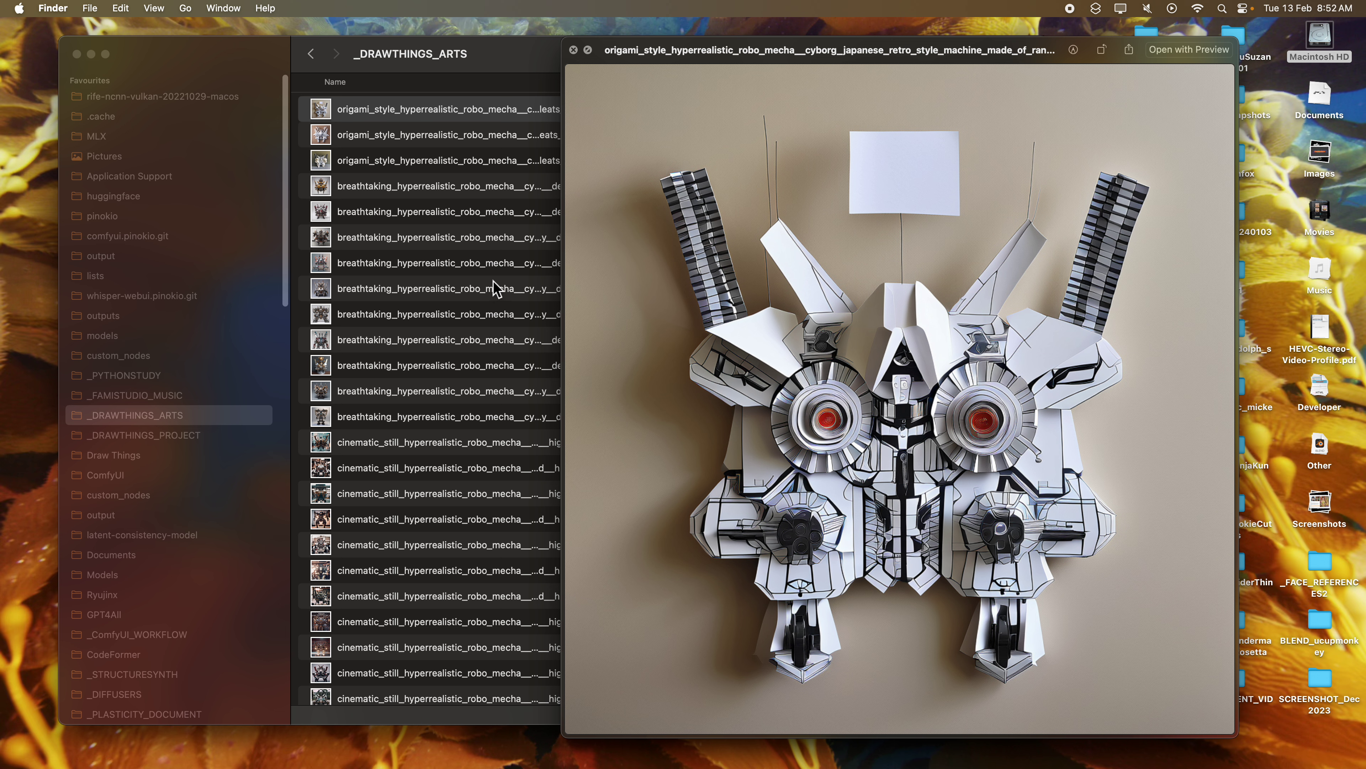
Browse the previews in the _DRAWTHINGS_ARTS folder from the first origami-style mecha image through the breathtaking-style ones
key(Down)
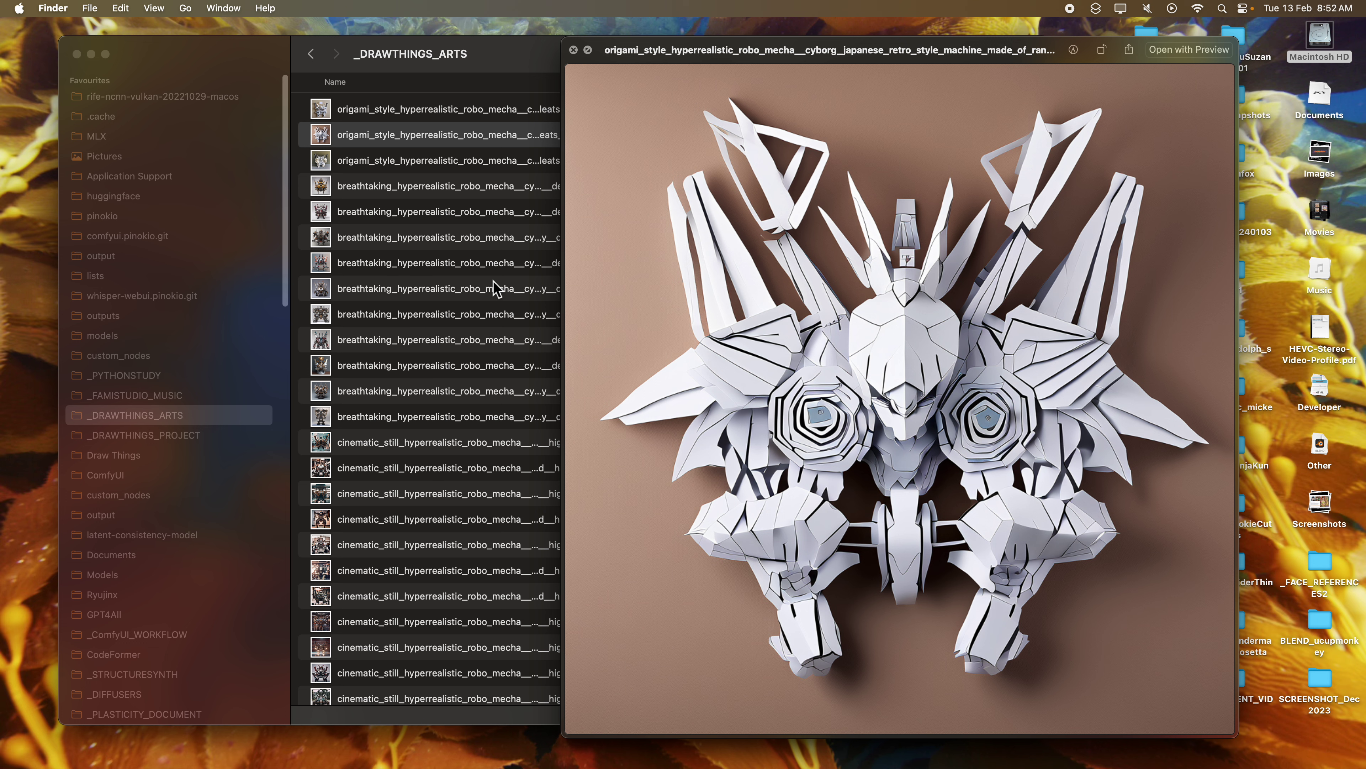
key(Down)
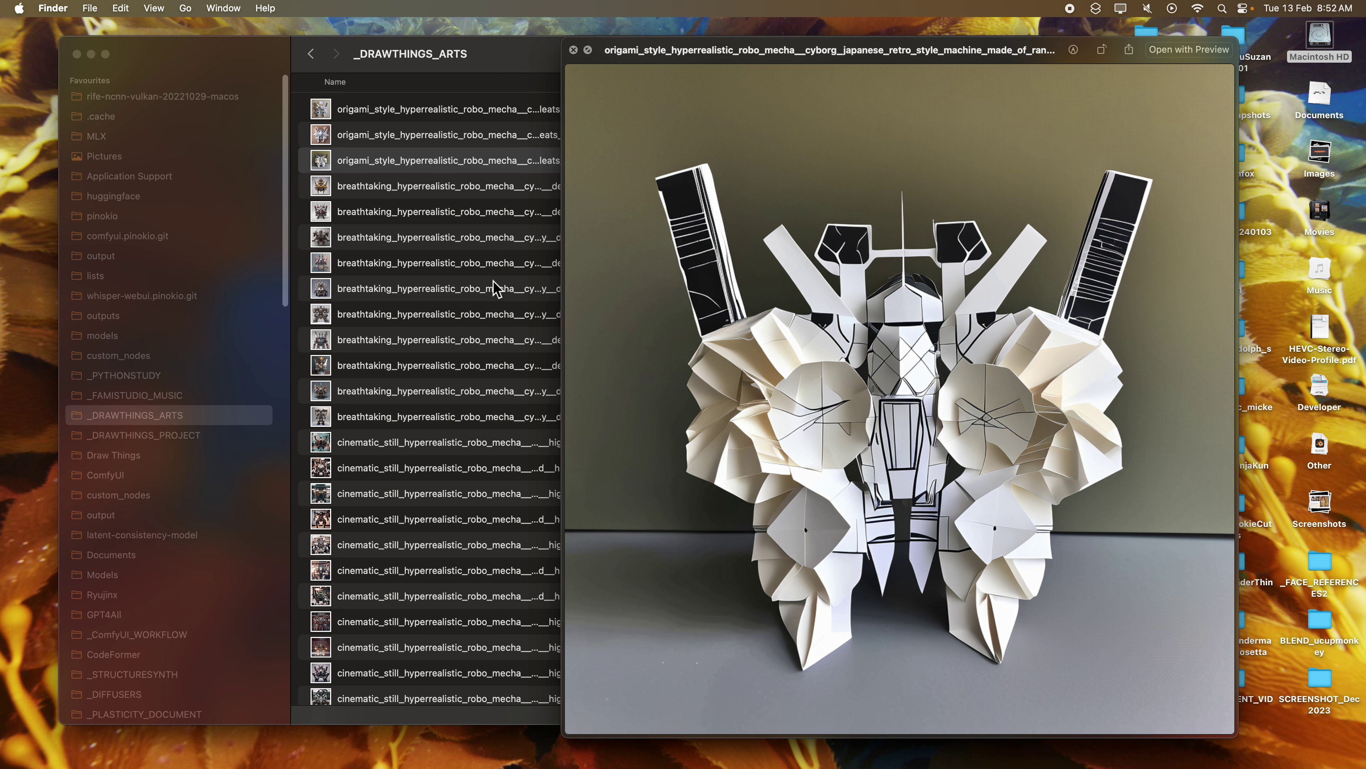
key(Down)
key(Down)
key(Down)
key(Down)
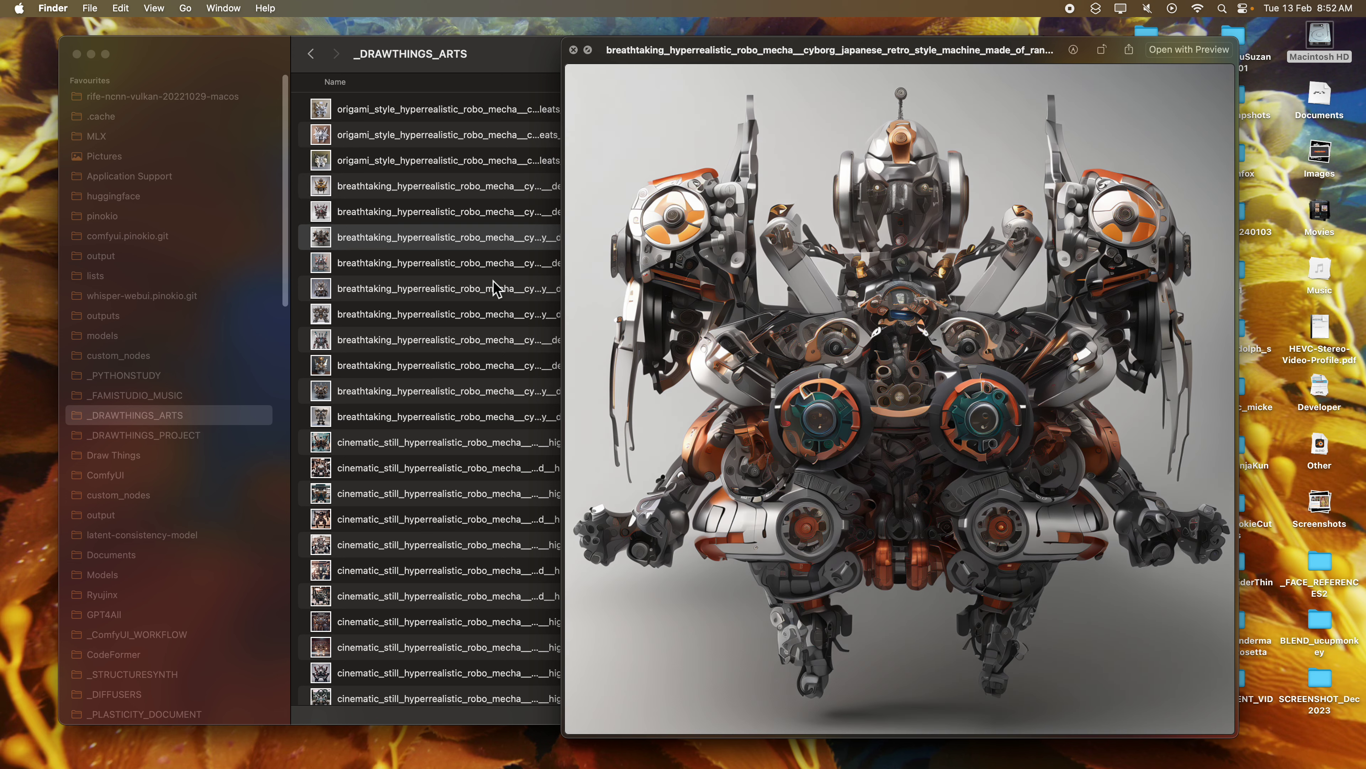
key(Down)
key(Down)
key(Down)
key(Down)
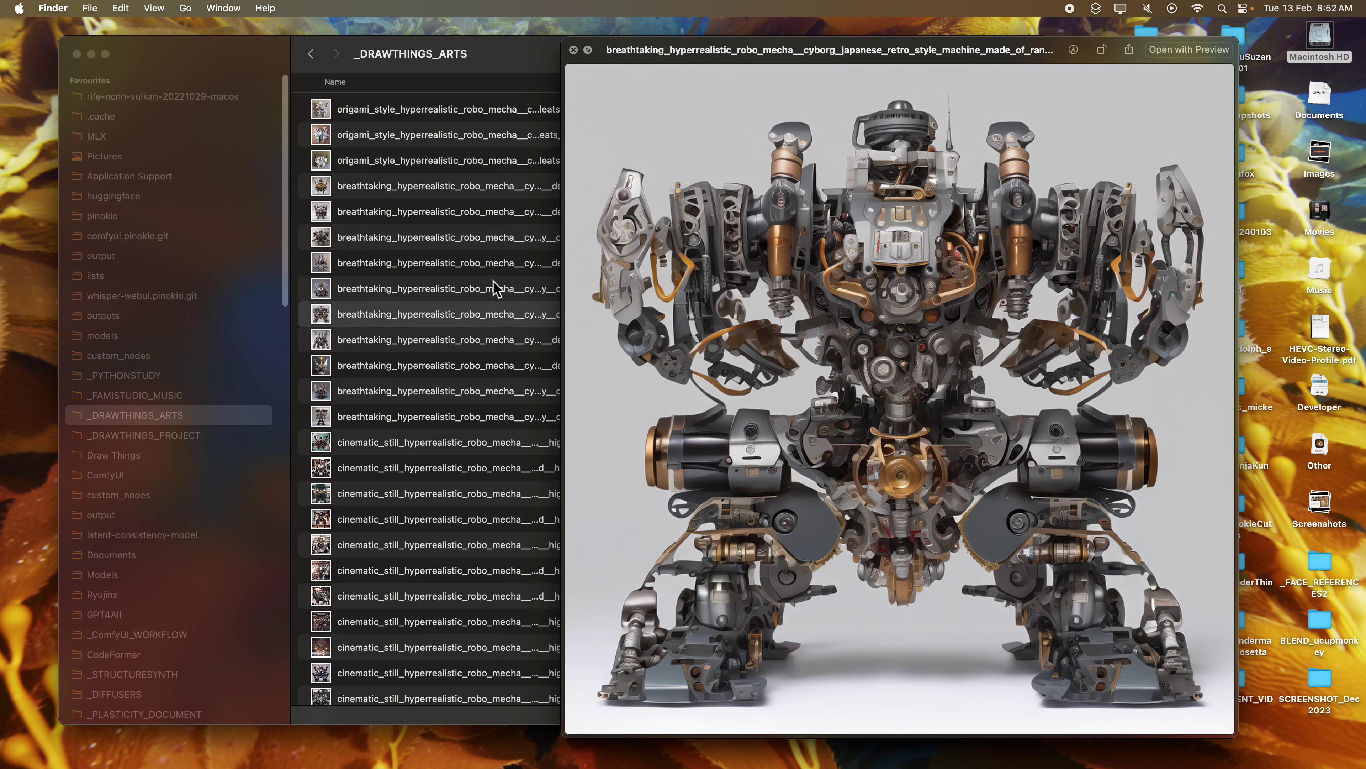
key(Down)
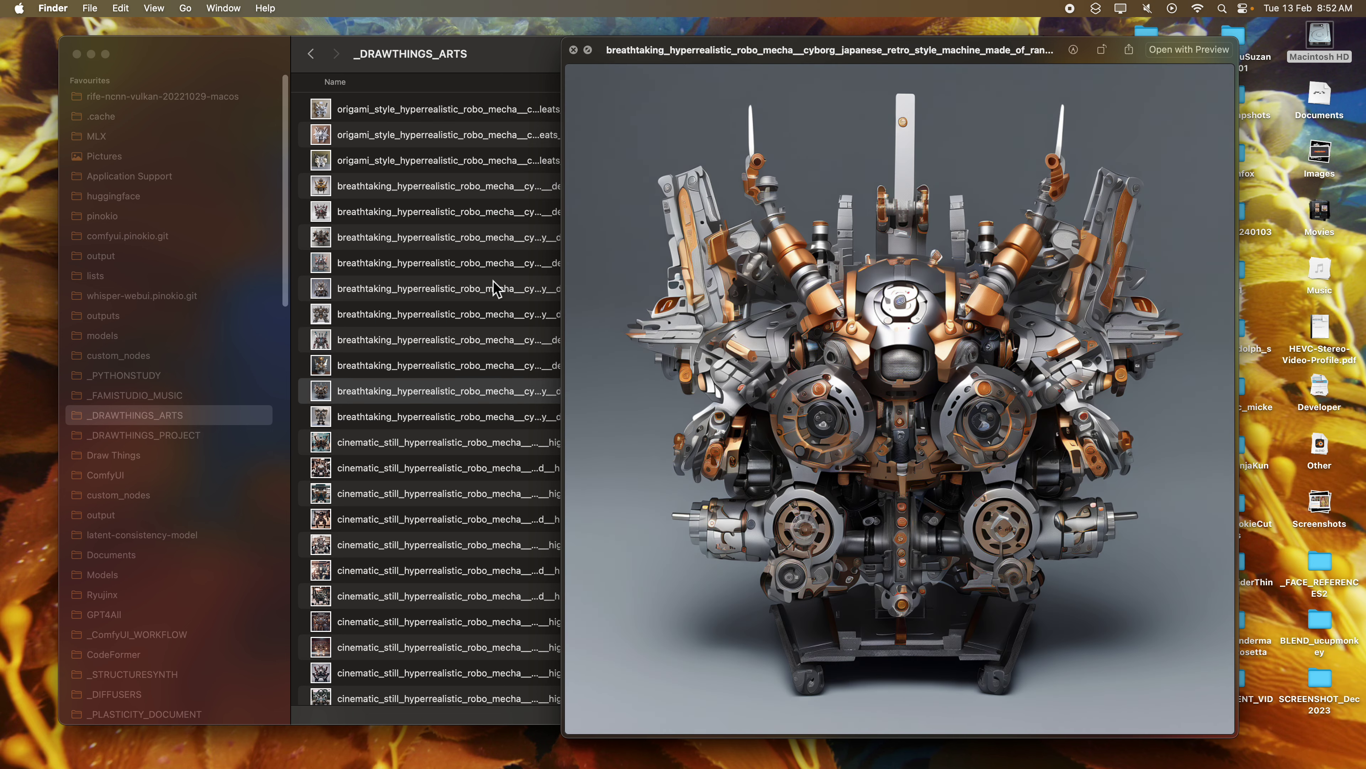
key(Down)
key(Down)
key(Down)
key(Down)
key(Down)
Review the mecha previews in reverse order, back to the first origami-style image in the folder
key(Up)
key(Up)
key(Up)
key(Up)
key(Up)
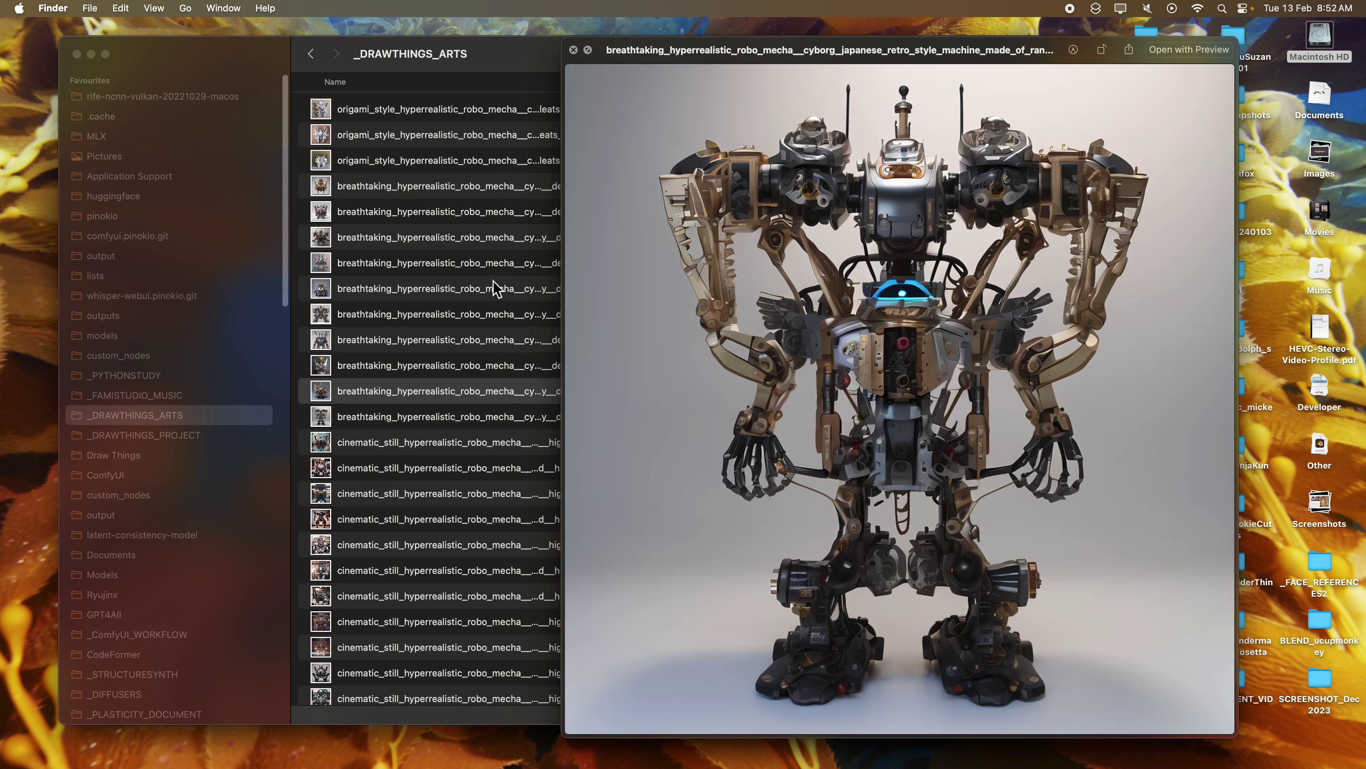
key(Up)
key(Up)
key(Up)
key(Up)
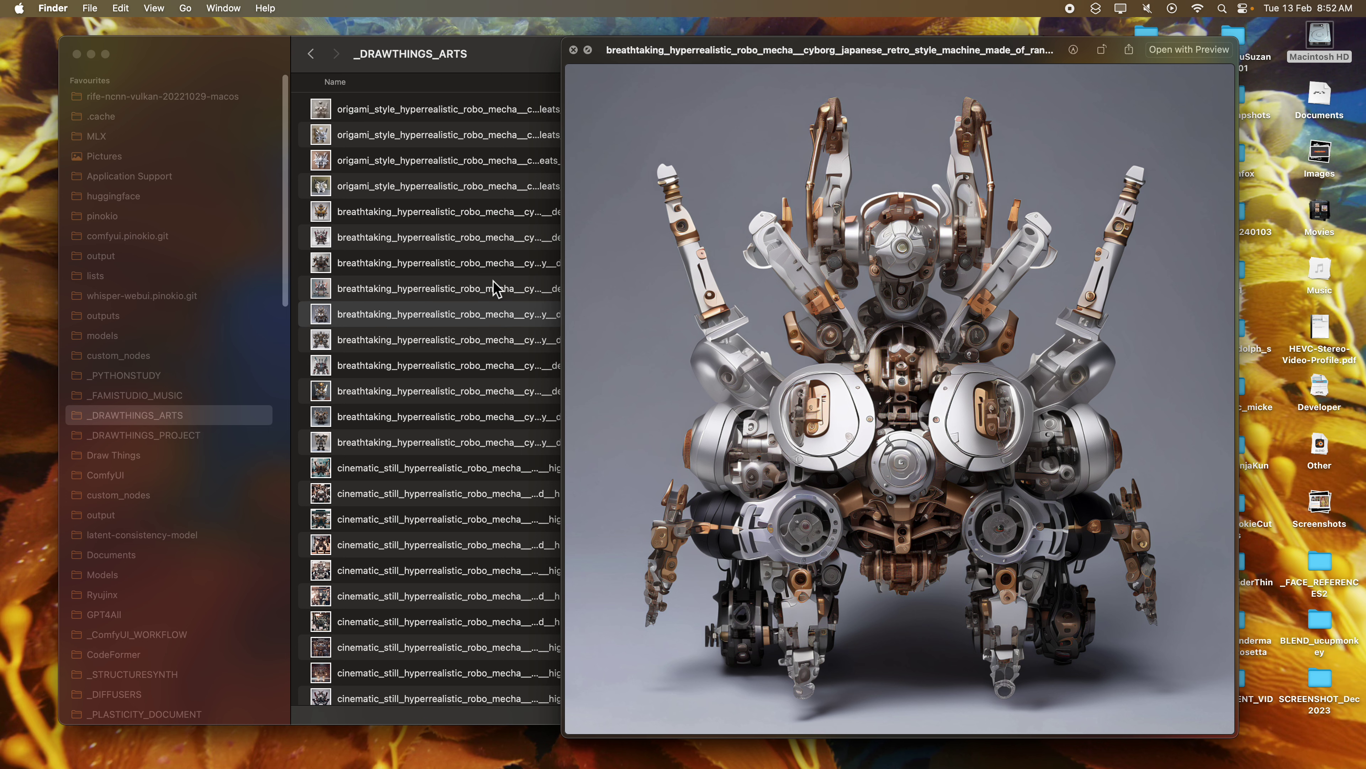
key(Up)
key(Up)
key(Up)
key(Up)
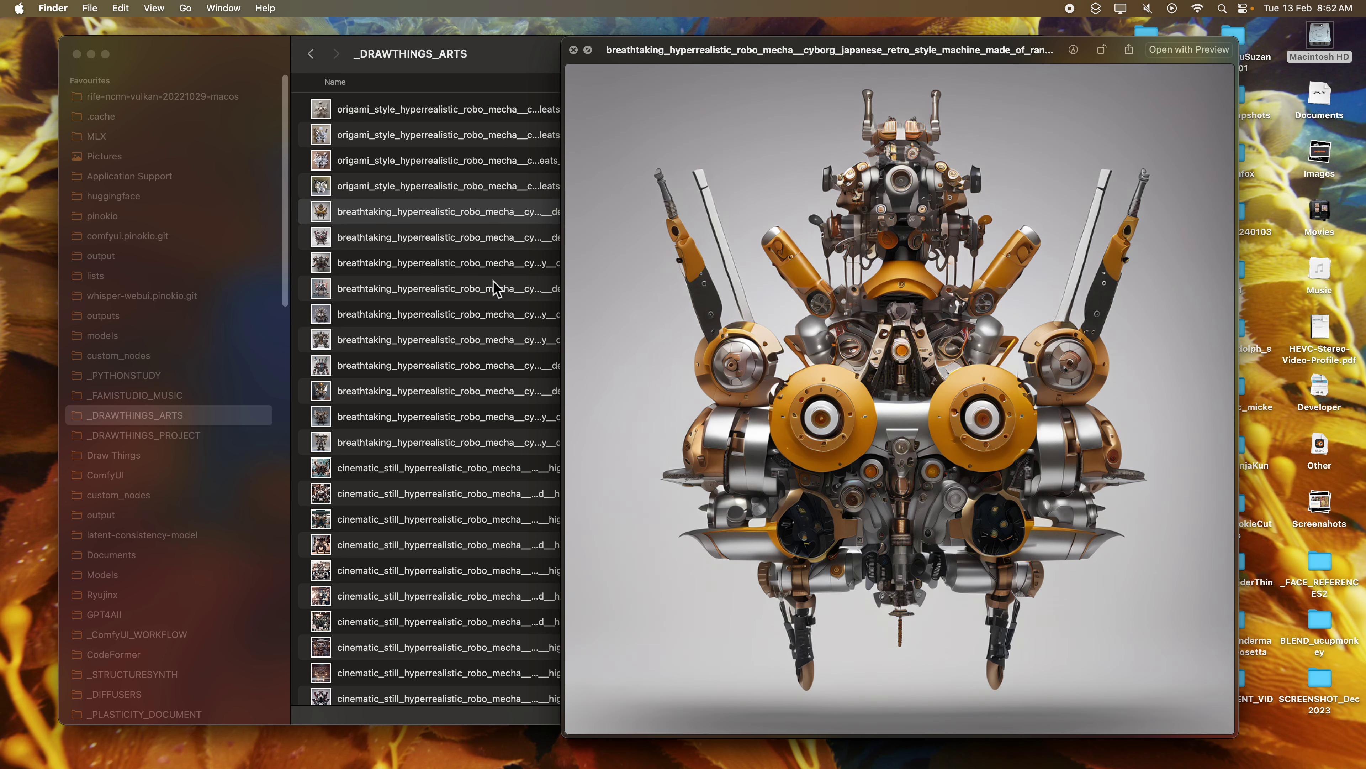
key(Up)
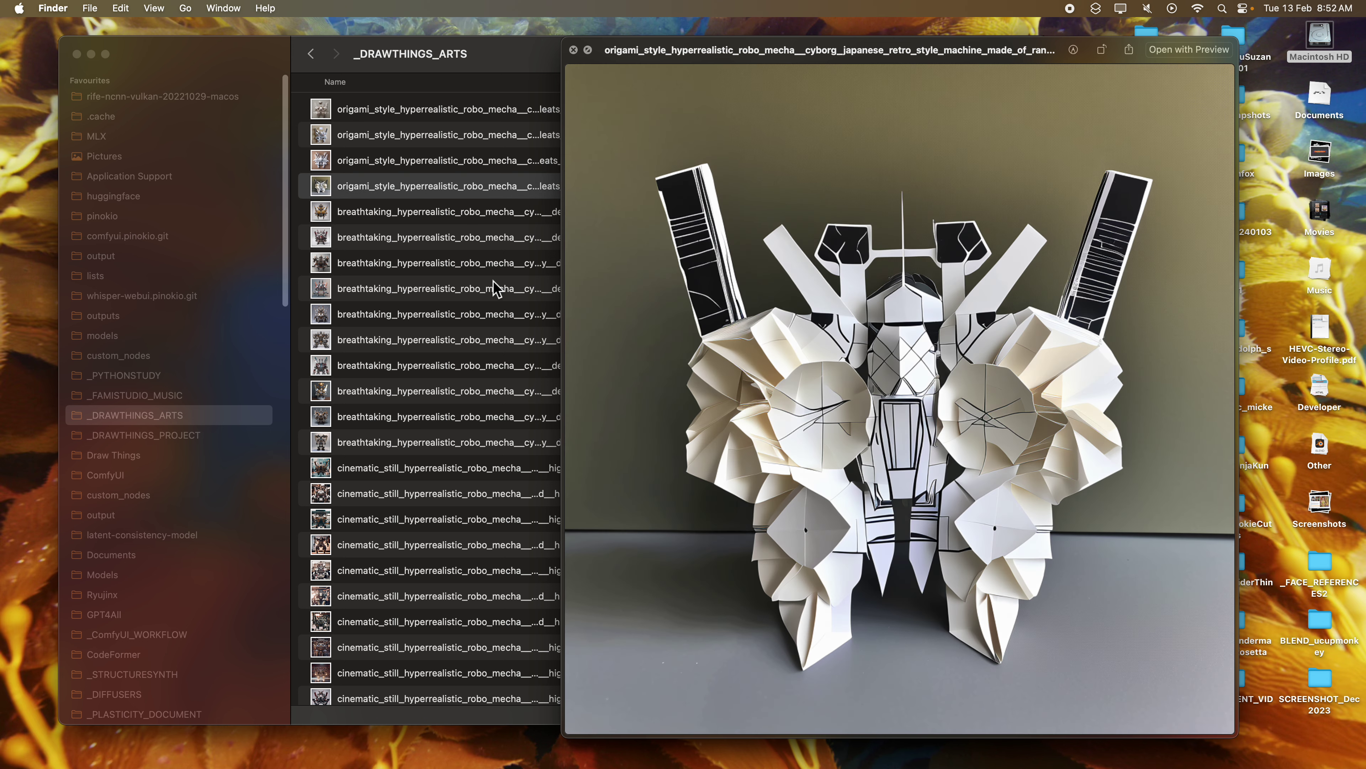
key(Up)
key(Up)
key(Up)
key(Down)
key(Up)
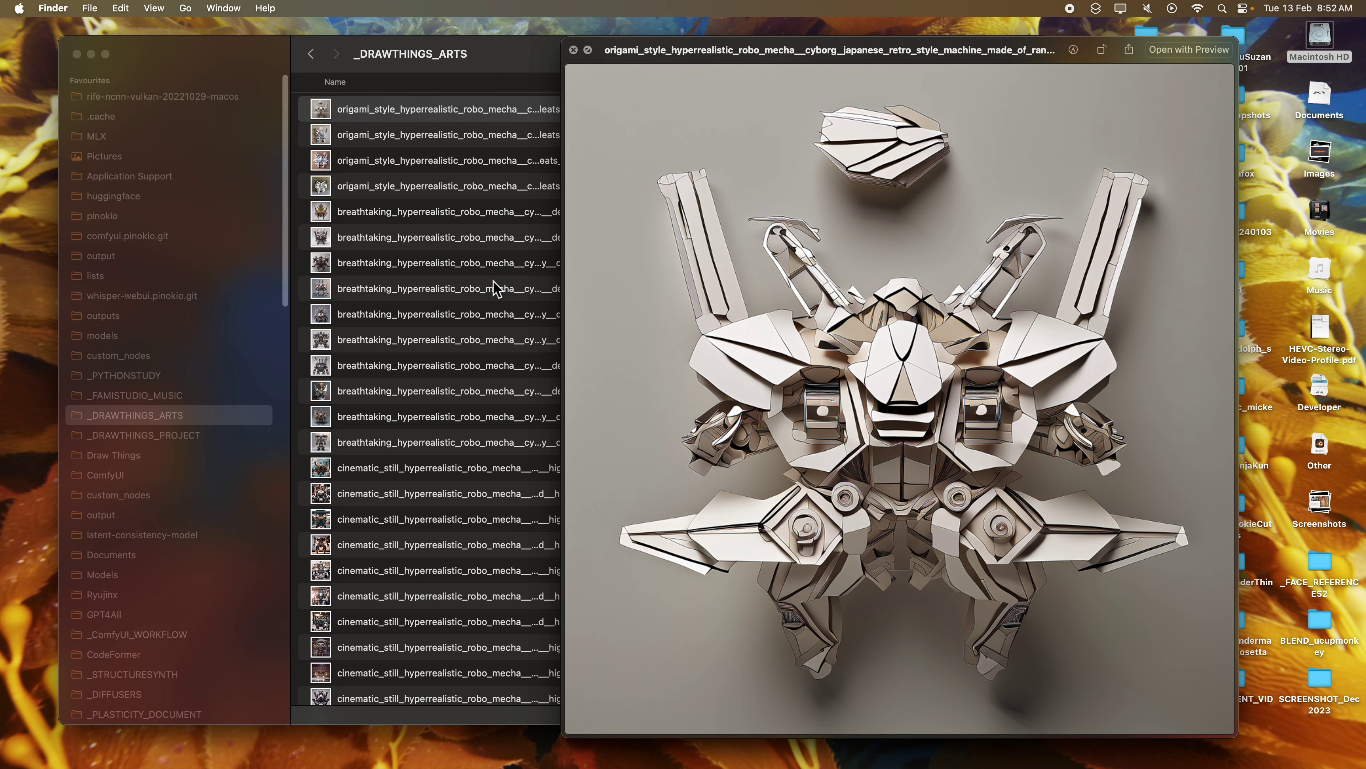
Switch to Draw Things, set the batch to 4 images and generate them with the current prompt and depth control
key(ctrl+Right)
key(ctrl+Right)
key(ctrl+Right)
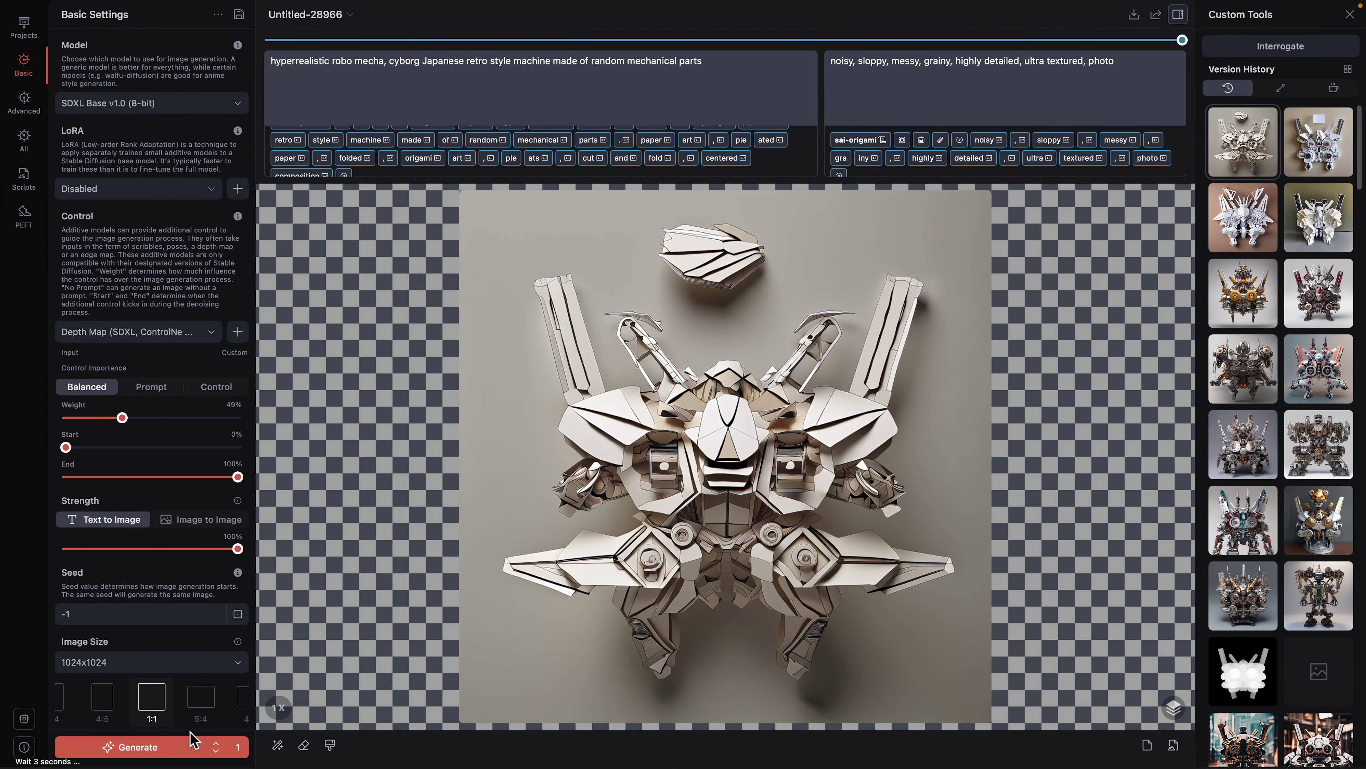
click(217, 742)
click(217, 742)
click(182, 747)
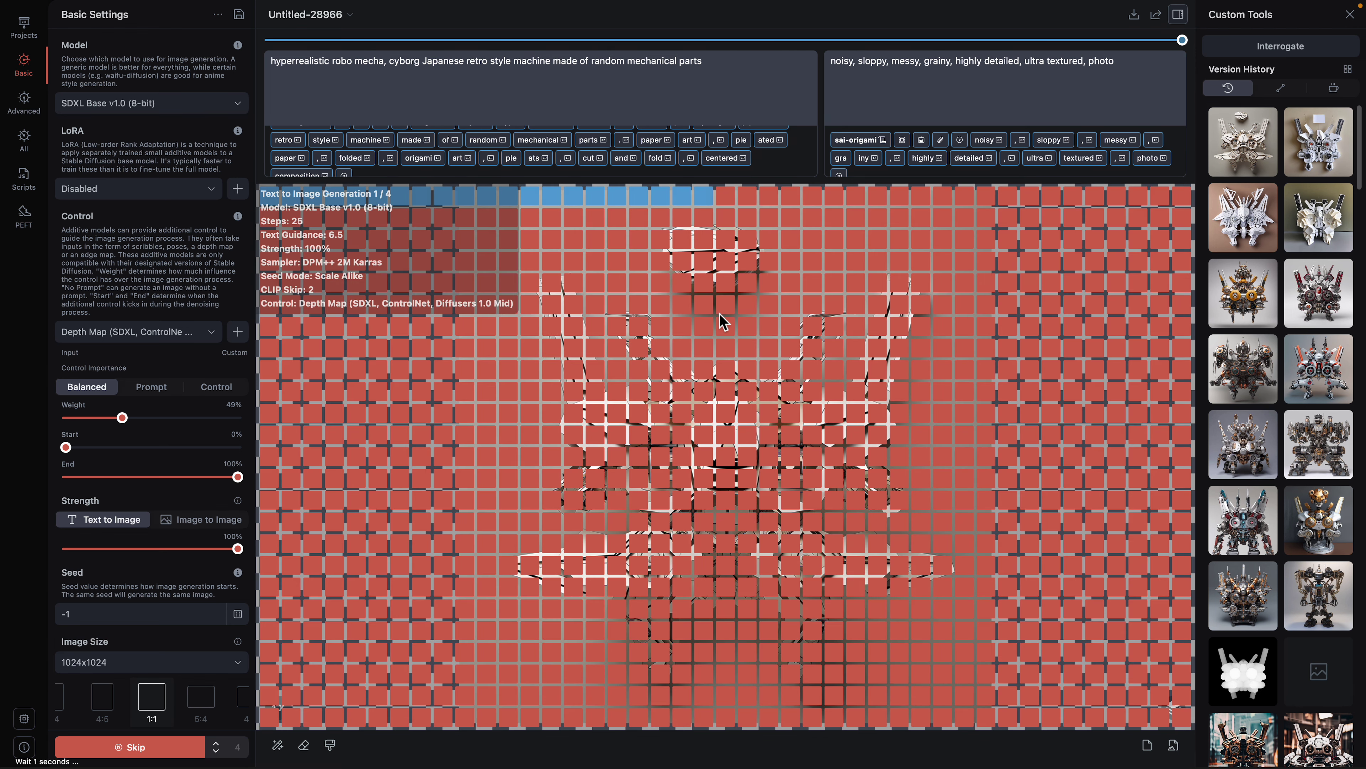
Switch to the Replicate page in Safari and highlight "controlnet-depth" in the model's title
key(ctrl+Up)
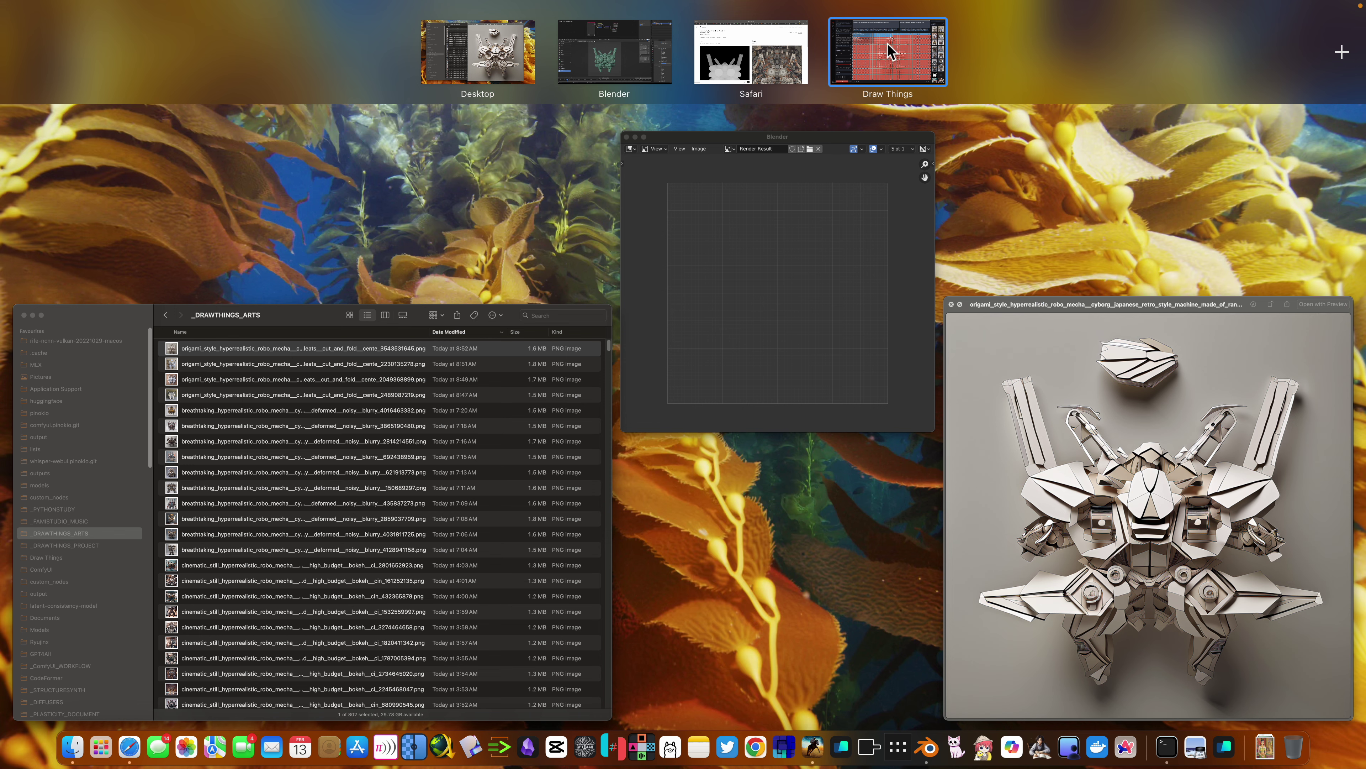
click(887, 65)
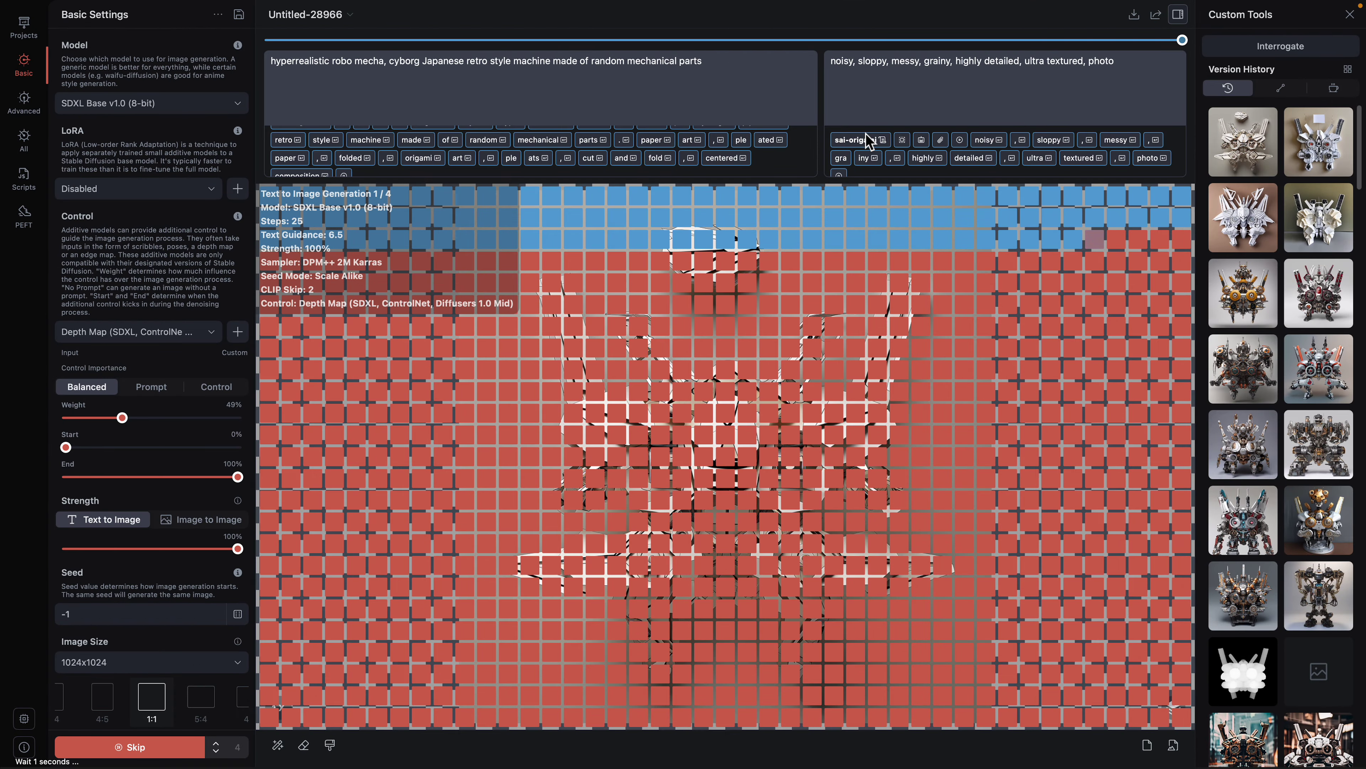
key(ctrl+Up)
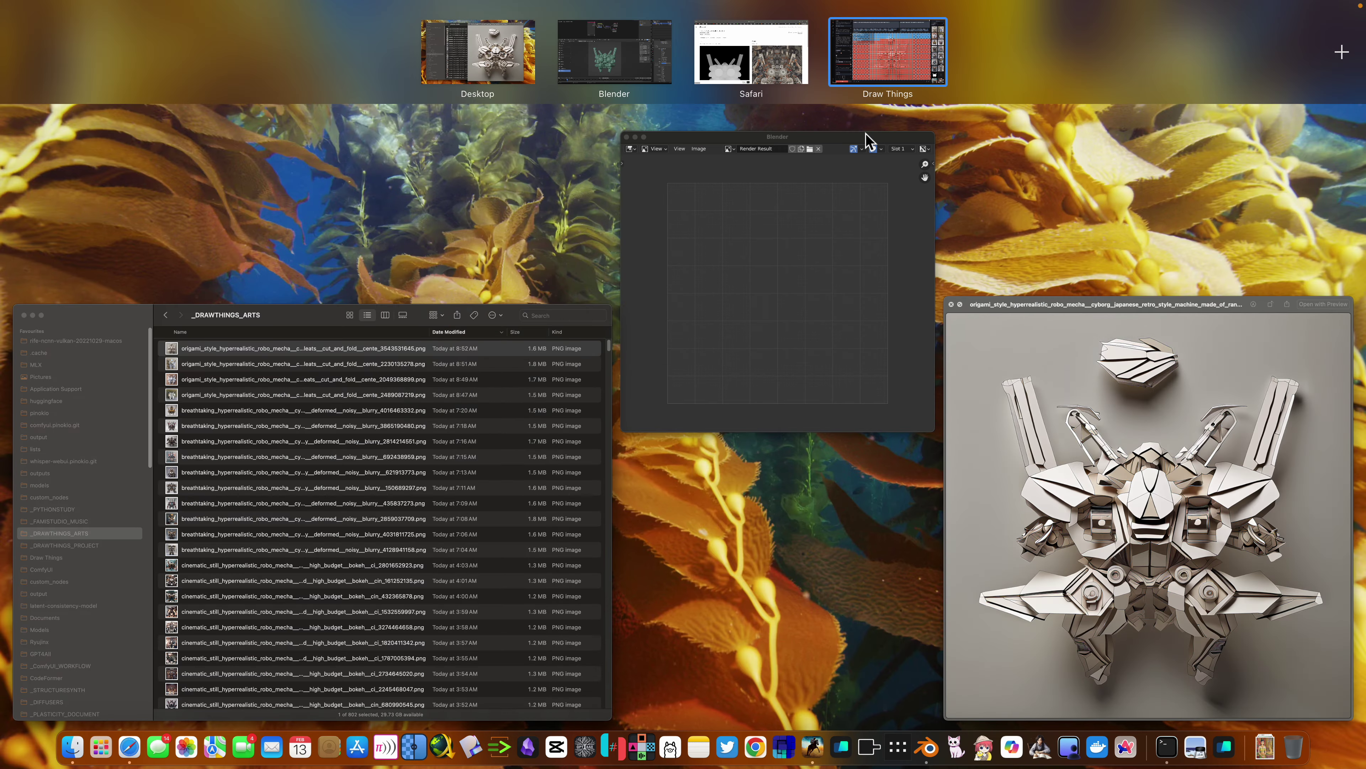
click(748, 60)
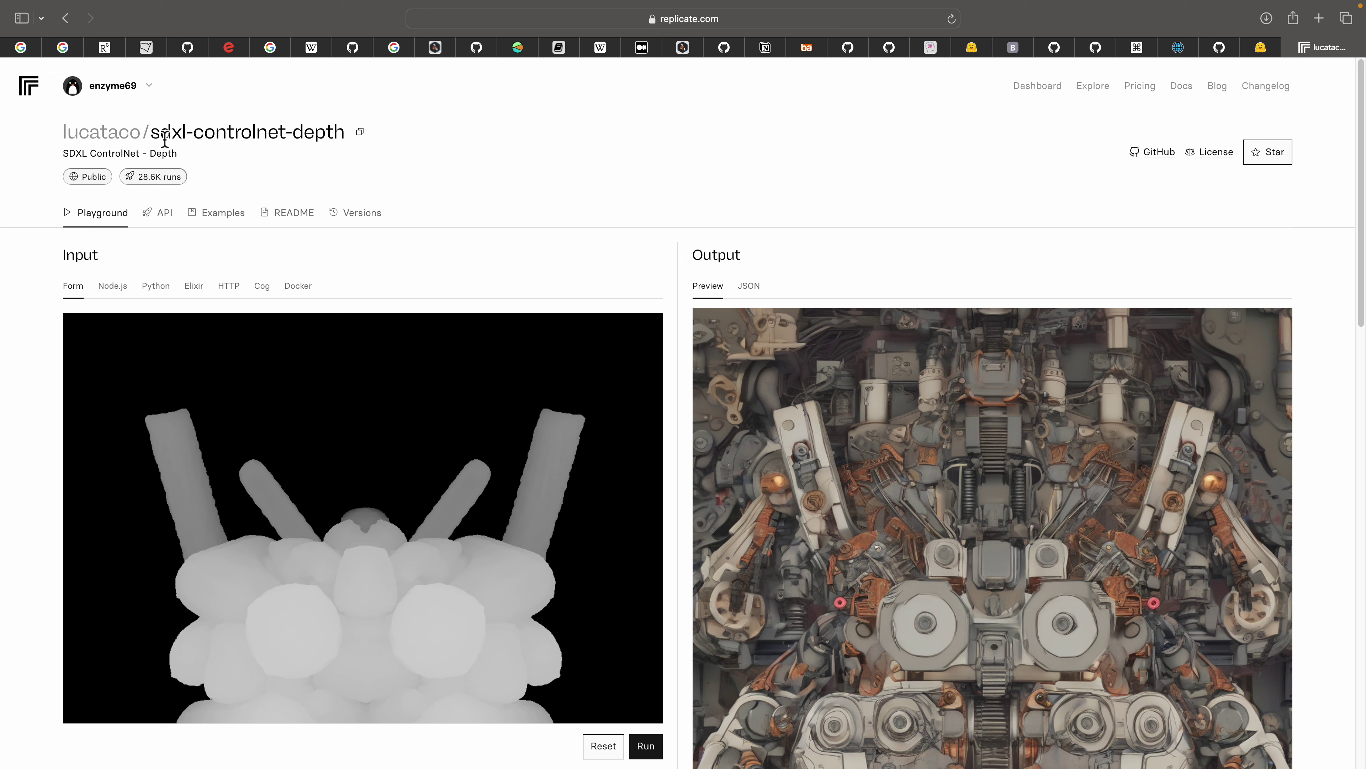
drag(164, 137, 332, 127)
Examine the input depth map, the generated output image and the prompt on the sdxl-controlnet-depth page
scroll(576, 353, down, 6)
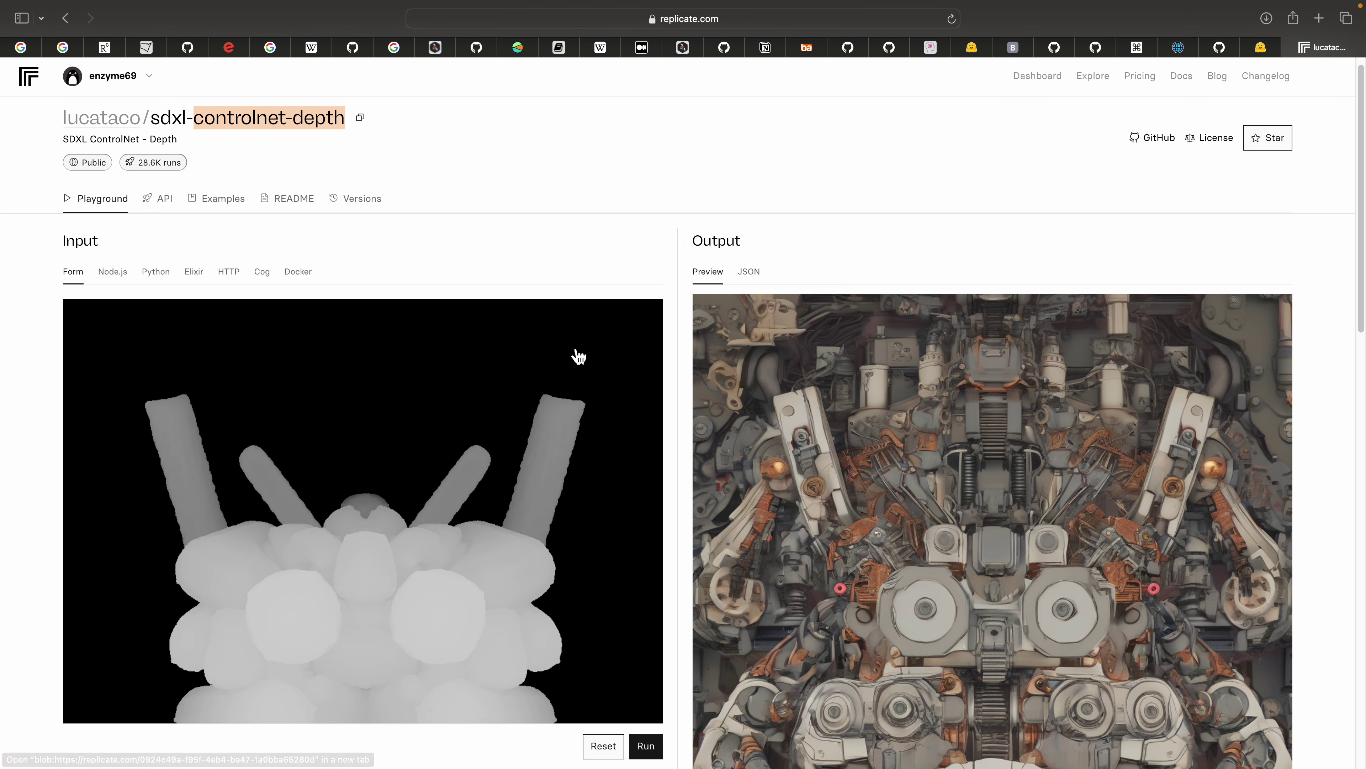
scroll(992, 437, up, 1)
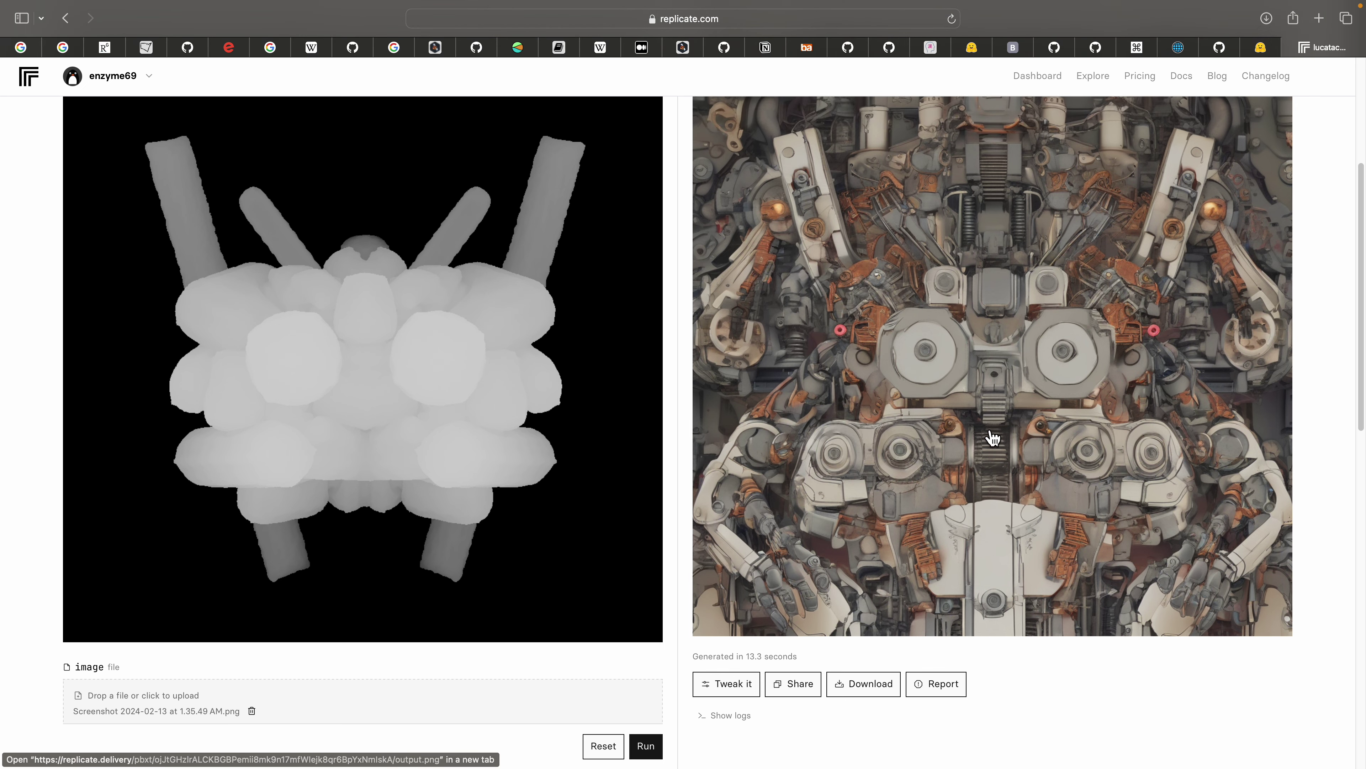
scroll(964, 377, up, 5)
scroll(969, 373, down, 5)
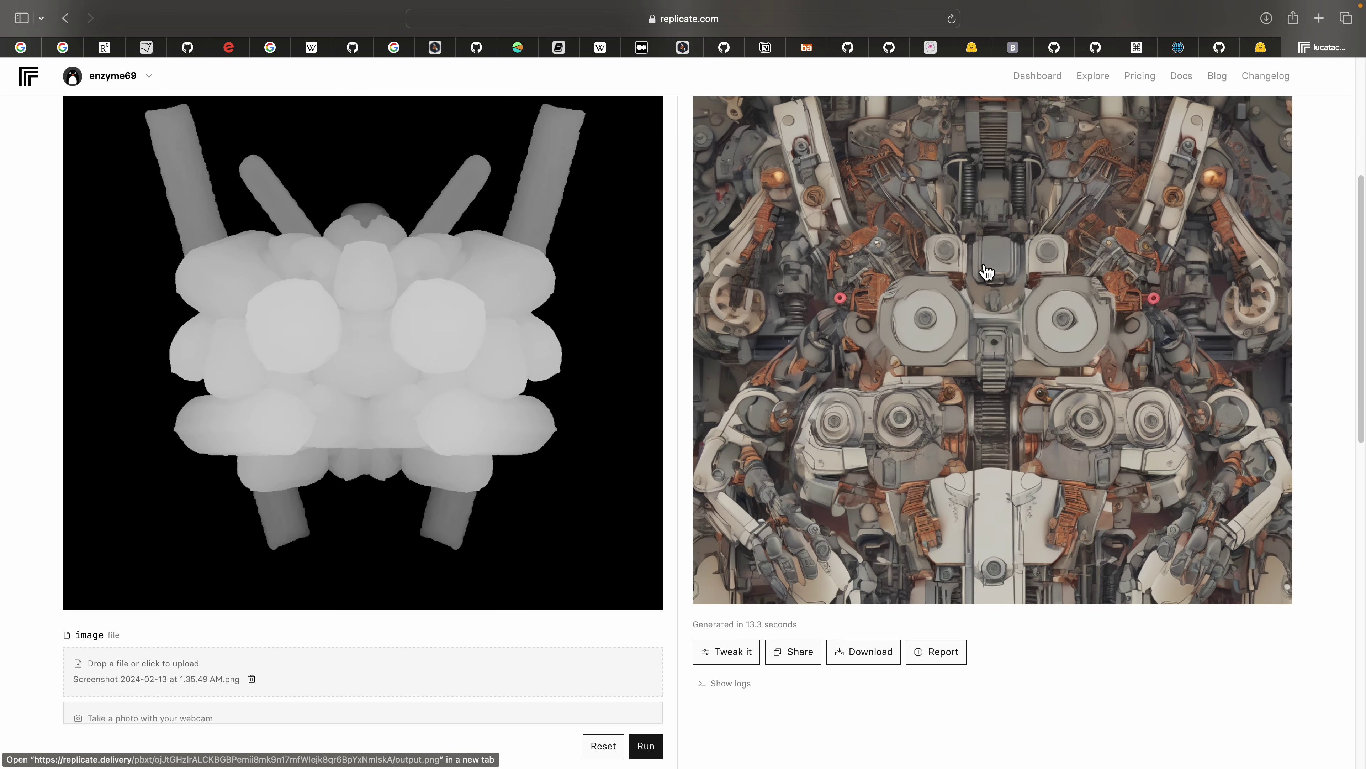
scroll(1046, 411, up, 4)
scroll(1004, 355, up, 1)
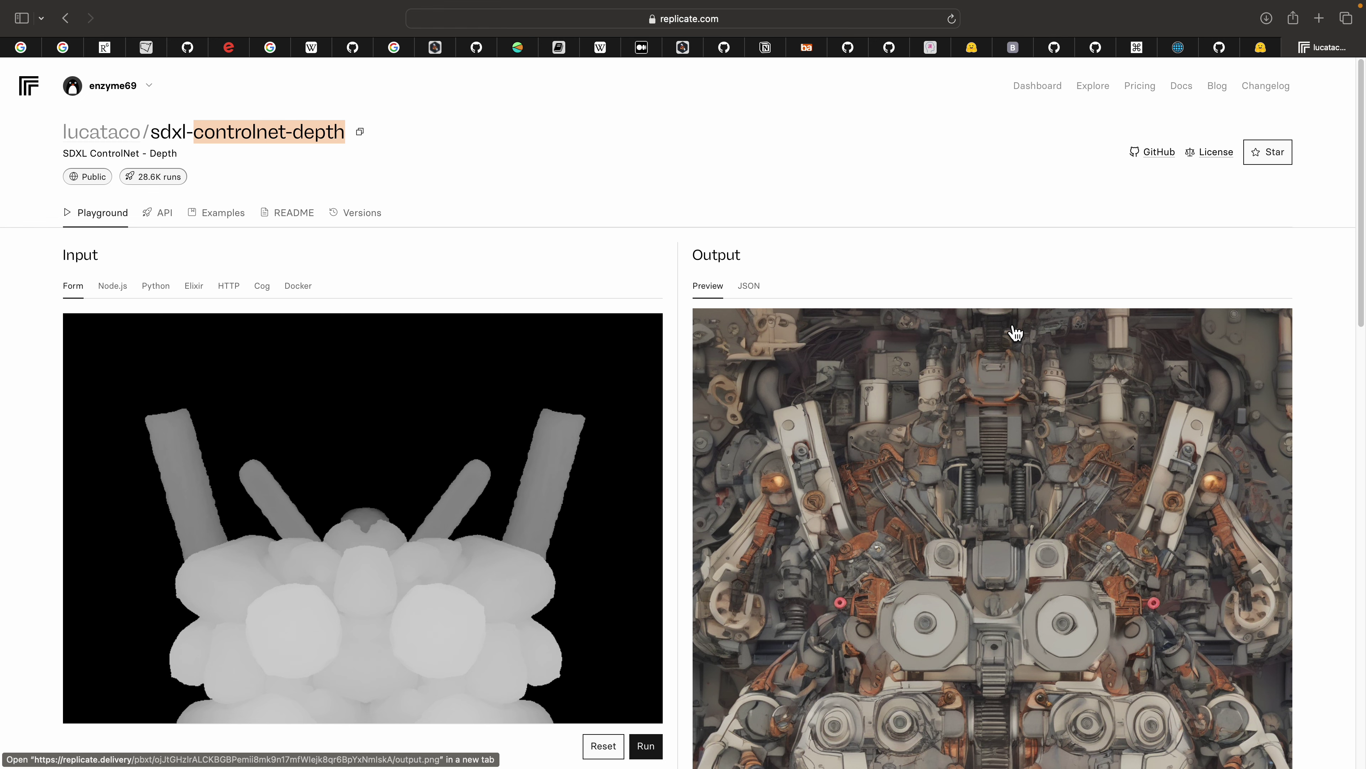
scroll(662, 466, down, 6)
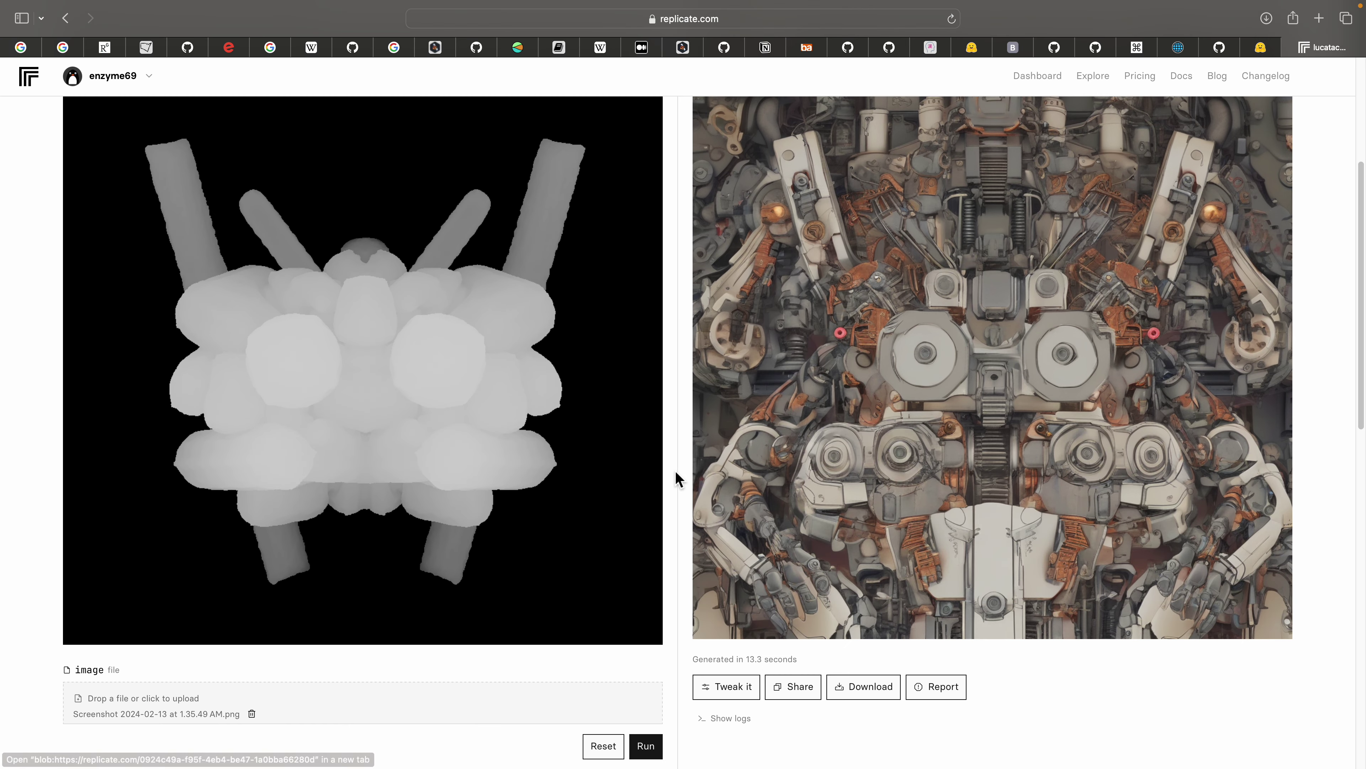
scroll(372, 583, down, 6)
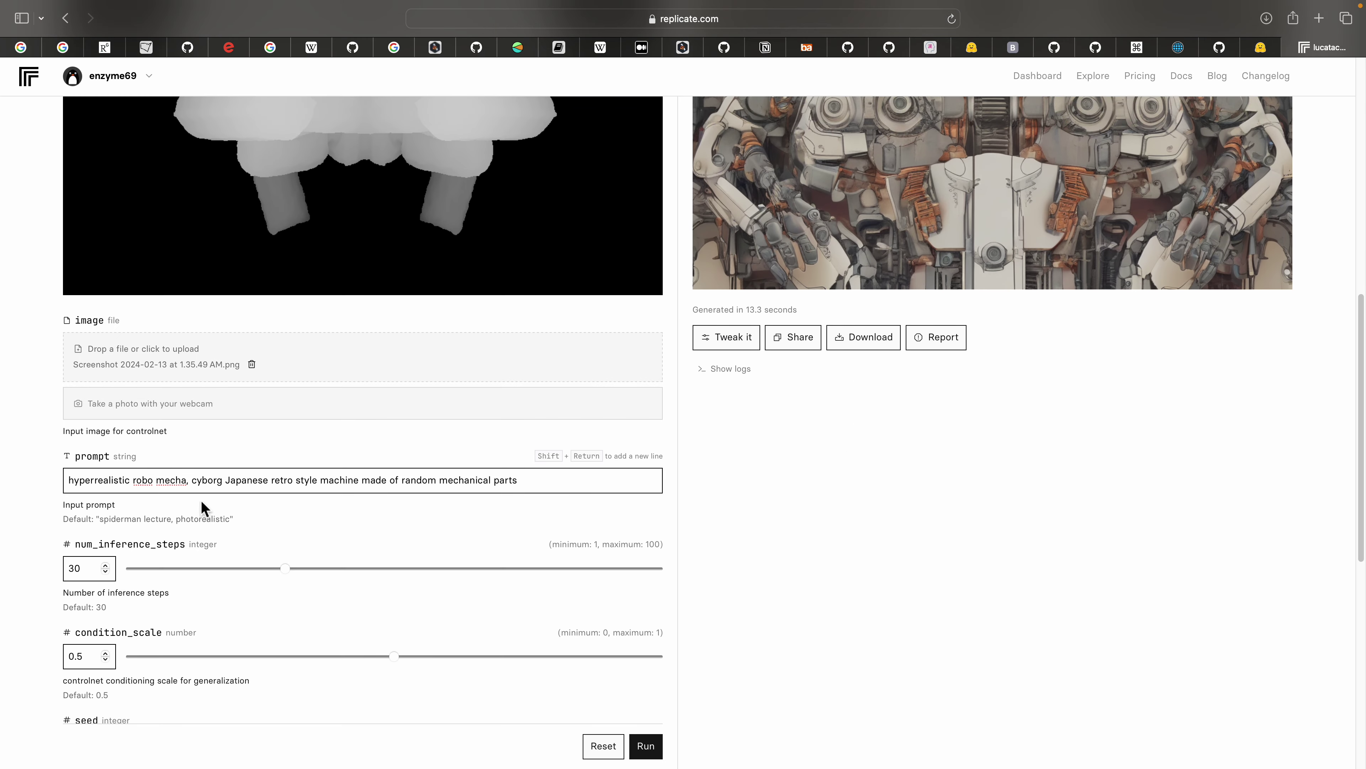
double_click(291, 478)
triple_click(290, 479)
scroll(391, 506, up, 8)
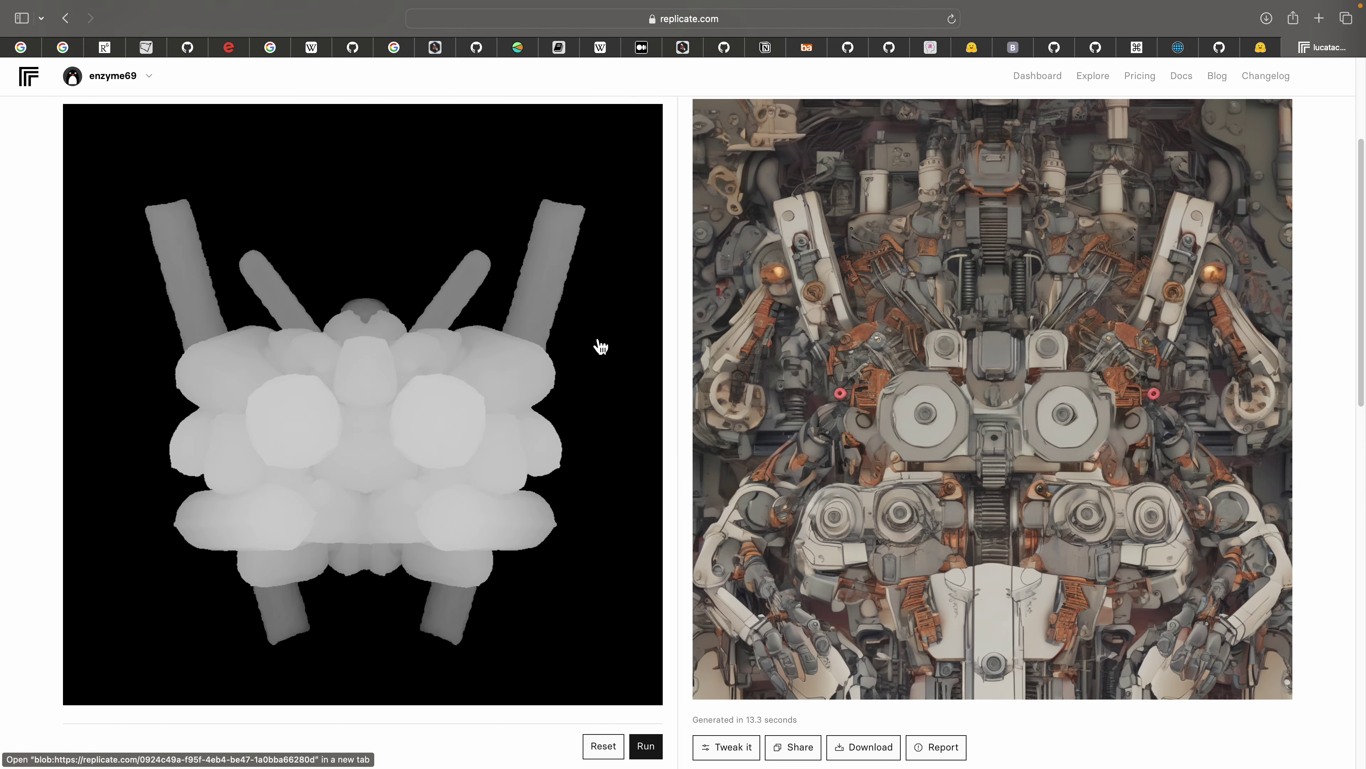
Switch to Blender and slightly enlarge the compositor area above the 3D viewport
key(ctrl+Left)
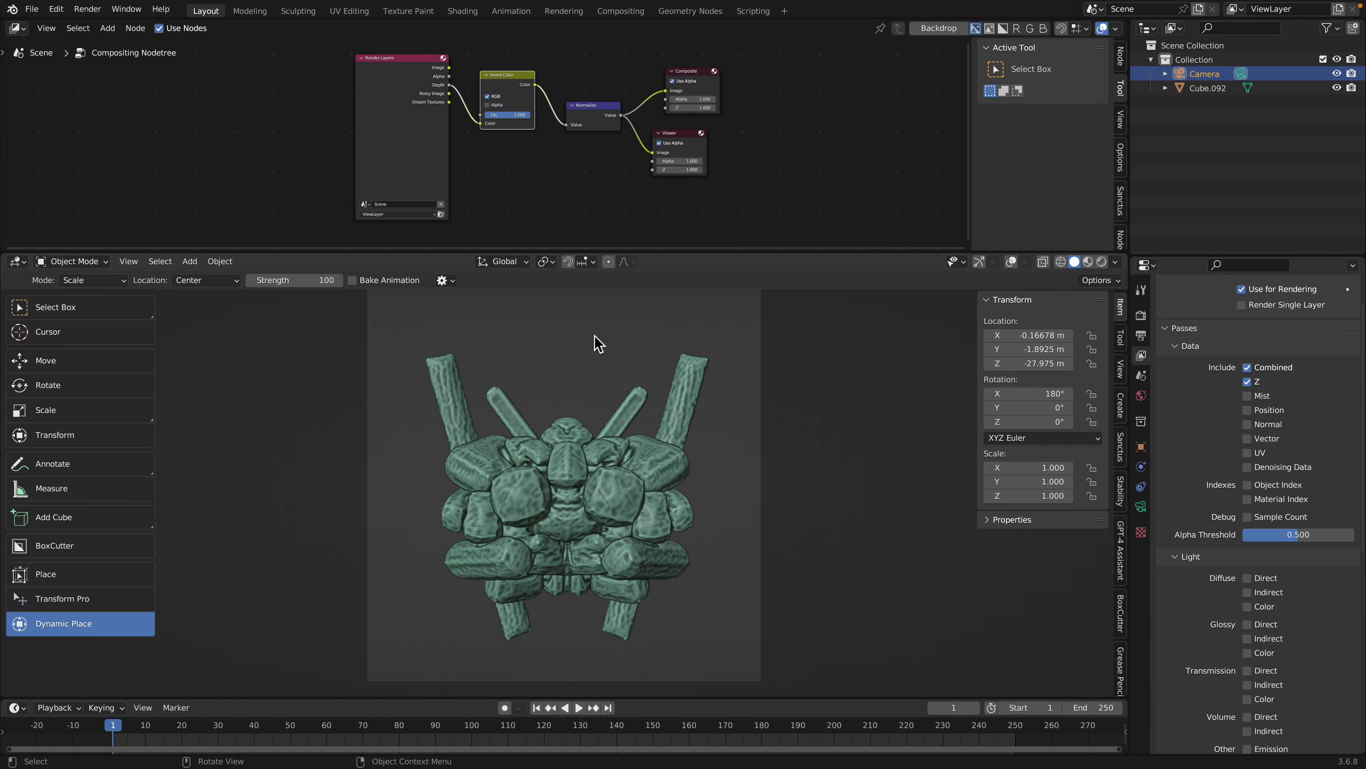
drag(749, 256, 749, 262)
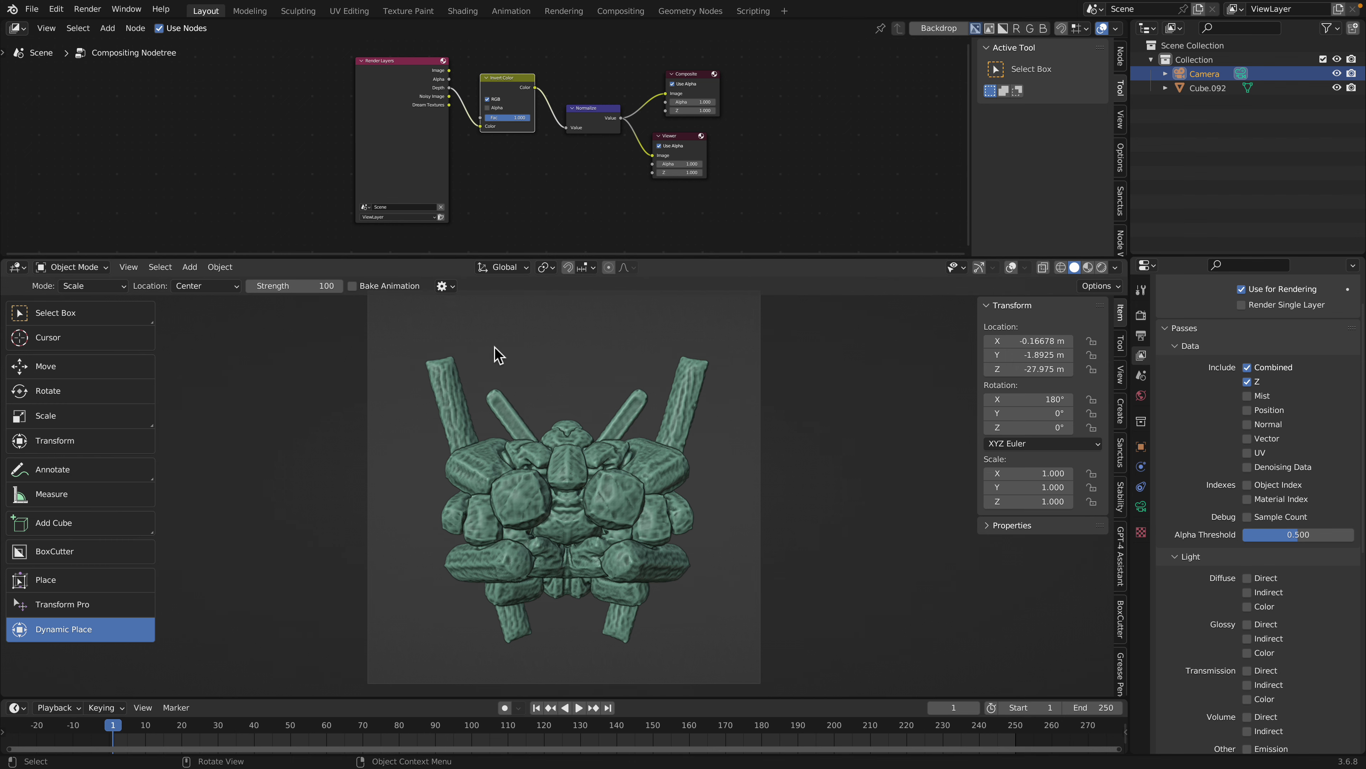
click(632, 489)
key(r)
key(r)
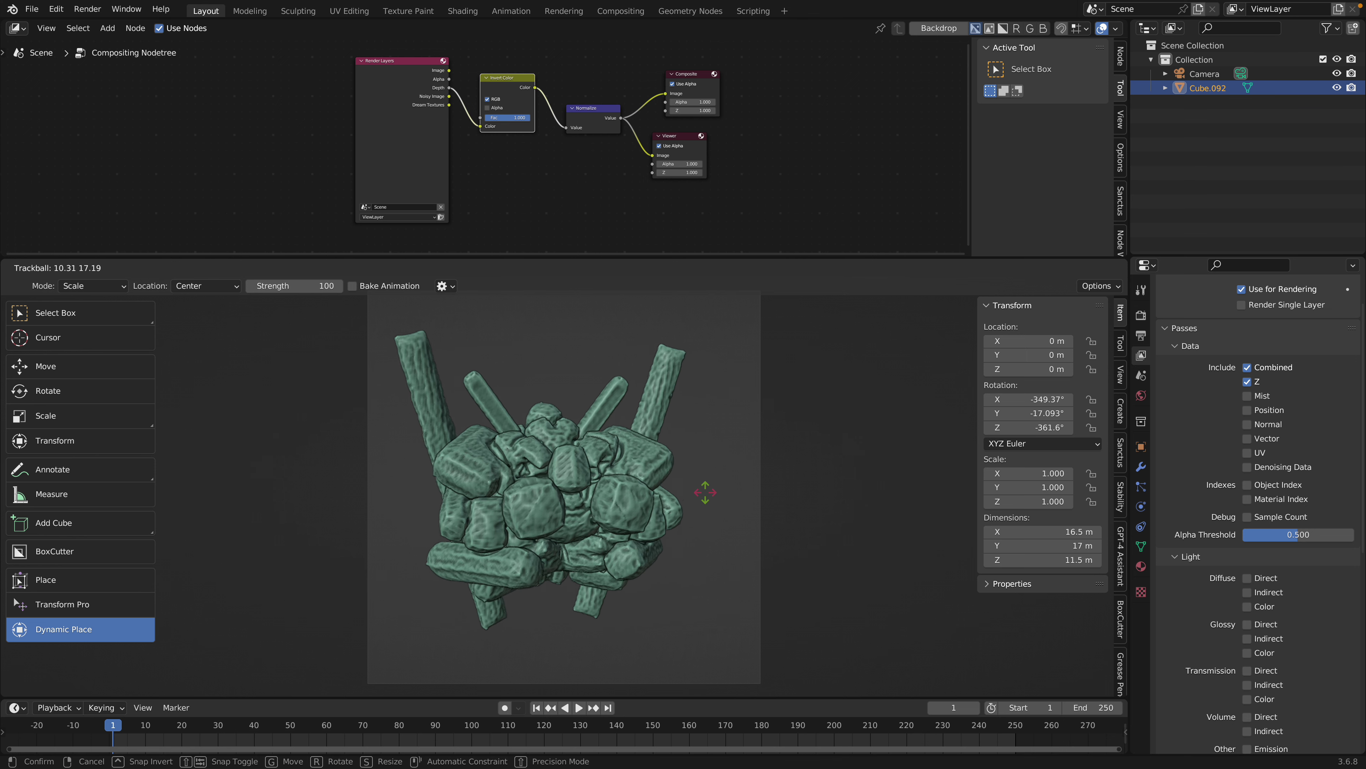
key(Escape)
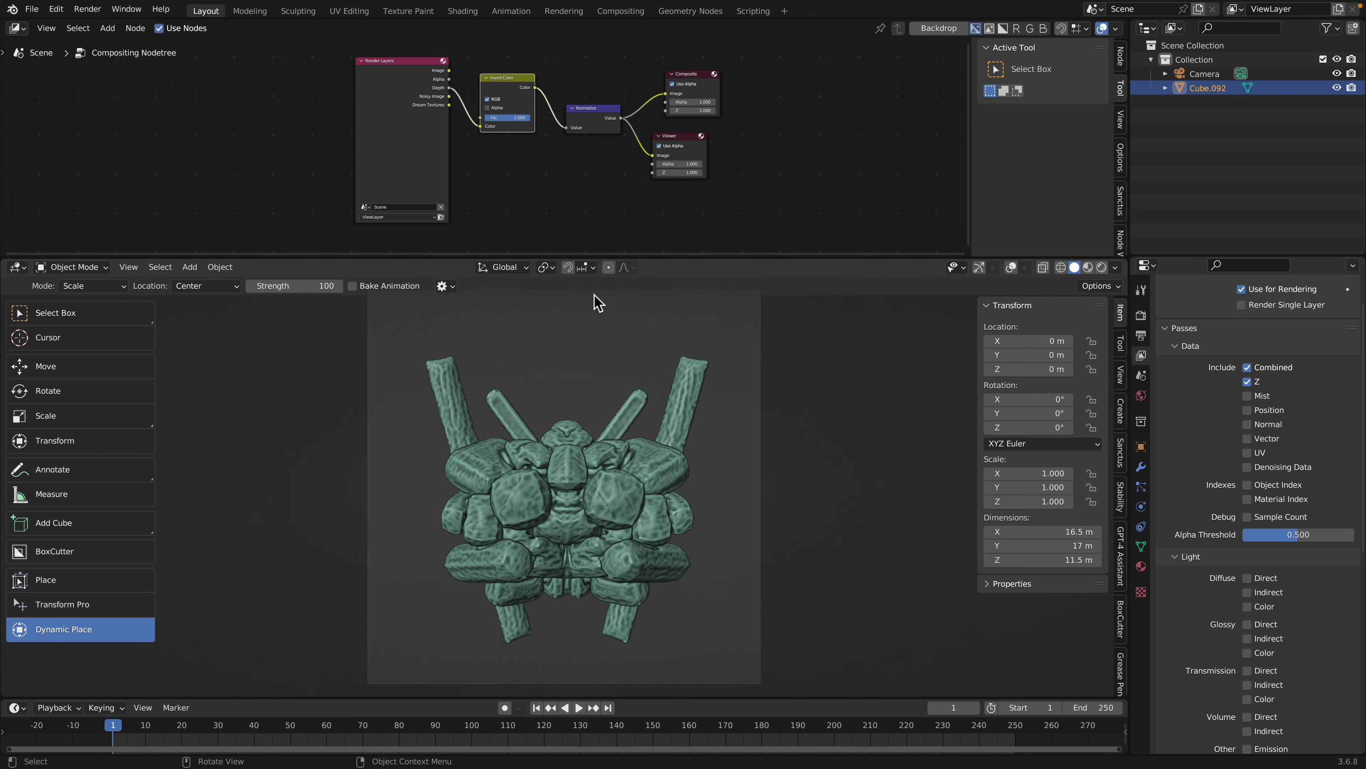
Enlarge the compositor area further to show the whole node tree, and display the scene's render properties
drag(647, 262, 643, 335)
scroll(616, 222, up, 3)
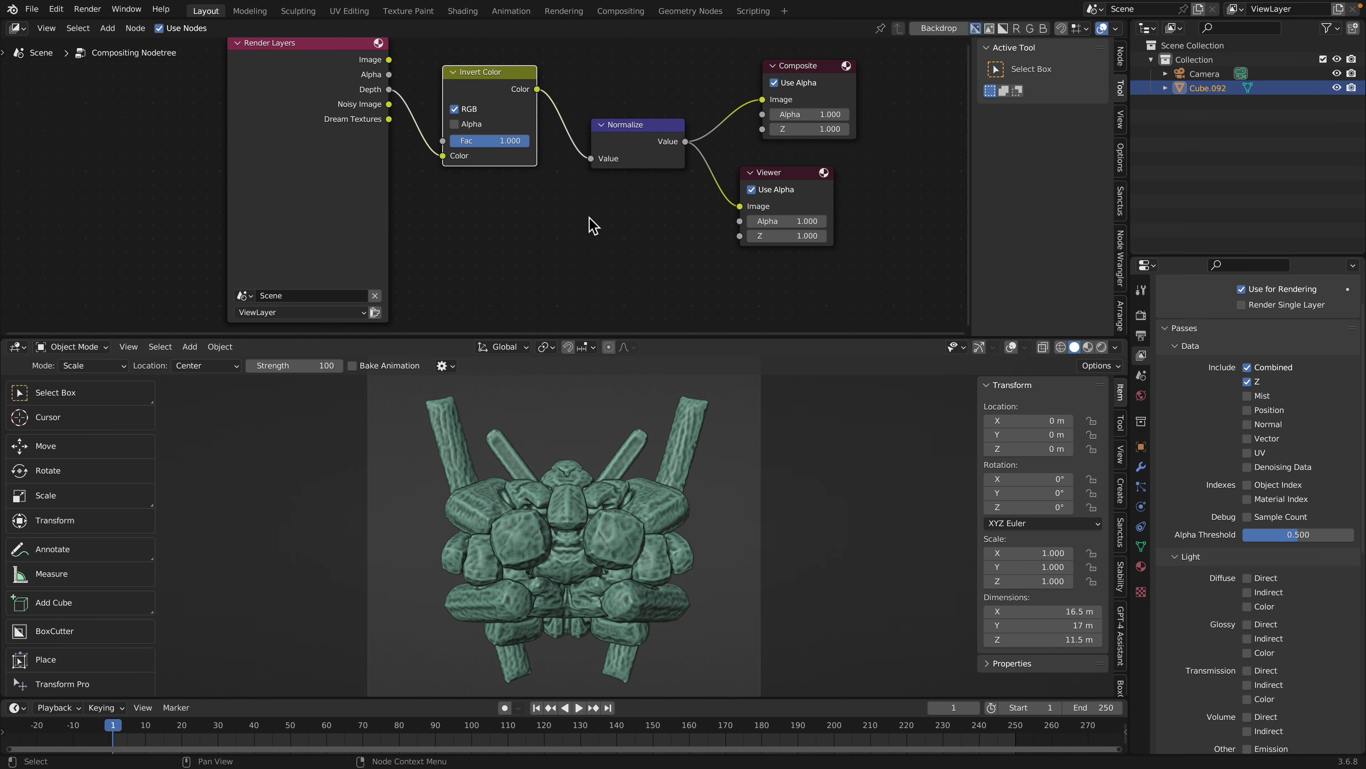
scroll(584, 221, down, 1)
click(1141, 314)
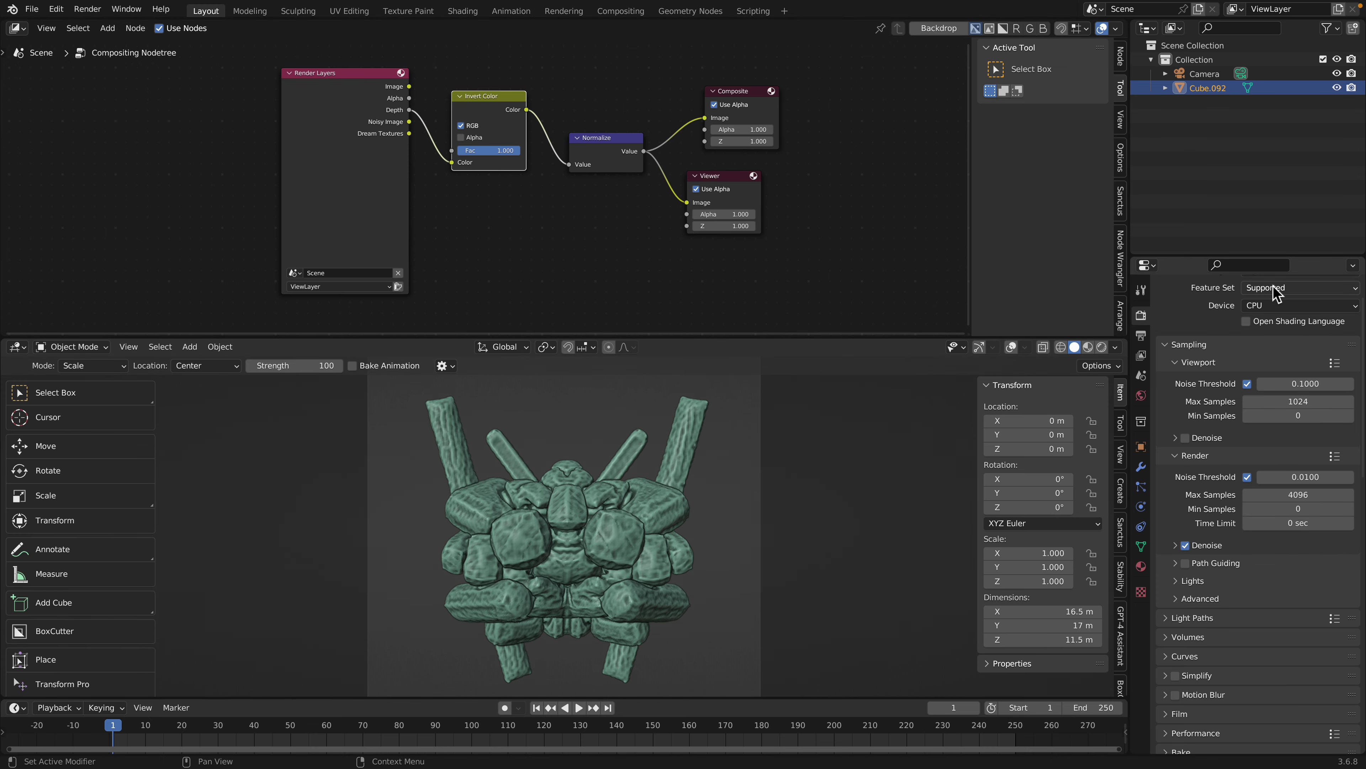
scroll(1254, 344, up, 2)
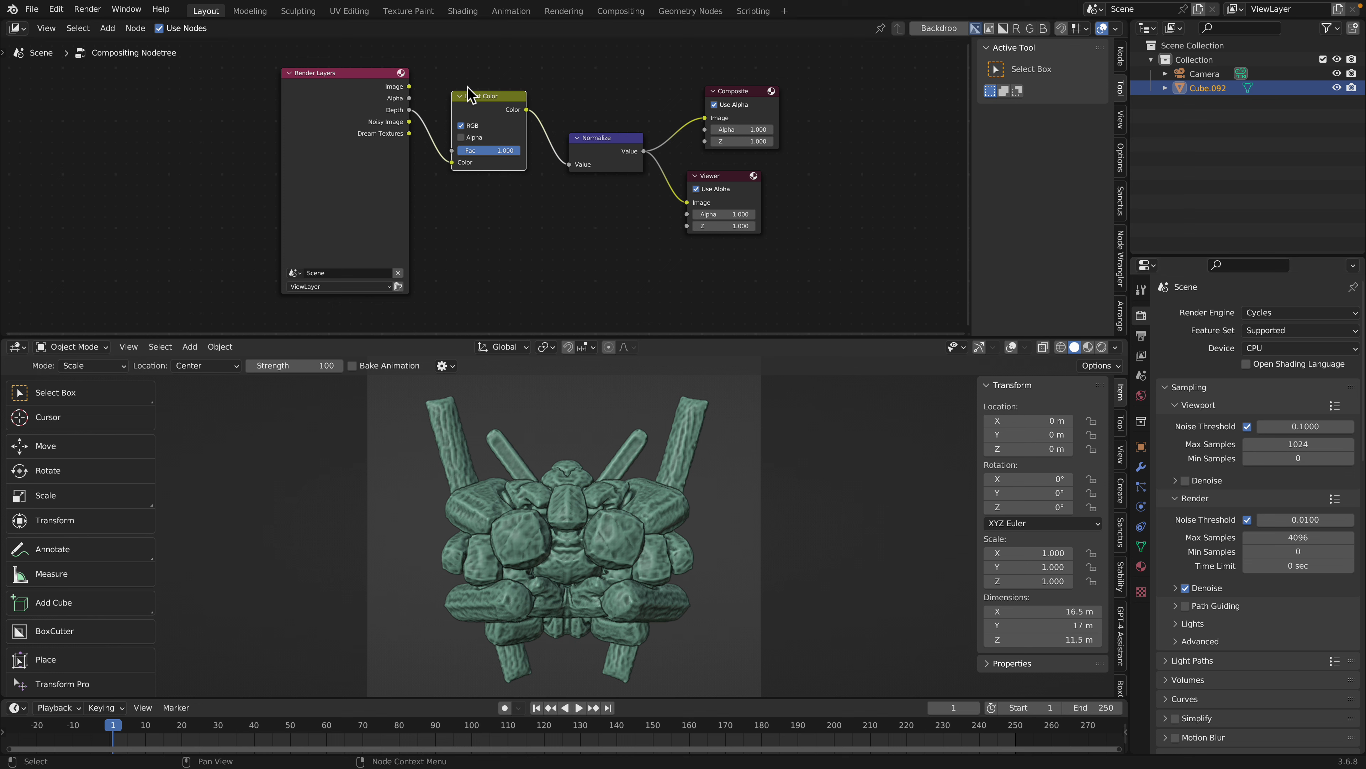
Move the Normalize and Composite nodes slightly upward in the depth compositing tree
scroll(363, 100, up, 3)
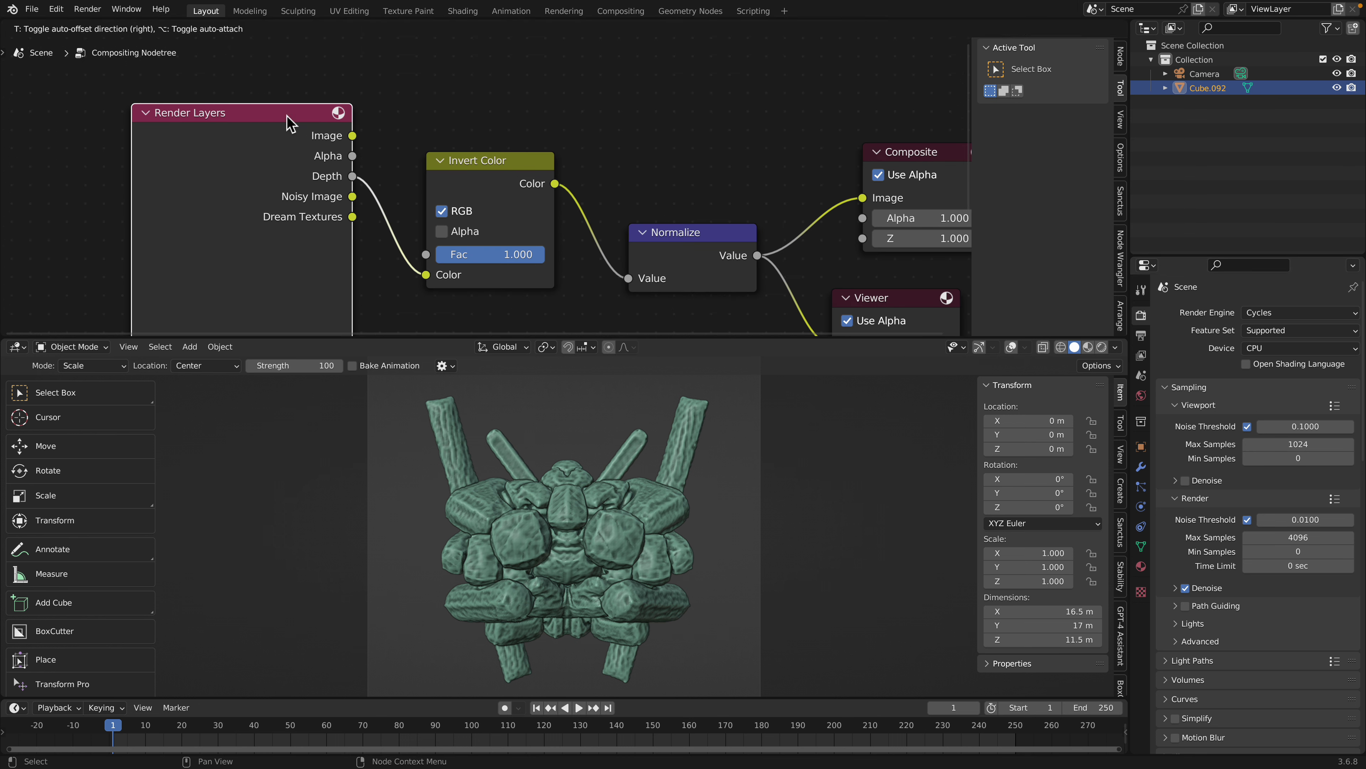
scroll(440, 114, down, 3)
middle_drag(440, 111, 453, 113)
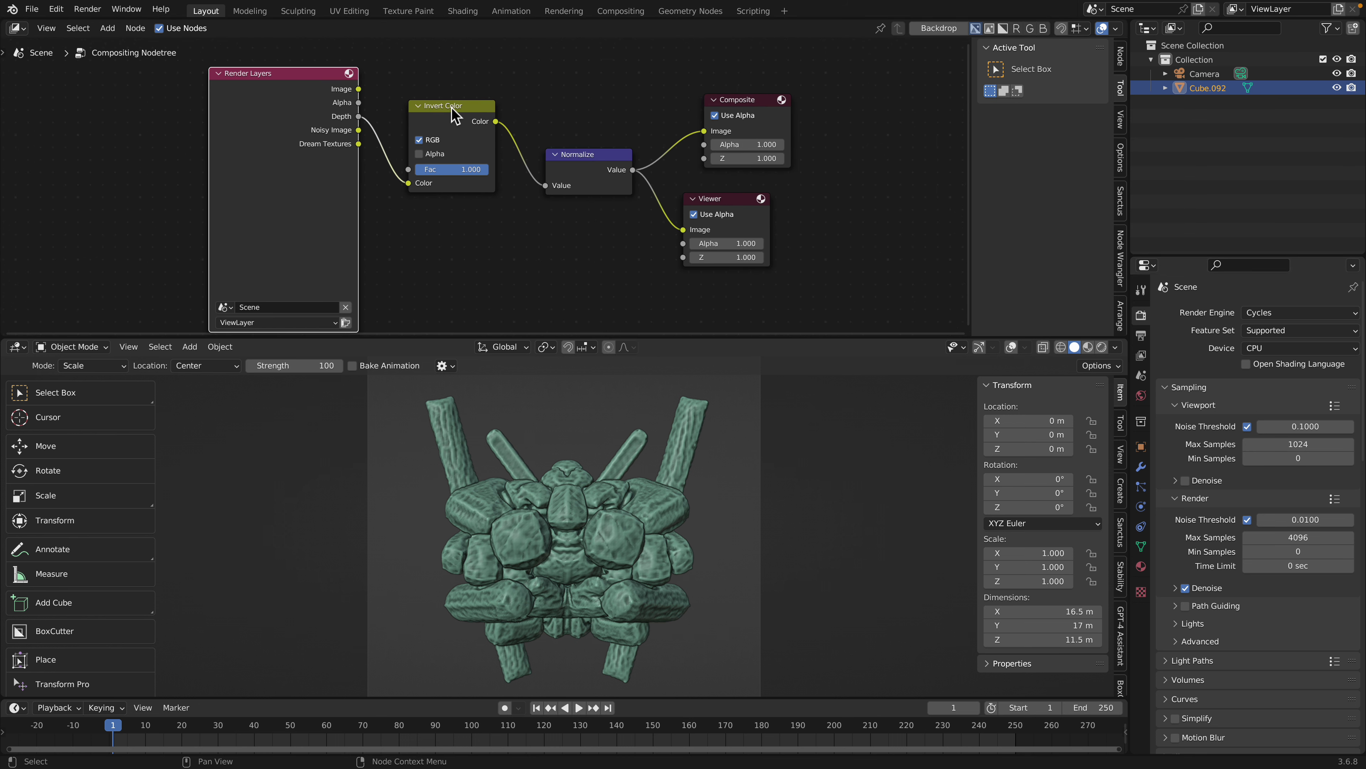
drag(583, 176, 580, 170)
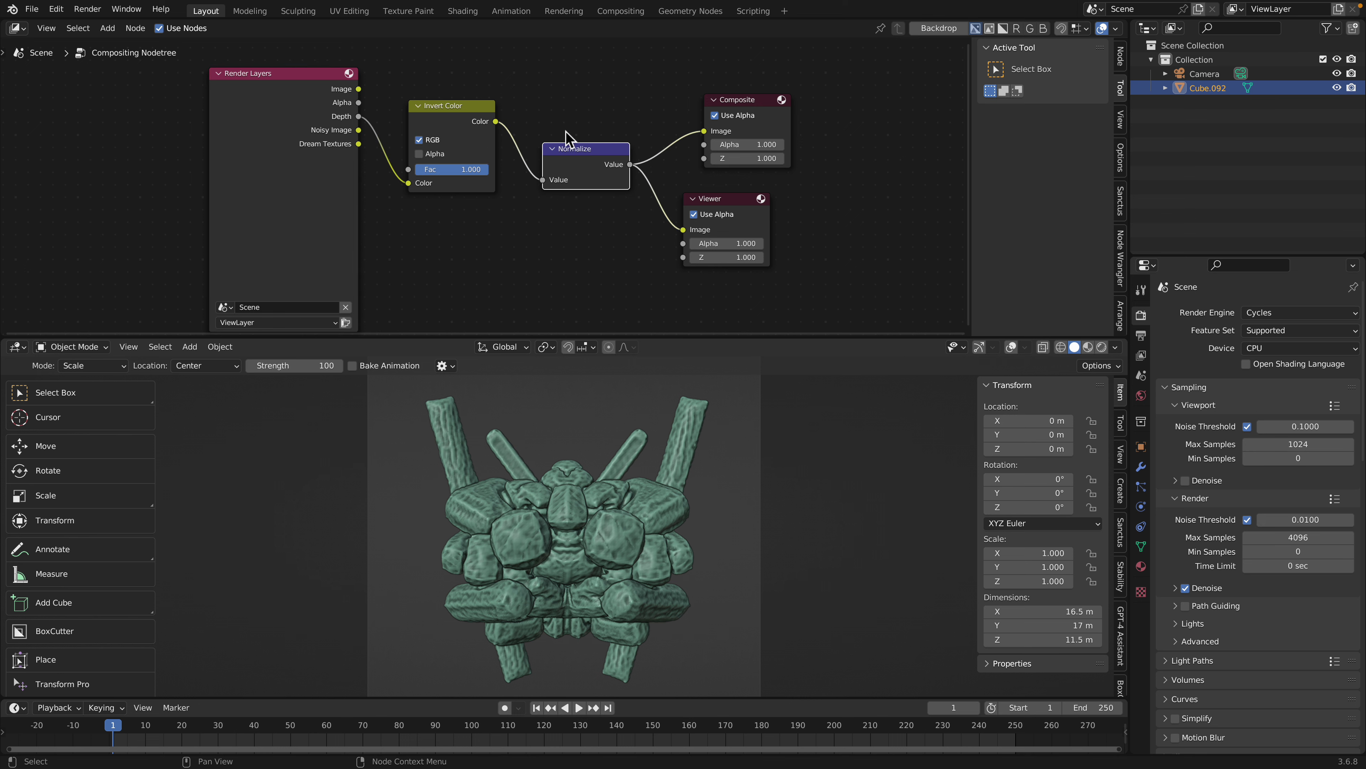
drag(741, 101, 732, 86)
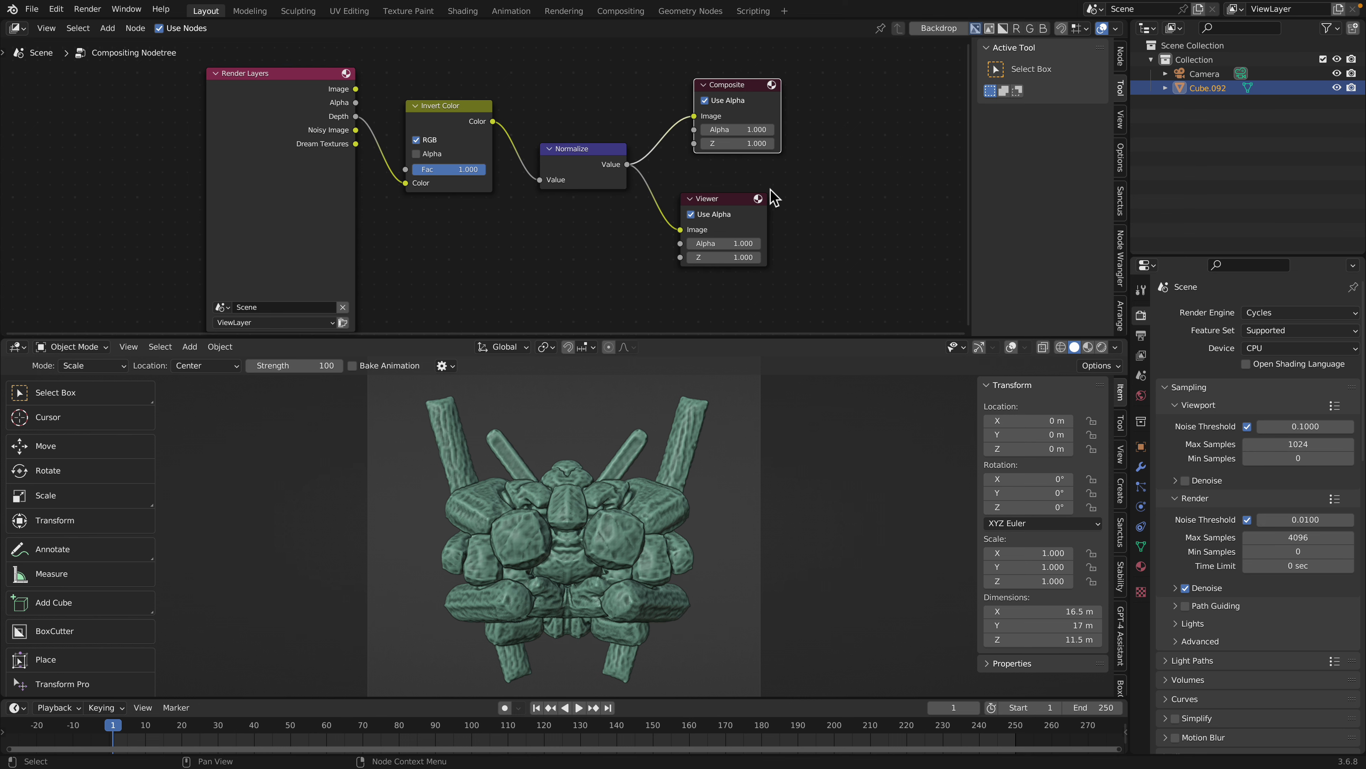
scroll(774, 198, down, 1)
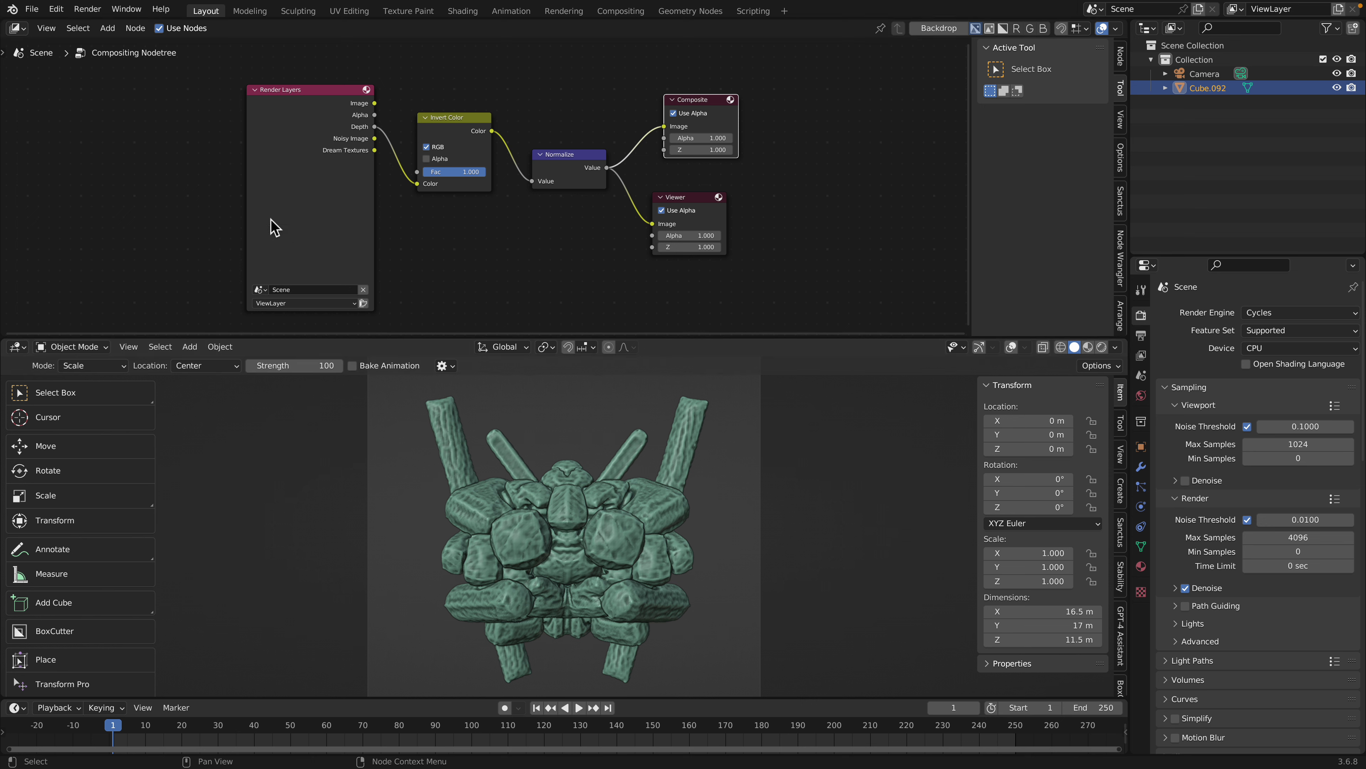
Start a new General scene without saving the changes to random_boxes_002.blend
click(31, 8)
click(214, 32)
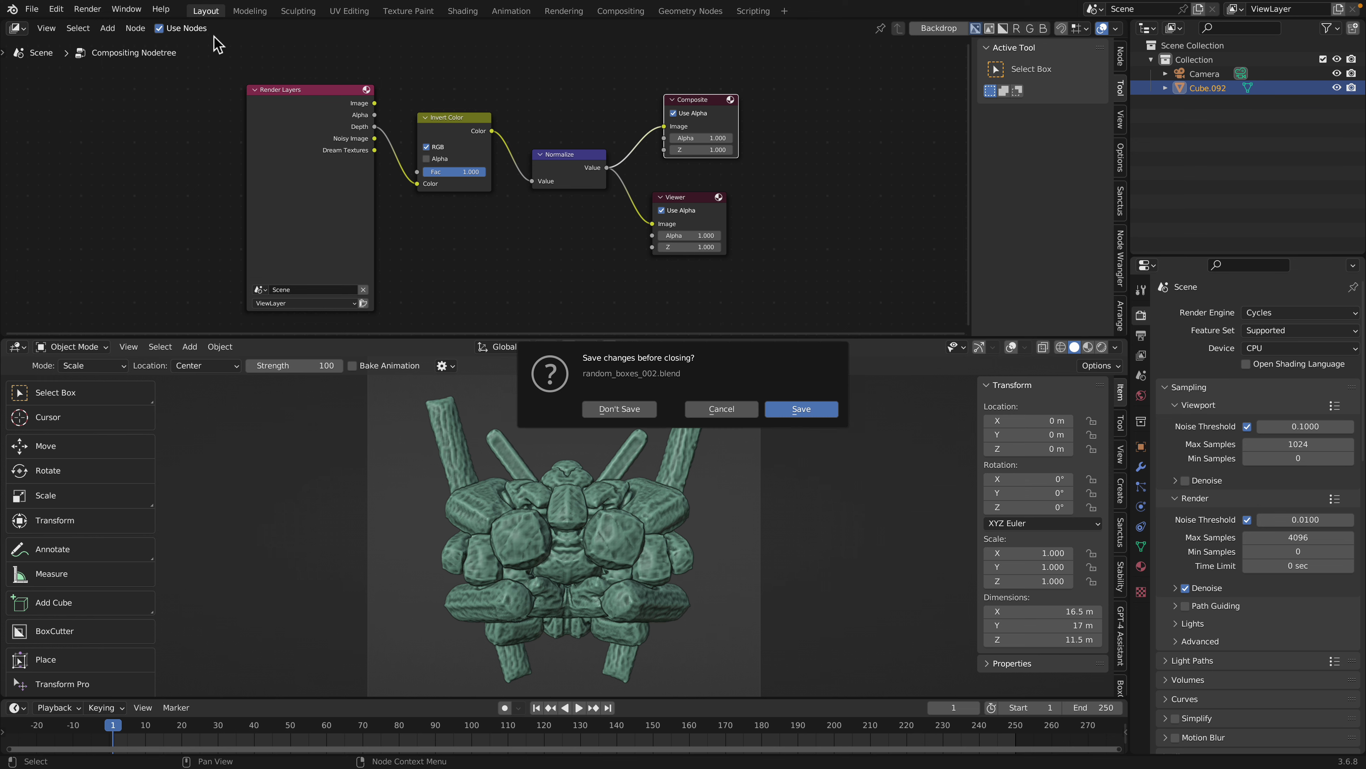
click(618, 408)
Display the splash screen to check the Blender version, and dismiss it
click(11, 9)
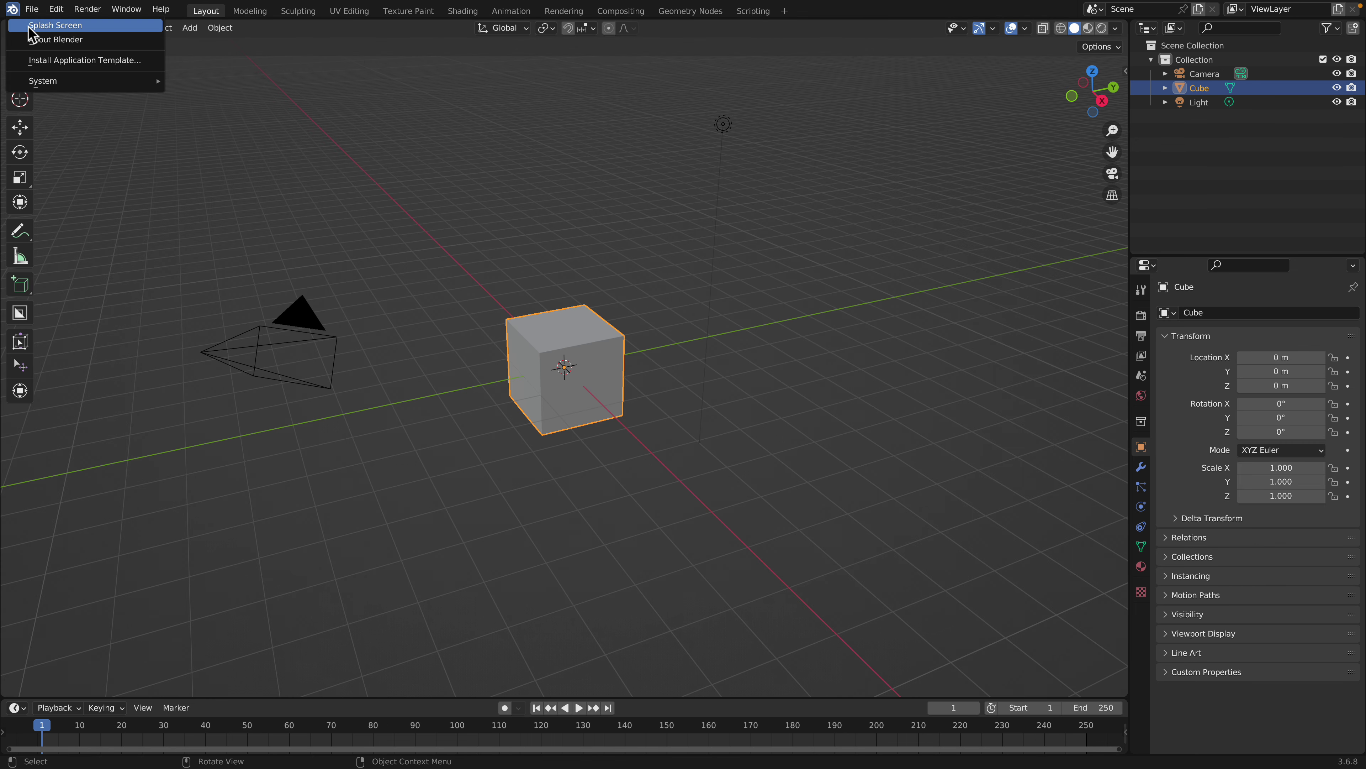
click(33, 33)
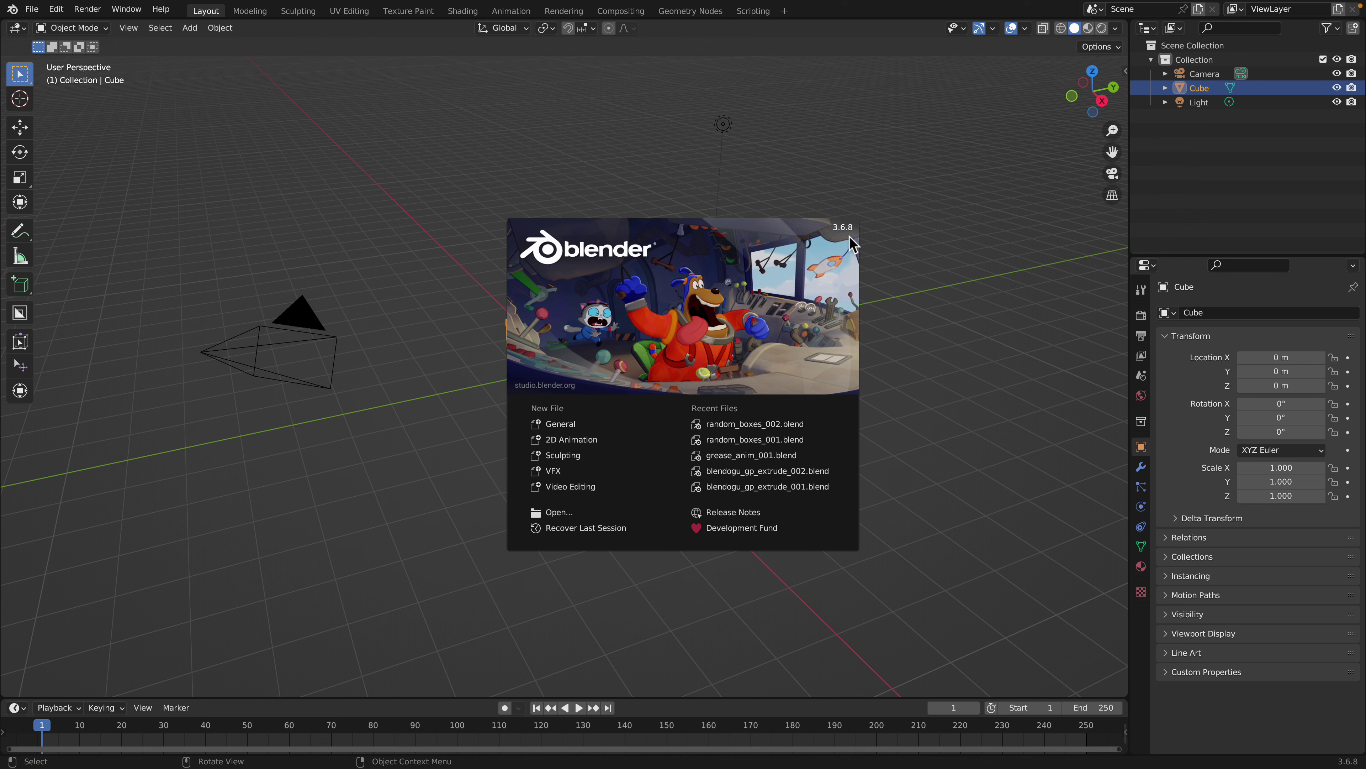
click(831, 161)
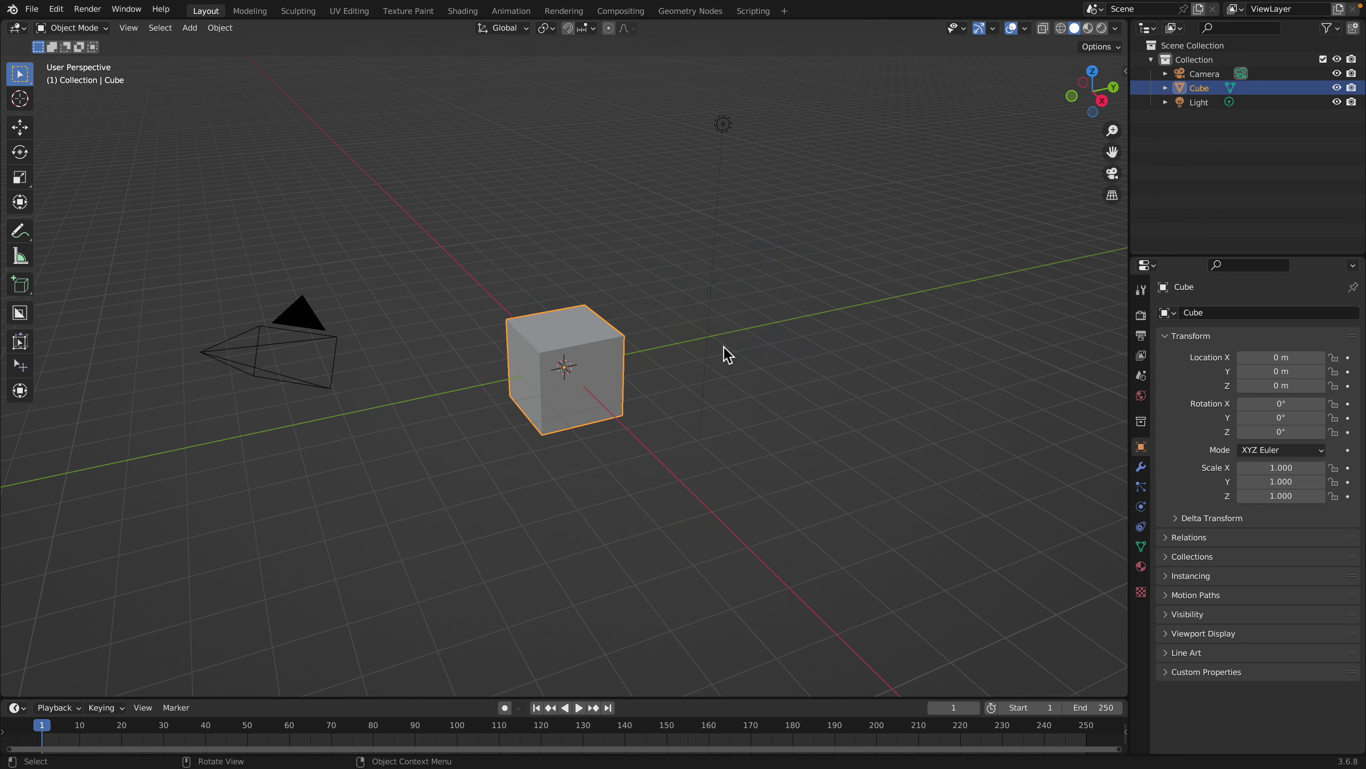
Use Add Cube to draw a box from the default cube's side, and a larger box centred at about X 2.8, Y 3.6, Z -2.2 m
middle_drag(723, 354, 597, 343)
scroll(627, 378, down, 2)
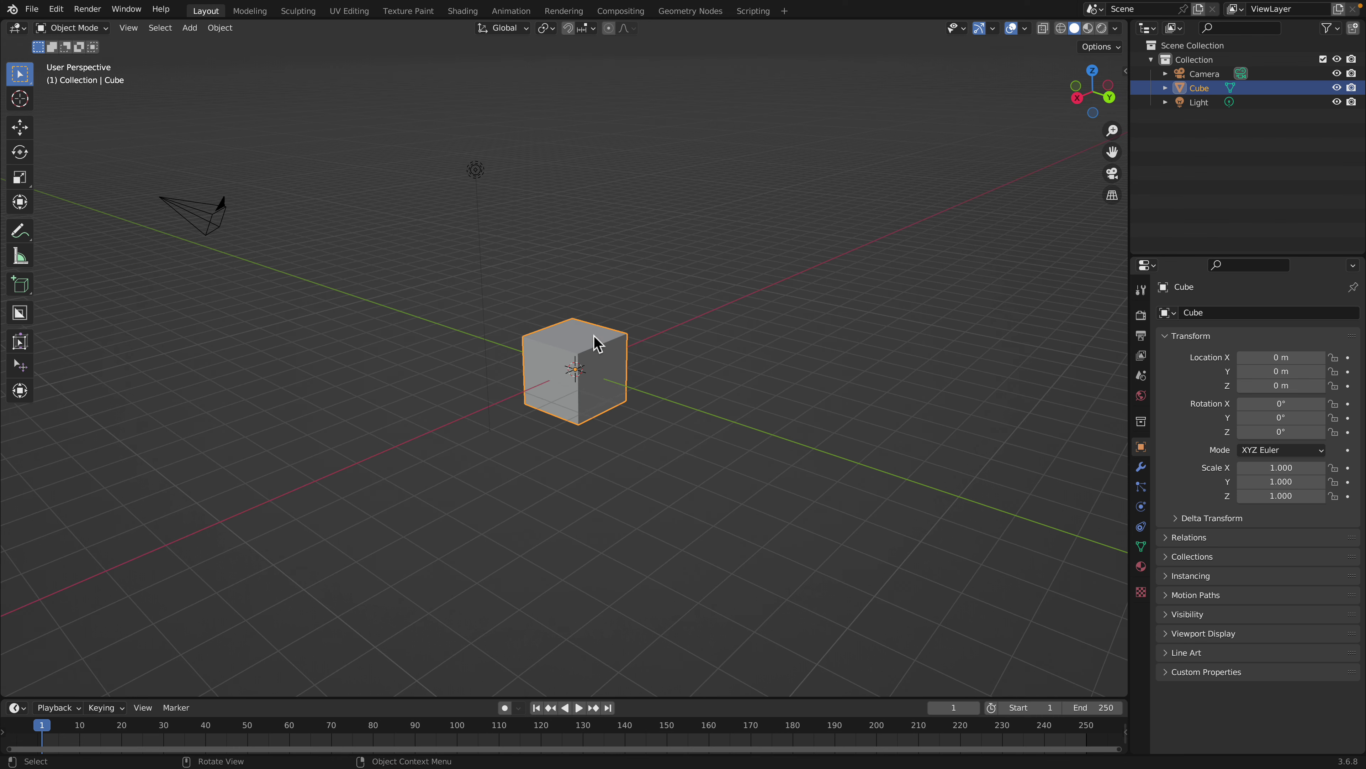
scroll(621, 395, up, 1)
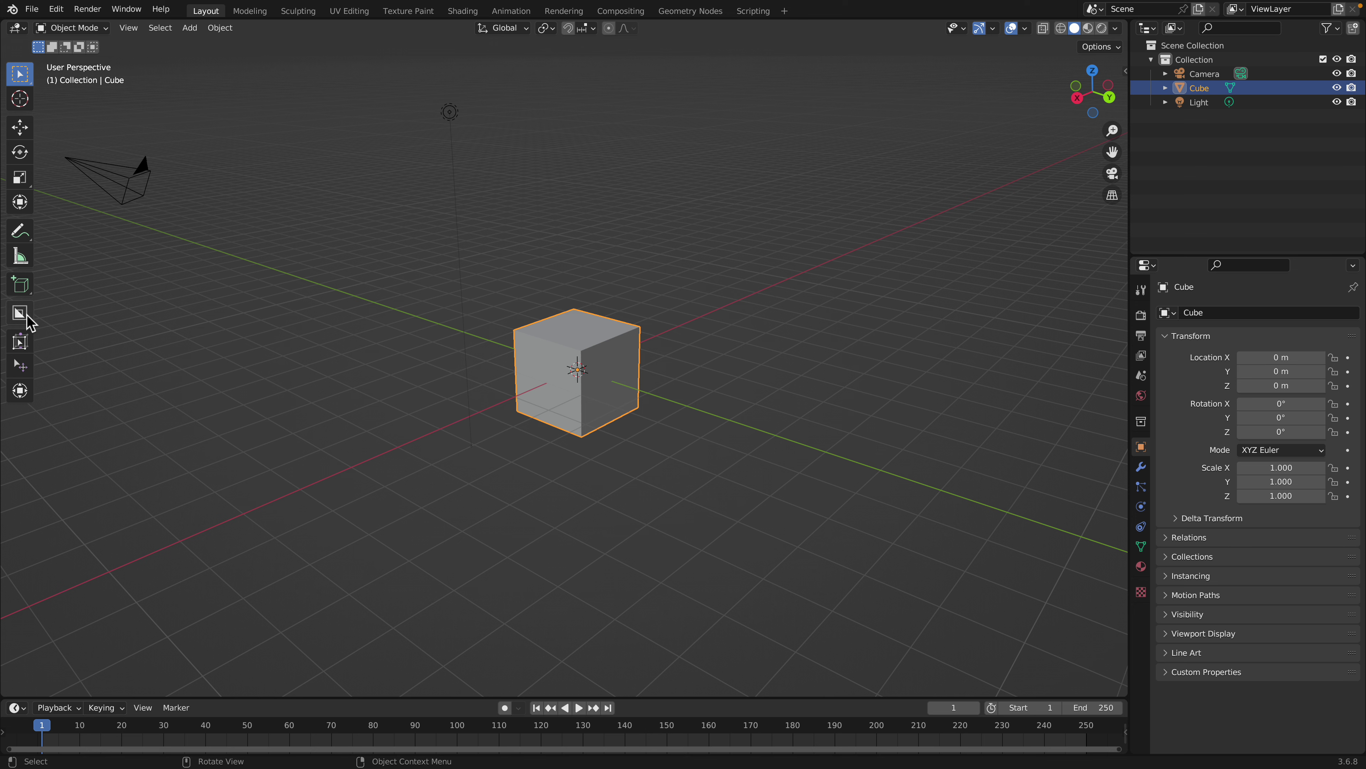
click(25, 284)
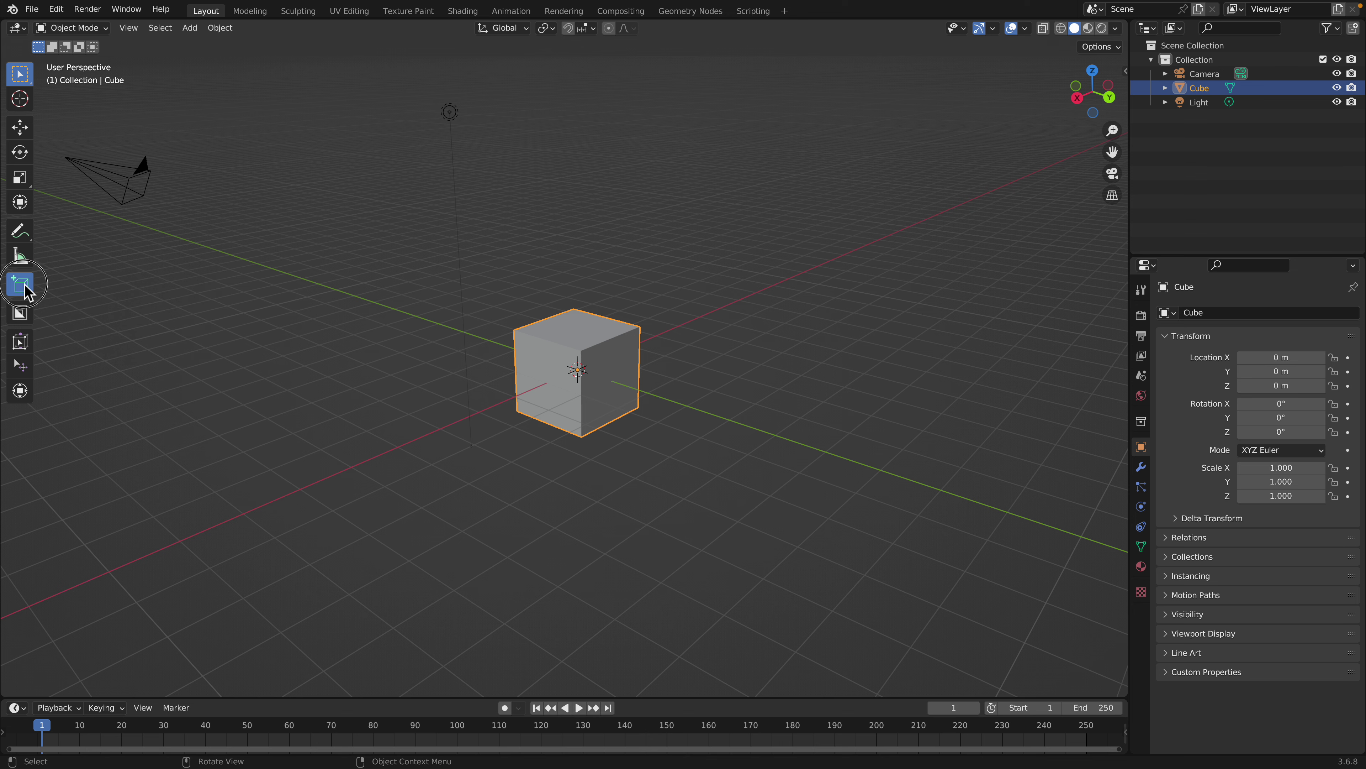
middle_drag(497, 435, 451, 444)
drag(578, 382, 645, 490)
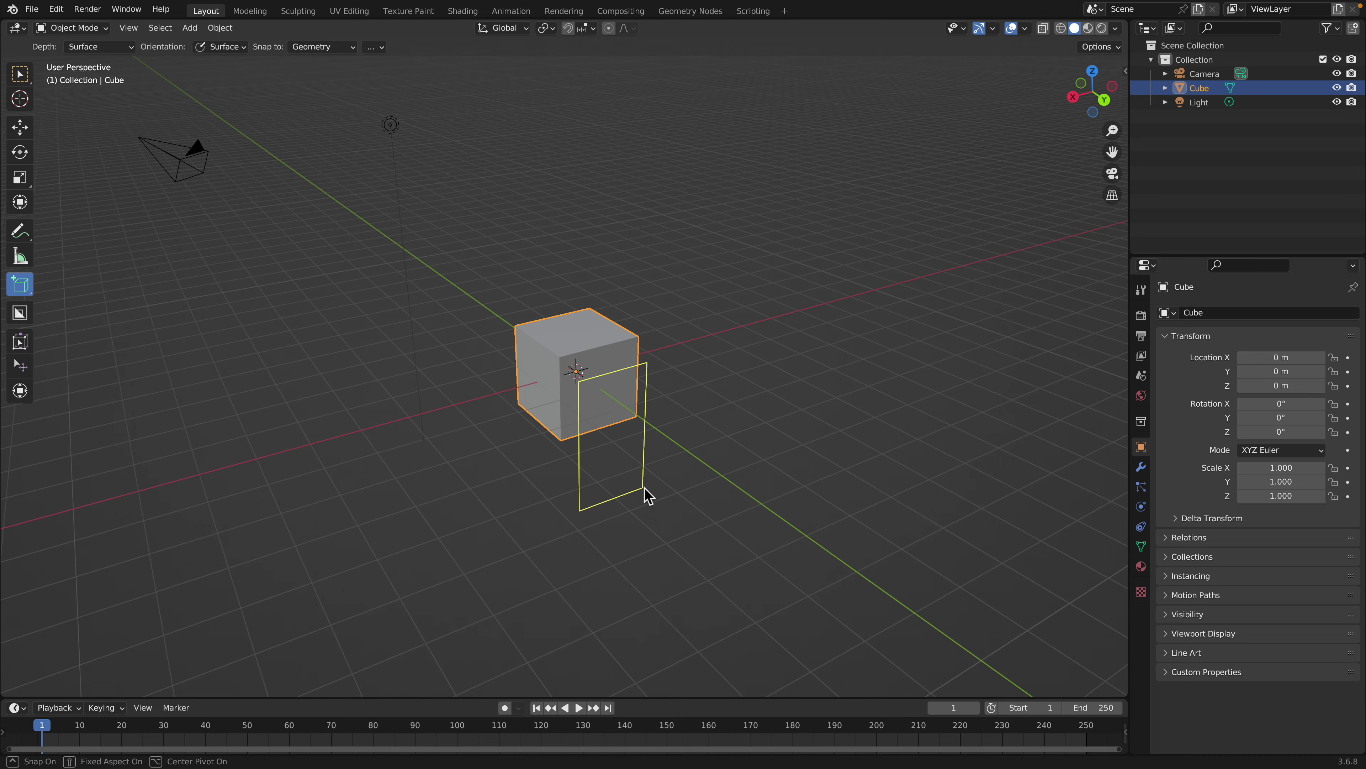
click(754, 555)
middle_drag(664, 456, 837, 487)
mouse_move(677, 393)
mouse_down()
mouse_move(775, 482)
mouse_move(857, 592)
mouse_up()
click(698, 400)
Draw a block centred at about X -1.9, Y 4.4, Z 1.8 m and a narrow upright box at about X 0.2, Y -1.4, Z 3 m
middle_drag(698, 400, 671, 305)
drag(773, 201, 732, 122)
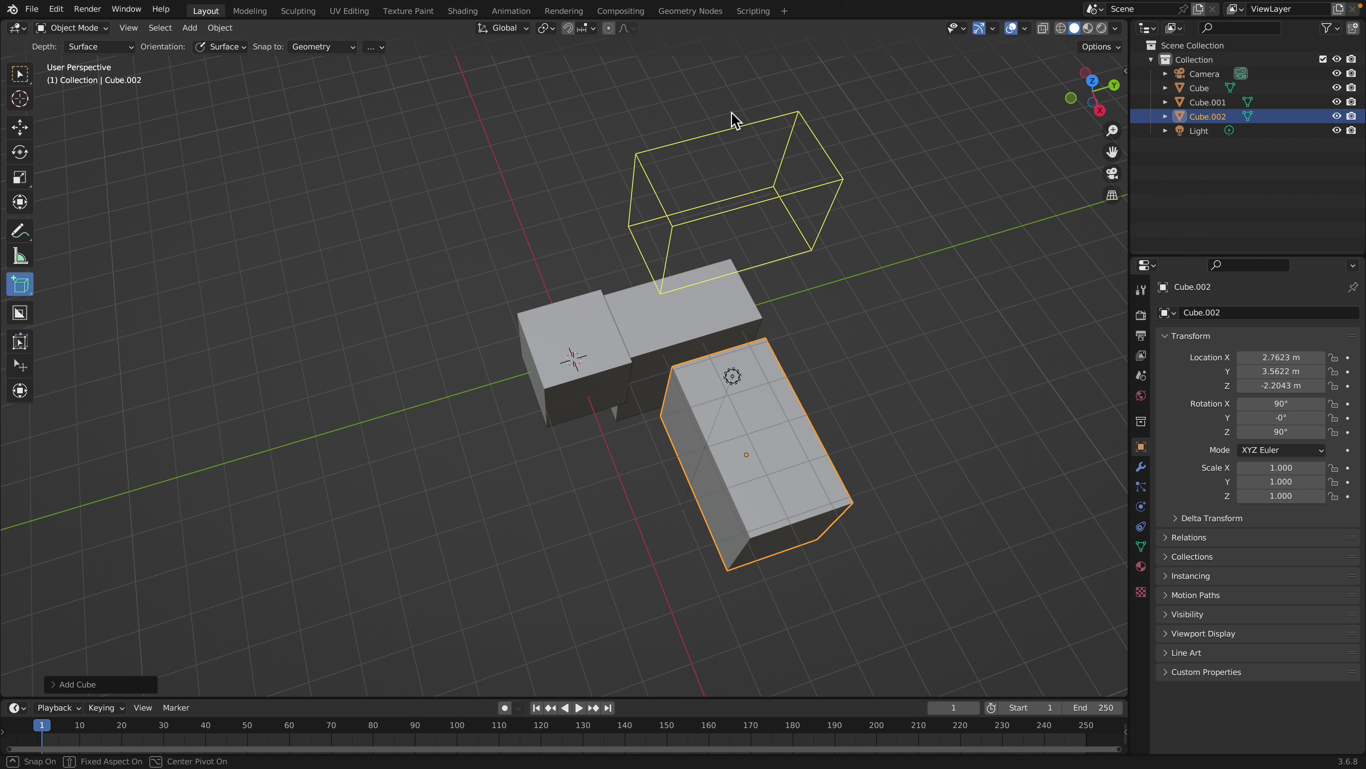
click(722, 159)
middle_drag(722, 159, 558, 342)
drag(491, 407, 494, 409)
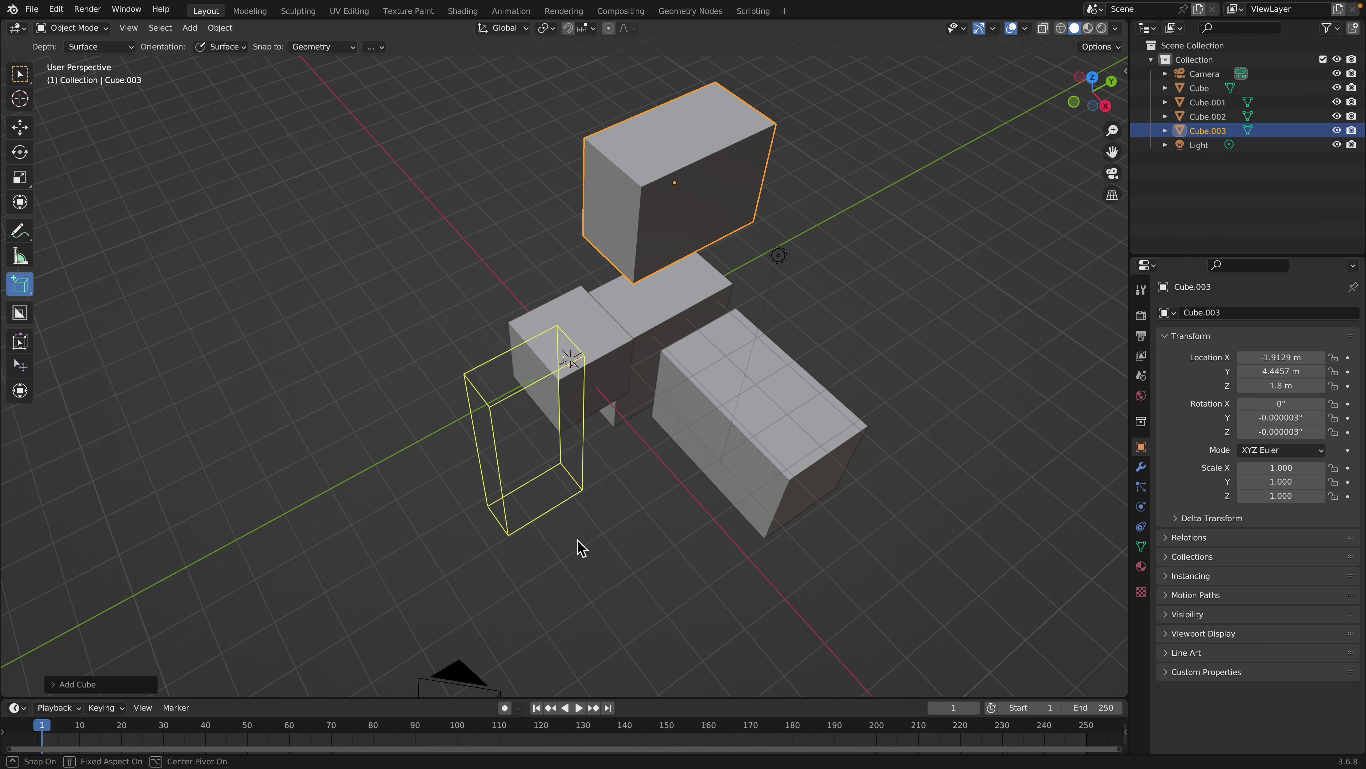
click(579, 269)
Raise a tall tower on the large box, centred at about X 4.1, Y 2.8, Z 2.4 m, and extend a flat slab from that box's side
middle_drag(579, 269, 741, 311)
drag(741, 311, 800, 391)
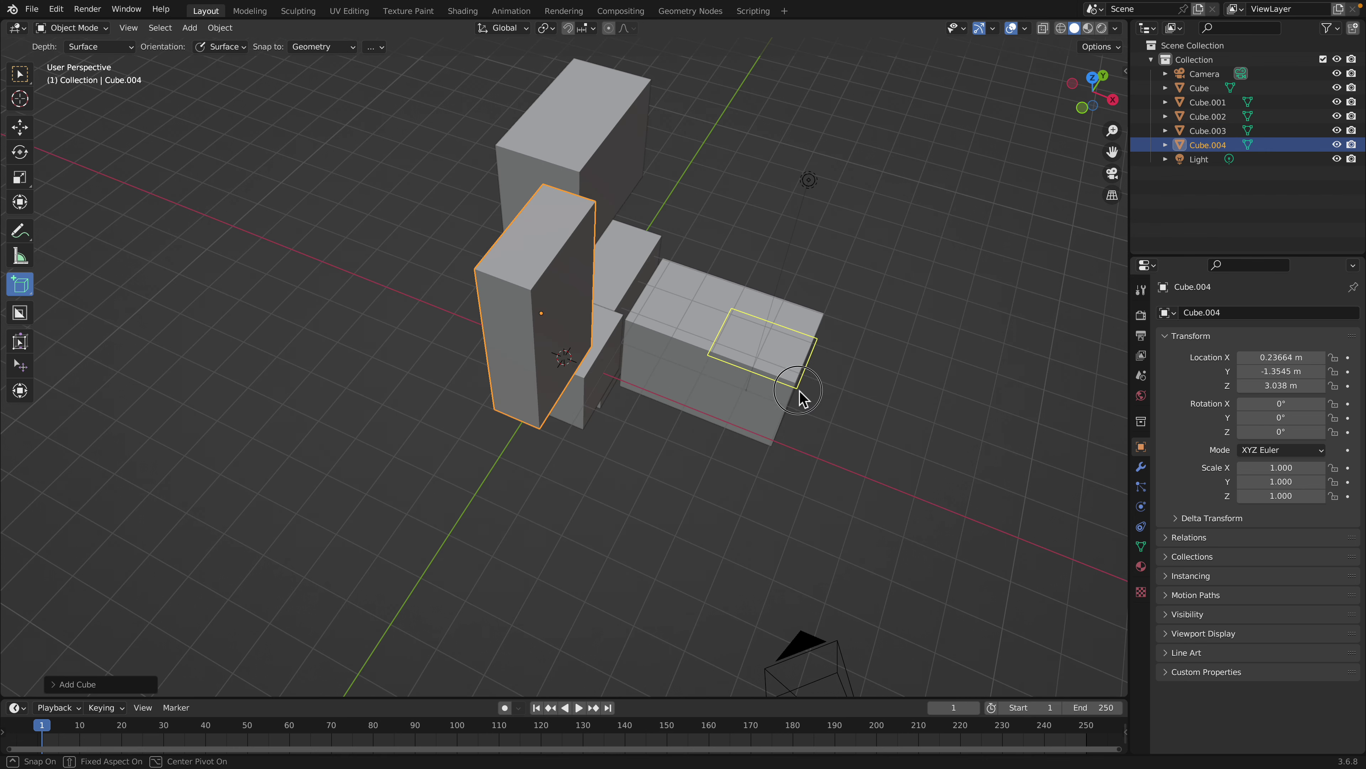
click(811, 229)
mouse_move(812, 228)
middle_down()
mouse_move(726, 309)
mouse_move(677, 420)
middle_up()
drag(677, 420, 654, 506)
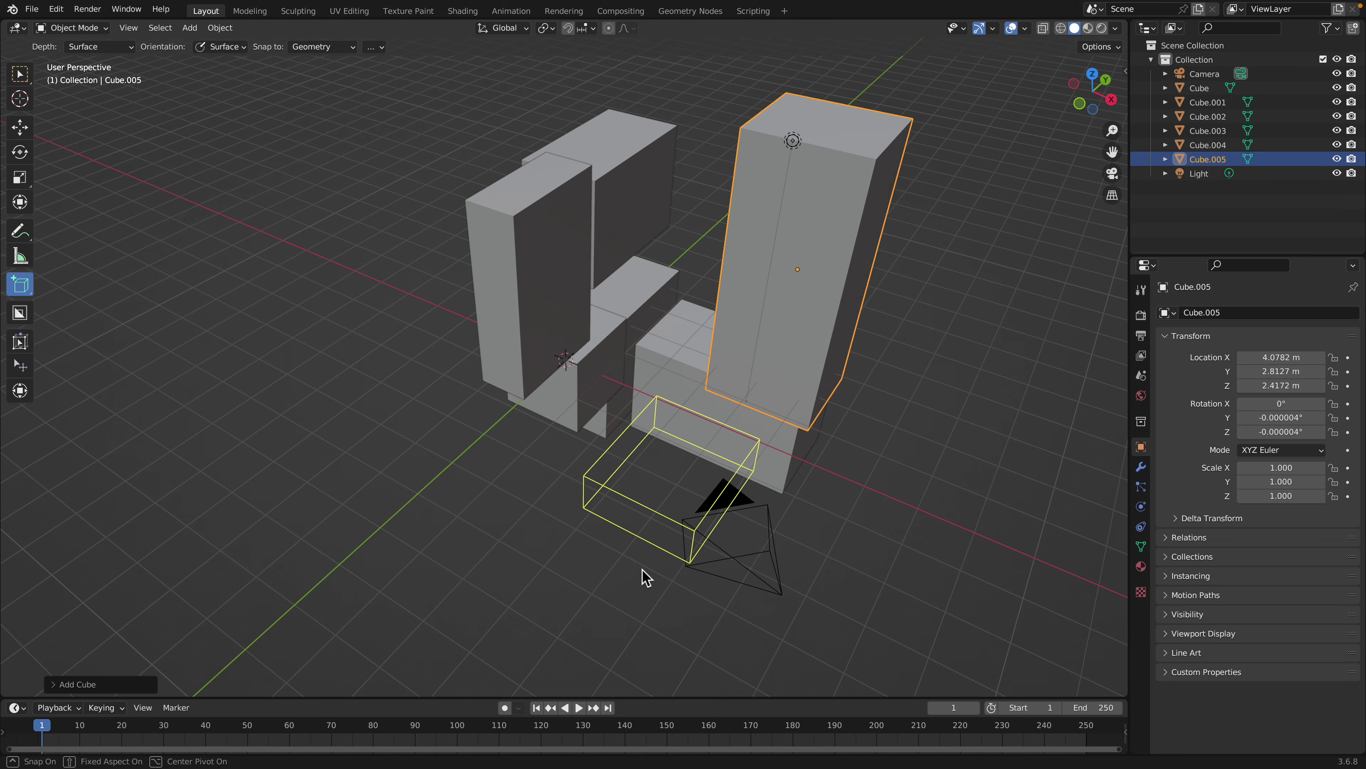
click(641, 574)
Stand an upright box on the flat slab at about X 3.2, Y -1.4, Z 0.7 m, and extend another block outward from its side
mouse_move(640, 573)
middle_down()
mouse_move(534, 556)
mouse_move(595, 412)
mouse_move(705, 460)
middle_up()
drag(705, 461, 624, 495)
click(707, 306)
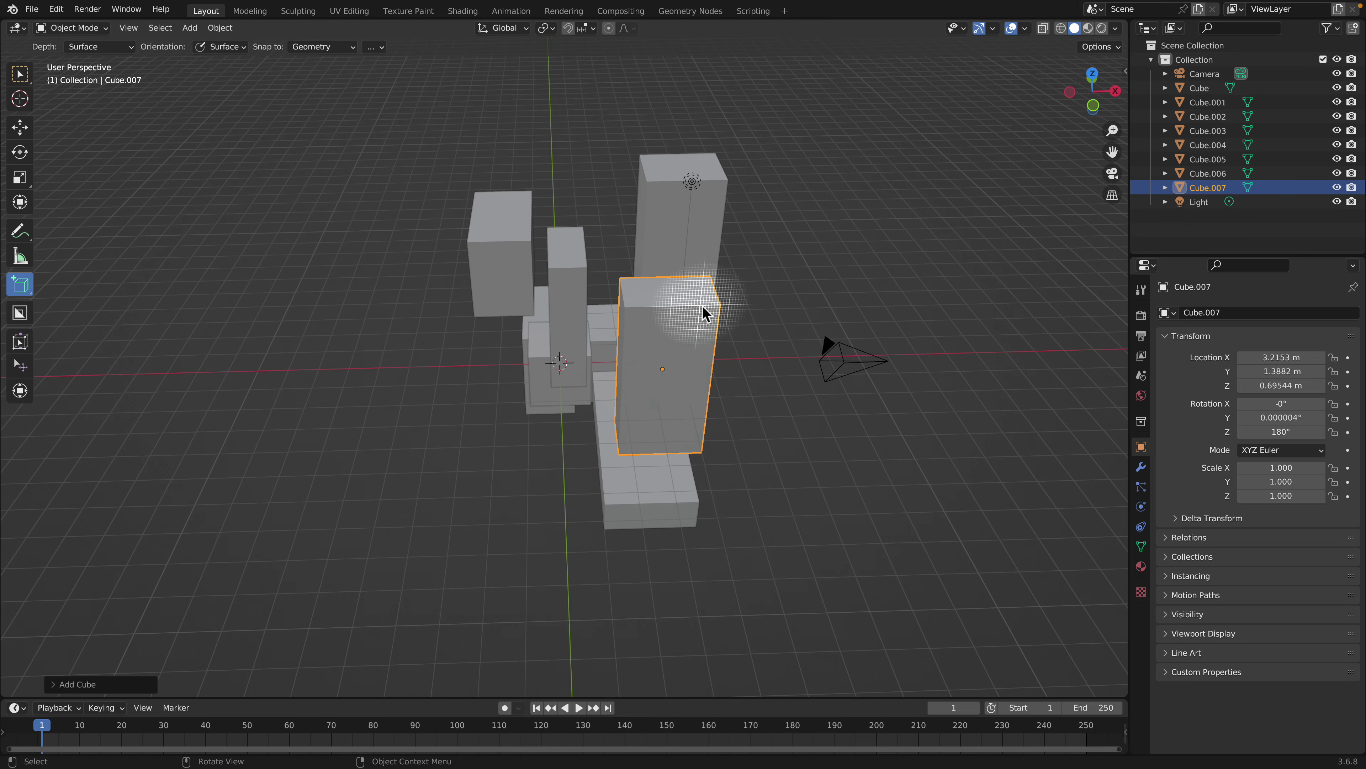
middle_drag(707, 306, 641, 342)
click(860, 433)
Stand a tall block on the outward block at about X 2.8, Y -5.3, Z 4 m, and draw a long box at about X -2.9, Y -2.2, Z 2.2 m
middle_drag(735, 414, 811, 408)
drag(722, 295, 775, 360)
click(785, 253)
middle_drag(624, 361, 704, 326)
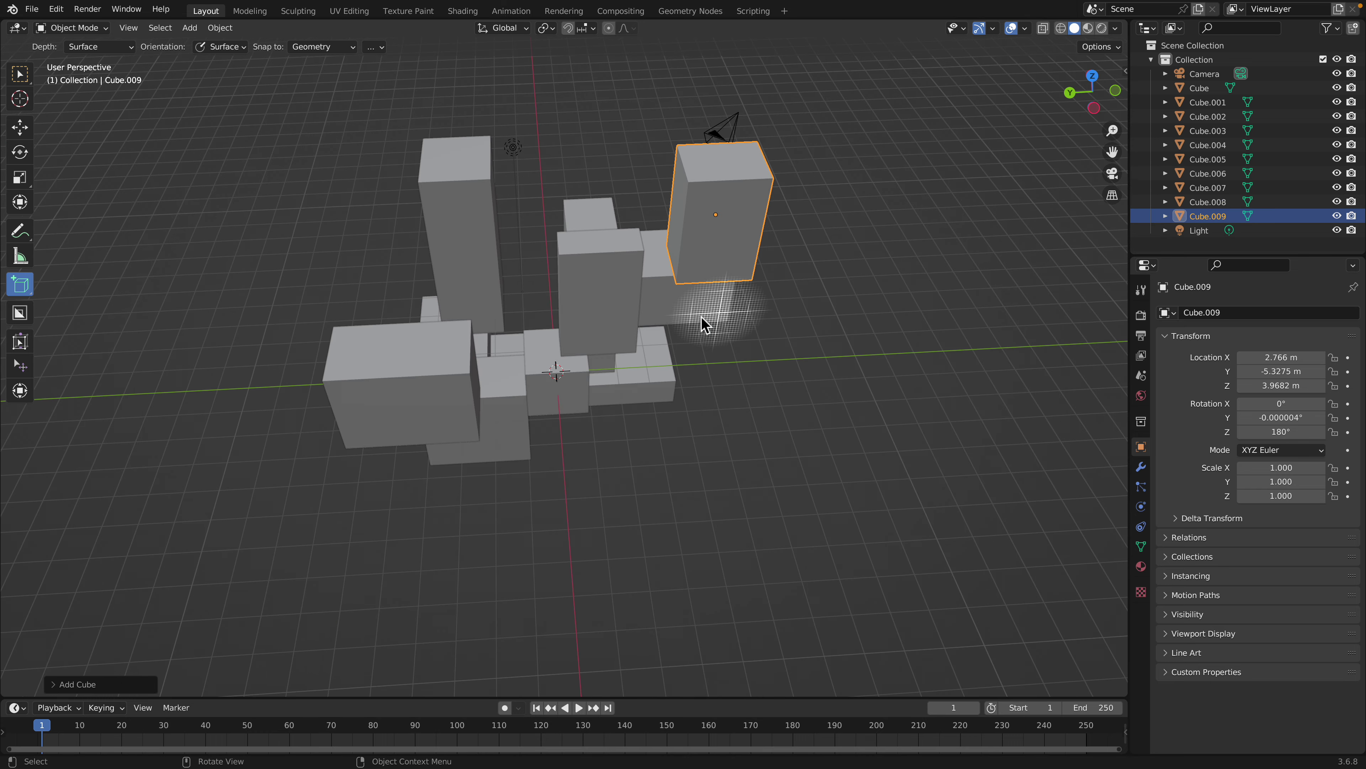
drag(590, 299, 661, 353)
click(744, 506)
Raise two tall towers, centred at about X -3, Y 3.6, Z 6.5 m and X -5.2, Y -2.5, Z 6.4 m, on top of existing boxes
middle_drag(462, 390, 399, 425)
drag(387, 335, 415, 381)
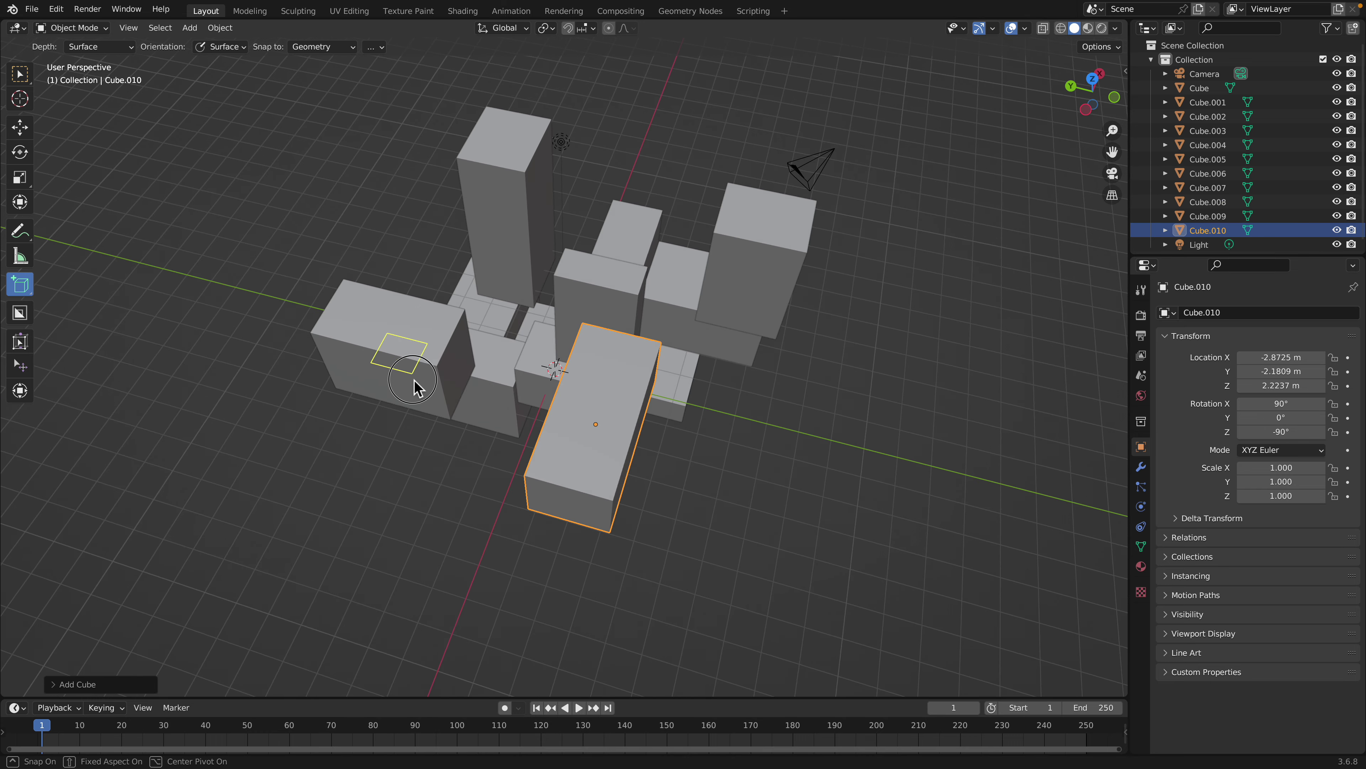
click(407, 210)
middle_drag(473, 316, 545, 323)
drag(669, 384, 753, 450)
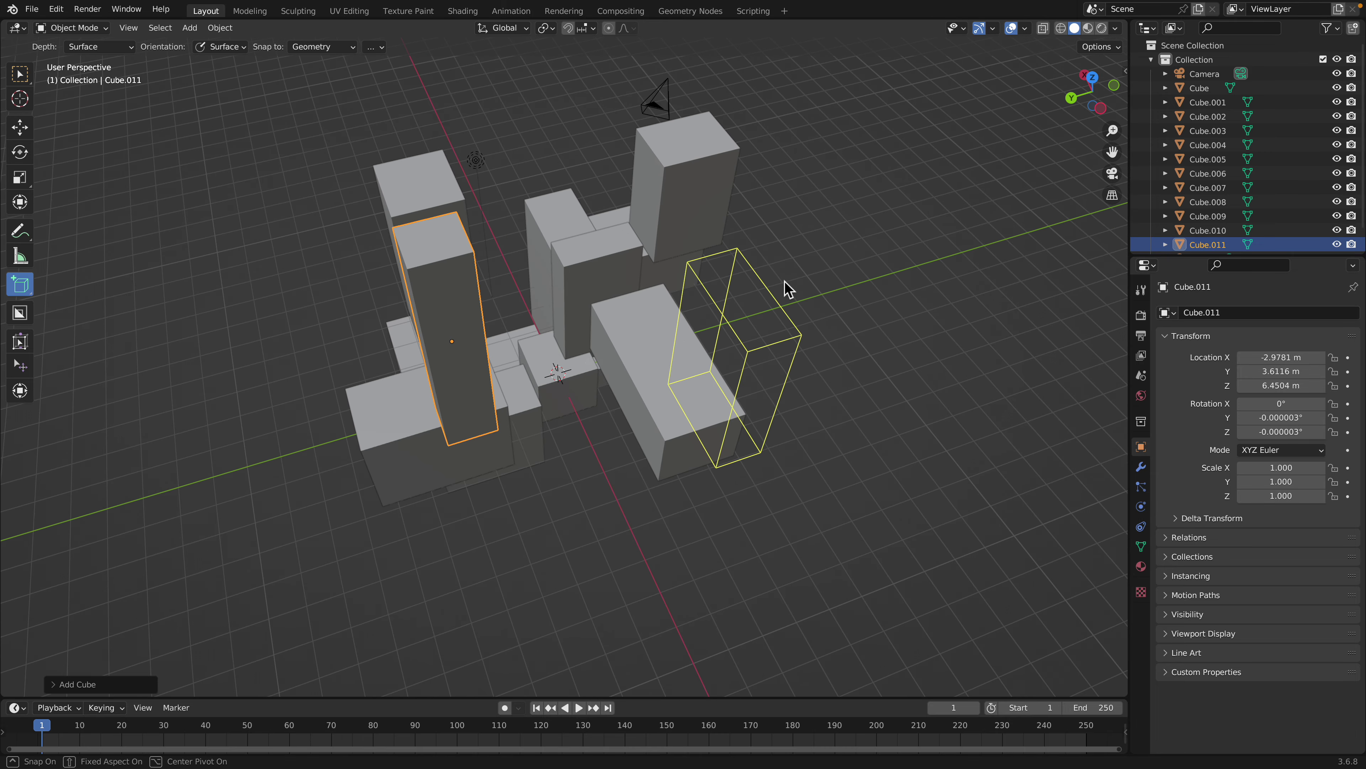
click(787, 290)
Add a long narrow beam at about X -3.5, Y 7.4, Z 4.3 m and a small tower at about X -1.7, Y 6.1, Z 5.4 m
middle_drag(787, 290, 650, 372)
drag(657, 381, 659, 382)
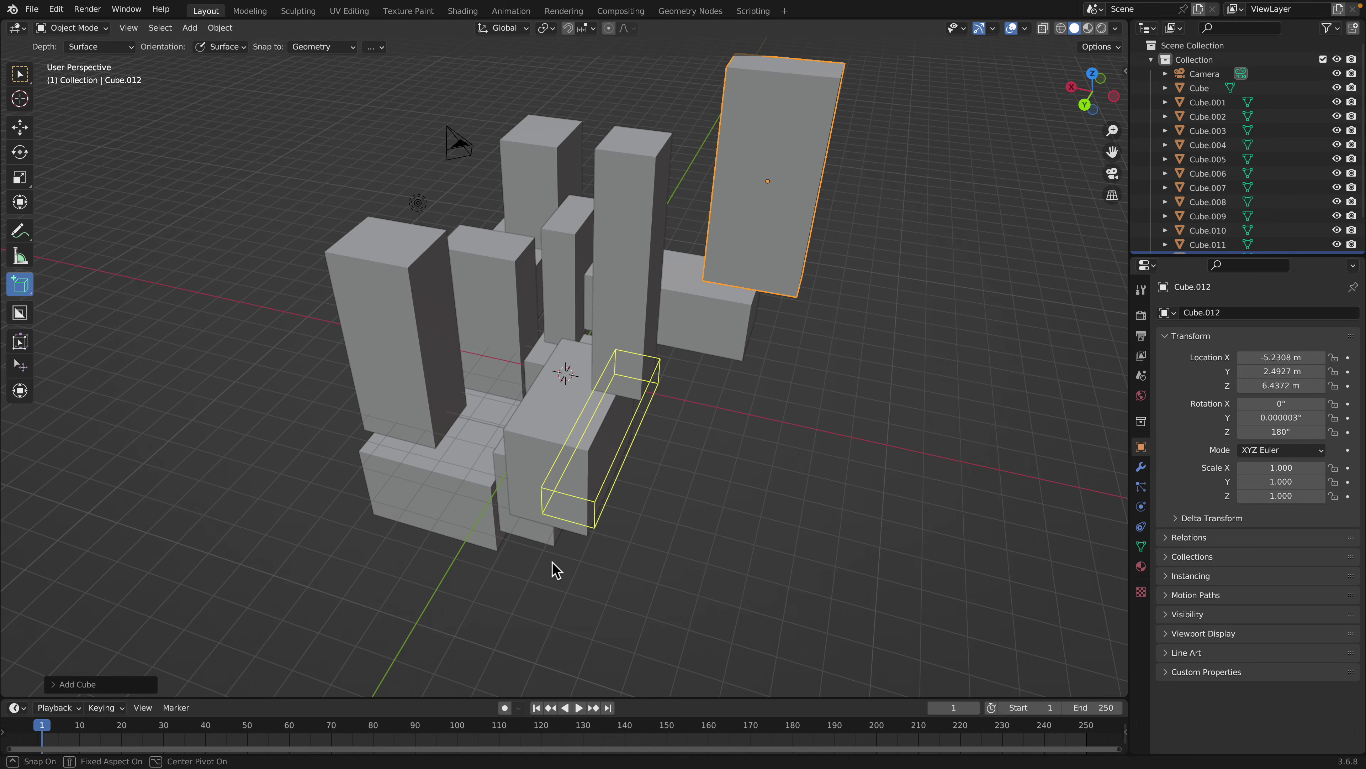
click(504, 600)
mouse_move(559, 511)
middle_down()
mouse_move(618, 479)
mouse_move(637, 493)
middle_up()
drag(640, 401, 684, 434)
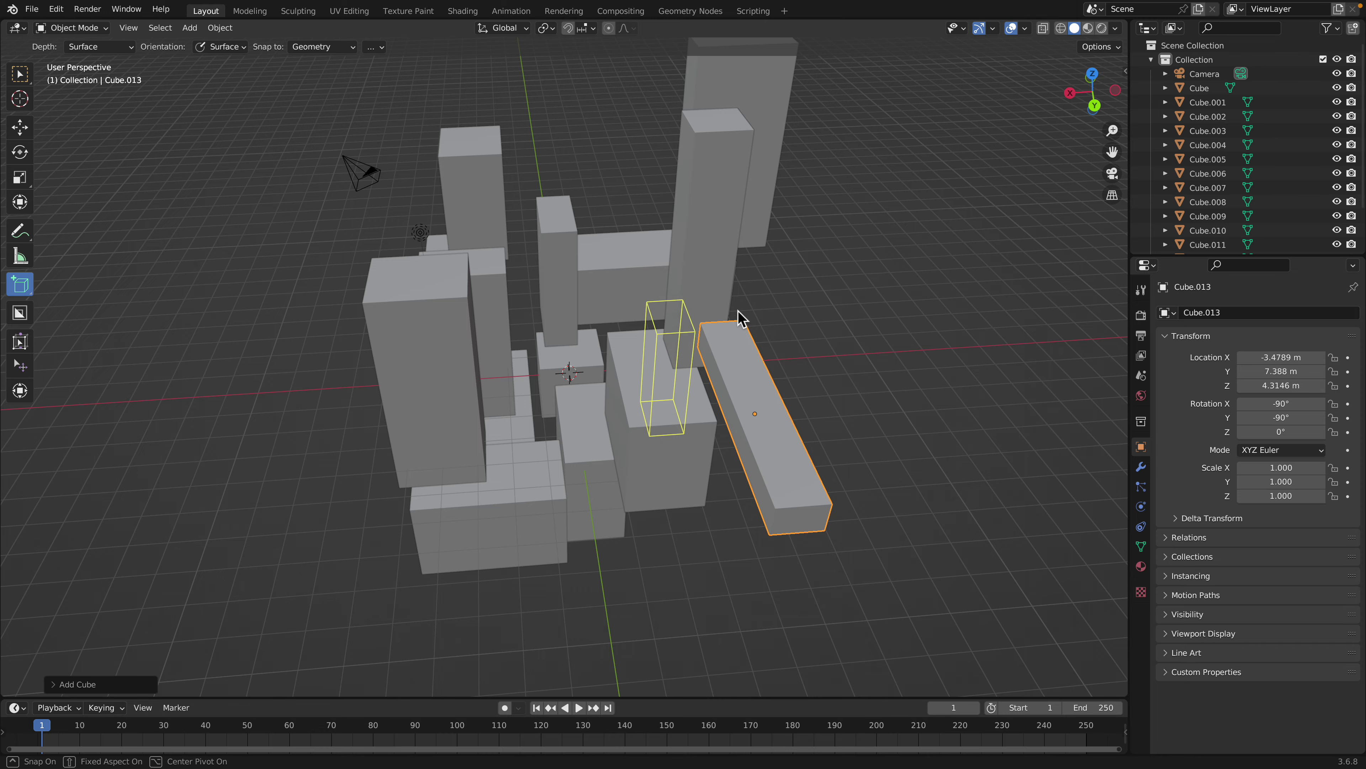
click(610, 351)
Add a chunky block at about X 4.7, Y 5.5, Z 2 m and stand a tower on it at about X 6.2, Y 6.2, Z 6.4 m
middle_drag(610, 351, 497, 433)
drag(493, 432, 406, 516)
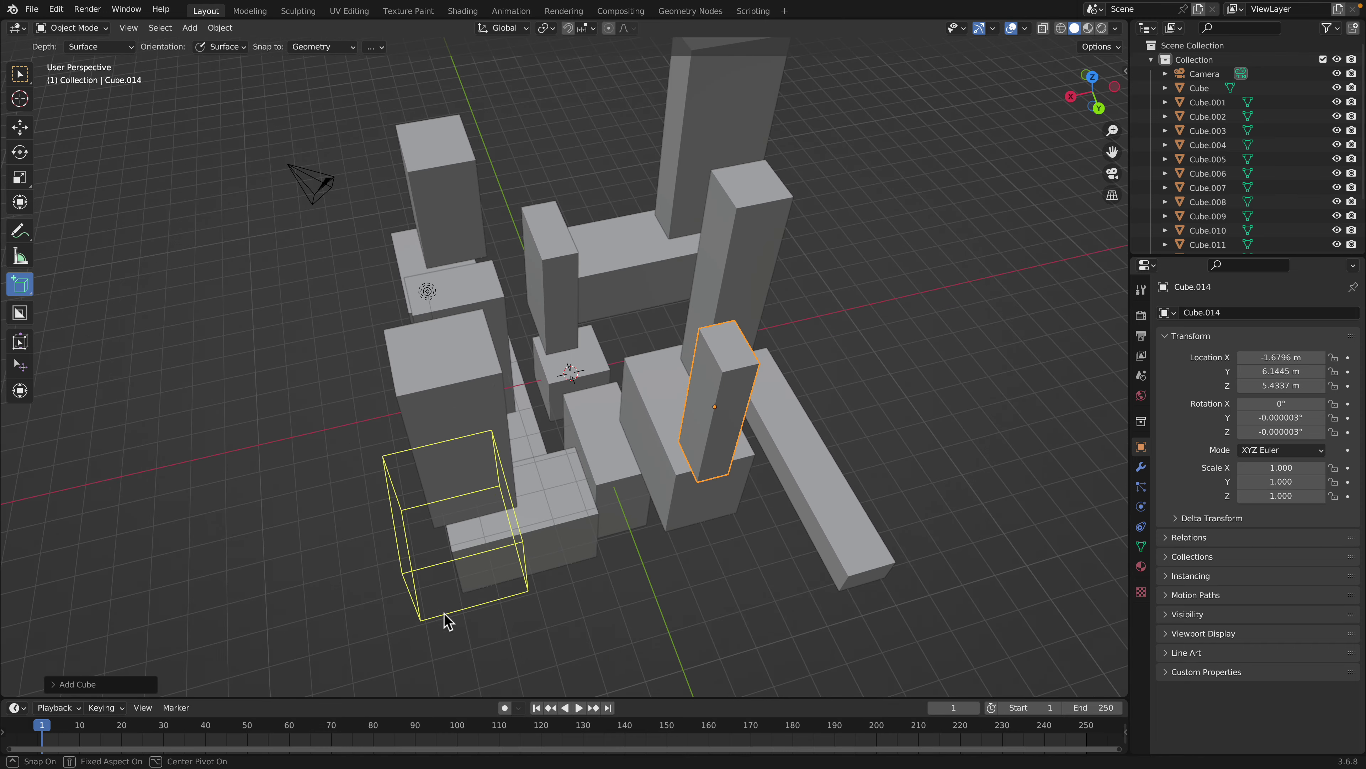
click(446, 619)
middle_drag(446, 619, 549, 528)
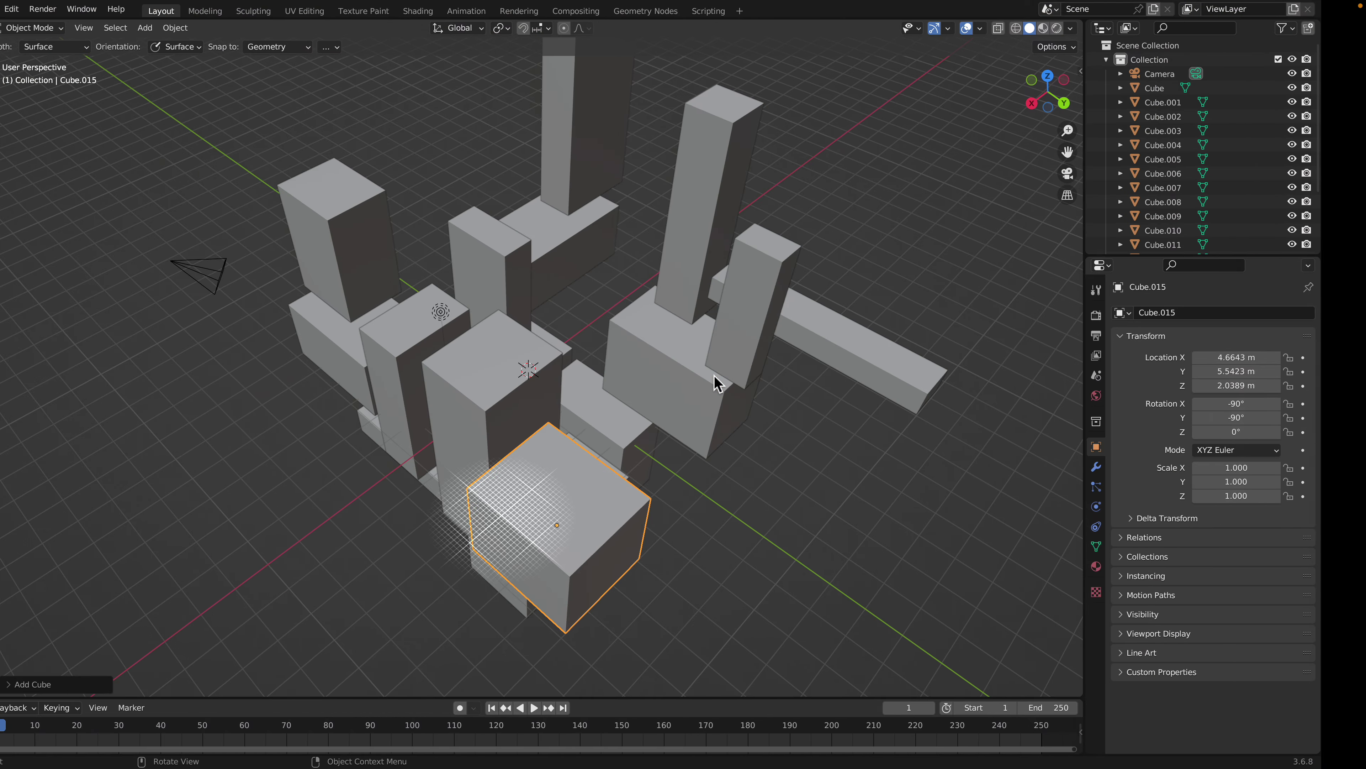
middle_drag(625, 503, 748, 463)
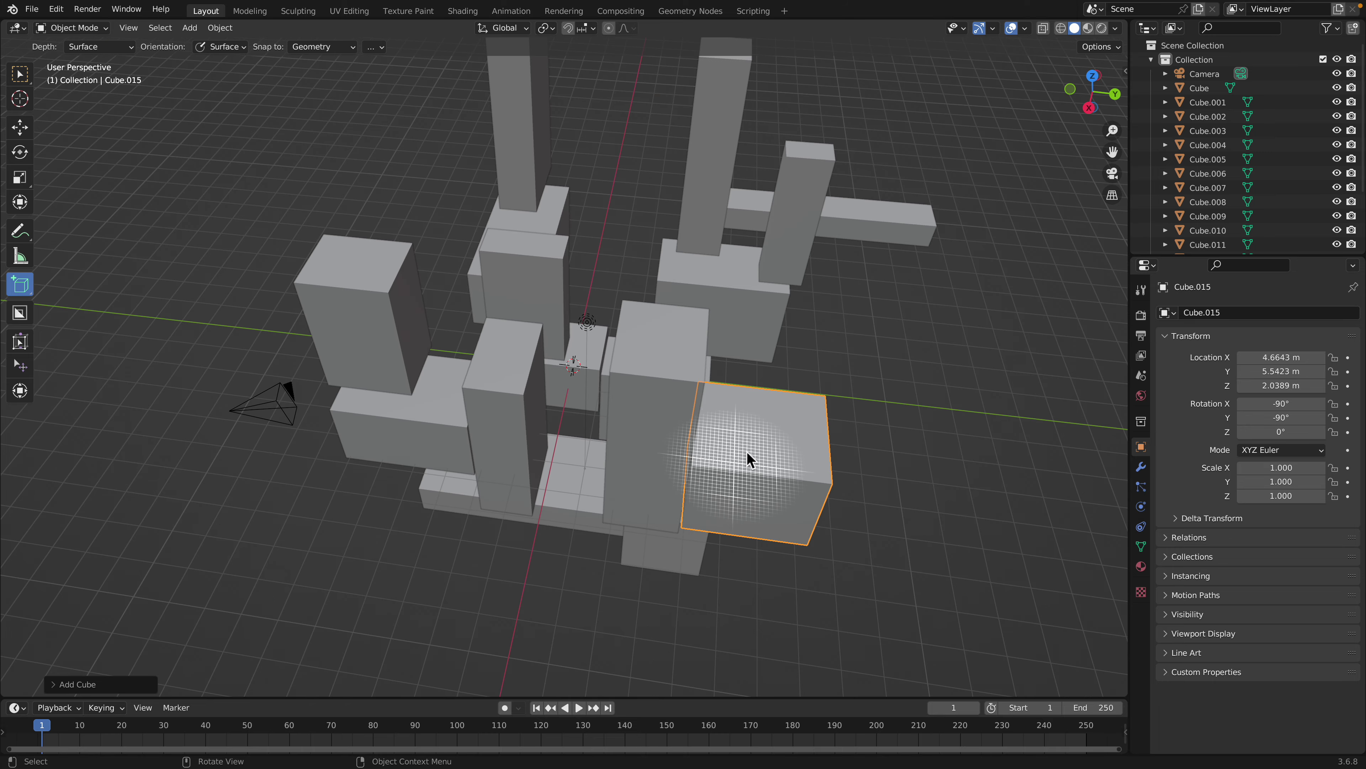
drag(747, 463, 831, 531)
click(836, 366)
Extend a block from the chunky block's face, and stand a thin tall slab at about X 4.1, Y -5.5, Z 9.2 m on the outer tall block
middle_drag(835, 367, 714, 393)
drag(713, 393, 750, 430)
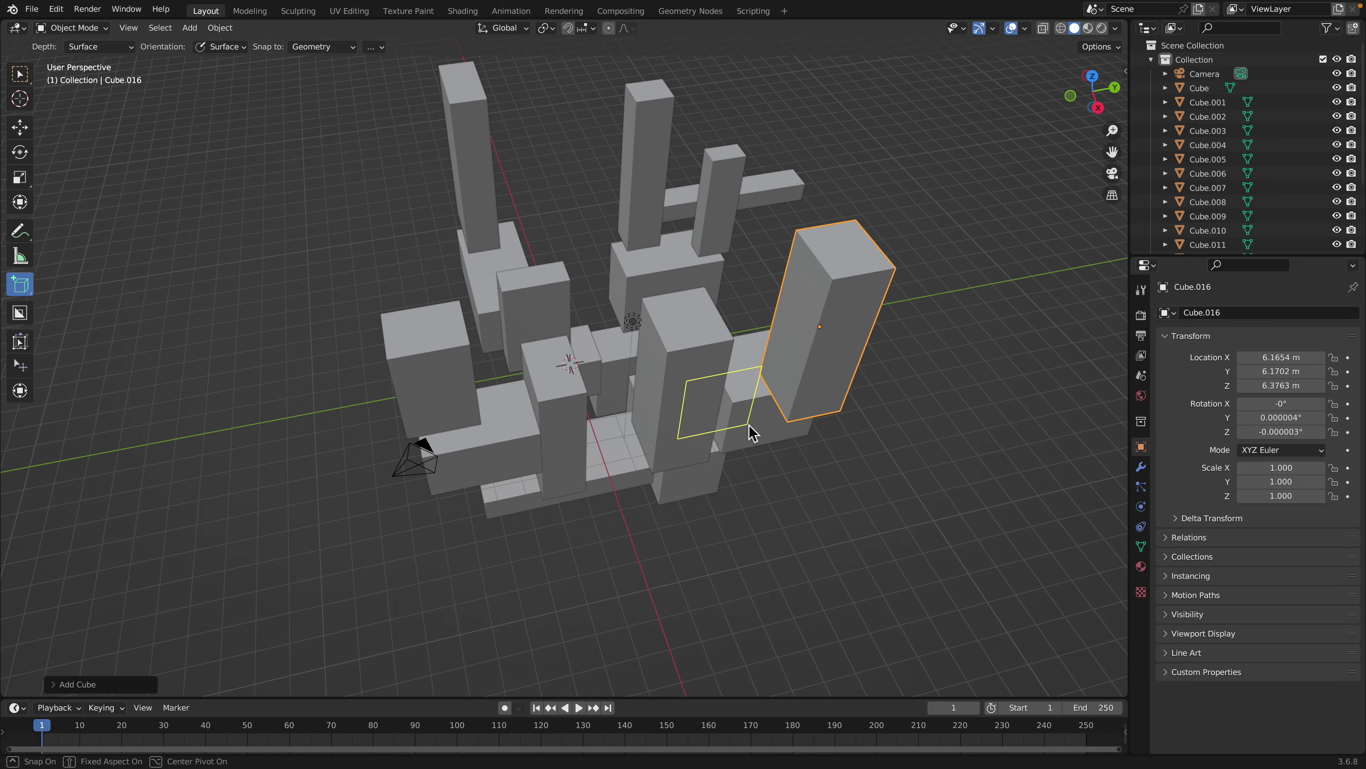
click(775, 515)
middle_drag(775, 515, 534, 398)
drag(534, 398, 578, 438)
click(619, 283)
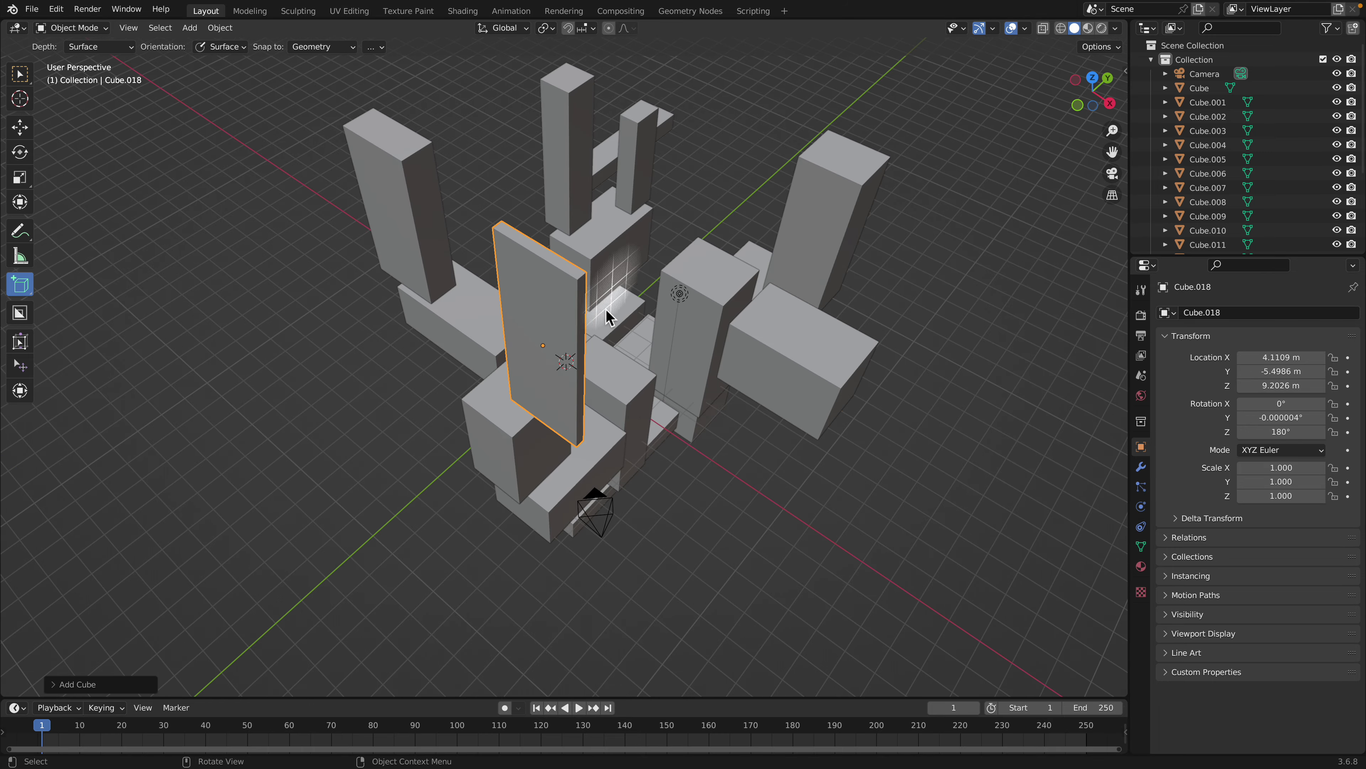
mouse_move(619, 283)
middle_down()
mouse_move(558, 360)
mouse_move(419, 226)
middle_up()
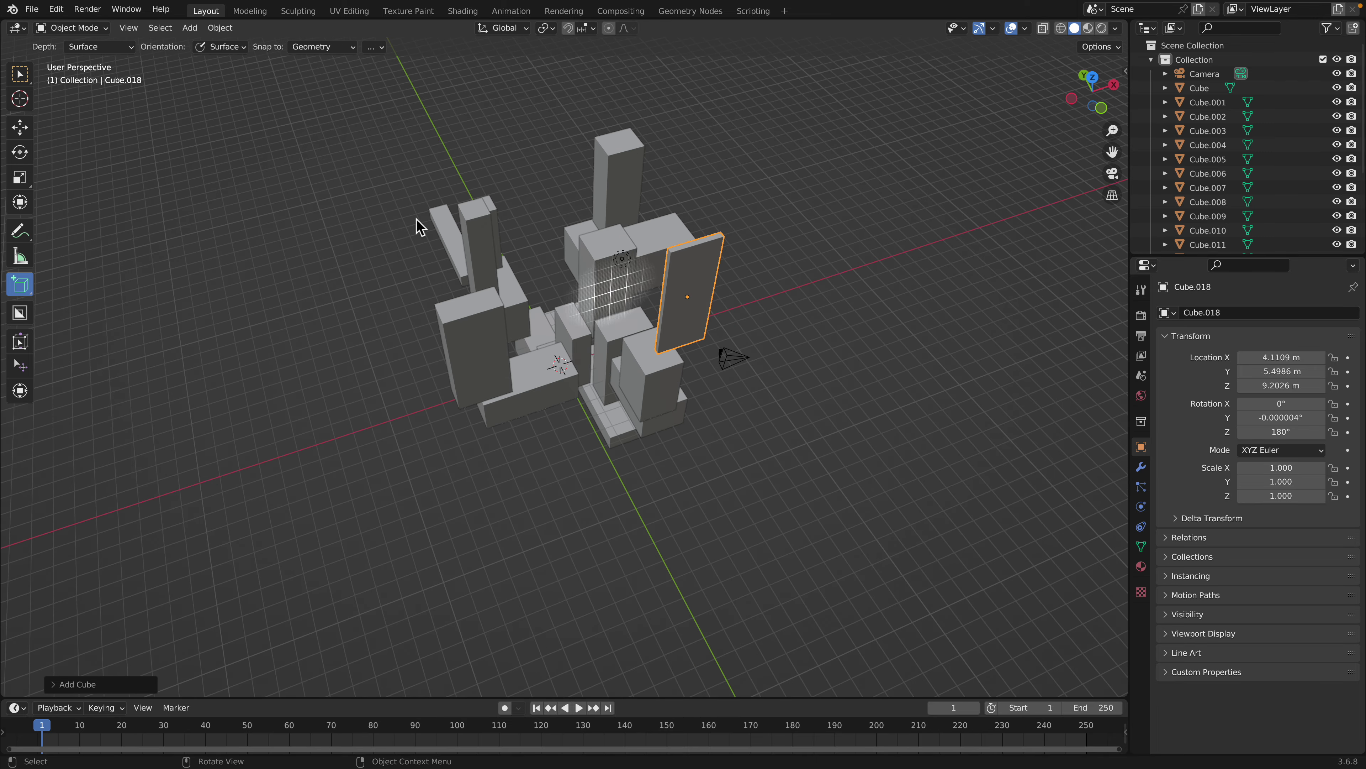
Return to the Select Box tool and delete the camera and the light from the scene
click(71, 28)
middle_drag(495, 181, 516, 161)
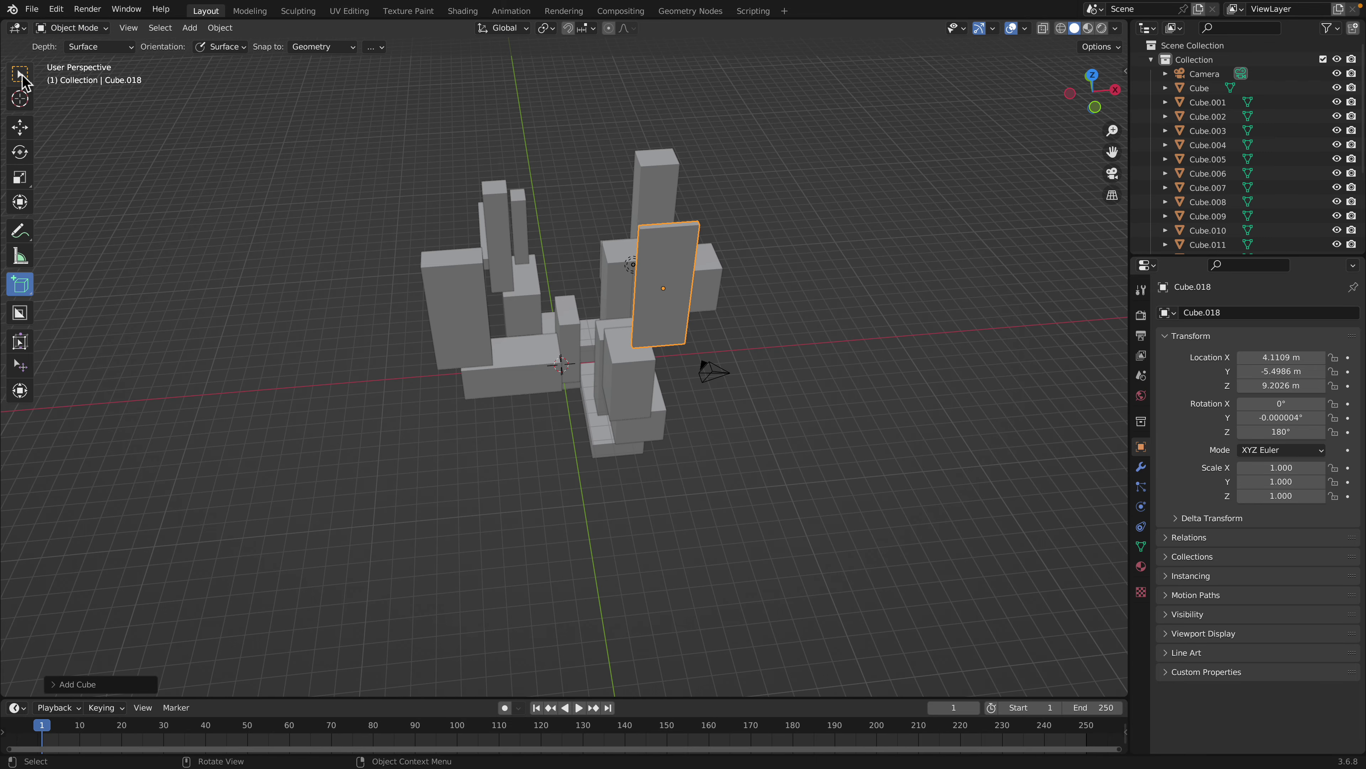
click(20, 73)
middle_drag(473, 225, 732, 259)
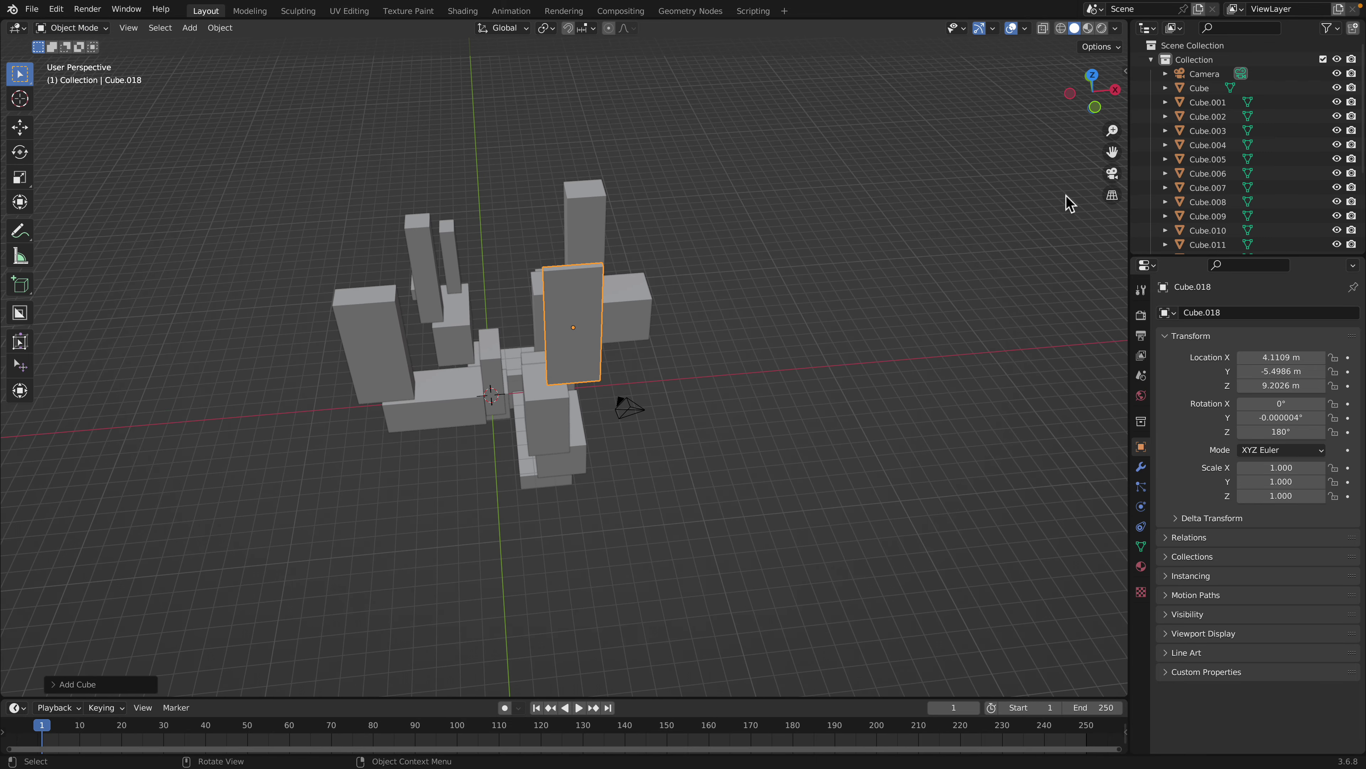
click(1205, 73)
key(Delete)
middle_drag(869, 214, 570, 293)
click(571, 293)
drag(571, 294, 658, 156)
key(Delete)
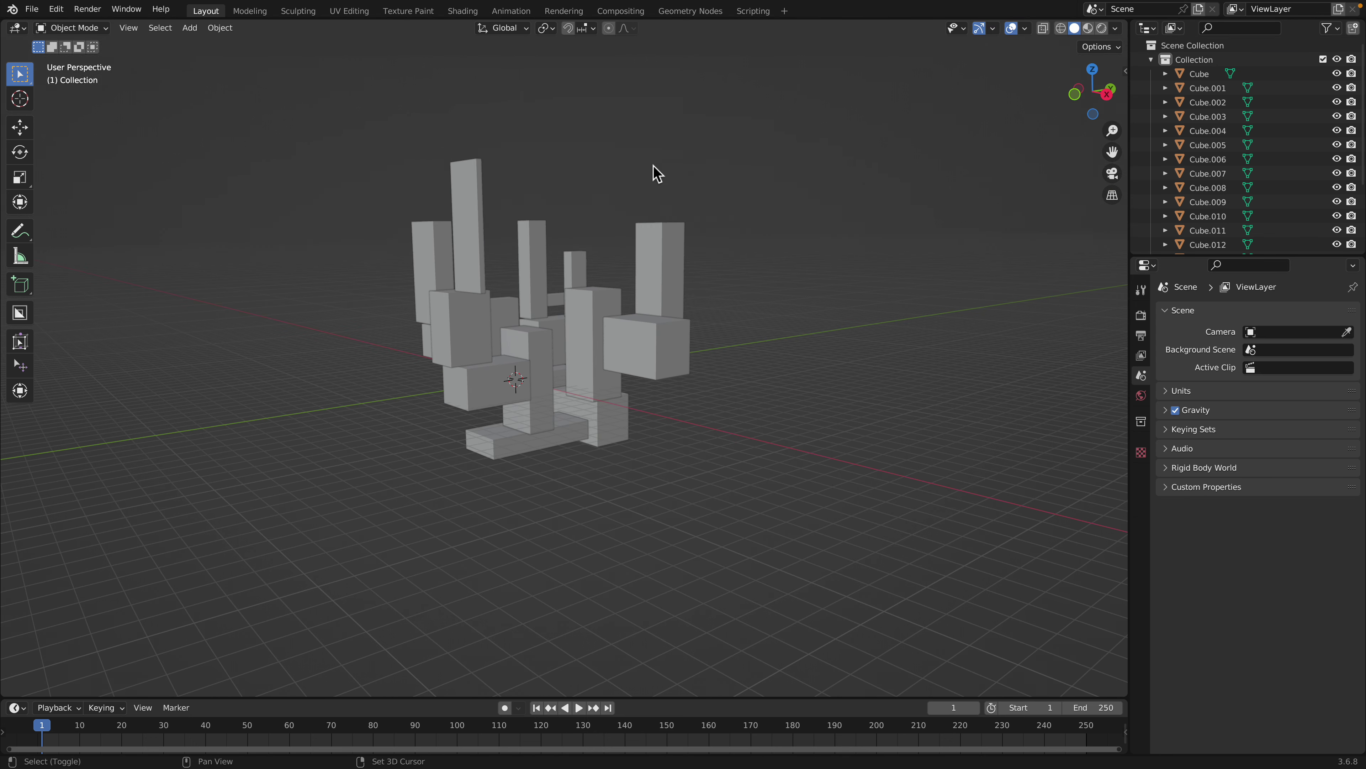
Select all boxes with the tower on the chunky block as the active object, and show the 3D viewport's tools with their names
middle_drag(656, 171, 629, 312)
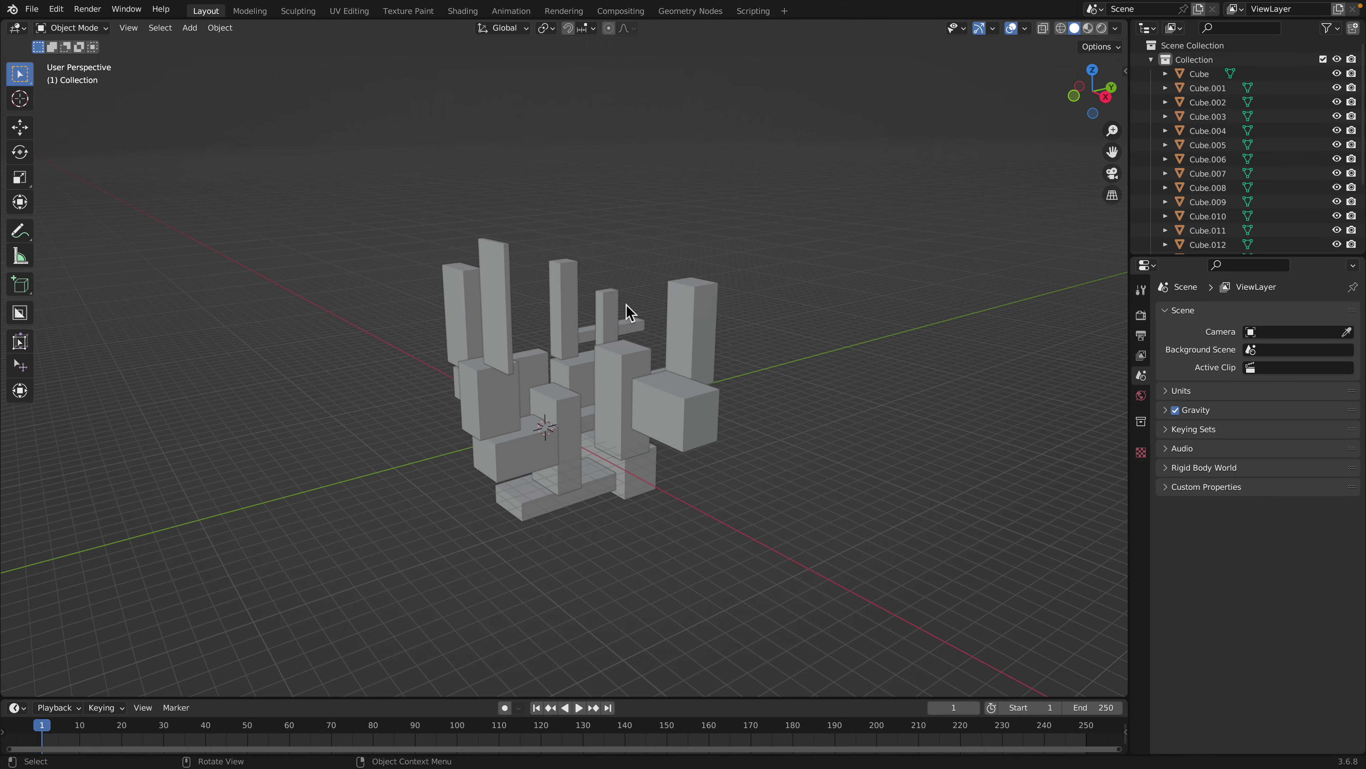
key(a)
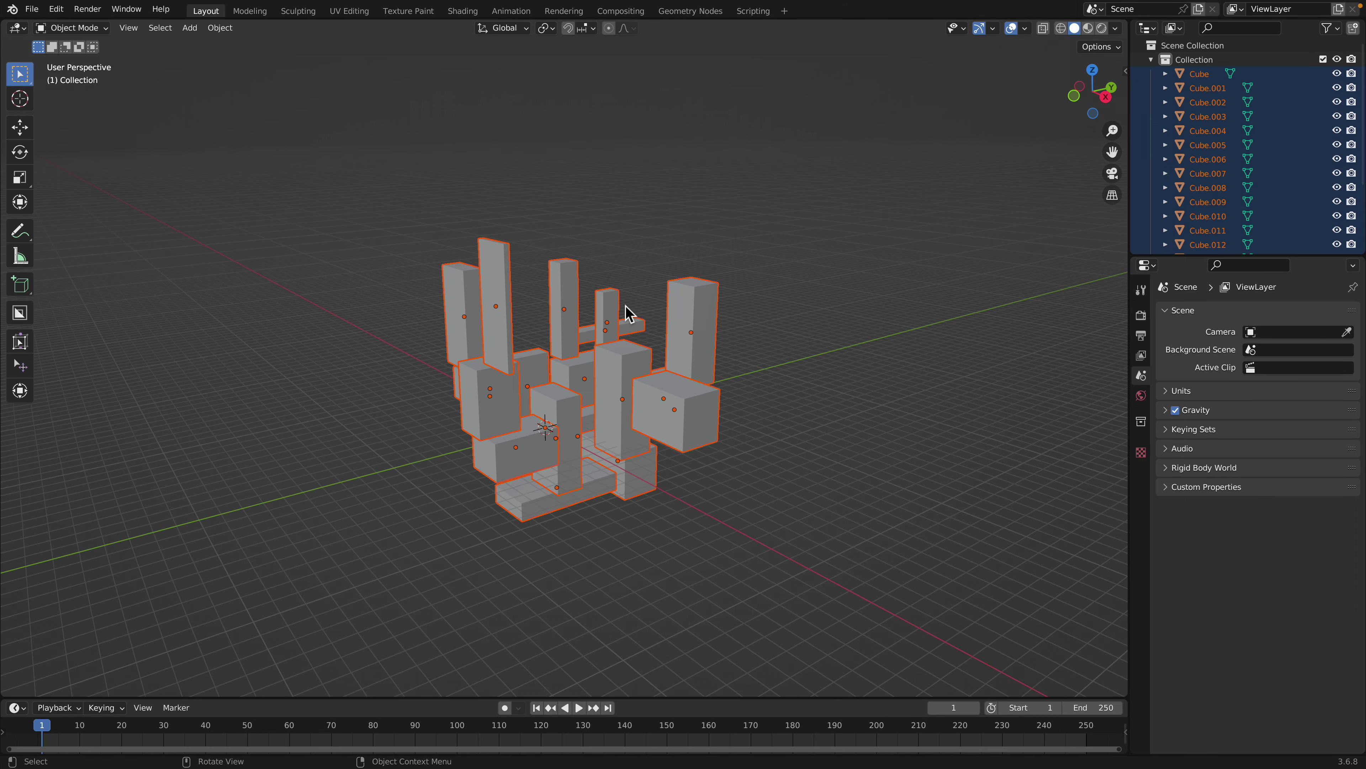
shift+click(685, 318)
middle_drag(685, 317, 707, 327)
scroll(716, 323, up, 3)
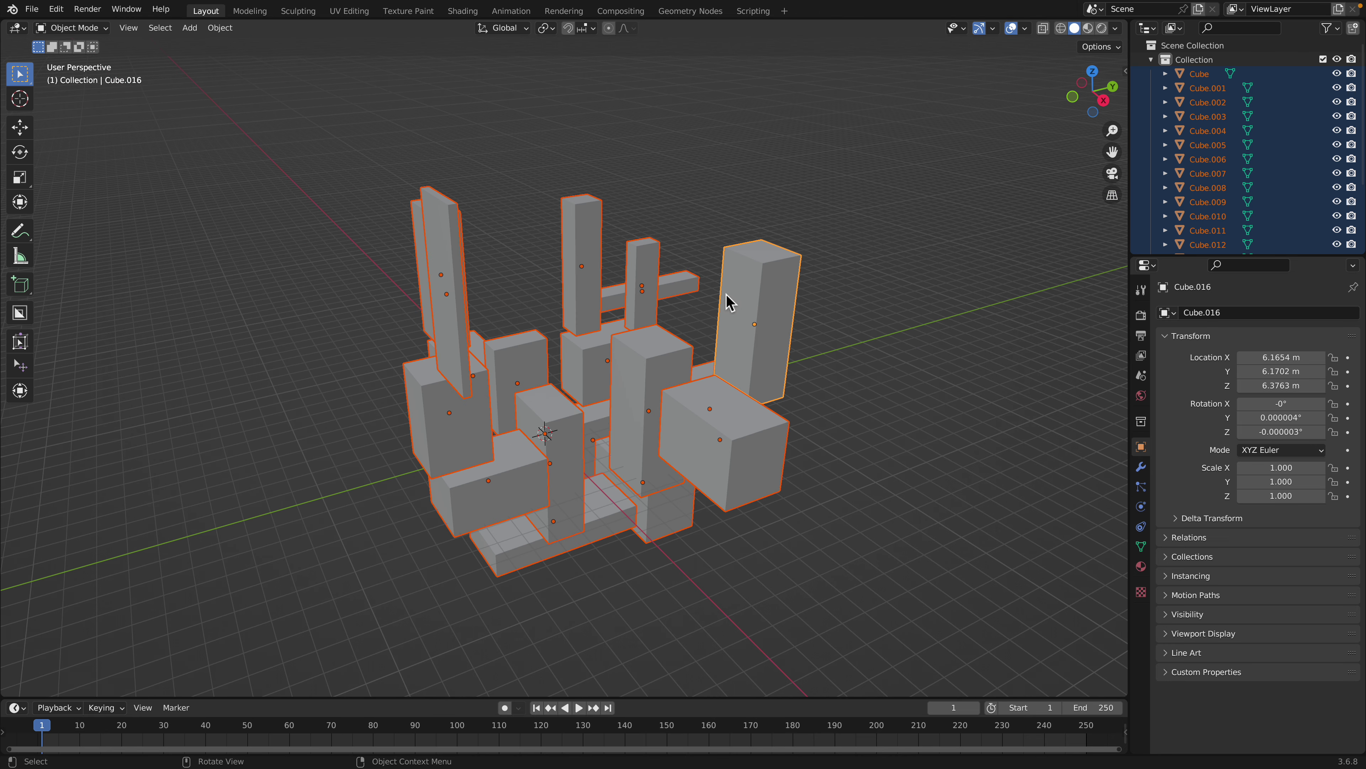
drag(38, 227, 137, 221)
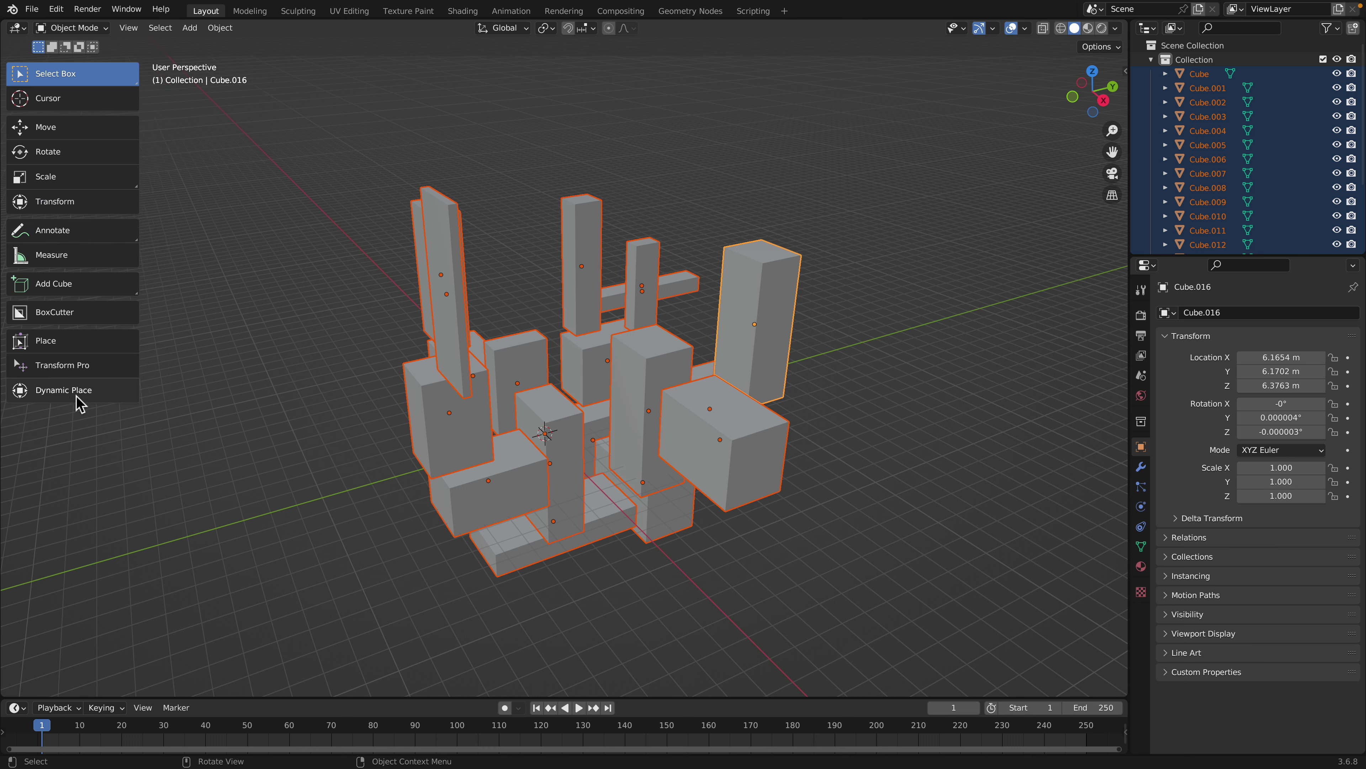
Search the add-on preferences for "place" and examine the details and settings of the Place Helper add-on
click(56, 11)
click(102, 229)
click(399, 87)
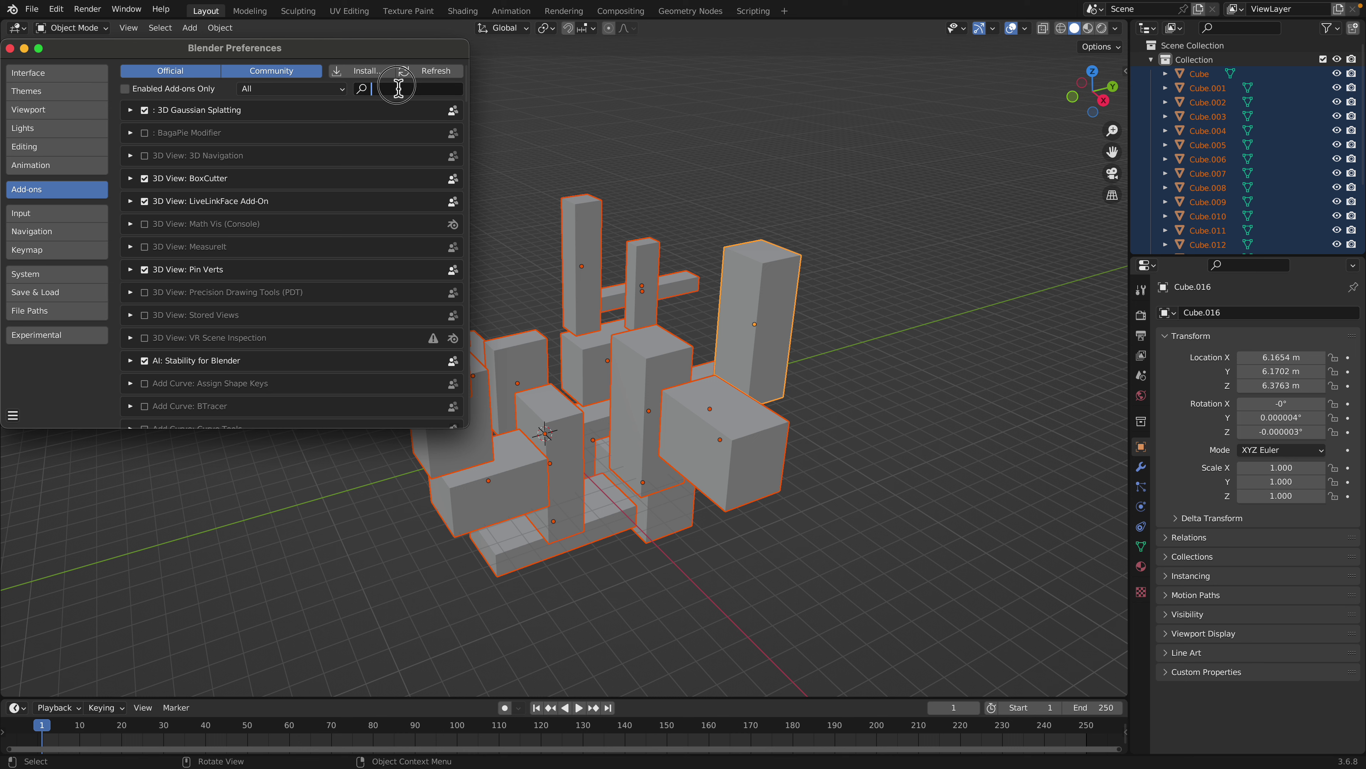
text(place)
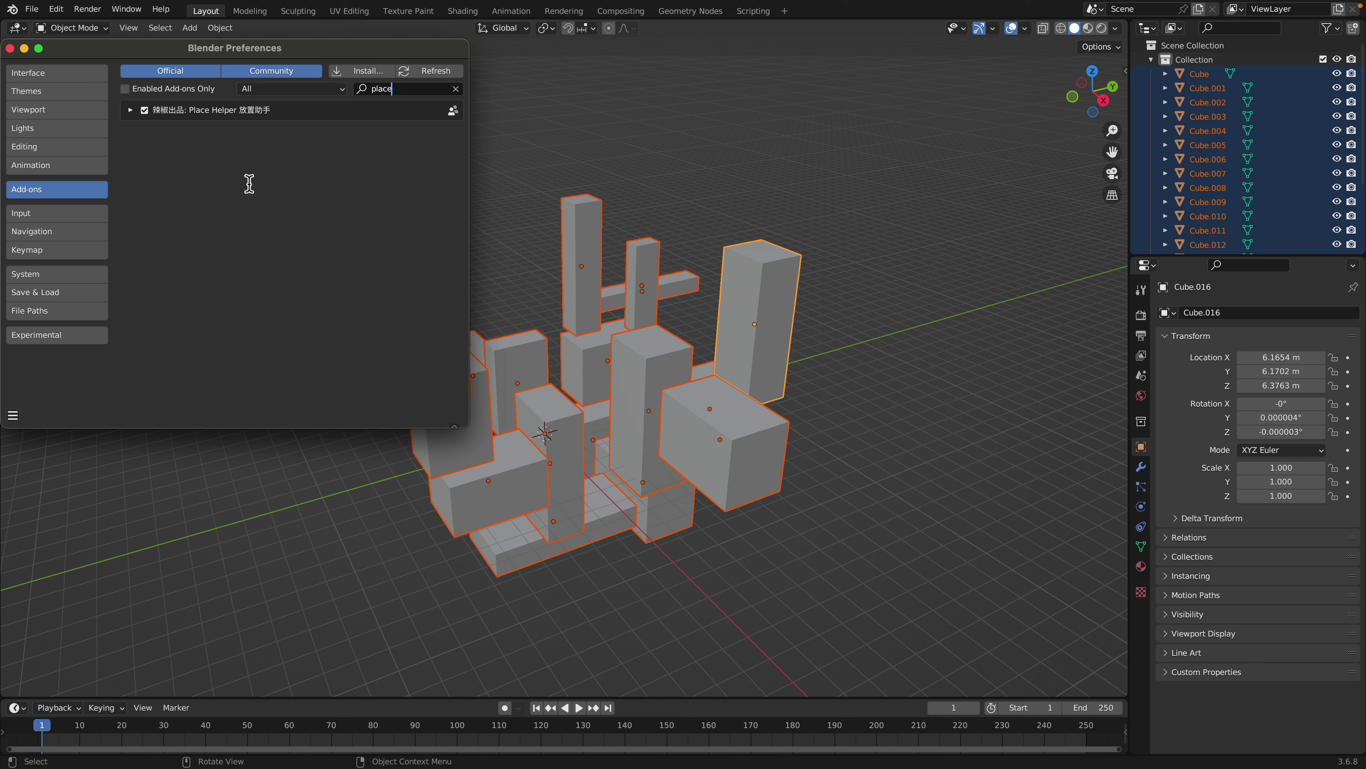
click(130, 110)
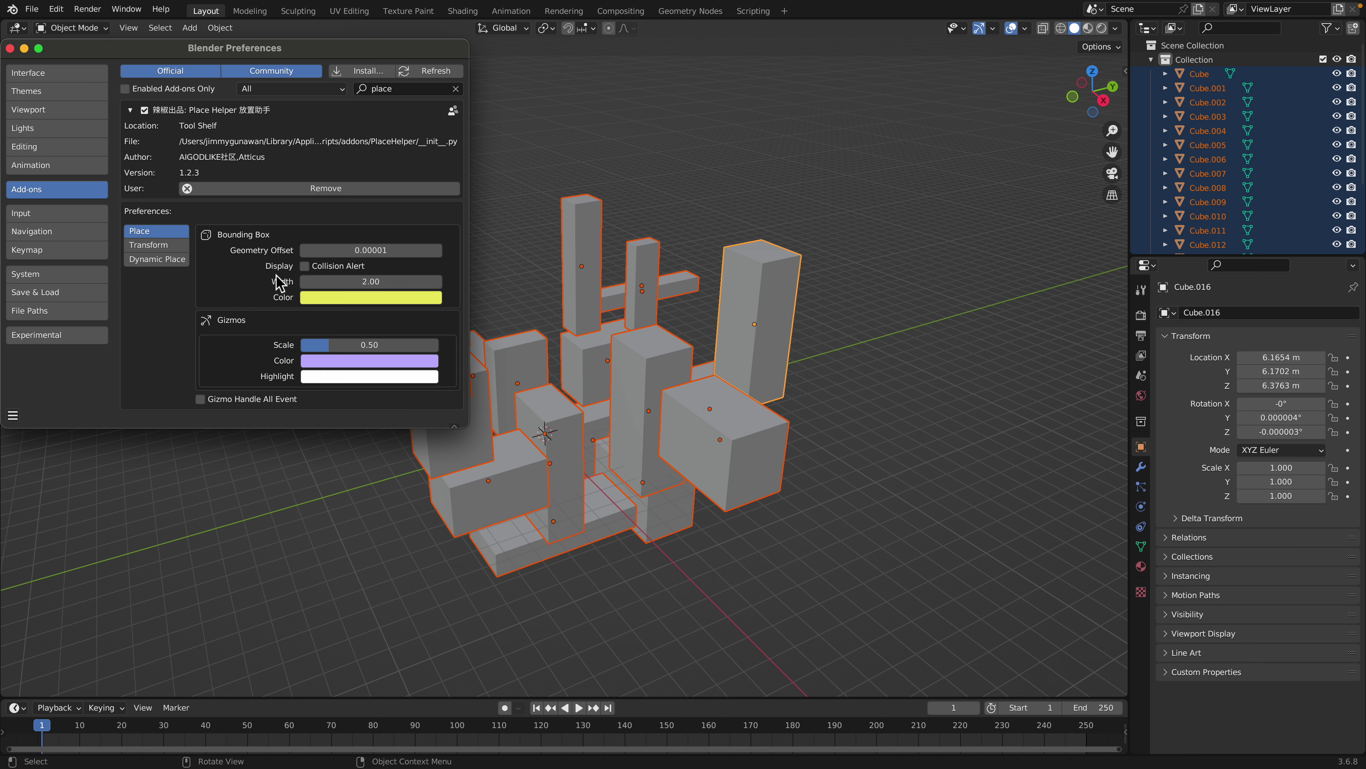
click(10, 48)
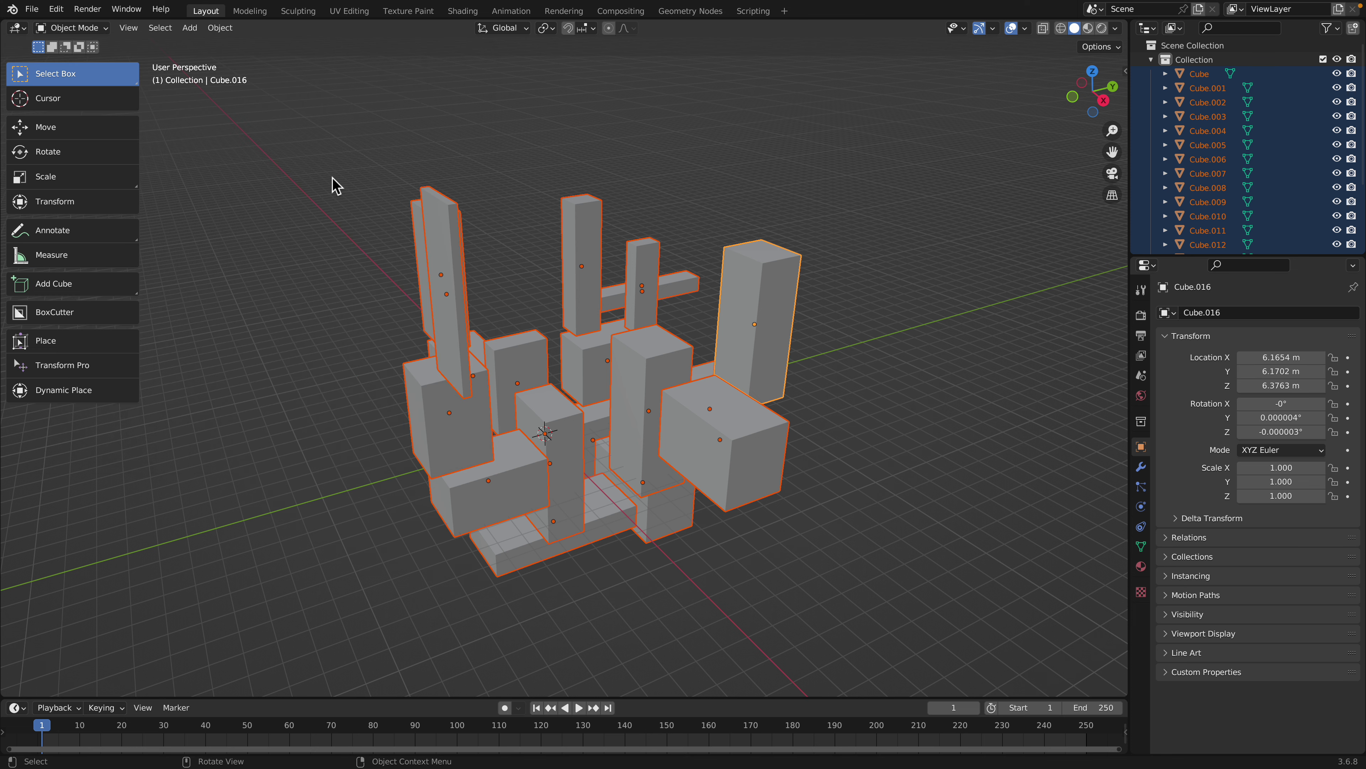
Set up Dynamic Place in Scale mode with Box as the active collision shape
click(79, 401)
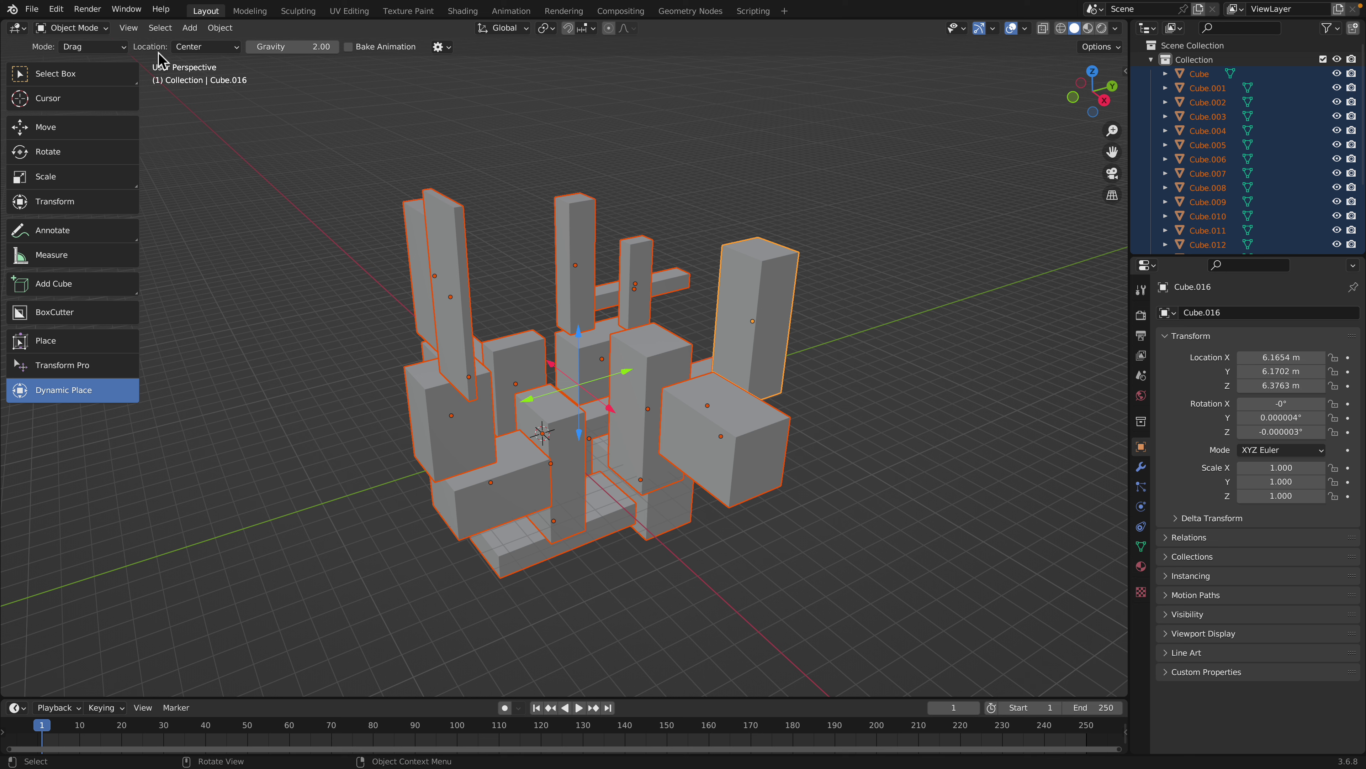
click(102, 47)
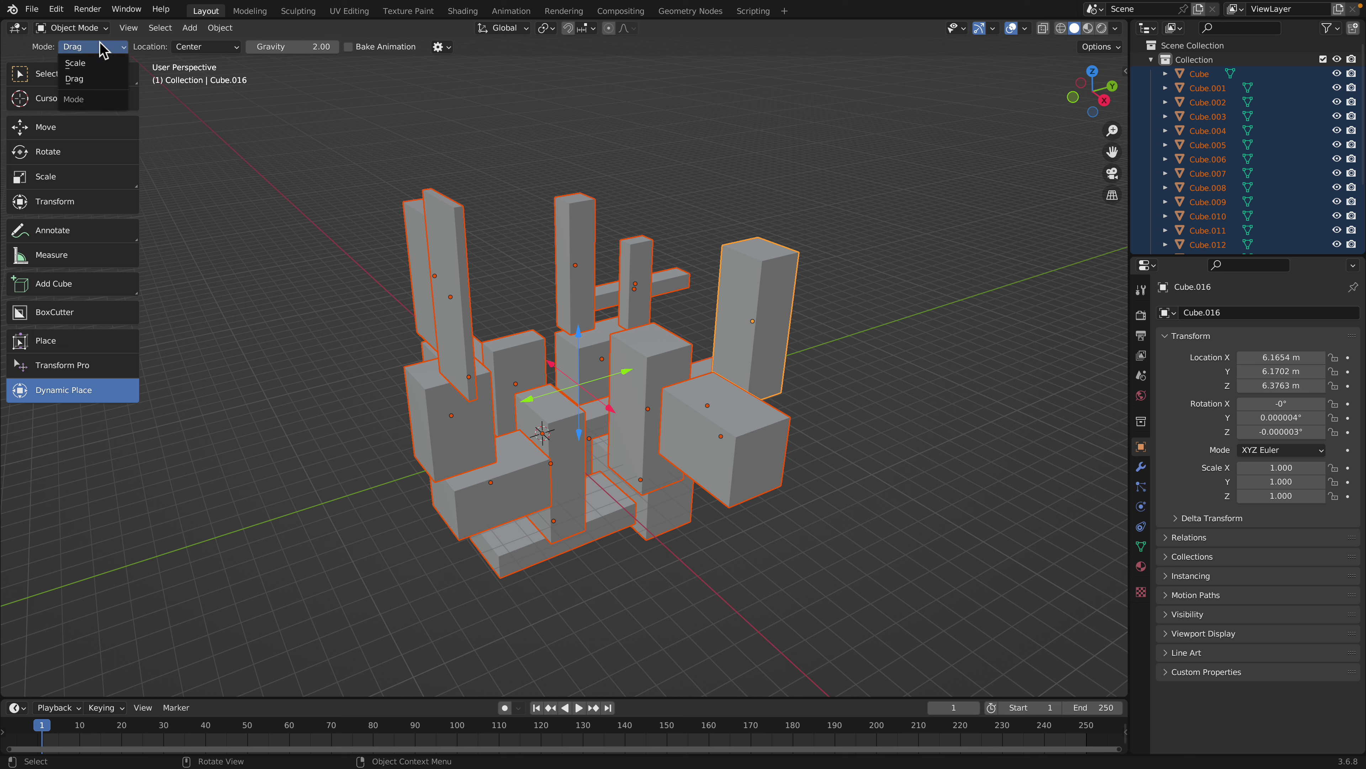
click(102, 64)
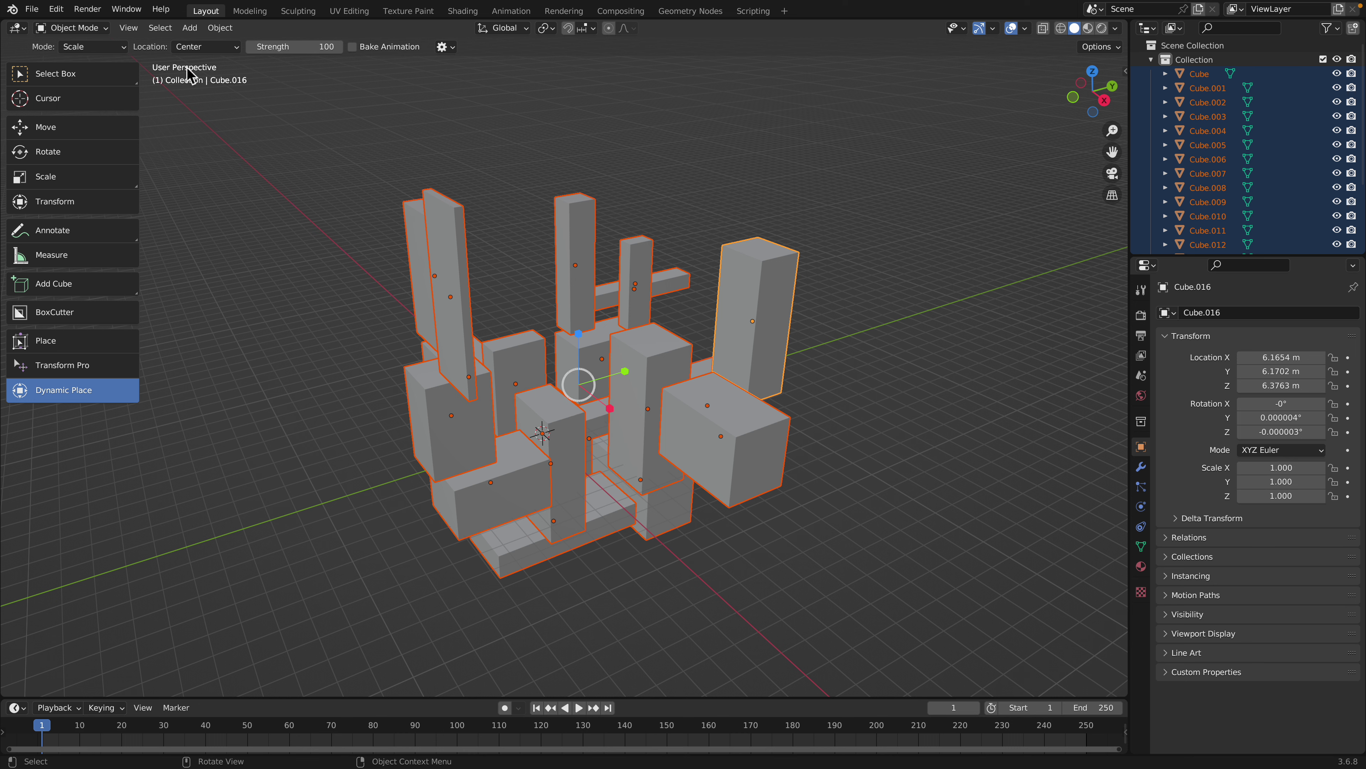
click(444, 48)
click(489, 96)
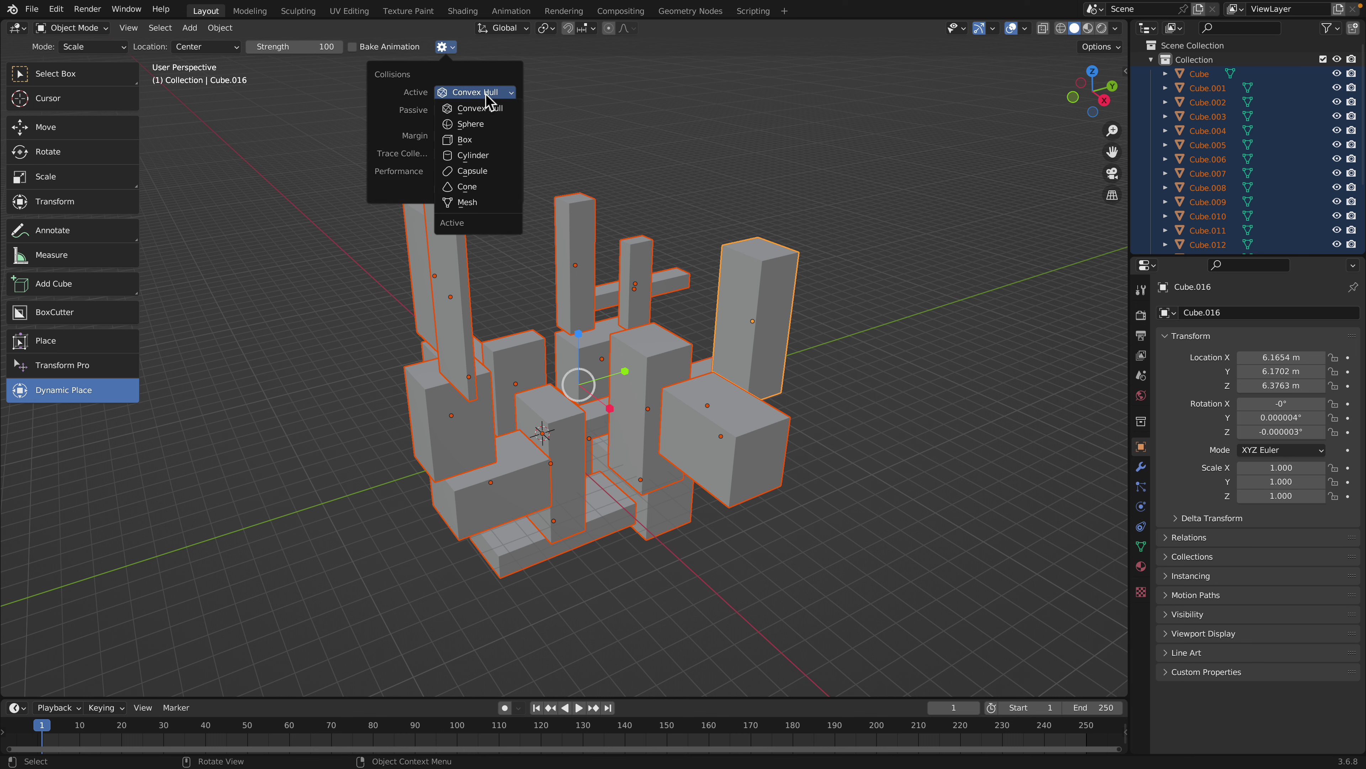
click(482, 141)
Pull all selected boxes inward into a tight cluster with the Dynamic Place physics scale
middle_drag(640, 200, 681, 196)
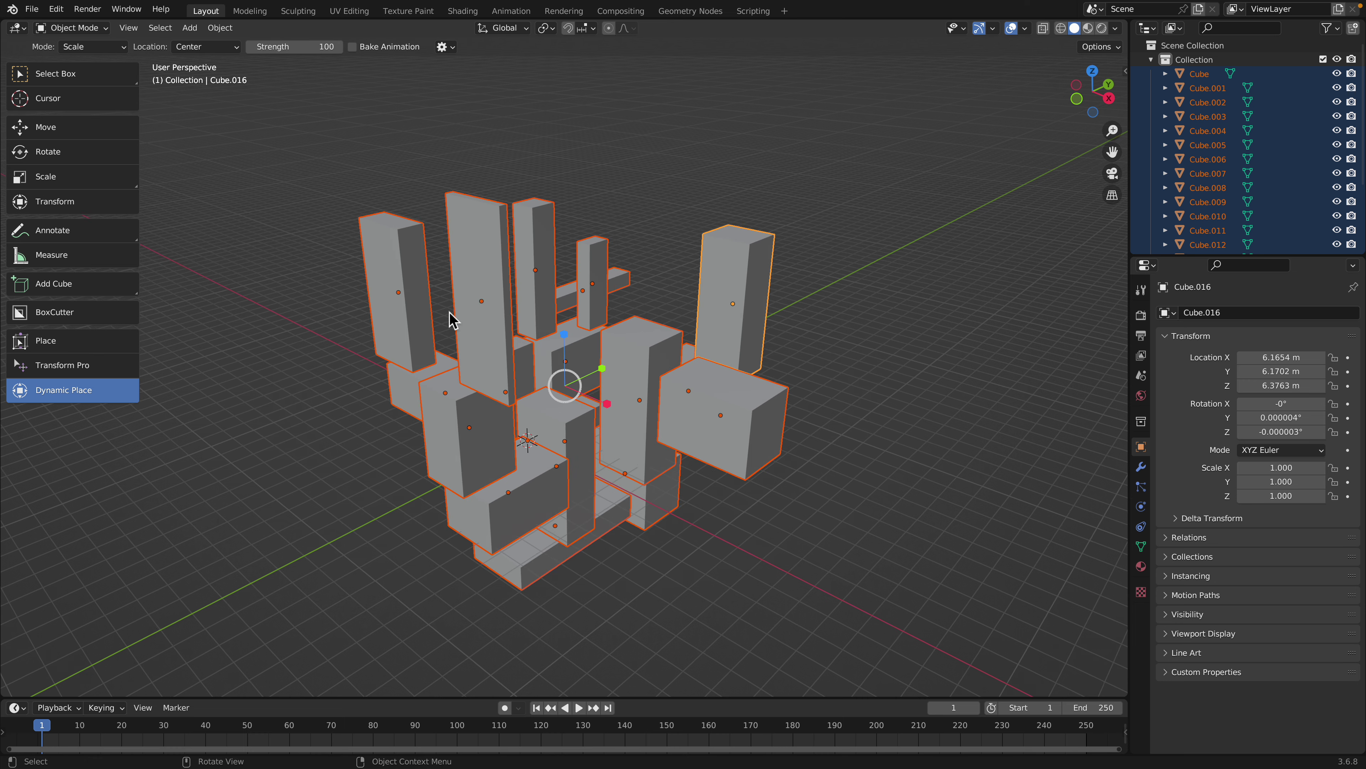
drag(579, 377, 378, 362)
scroll(580, 377, down, 3)
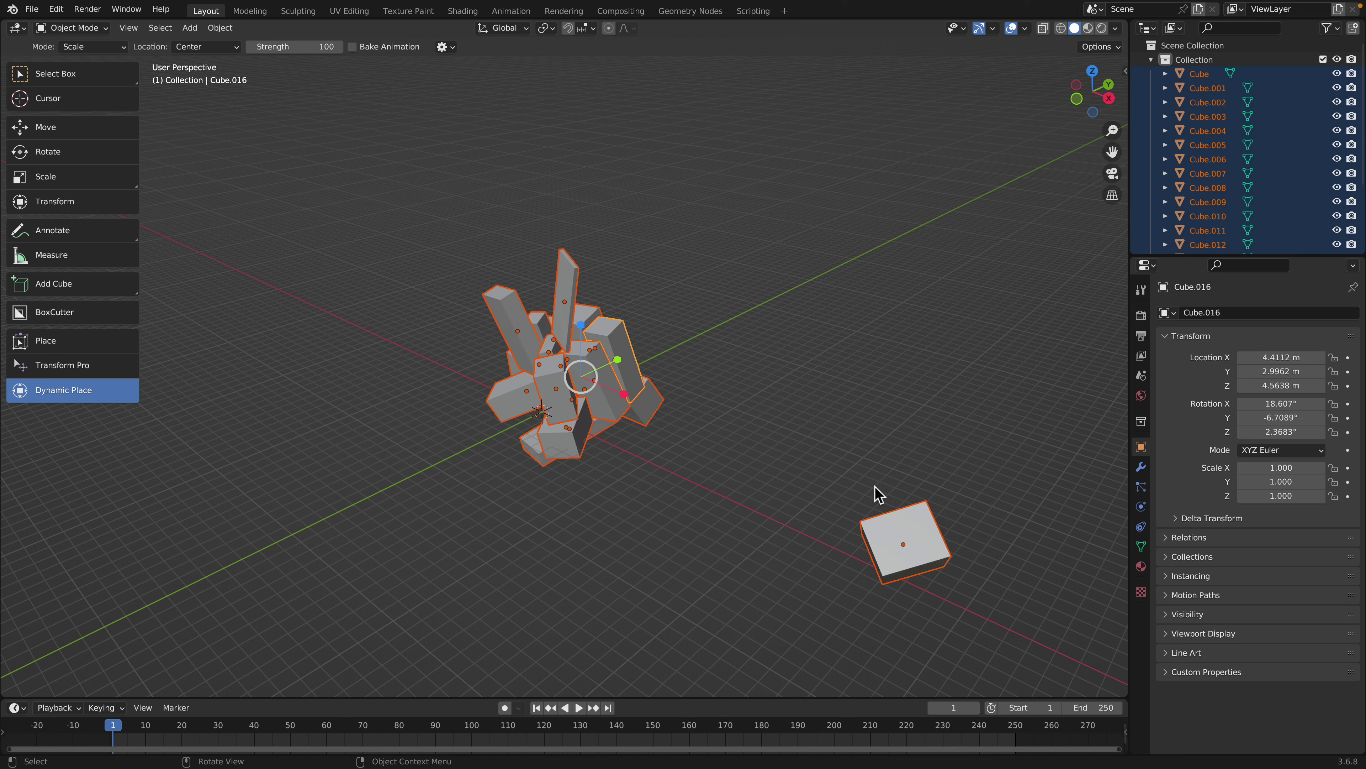
In Dynamic Place's Drag mode, bring the stray block back against the cluster at about X 7.4, Y -3.5, Z 5.2 m
click(889, 530)
middle_drag(906, 535, 933, 514)
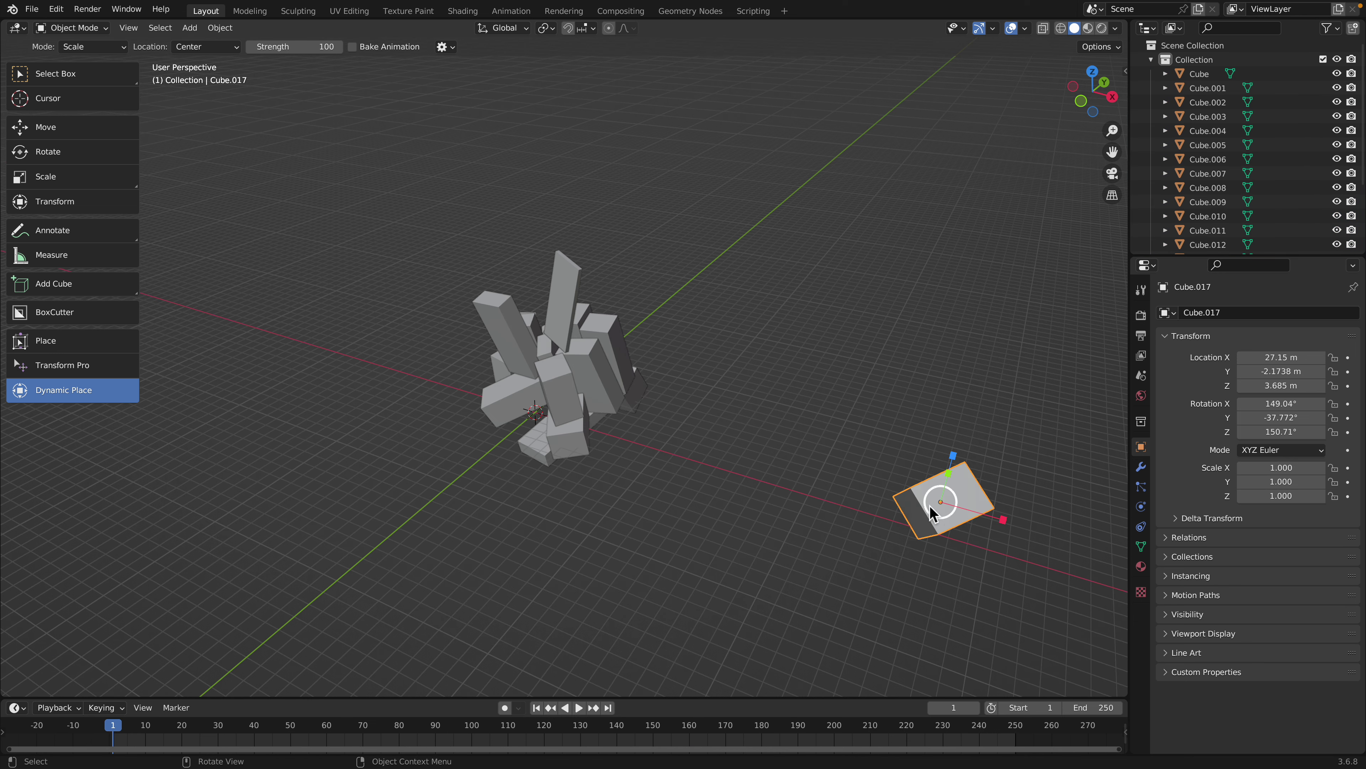
click(108, 47)
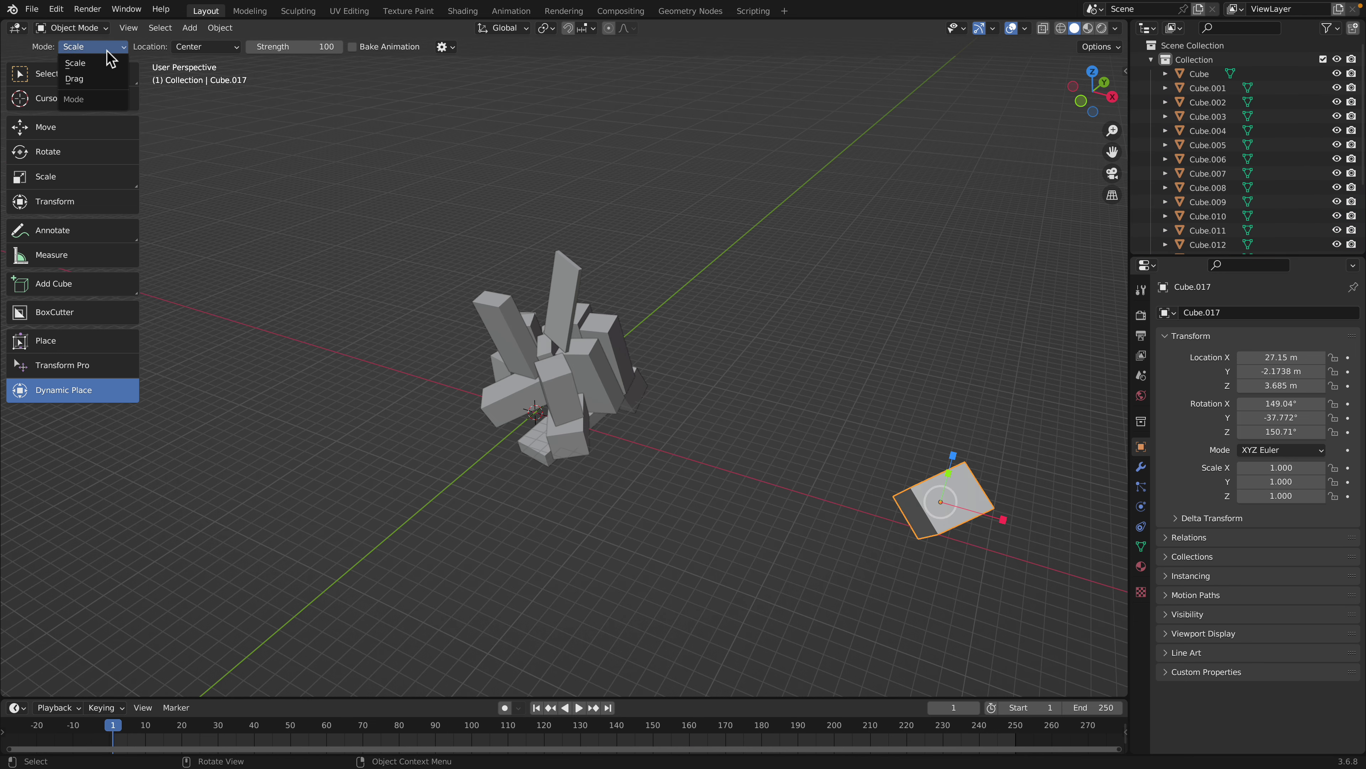
click(97, 79)
mouse_move(861, 472)
mouse_down()
mouse_move(871, 486)
mouse_move(836, 478)
mouse_up()
middle_drag(740, 474, 723, 467)
middle_drag(619, 421, 674, 450)
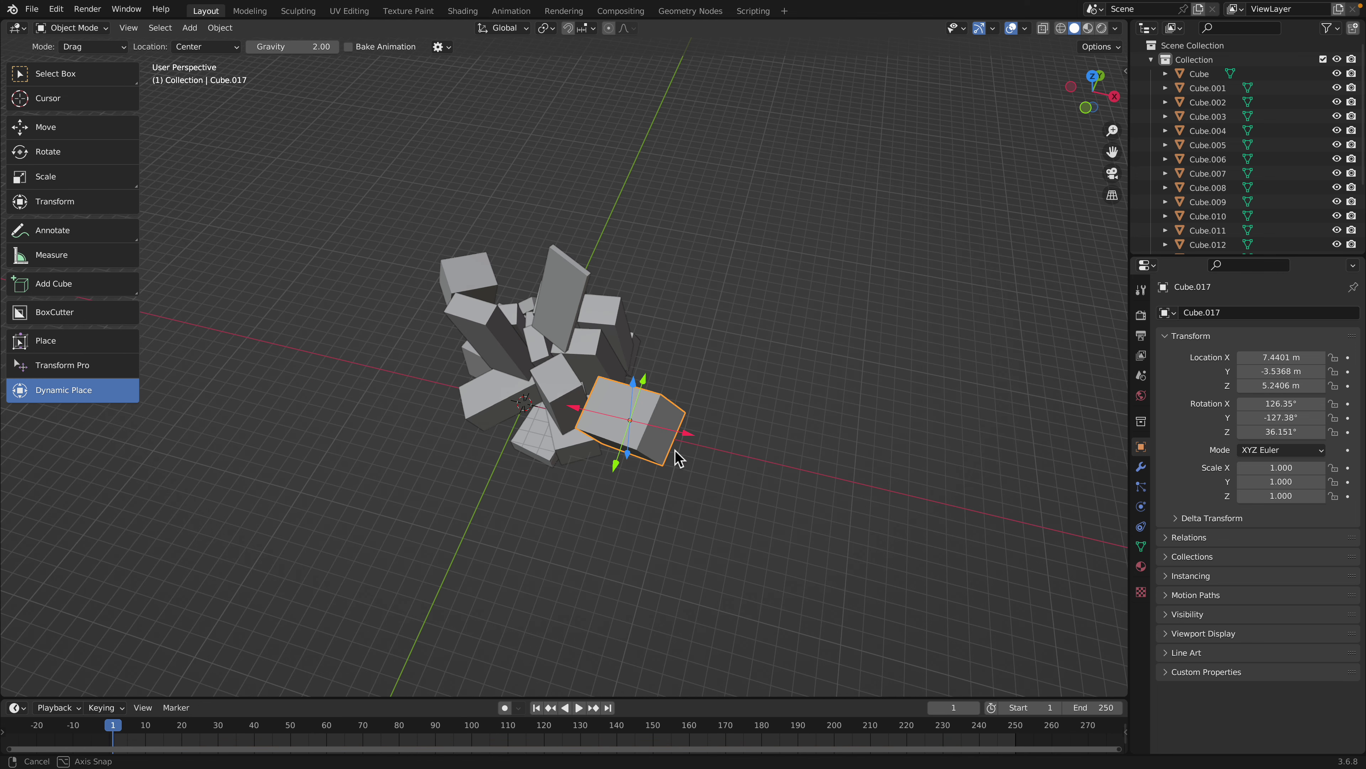
Duplicate the chunky block twice beside the cluster, placing the farther copy at about X 16.6, Y 1.8, Z 7.3 m
key(shift+d)
click(722, 370)
key(shift+d)
click(865, 383)
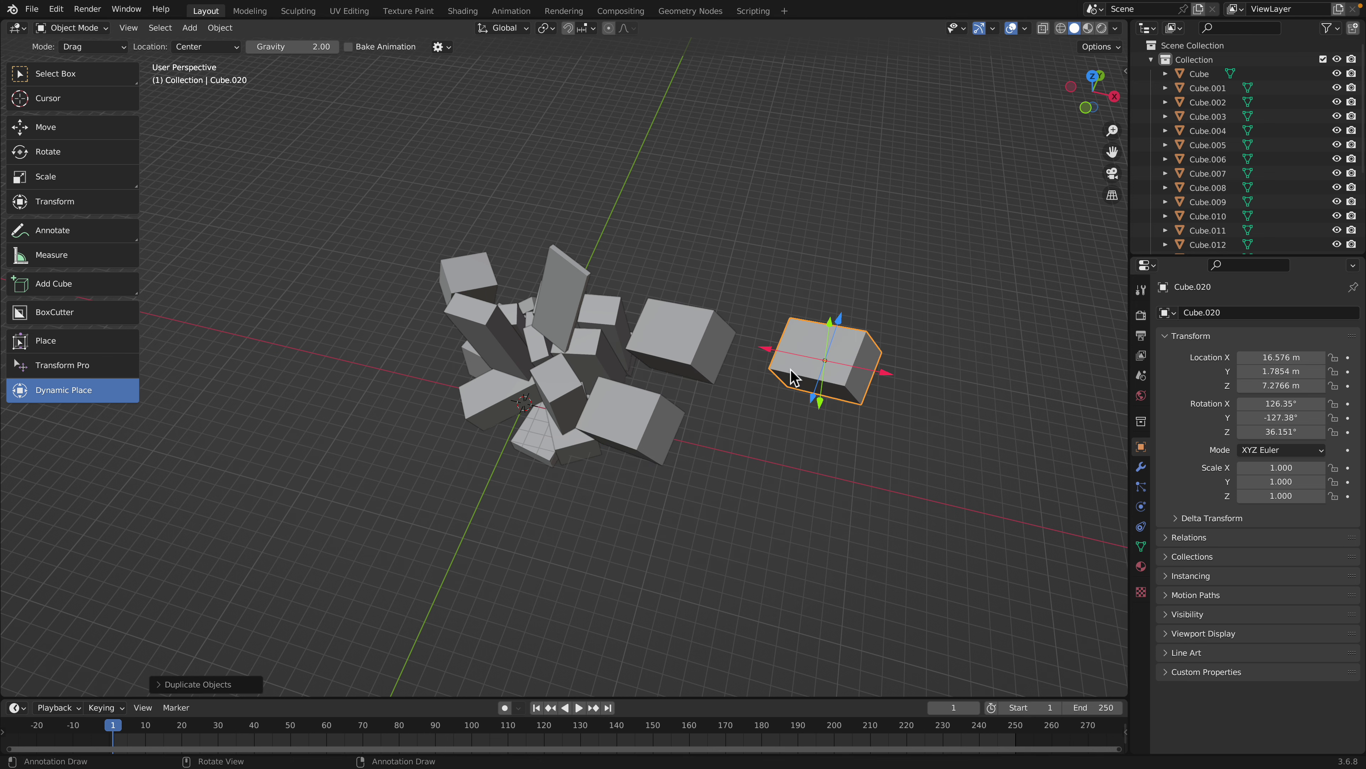
Physics-drag the two copies against the cluster, settling the farther one at about X 7.2, Y 2.2, Z 8.2 m
drag(764, 348, 718, 344)
click(669, 346)
drag(622, 329, 615, 330)
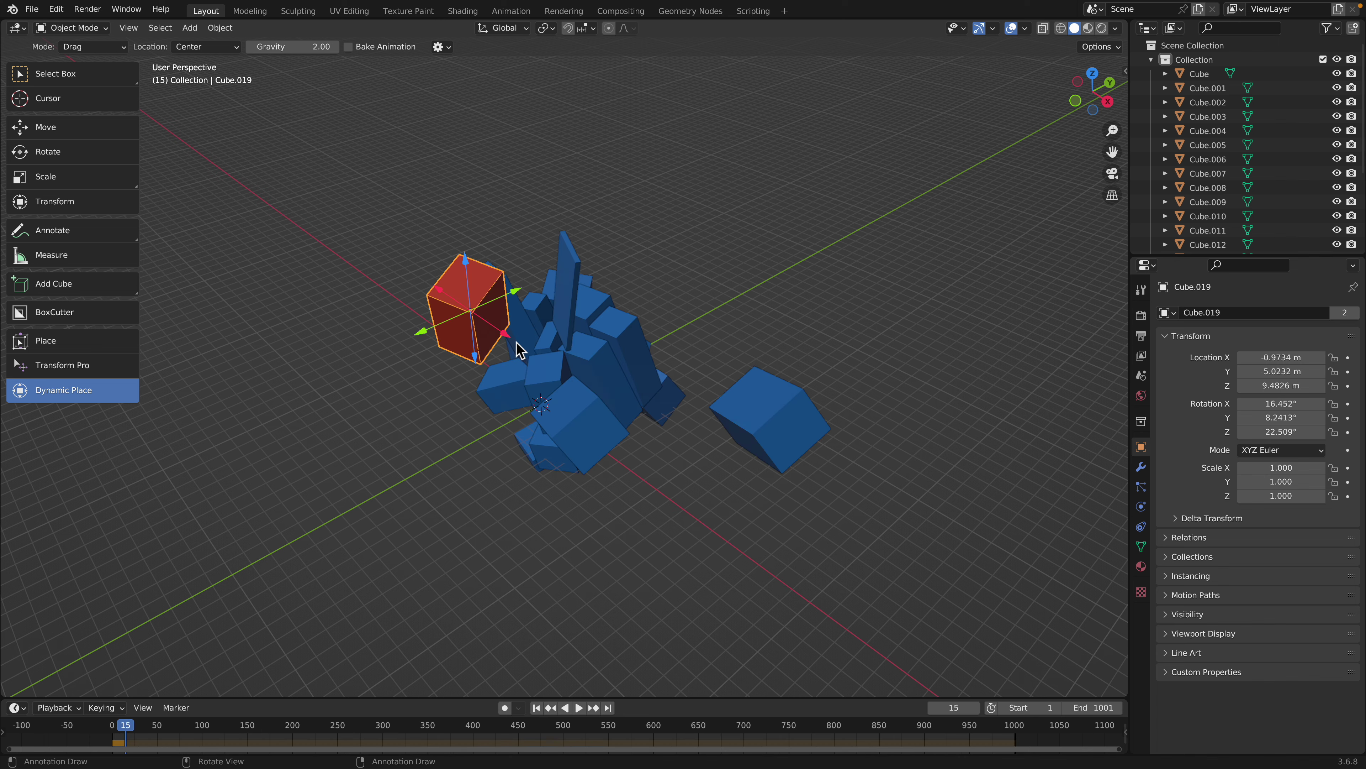
middle_drag(748, 409, 787, 399)
drag(722, 327, 701, 349)
middle_drag(710, 353, 759, 344)
Select all boxes and pull them inward again with Dynamic Place in Scale mode
key(a)
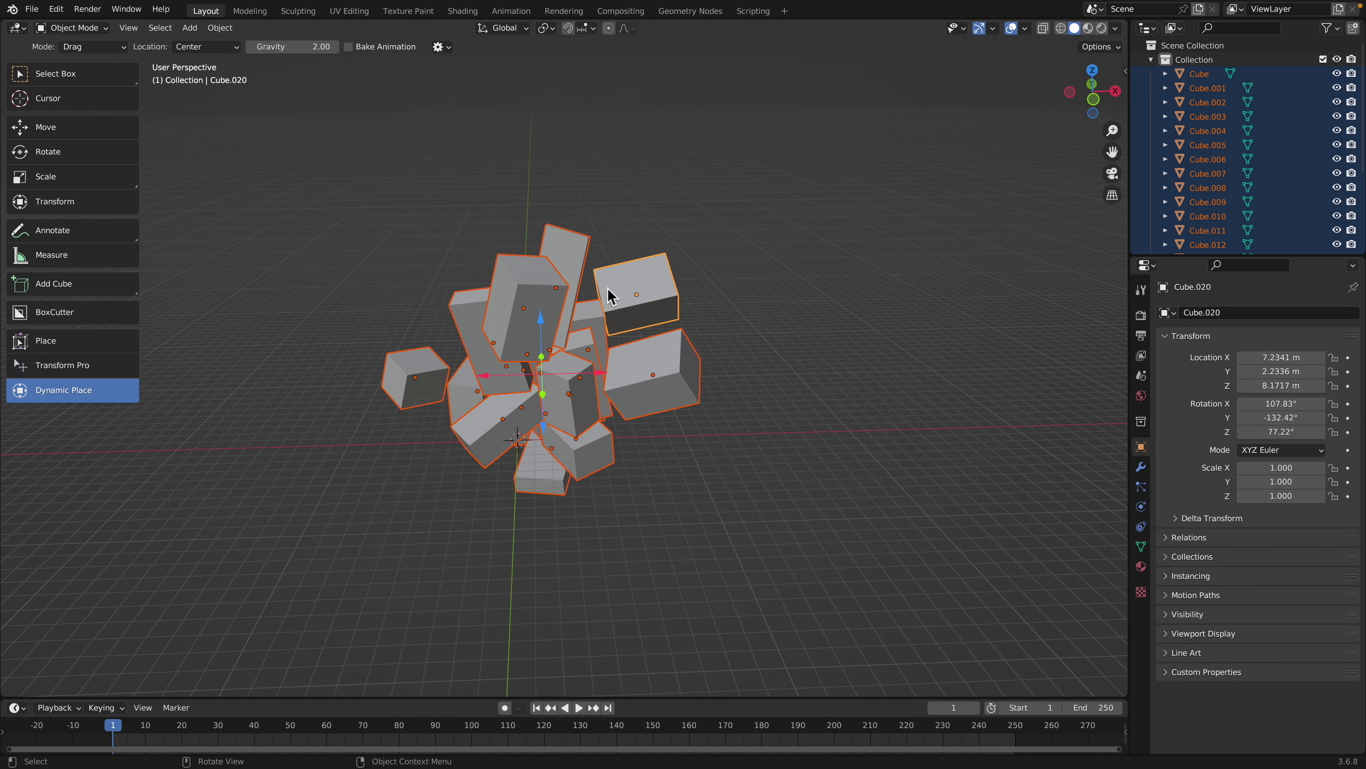
click(102, 47)
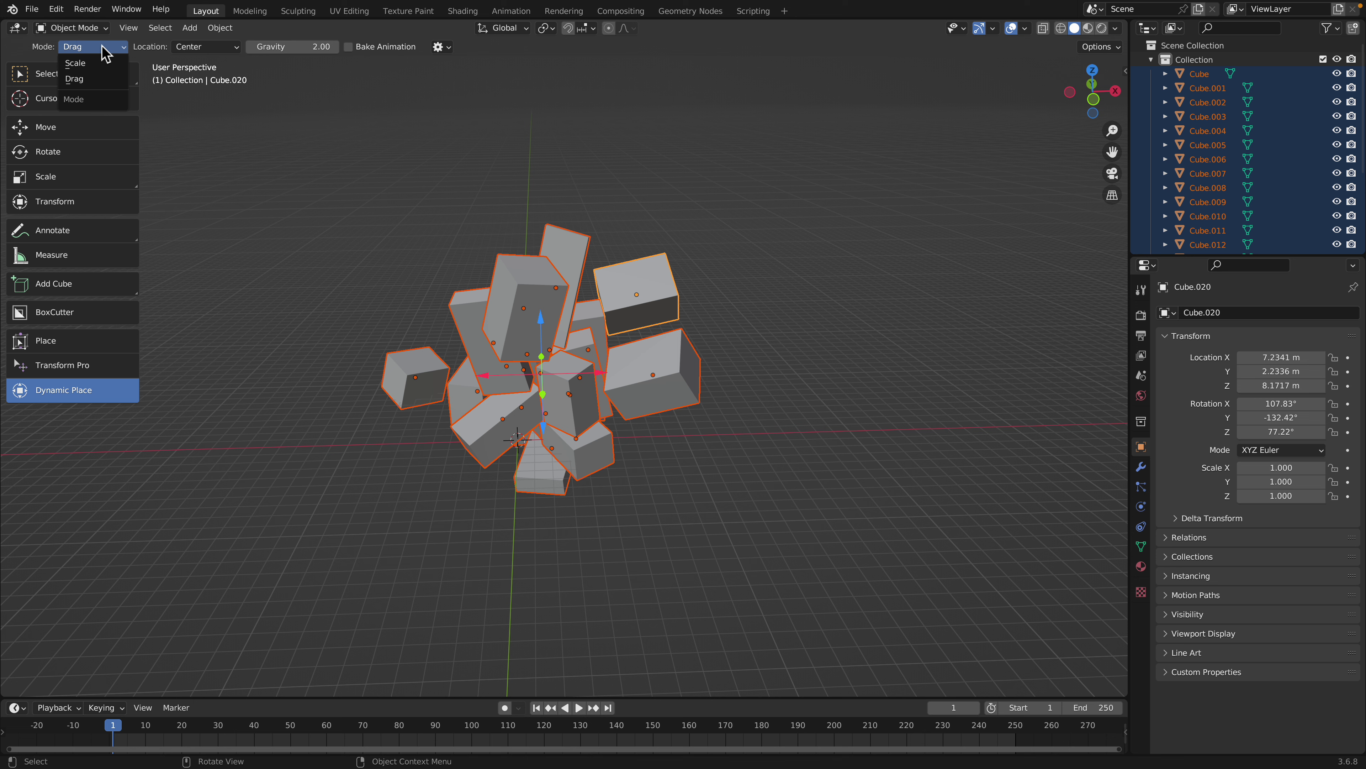
click(92, 63)
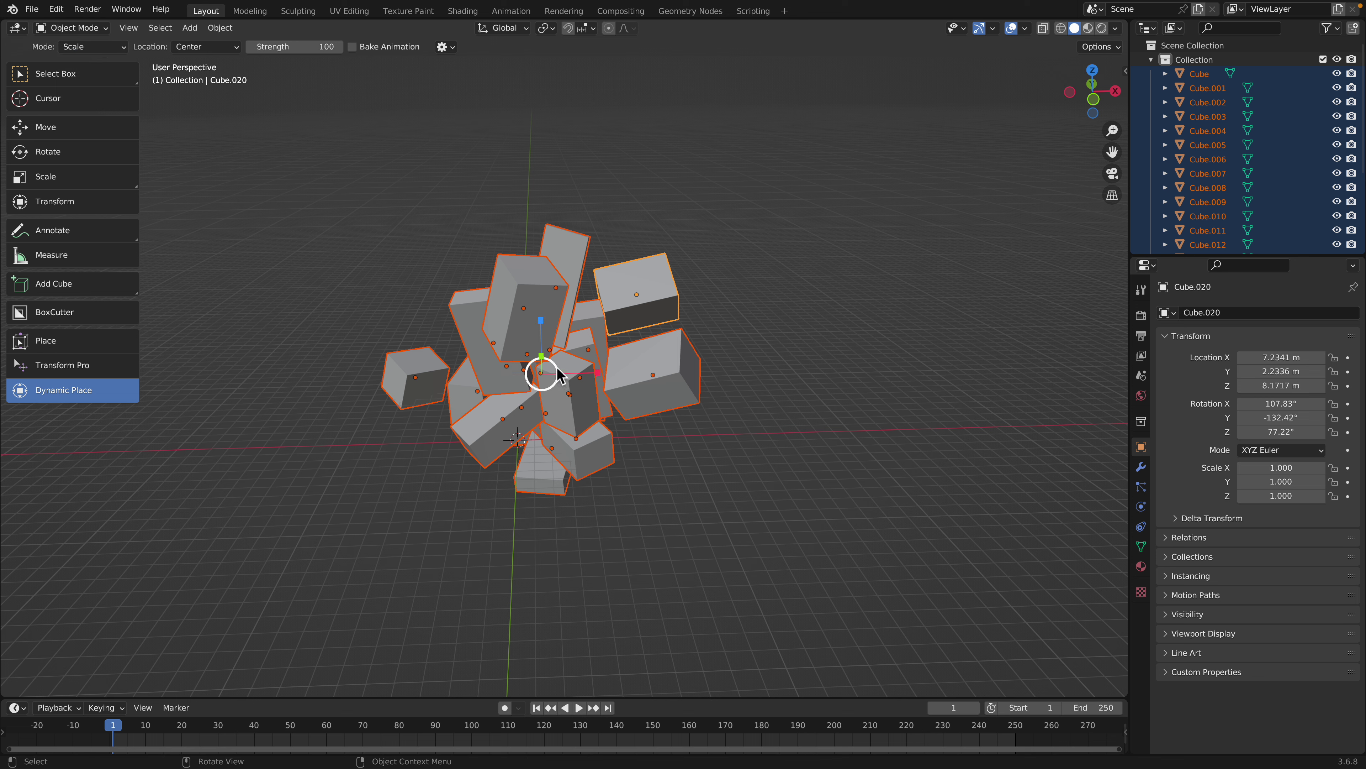
drag(556, 367, 464, 372)
middle_drag(641, 373, 601, 385)
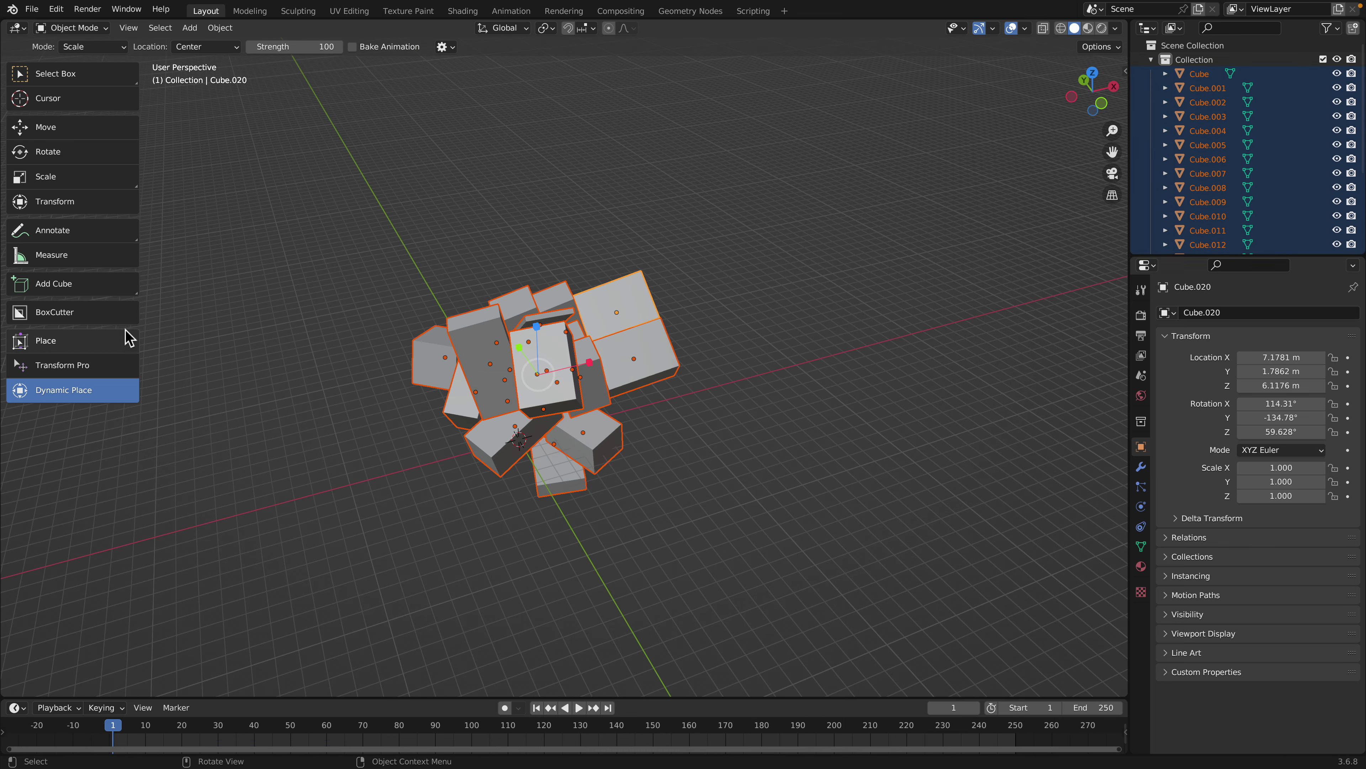
With Add Cube, extend two long beams from the front faces of the two large adjoining blocks
click(71, 286)
middle_drag(592, 388, 628, 376)
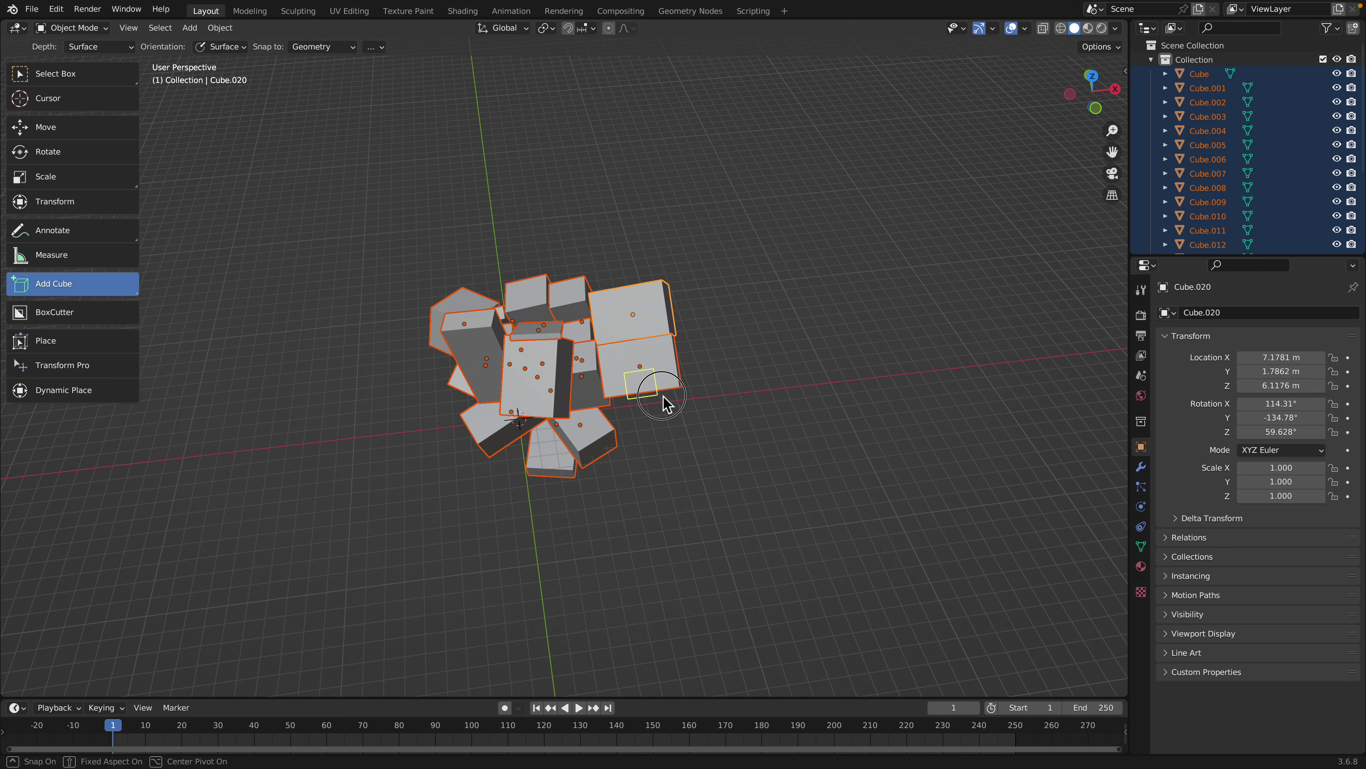
click(590, 362)
mouse_move(619, 304)
mouse_down()
mouse_move(644, 317)
mouse_move(606, 259)
mouse_up()
middle_drag(605, 259, 671, 327)
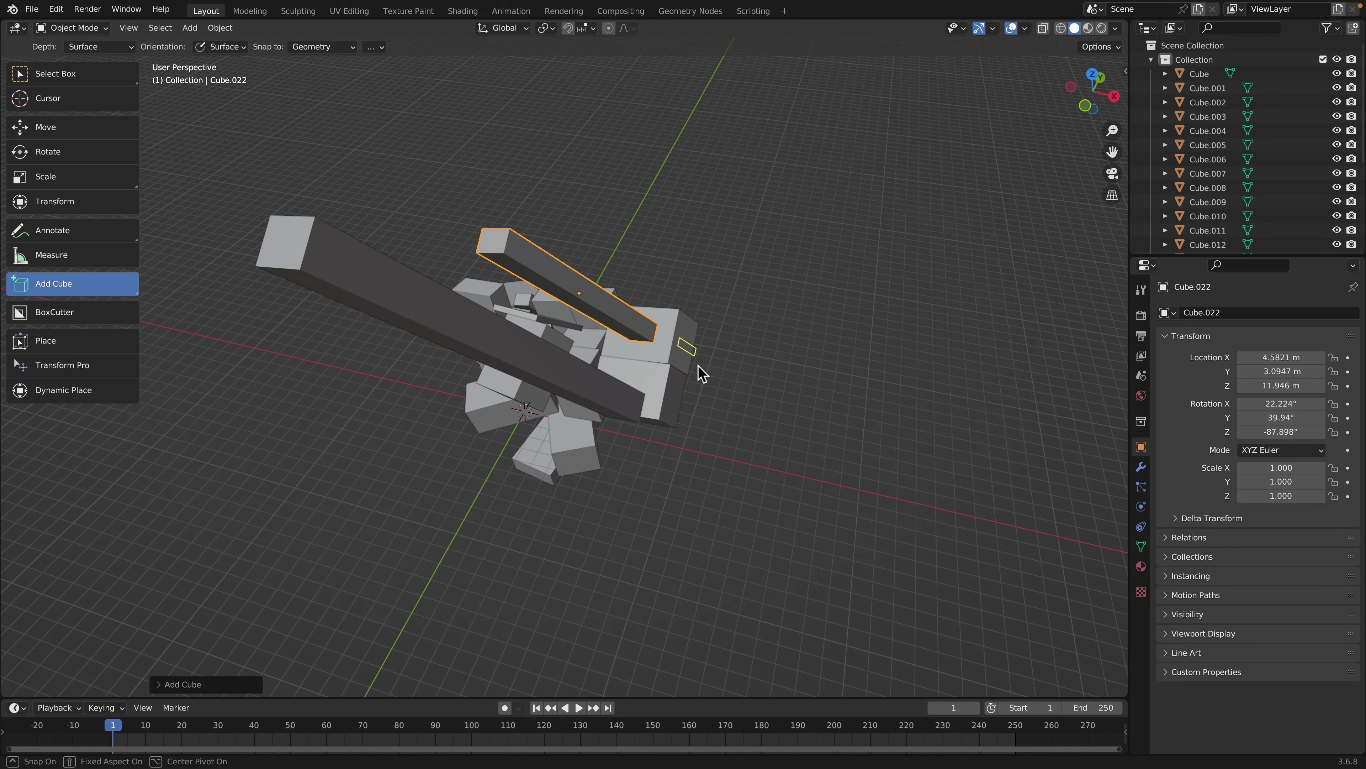
Add three outward beams: two from the large blocks' side faces and one from a lower block at about X 6.9, Y -6.9, Z -1.1 m
drag(702, 373, 810, 390)
middle_drag(809, 390, 704, 375)
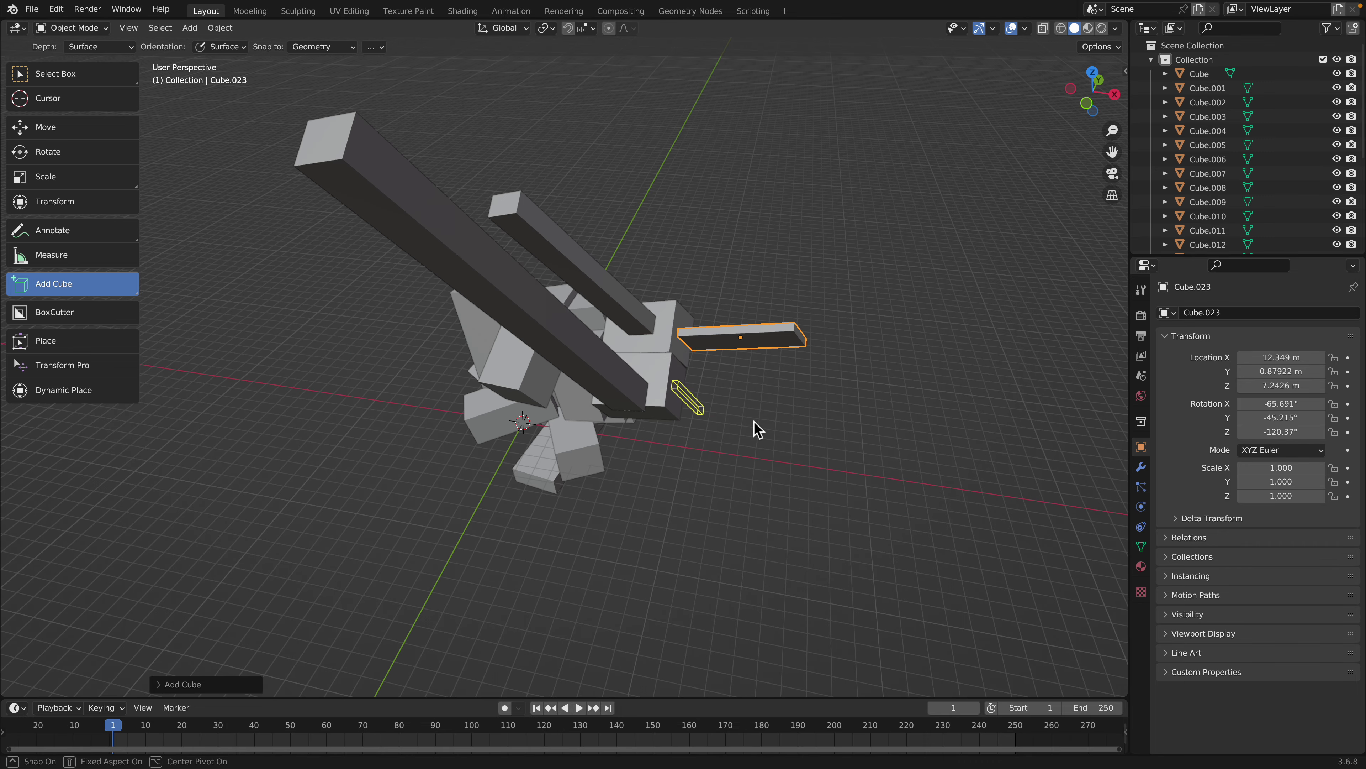
click(847, 447)
middle_drag(640, 406, 610, 450)
drag(601, 451, 781, 519)
mouse_move(781, 519)
middle_down()
mouse_move(590, 433)
mouse_move(536, 360)
middle_up()
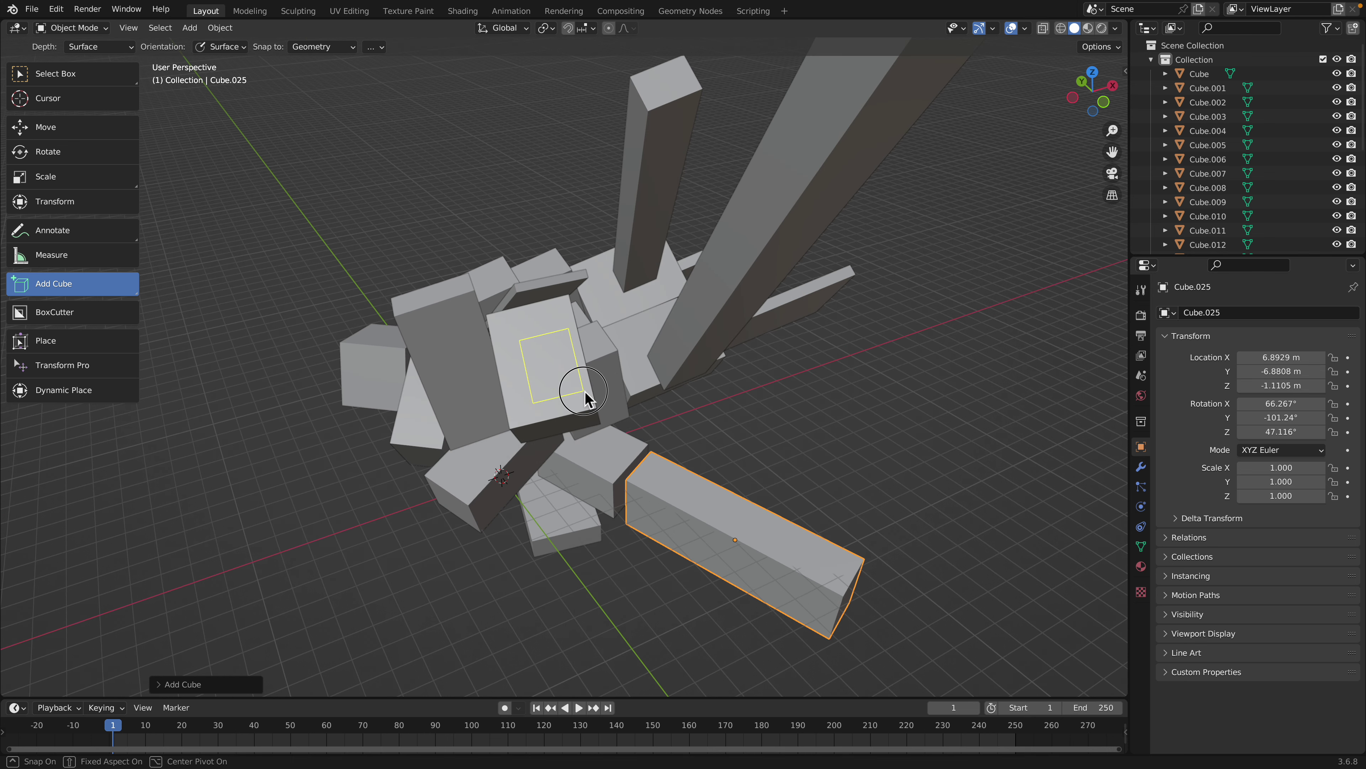
Add a thick beam on the central block at about X -1.0, Y -5.6, Z 10.2 m, and a short one on the neighbouring slab's face
drag(584, 392, 554, 295)
middle_drag(554, 295, 579, 369)
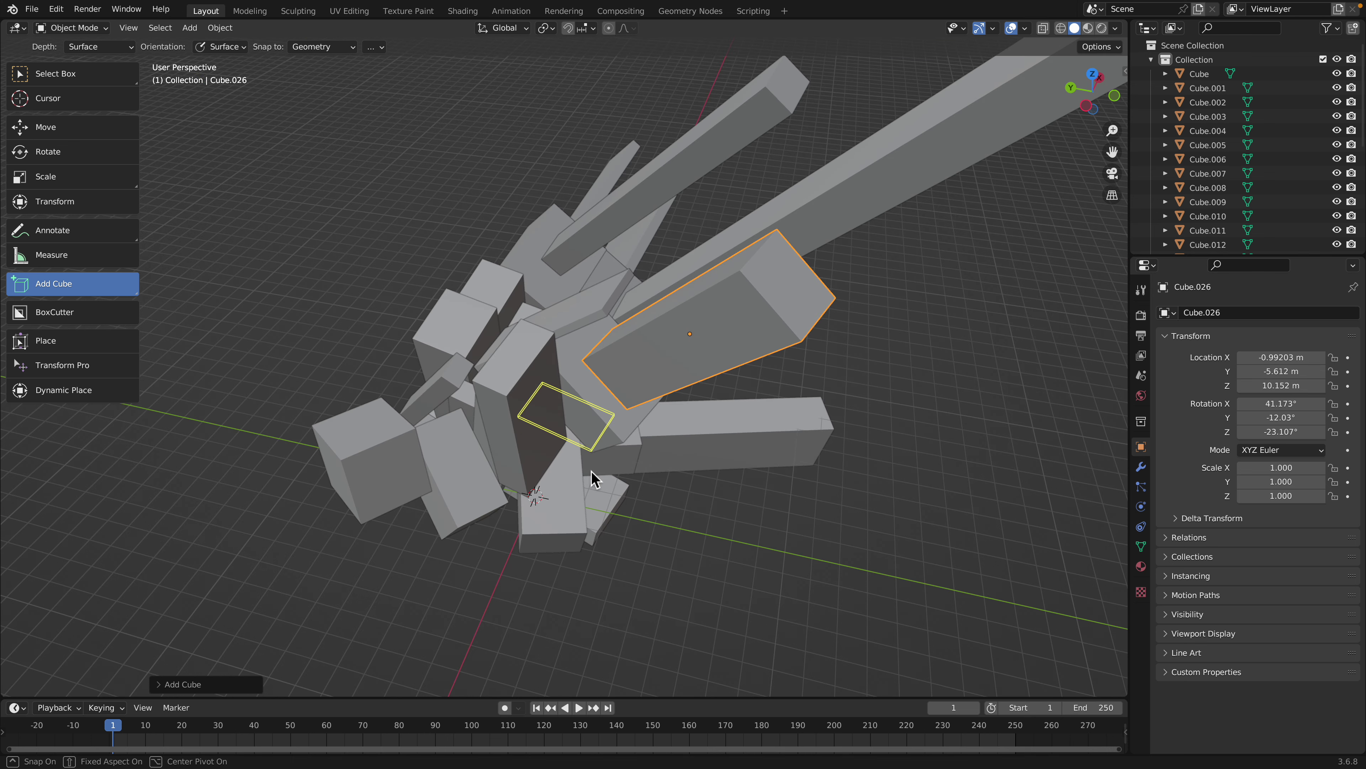
drag(594, 478, 625, 497)
middle_drag(625, 498, 260, 231)
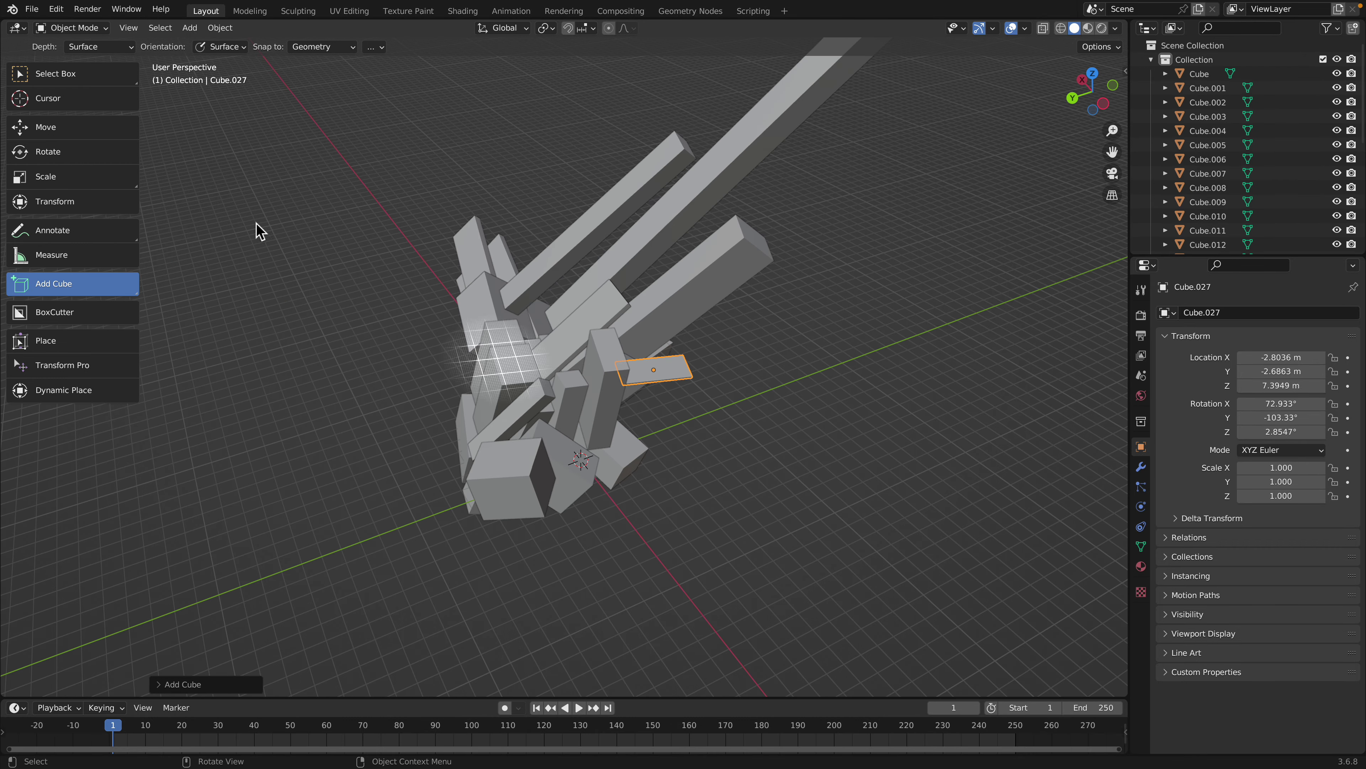
middle_drag(738, 380, 705, 385)
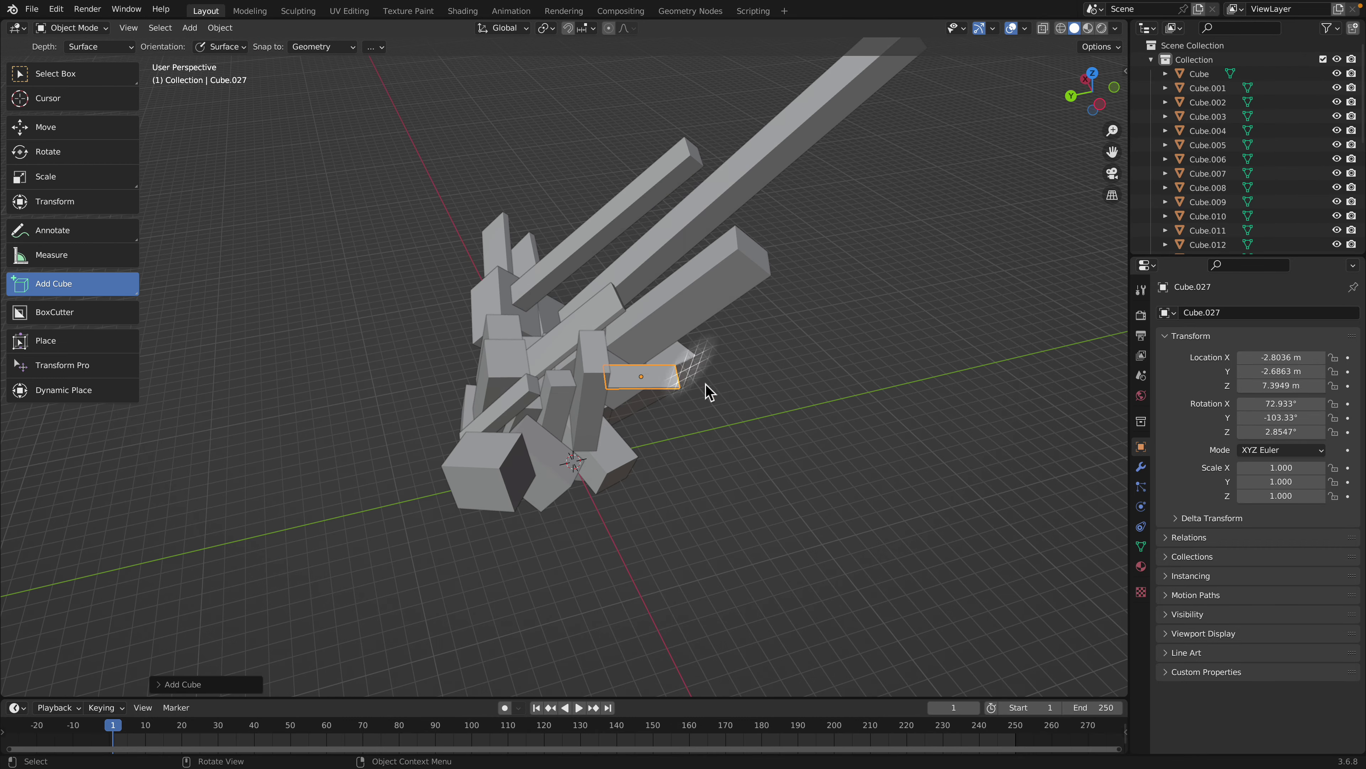
Select all boxes and beams and compact them toward the center with Dynamic Place in Scale mode
click(98, 76)
key(a)
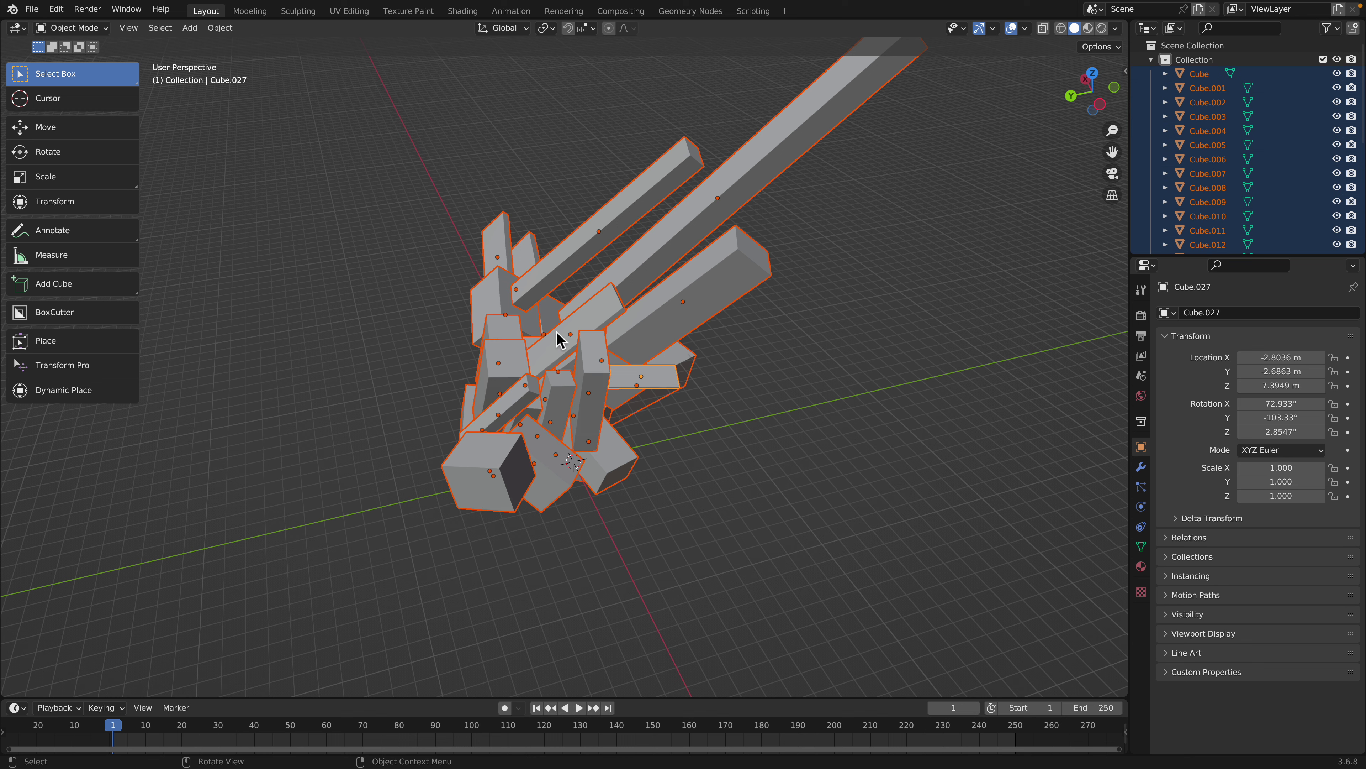
click(92, 393)
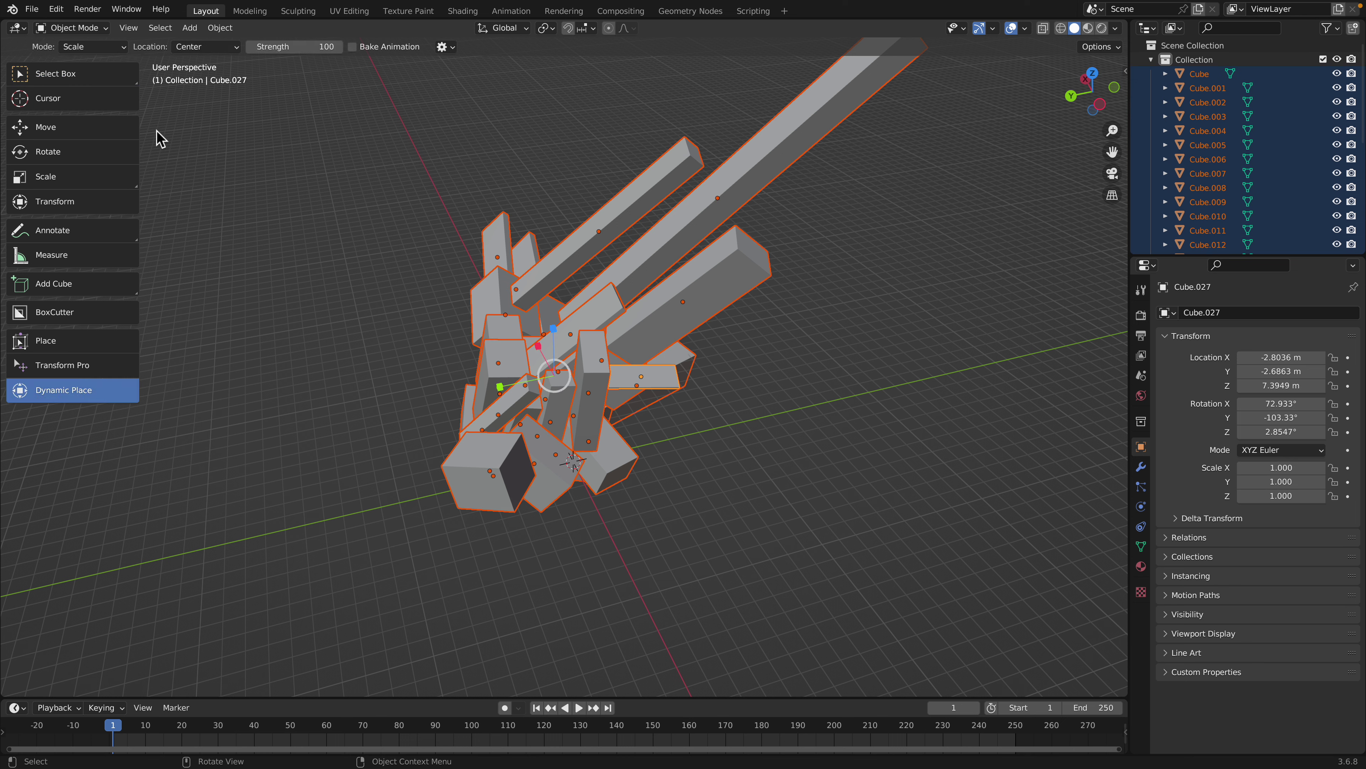
click(105, 46)
click(99, 79)
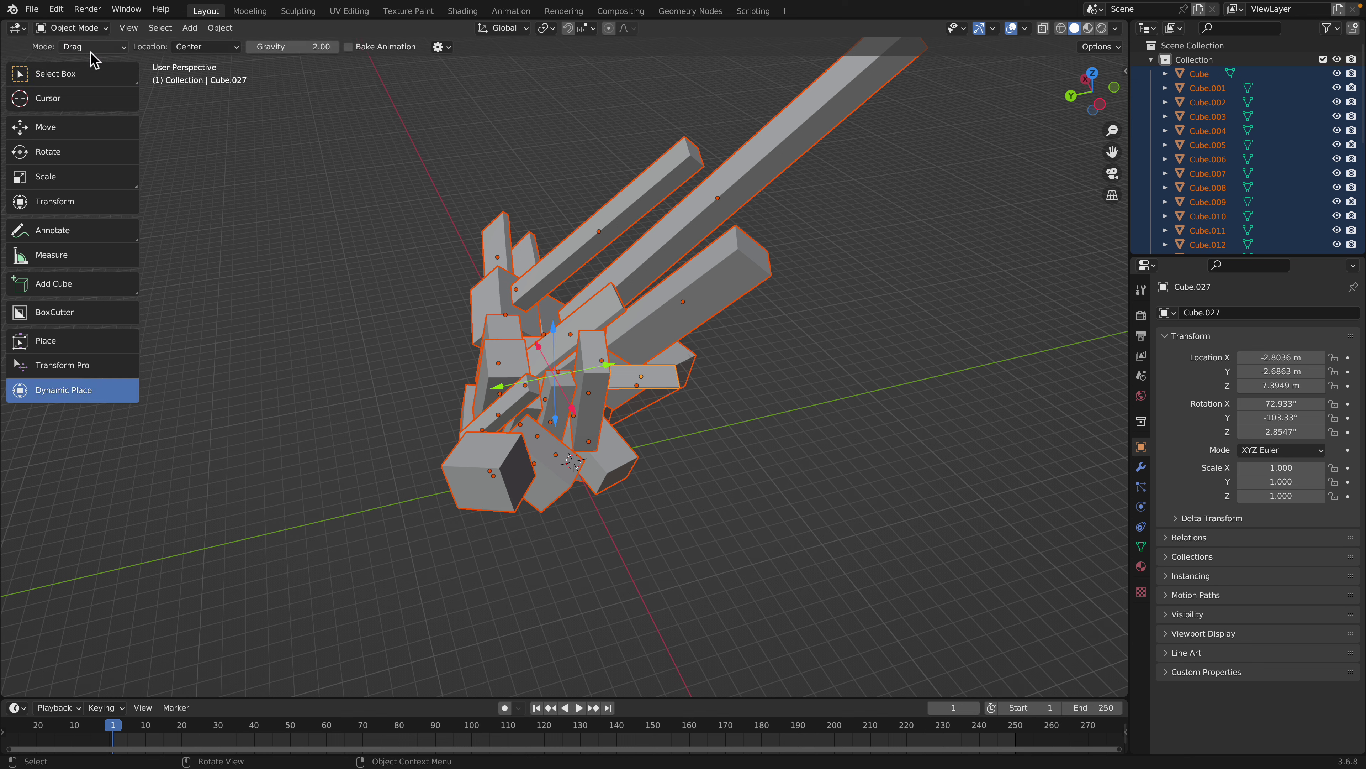
click(93, 47)
click(93, 66)
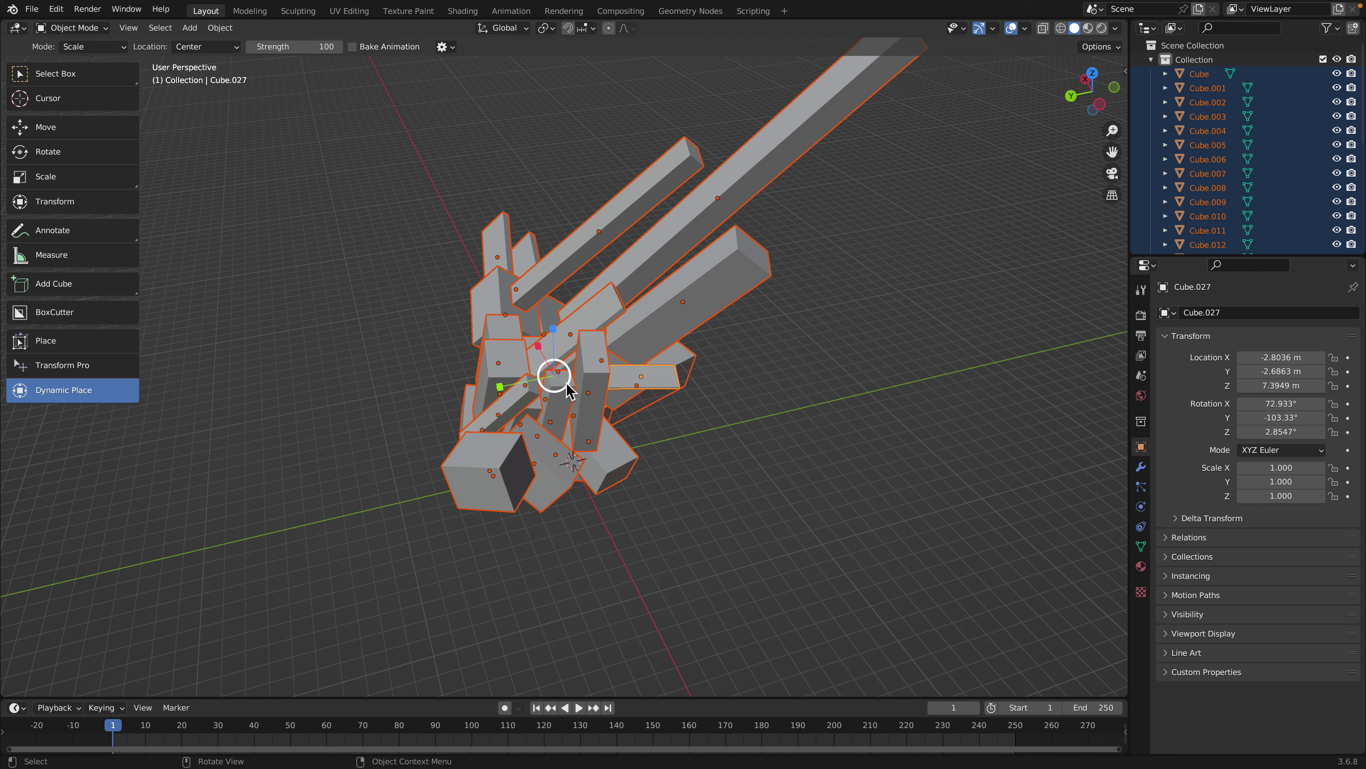
mouse_move(565, 384)
mouse_down()
mouse_move(482, 369)
mouse_move(569, 356)
mouse_up()
mouse_move(569, 357)
middle_down()
mouse_move(738, 318)
mouse_move(622, 353)
mouse_move(830, 384)
mouse_move(610, 345)
mouse_move(618, 374)
mouse_move(592, 372)
middle_up()
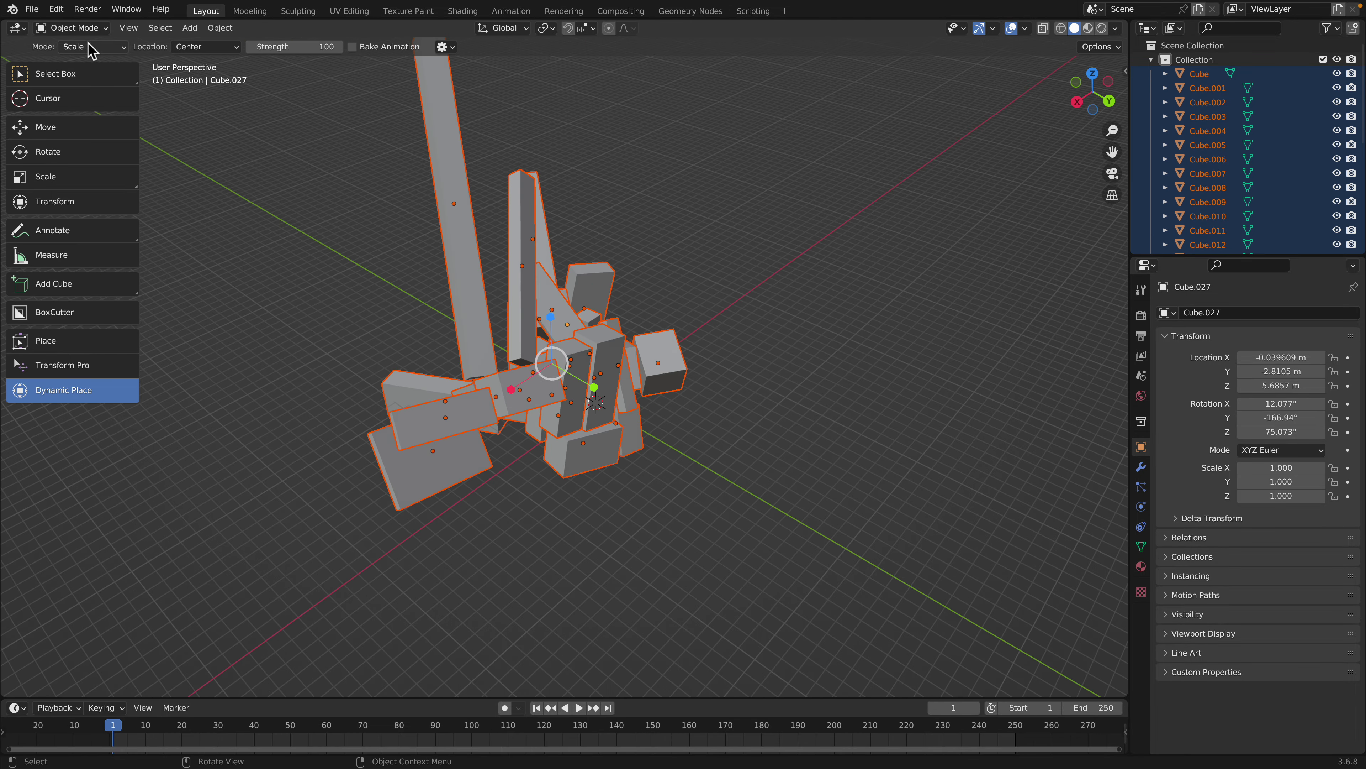
Return to the Select Box tool with nothing selected, and set the viewport shading color to Random
click(76, 28)
click(68, 87)
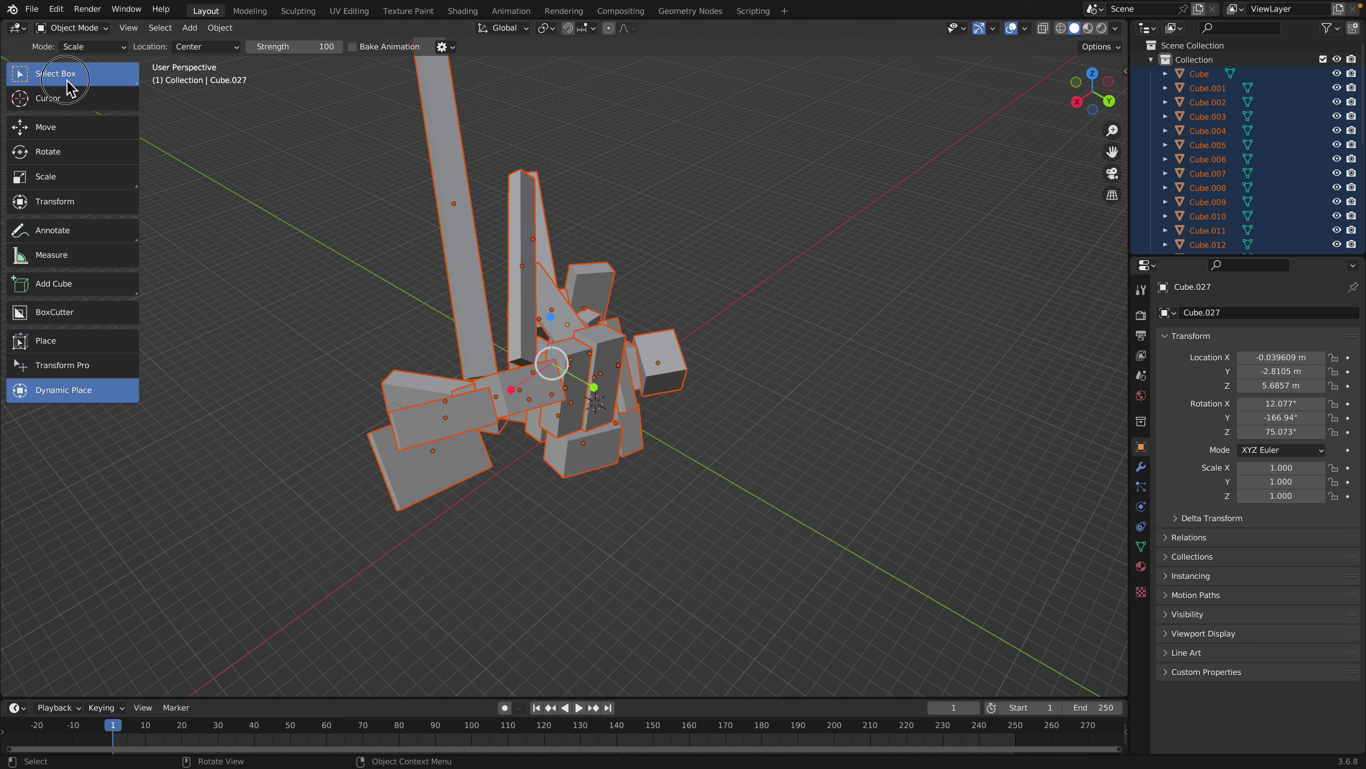
middle_drag(746, 262, 641, 245)
click(730, 262)
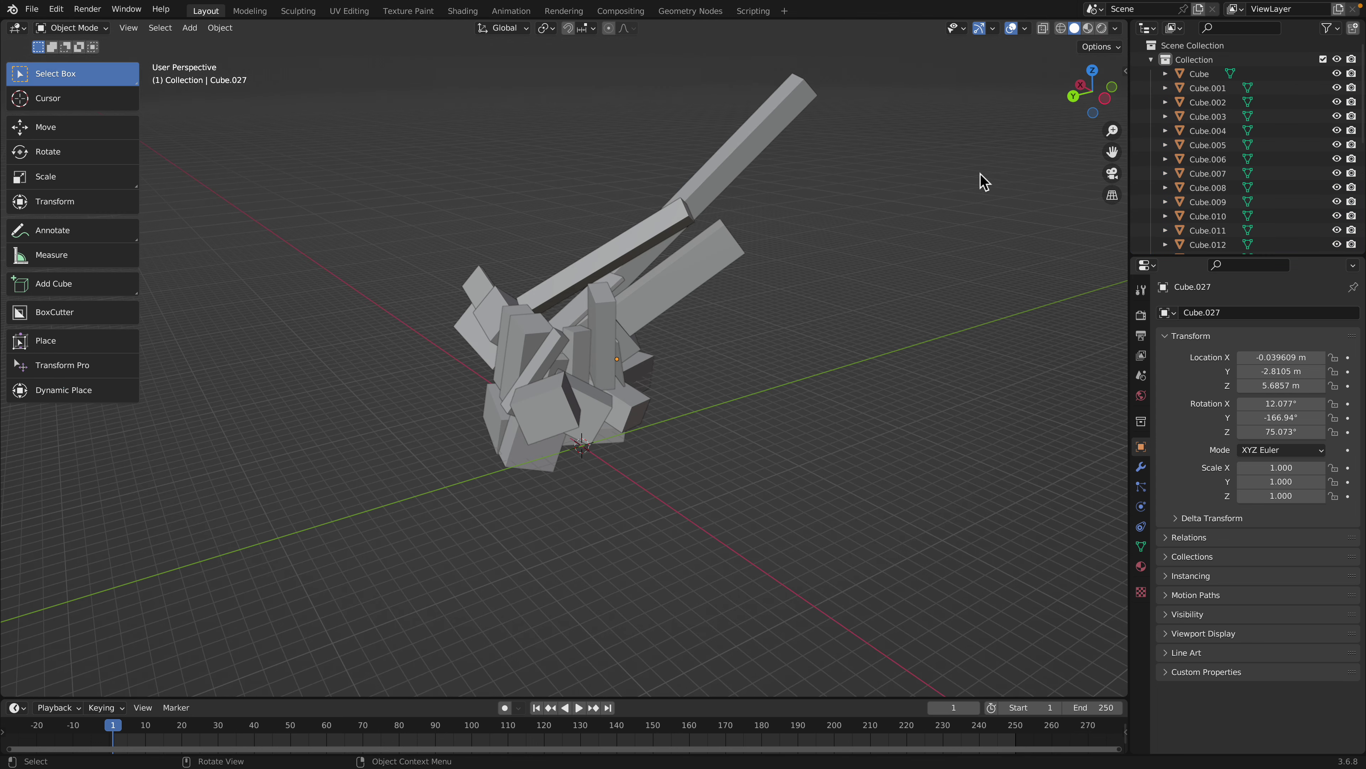
click(1115, 29)
click(1107, 221)
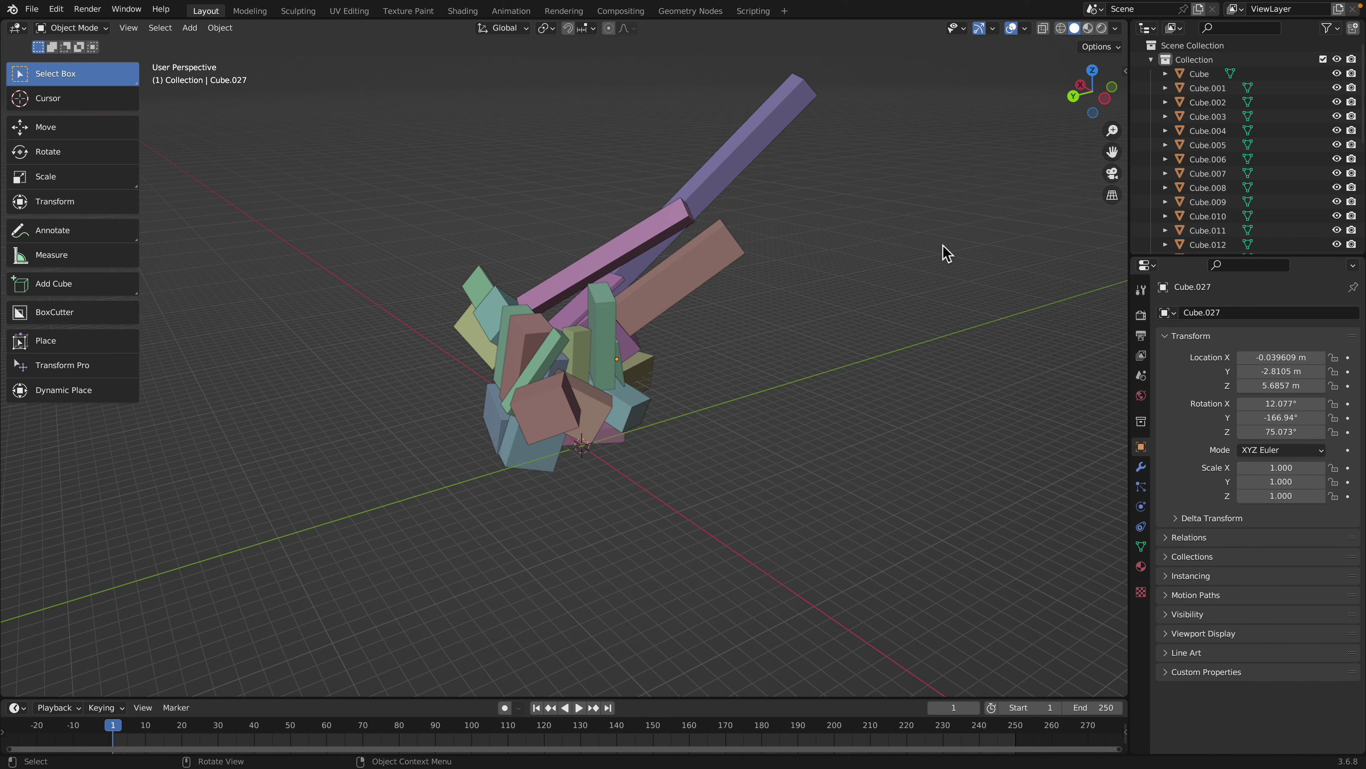
Save the scene to the Desktop as random_block_001.blend
mouse_move(946, 251)
middle_down()
mouse_move(756, 266)
mouse_move(818, 269)
middle_up()
key(super+s)
click(484, 697)
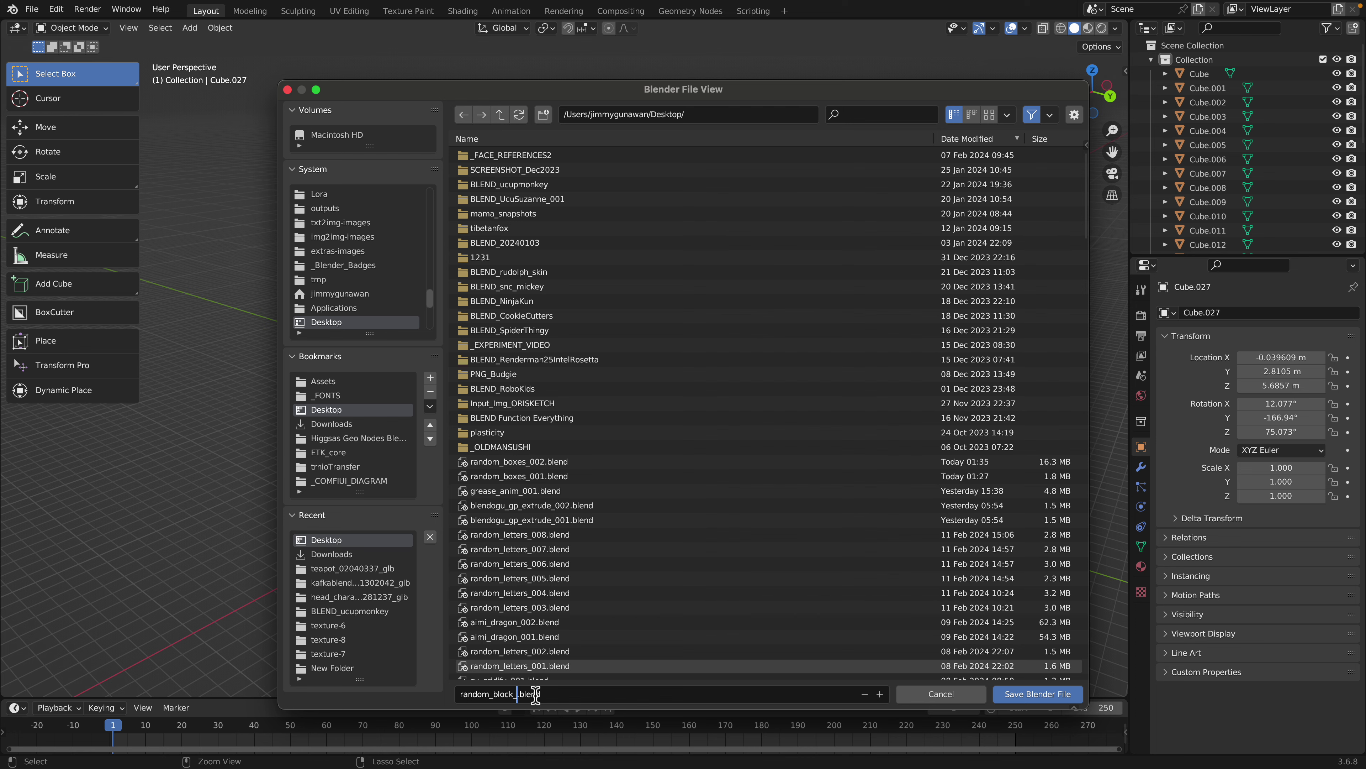
click(1005, 695)
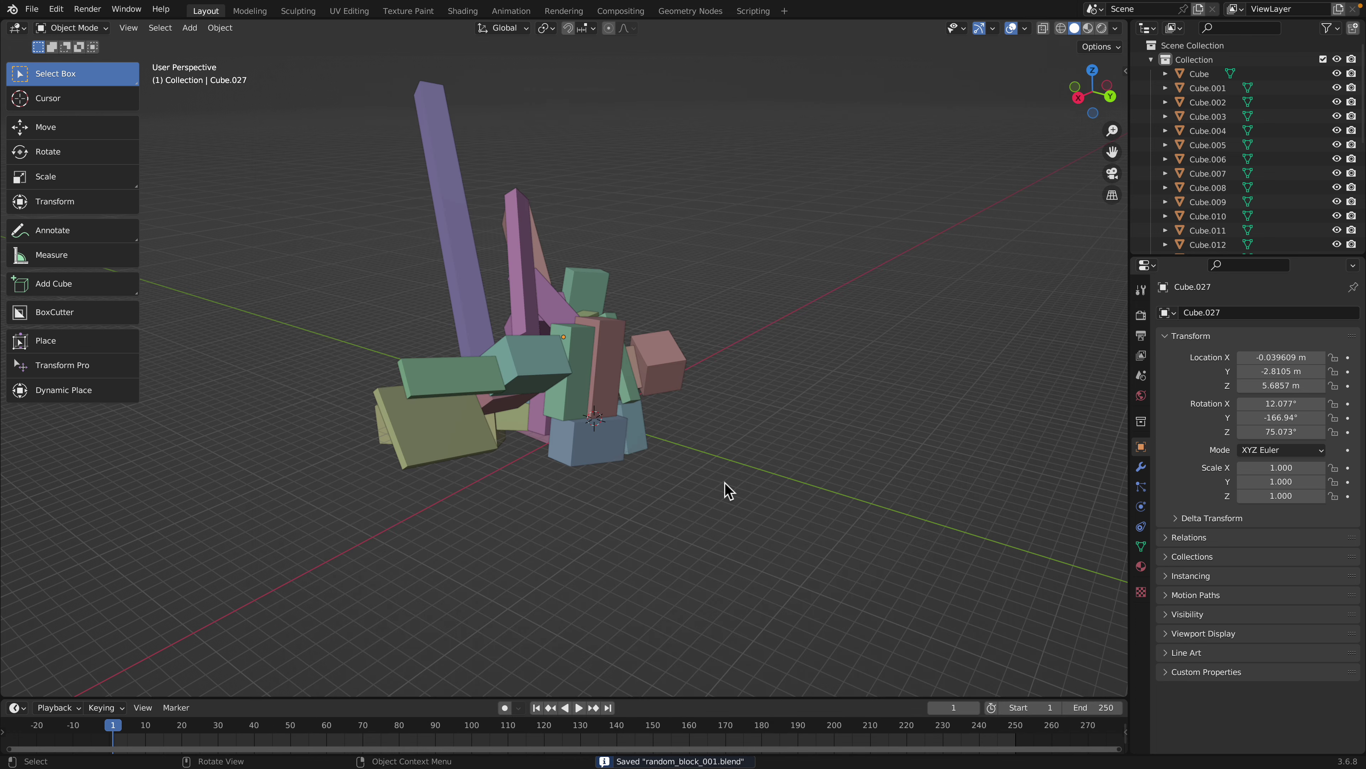
Select all blocks with a central block as the active object, save the file, and join them into one object
middle_drag(546, 466, 623, 400)
click(586, 382)
key(a)
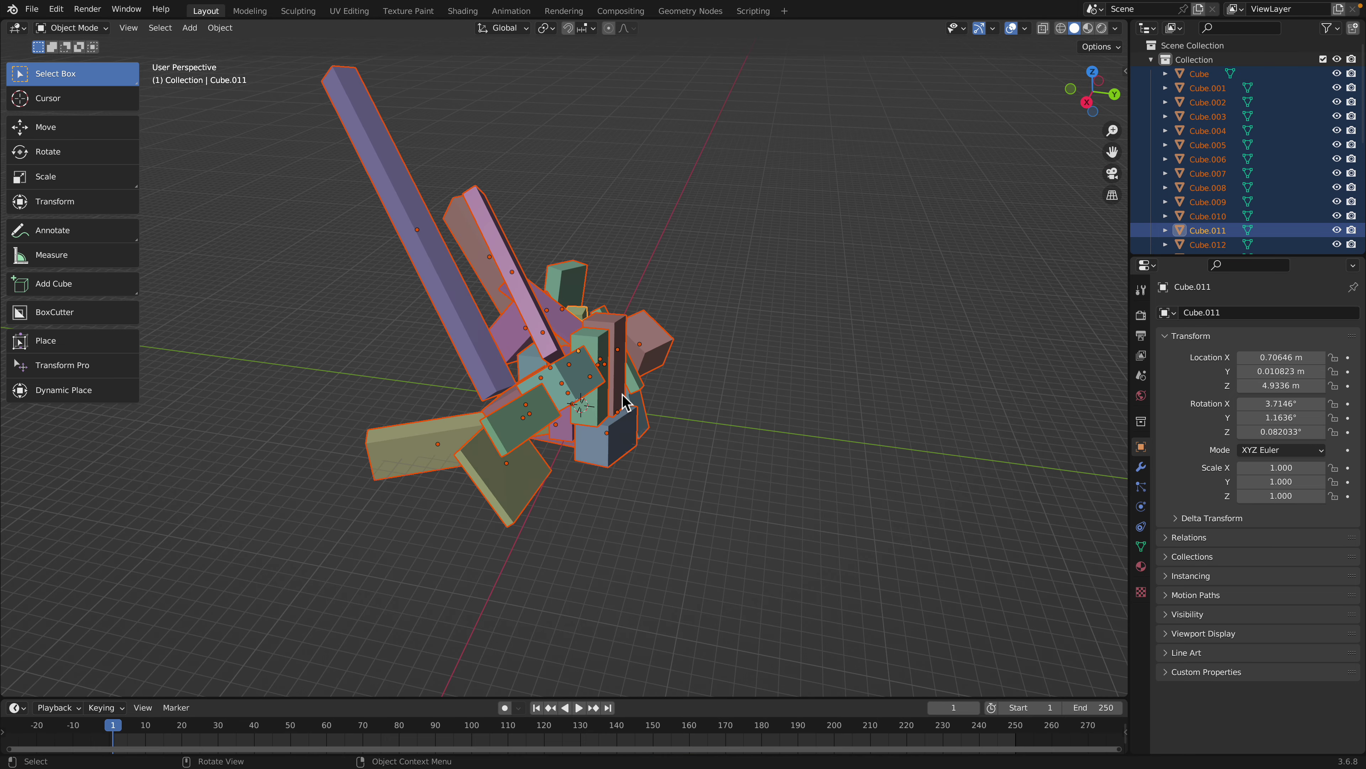
key(ctrl+s)
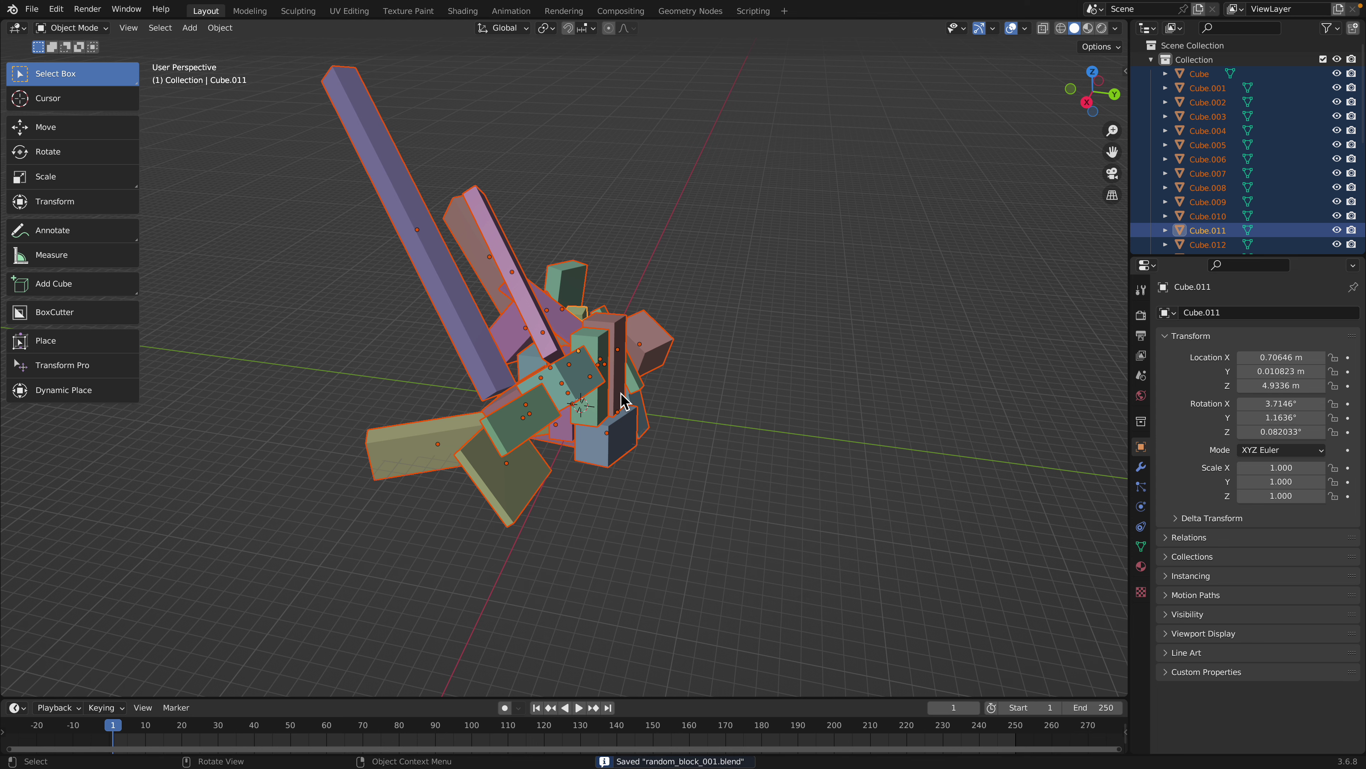
key(ctrl+j)
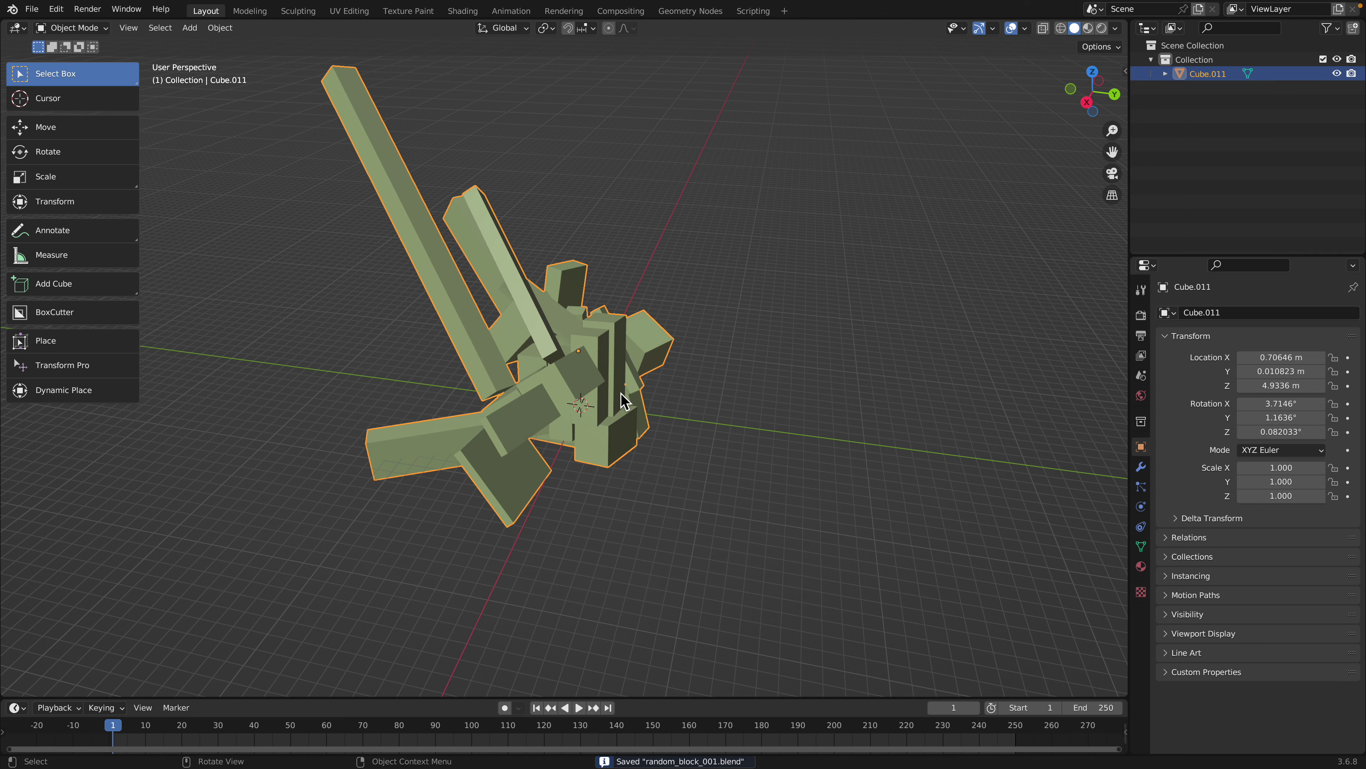
Add a Mirror modifier on the X axis to the joined block object and check its symmetry from the front
mouse_move(609, 403)
middle_down()
mouse_move(570, 410)
mouse_move(635, 398)
mouse_move(603, 401)
middle_up()
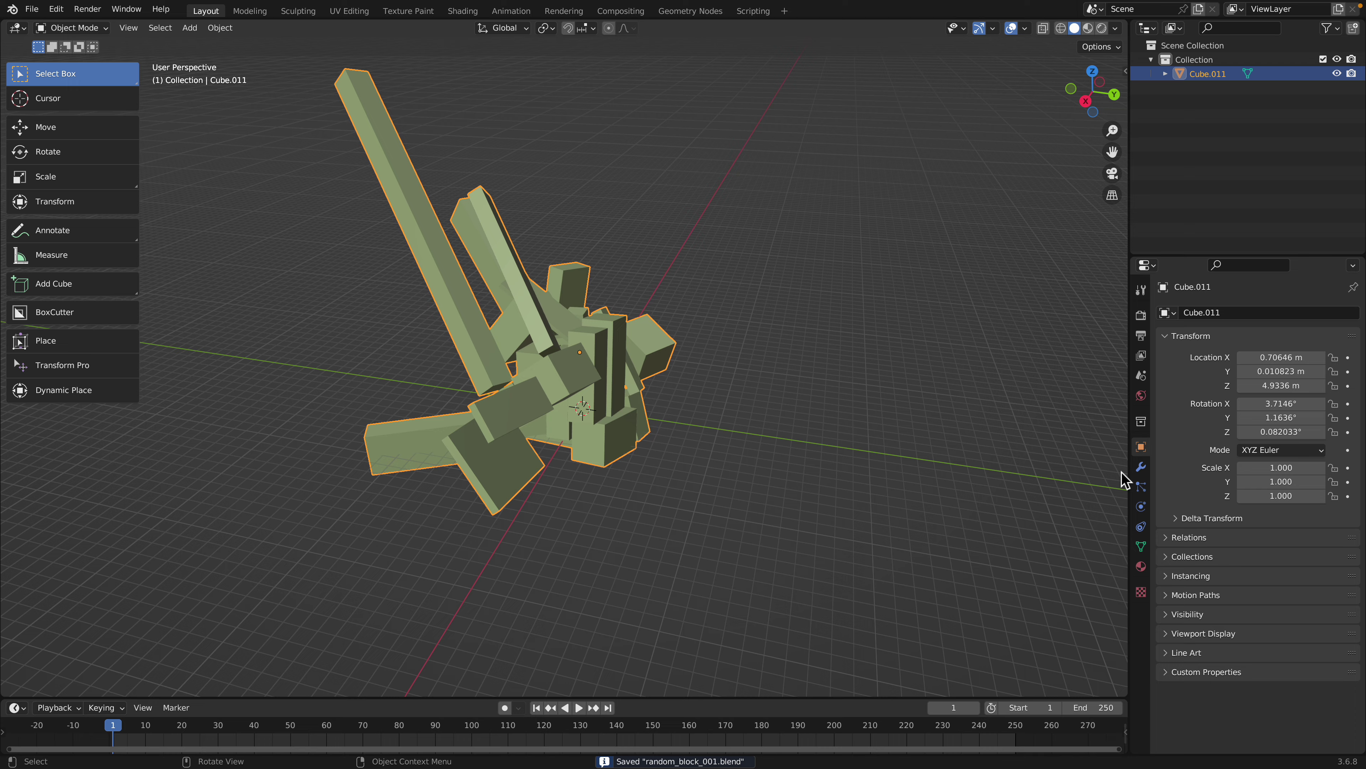
click(1141, 467)
click(1203, 314)
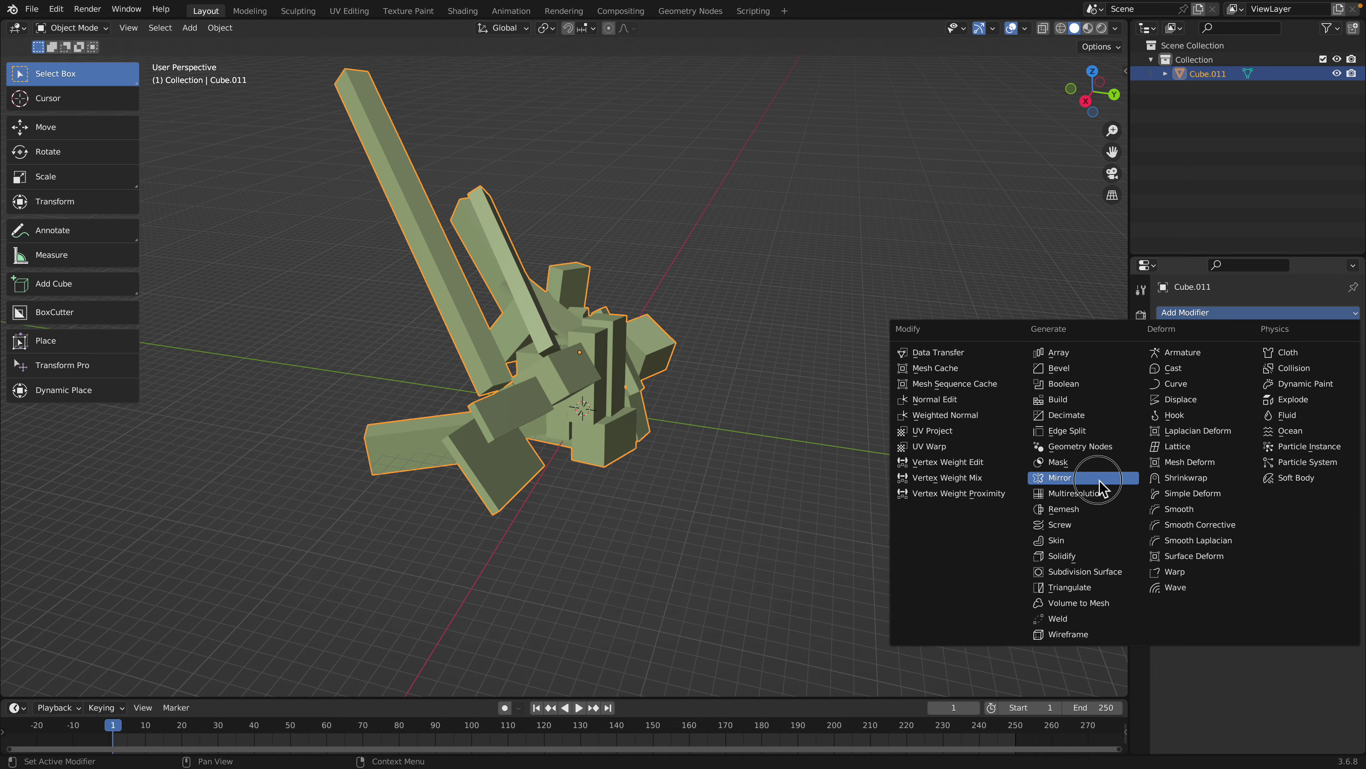
click(1059, 478)
middle_drag(619, 350, 881, 351)
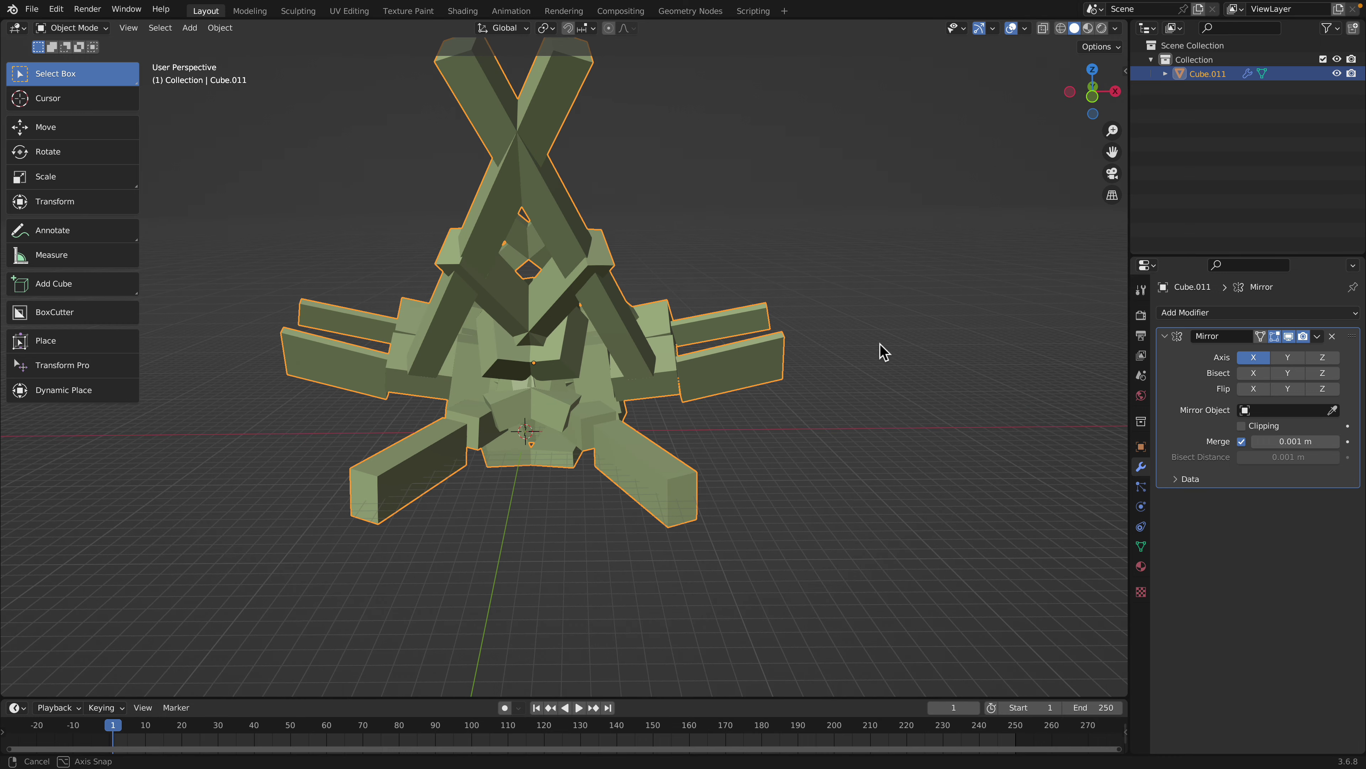
Enable Bisect on X in the Mirror modifier, compare both flip directions, and leave Flip X off
click(1252, 373)
click(1252, 388)
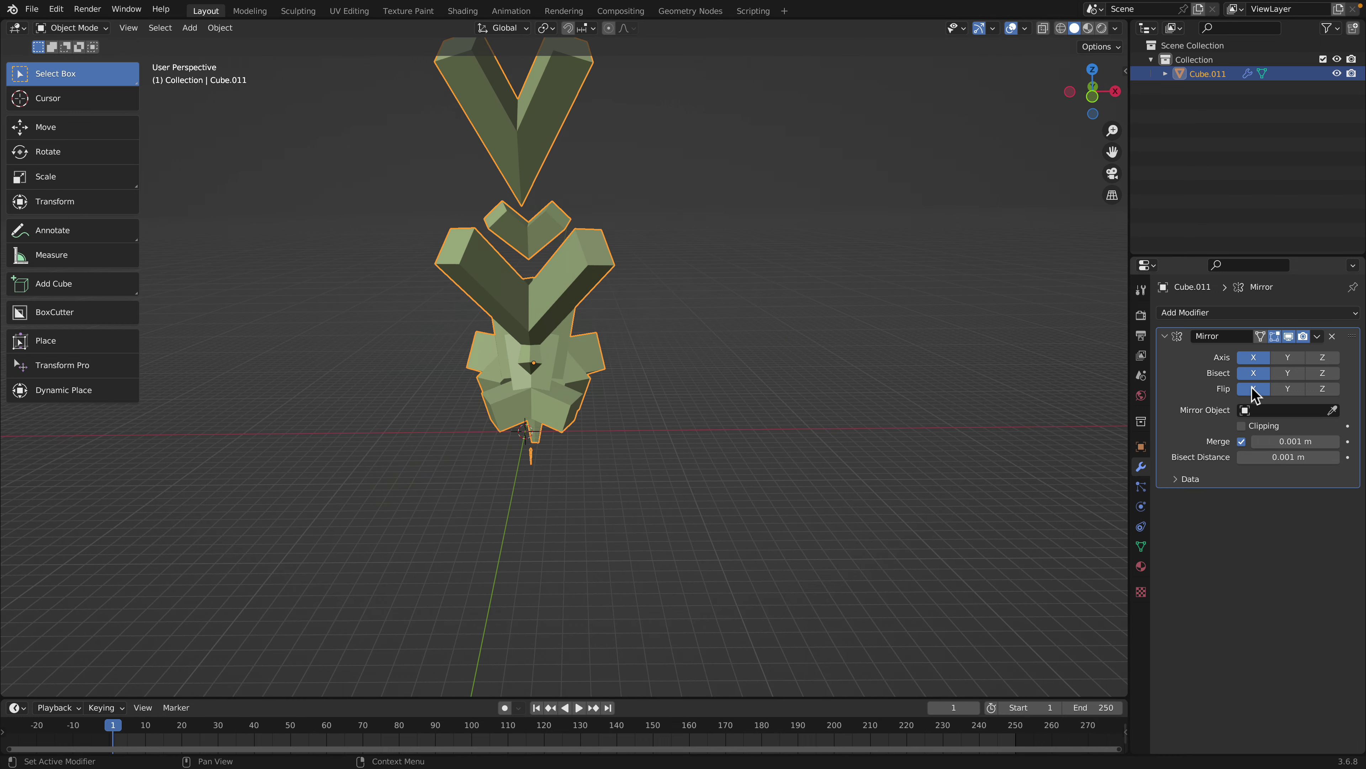
click(1252, 389)
click(1252, 389)
click(1252, 389)
key(r)
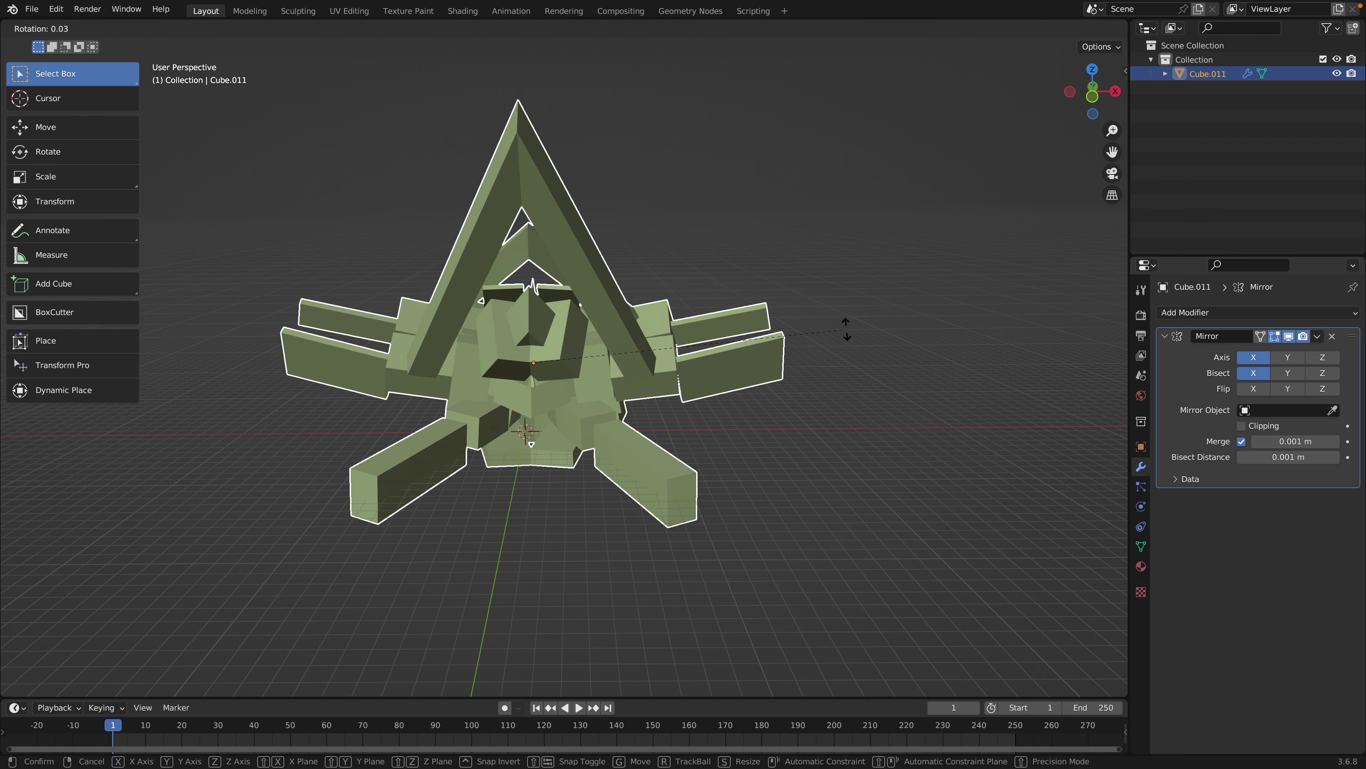
key(r)
right_click(834, 327)
middle_drag(832, 341, 826, 341)
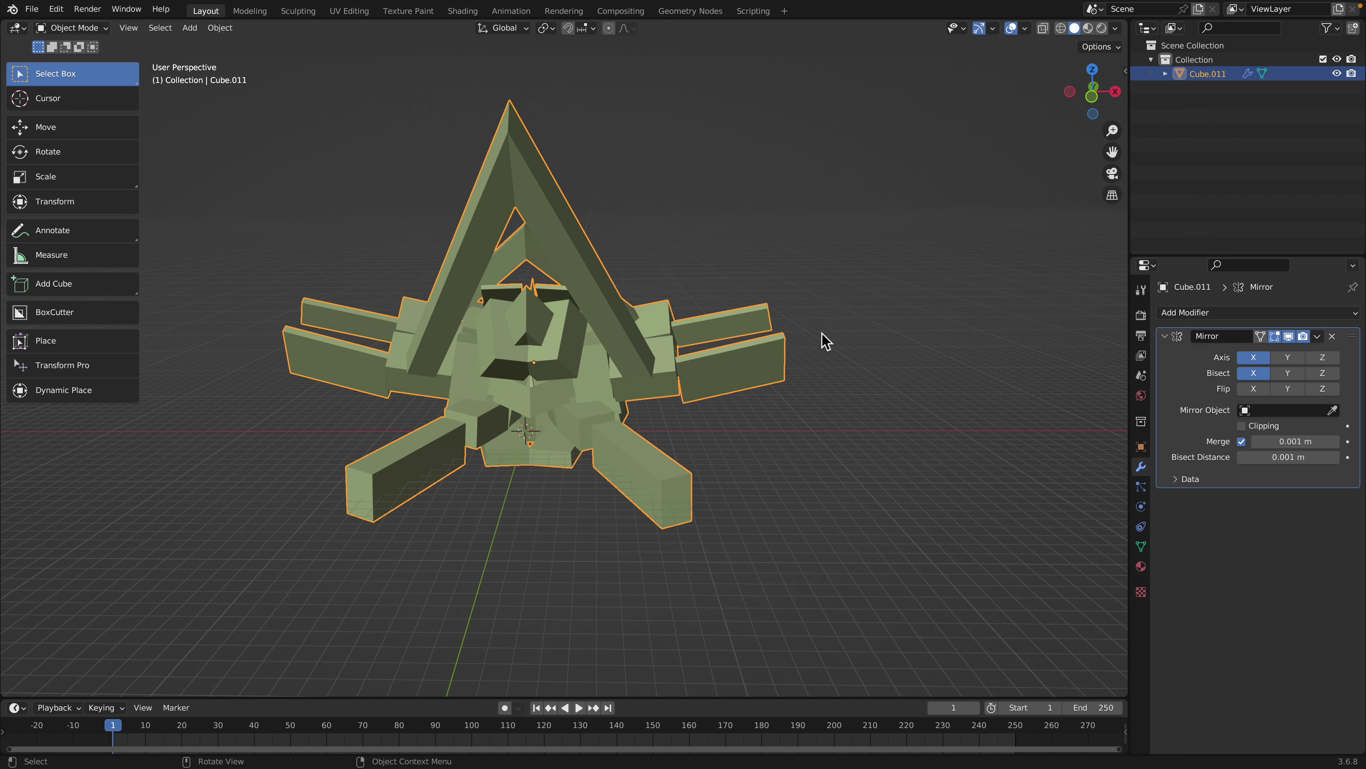
In Edit Mode, trackball-rotate all the geometry into a symmetrical shape with spreading legs, and return to Object Mode
key(Tab)
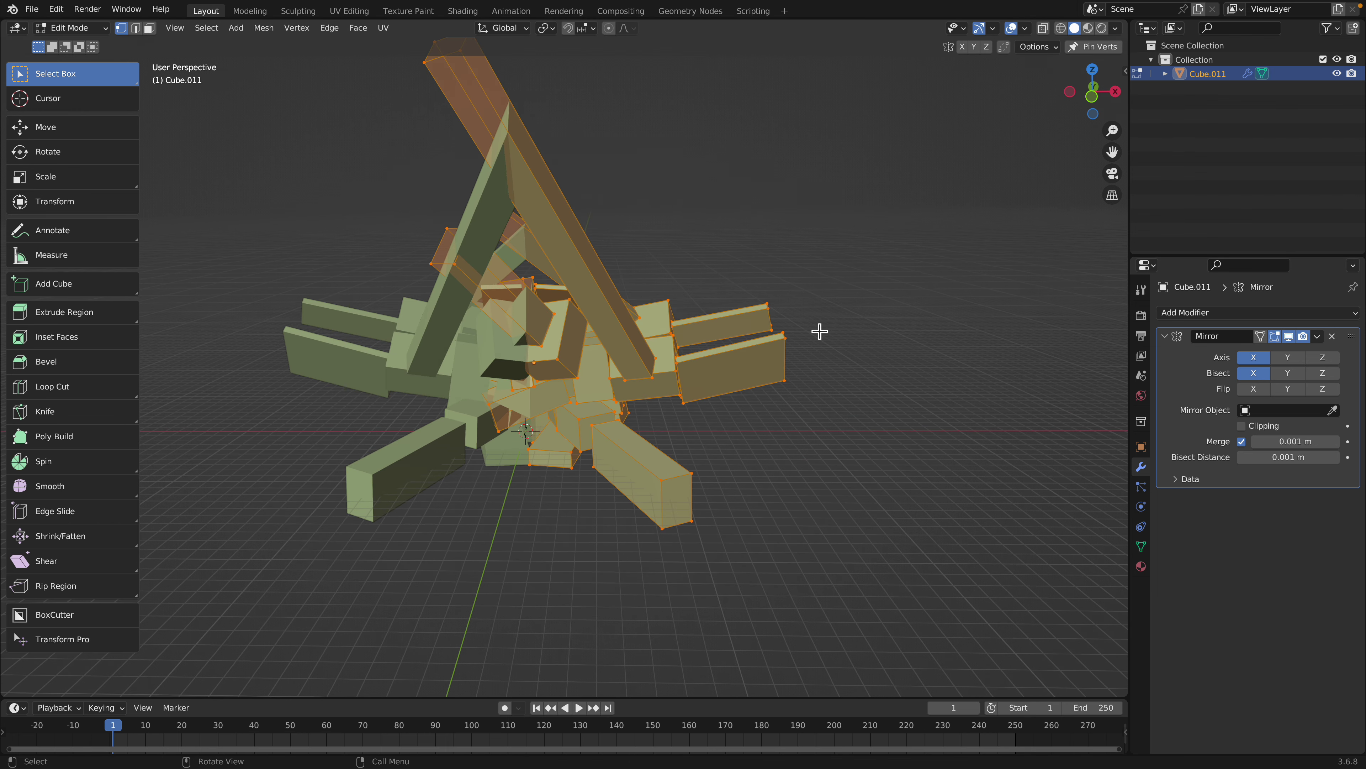
key(r)
key(r)
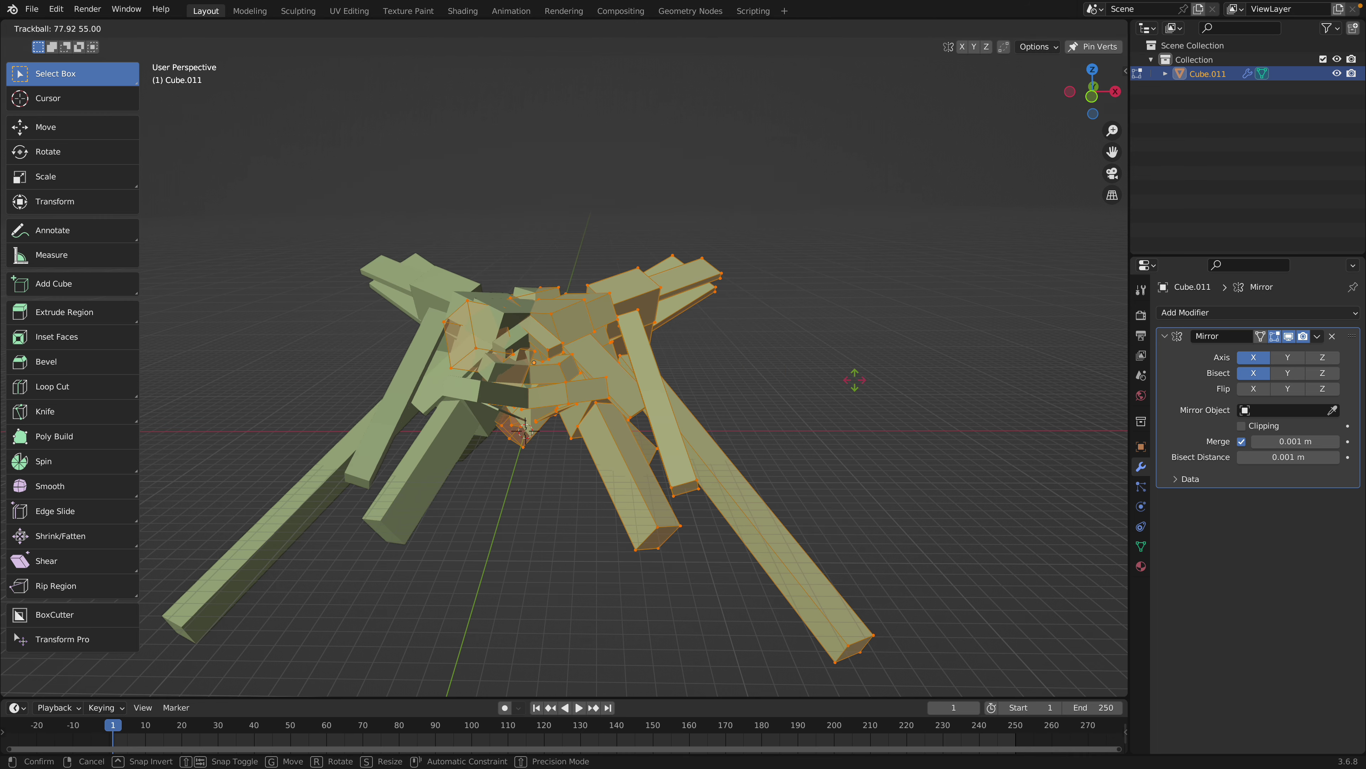
click(839, 377)
key(r)
key(r)
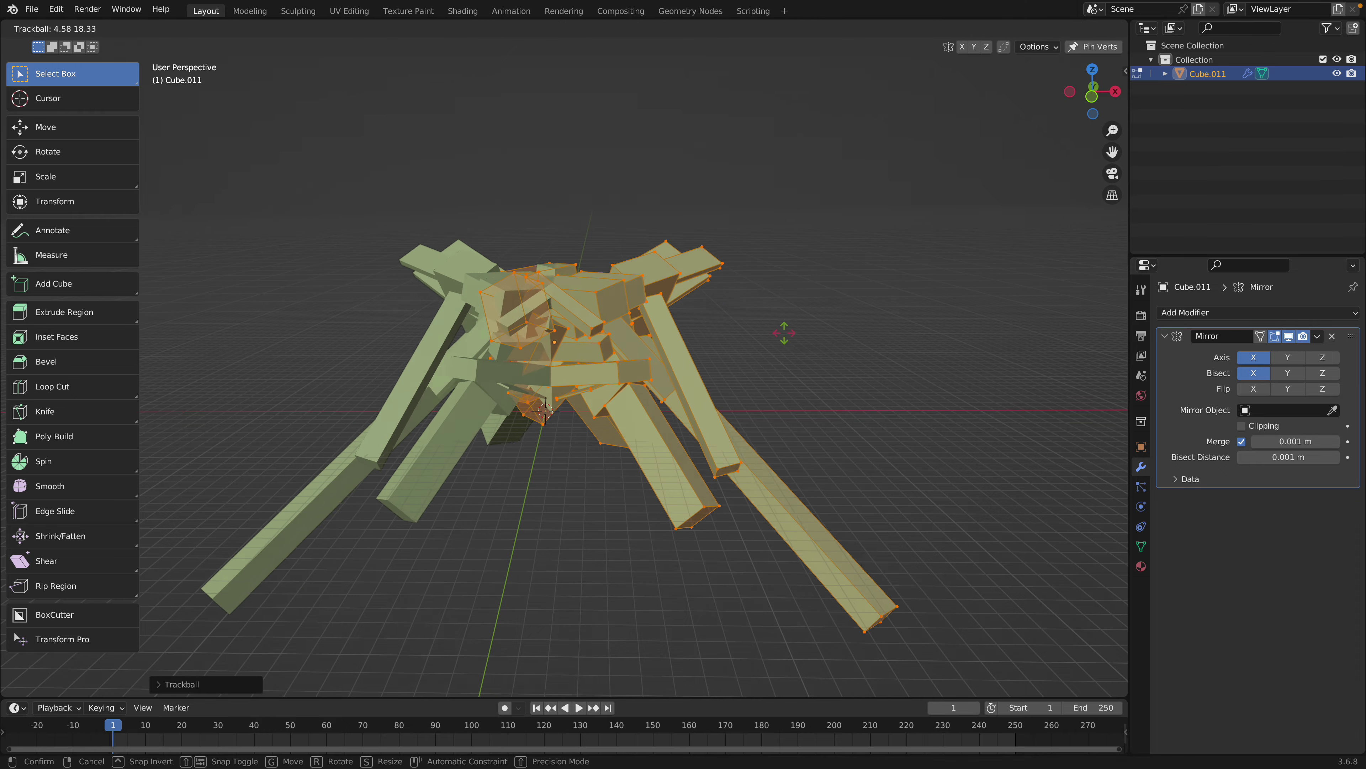
click(538, 244)
key(Tab)
Inspect the mirrored shape from front and back, move it up along Z above the grid floor, and save the file
middle_drag(608, 317, 643, 285)
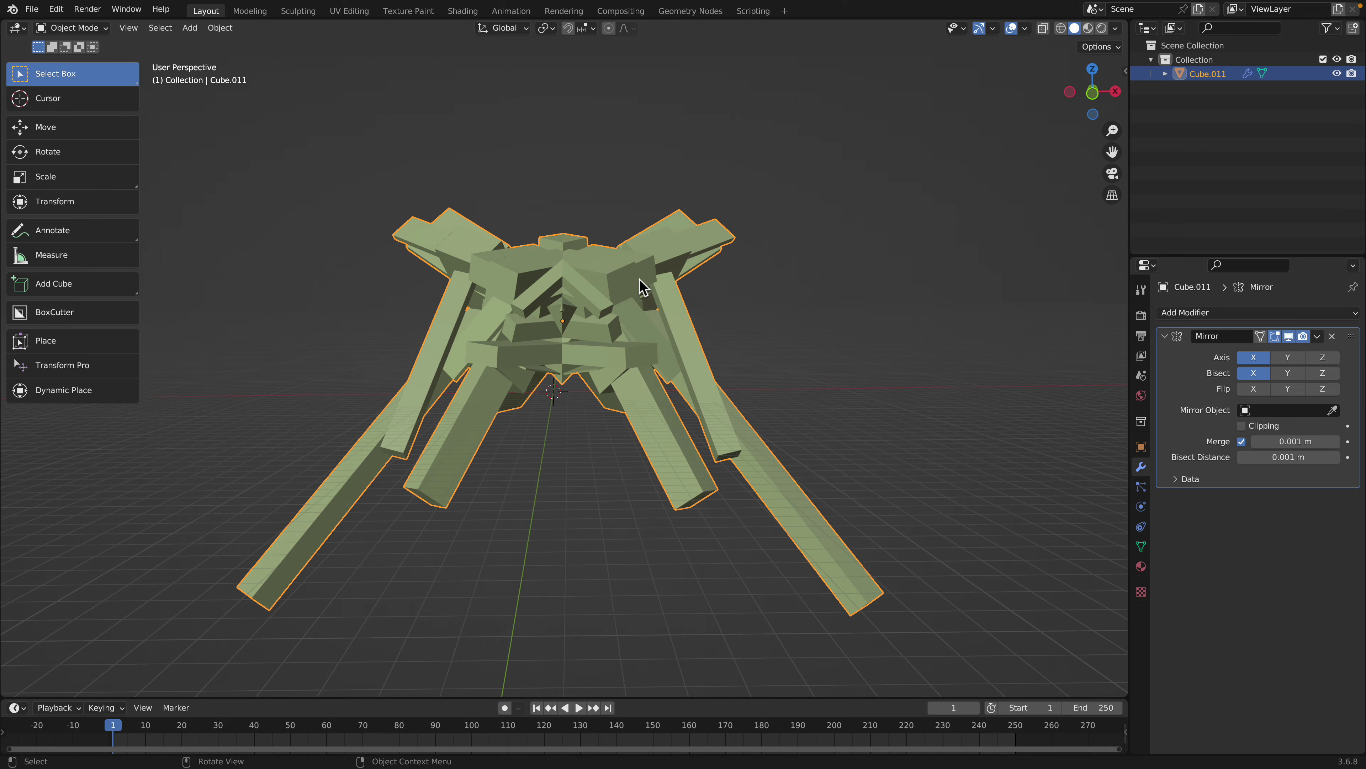
click(1093, 92)
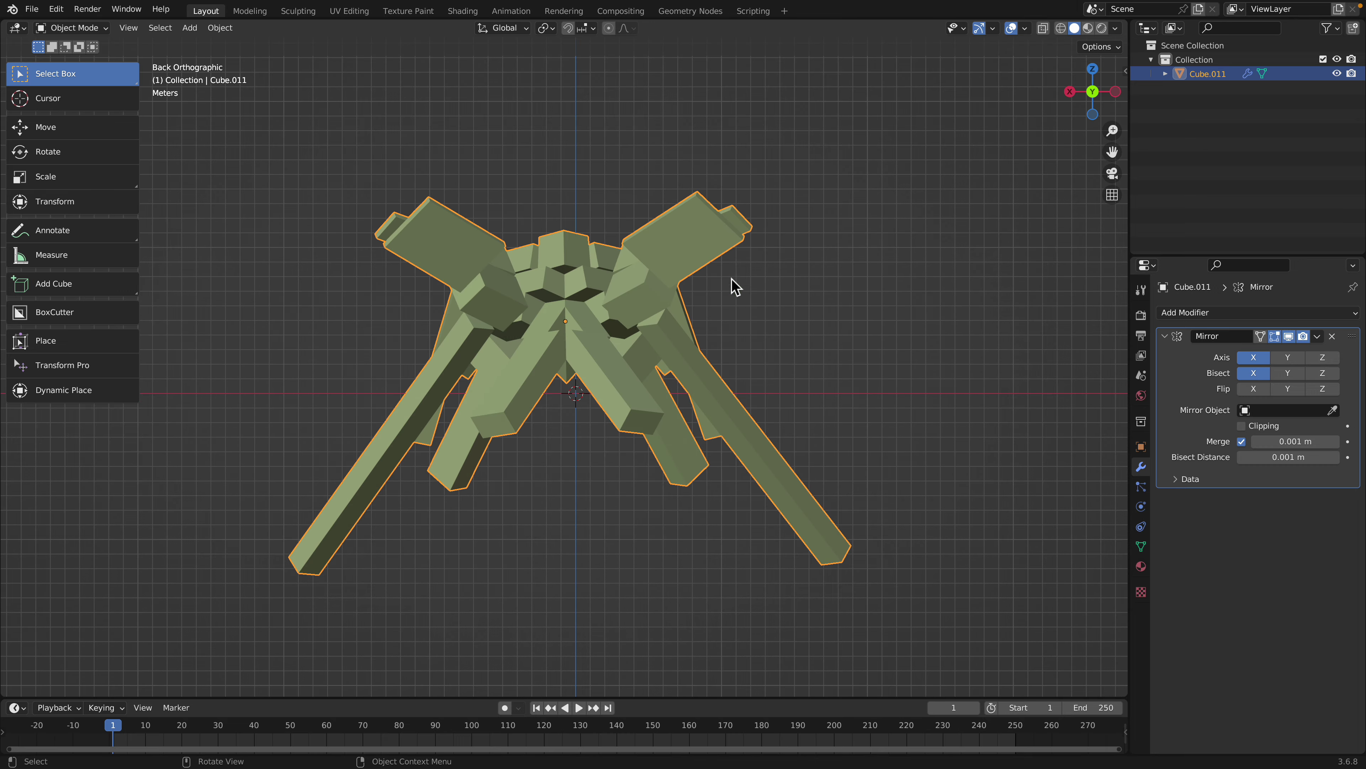
middle_drag(657, 284, 917, 293)
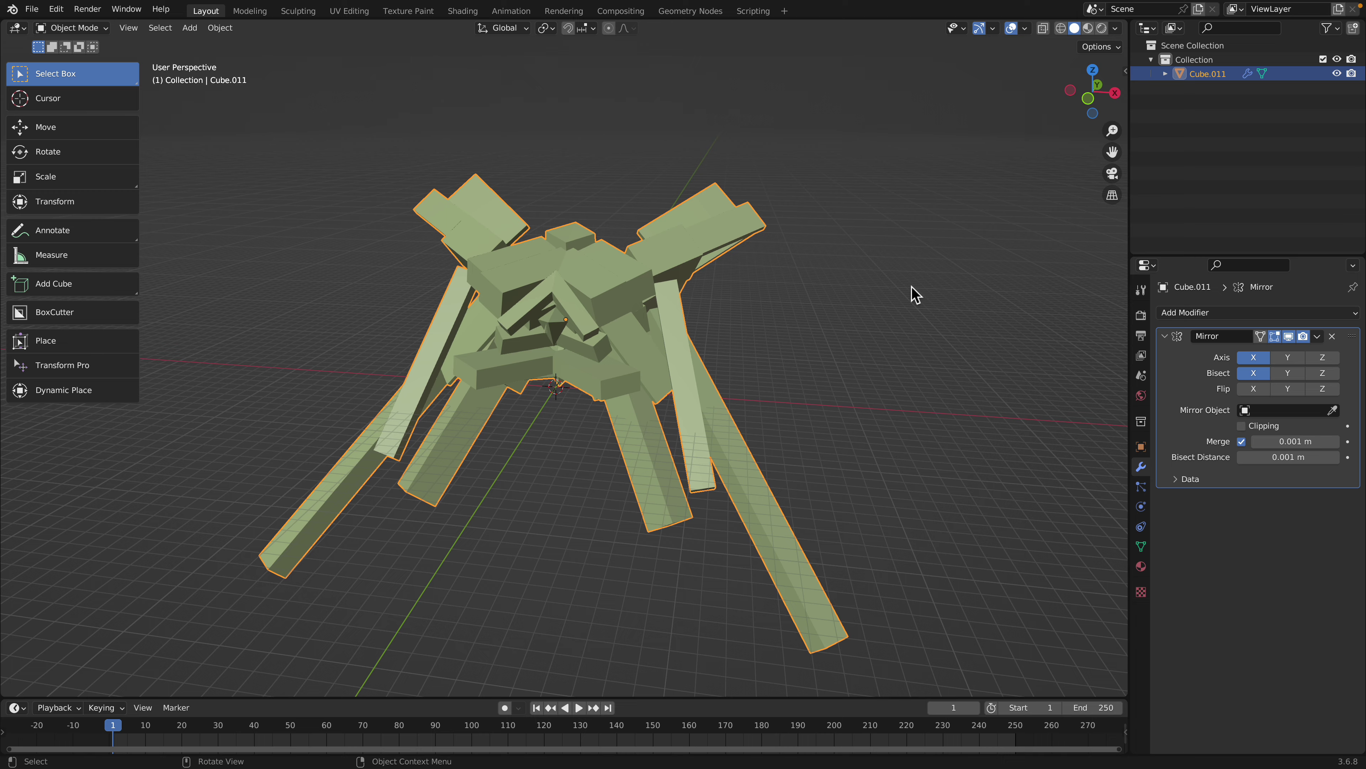
click(1090, 93)
key(g)
key(z)
click(667, 108)
shift+middle_drag(676, 177, 626, 229)
scroll(681, 327, up, 2)
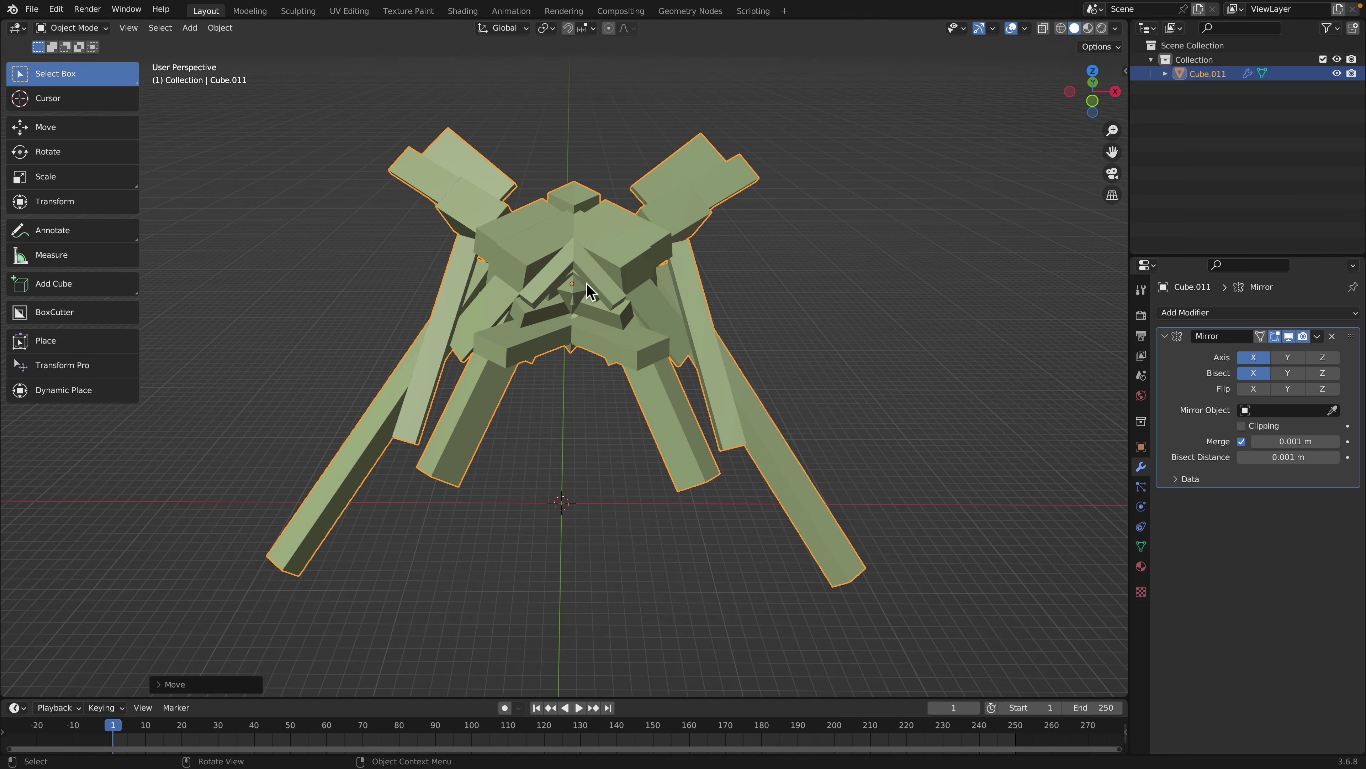
middle_drag(564, 304, 646, 275)
key(ctrl+s)
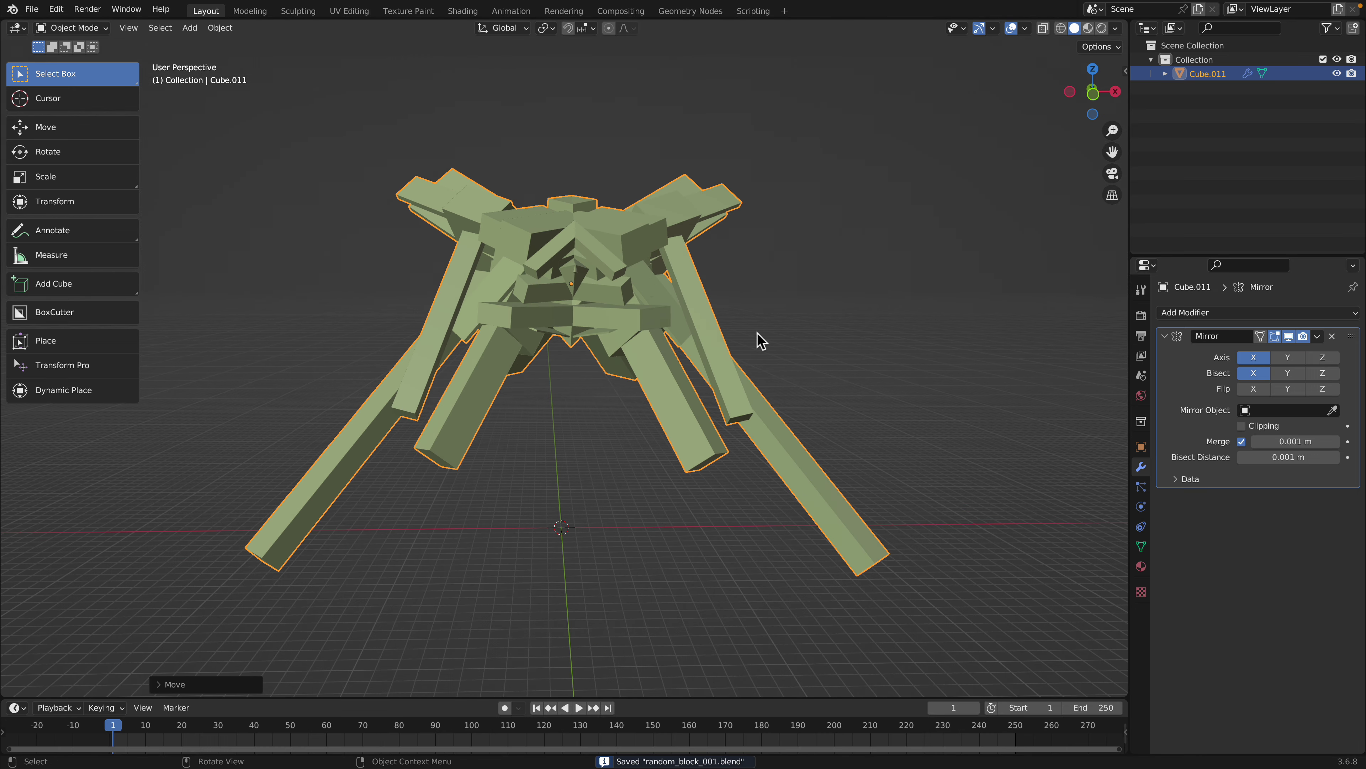
Convert the mirrored object to a mesh
right_click(654, 325)
mouse_move(670, 377)
click(717, 389)
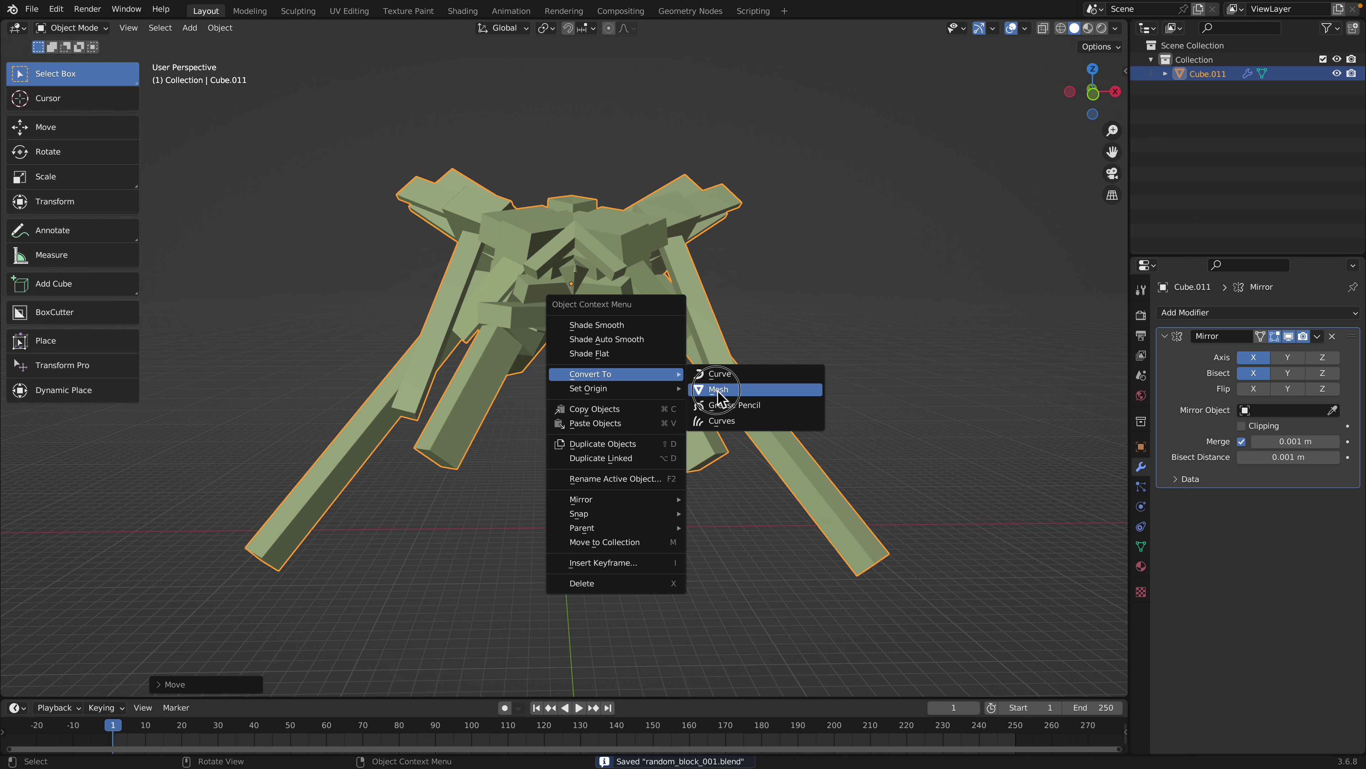
Add a Voxel Remesh modifier with a 0.1 m voxel size and smooth shading, and convert the result to a mesh
click(1191, 313)
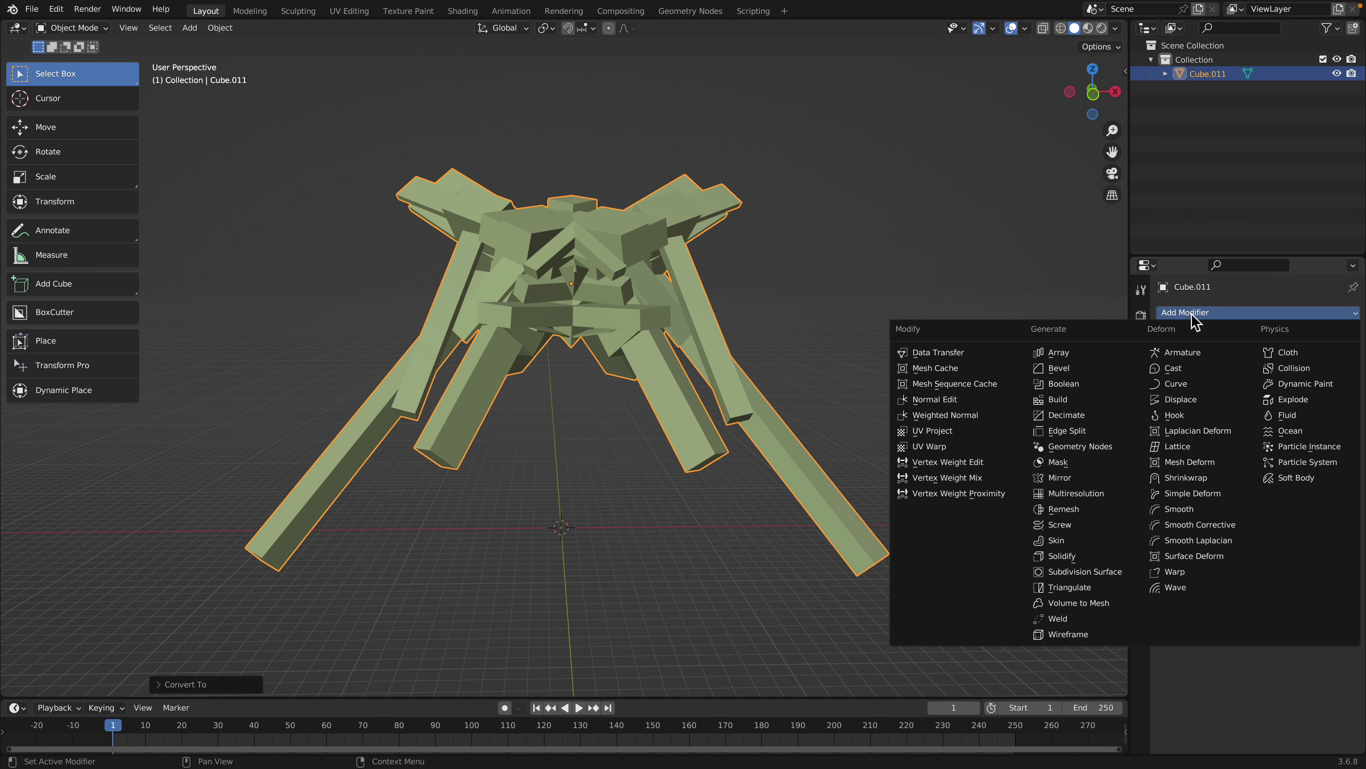
click(1101, 515)
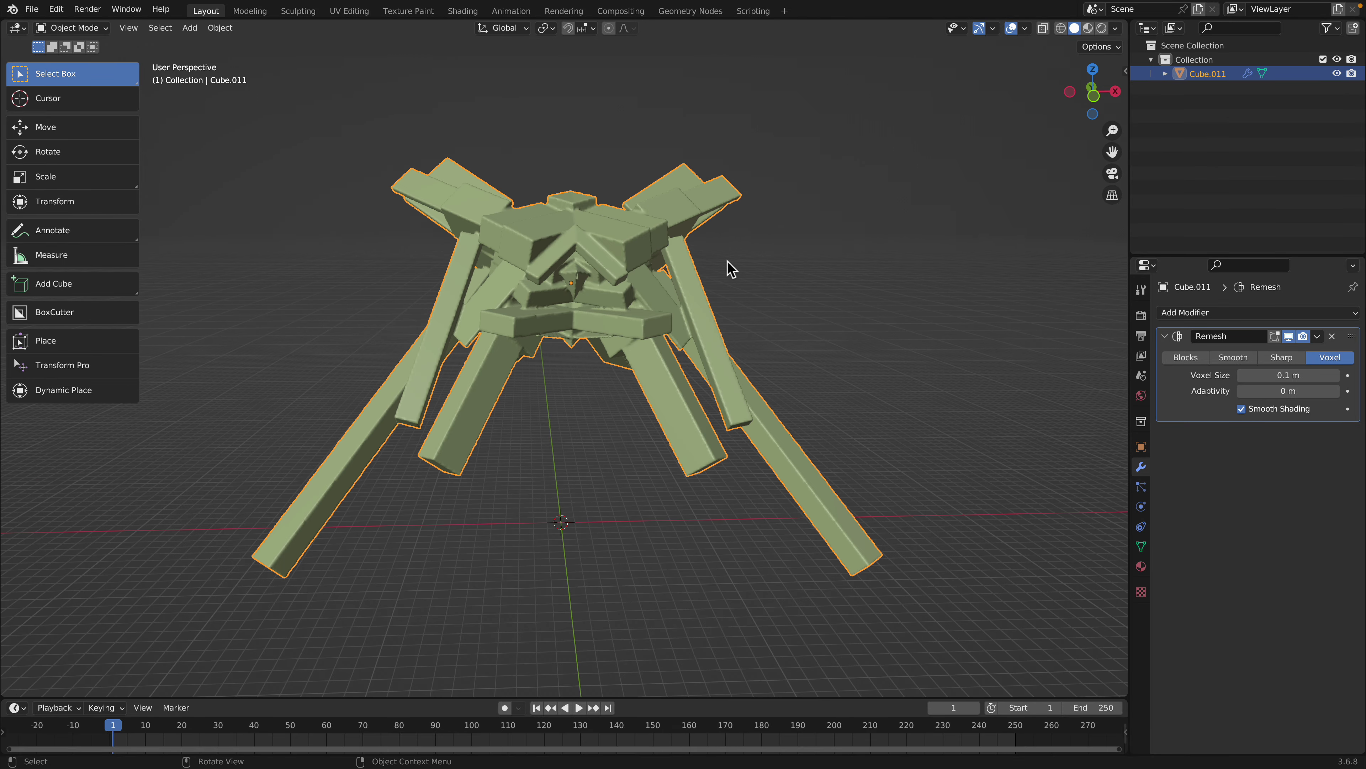
right_click(691, 254)
click(731, 266)
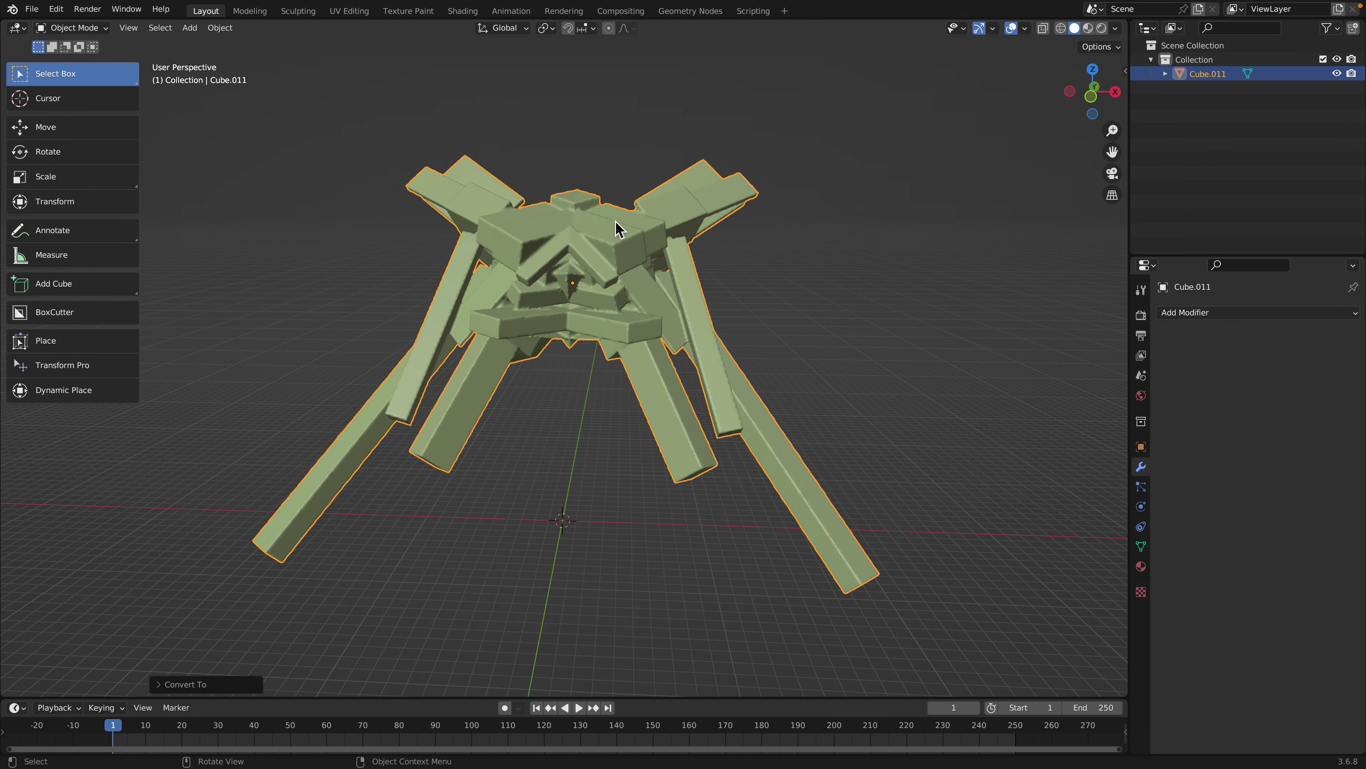
In Sculpt Mode, puff up the whole mesh slightly using the Cloth Filter with the Inflate type, and return to Object Mode
click(98, 28)
click(91, 75)
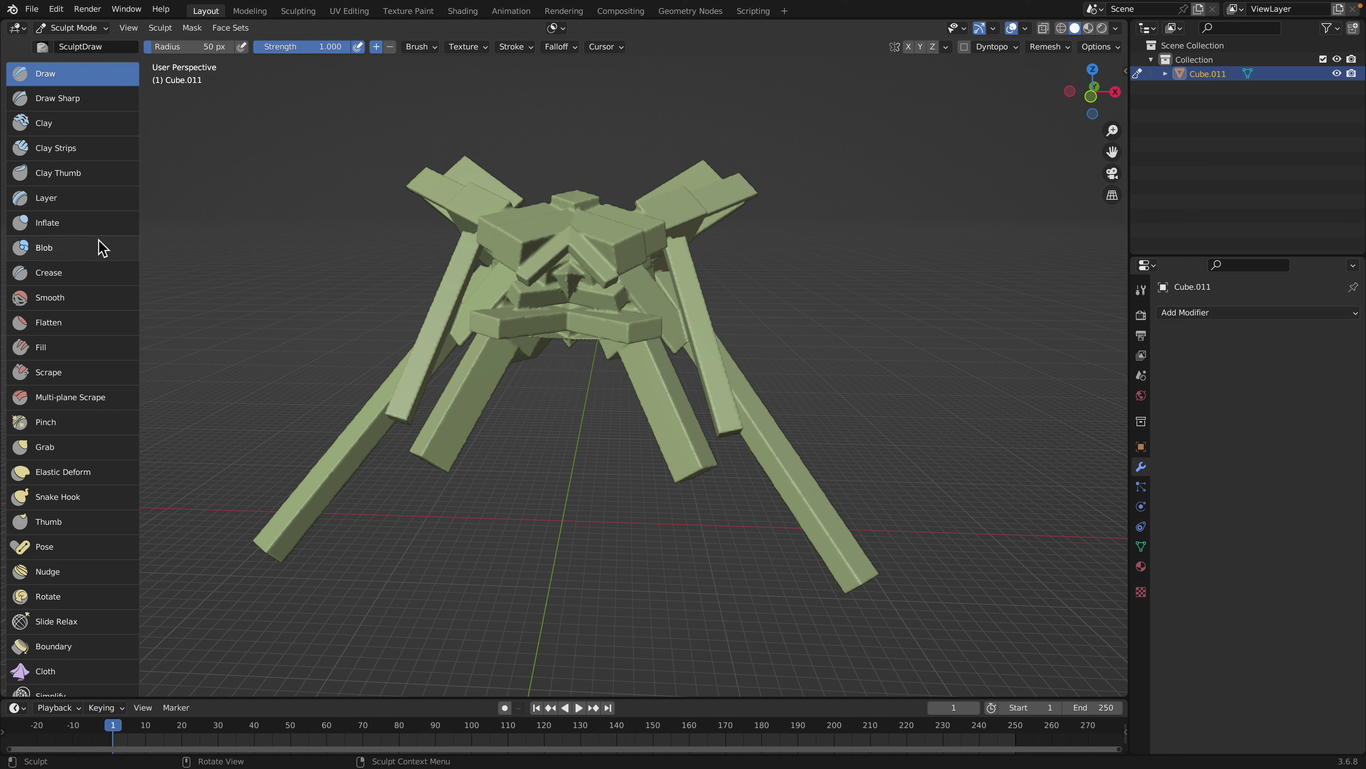
scroll(77, 429, down, 10)
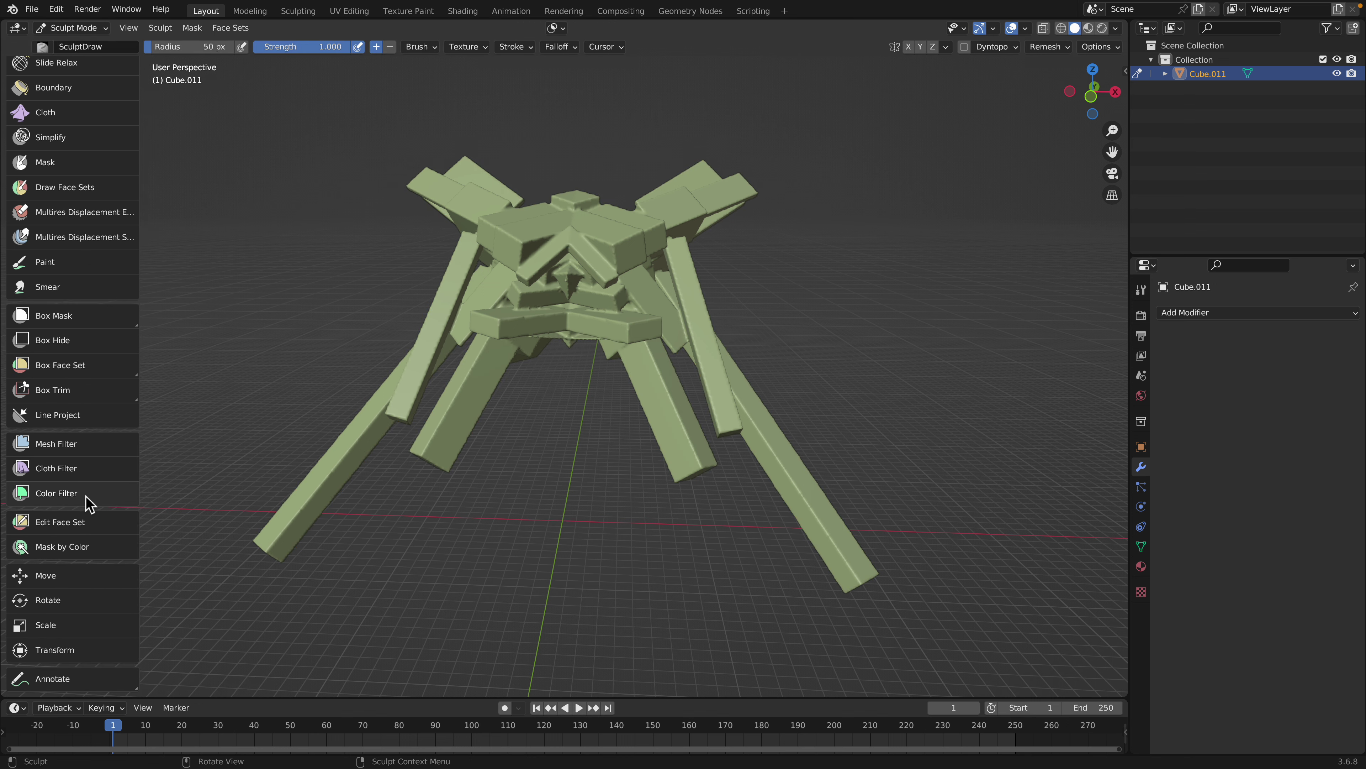
click(80, 467)
click(110, 47)
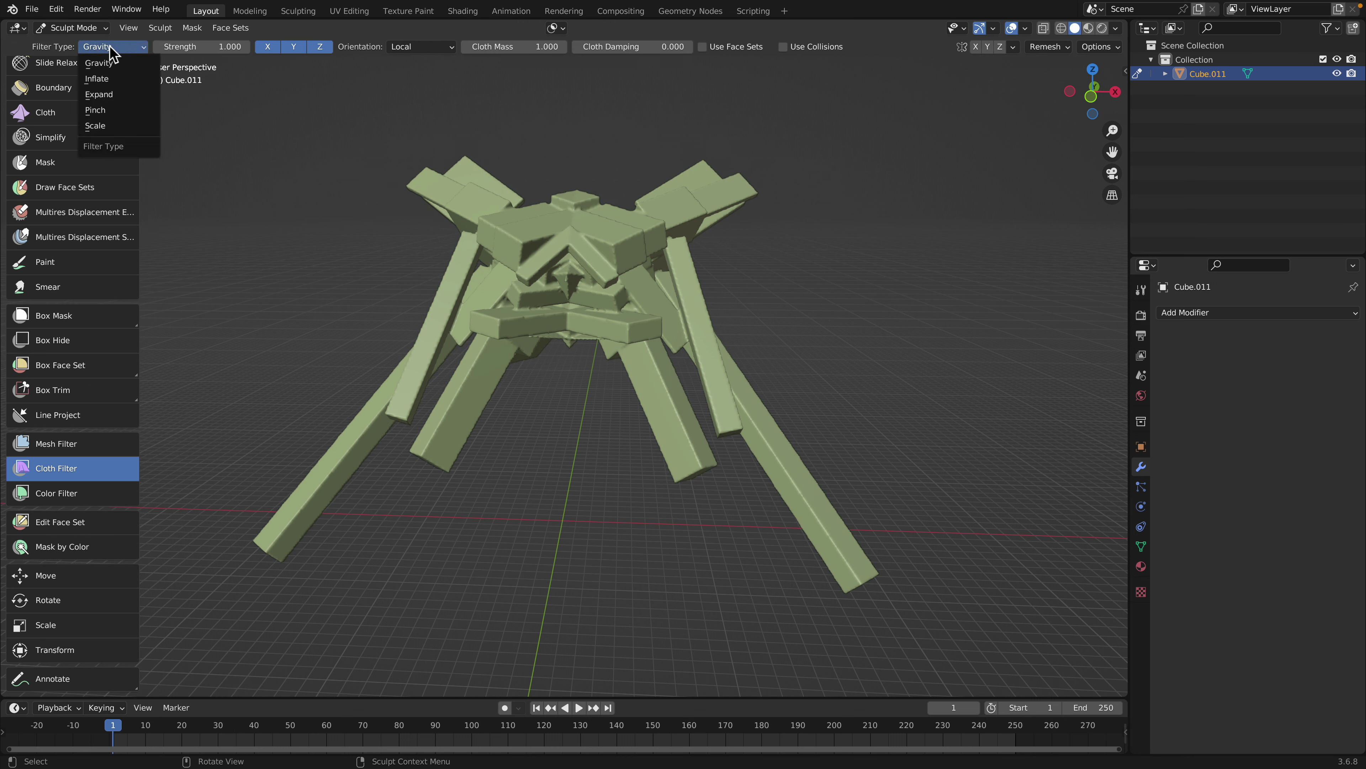
click(110, 79)
drag(605, 289, 752, 307)
middle_drag(753, 307, 695, 274)
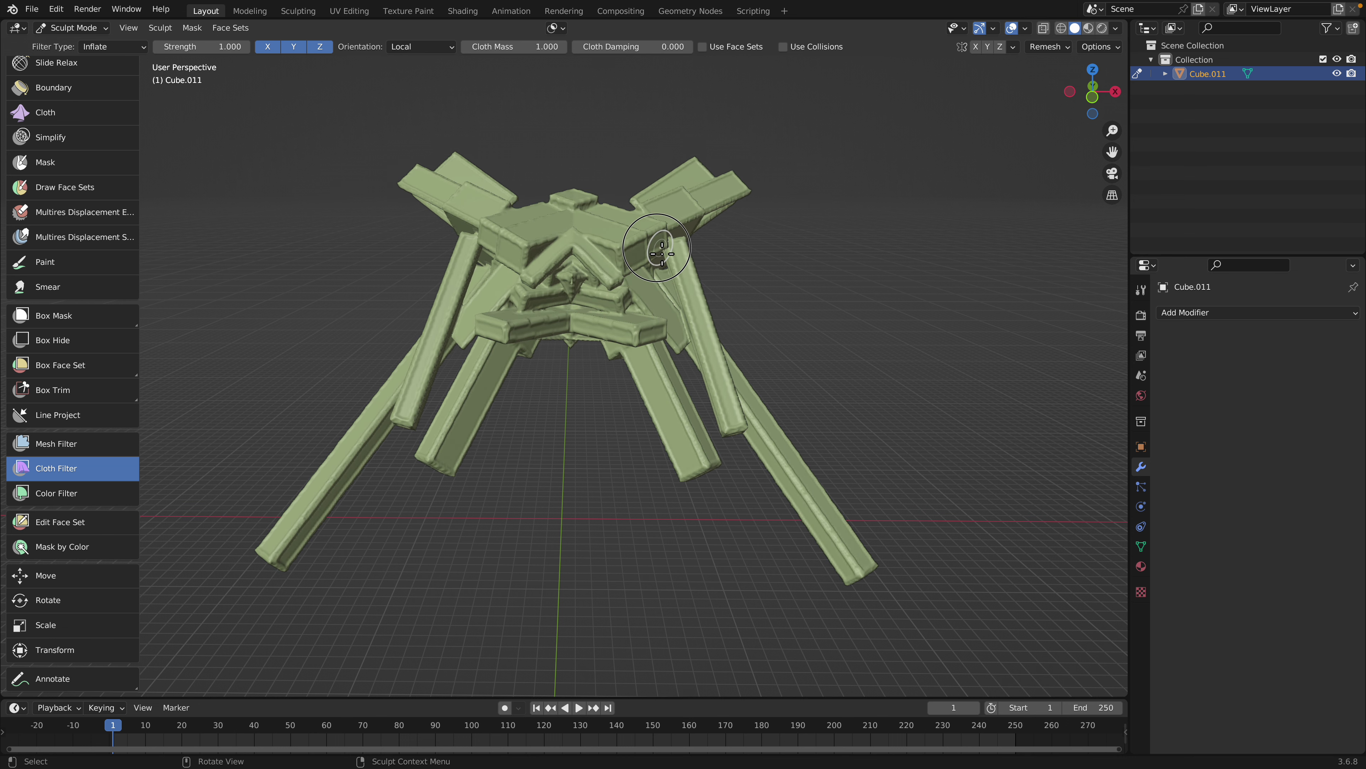
middle_drag(656, 251, 573, 223)
click(71, 28)
click(63, 40)
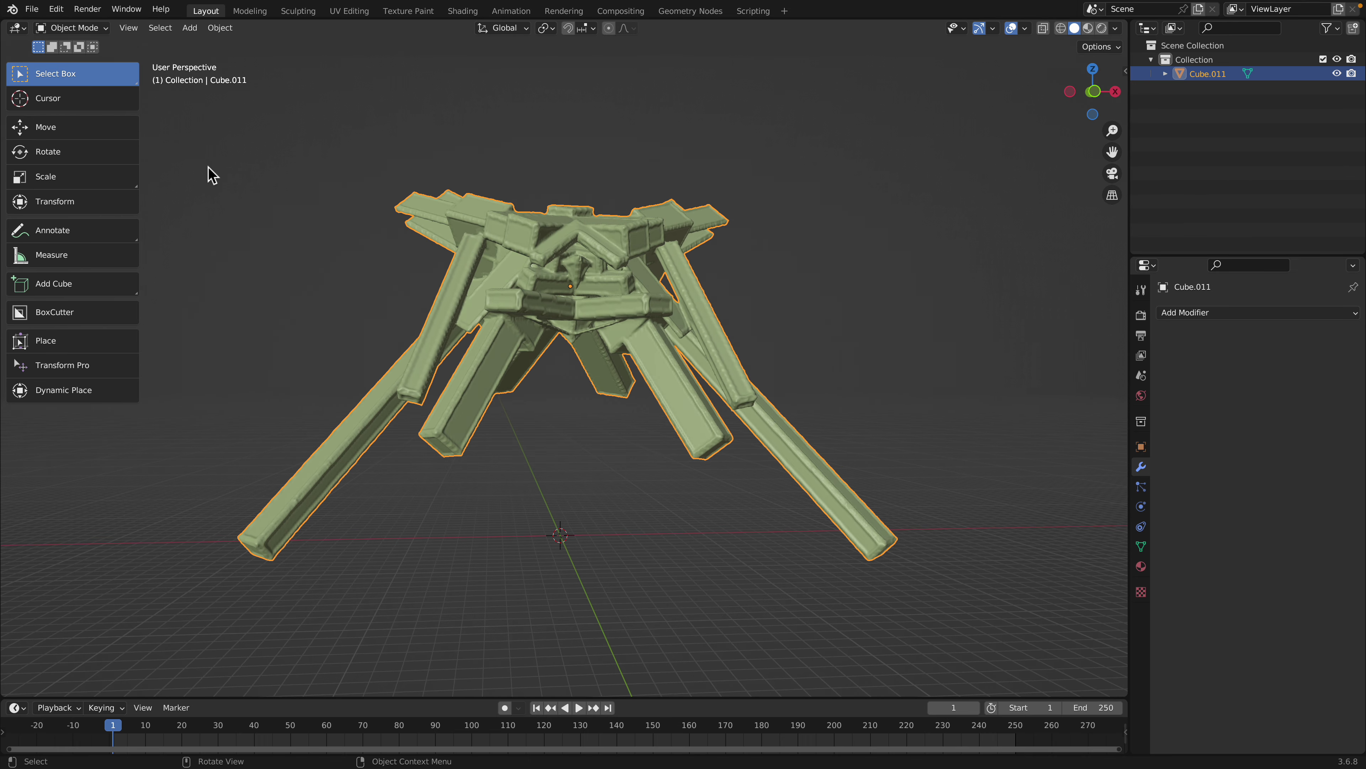
Narrow the tool shelf, frame the model in the front orthographic view, deselect it, and save the file
drag(140, 136, 106, 136)
middle_drag(472, 221, 454, 216)
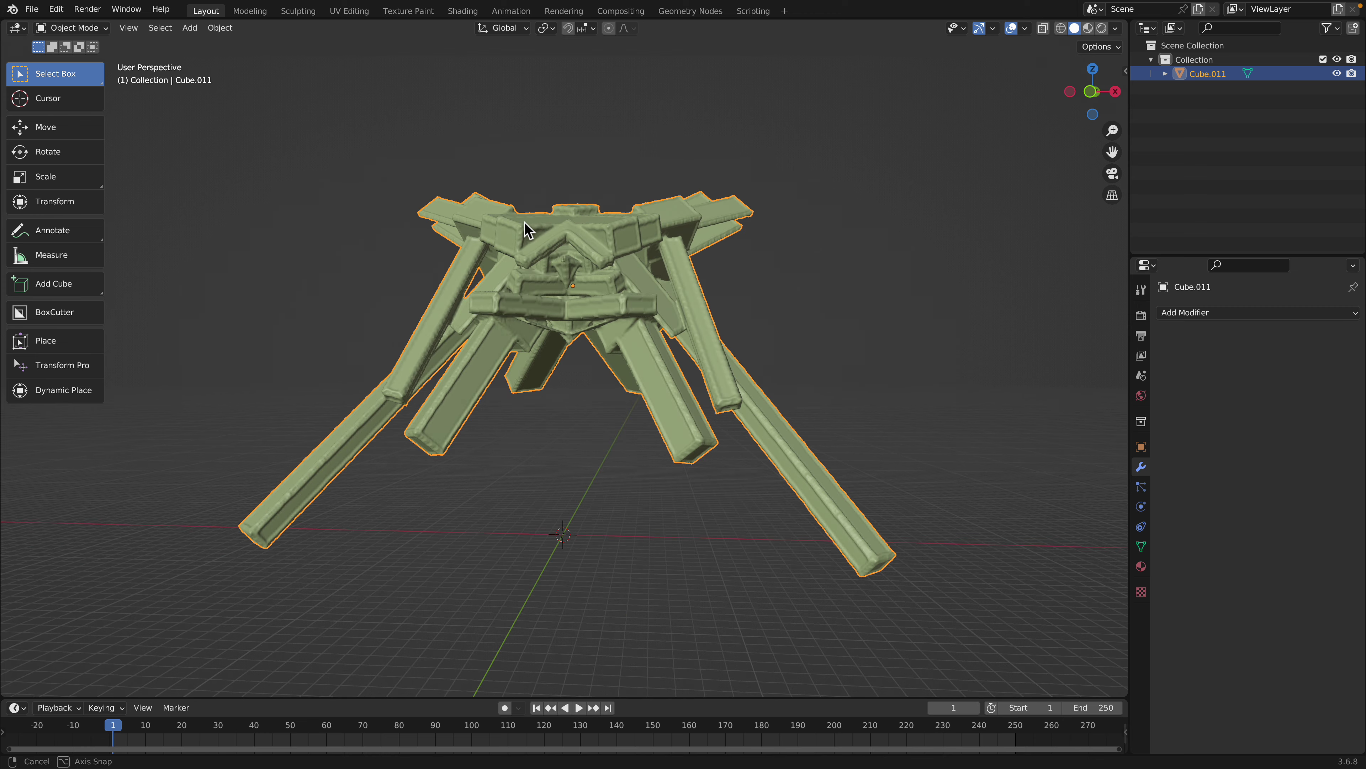
click(1092, 96)
shift+middle_drag(688, 262, 694, 283)
scroll(775, 282, up, 1)
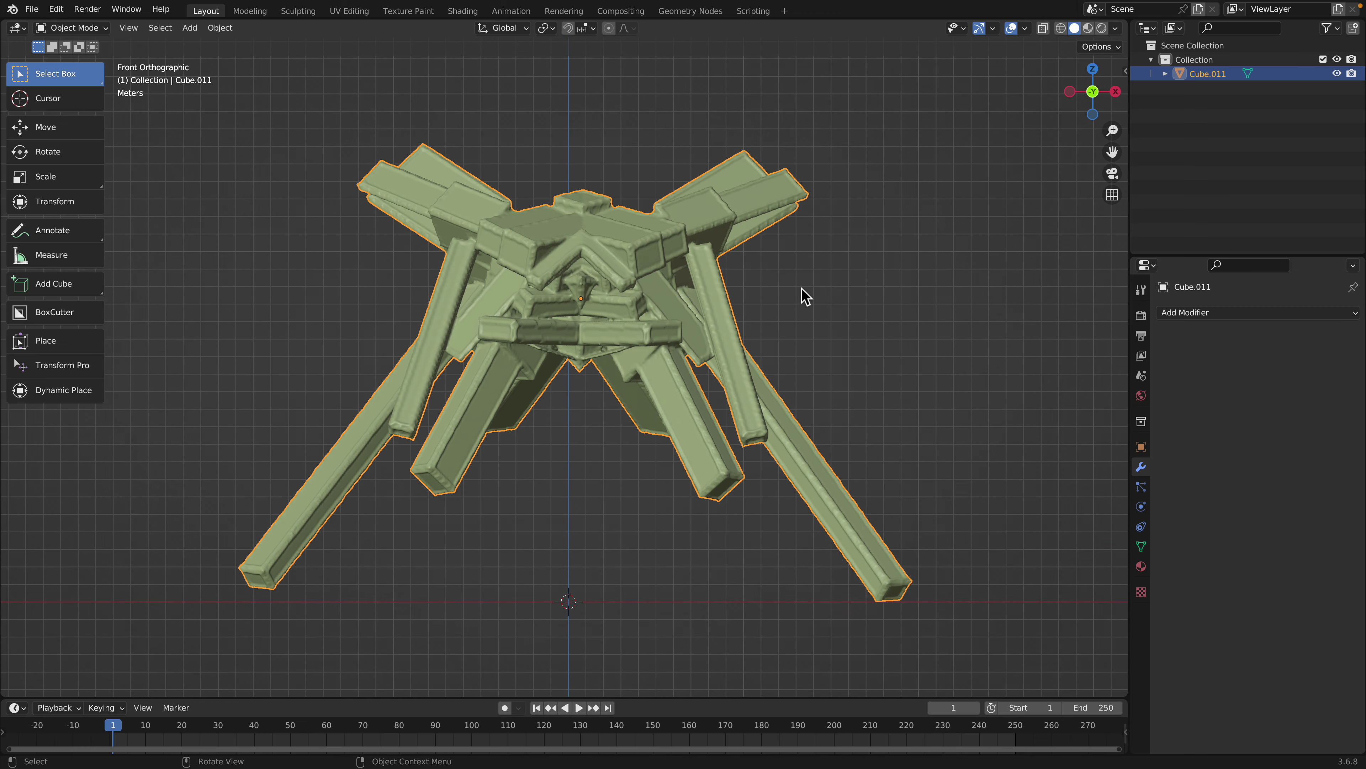
scroll(839, 290, down, 2)
click(865, 292)
key(ctrl+s)
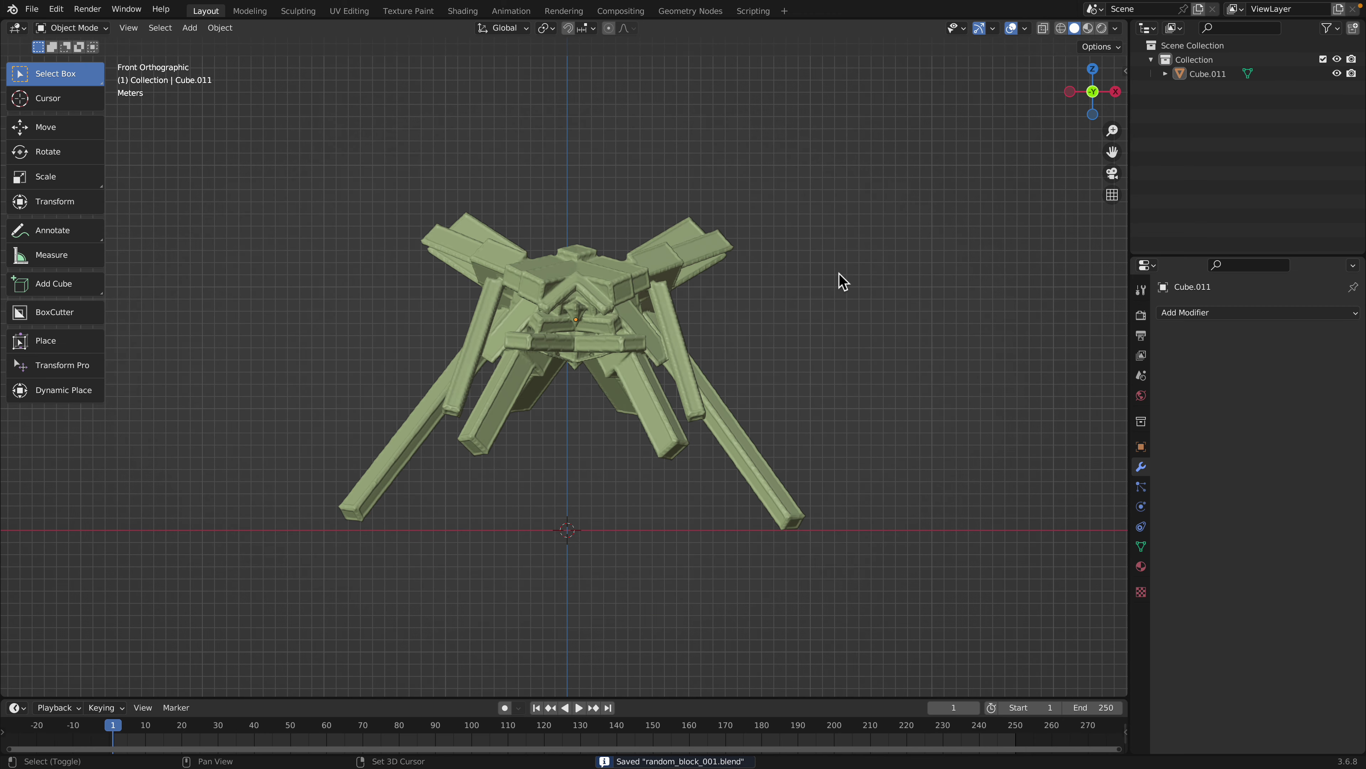
Add a camera and align it to the current front view of the model
key(shift+a)
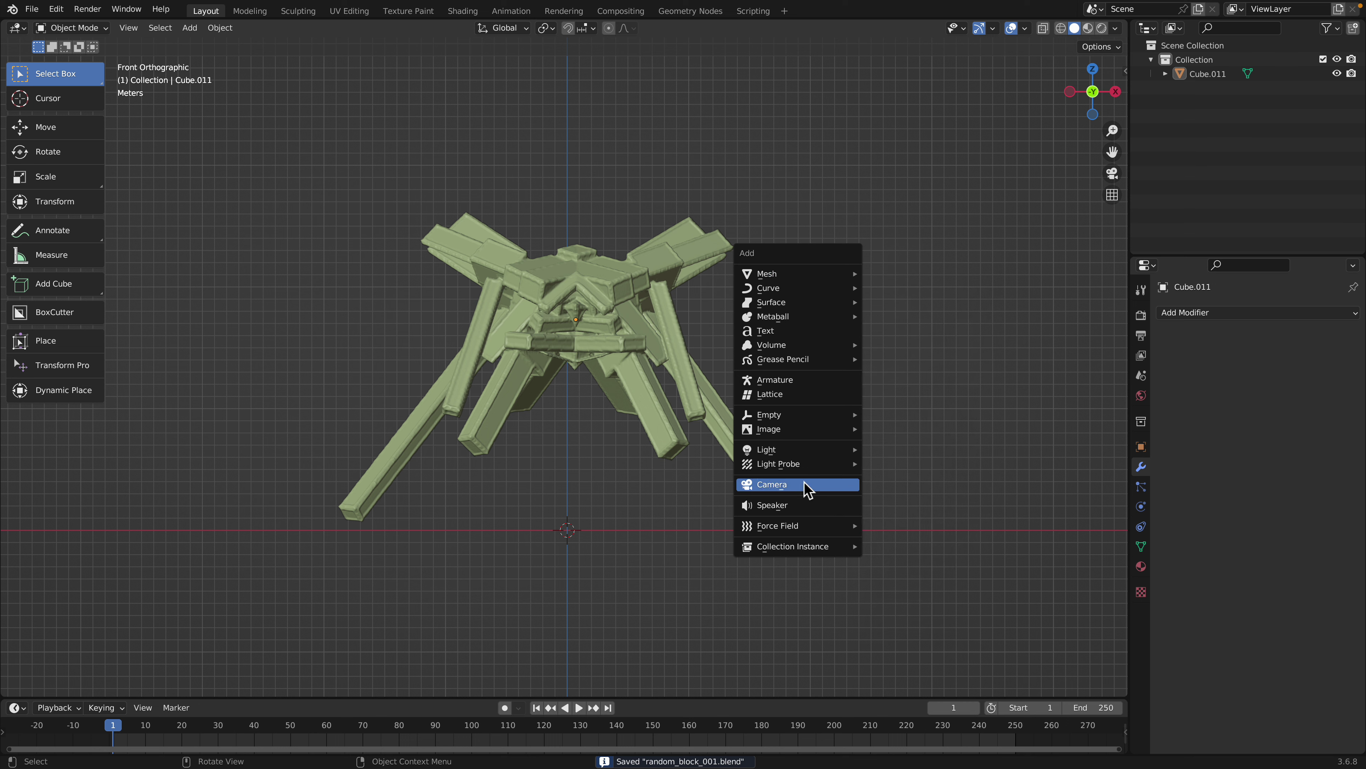
click(807, 485)
click(129, 28)
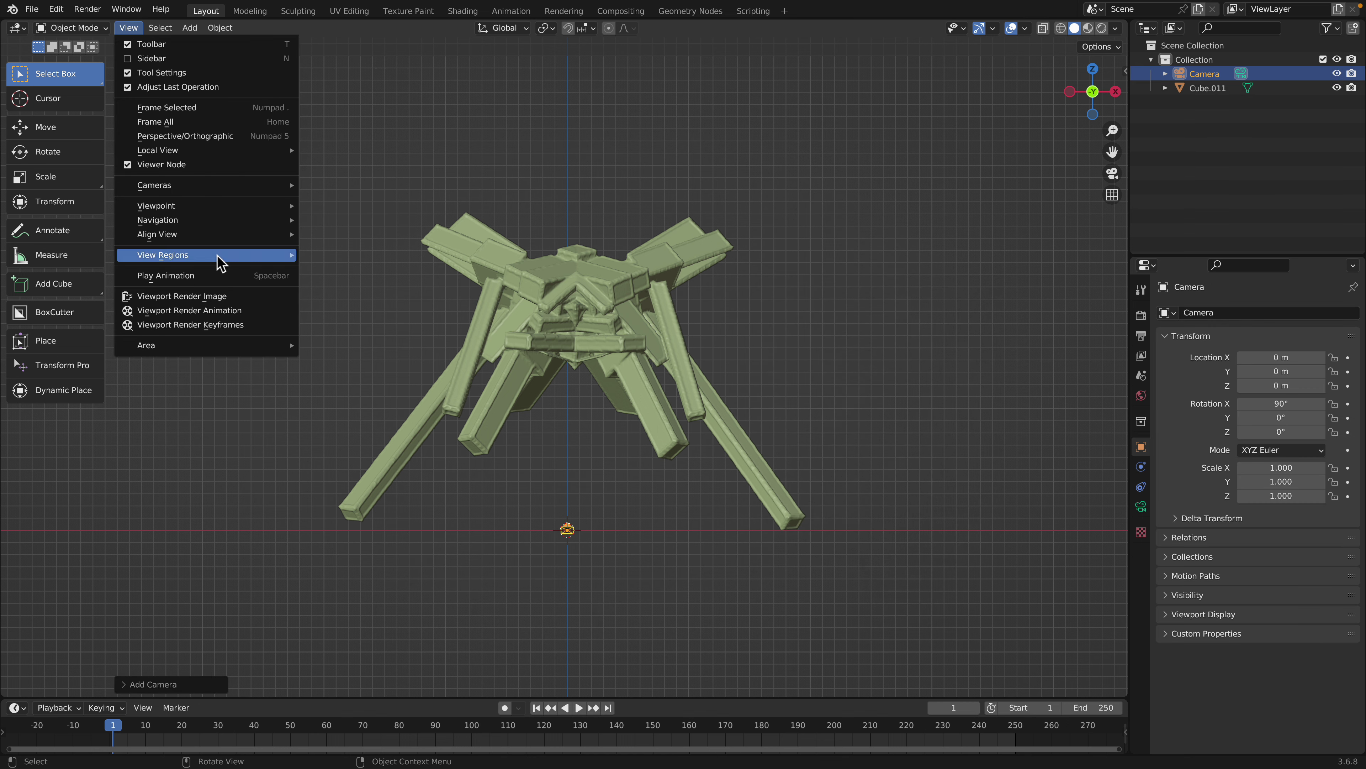
mouse_move(213, 234)
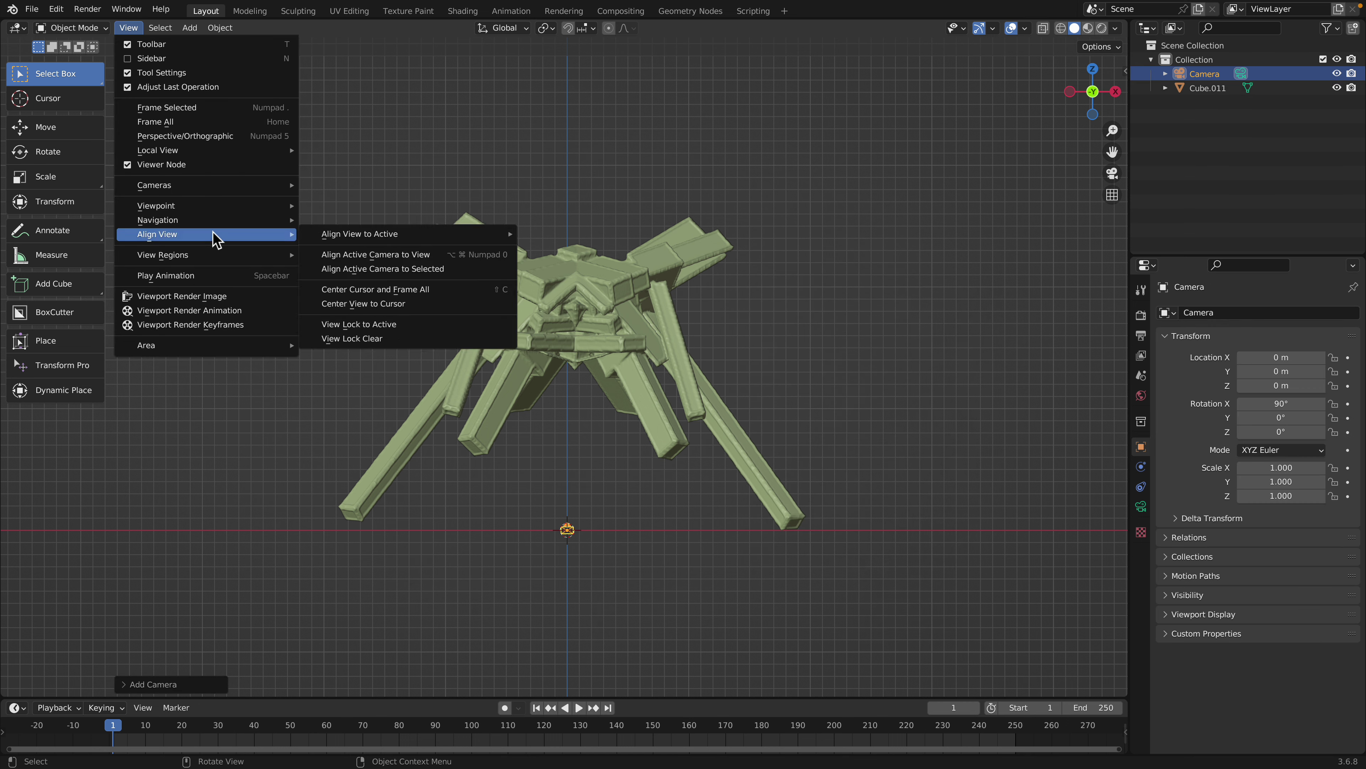
click(396, 255)
Set the render engine to Cycles
click(1141, 315)
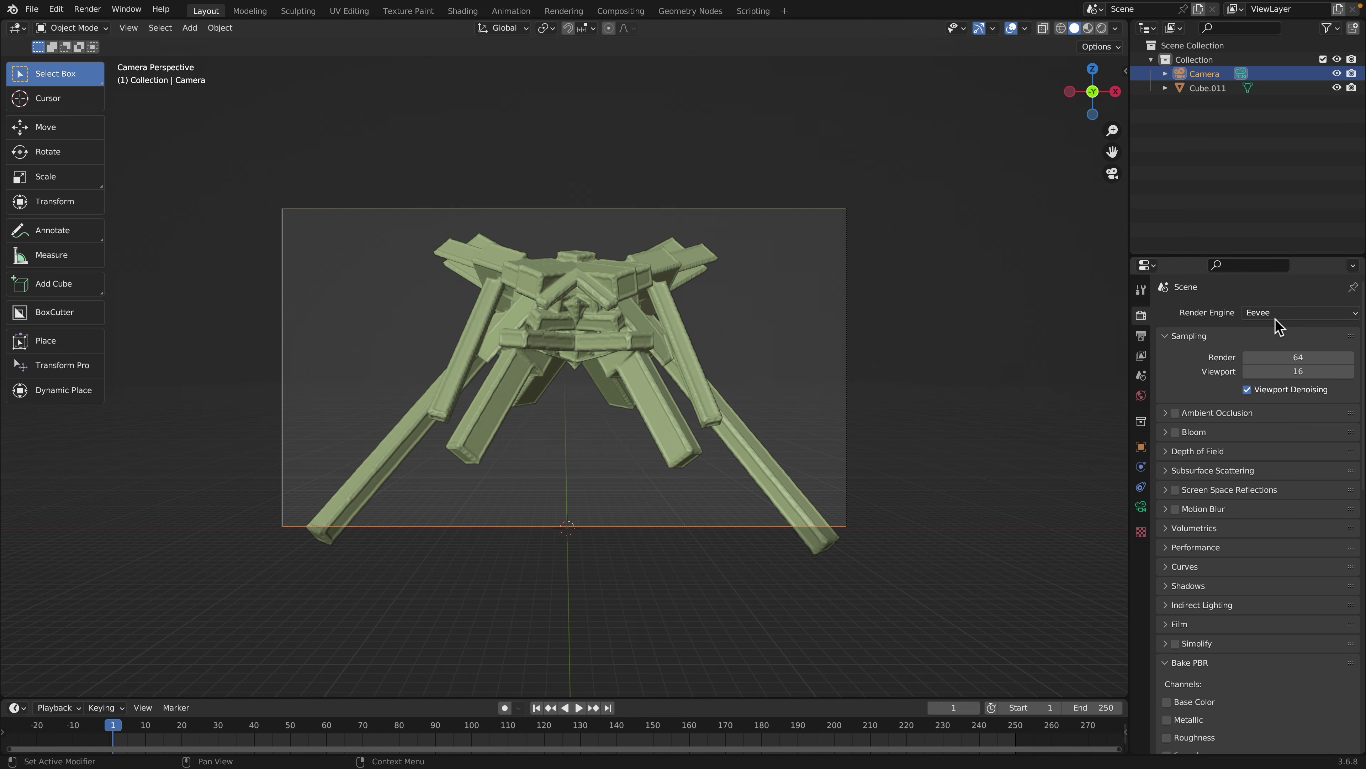
click(1275, 318)
click(1274, 366)
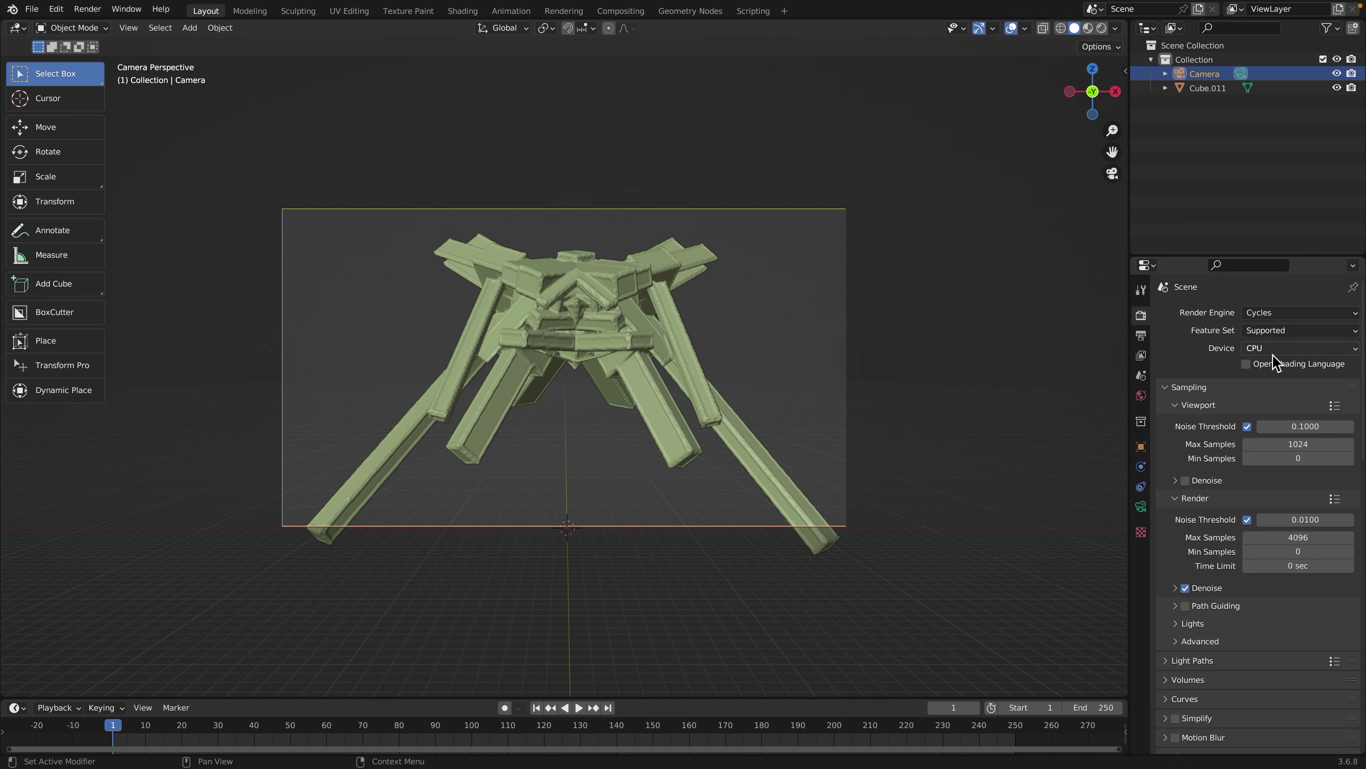
Set the output resolution to 1024 × 1024 px
click(1141, 335)
click(1301, 332)
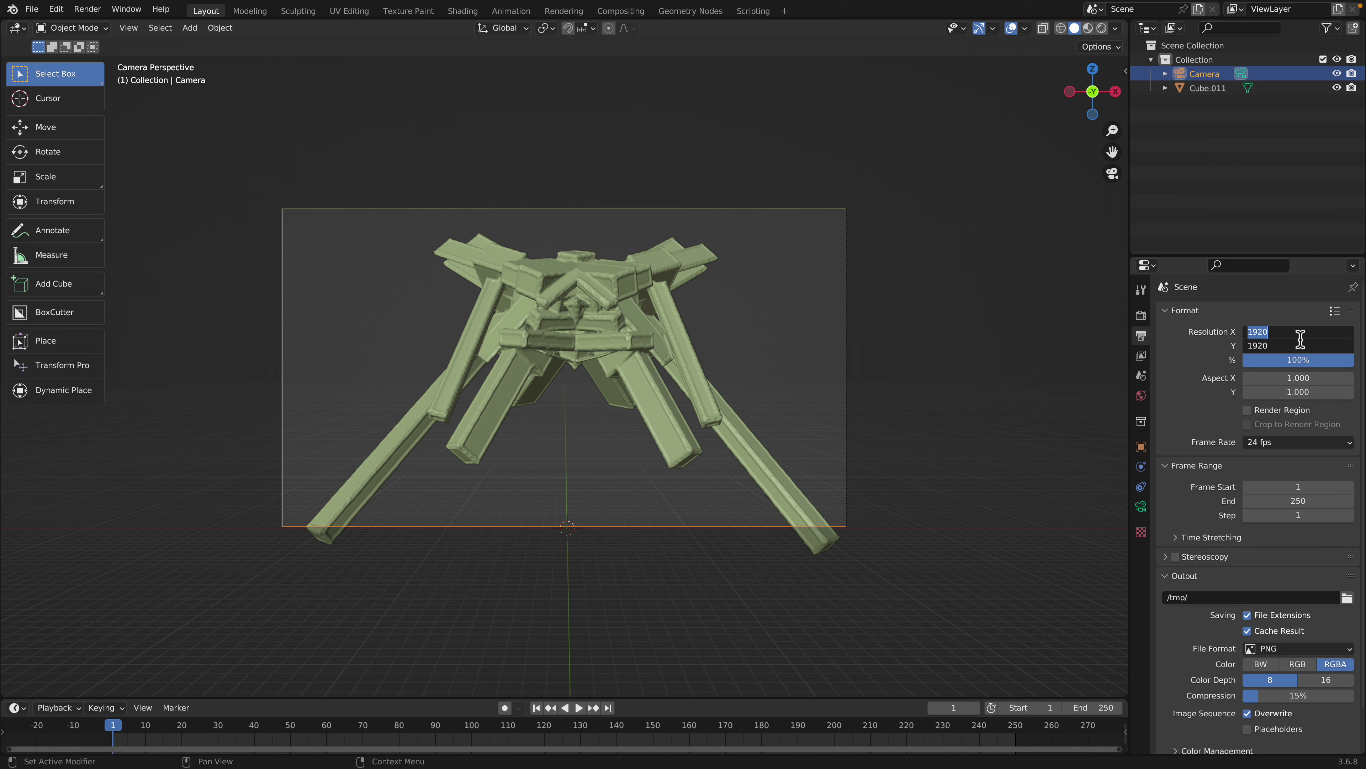
text(1024)
key(Return)
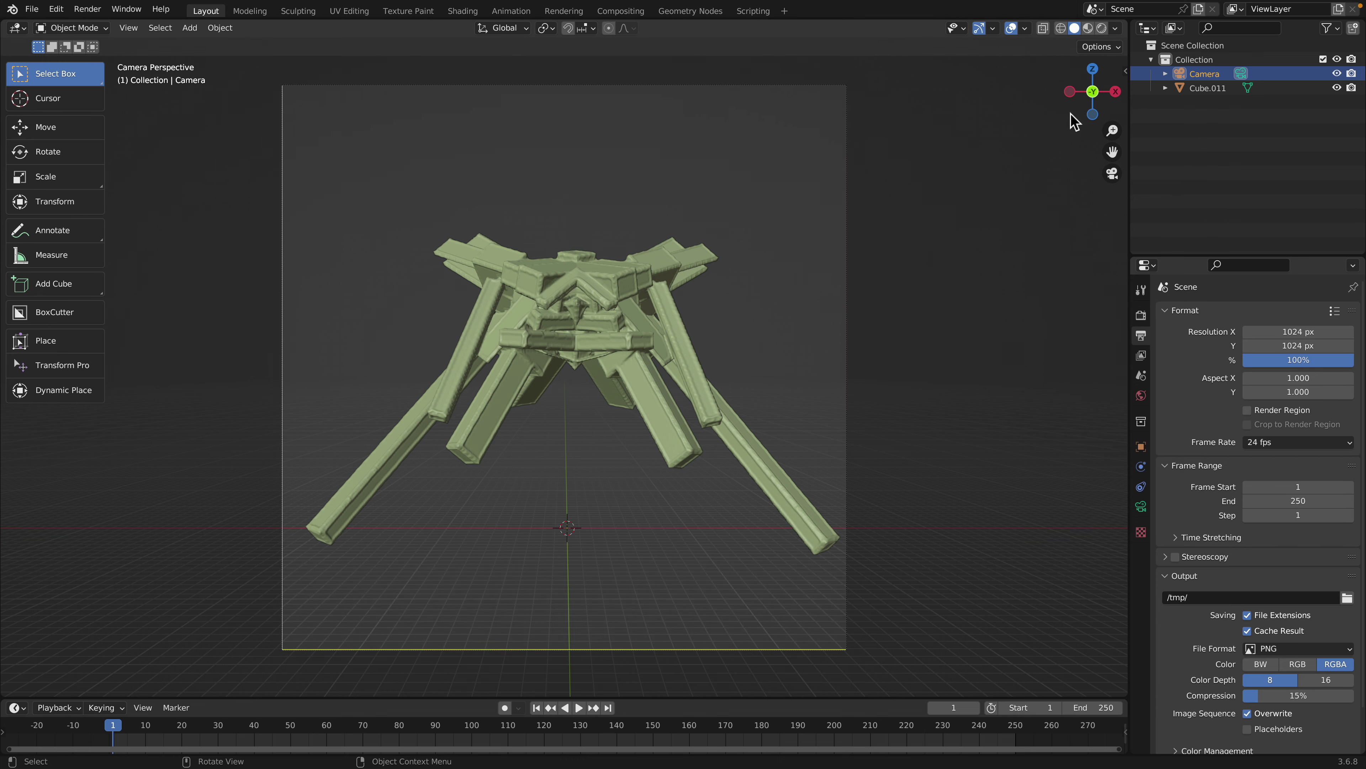
Check the model from the back, deselect the camera, and return to the camera view
click(1093, 93)
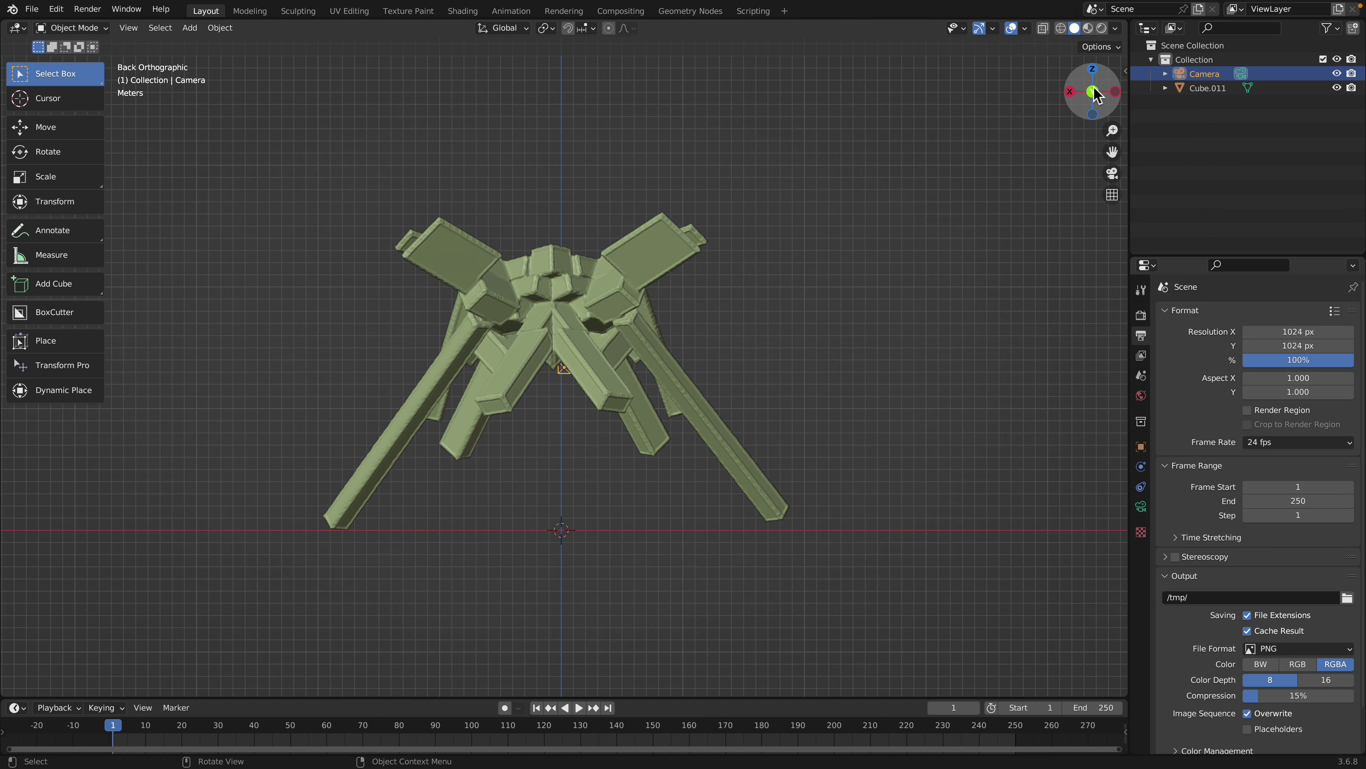
click(707, 336)
key(KP_0)
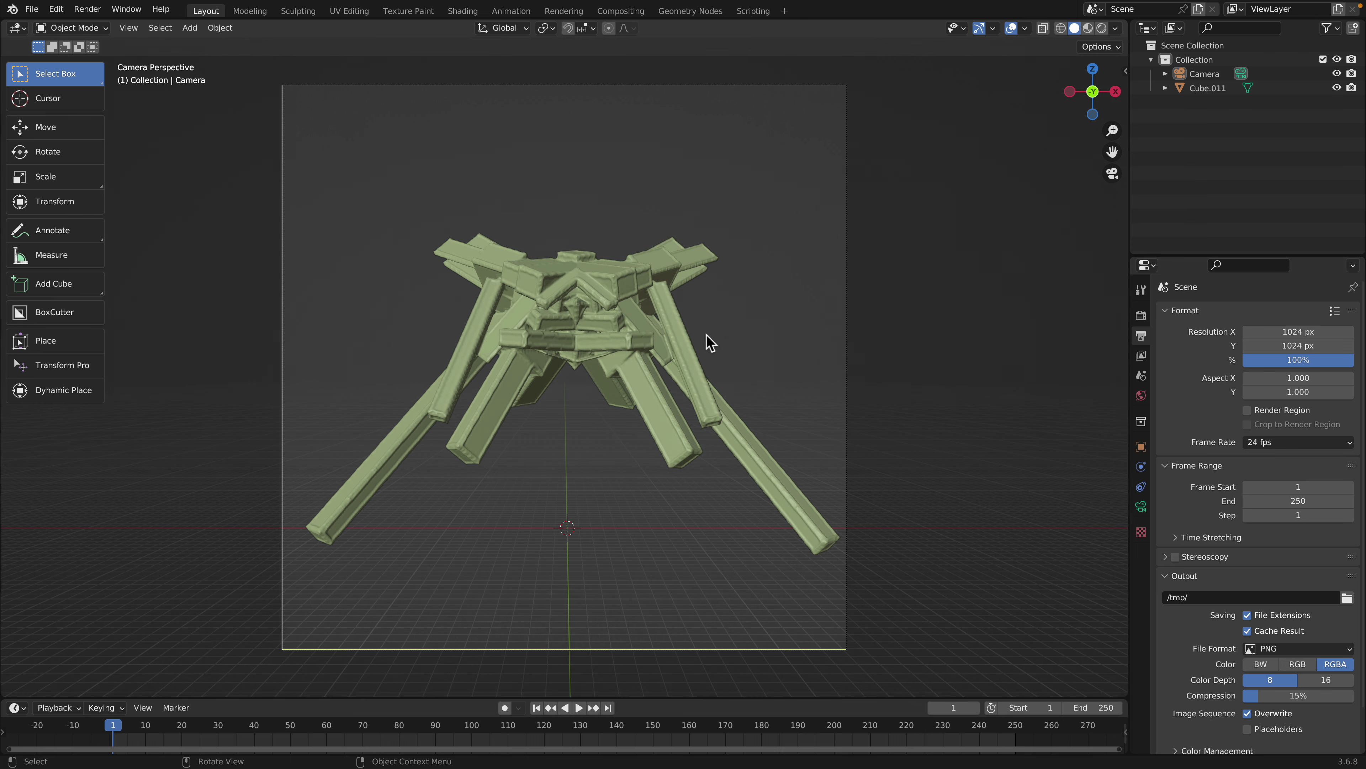
Save the file and enable the Z data pass for the view layer
key(ctrl+s)
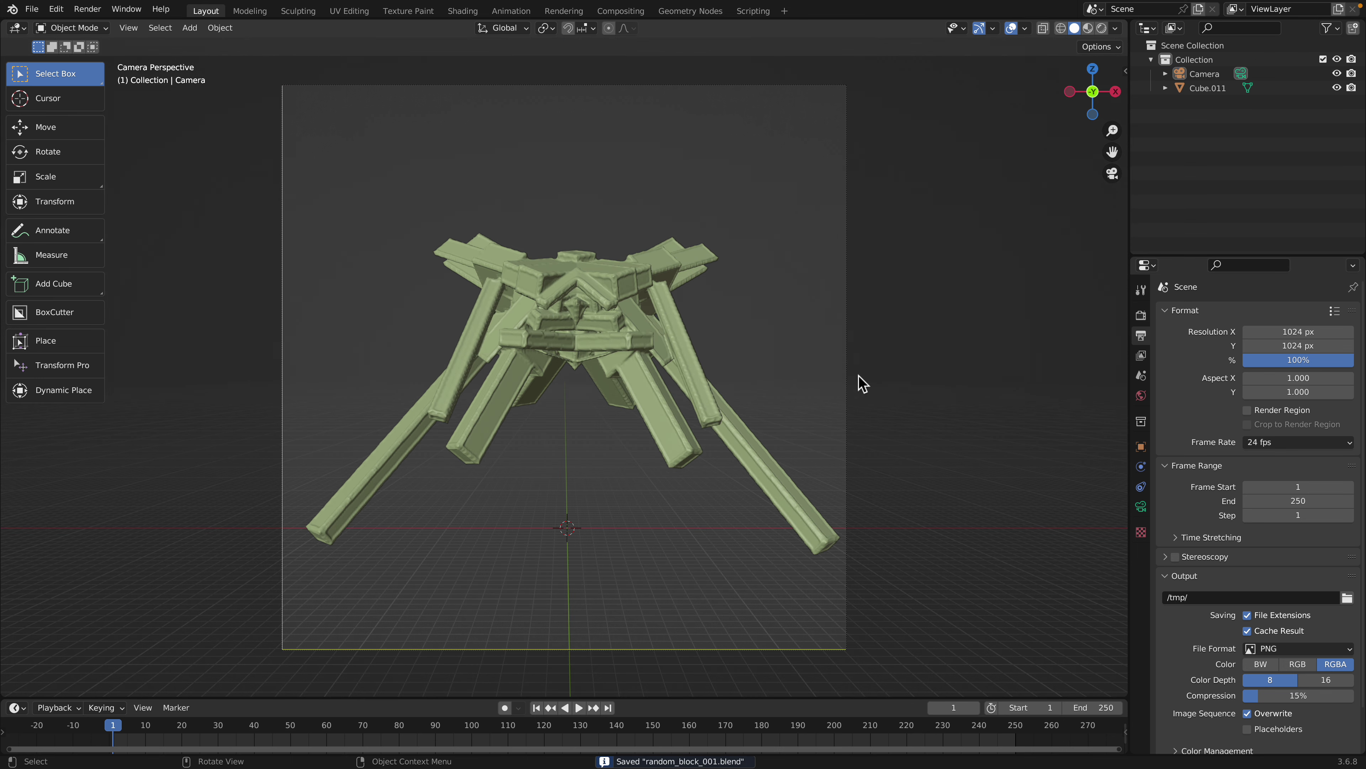
click(1141, 506)
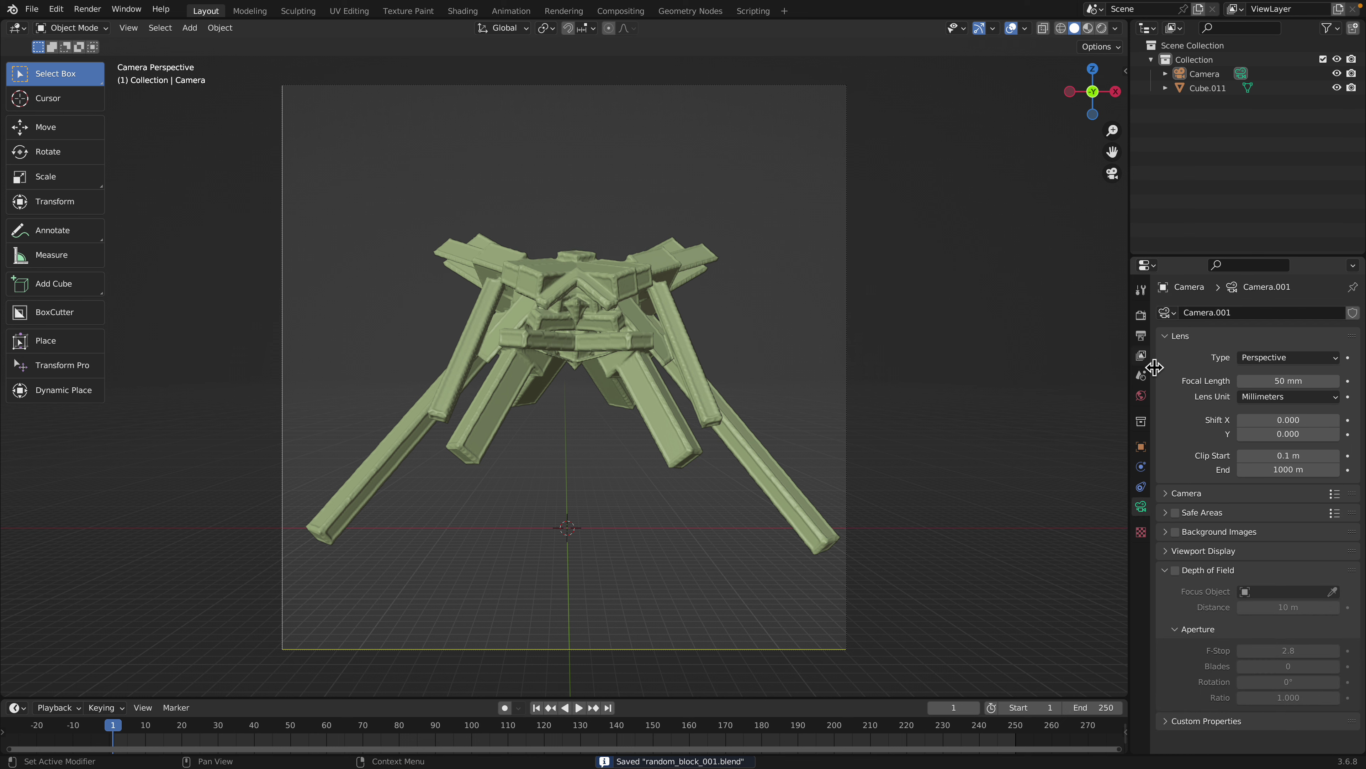
click(1141, 335)
click(1141, 315)
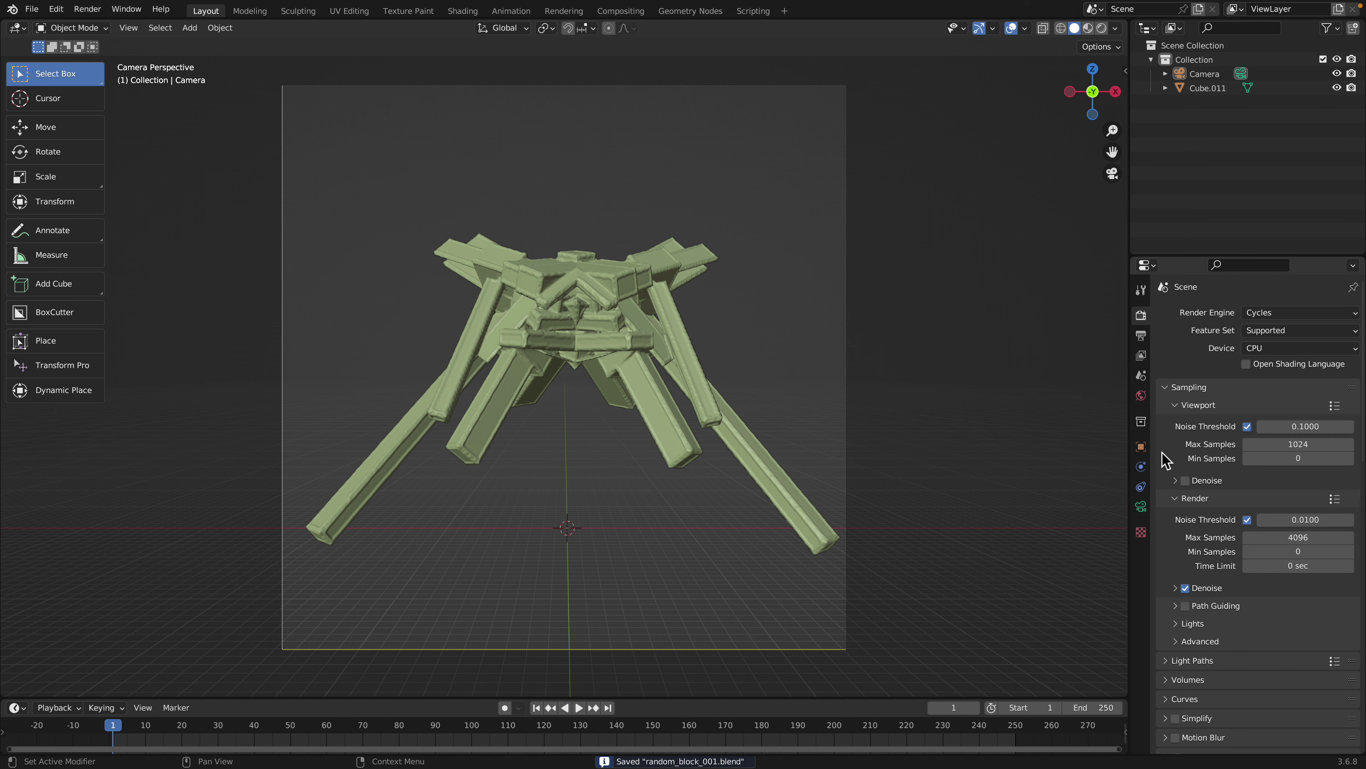
scroll(1165, 460, down, 12)
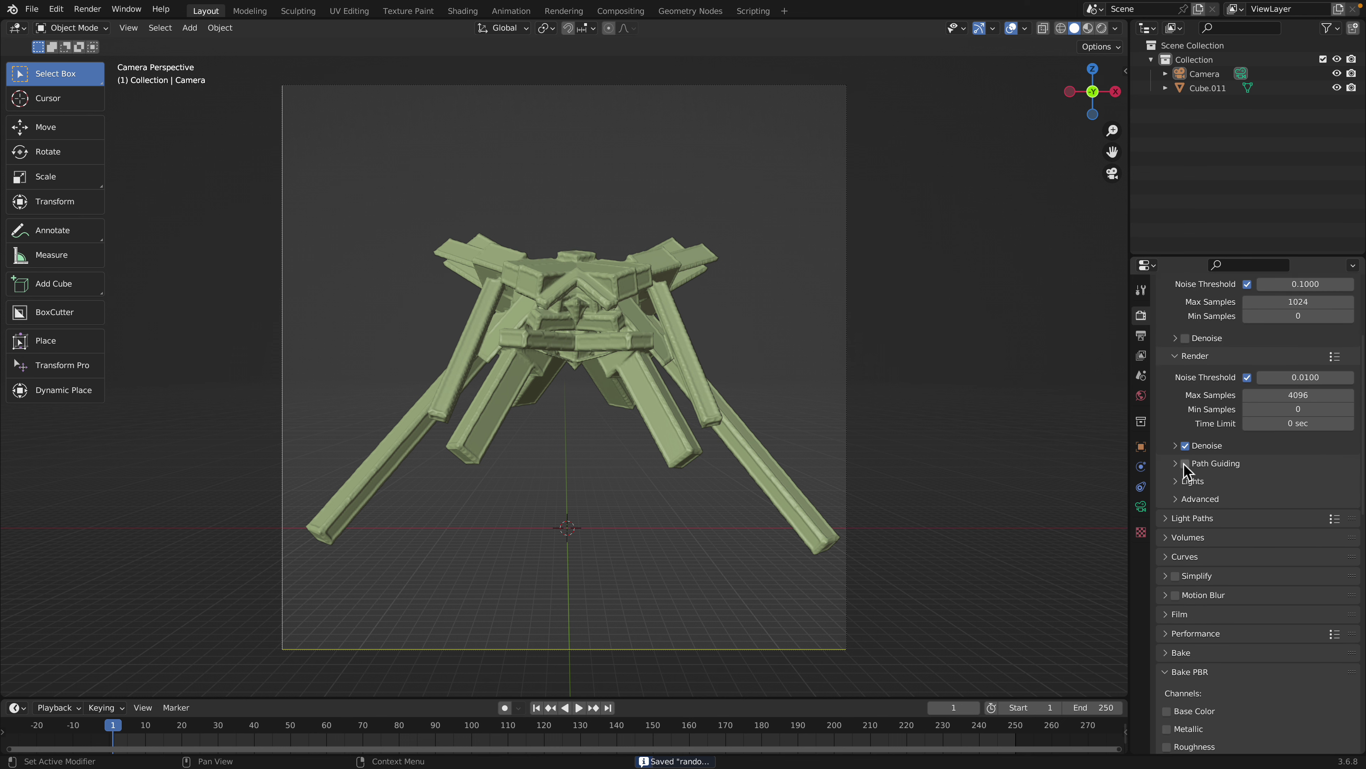
click(1143, 337)
click(1144, 355)
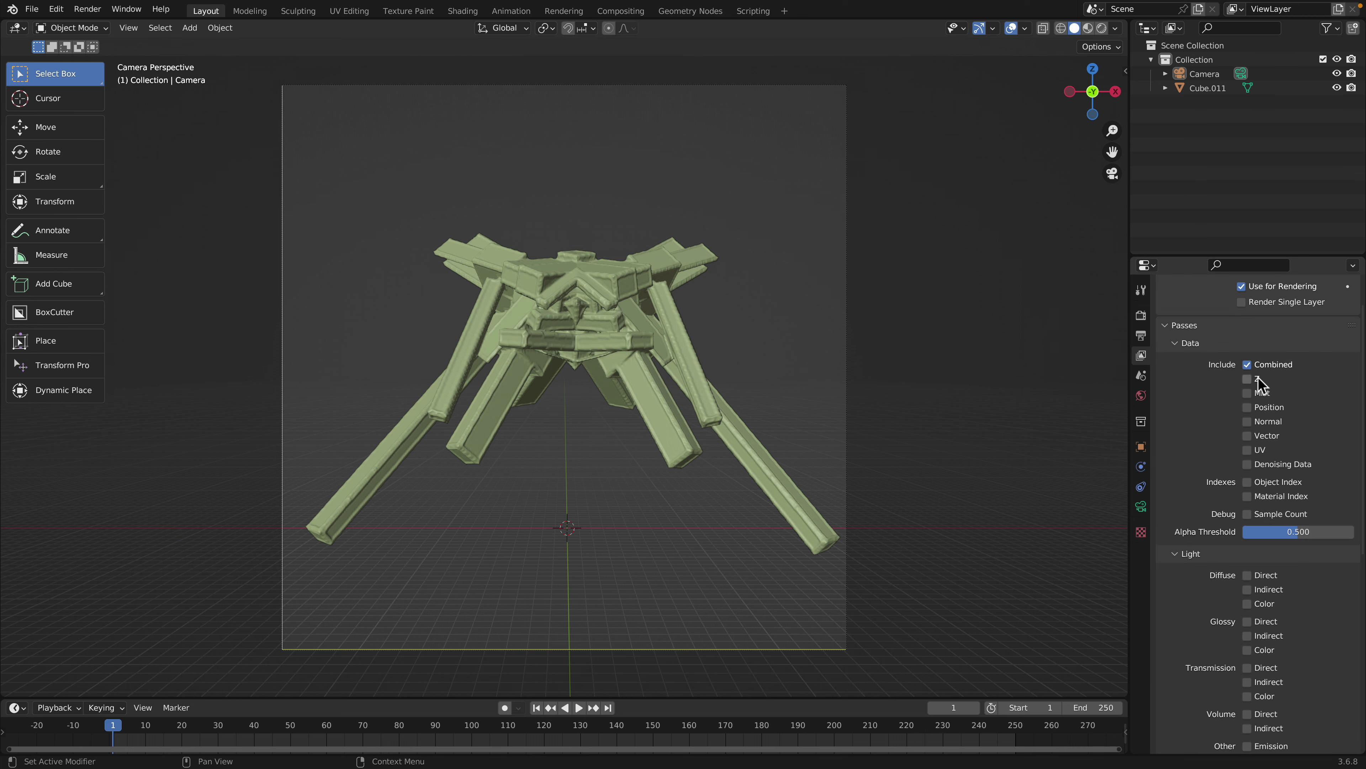
Split the 3D viewport horizontally, turn the upper area into a Compositor, and enable the use of nodes
drag(1128, 29, 1127, 414)
click(17, 28)
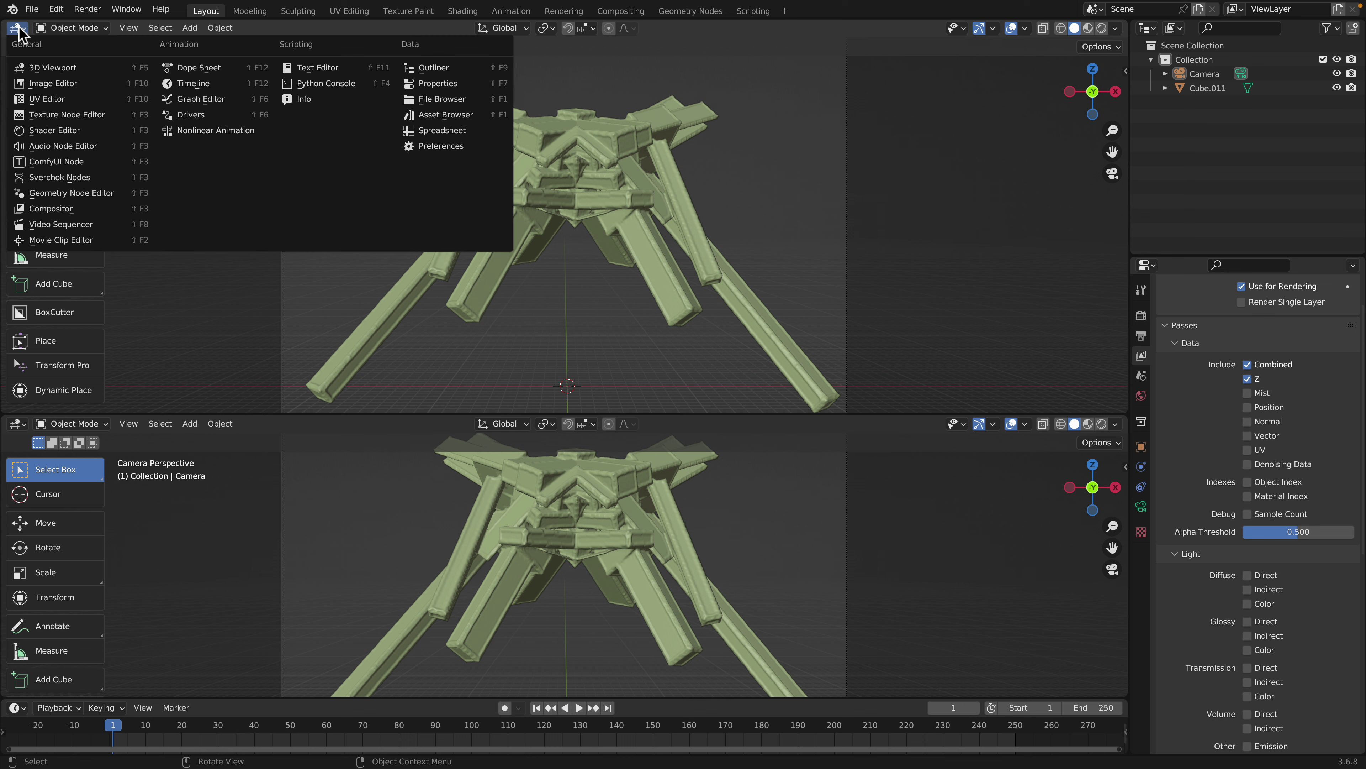
click(70, 209)
click(179, 29)
scroll(320, 146, up, 6)
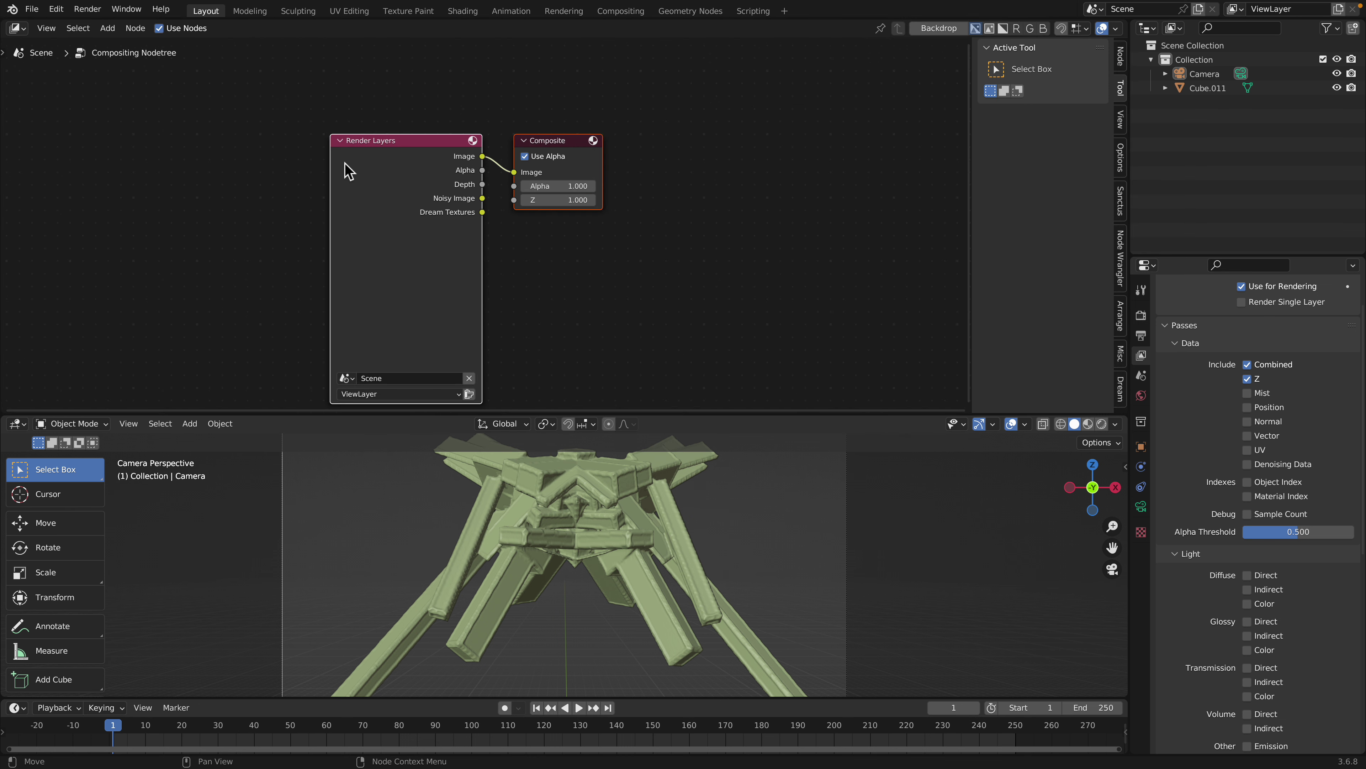
Space the Composite node away from Render Layers and connect the Depth output to the Composite Image input
drag(422, 98, 775, 110)
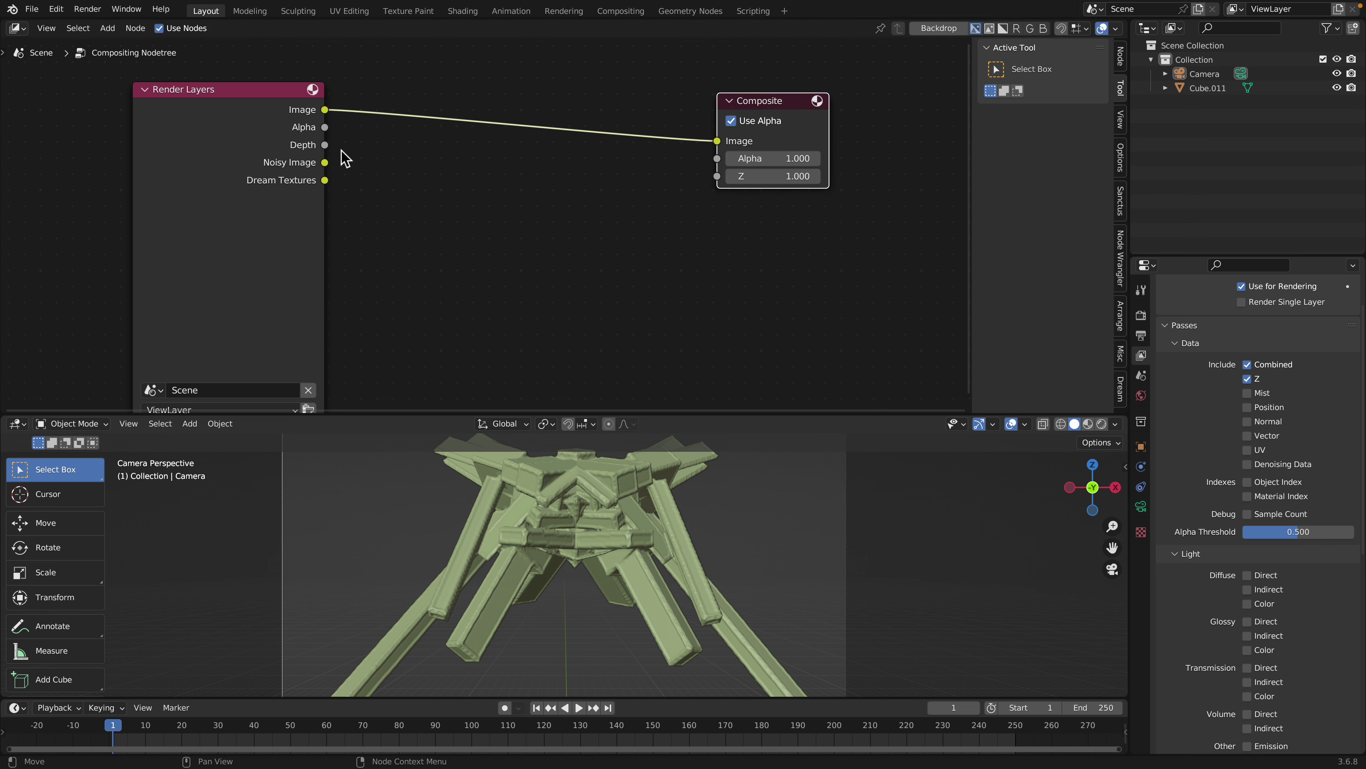
drag(327, 145, 717, 142)
drag(755, 100, 759, 84)
Insert a Normalize node on the link between the Render Layers Depth output and the Composite node
key(shift+a)
click(690, 238)
click(640, 234)
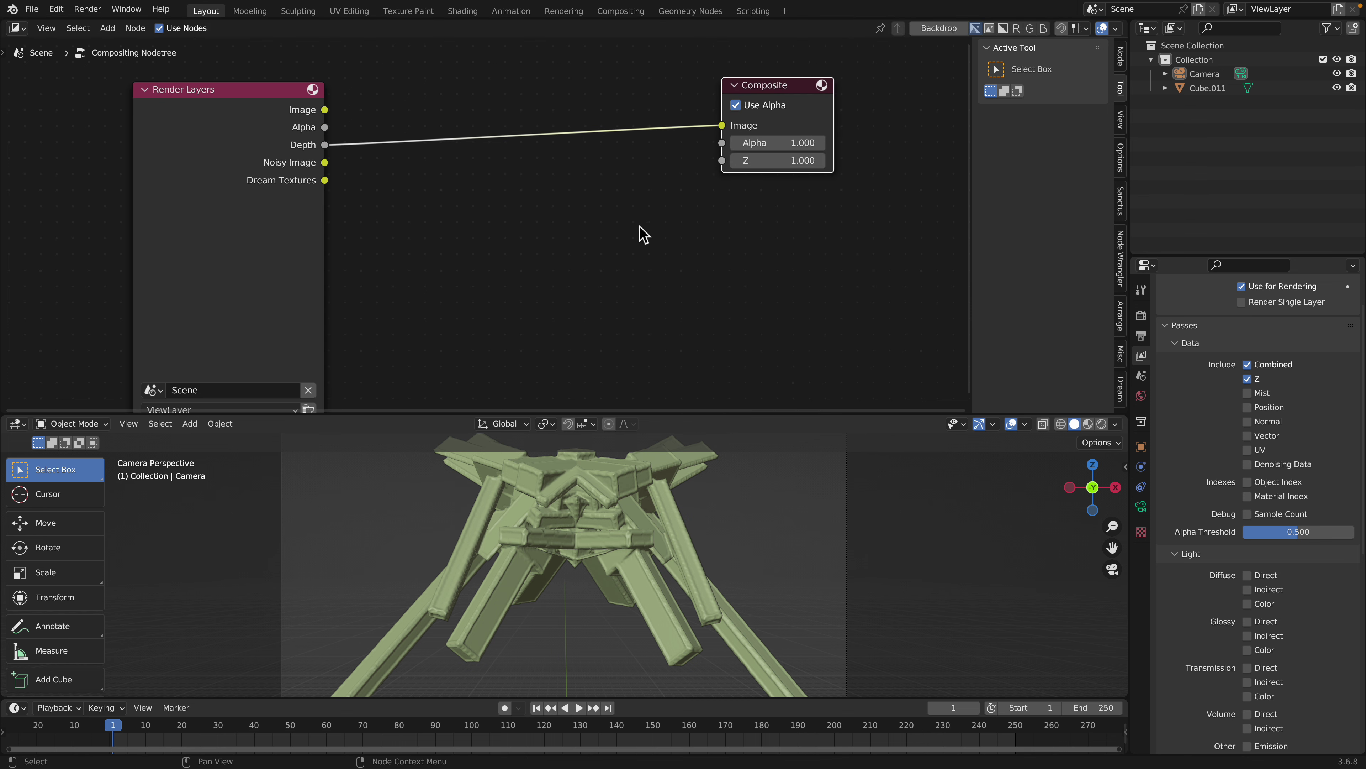
key(shift+a)
click(640, 230)
text(nomr)
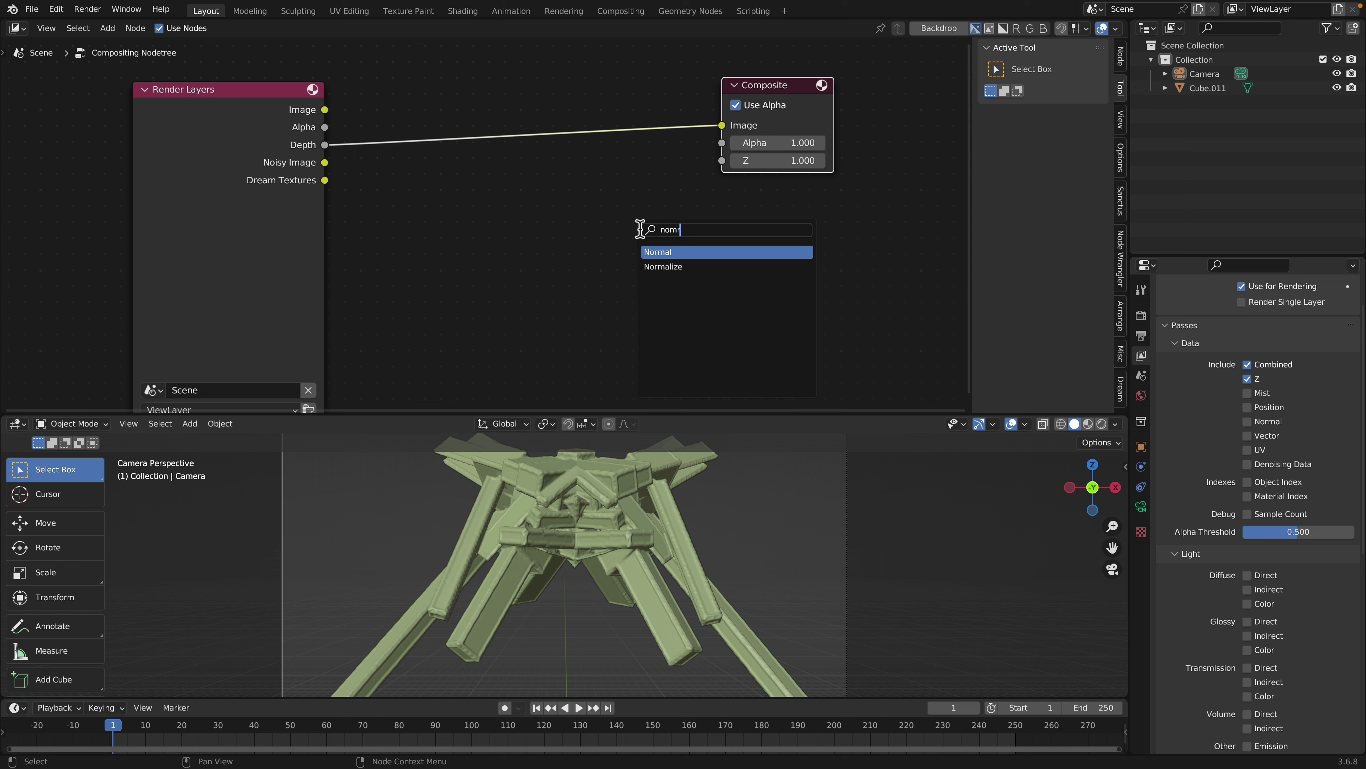
key(Down)
key(Return)
click(557, 129)
Insert an Invert Color node between the Depth output and the Normalize node, and save the file
key(shift+a)
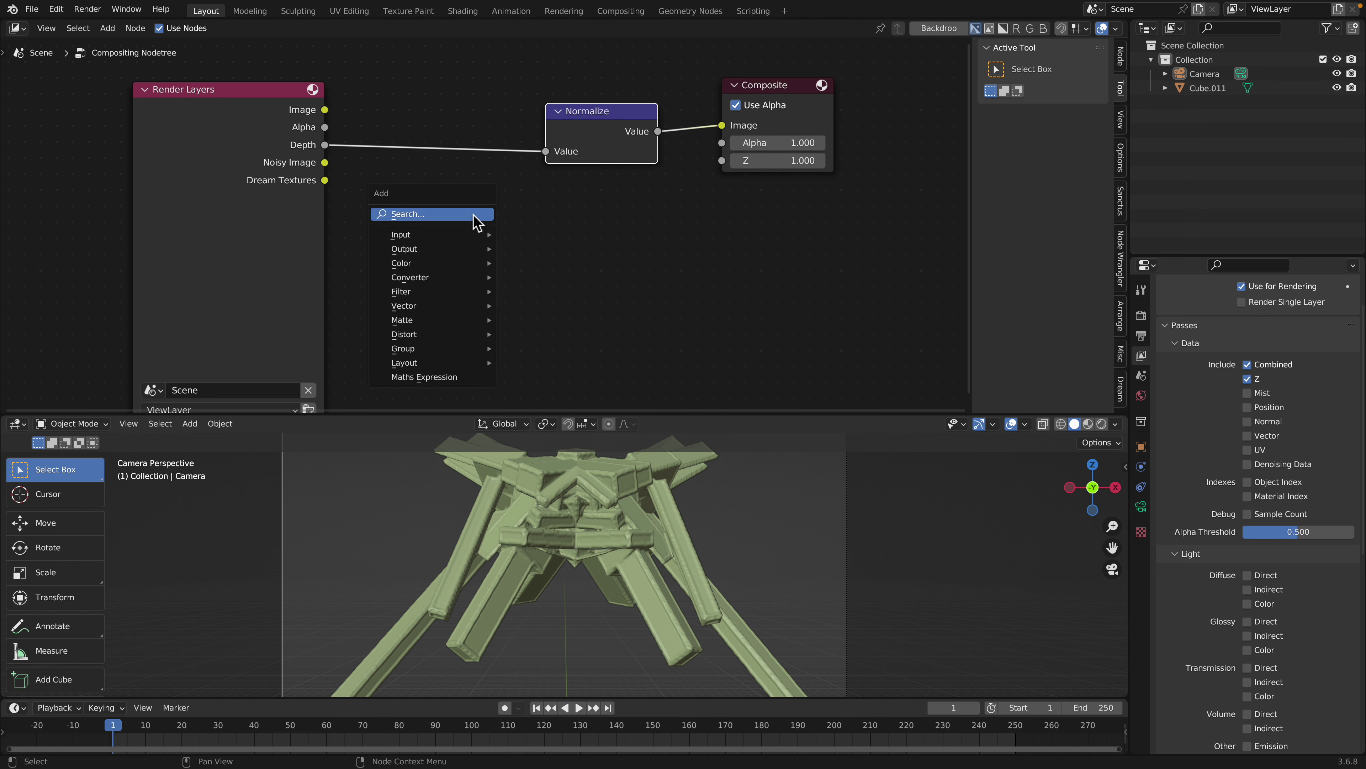
click(473, 214)
text(inver)
key(Return)
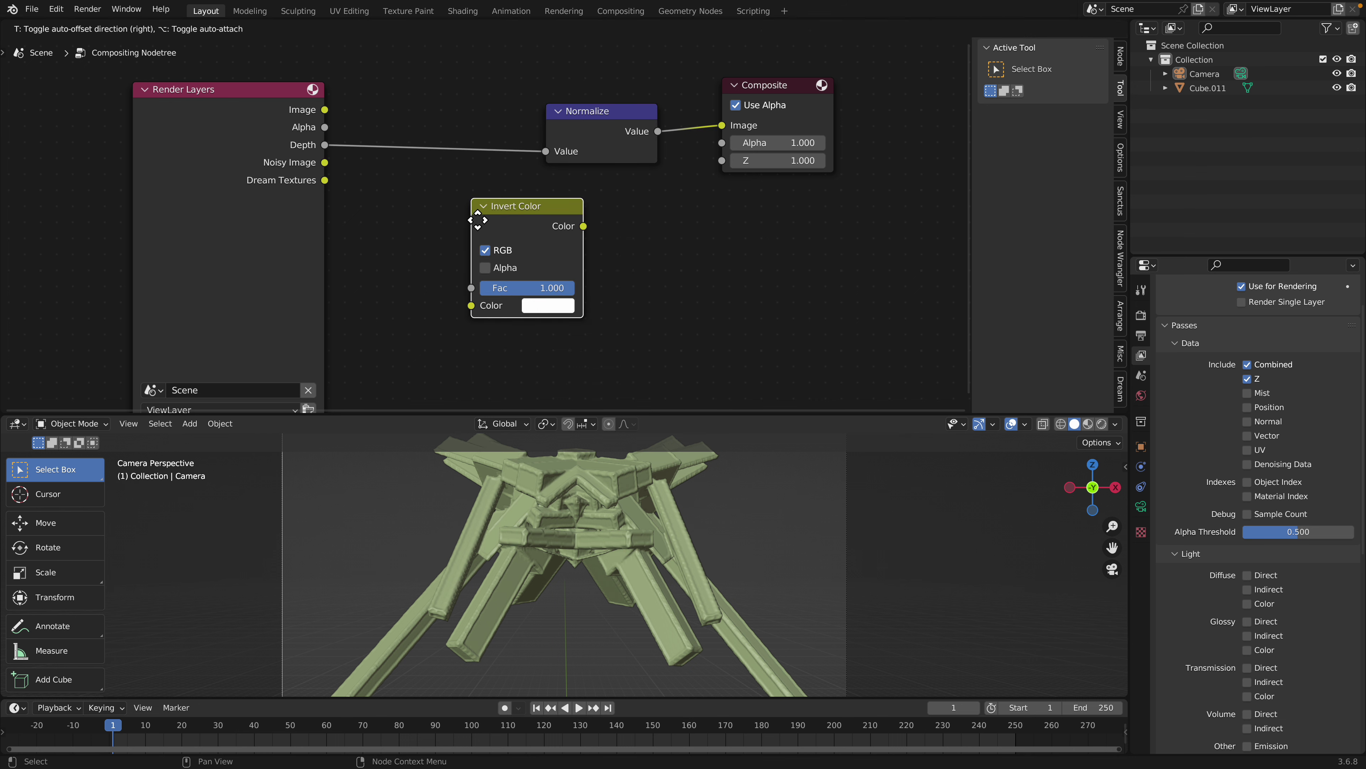
click(401, 143)
key(ctrl+s)
scroll(626, 296, down, 1)
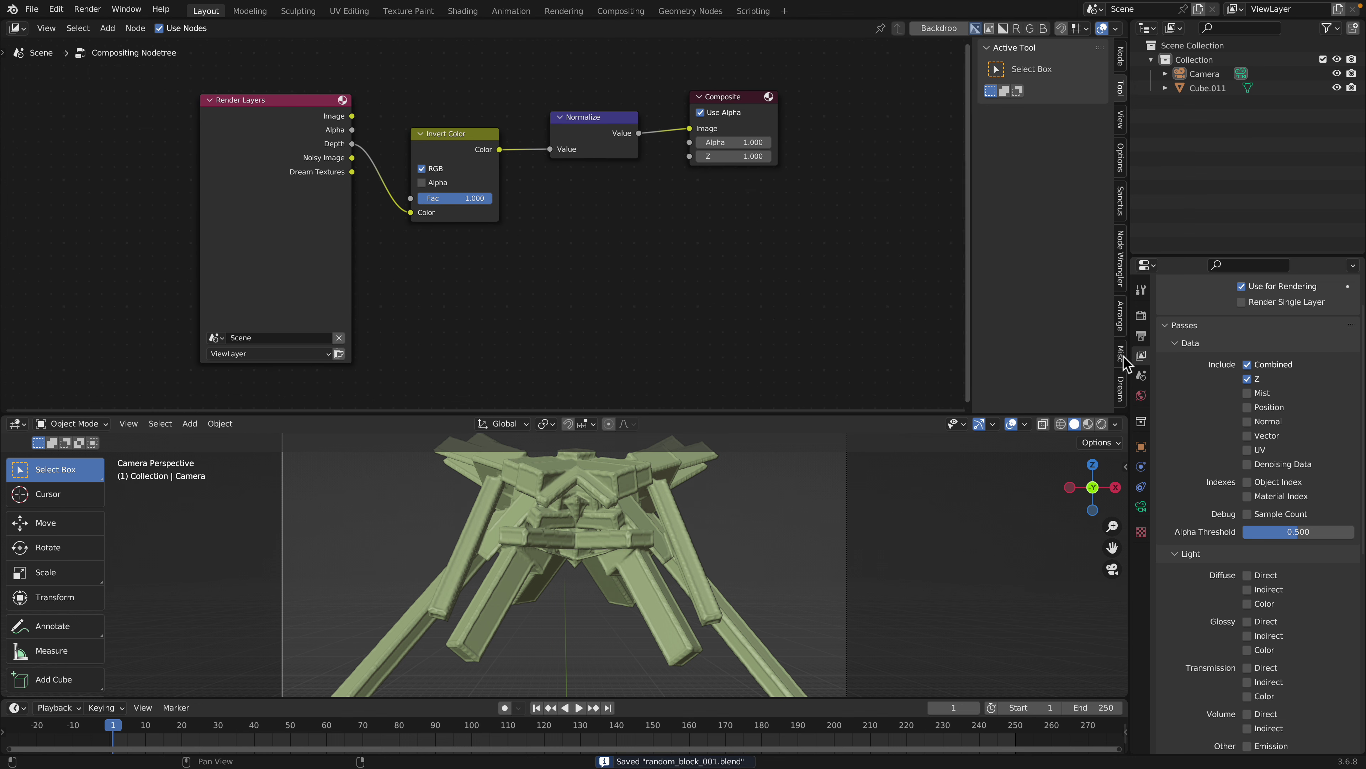
Set the maximum render samples to 10 and save the file
click(1141, 315)
scroll(1267, 582, down, 4)
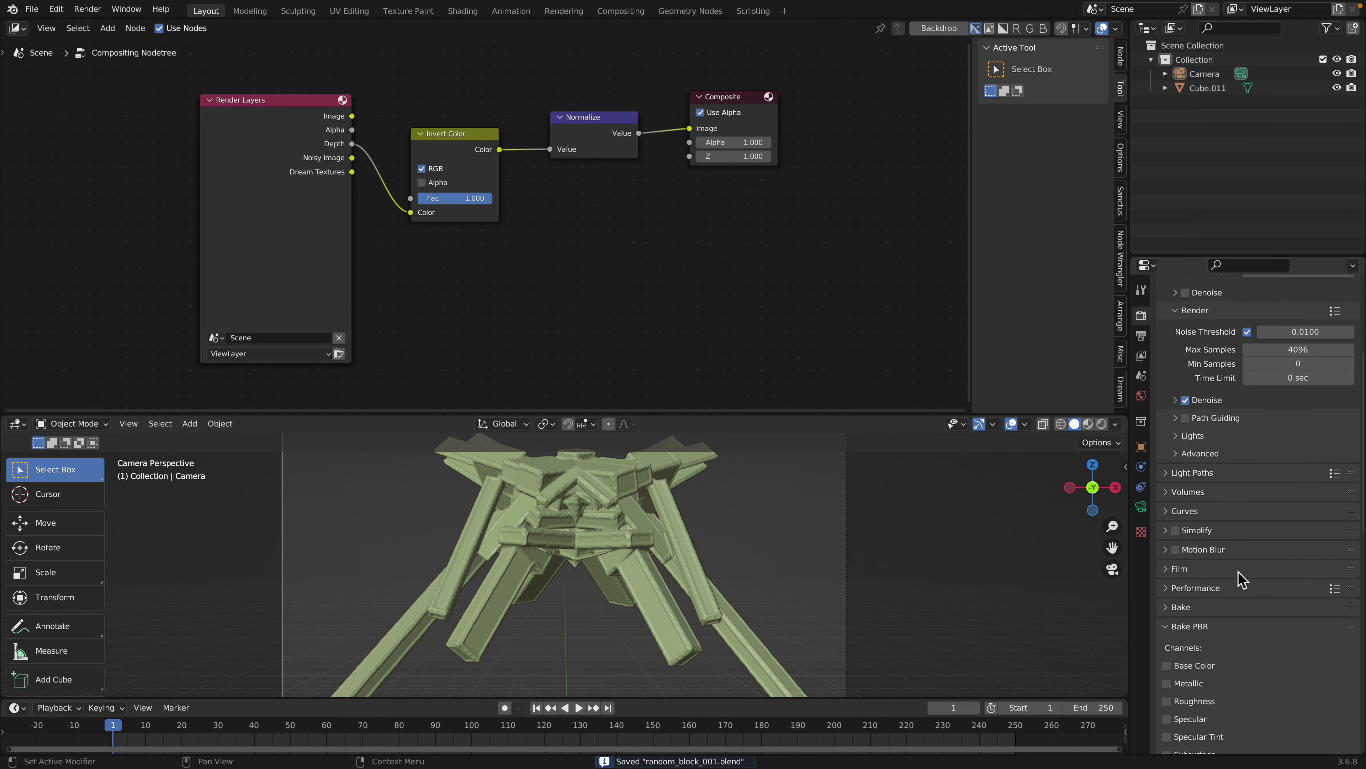
click(1141, 334)
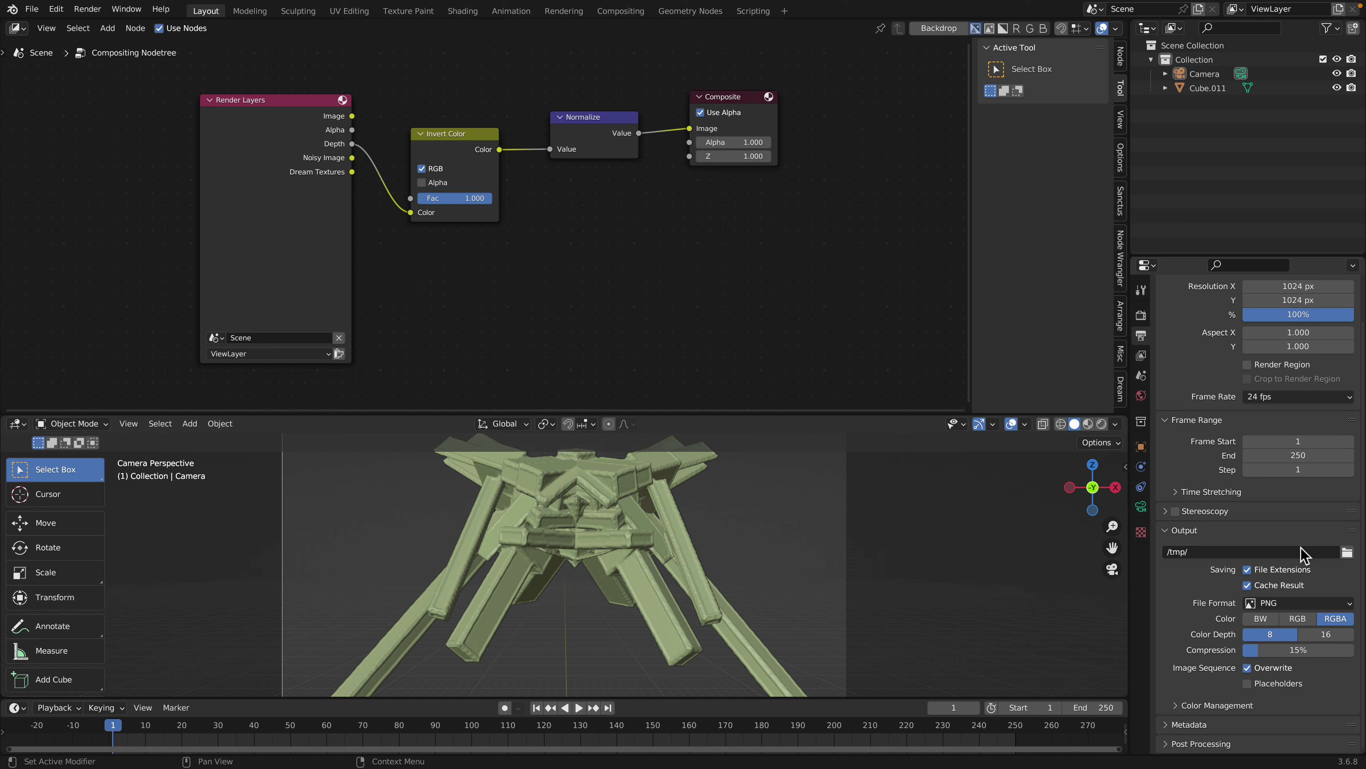
click(1141, 355)
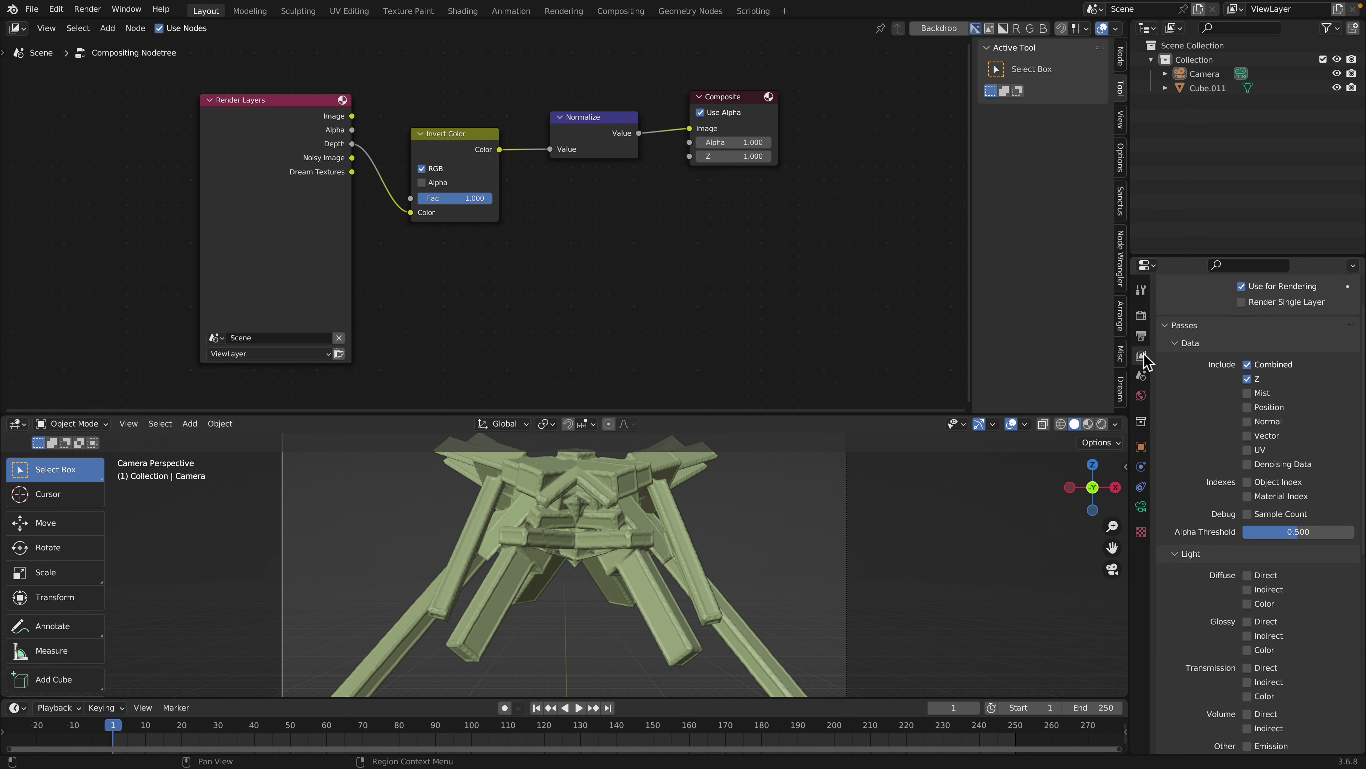
click(1141, 335)
click(1141, 314)
scroll(1211, 410, up, 3)
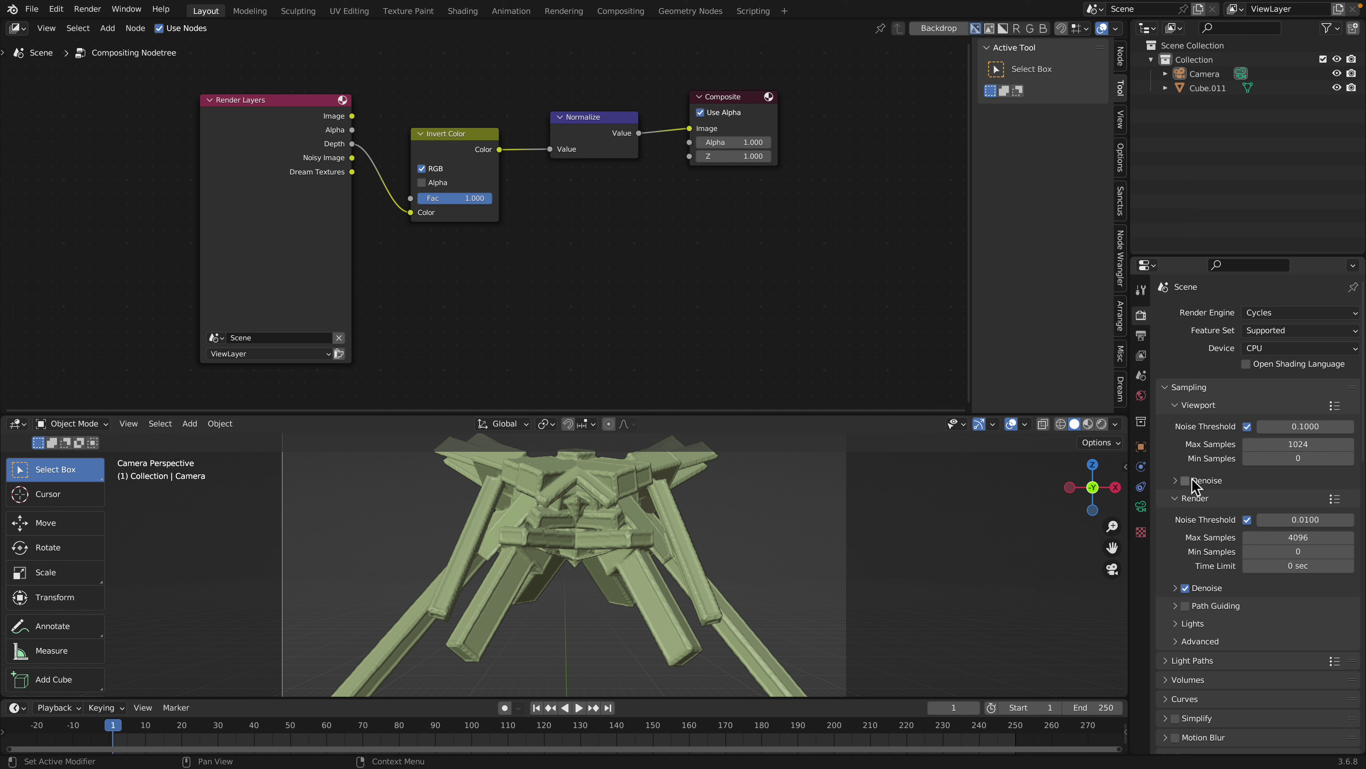
click(1314, 537)
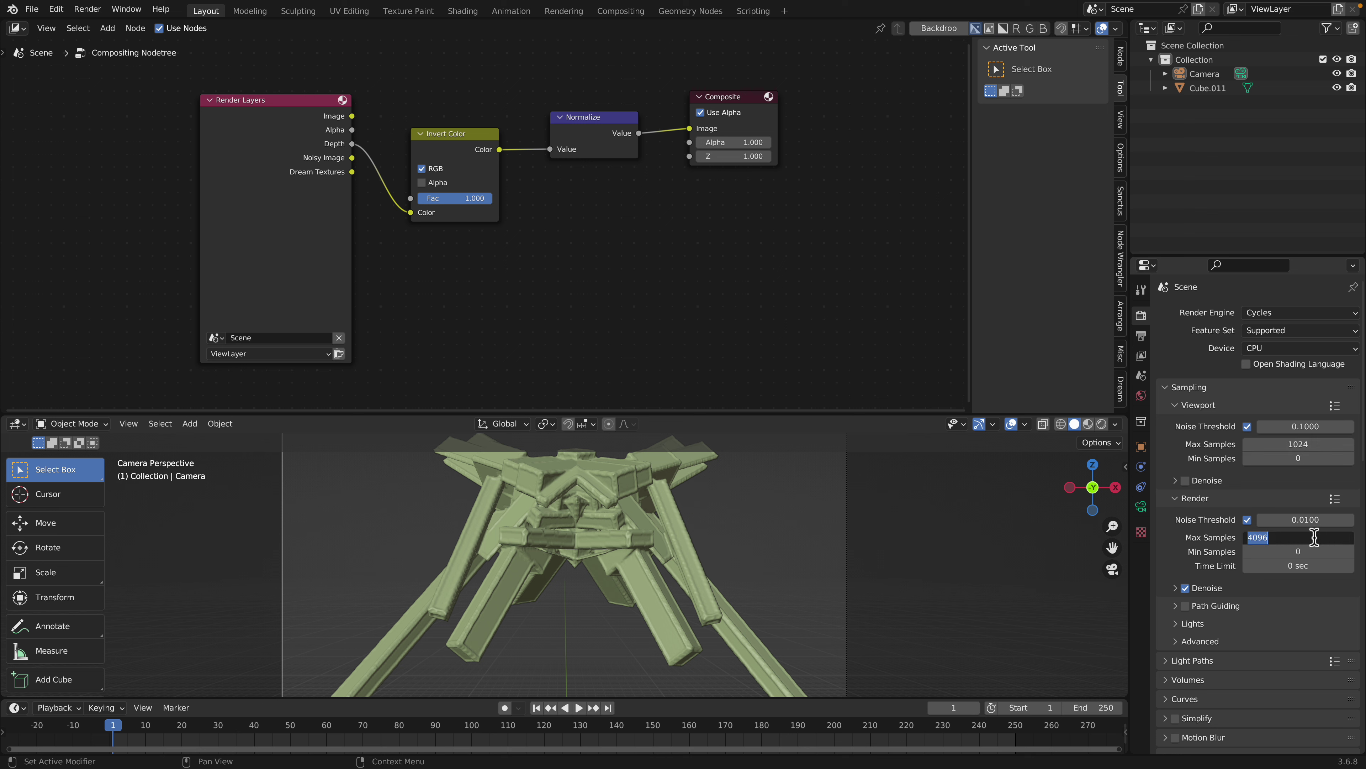
text(10)
key(Return)
key(ctrl+s)
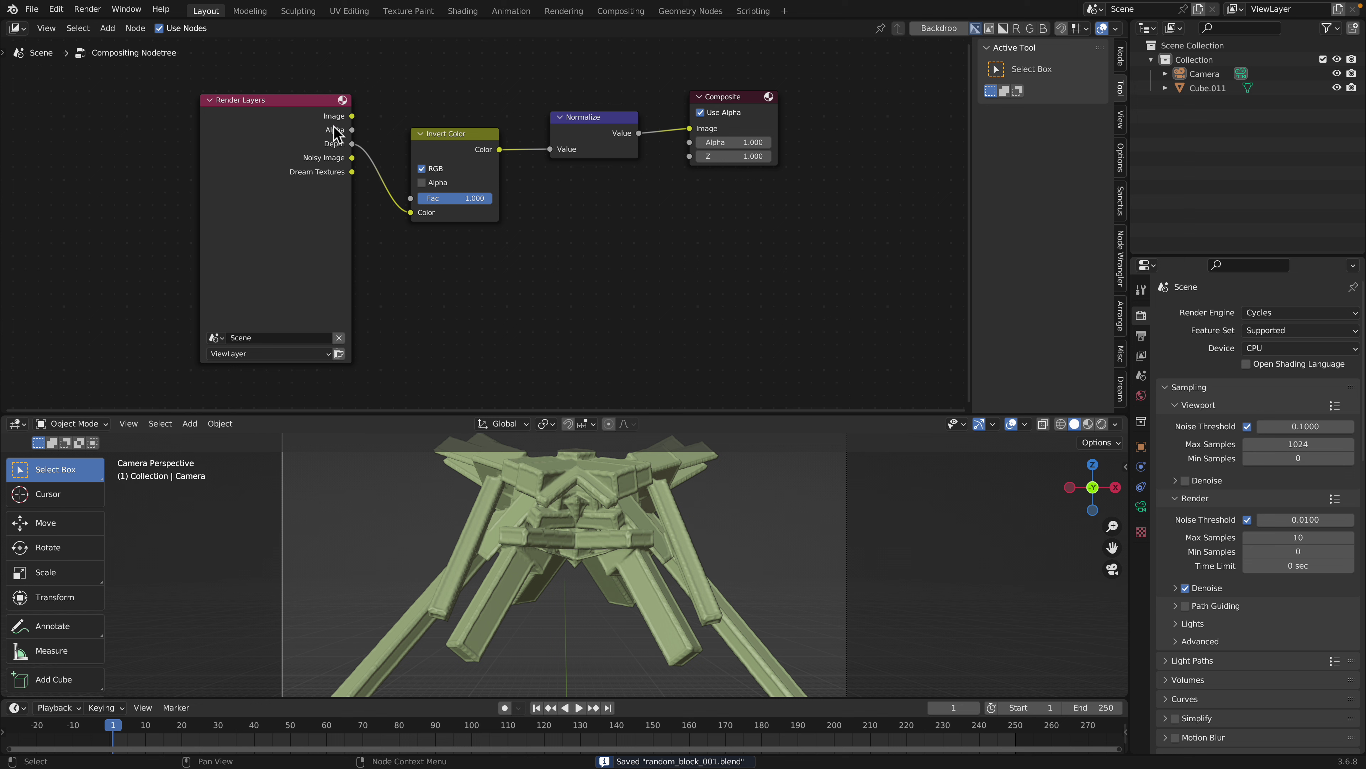
Render the image and enlarge the render window to show the whole depth map
click(87, 9)
click(107, 25)
drag(229, 15, 385, 63)
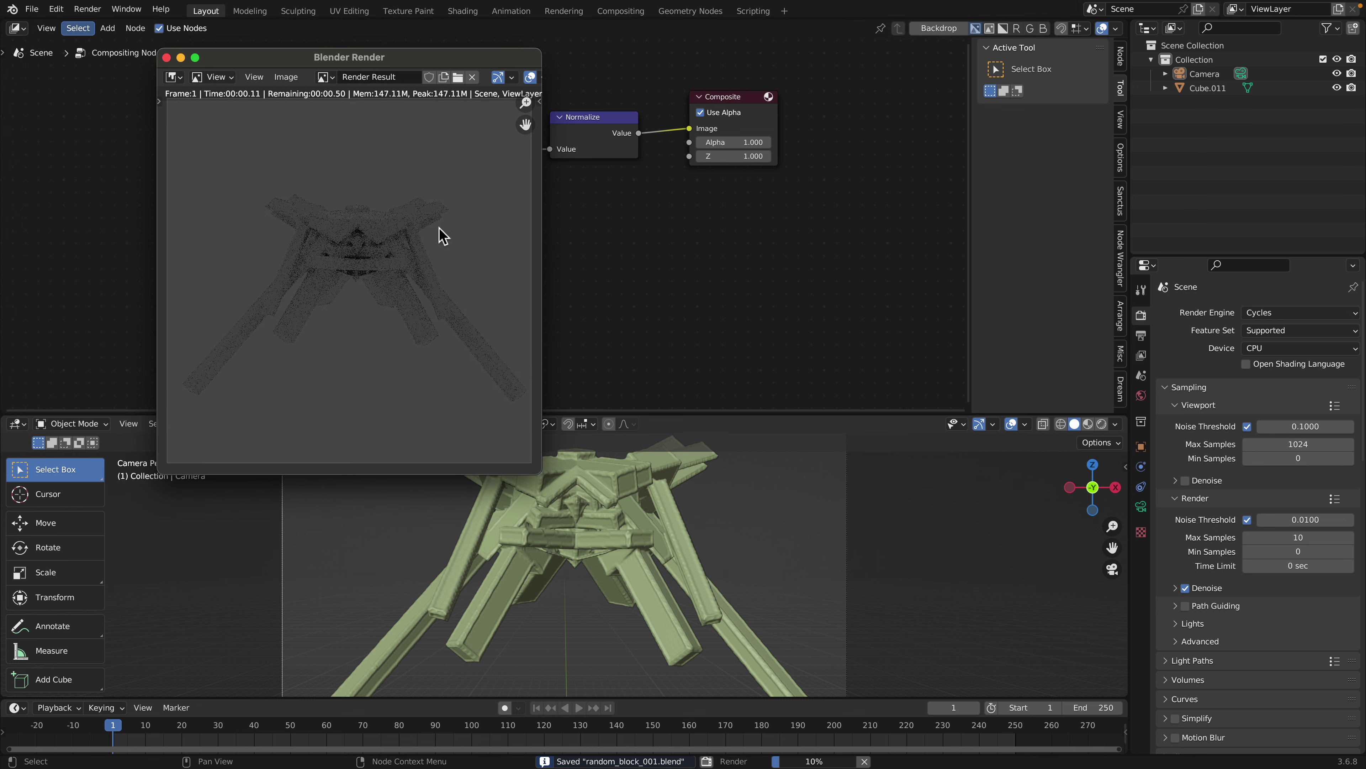
drag(540, 473, 821, 588)
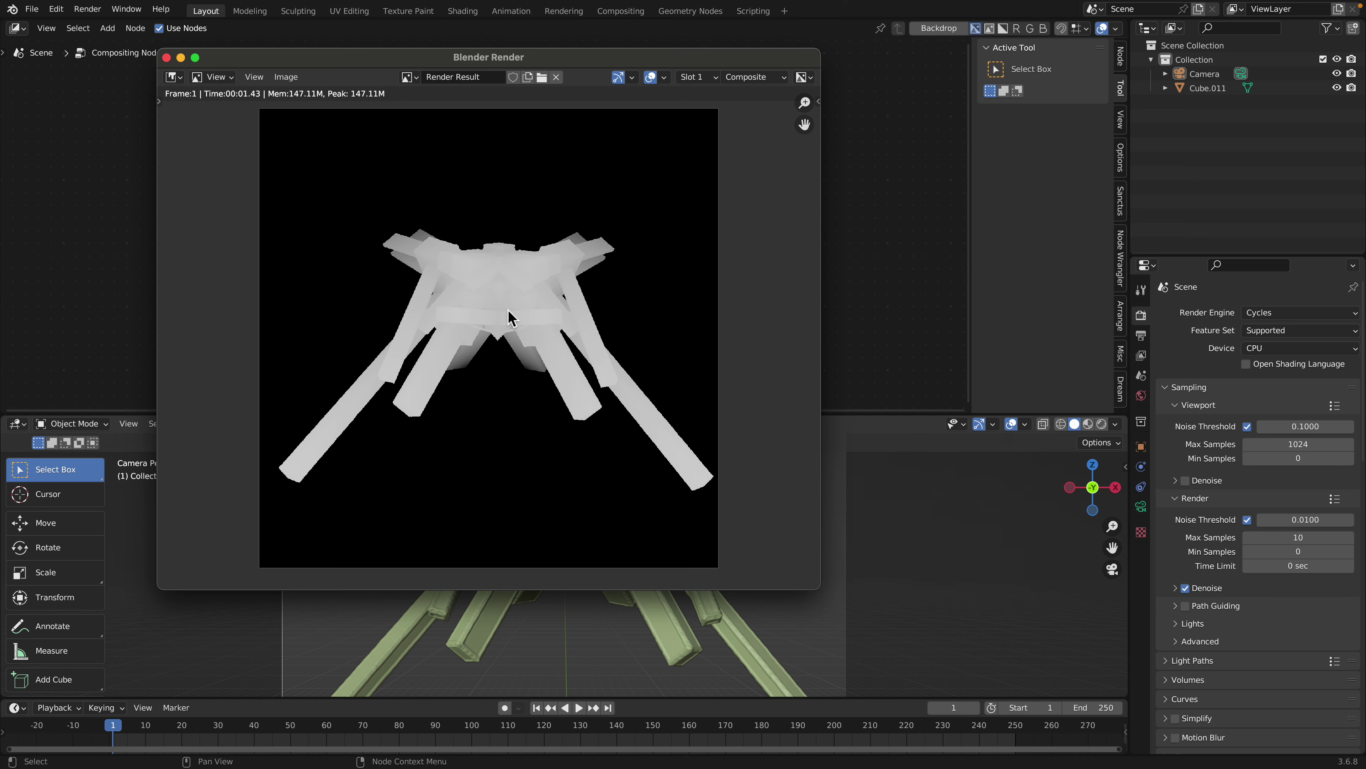
Save the rendered depth map as depth2.png in the Desktop folder
click(286, 77)
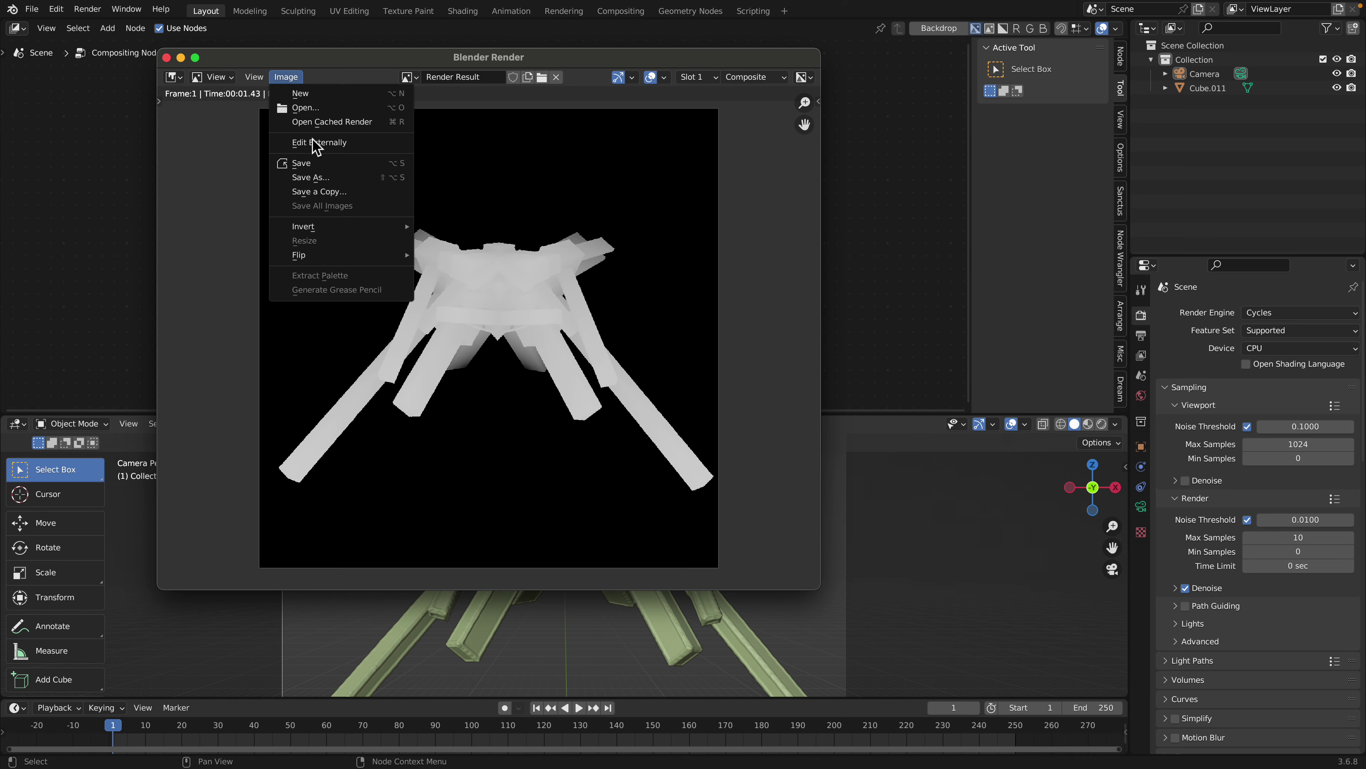
click(318, 173)
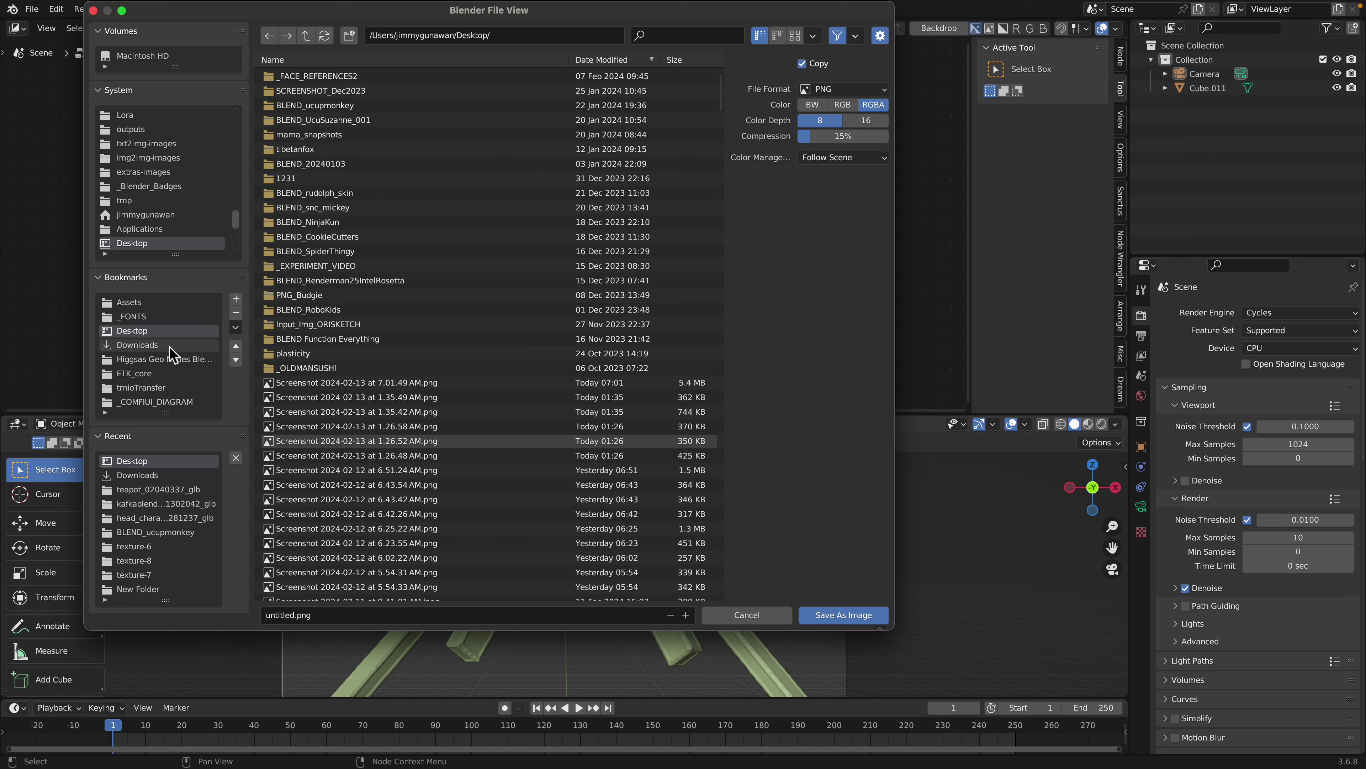
click(279, 615)
text(de)
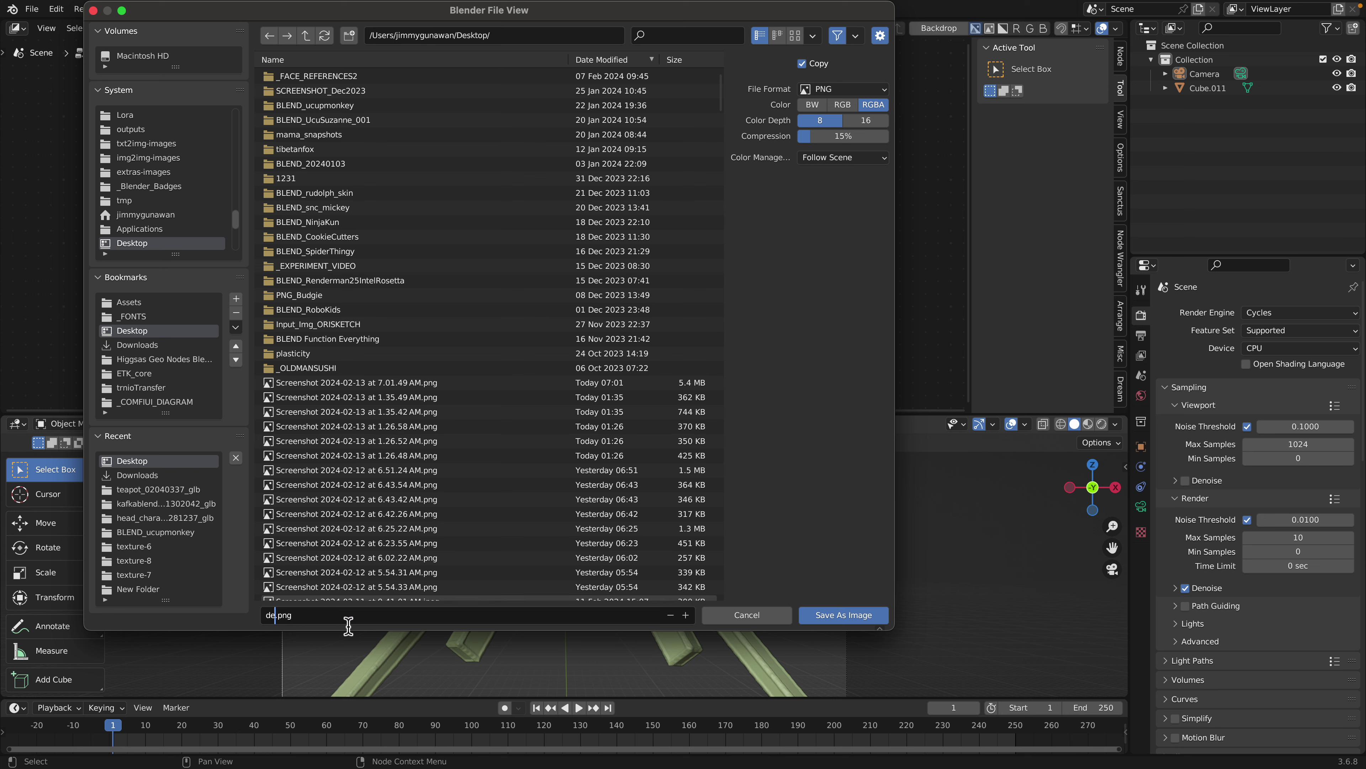
text(pth)
key(Return)
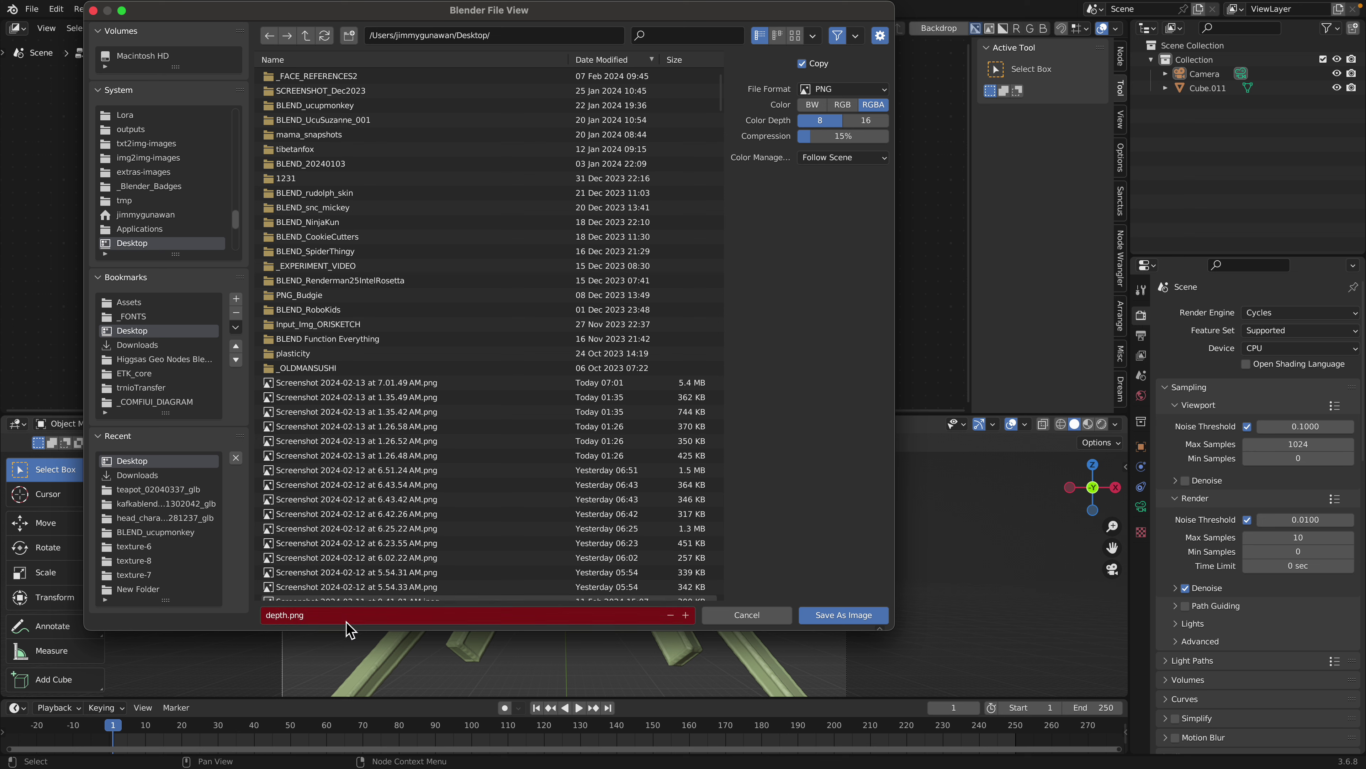
click(683, 615)
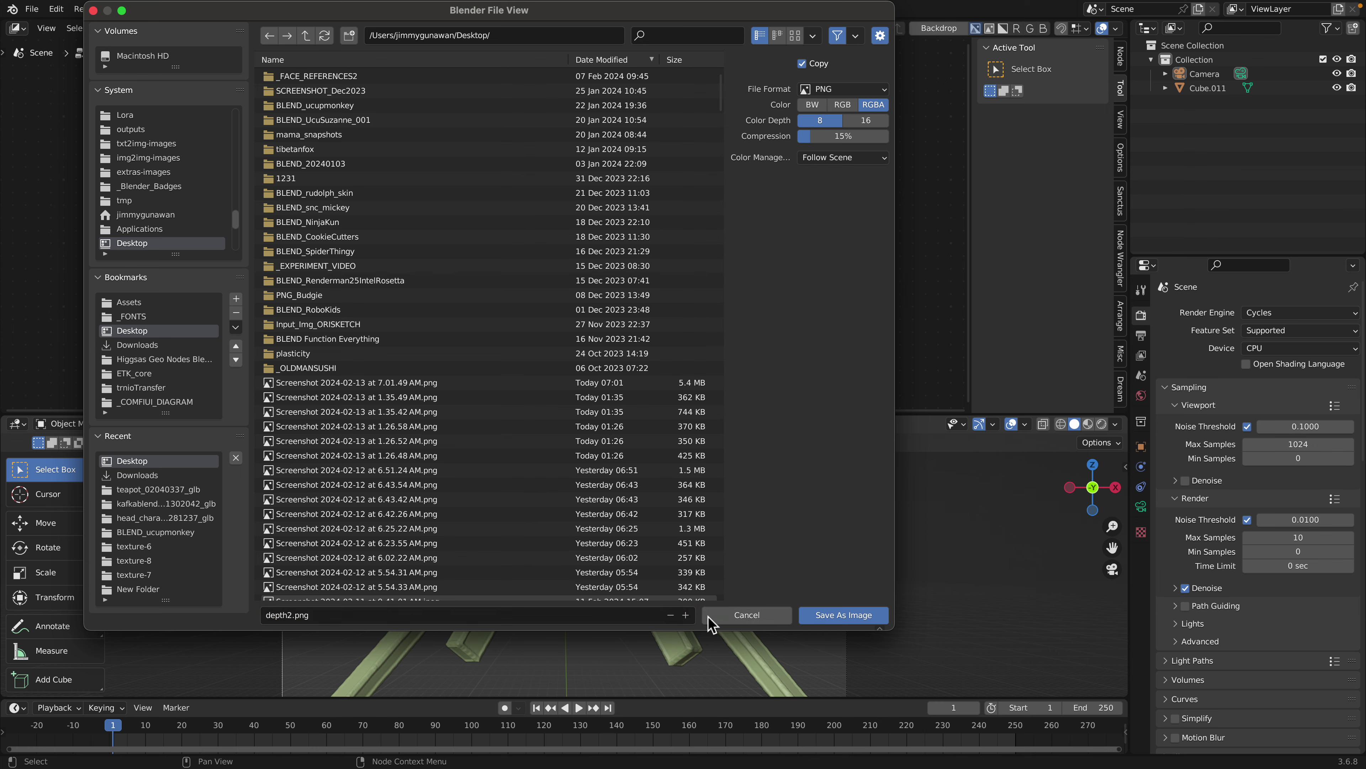
click(812, 614)
Switch to the Replicate page in the browser and upload depth2.png as the ControlNet input image
key(ctrl+Right)
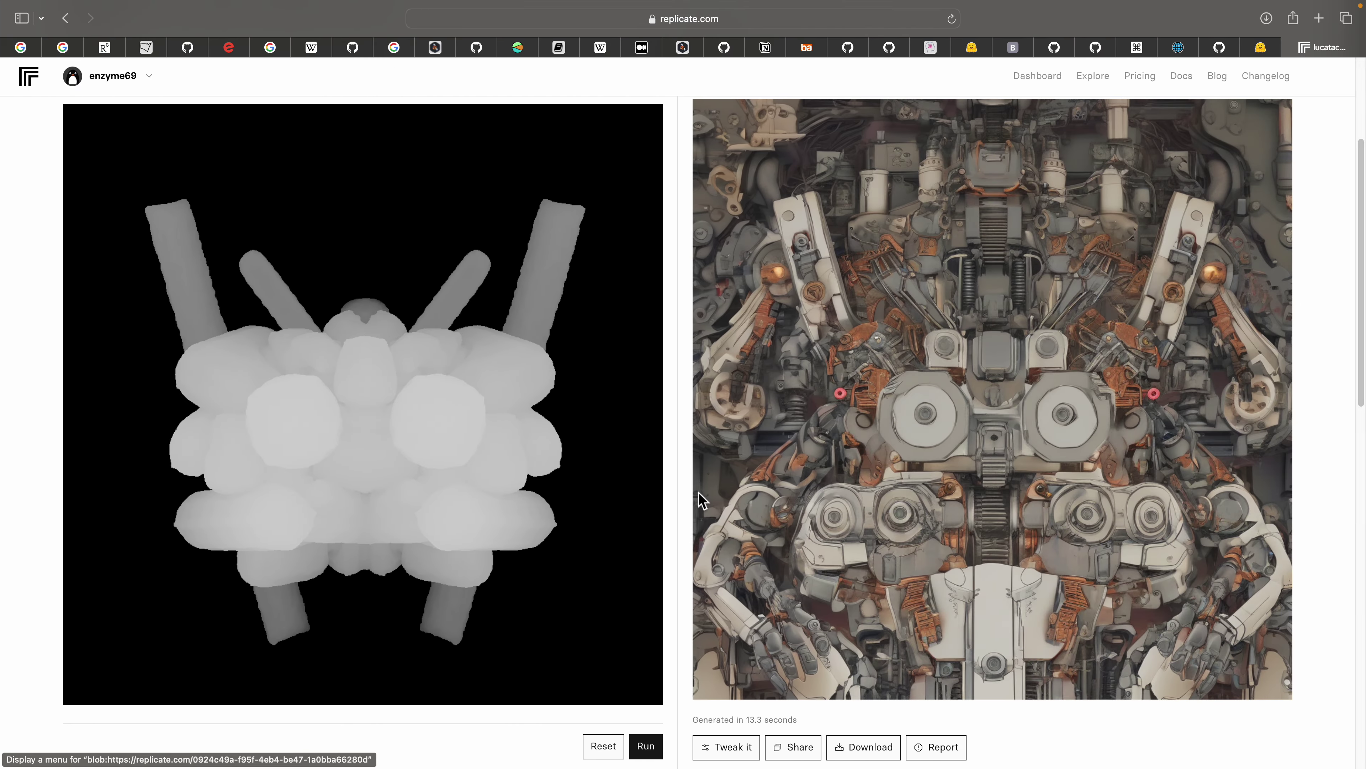
scroll(671, 519, down, 4)
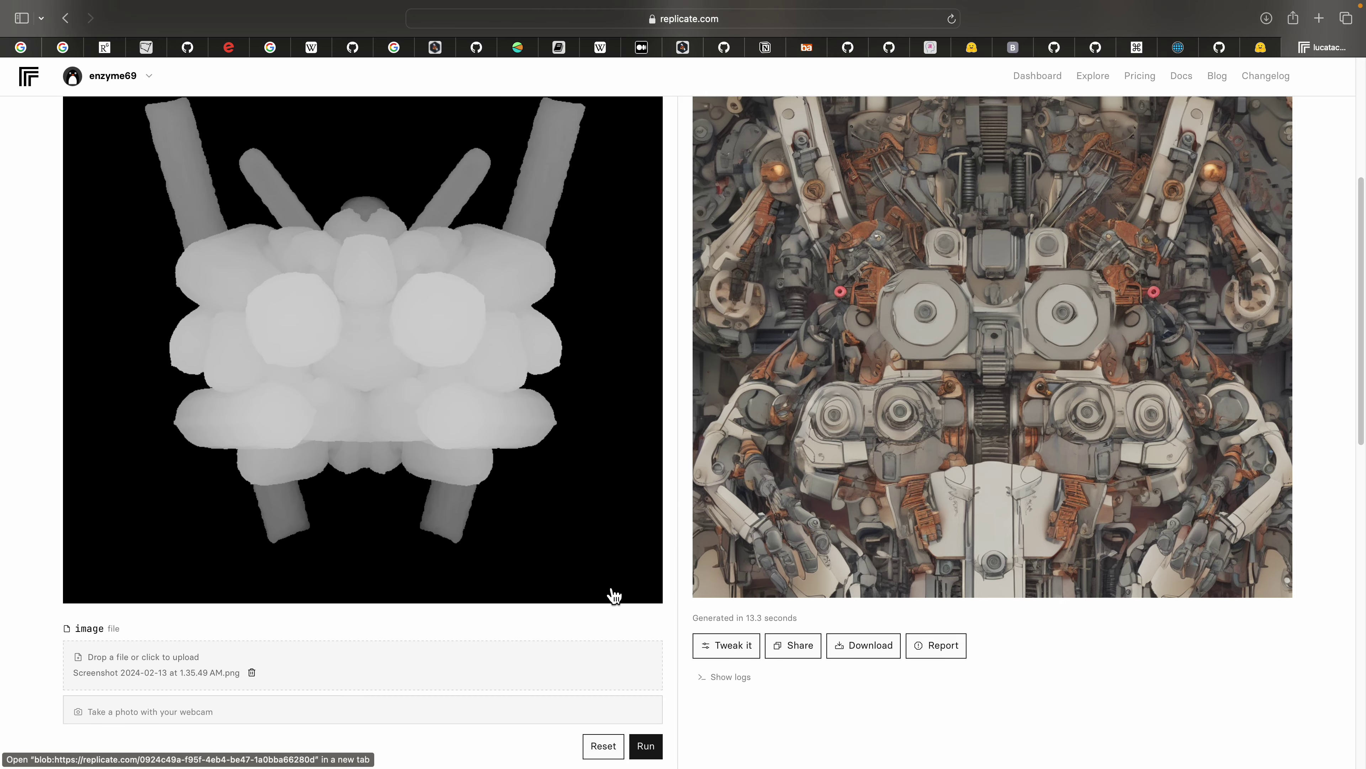
scroll(529, 638, down, 4)
click(213, 504)
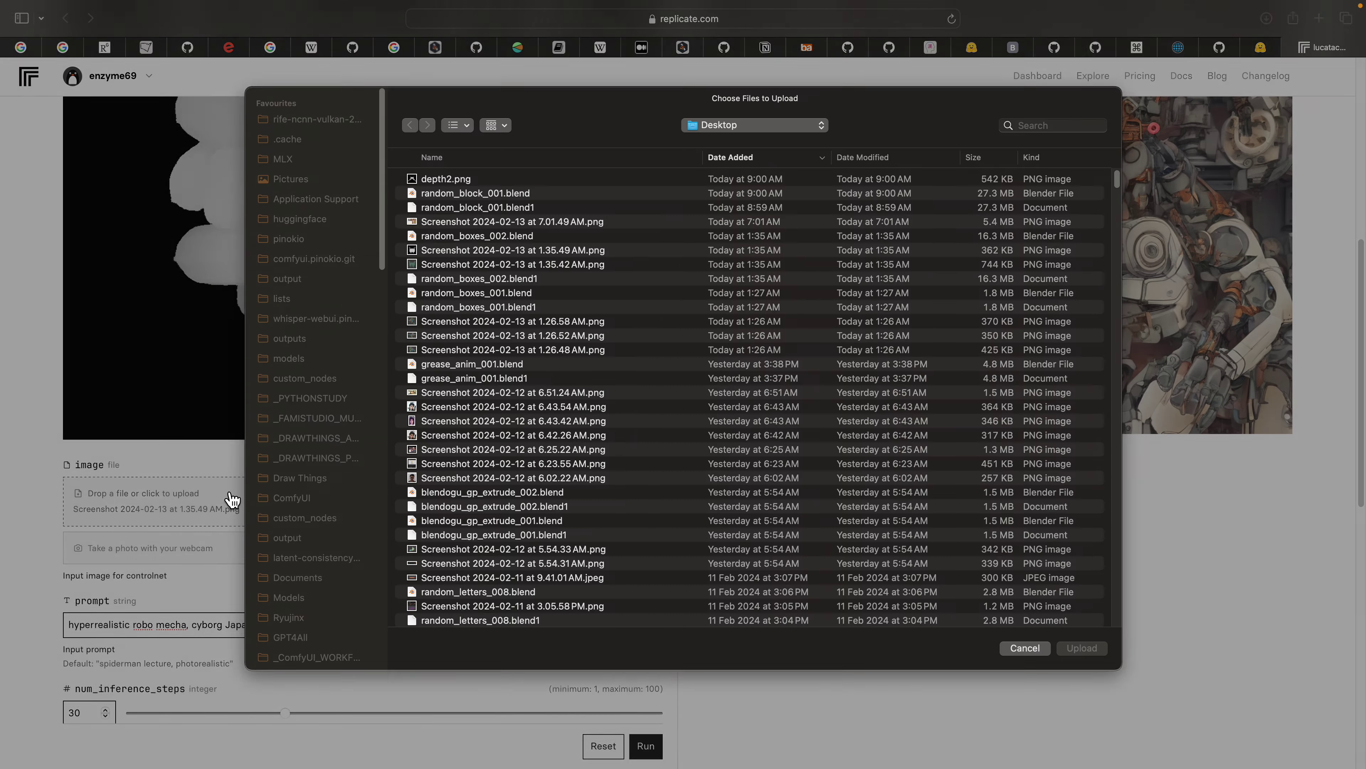
click(469, 187)
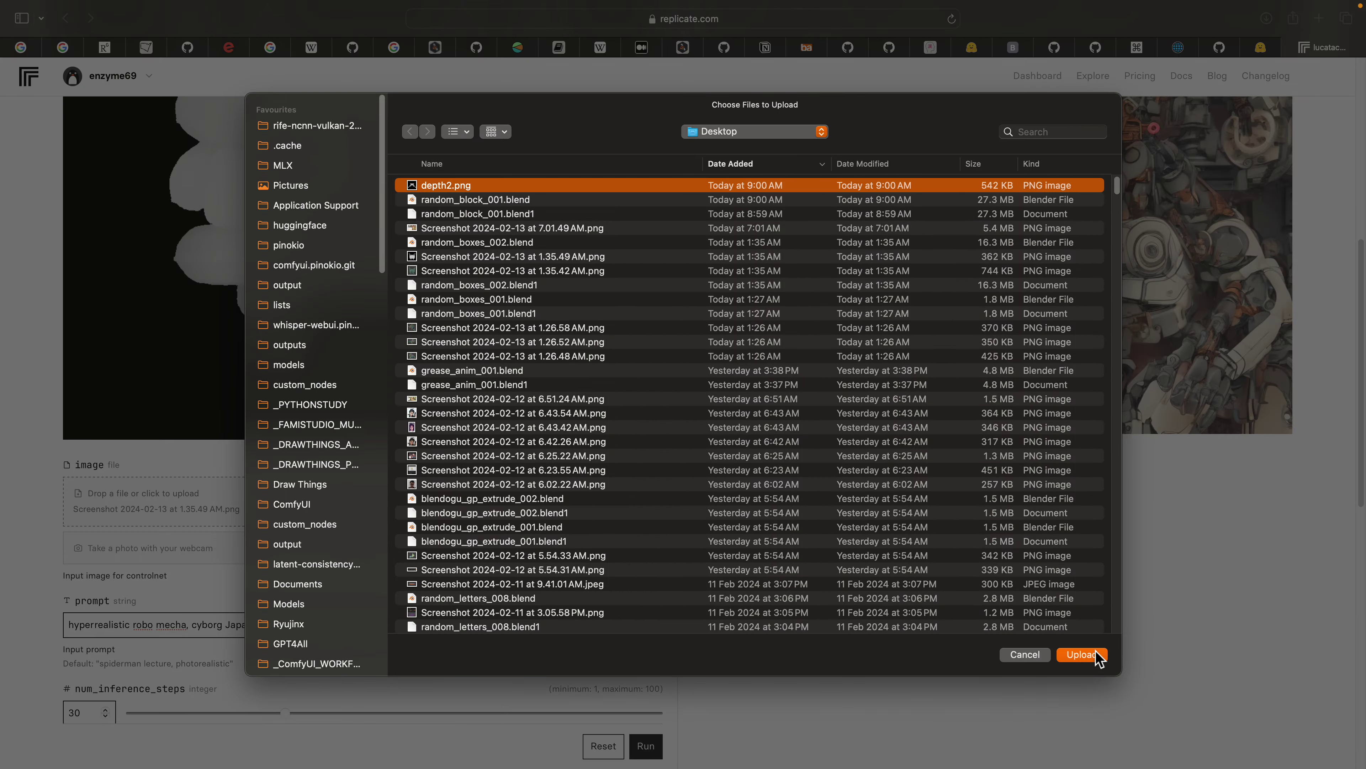
click(1082, 654)
Increase the seed by a few steps and run the generation with the existing mecha prompt
scroll(360, 625, down, 5)
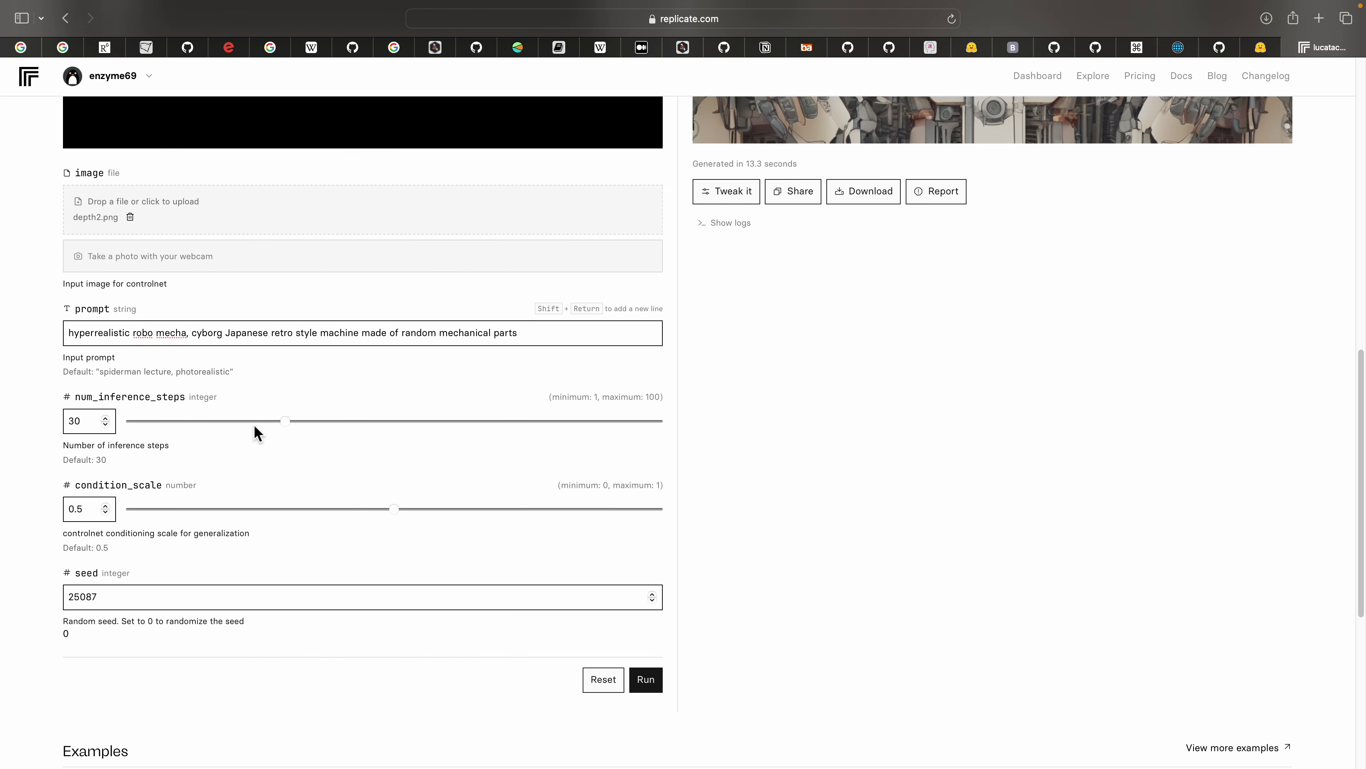
drag(254, 426, 232, 425)
click(652, 594)
click(653, 594)
click(652, 593)
click(652, 593)
click(645, 678)
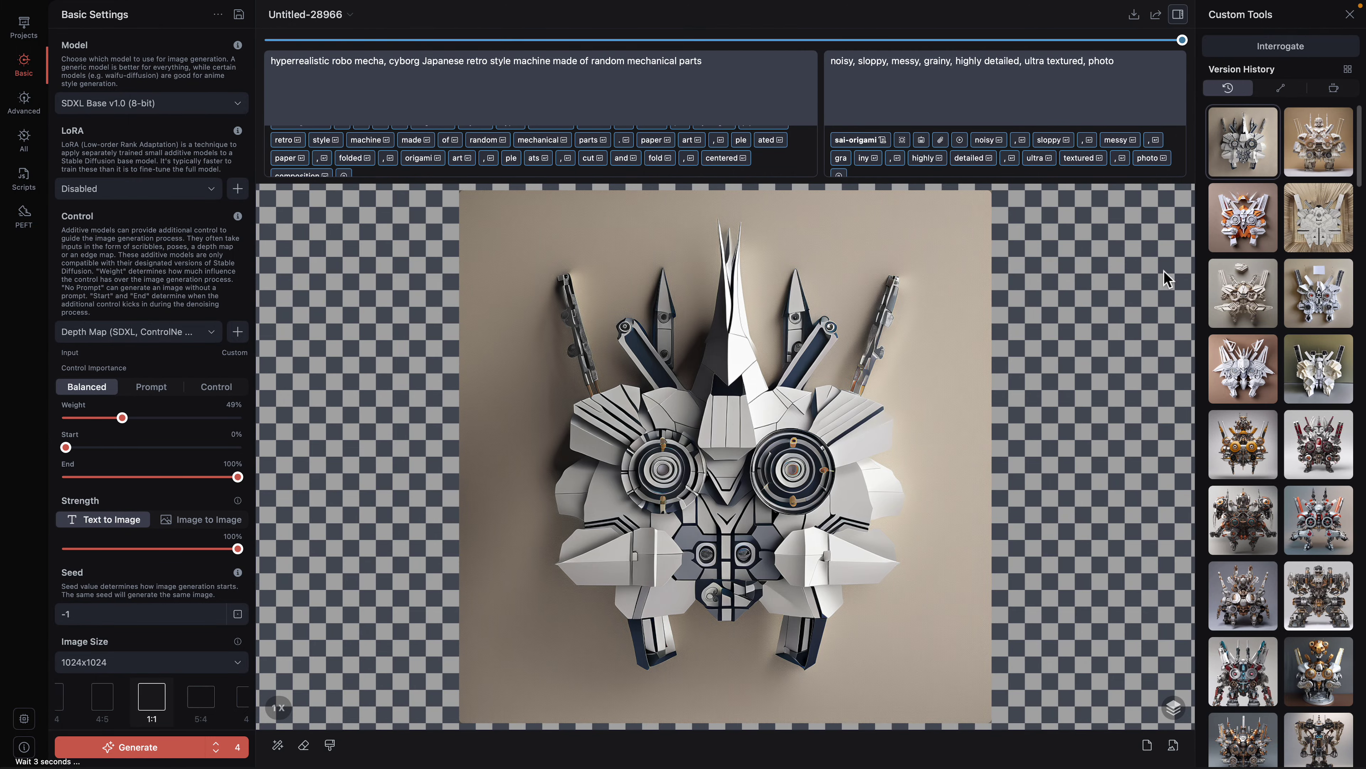
Look through the generated paper-art mecha images in the version history of Draw Things
click(1227, 209)
click(1255, 131)
click(1314, 144)
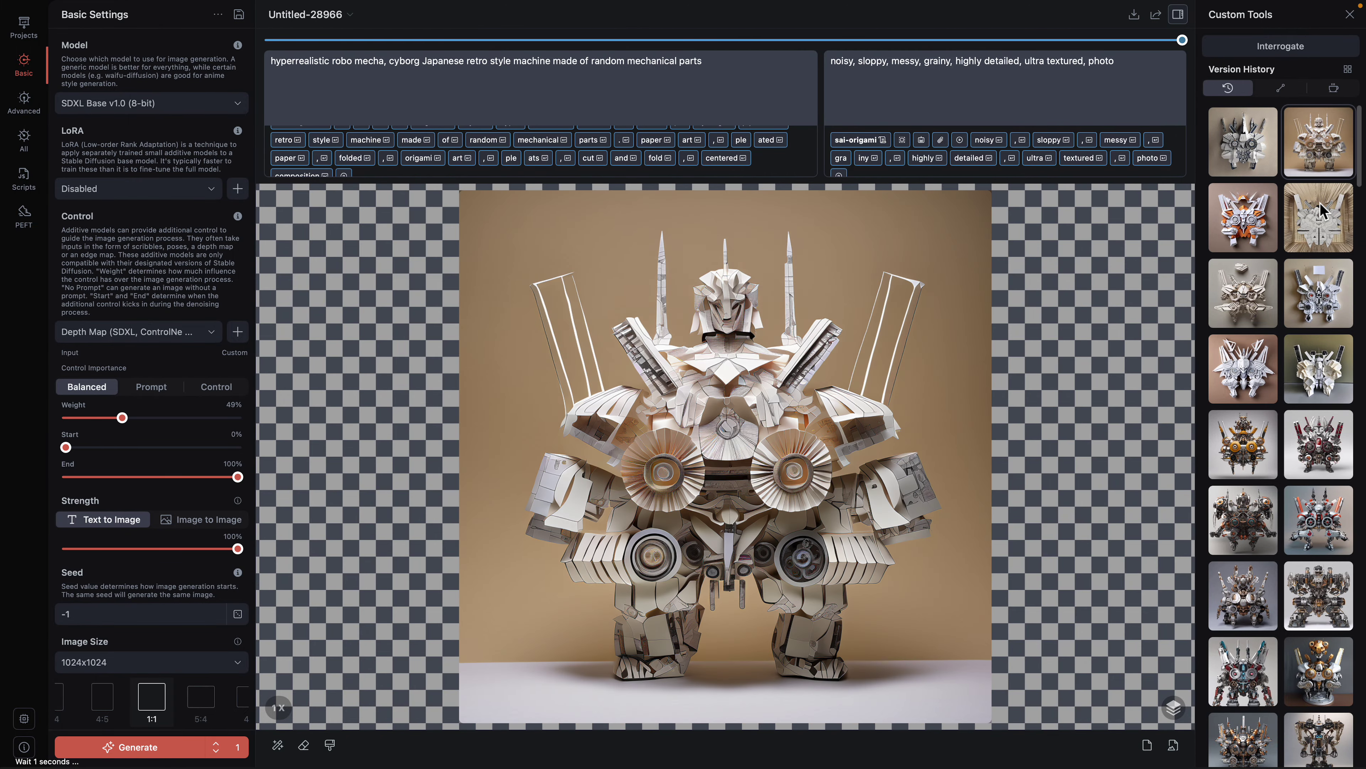
click(1323, 219)
click(1322, 302)
click(1250, 298)
click(1330, 241)
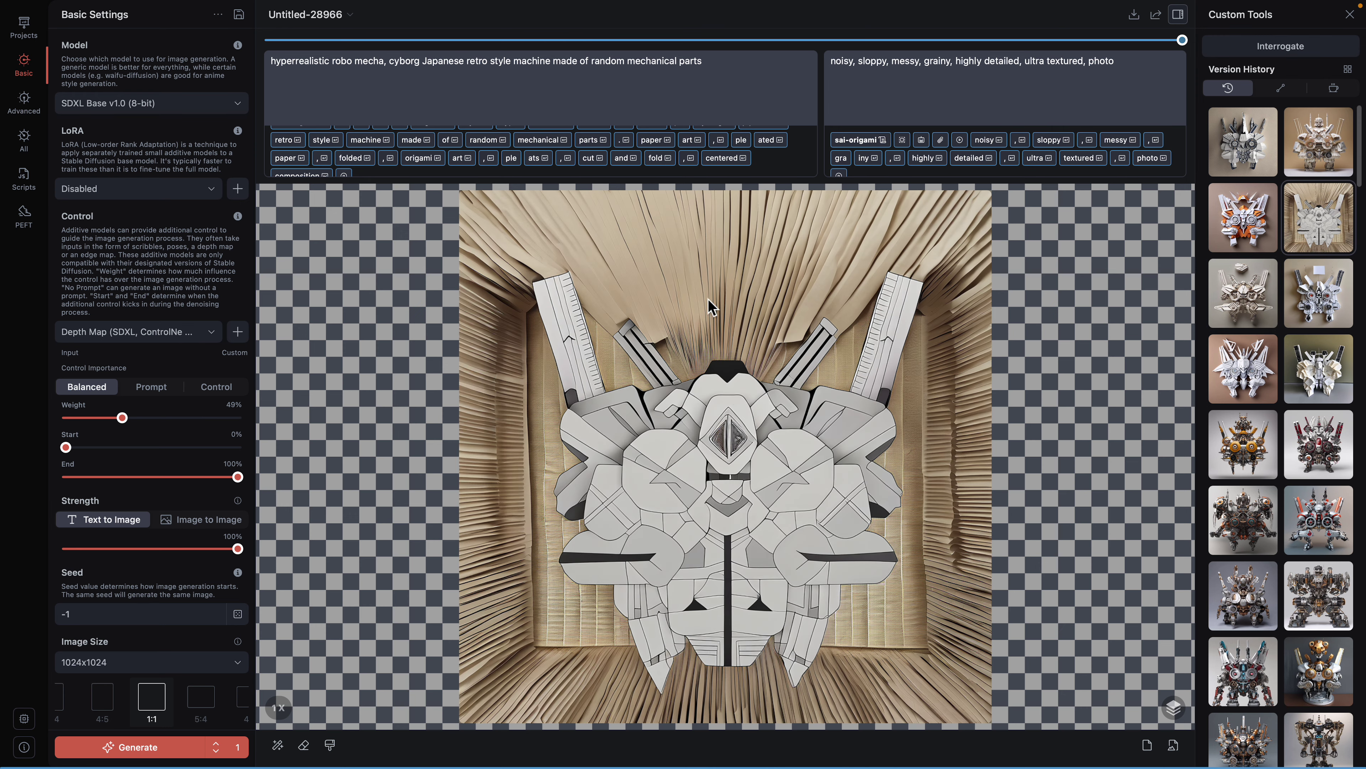
click(1311, 384)
click(1264, 371)
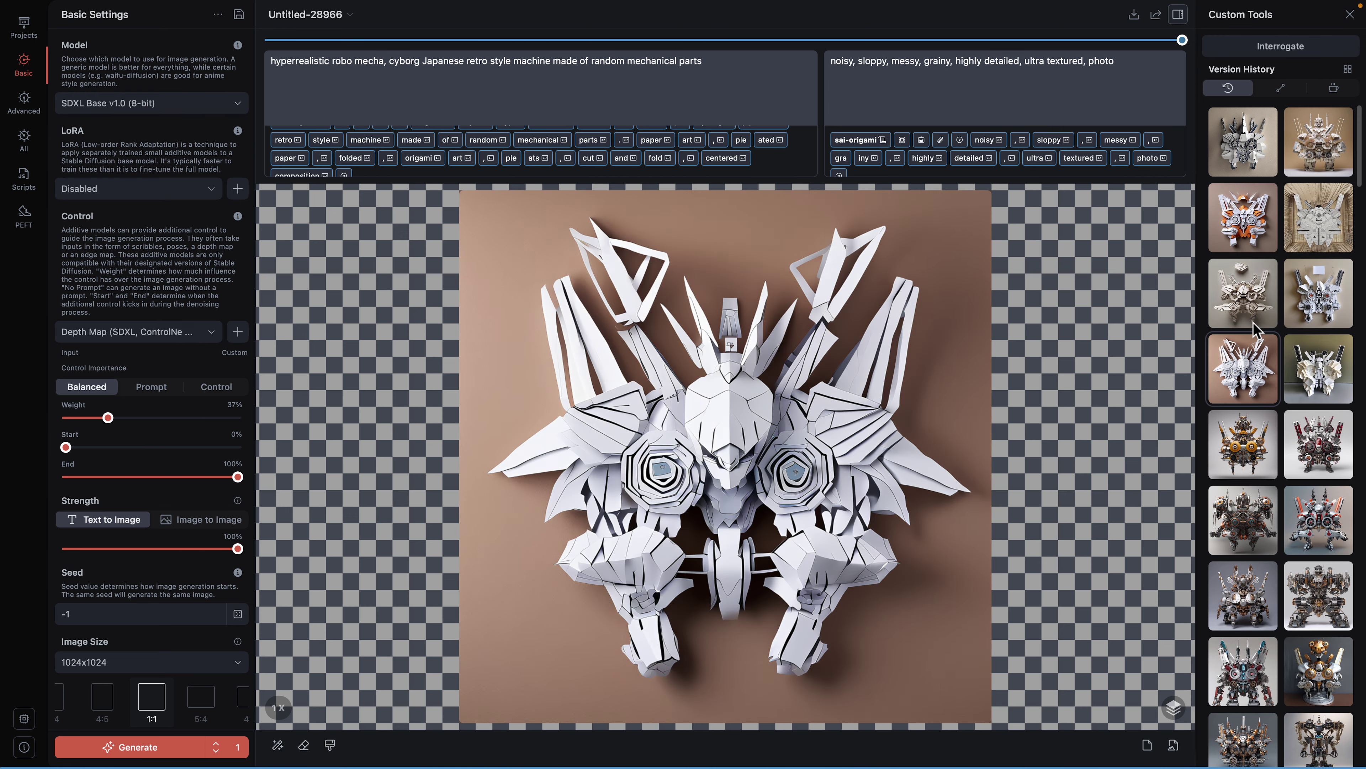
Browse further mecha variations in the version history, from the white paper robots to the metallic ones, ending on the red-and-white robot
click(1252, 321)
click(1326, 307)
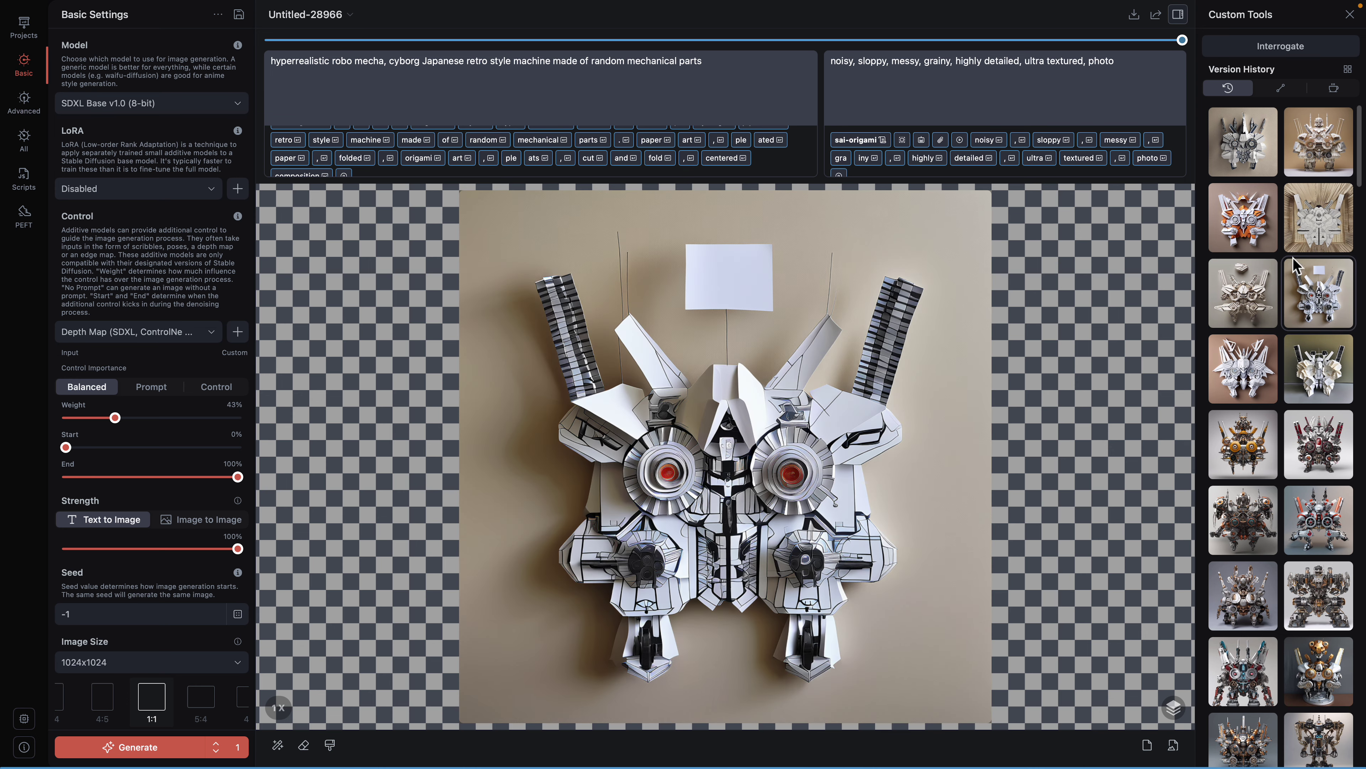
click(1270, 221)
click(1246, 144)
click(1308, 146)
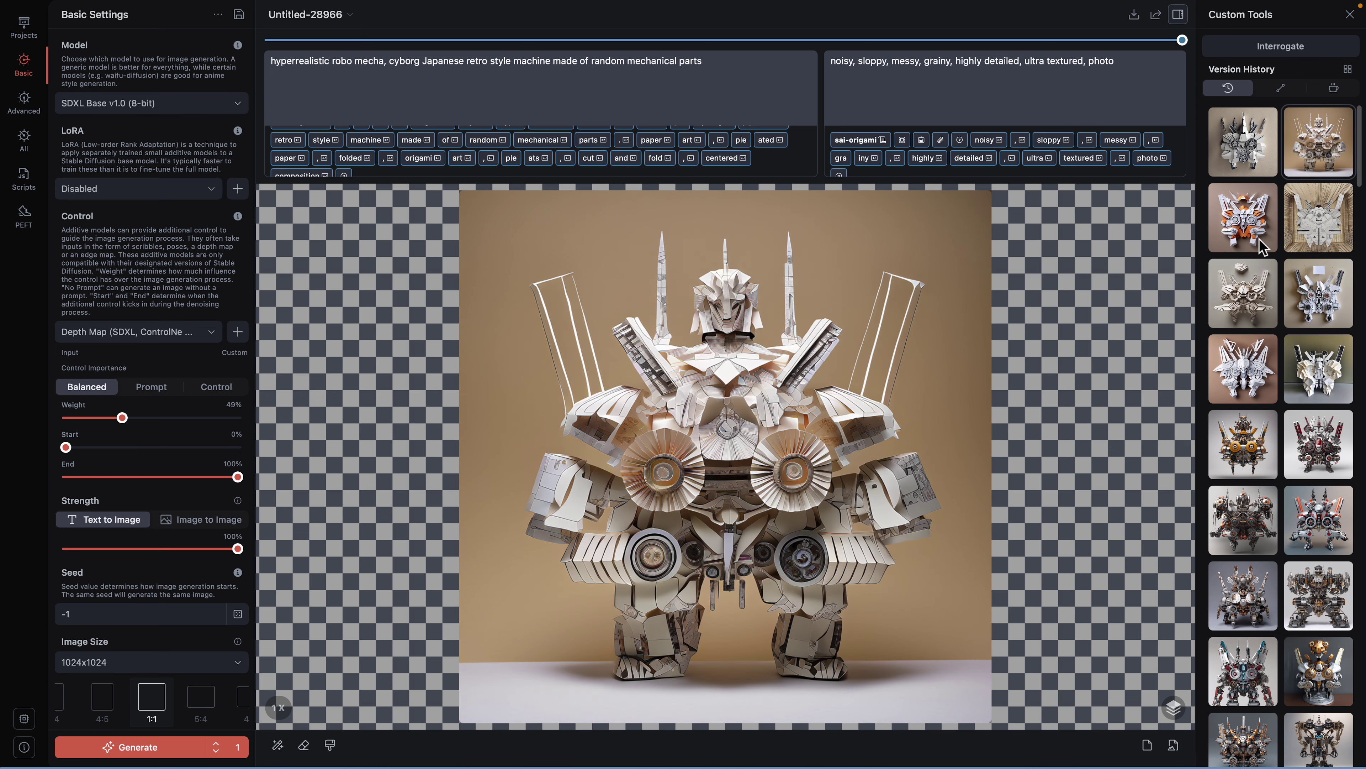
click(1248, 447)
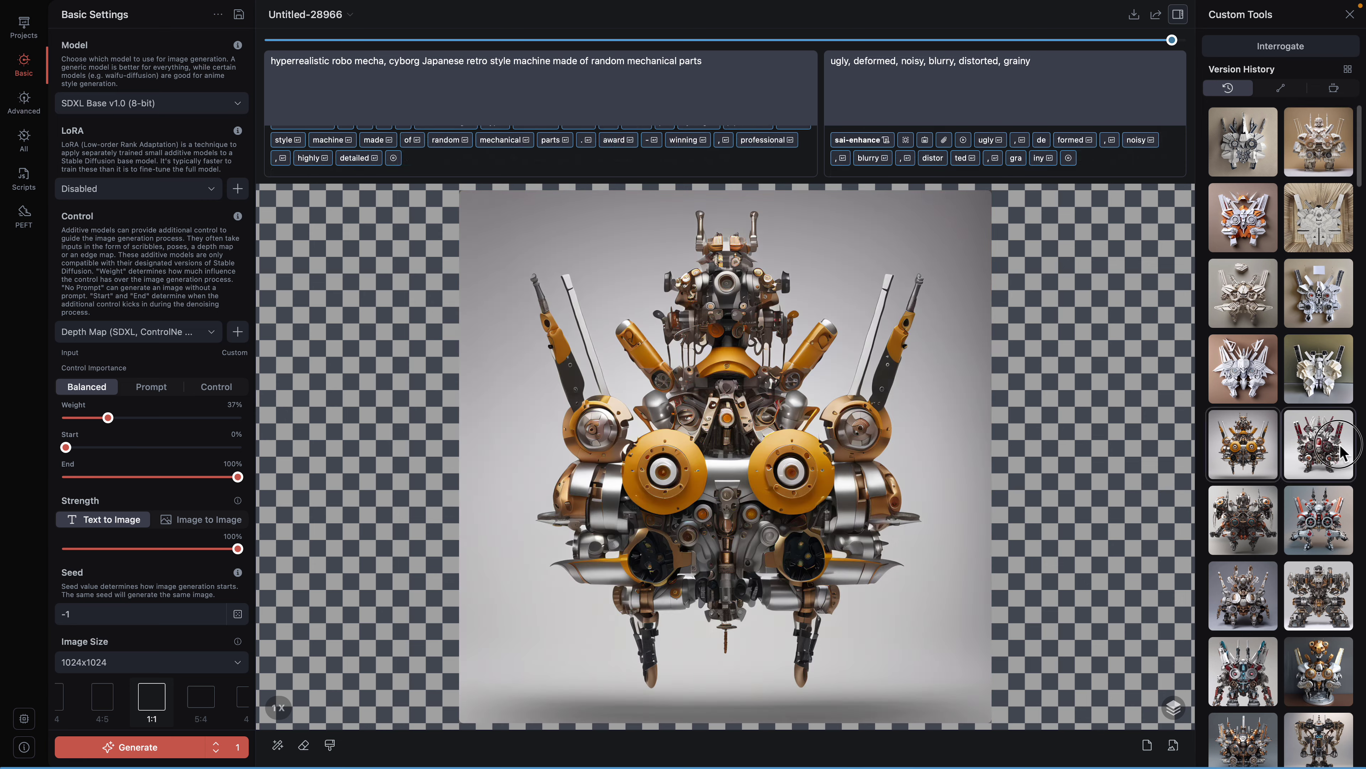
click(1249, 514)
click(1328, 517)
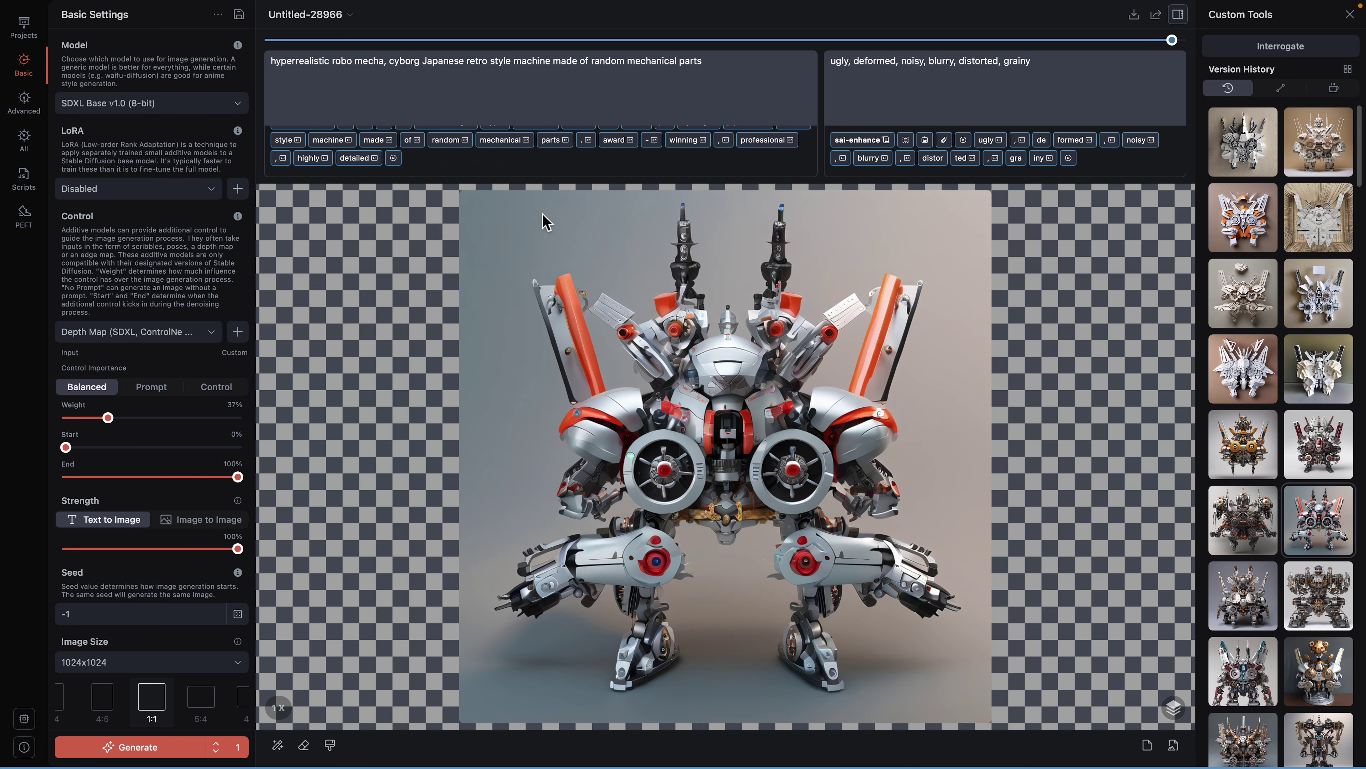
Edit the prompt by removing "cyborg" and shortening "Japanese" to "Japan"
double_click(401, 67)
key(BackSpace)
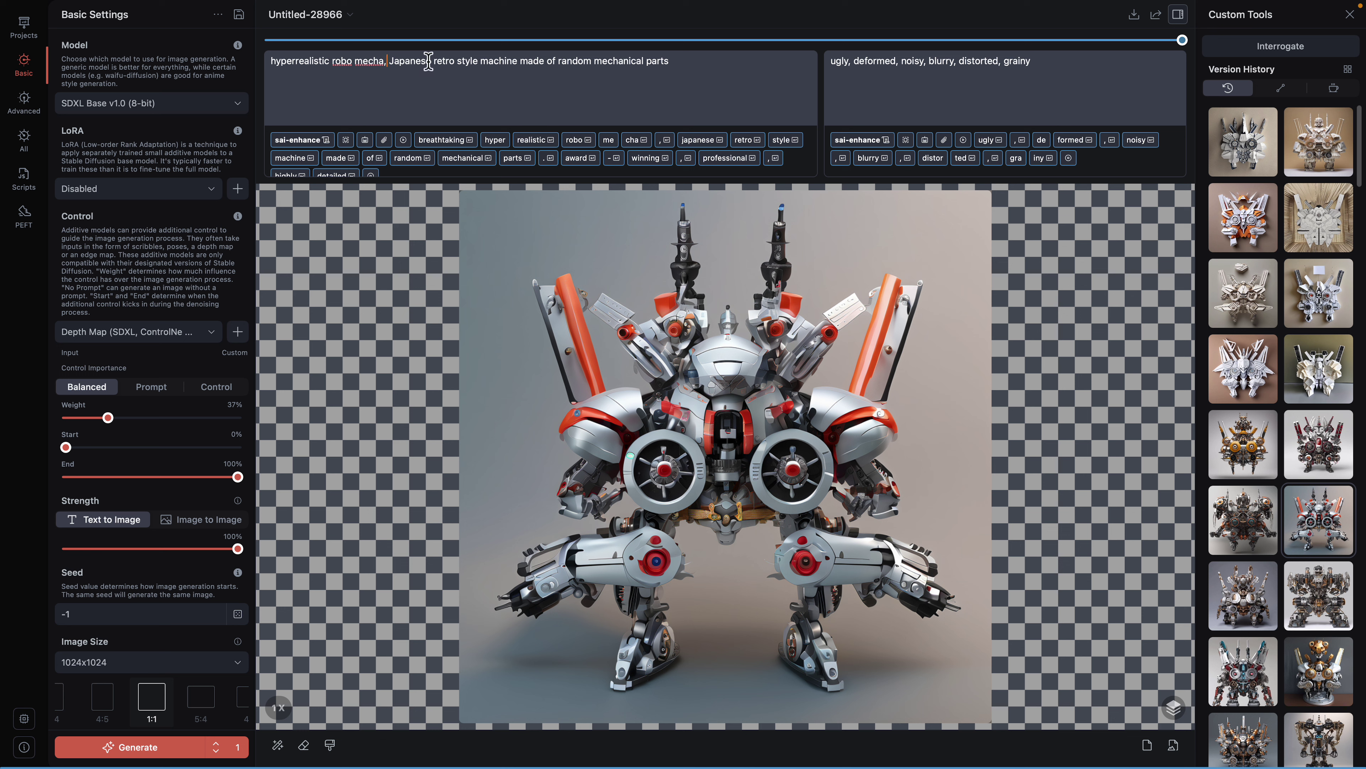
key(BackSpace)
key(BackSpace)
key(BackSpace)
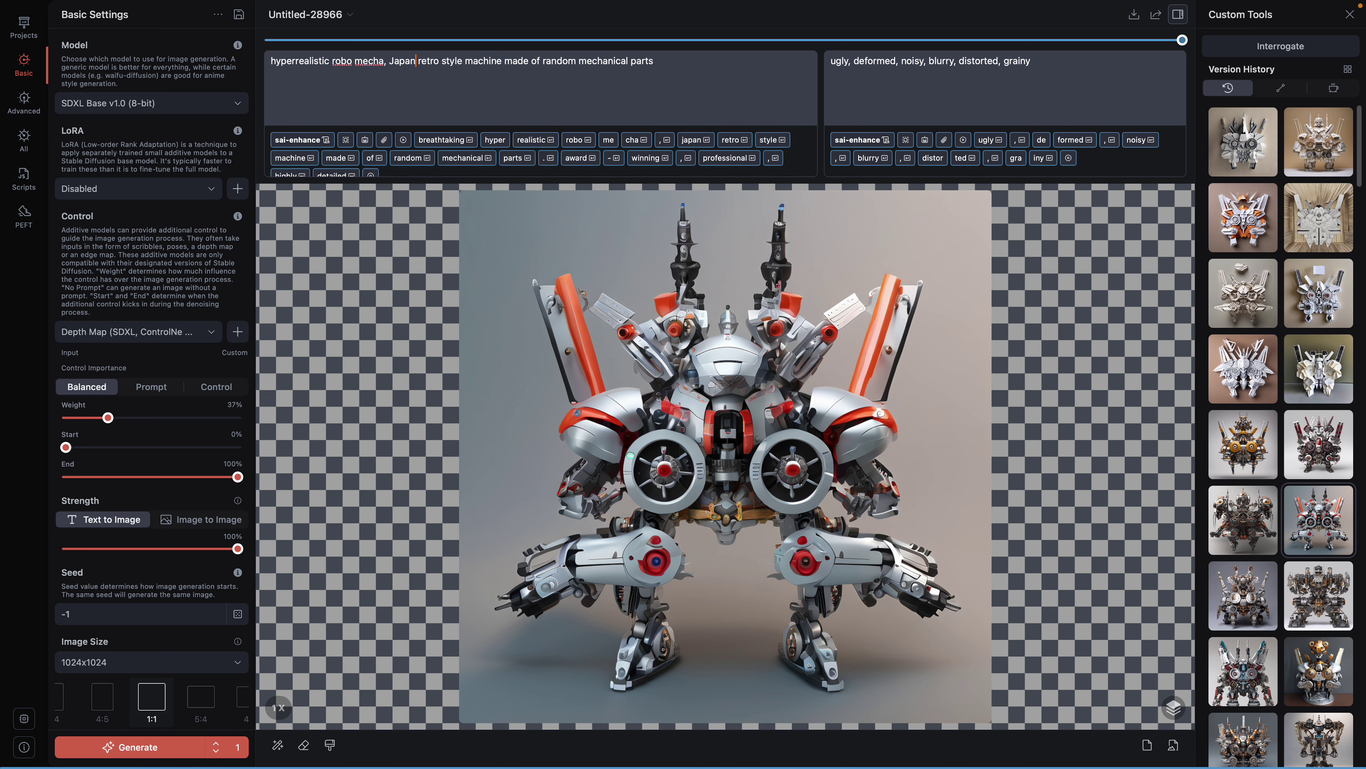
Apply the artstyle-pointillism style preset to the prompts
click(883, 141)
scroll(886, 458, down, 3)
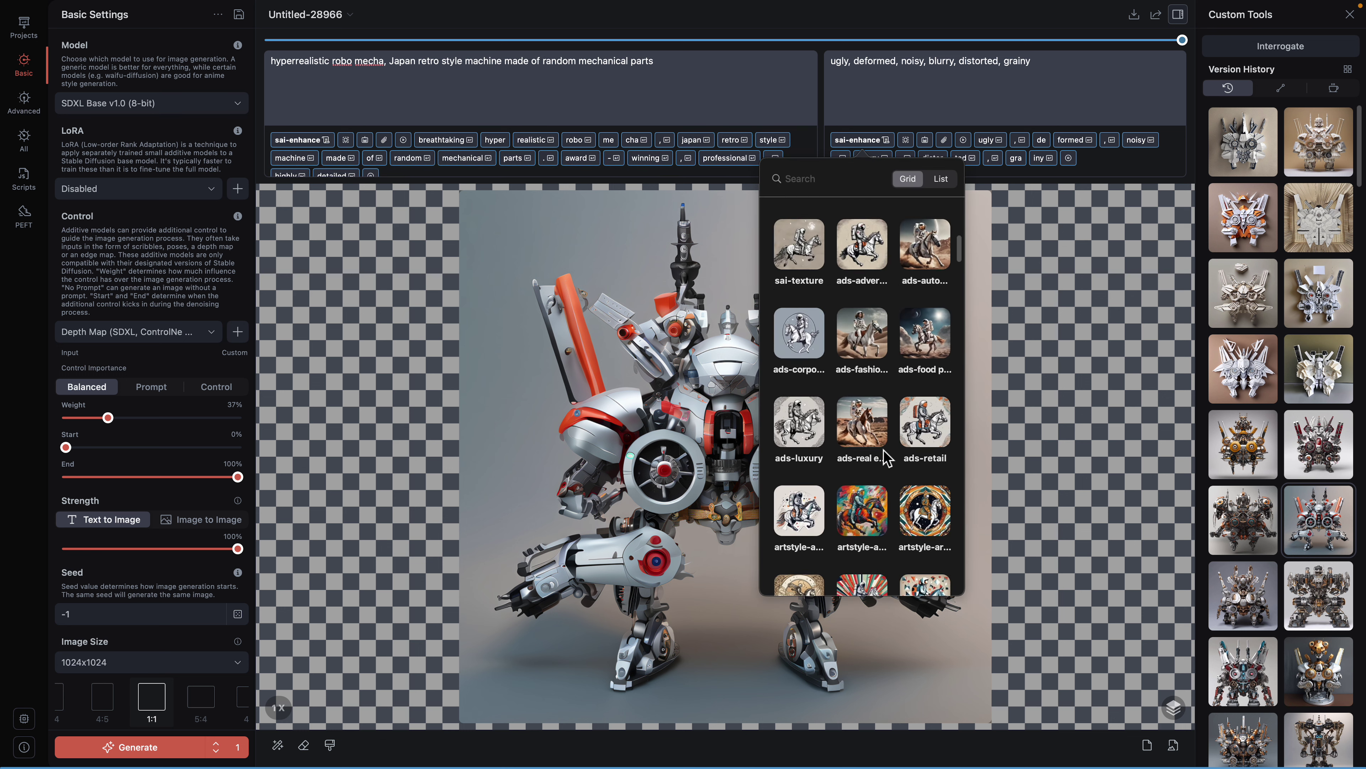
scroll(886, 458, down, 5)
click(870, 417)
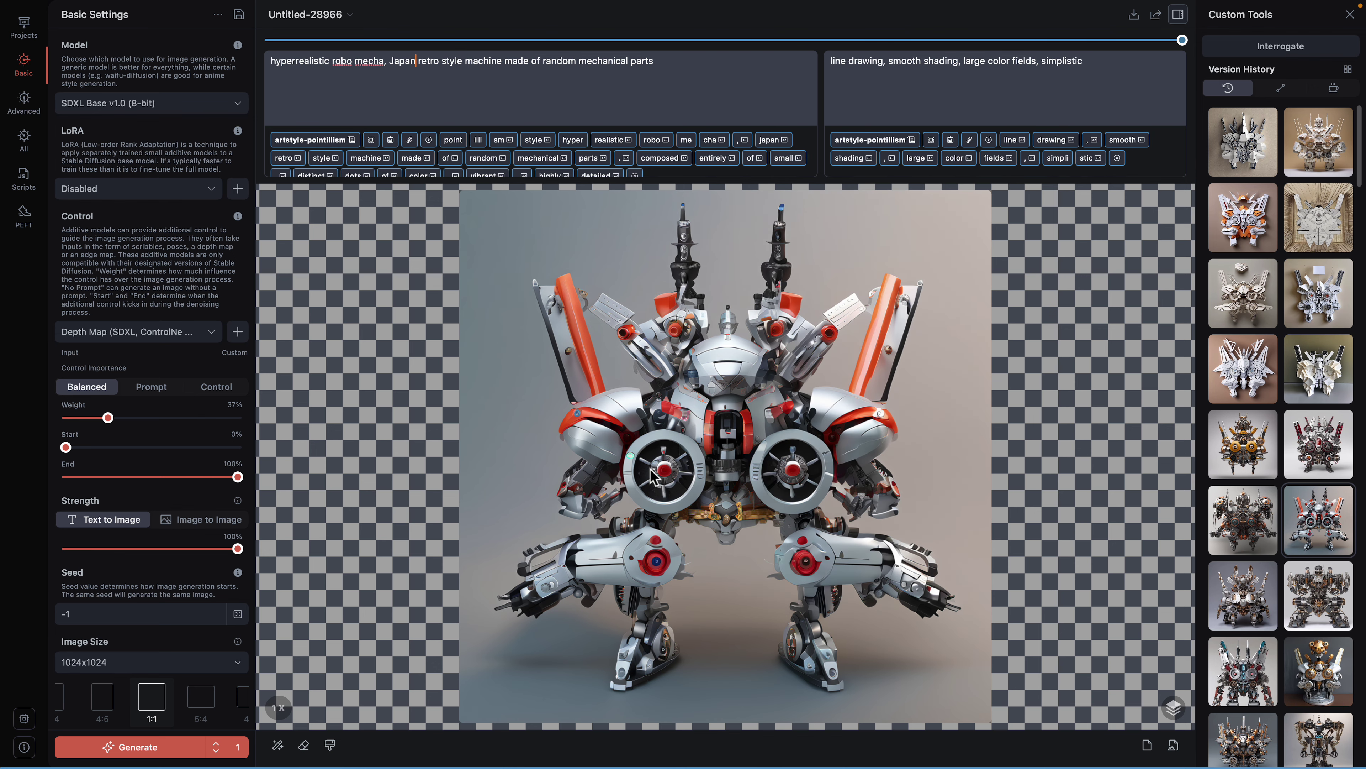
Create a new empty canvas and load depth2.png from the Desktop folder as its depth map layer
click(1147, 745)
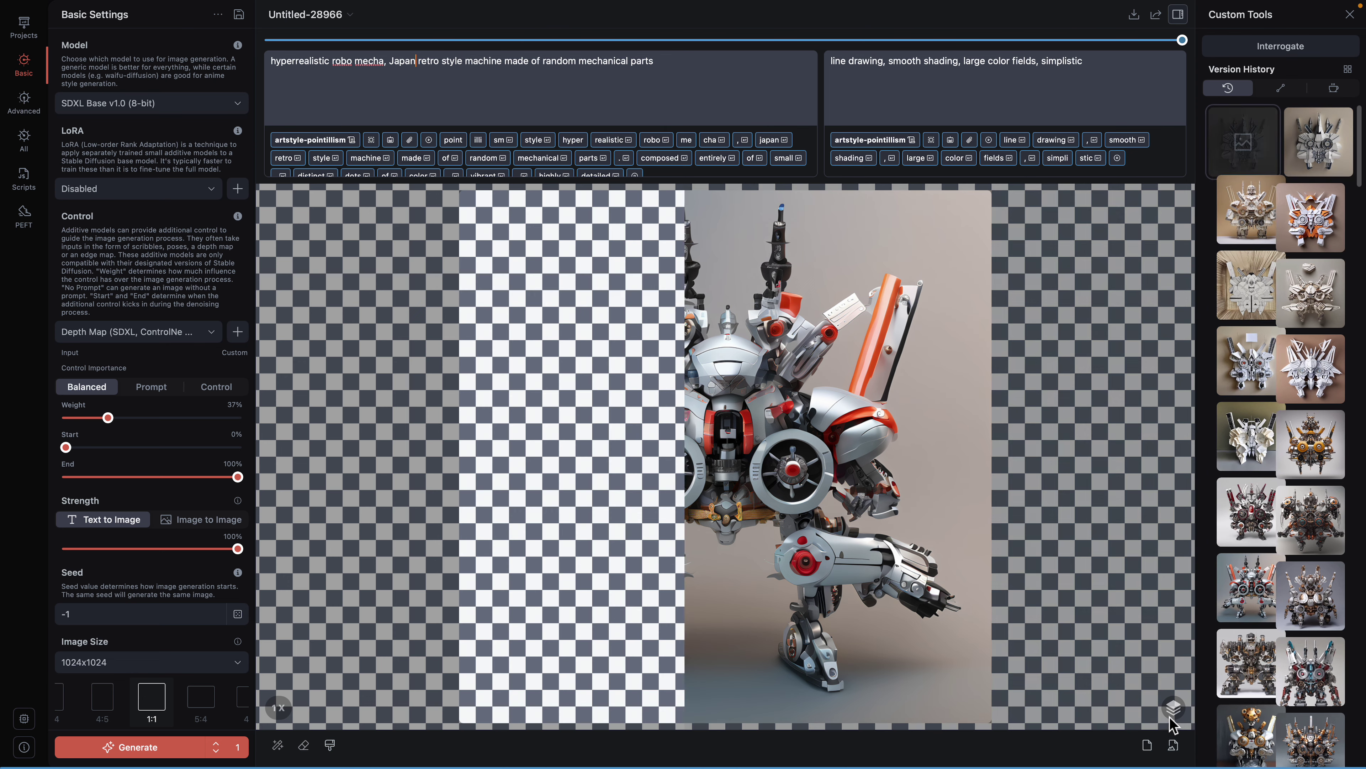
click(1174, 708)
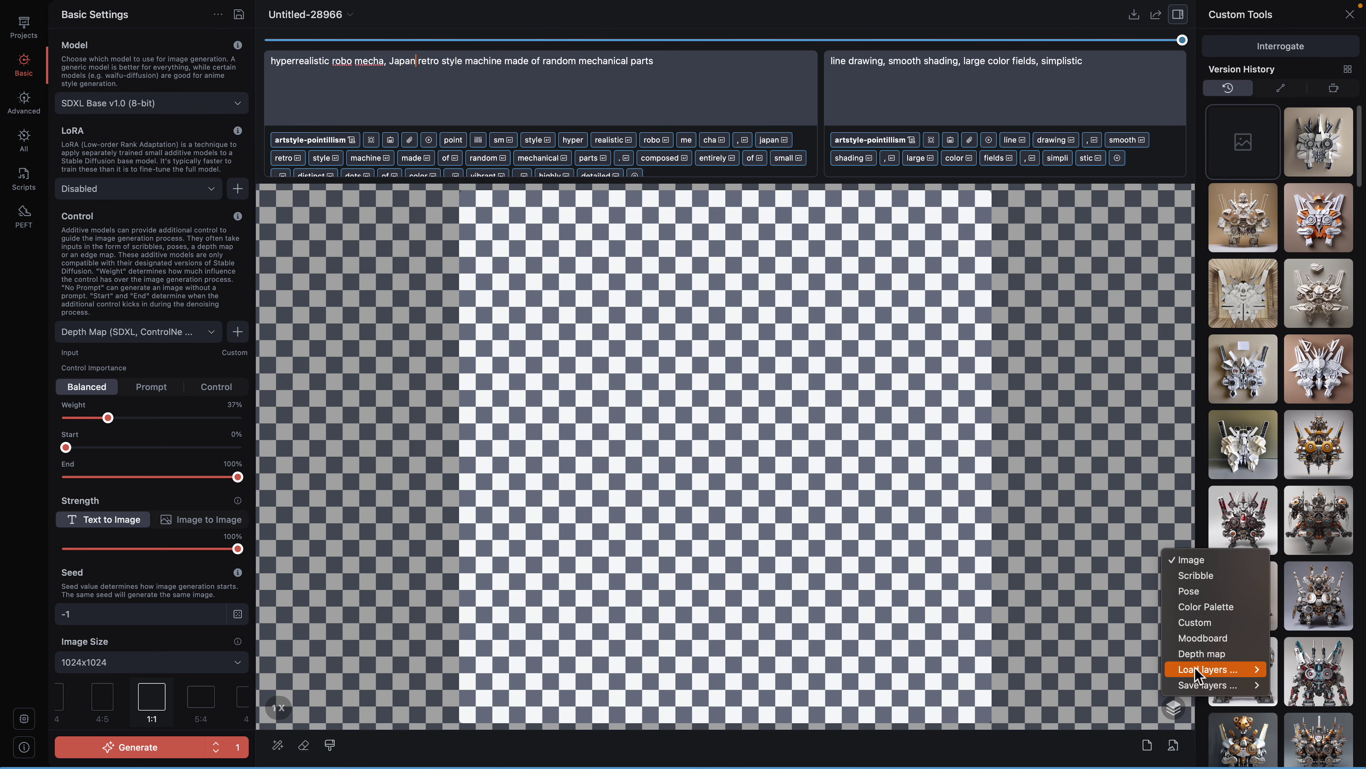
click(1174, 709)
click(1174, 710)
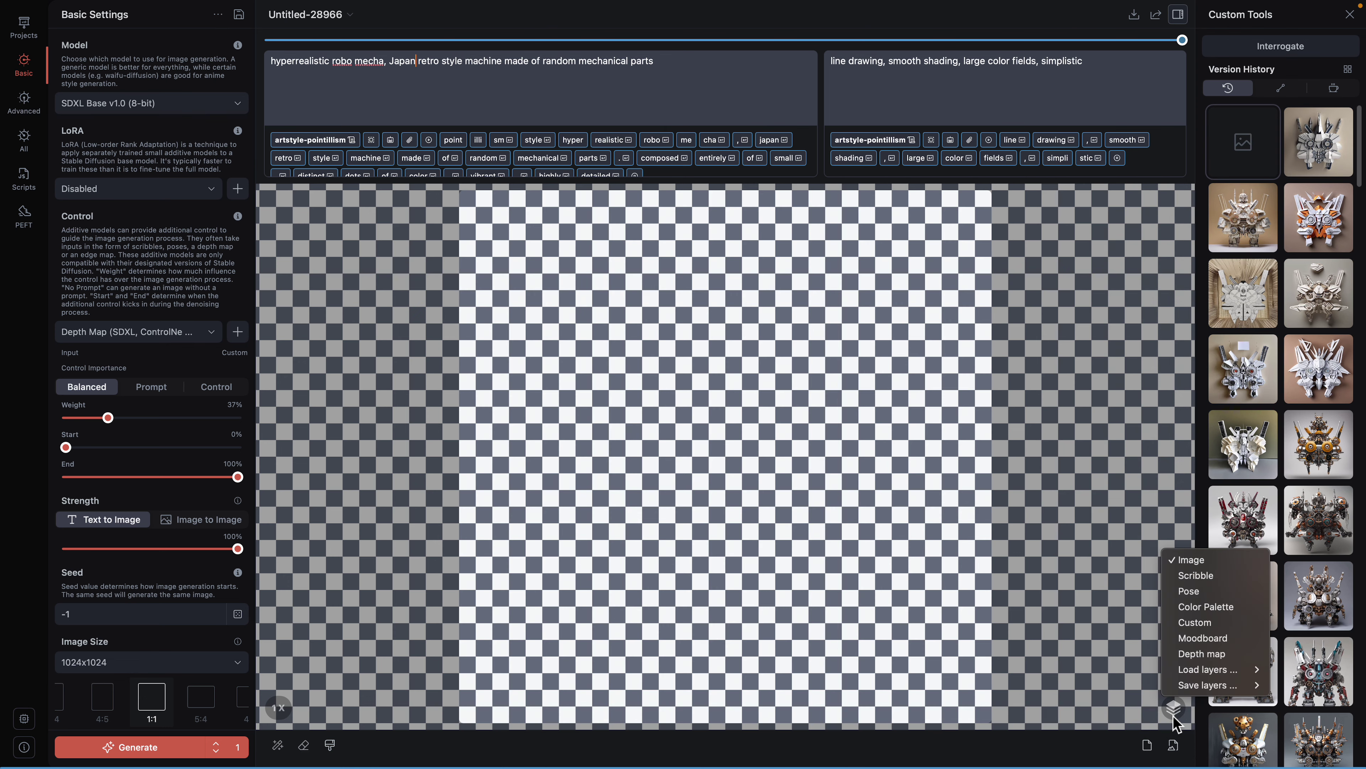
mouse_move(1207, 673)
mouse_move(1135, 676)
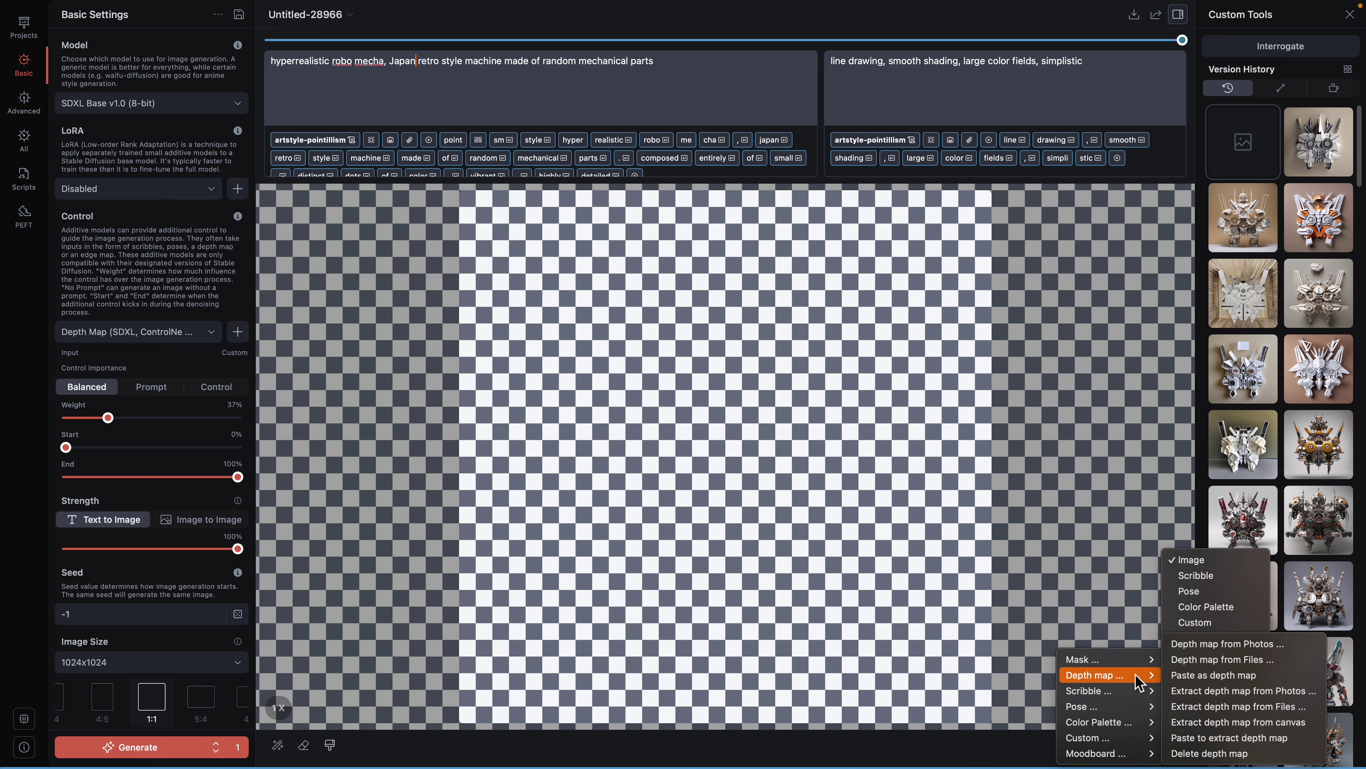
click(1204, 664)
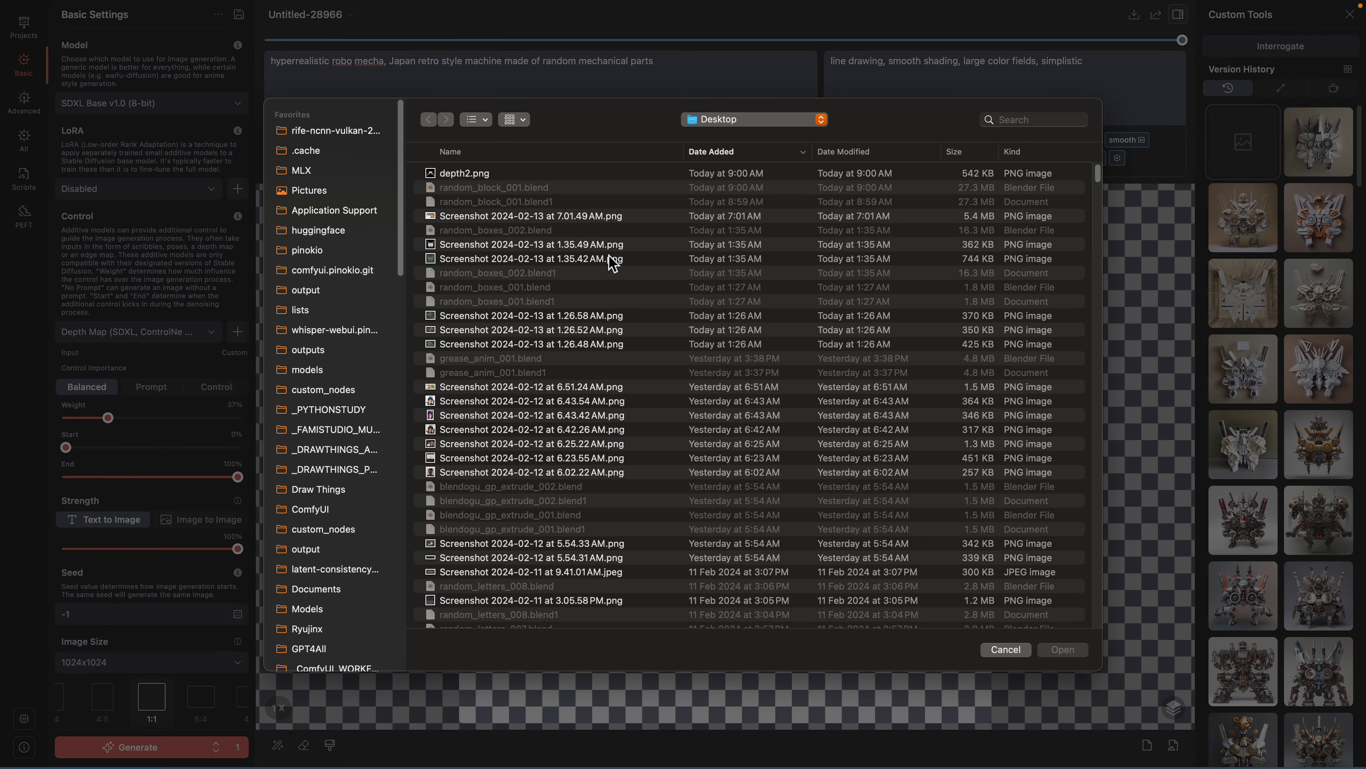
click(542, 175)
key(space)
key(space)
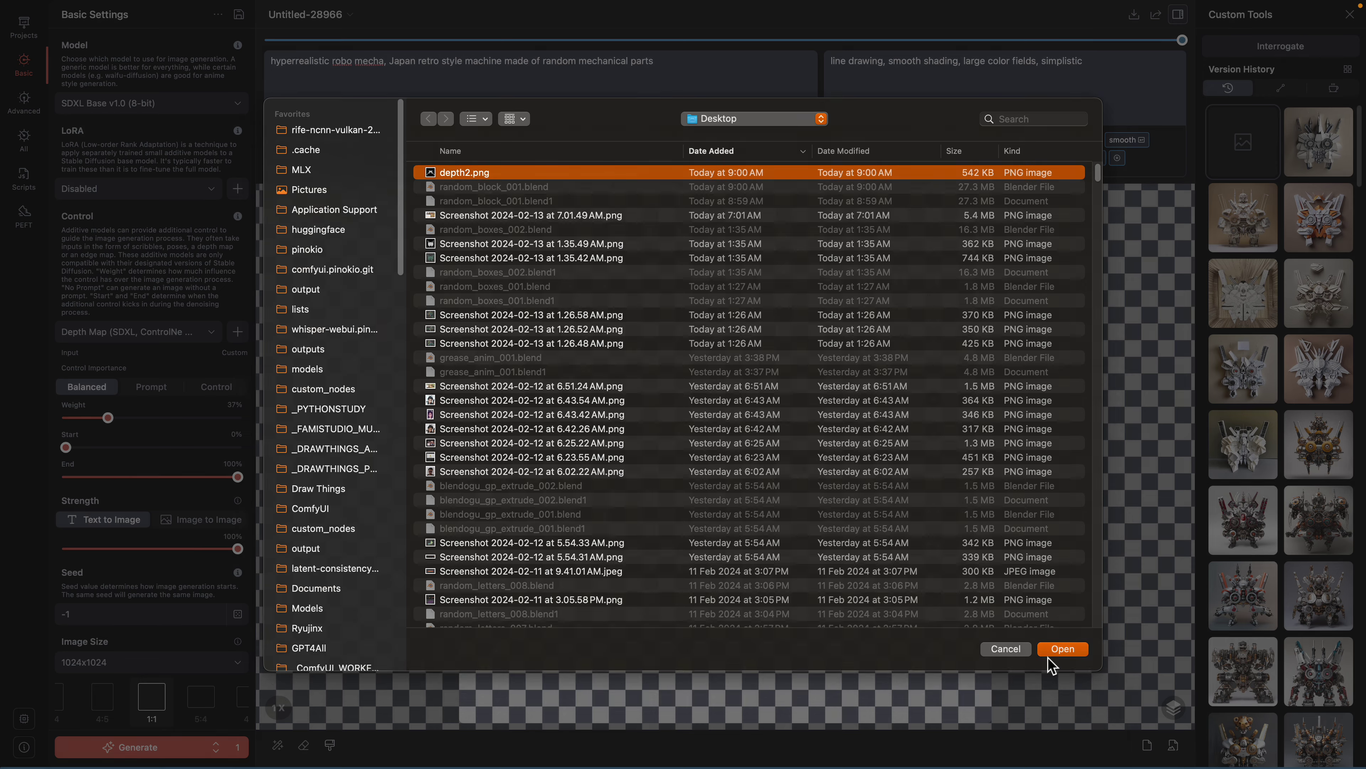
click(1050, 653)
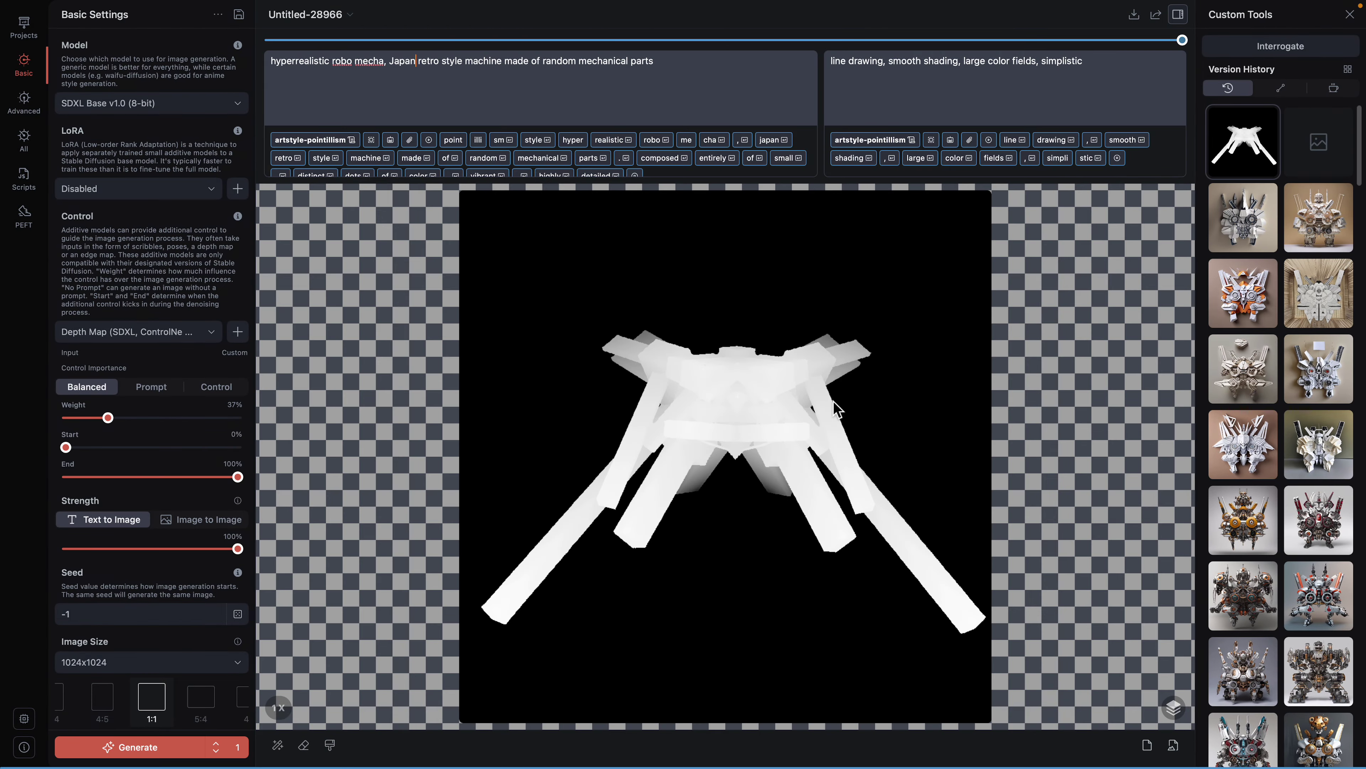
Check the SDXL base model and depth ControlNet choices, set the control weight to 35%, and start generating a batch of four images
click(121, 104)
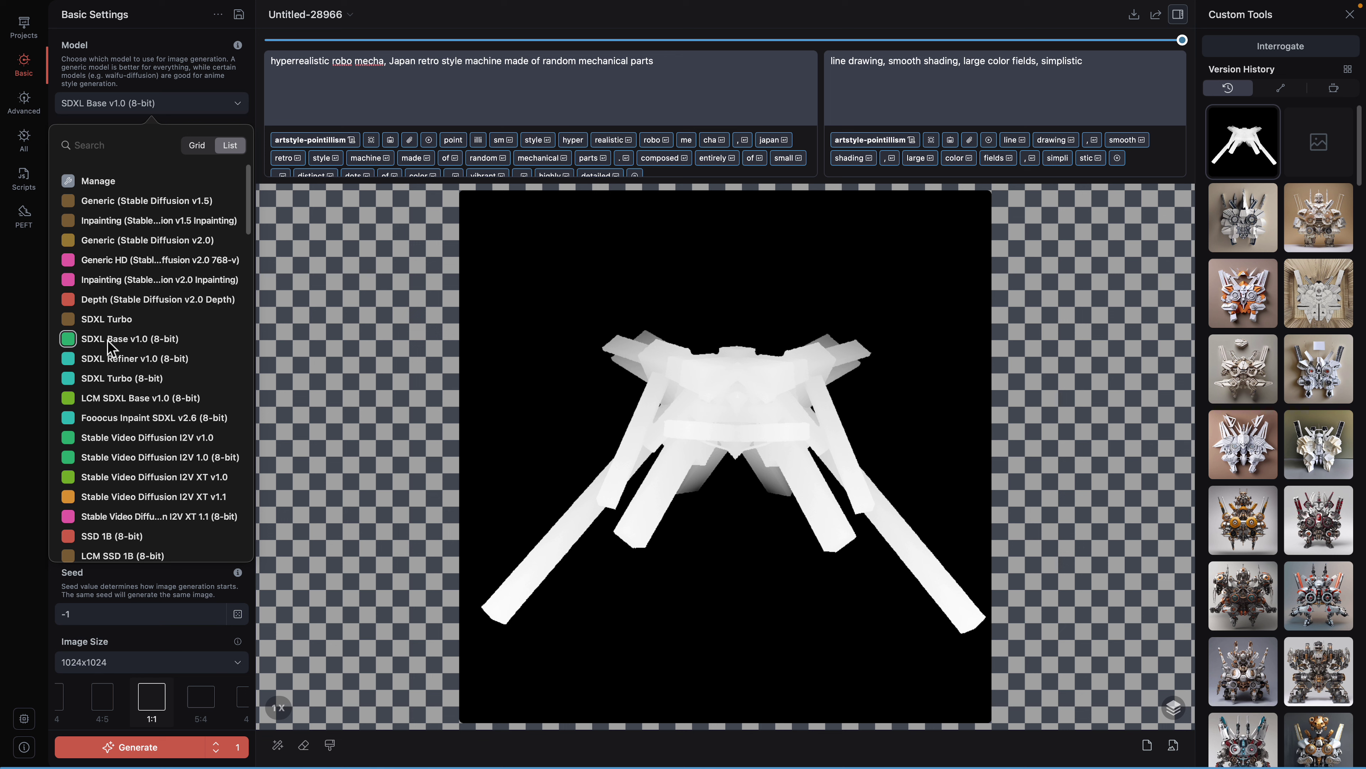
click(111, 110)
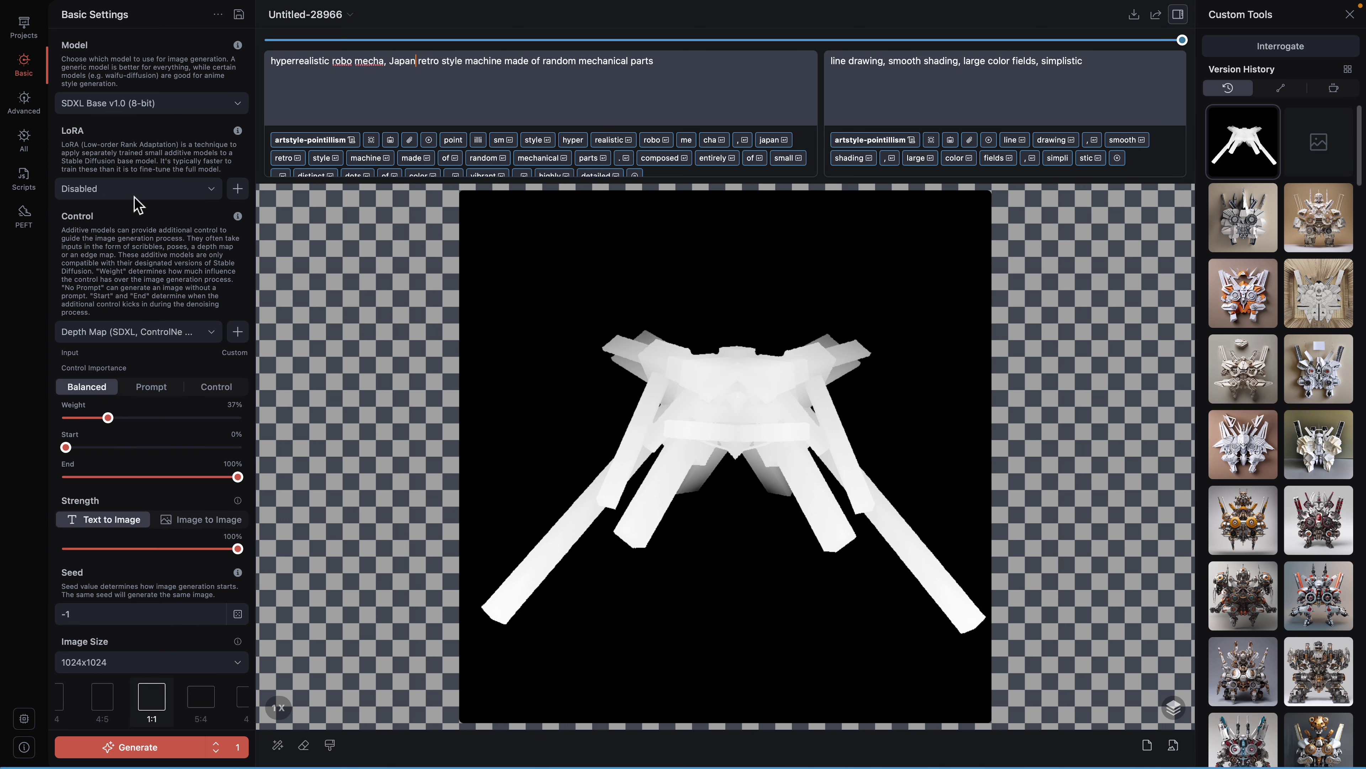
click(135, 332)
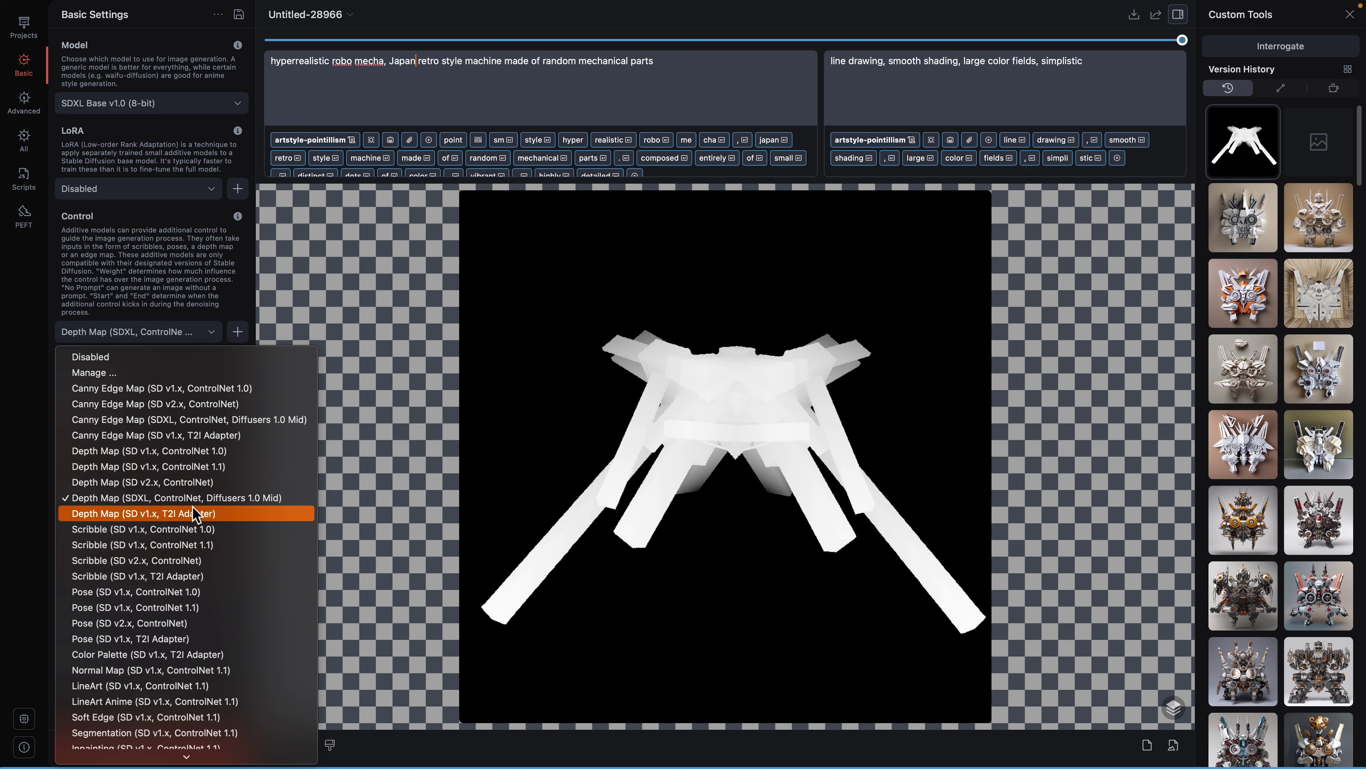
click(163, 343)
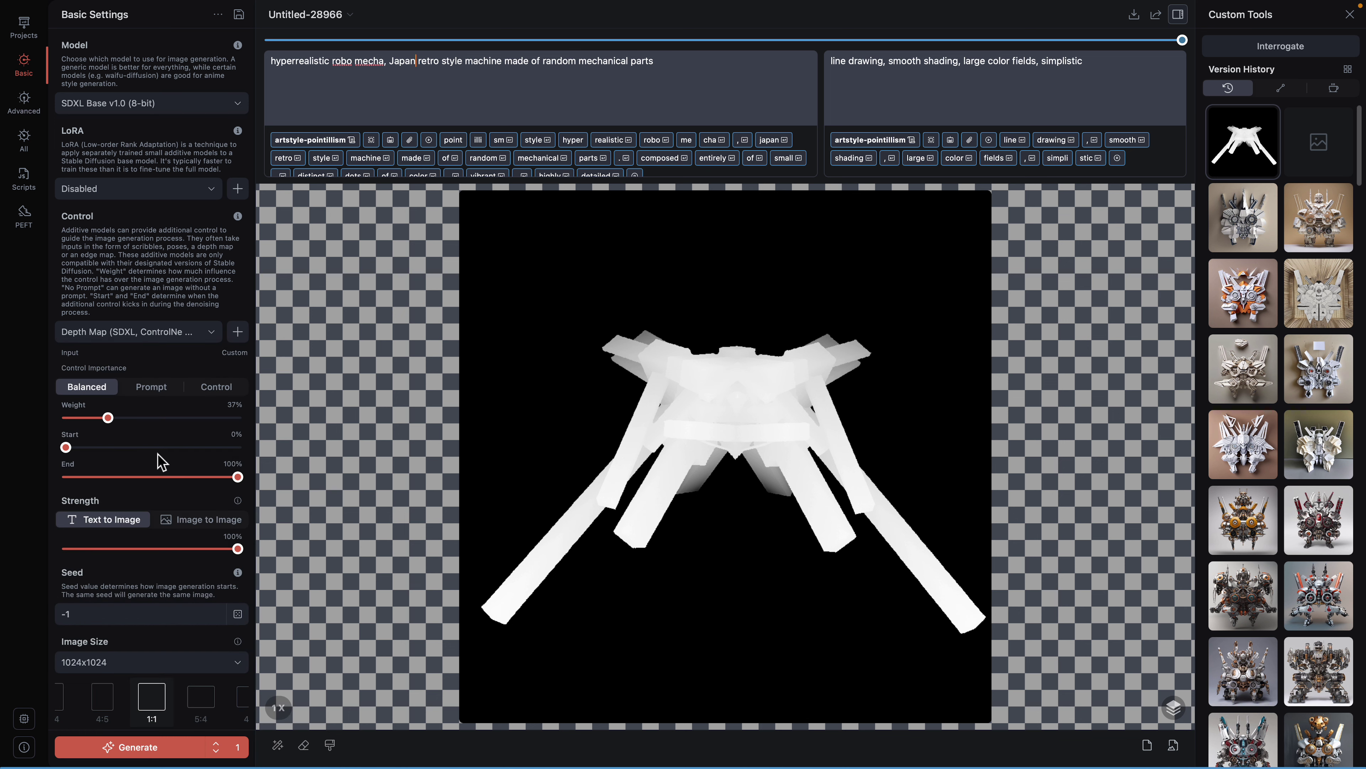
mouse_move(109, 421)
mouse_down()
mouse_move(237, 423)
mouse_move(109, 426)
mouse_up()
click(177, 751)
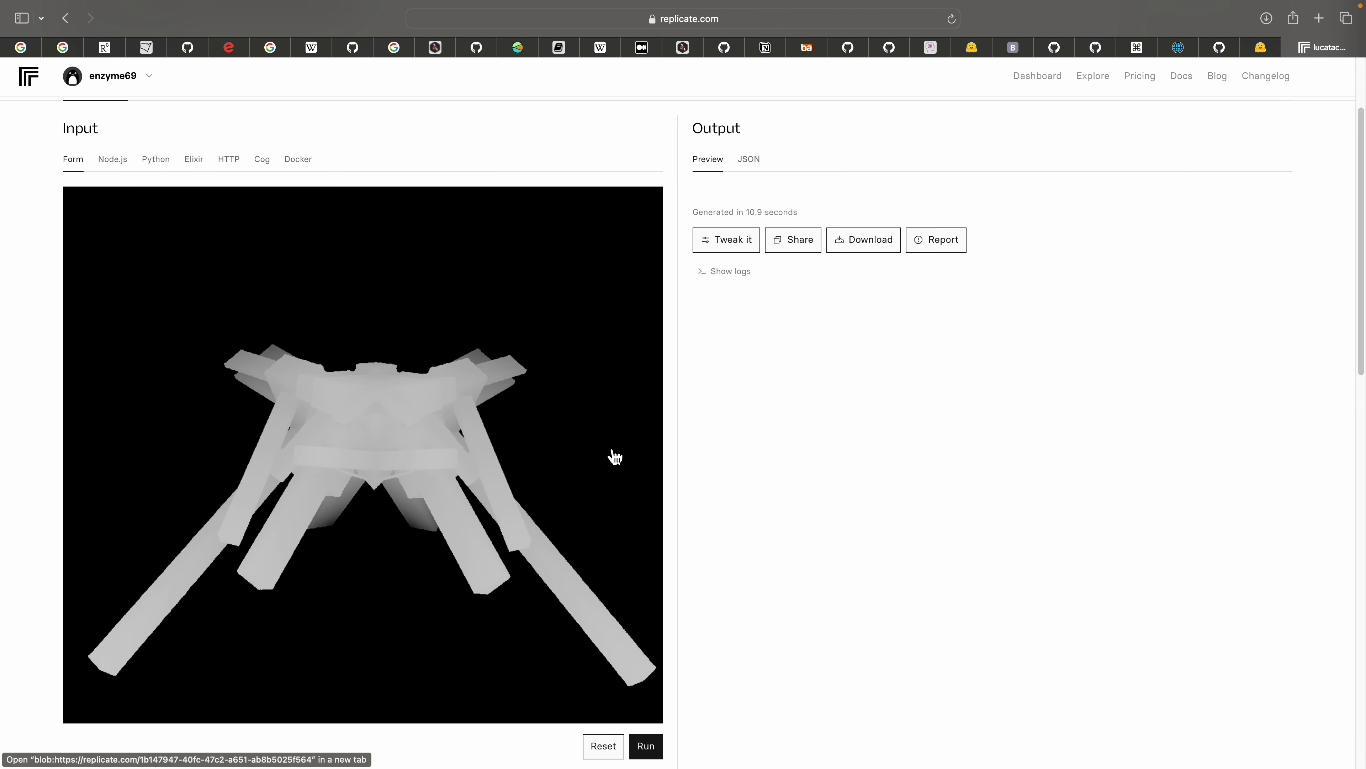
On the Replicate page, review the generated mecha, set condition_scale to 0.71, and run the model again
scroll(730, 438, up, 3)
scroll(756, 459, down, 3)
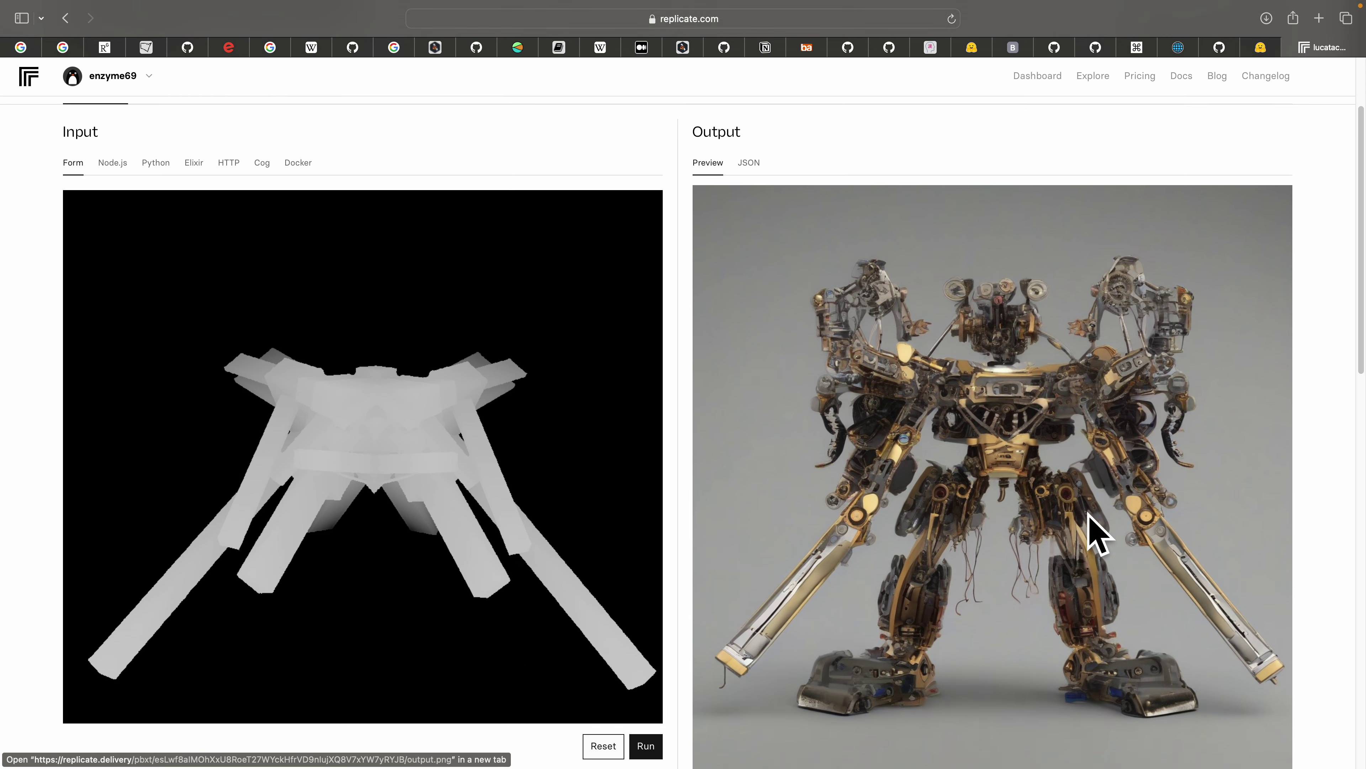
scroll(480, 519, down, 1)
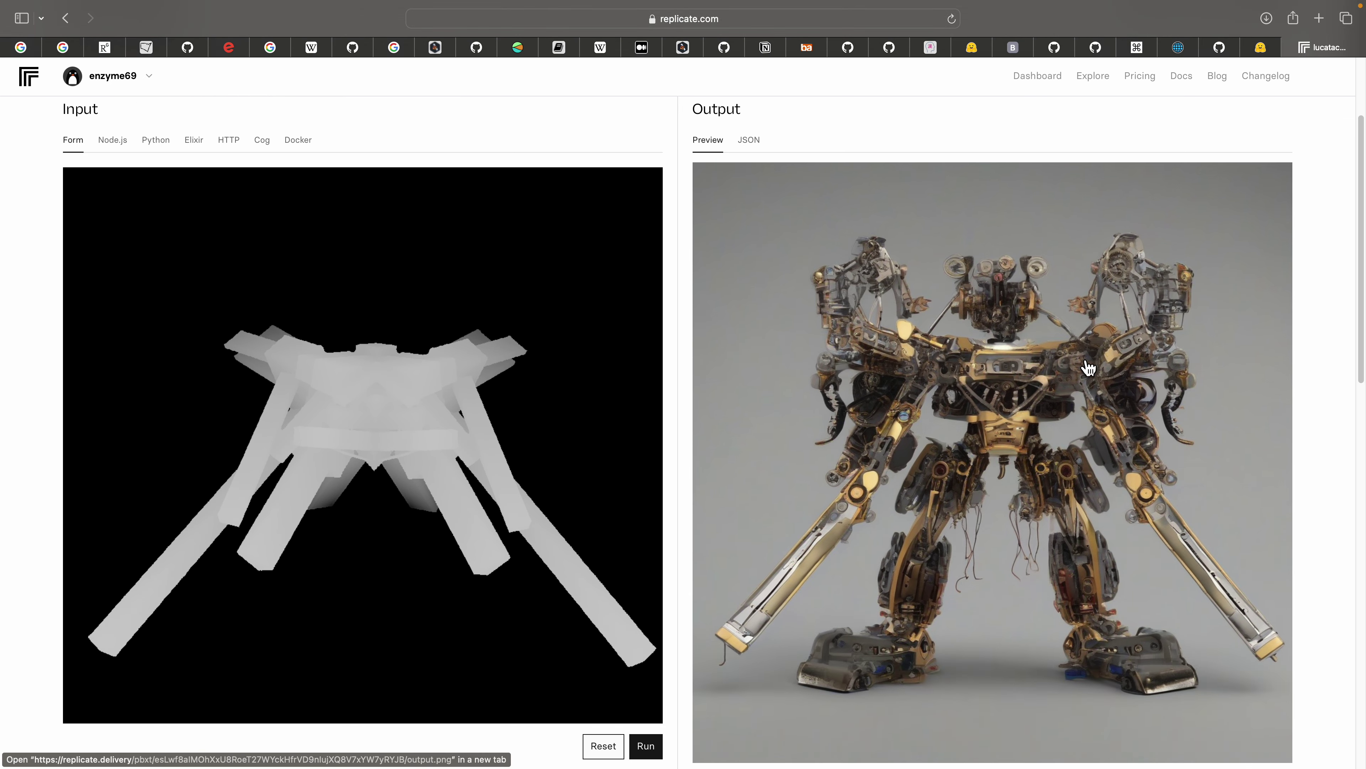
scroll(1043, 457, down, 6)
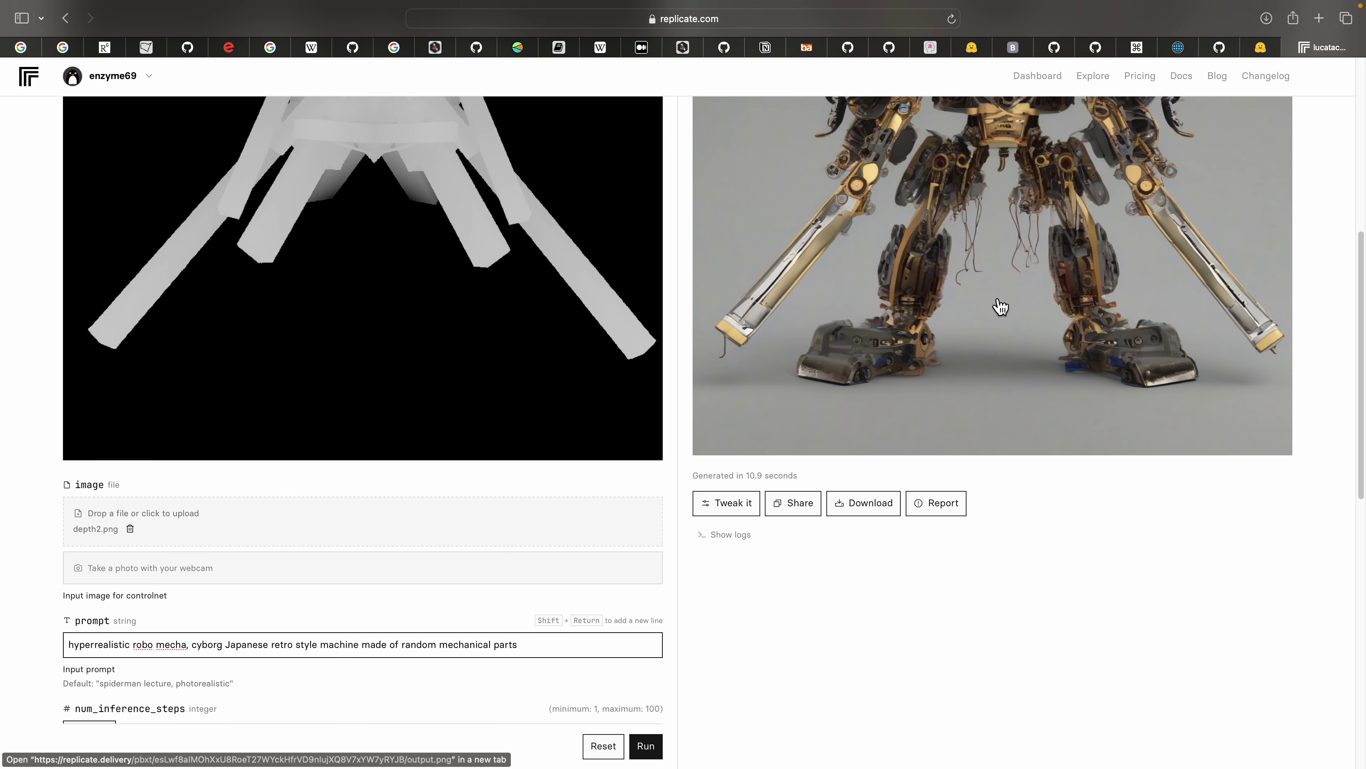
scroll(1000, 307, down, 4)
drag(237, 512, 291, 514)
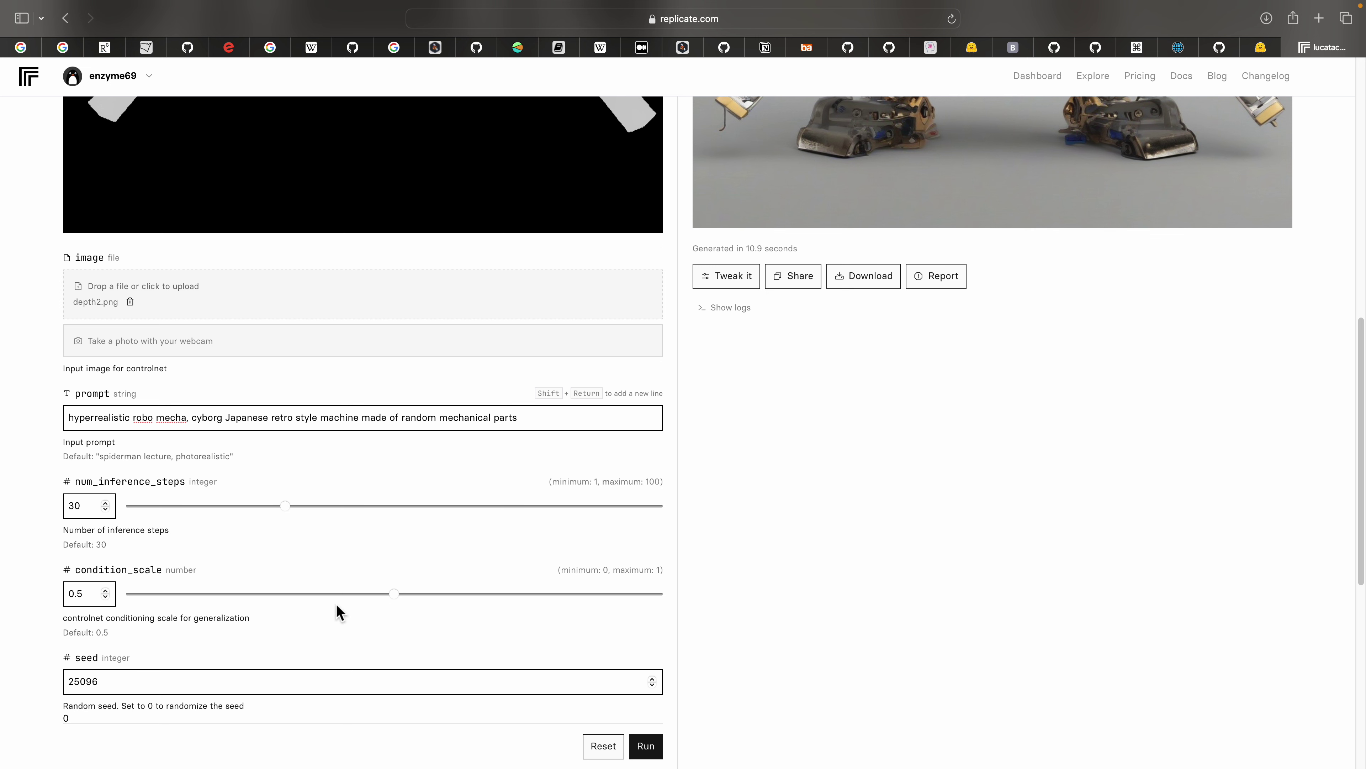
drag(417, 597, 511, 609)
scroll(265, 588, up, 10)
scroll(274, 570, down, 10)
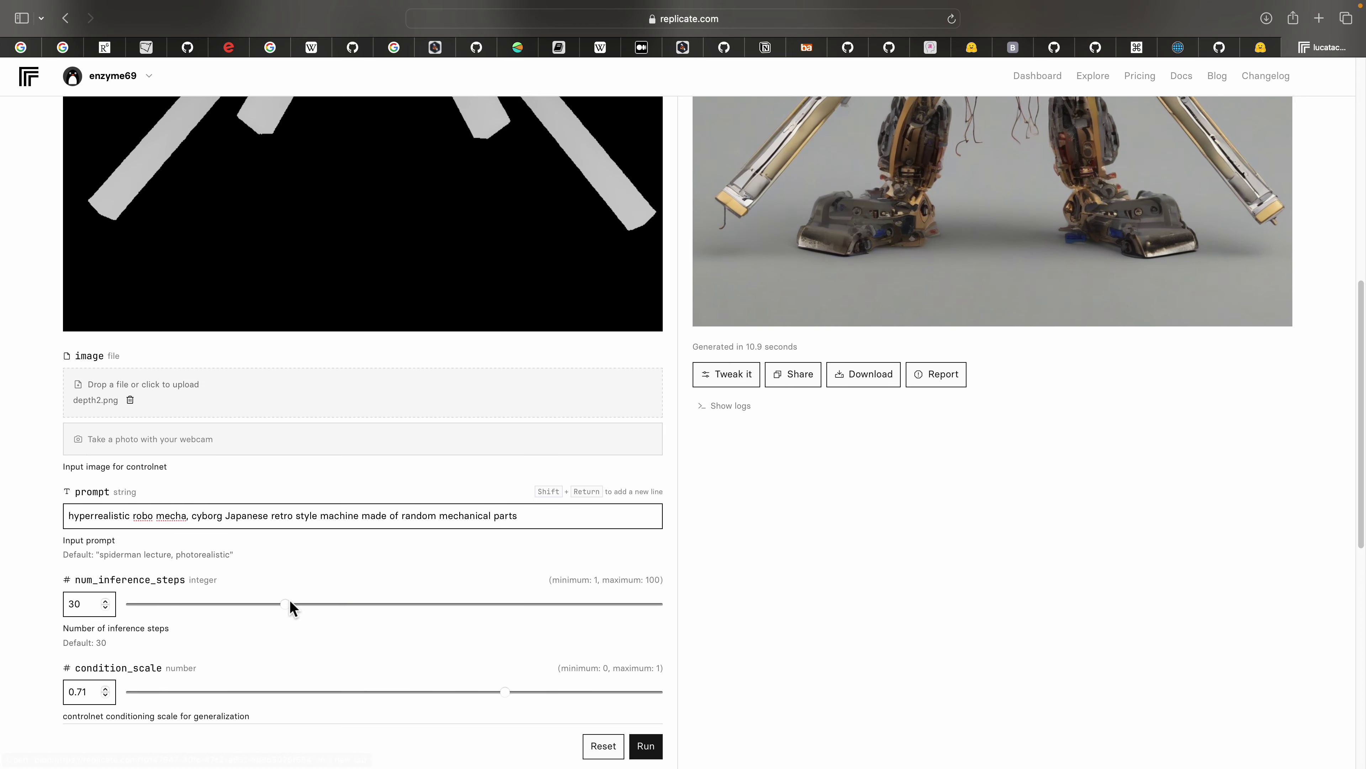
click(646, 719)
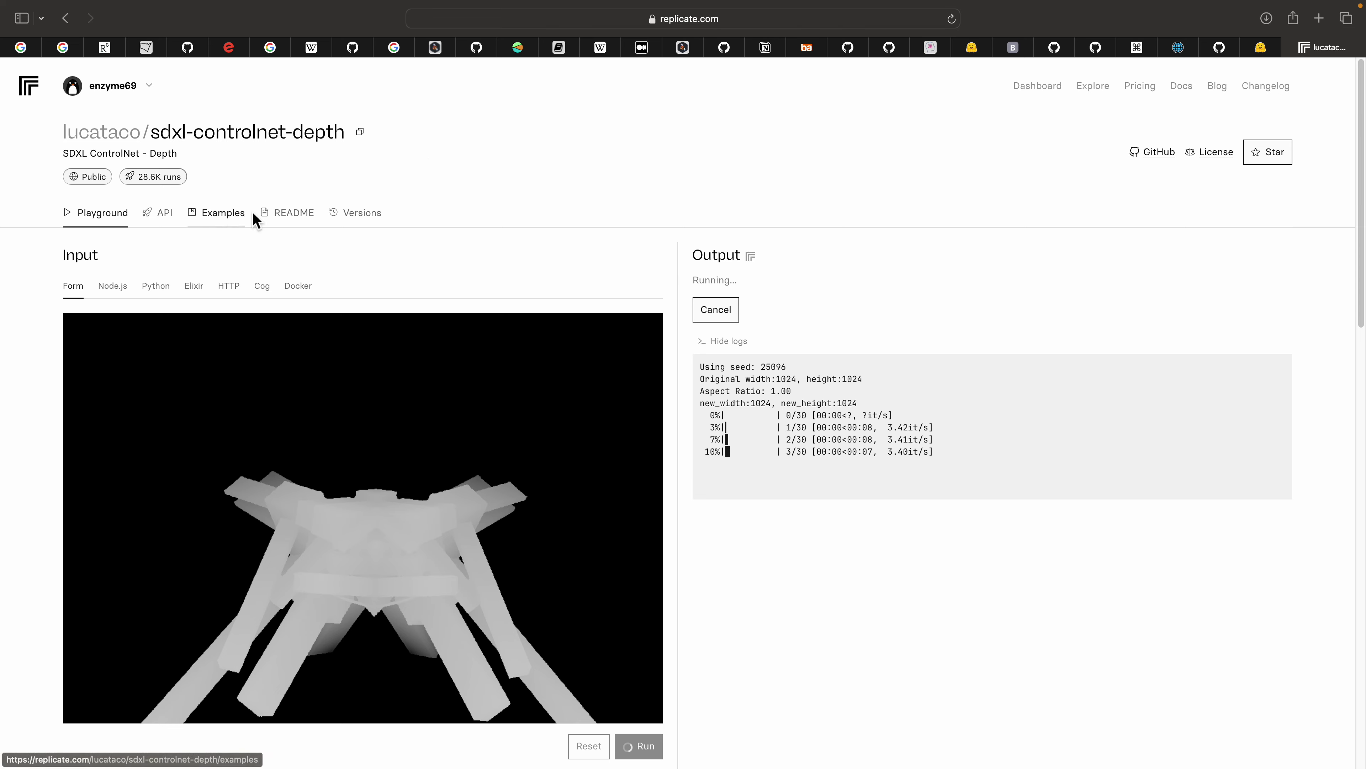
Follow the Replicate run and compare the new mecha output with the input depth map and settings
scroll(786, 284, down, 3)
scroll(784, 501, down, 10)
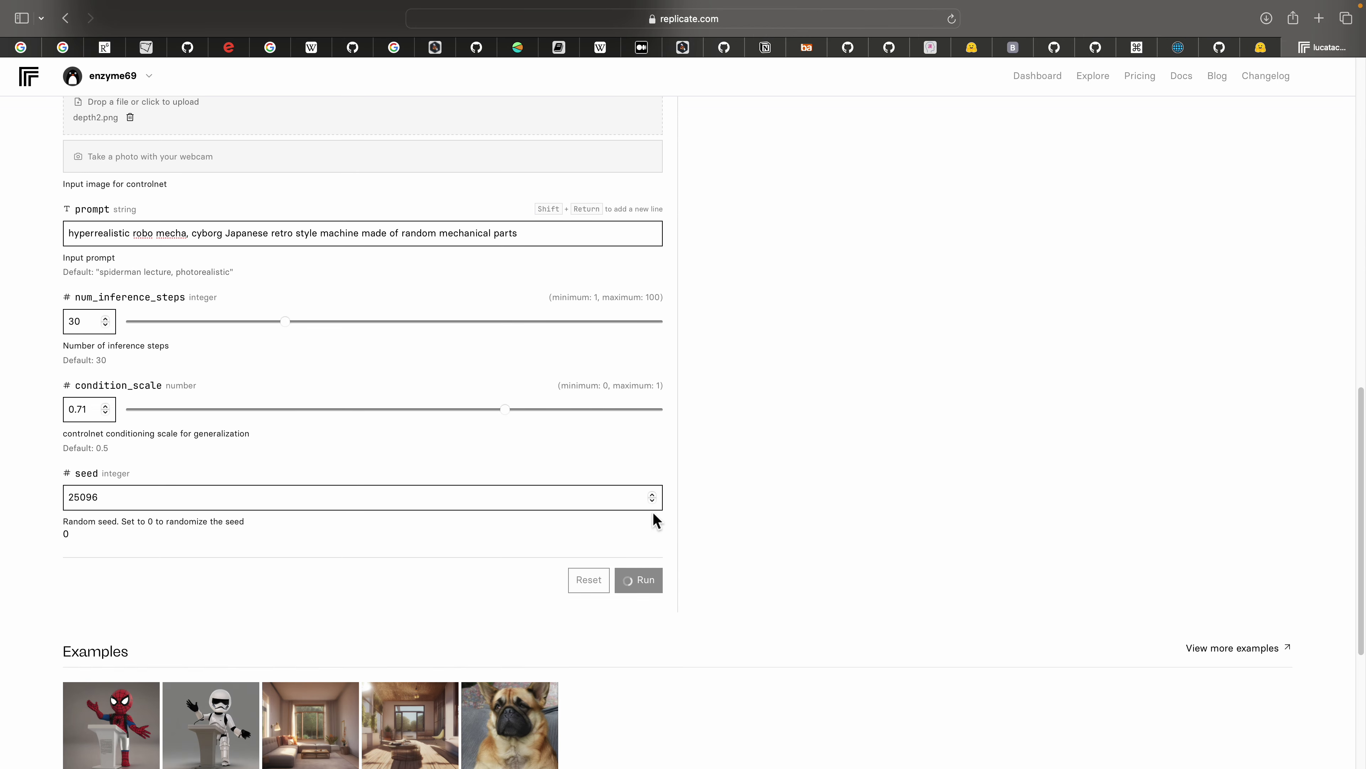
scroll(588, 448, up, 1)
scroll(588, 446, up, 4)
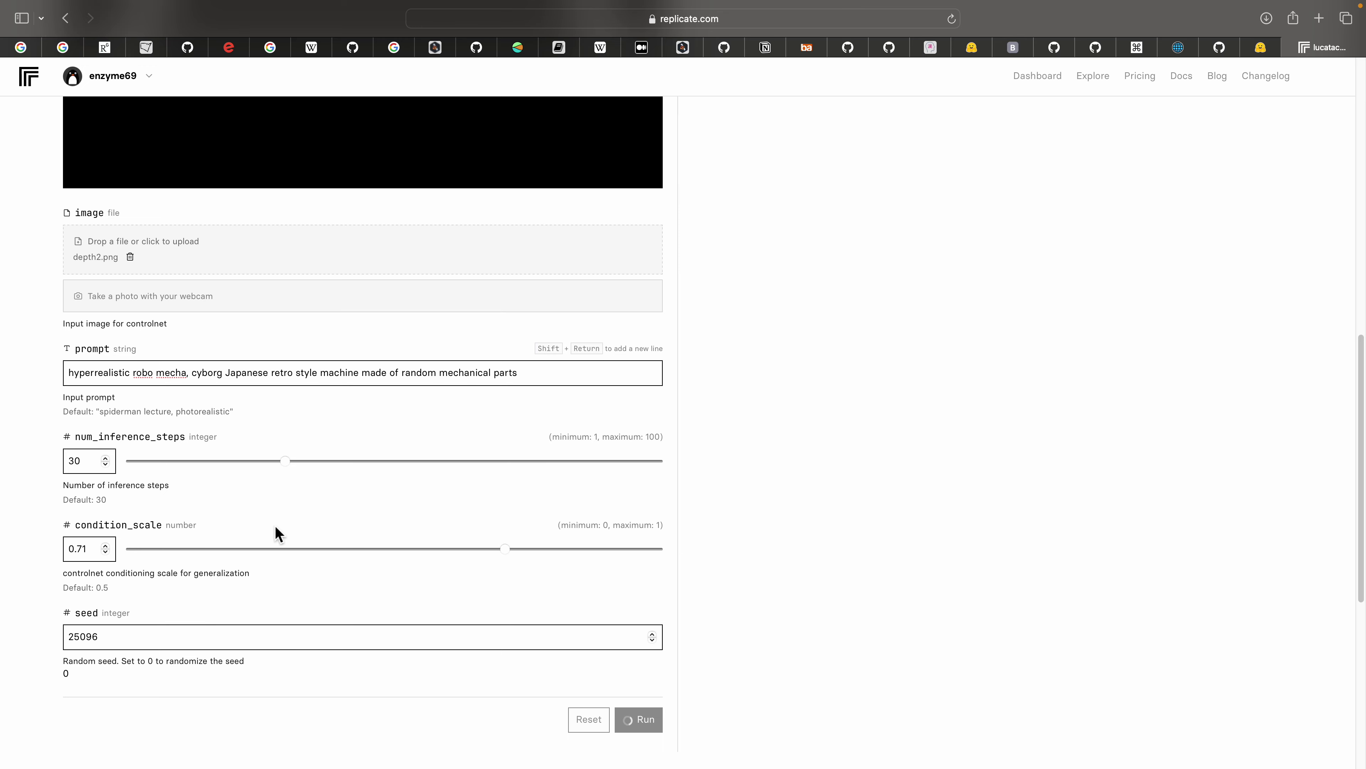
scroll(380, 552, down, 3)
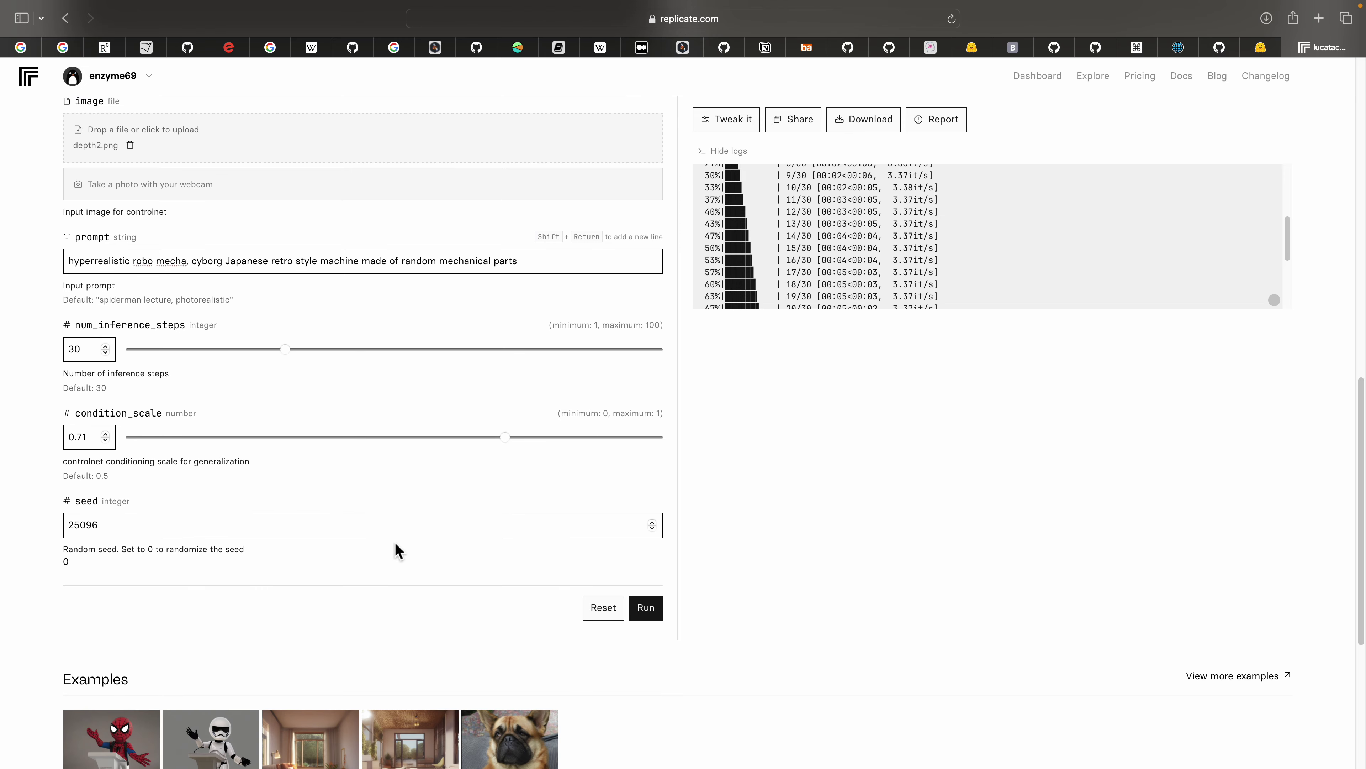
scroll(397, 539, up, 15)
scroll(487, 429, down, 1)
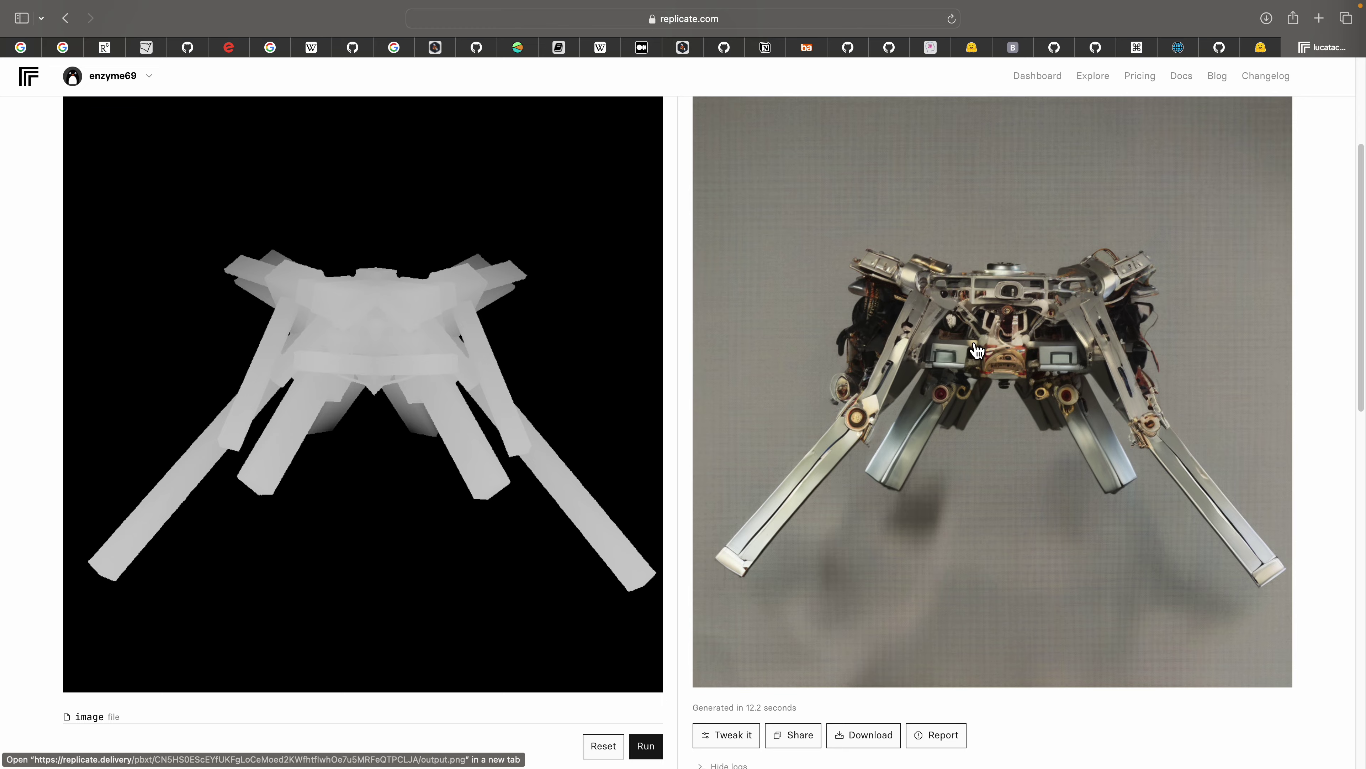
scroll(825, 437, down, 15)
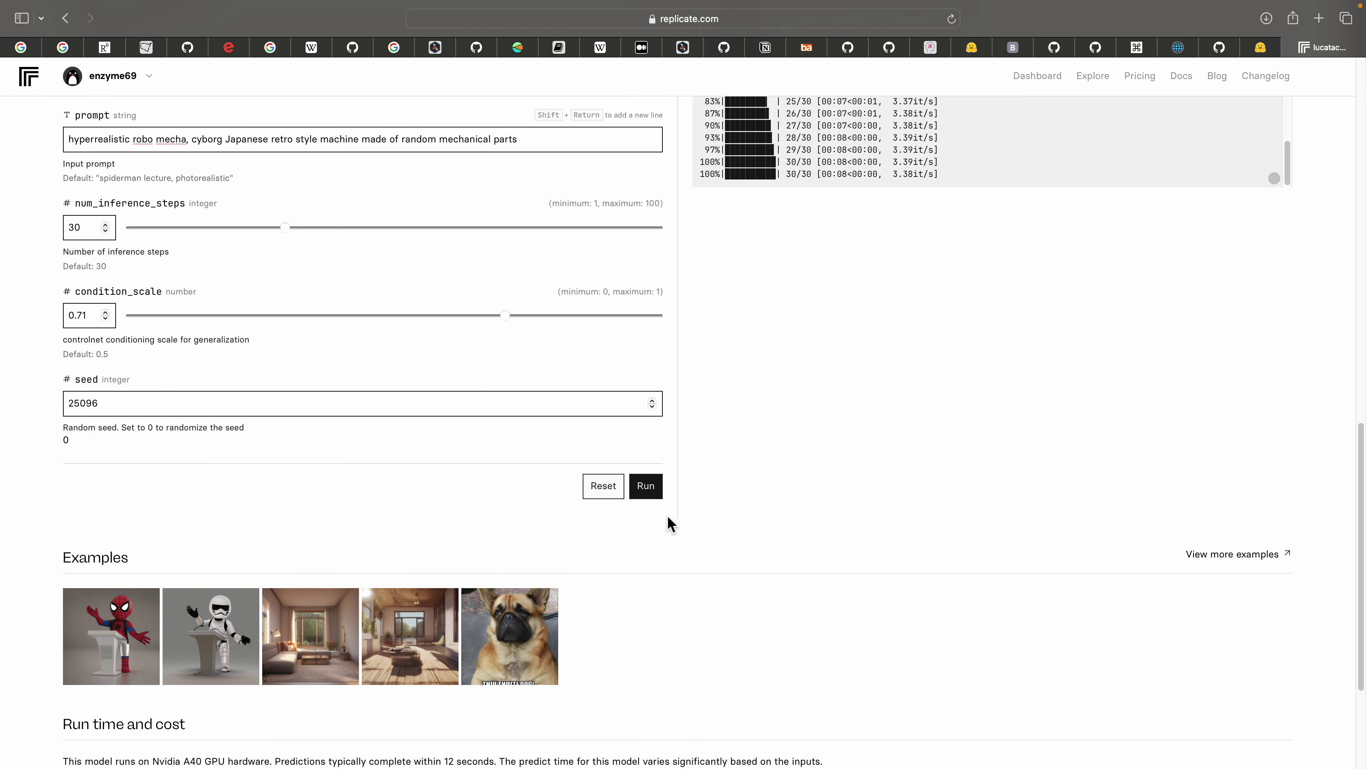
Save the generated mecha output from Replicate to the Downloads folder
scroll(668, 523, up, 8)
right_click(857, 350)
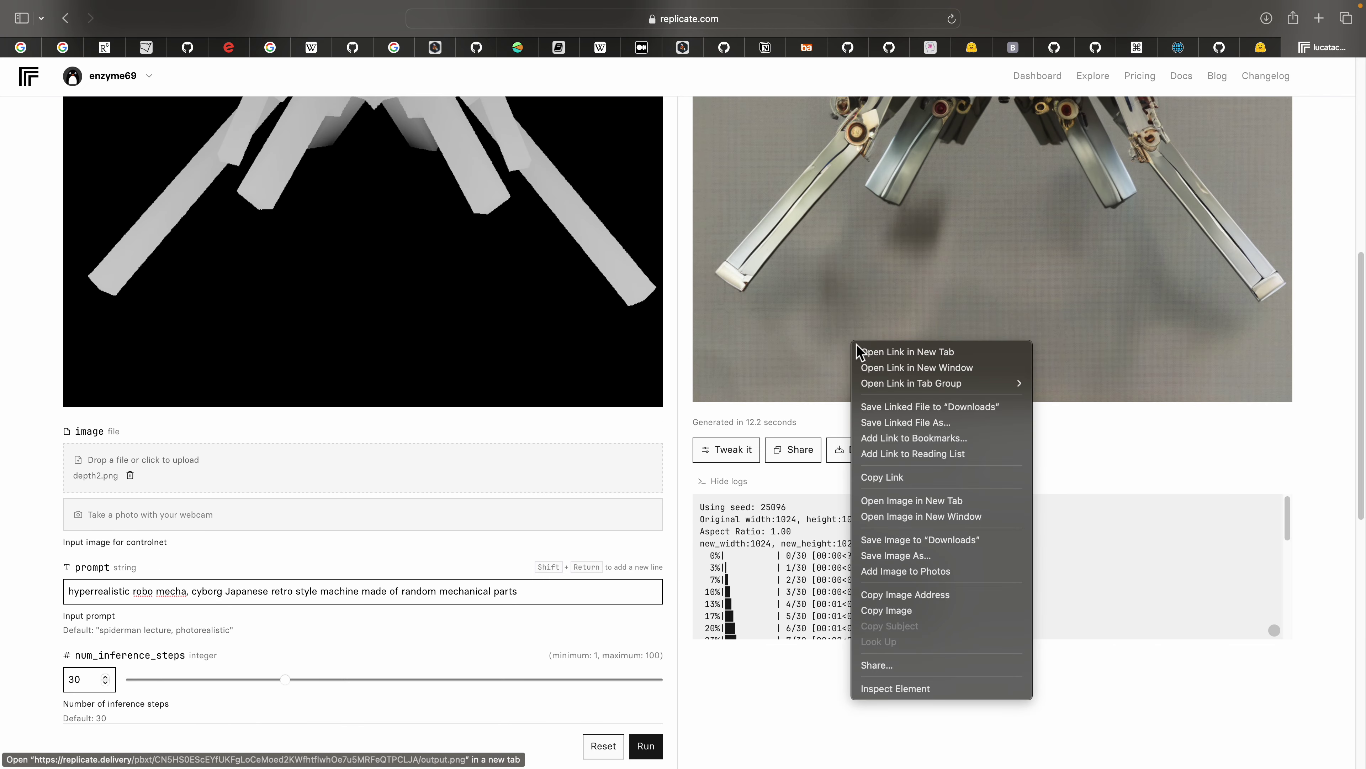
click(881, 404)
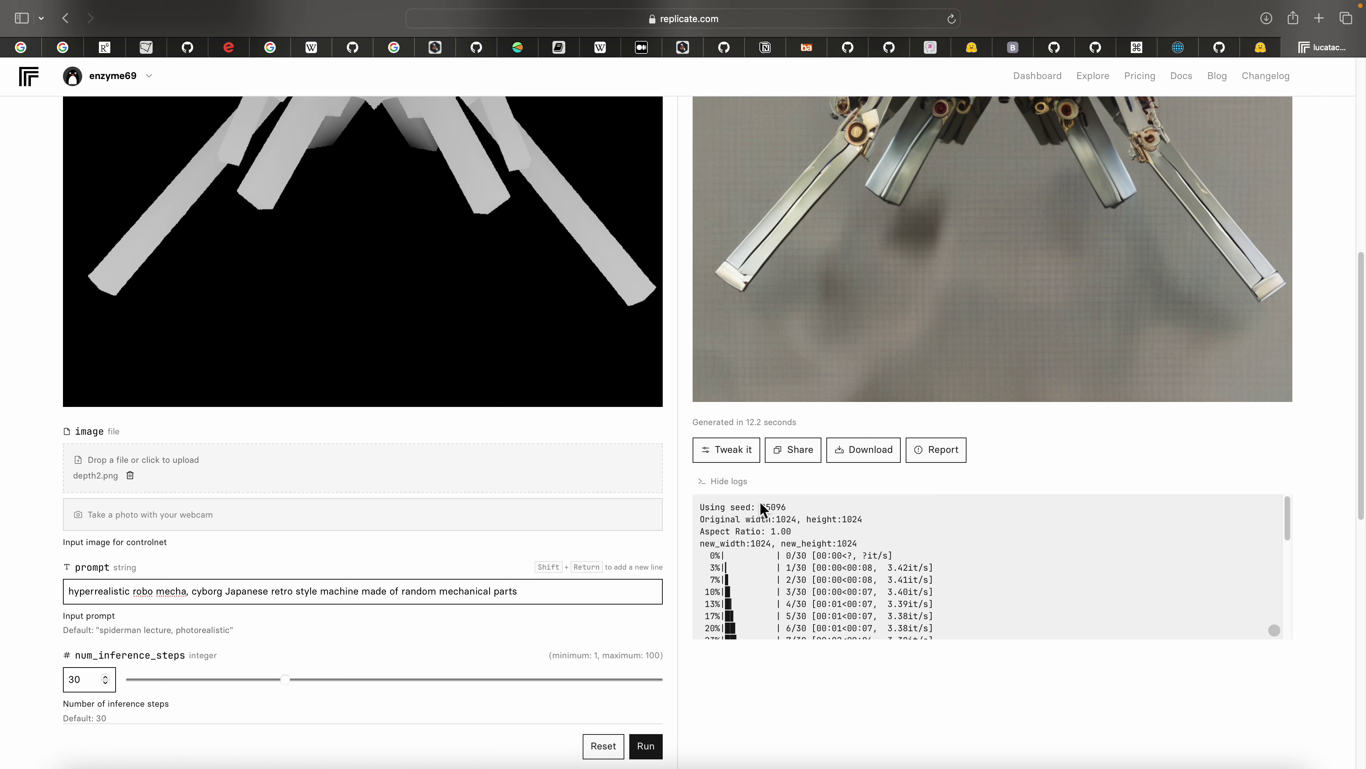
Run the Replicate model once more and switch to Draw Things to check its batch generation
scroll(760, 502, down, 5)
click(640, 638)
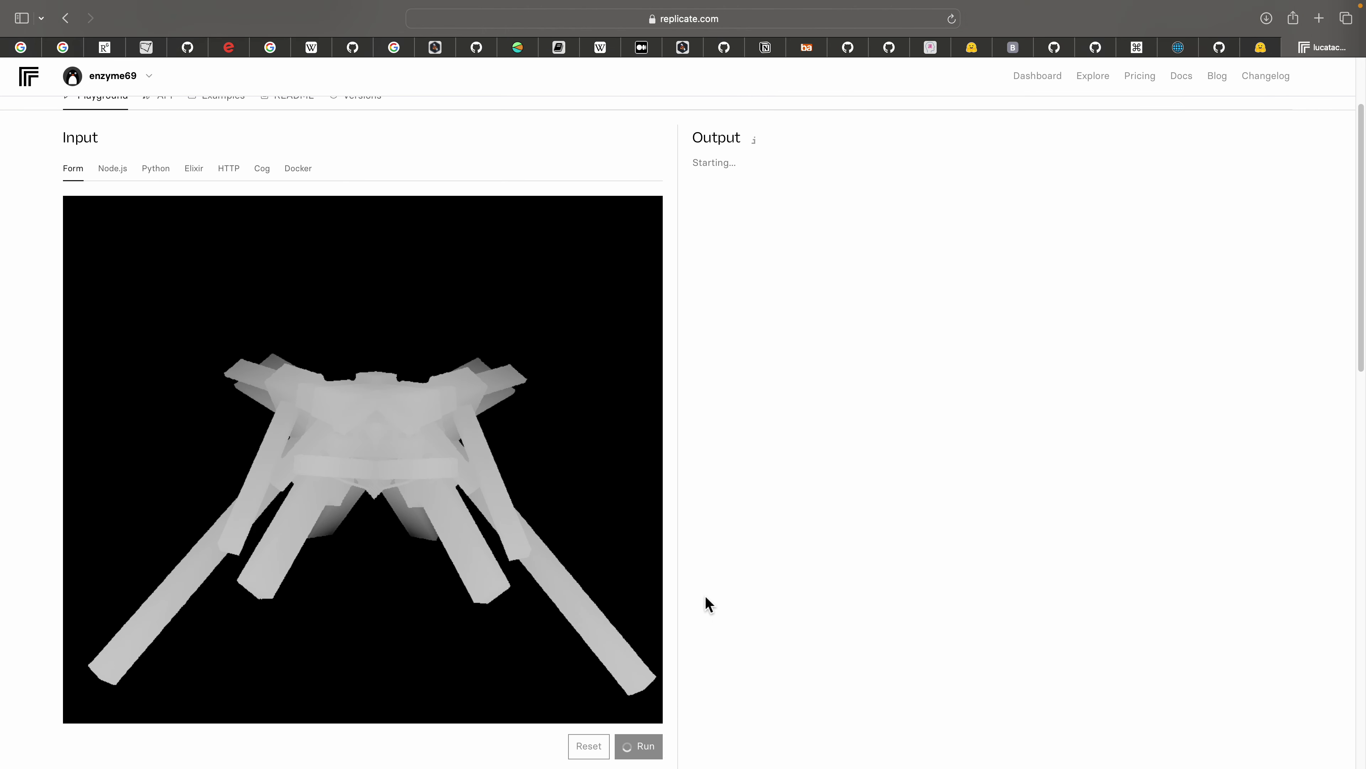
scroll(704, 595, up, 1)
key(ctrl+Right)
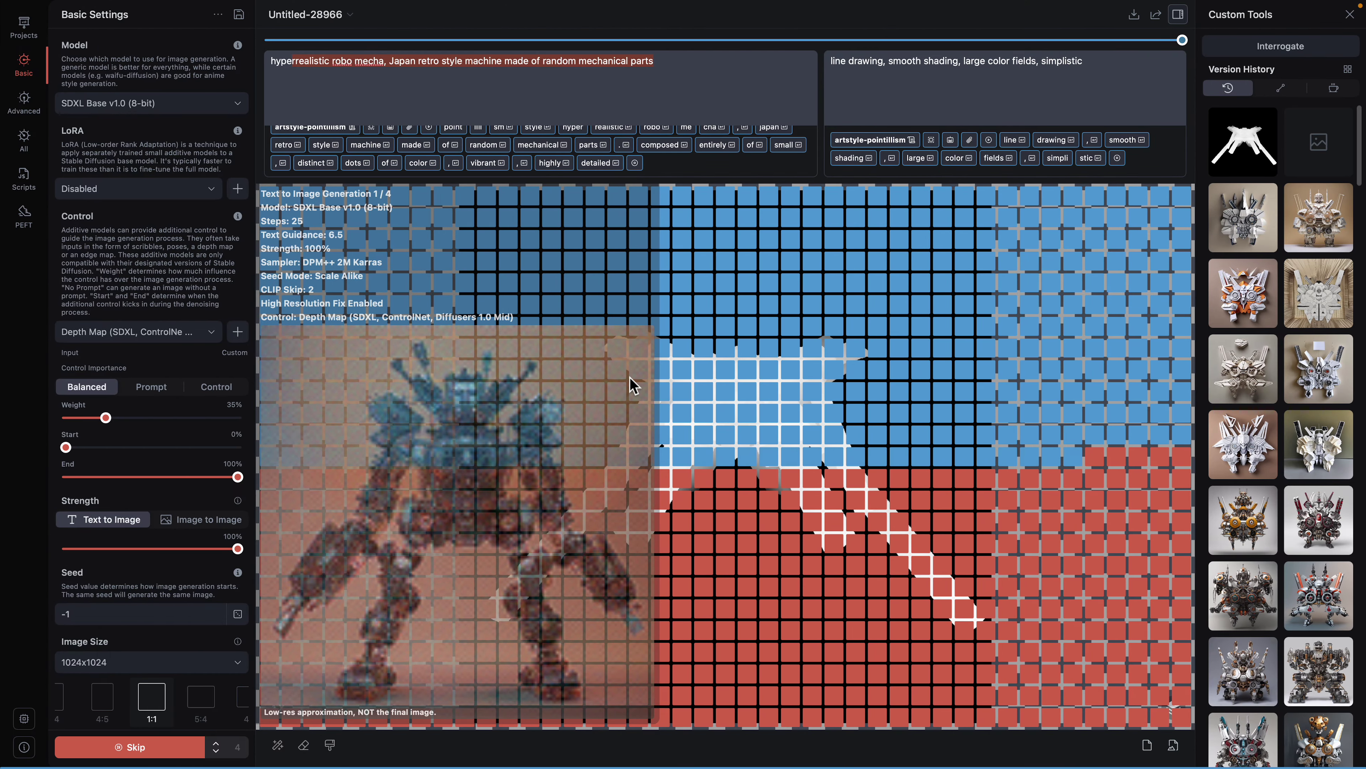
Switch to Finder's _DRAWTHINGS_ARTS folder and preview the most recent origami-style mecha images with Quick Look
key(ctrl+Left)
key(ctrl+Left)
key(ctrl+Left)
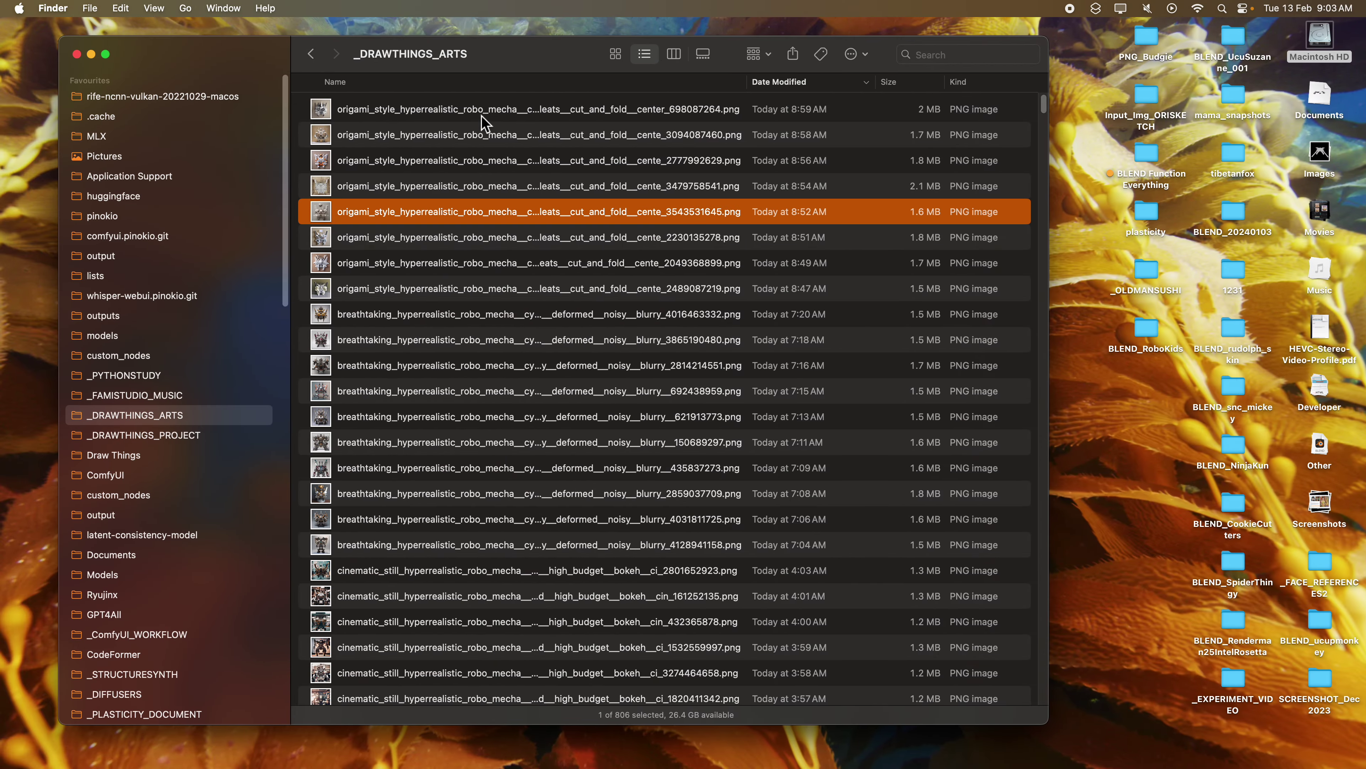
click(483, 114)
key(space)
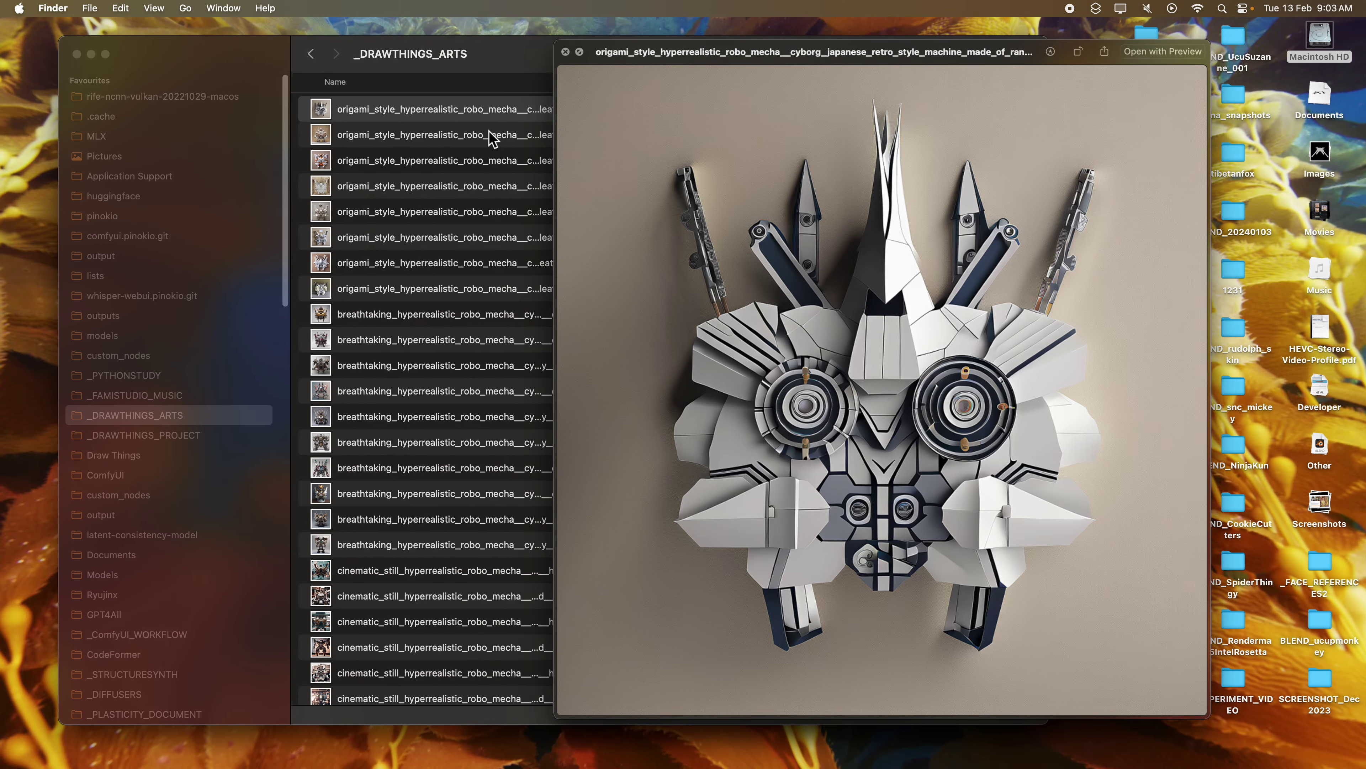
click(491, 135)
key(Up)
key(Down)
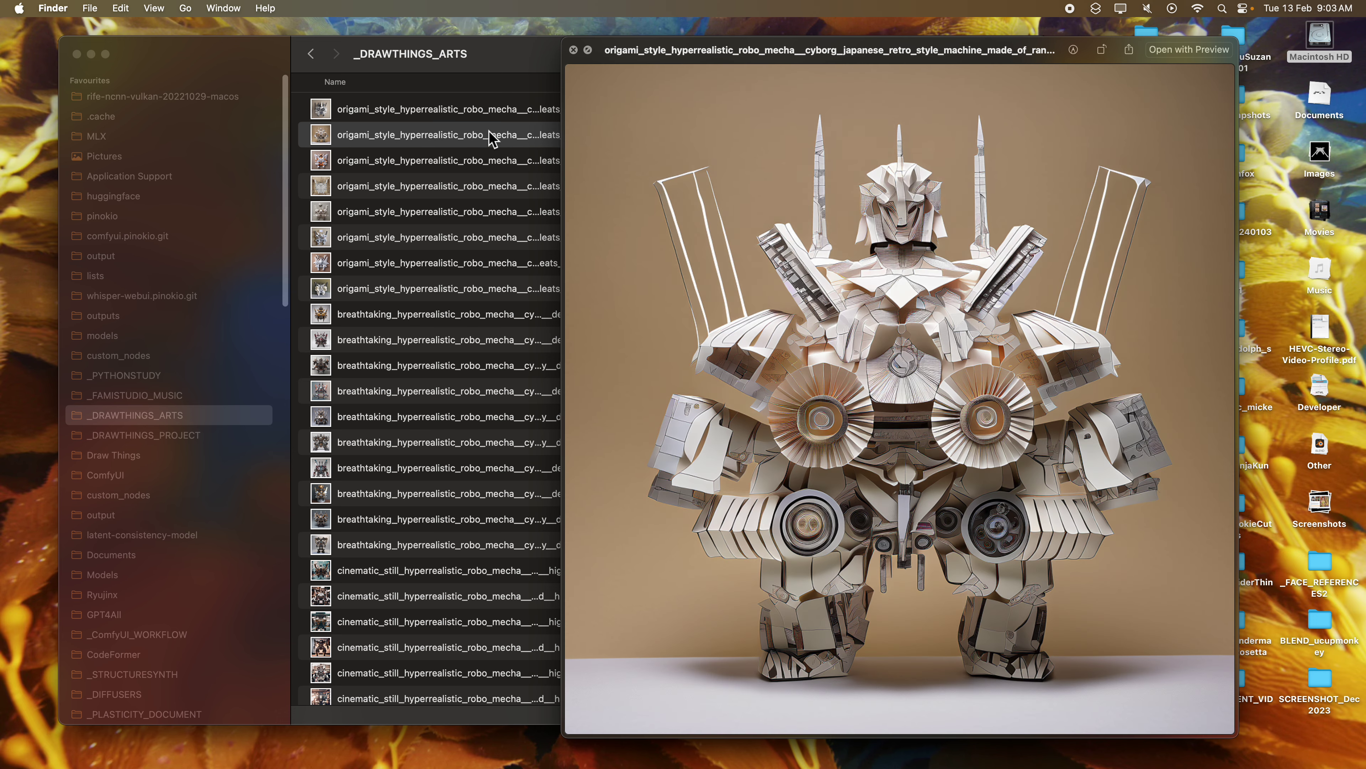
key(Down)
key(Down)
key(Down)
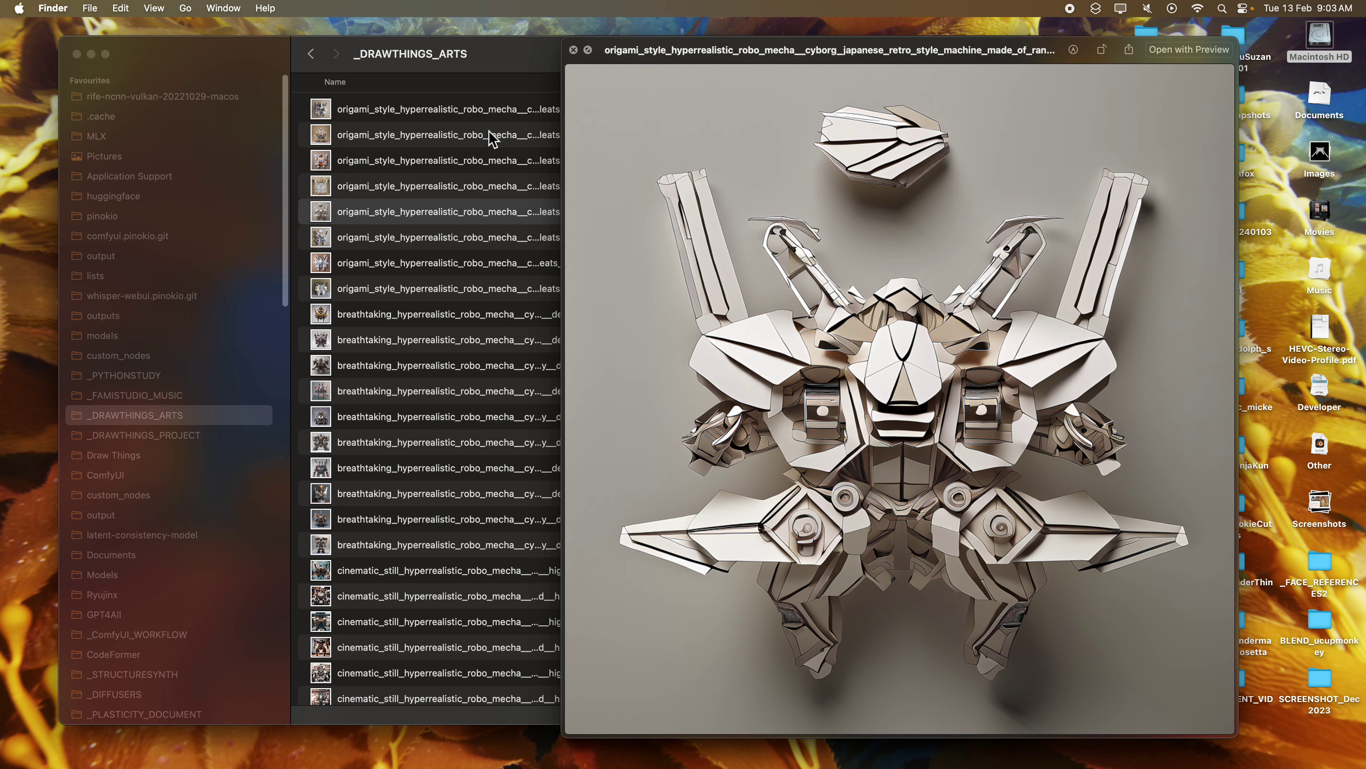
key(Up)
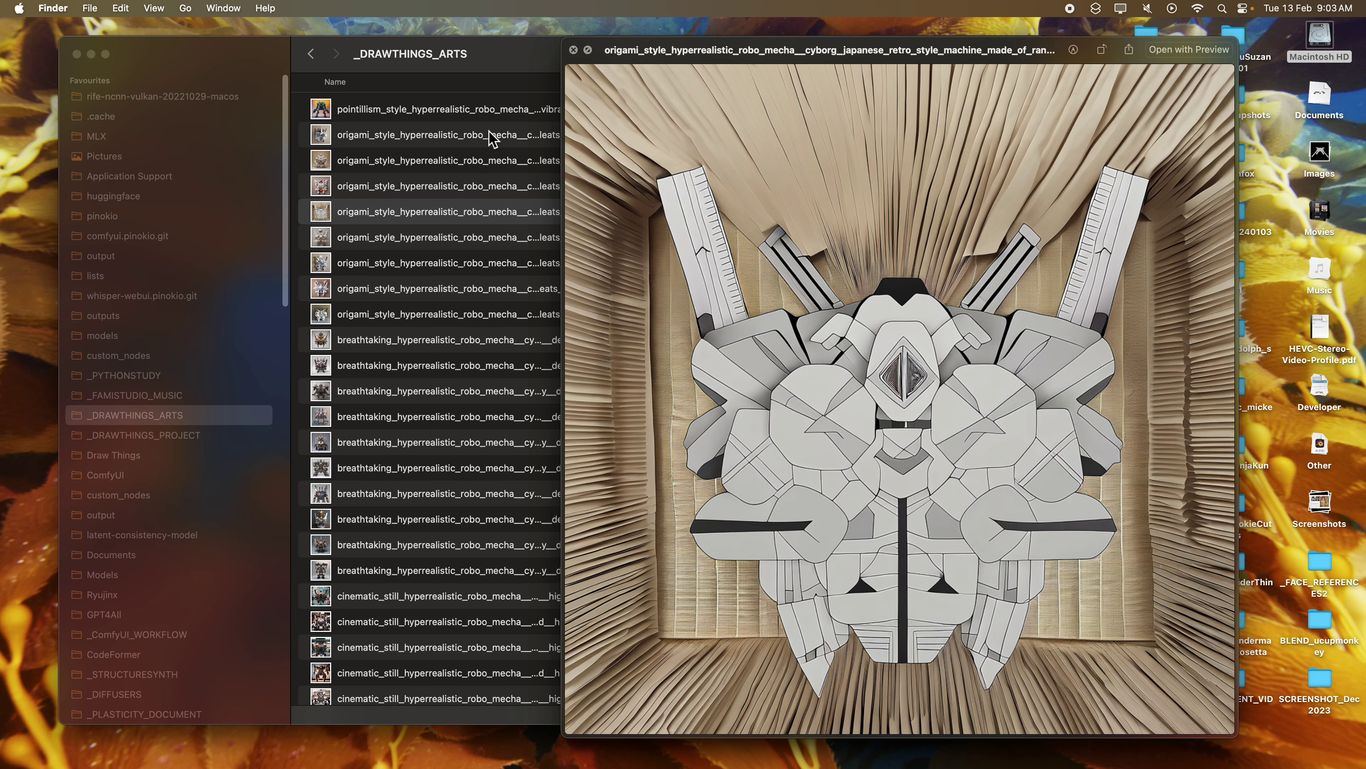
Move the origami-style mecha image with the pleated-paper background to the Bin
click(396, 220)
right_click(404, 218)
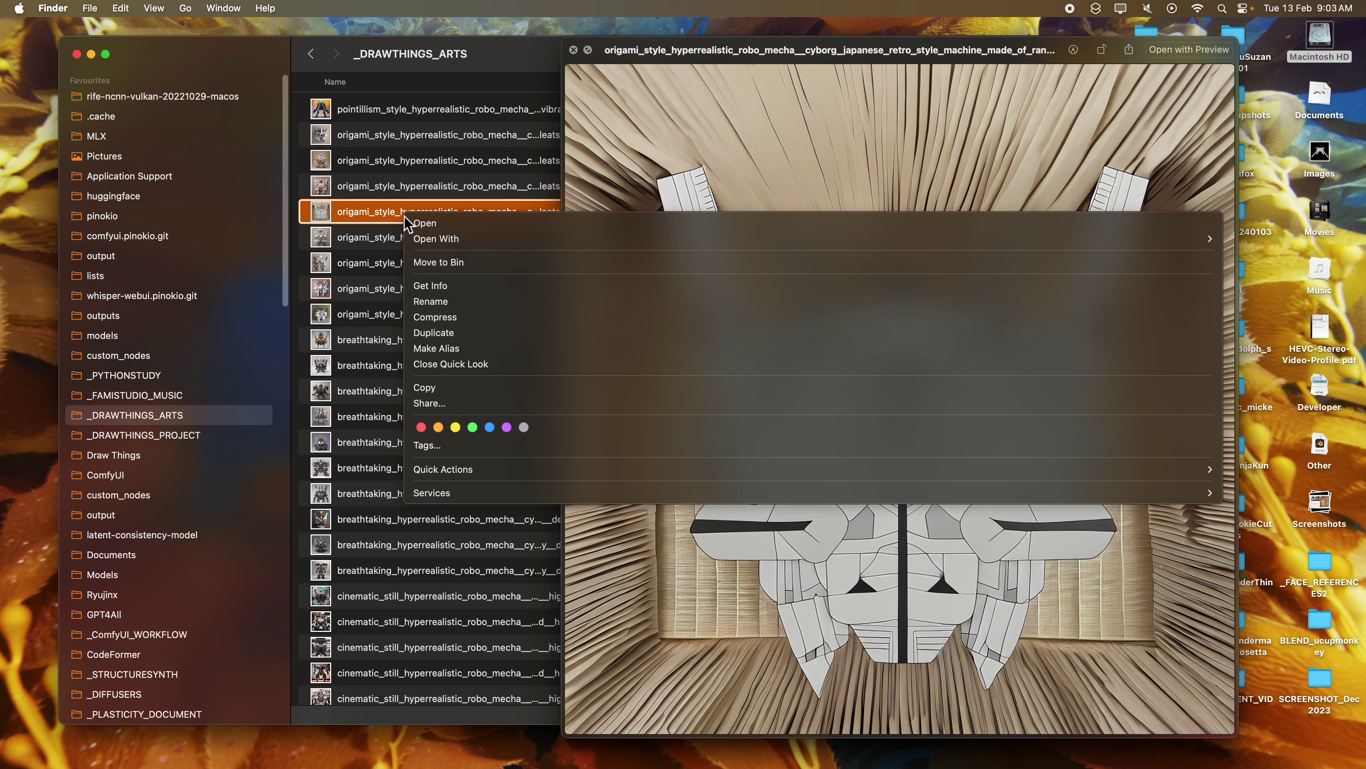
click(428, 262)
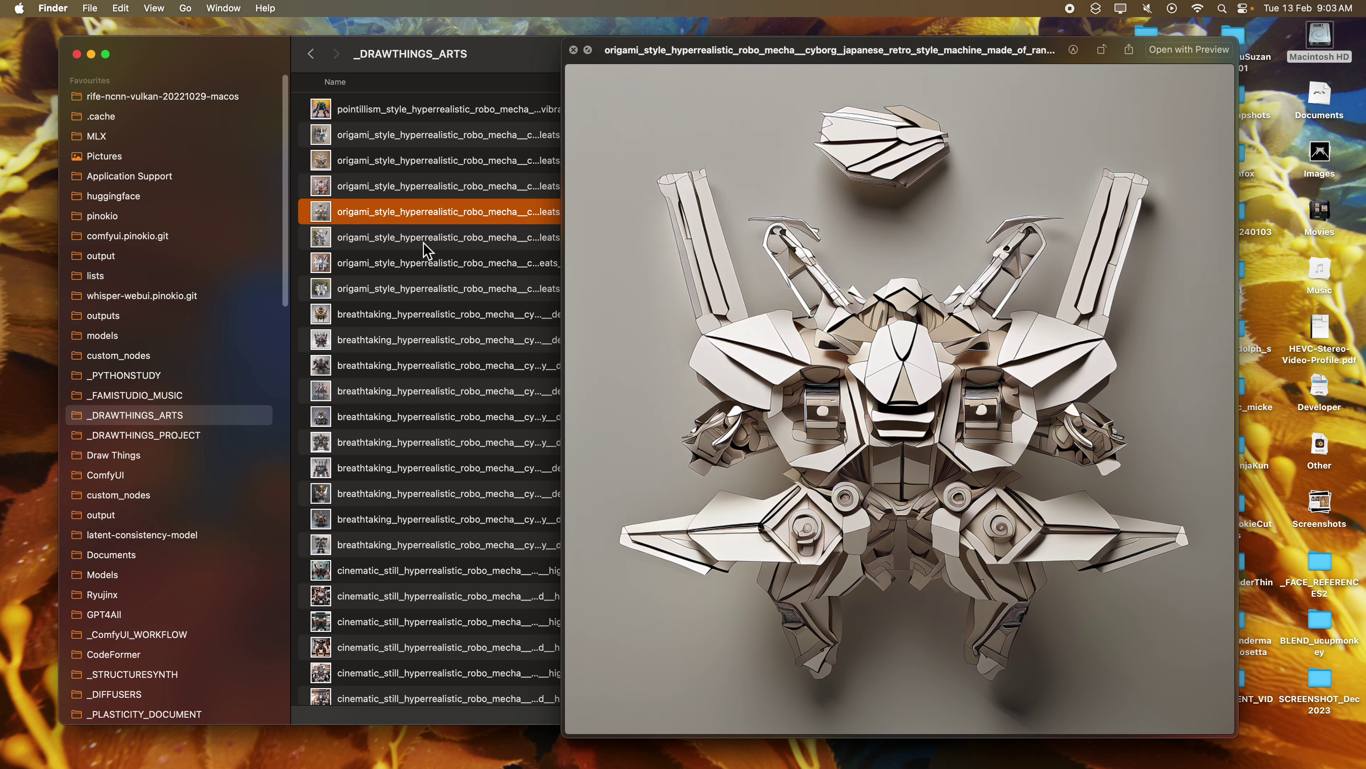
Preview the newest pointillism-style mecha image in the _DRAWTHINGS_ARTS folder
key(Down)
key(Up)
key(Up)
key(Up)
key(Up)
key(Up)
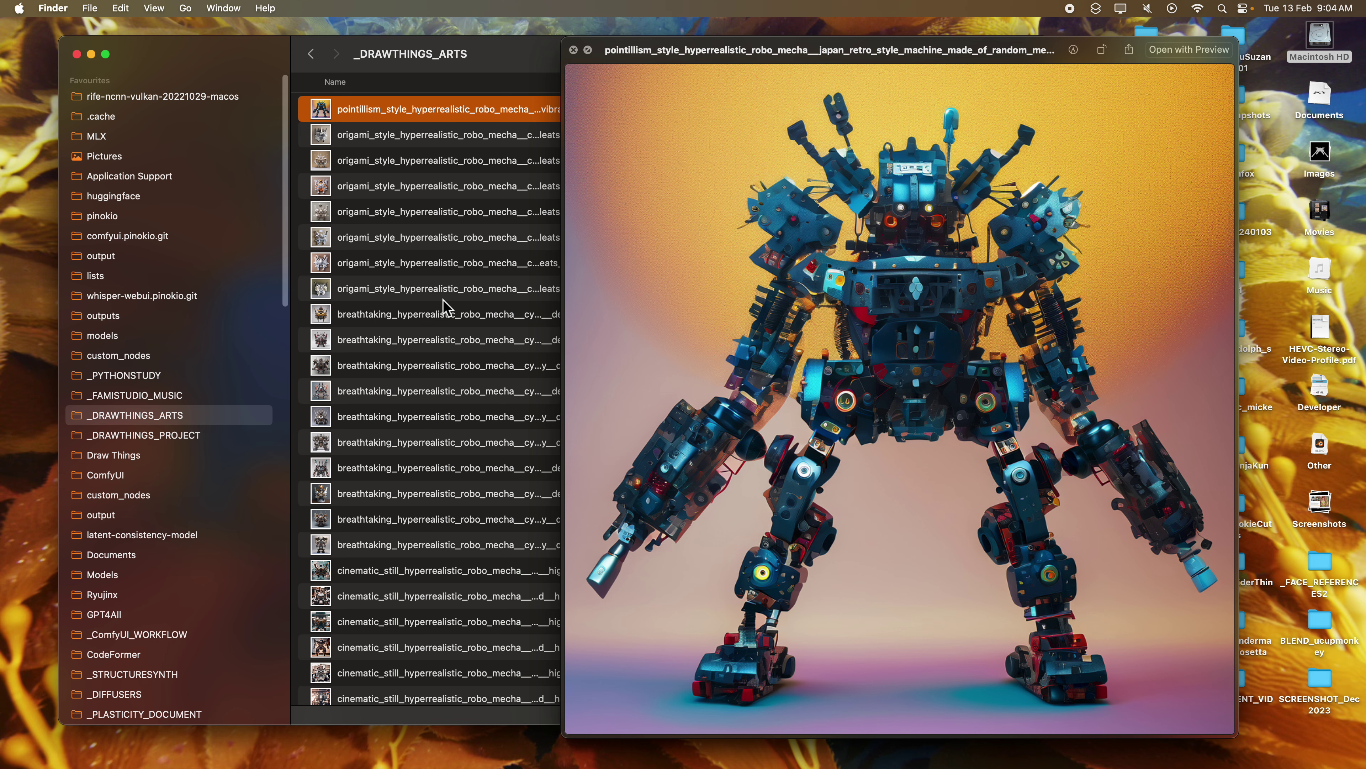
Browse the Quick Look previews of the origami-style mecha images through to the oldest of that series
key(Down)
key(Down)
key(Down)
key(Down)
key(Down)
key(Down)
key(Down)
key(Down)
key(Down)
key(Down)
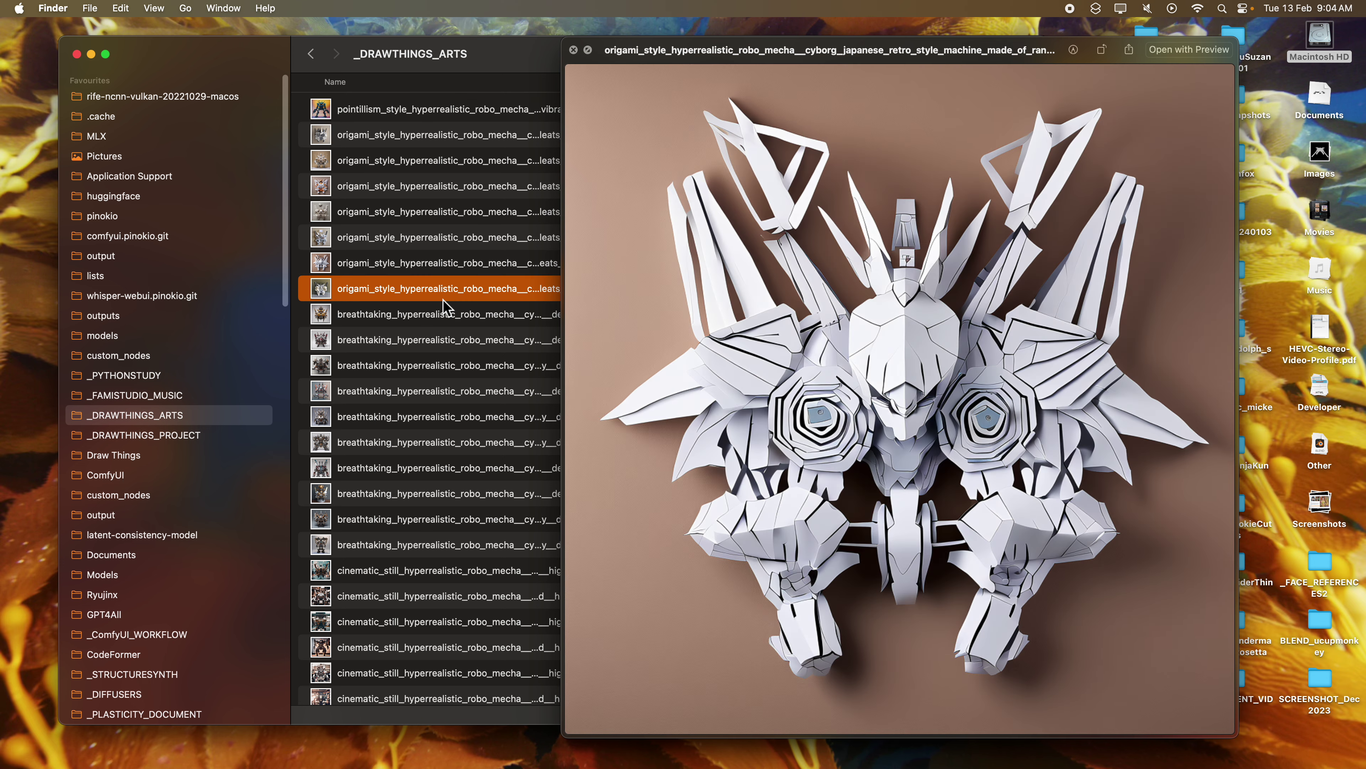
Examine the previews of the "breathtaking" hyperrealistic mecha images one after another
key(Down)
key(Down)
key(Down)
key(Down)
key(Down)
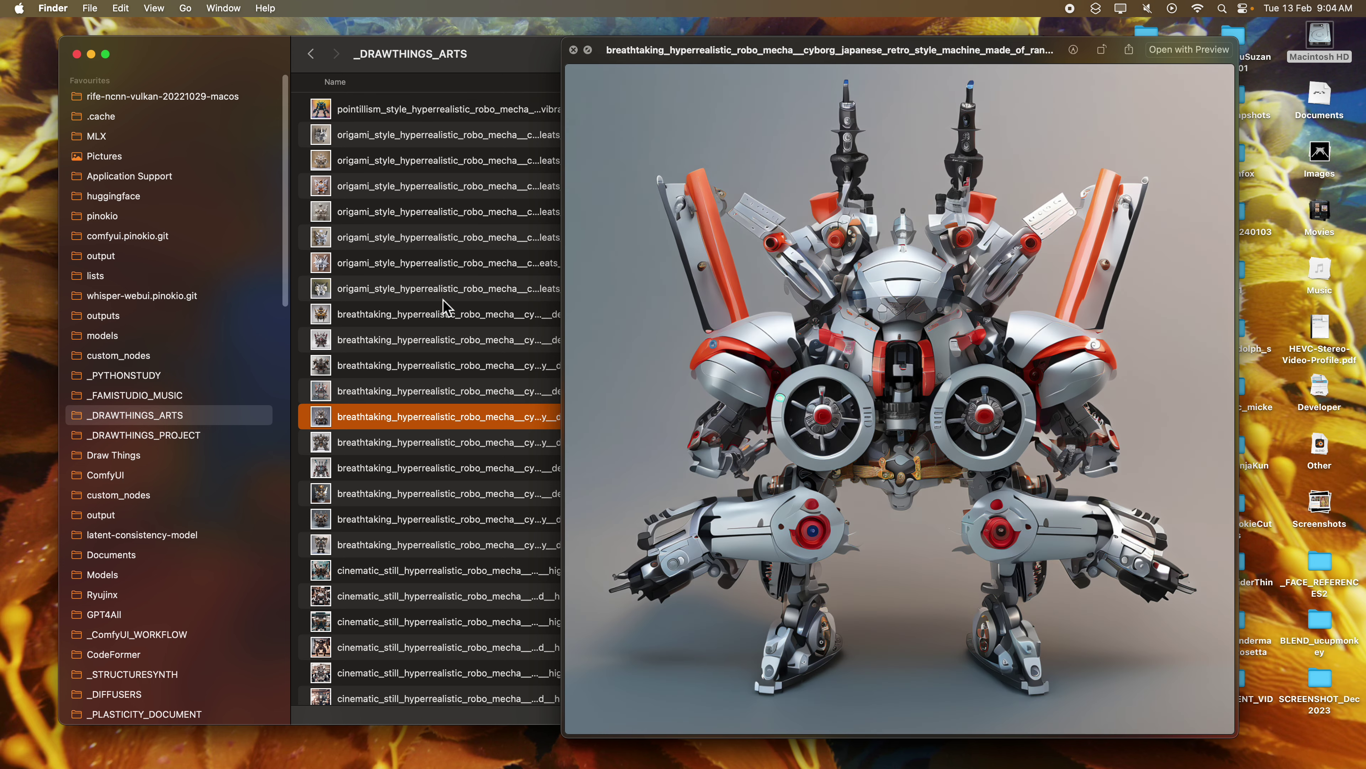
key(Down)
key(Down)
key(Down)
key(Down)
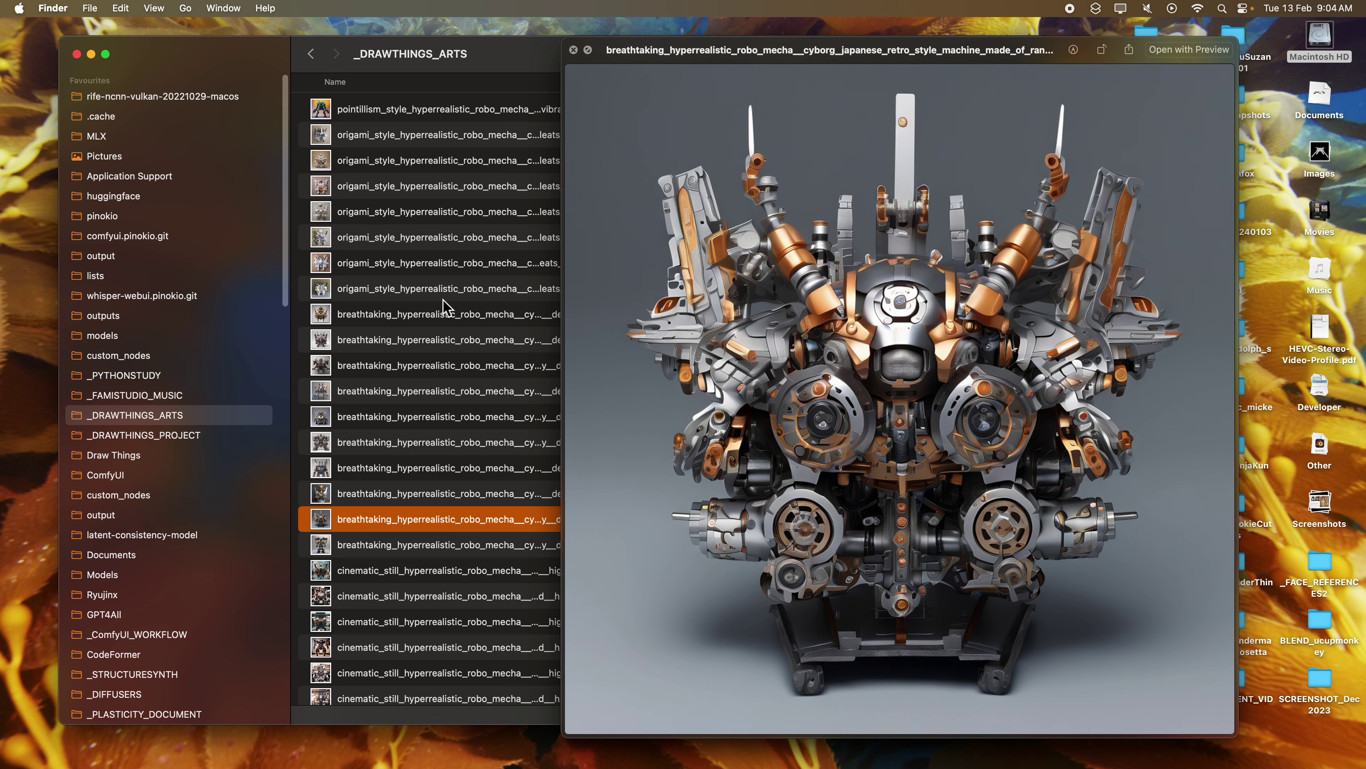
Look through the long series of "cinematic_still" mecha images, comparing the different generated designs
key(Down)
key(Down)
key(Down)
key(Down)
key(Down)
key(Down)
key(Down)
key(Down)
key(Down)
key(Down)
key(Down)
key(Down)
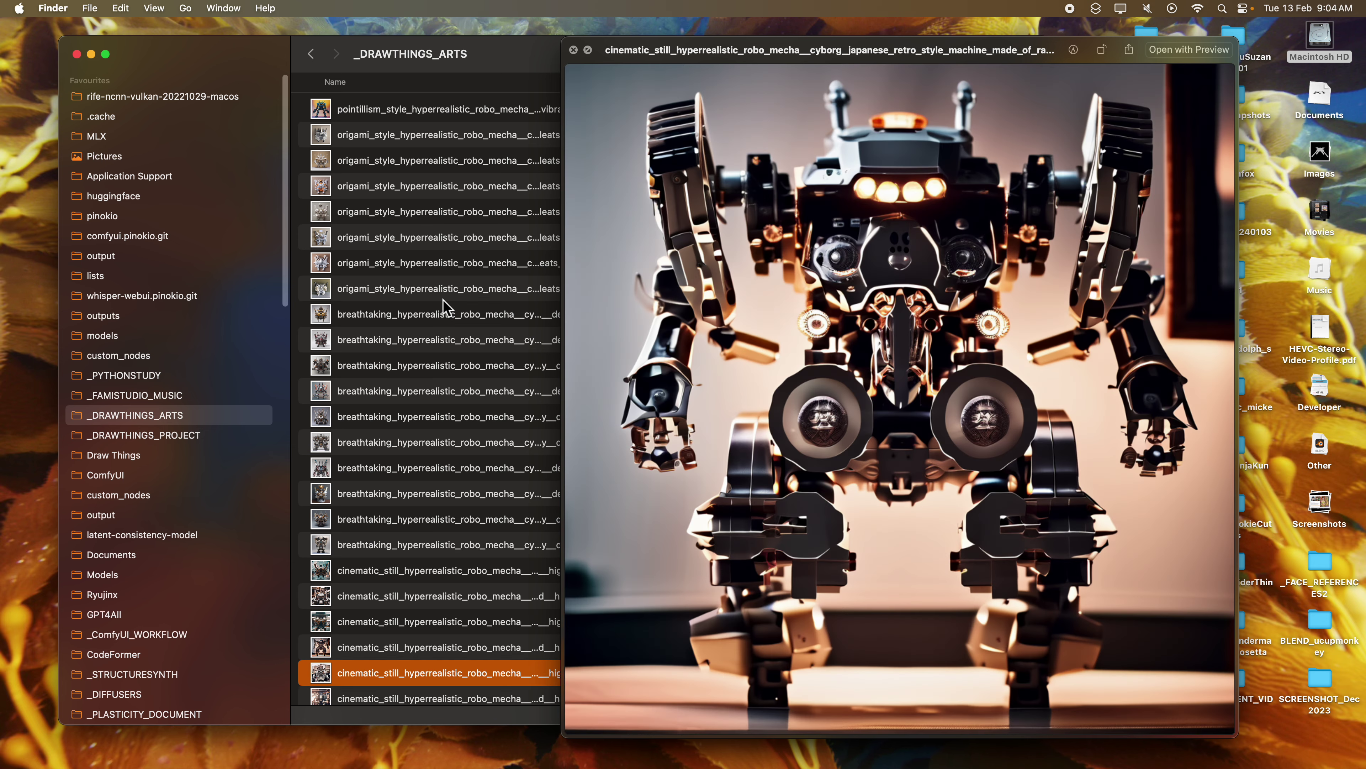
key(Down)
key(Down)
key(Down)
key(Down)
key(Down)
key(Down)
key(Down)
key(Down)
key(Down)
key(Down)
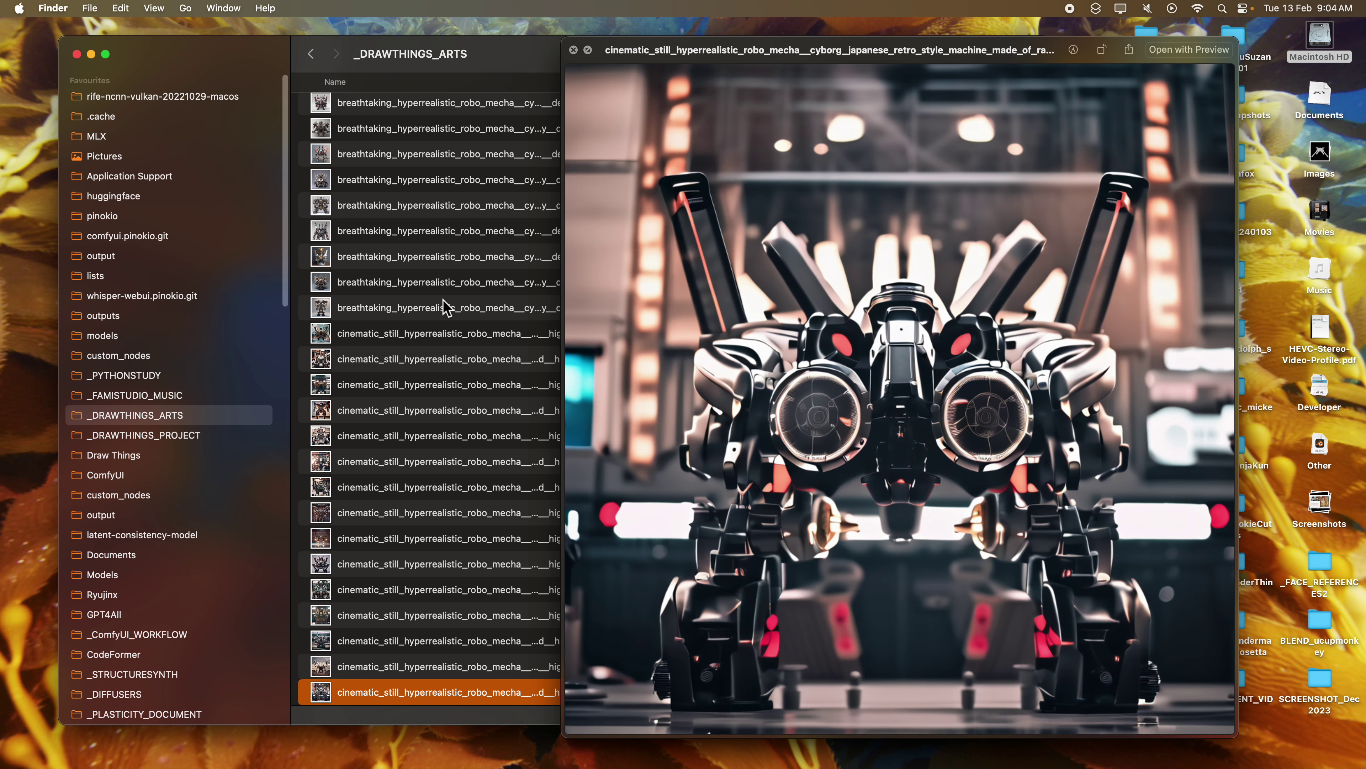
key(Down)
key(Down)
key(Down)
key(Down)
key(Down)
key(Down)
key(Down)
key(Down)
key(Down)
key(Down)
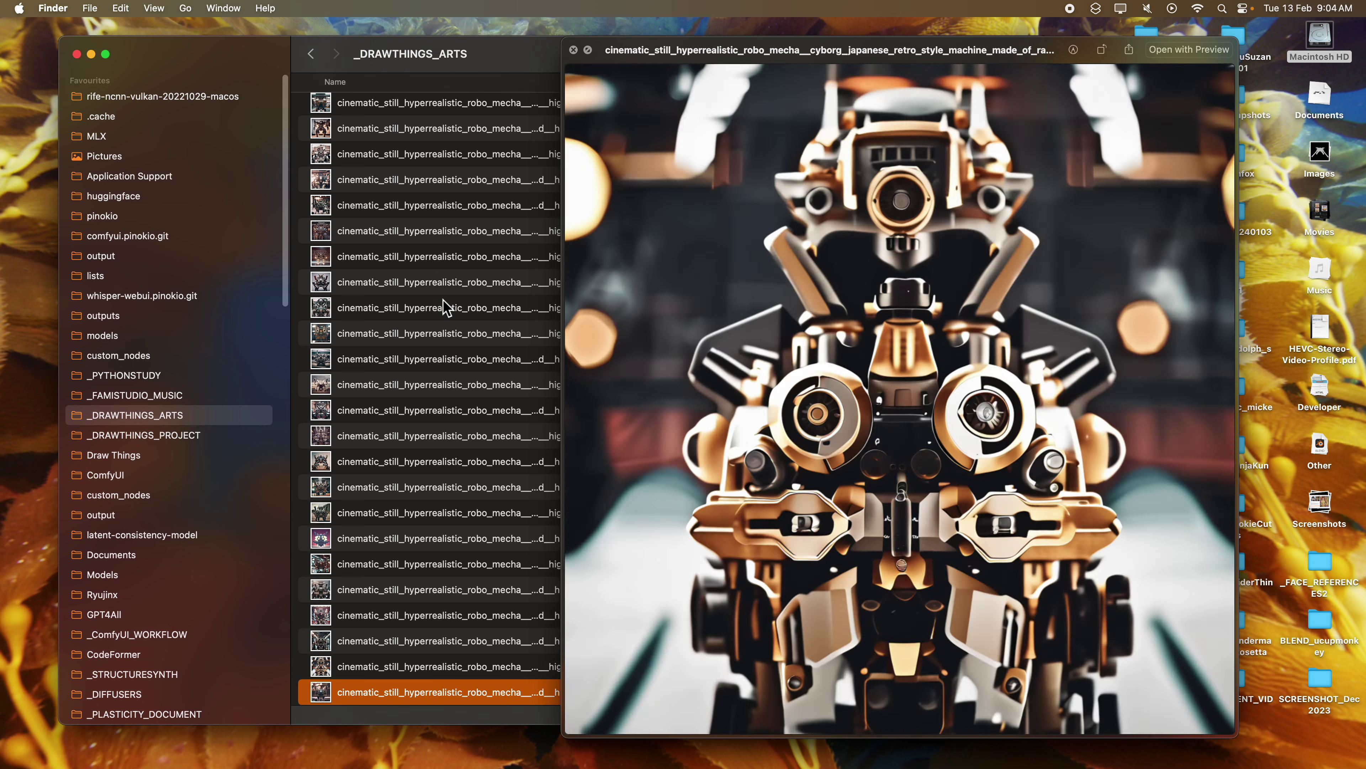
key(Up)
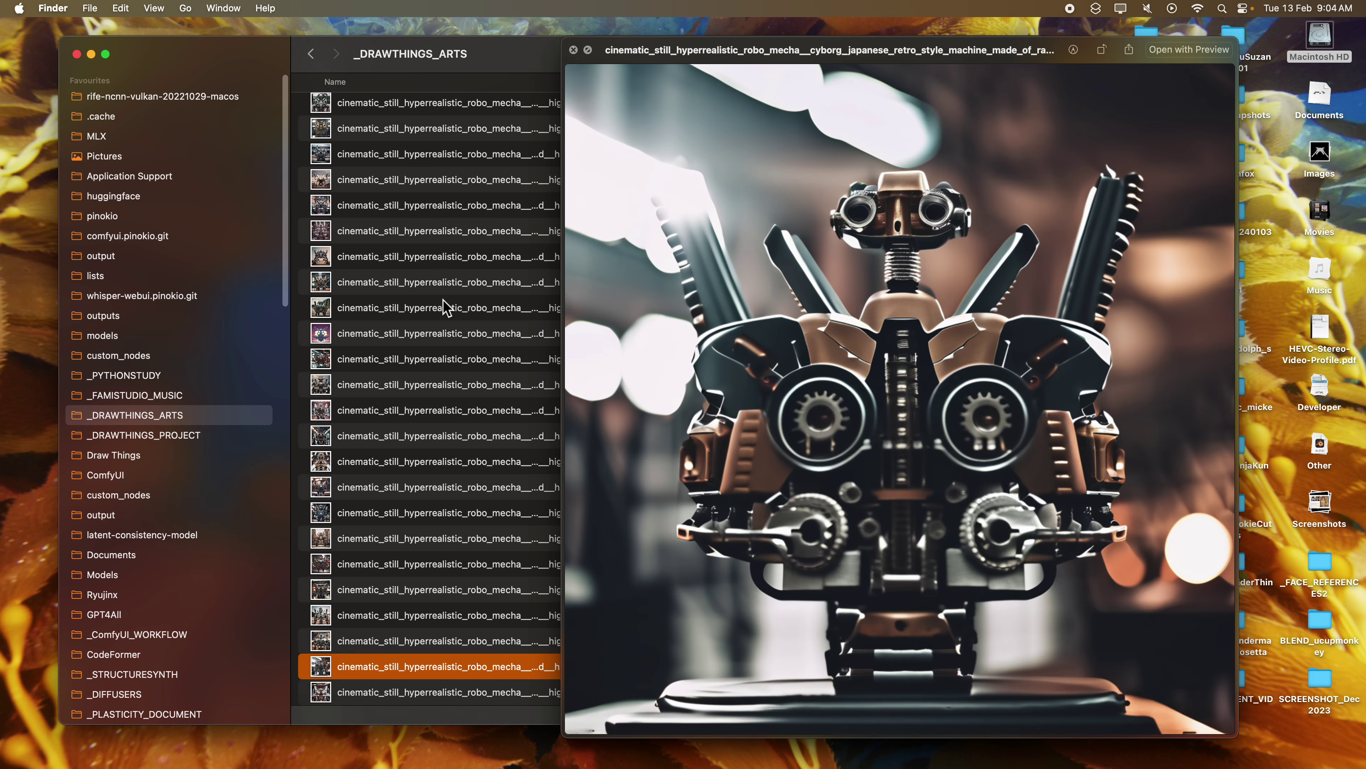
key(Down)
key(Down)
key(Down)
key(Down)
key(Down)
key(Down)
key(Down)
key(Down)
key(Down)
key(Down)
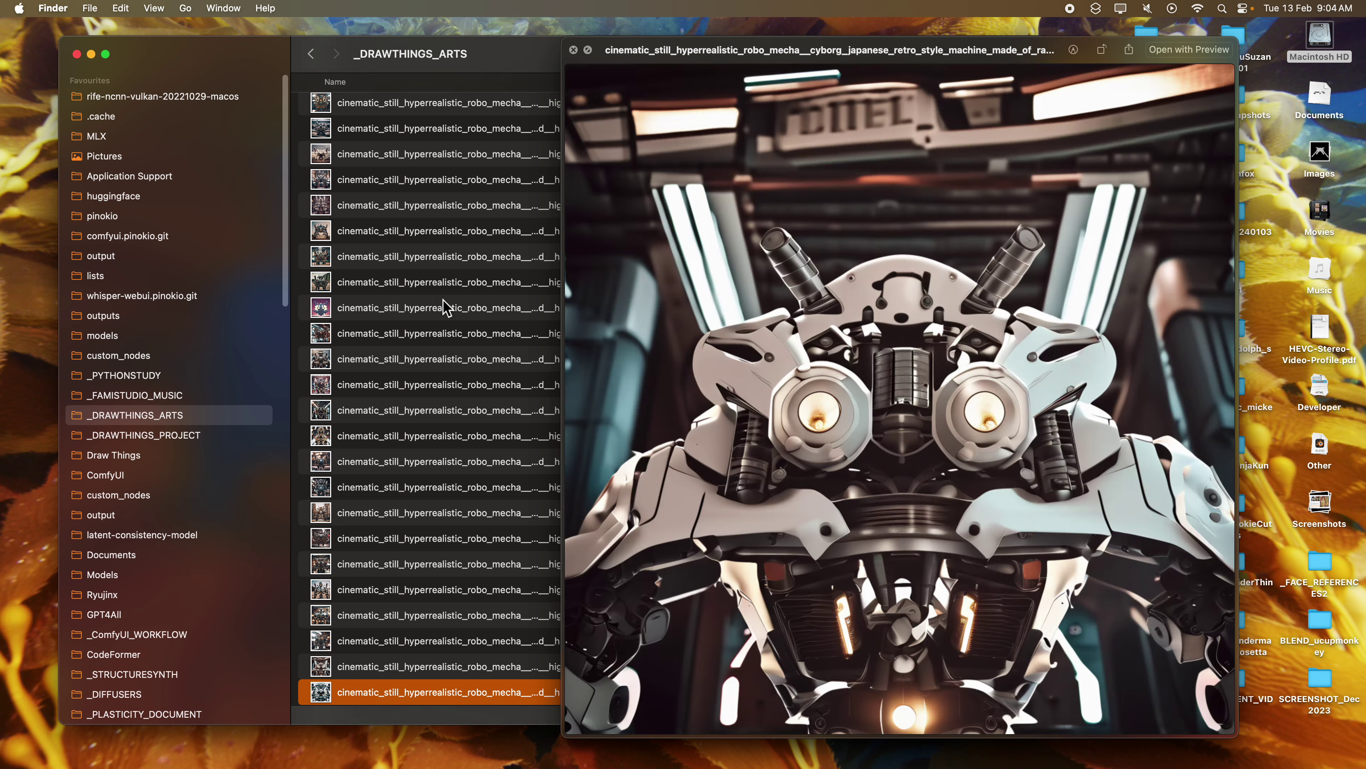
key(Down)
key(Down)
key(Down)
key(Down)
key(Down)
key(Down)
key(Down)
key(Down)
key(Down)
key(Down)
key(Down)
key(Down)
key(Down)
key(Down)
key(Down)
key(Down)
key(Down)
key(Down)
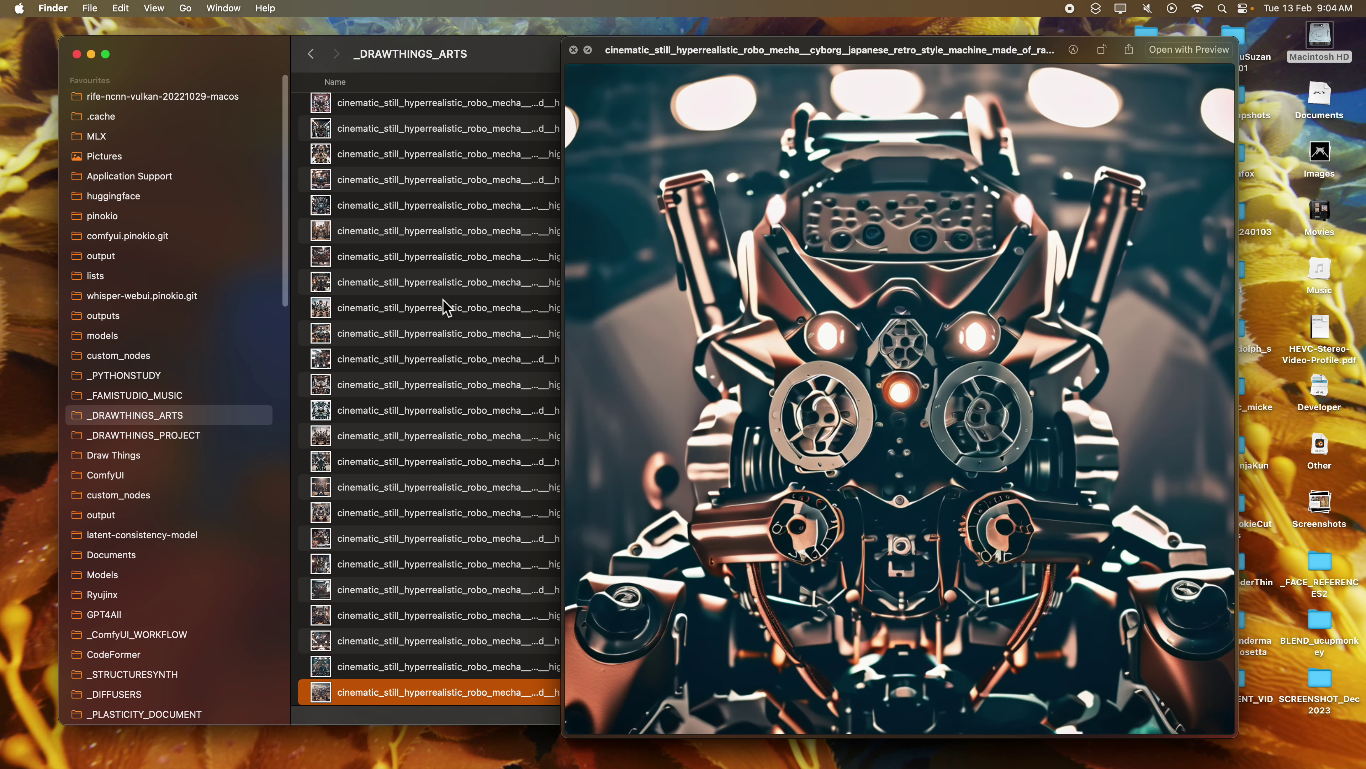
key(Down)
key(Down)
key(Down)
key(Down)
key(Down)
key(Down)
key(Down)
key(Down)
key(Down)
key(Down)
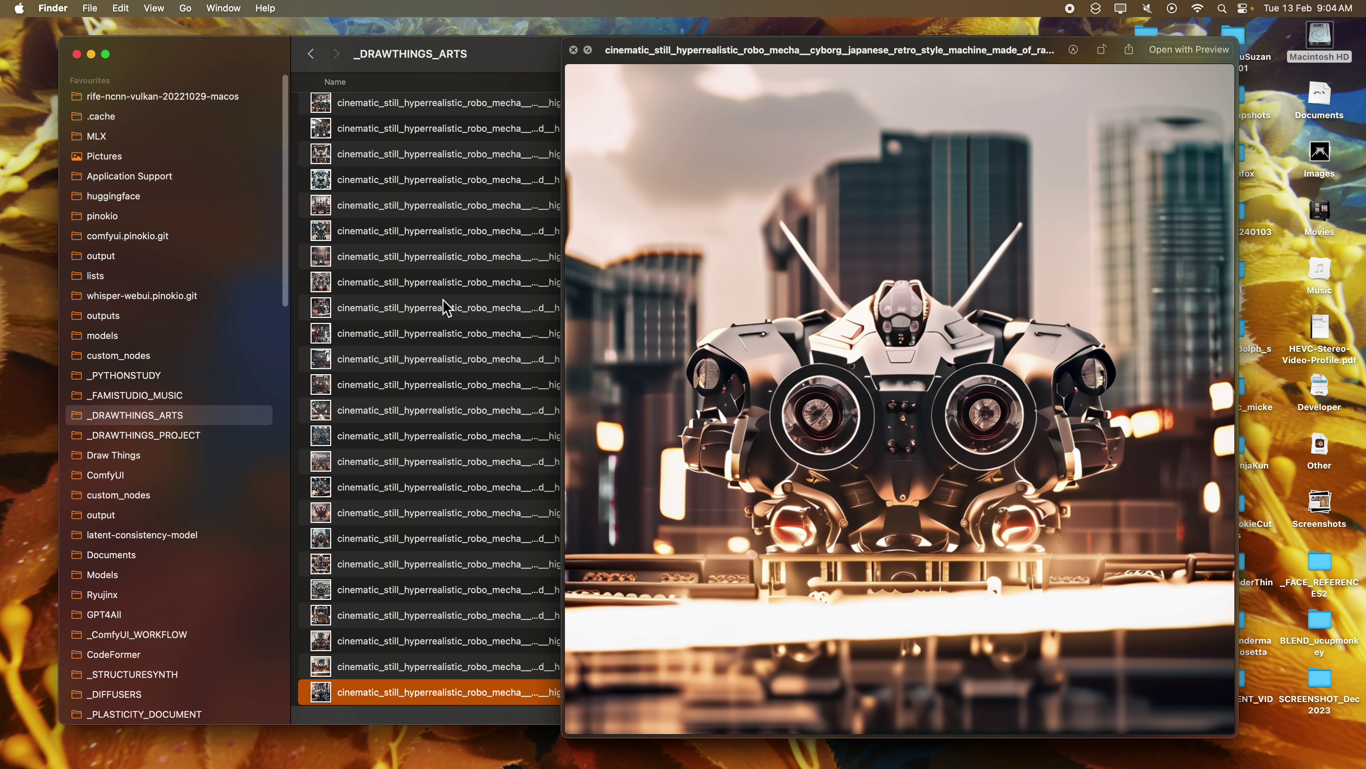
key(Up)
key(Down)
key(Down)
key(Down)
key(Down)
key(Down)
key(Down)
key(Down)
key(Down)
key(Down)
key(Down)
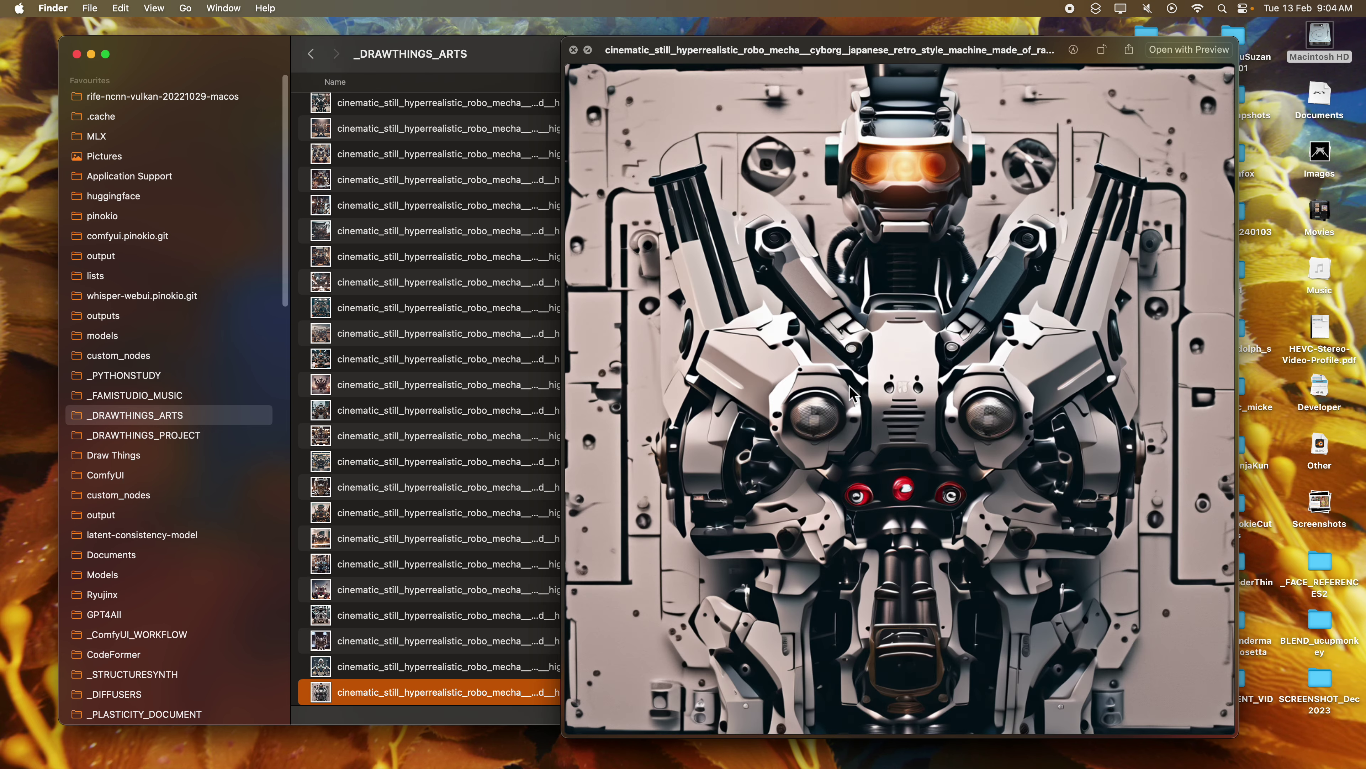
key(Down)
key(Down)
key(Down)
key(Down)
key(Down)
key(Down)
key(Down)
key(Down)
key(Down)
key(Down)
key(Down)
key(Down)
key(Down)
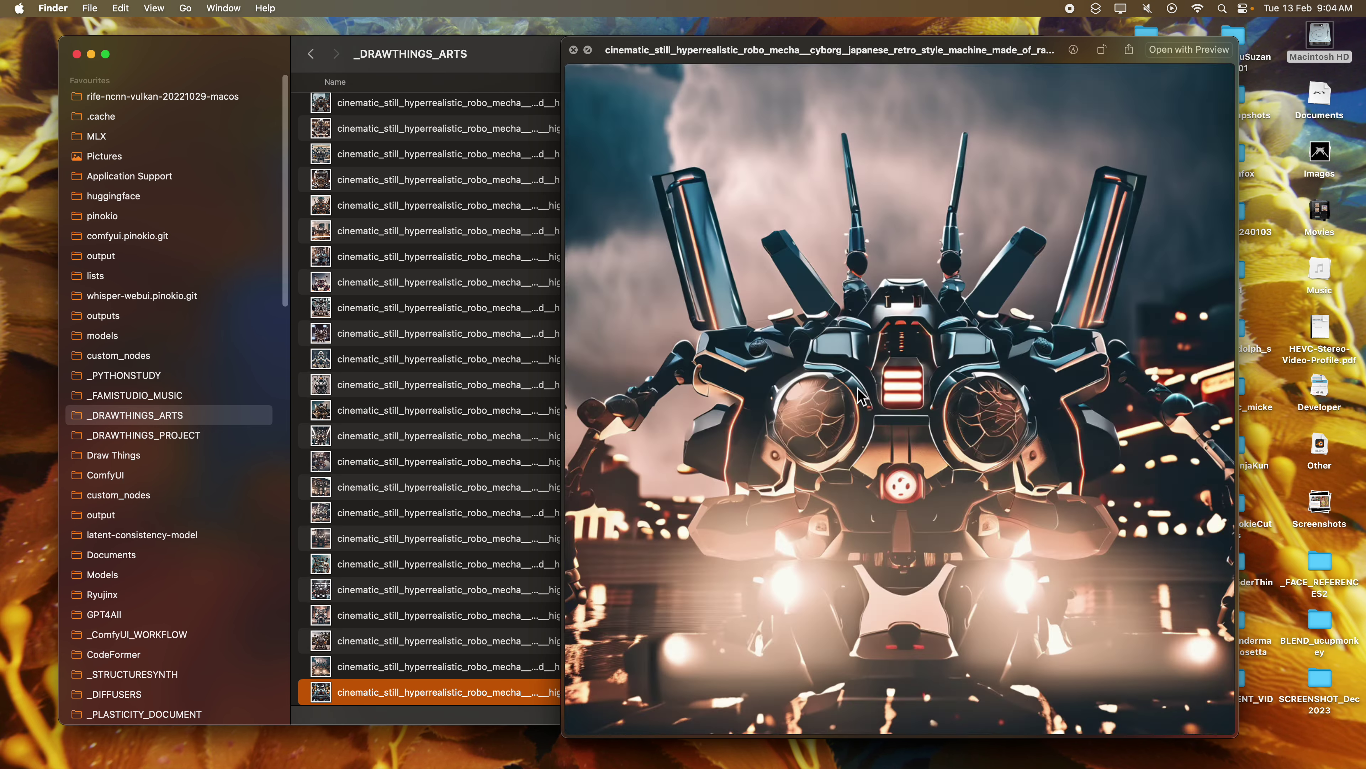
key(Down)
key(Down)
key(Down)
key(Down)
key(Down)
key(Down)
key(Down)
key(Down)
key(Down)
key(Down)
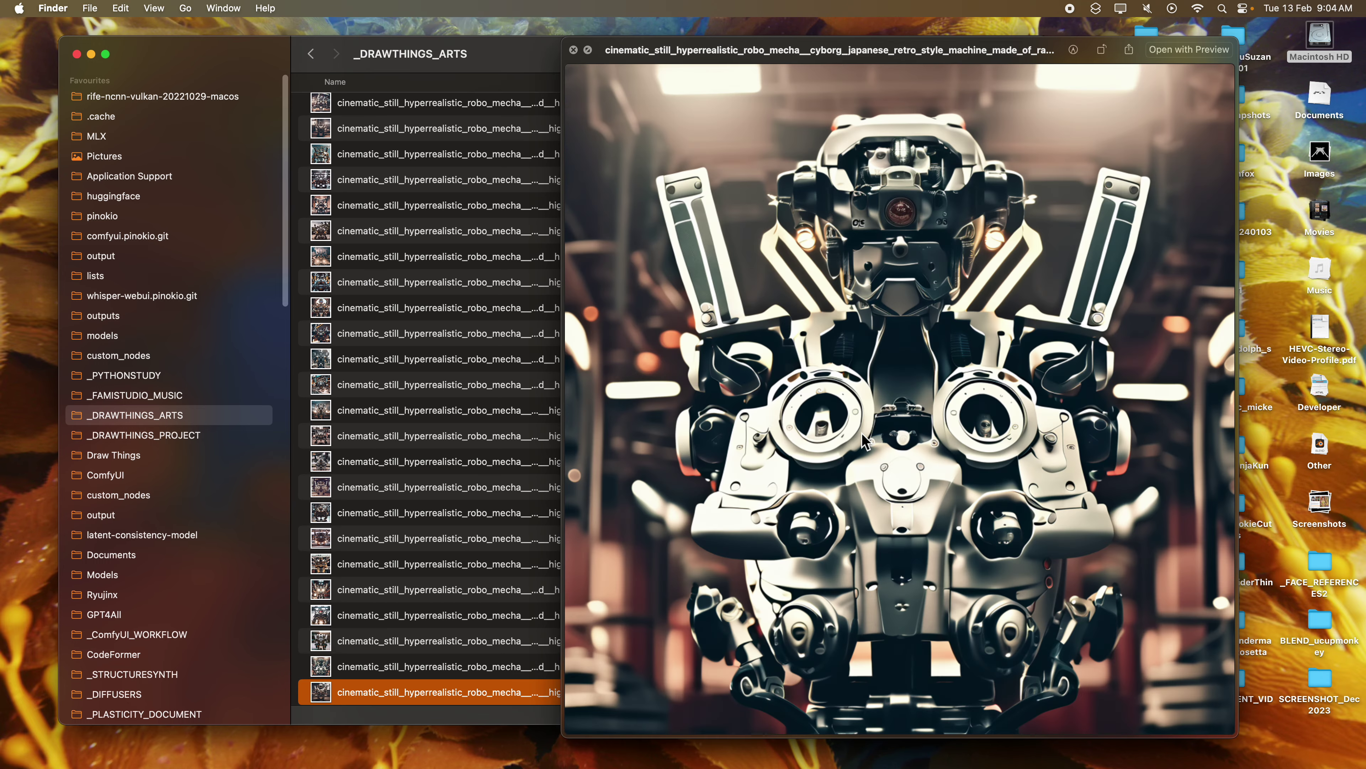
Continue on to the "play_doh_style" mecha images and compare their previews back and forth
key(Down)
key(Down)
key(Down)
key(Down)
key(Down)
key(Down)
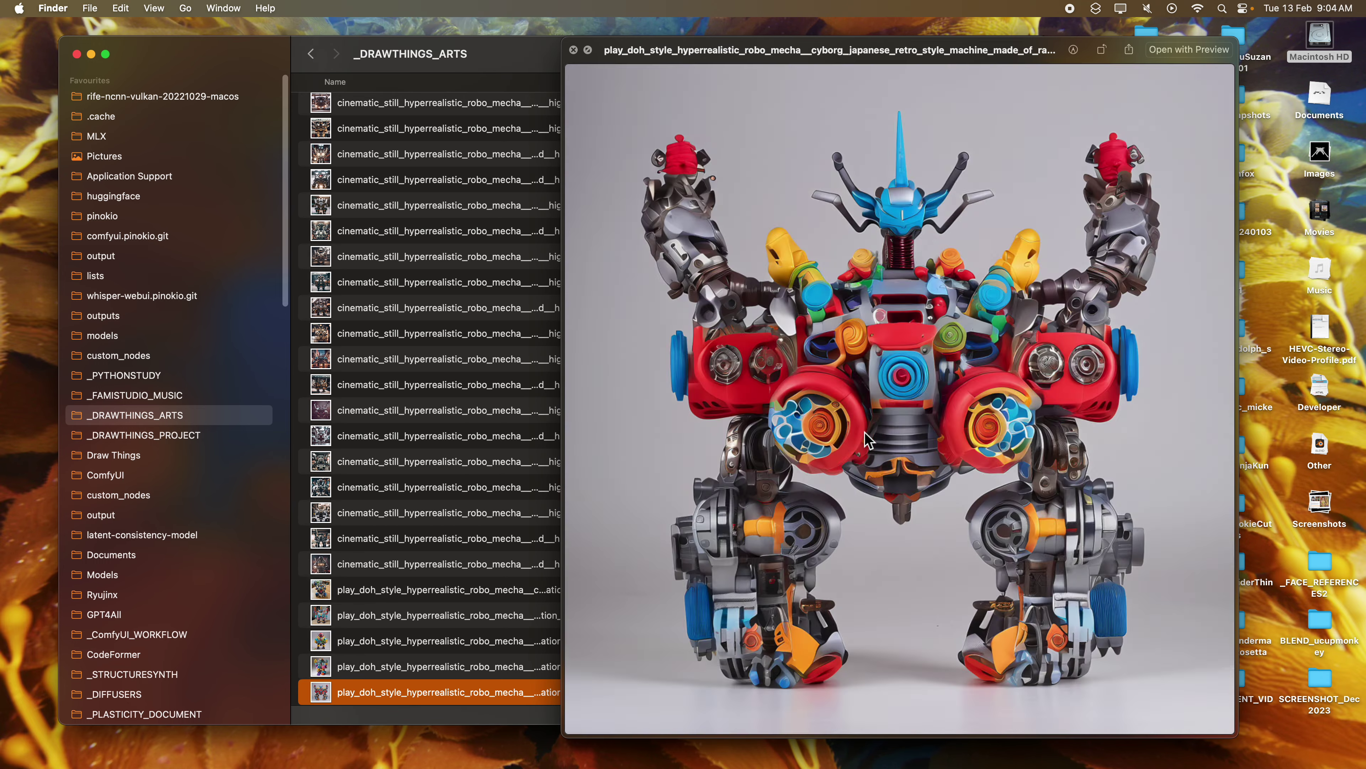
key(Up)
key(Up)
key(Up)
key(Up)
key(Up)
key(Up)
key(Up)
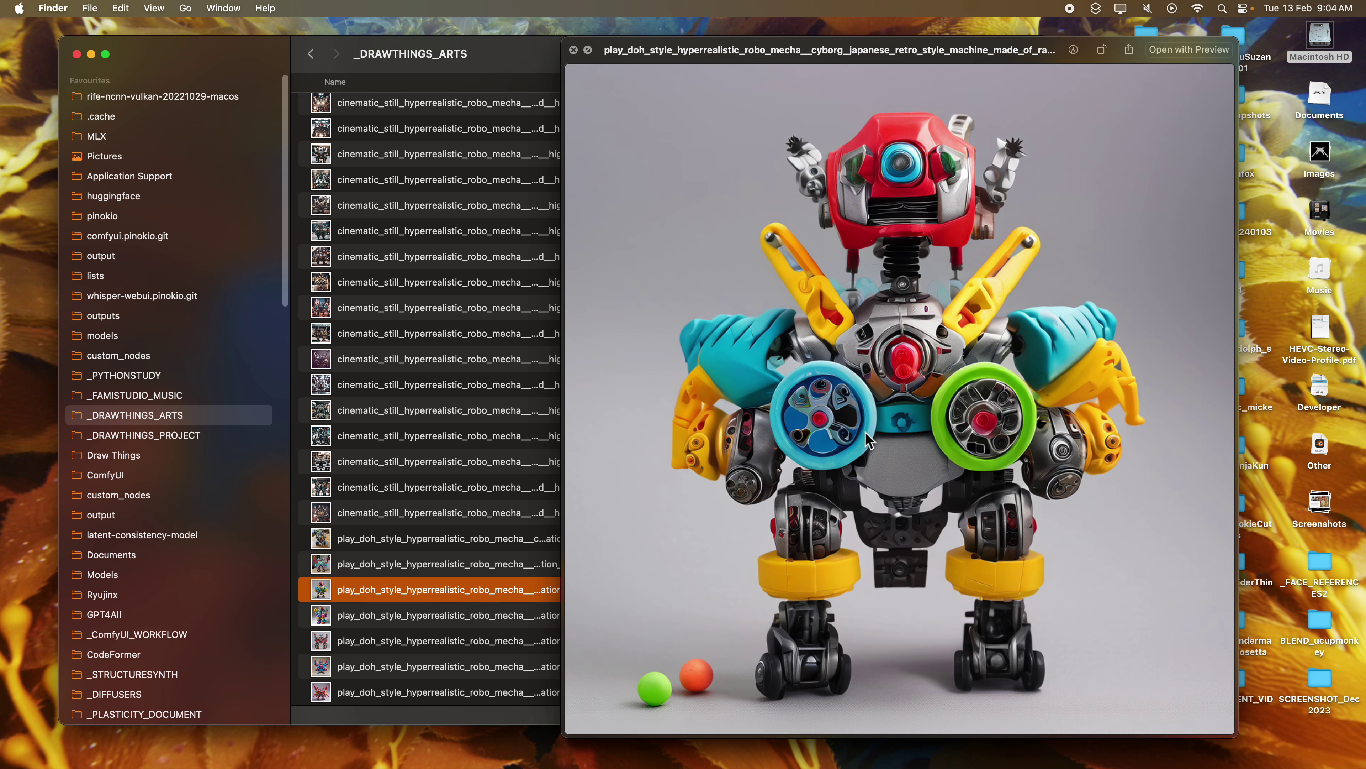
key(Down)
key(Down)
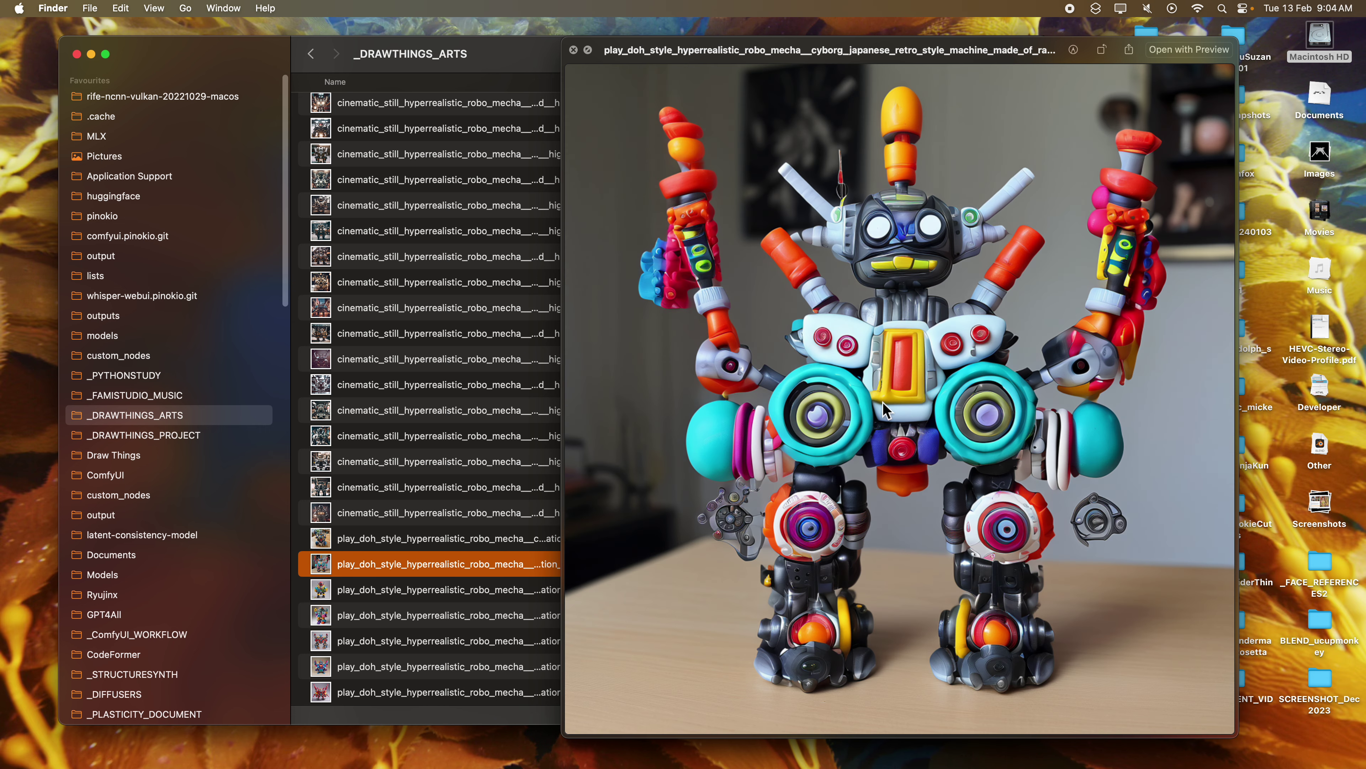
Browse the remaining "play_doh_style" mecha previews through to the following "cinematic_still" images
key(Down)
key(Down)
key(Down)
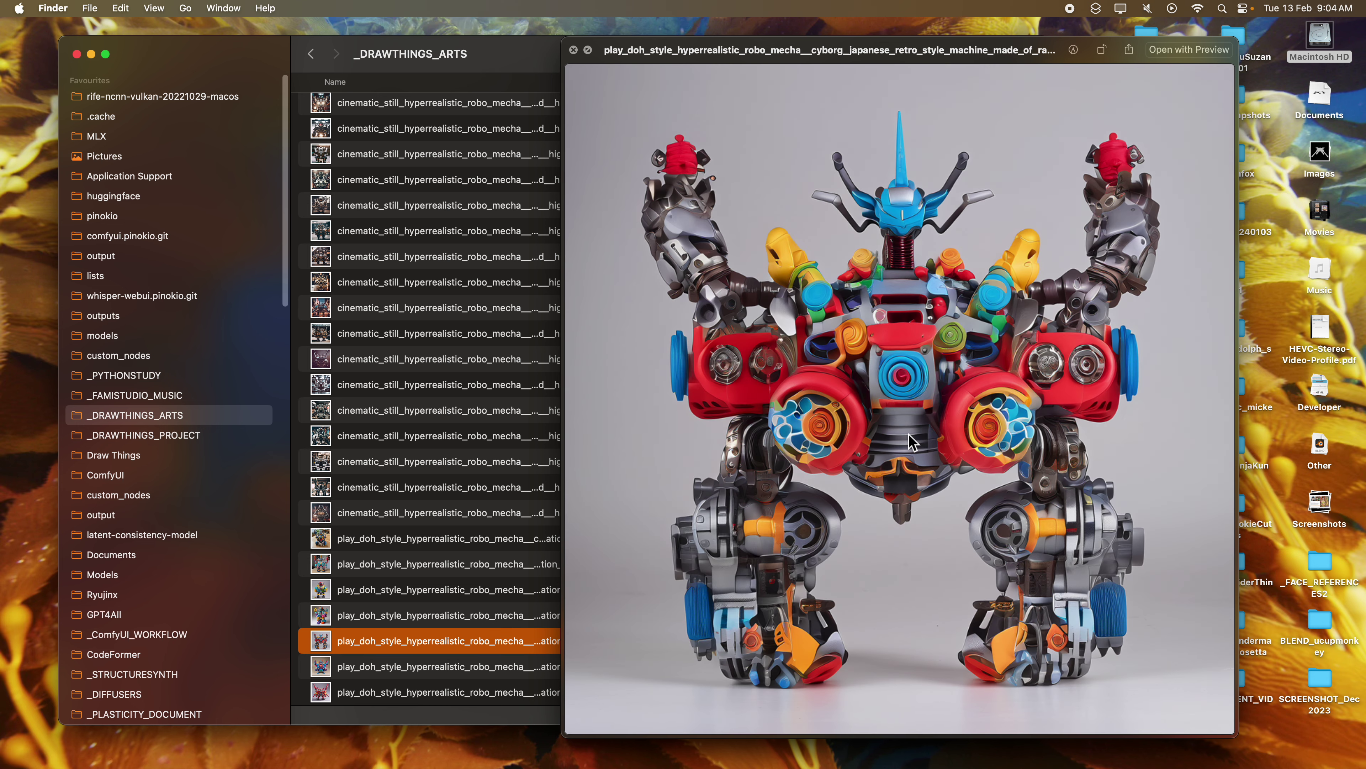
key(Down)
key(Down)
key(Down)
key(Down)
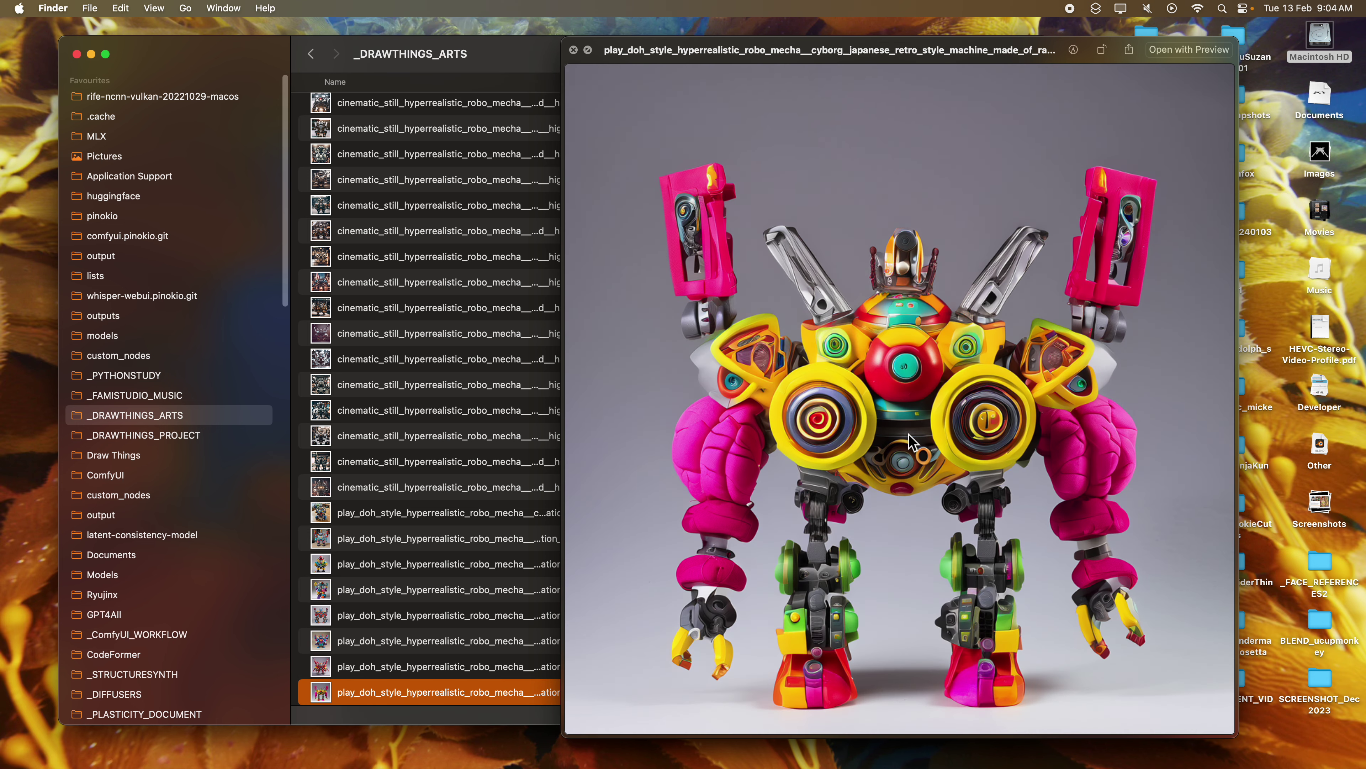
key(Down)
key(Down)
key(Down)
key(Down)
key(Down)
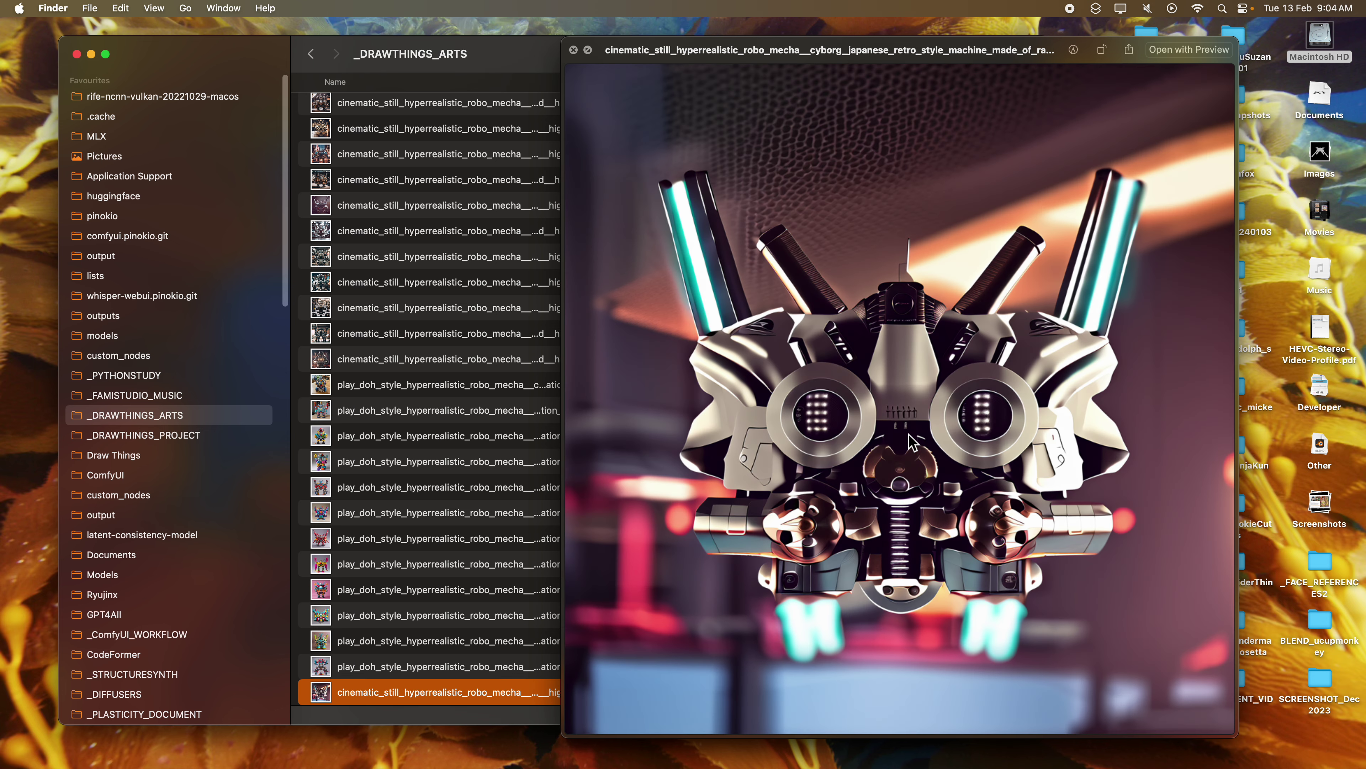
Go back up through the "play_doh_style" mecha previews to re-examine the colourful toy-like designs
key(Up)
key(Up)
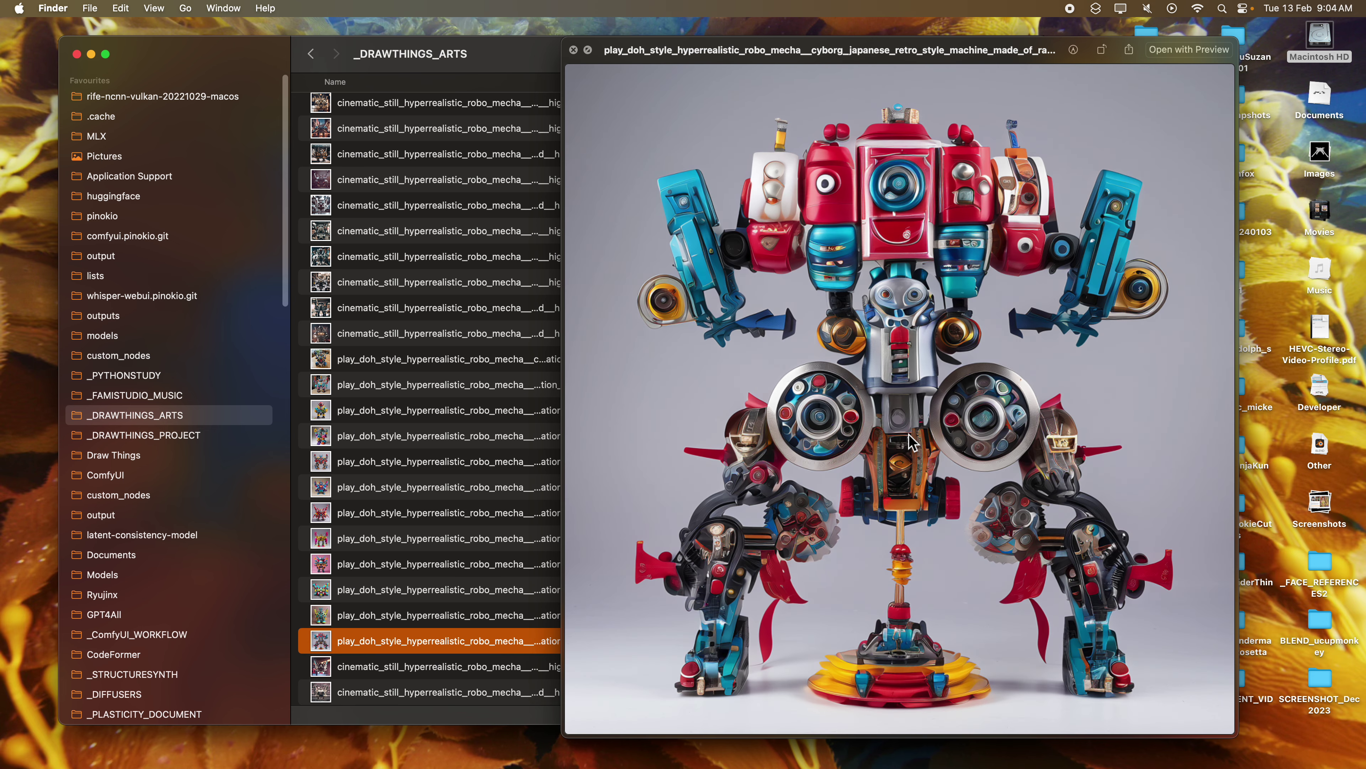
key(Up)
key(Up)
key(Up)
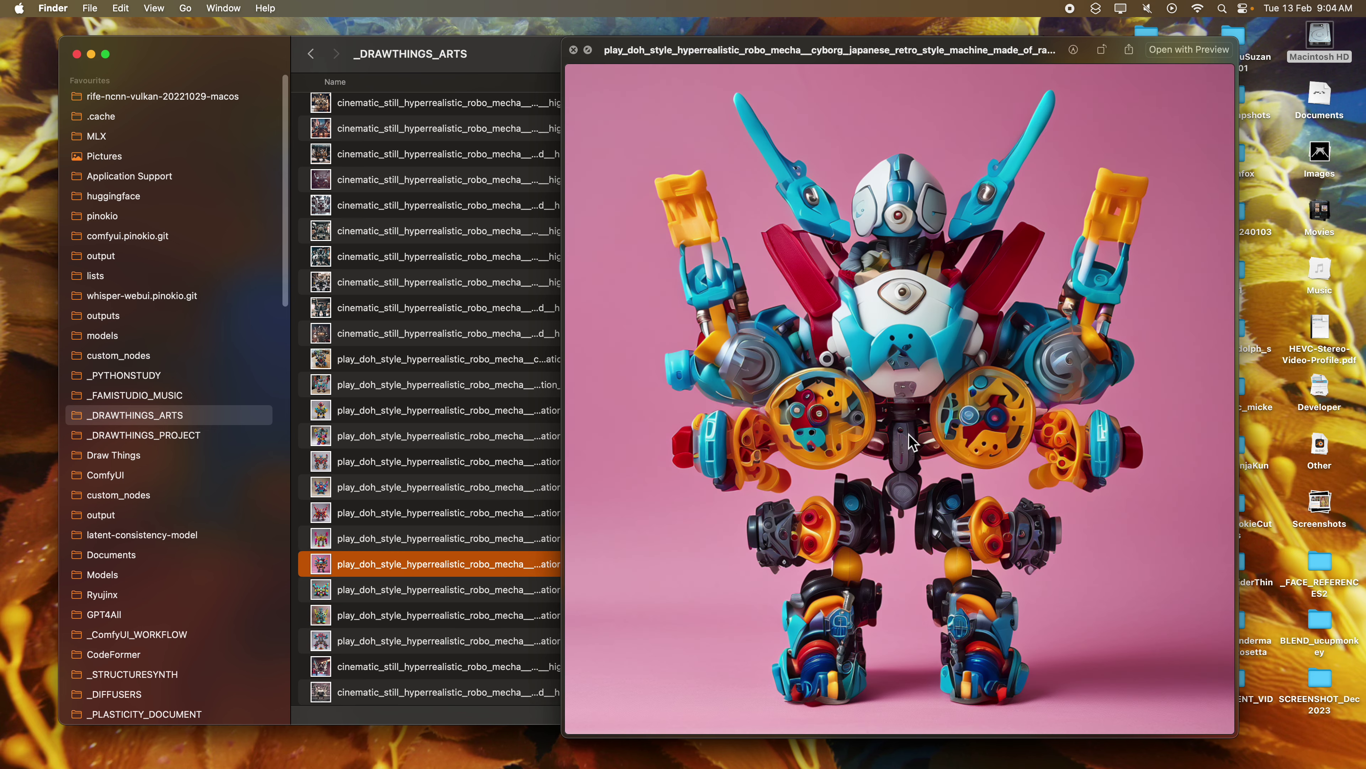
key(Up)
key(Up)
key(Down)
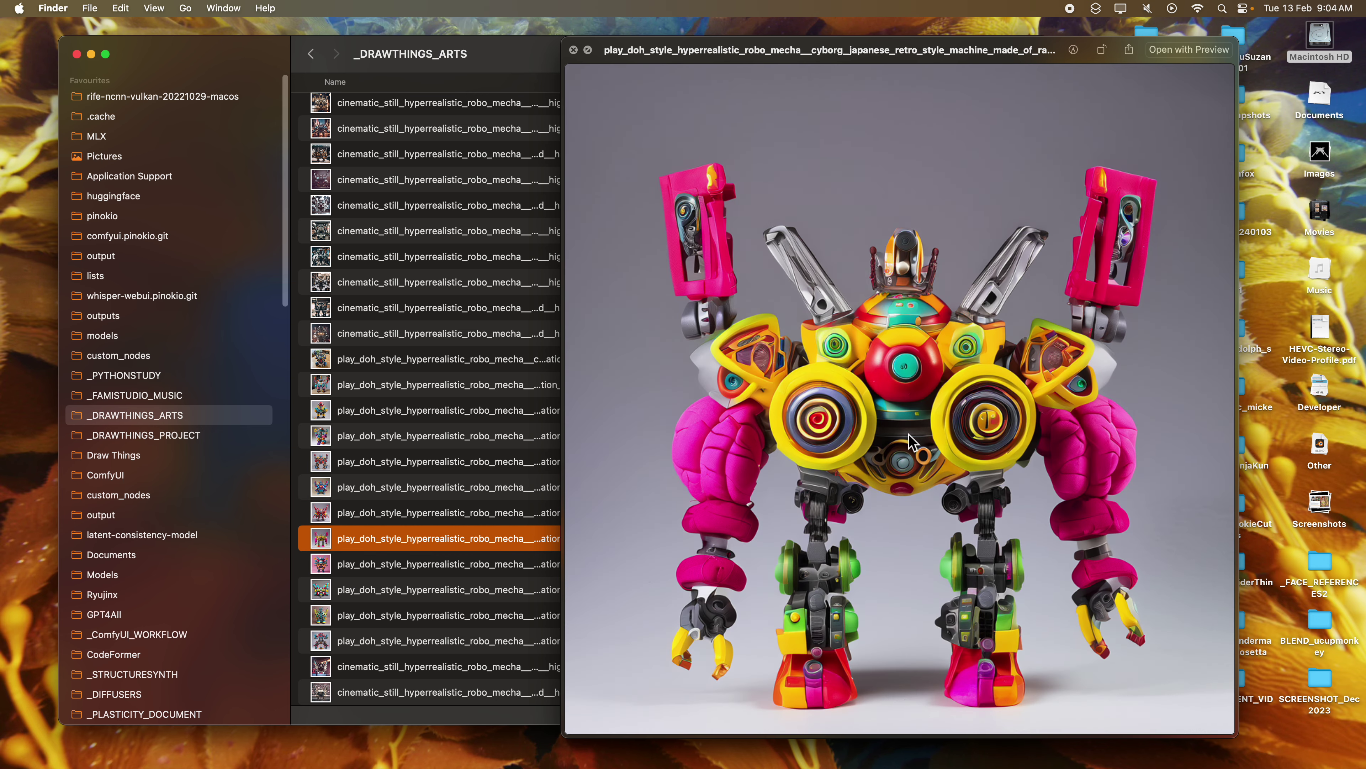
key(Up)
key(Up)
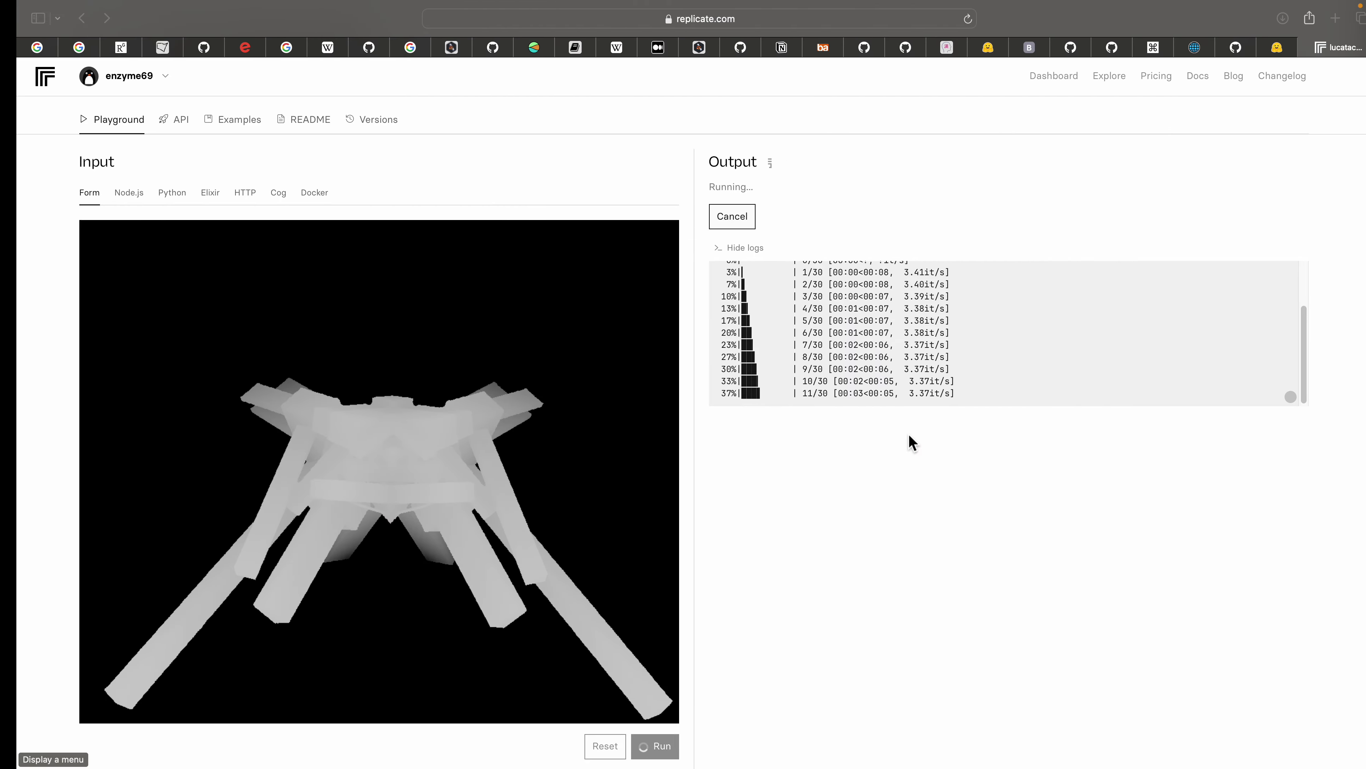
Switch to Draw Things, stop the running image generation and change the prompt style to sai-craft clay
key(ctrl+Right)
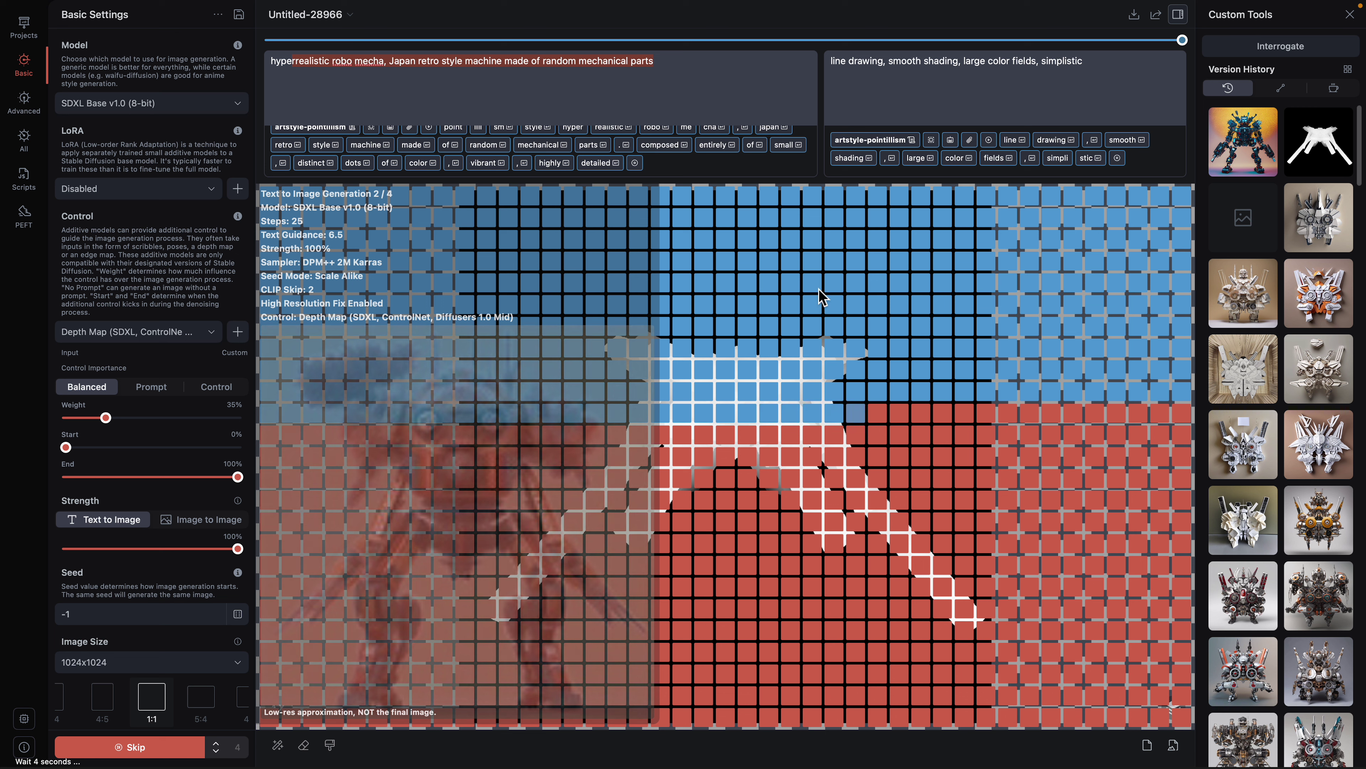
click(161, 747)
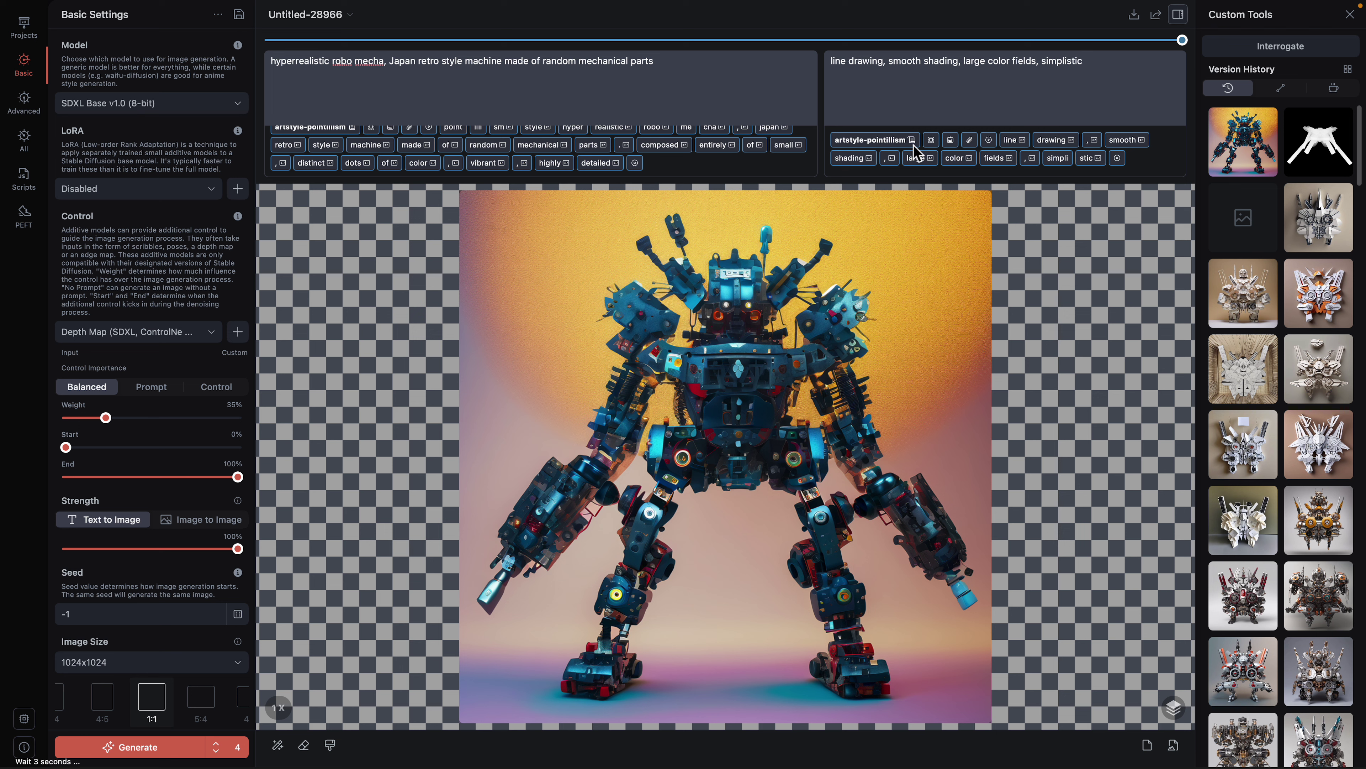
click(913, 149)
scroll(890, 385, down, 5)
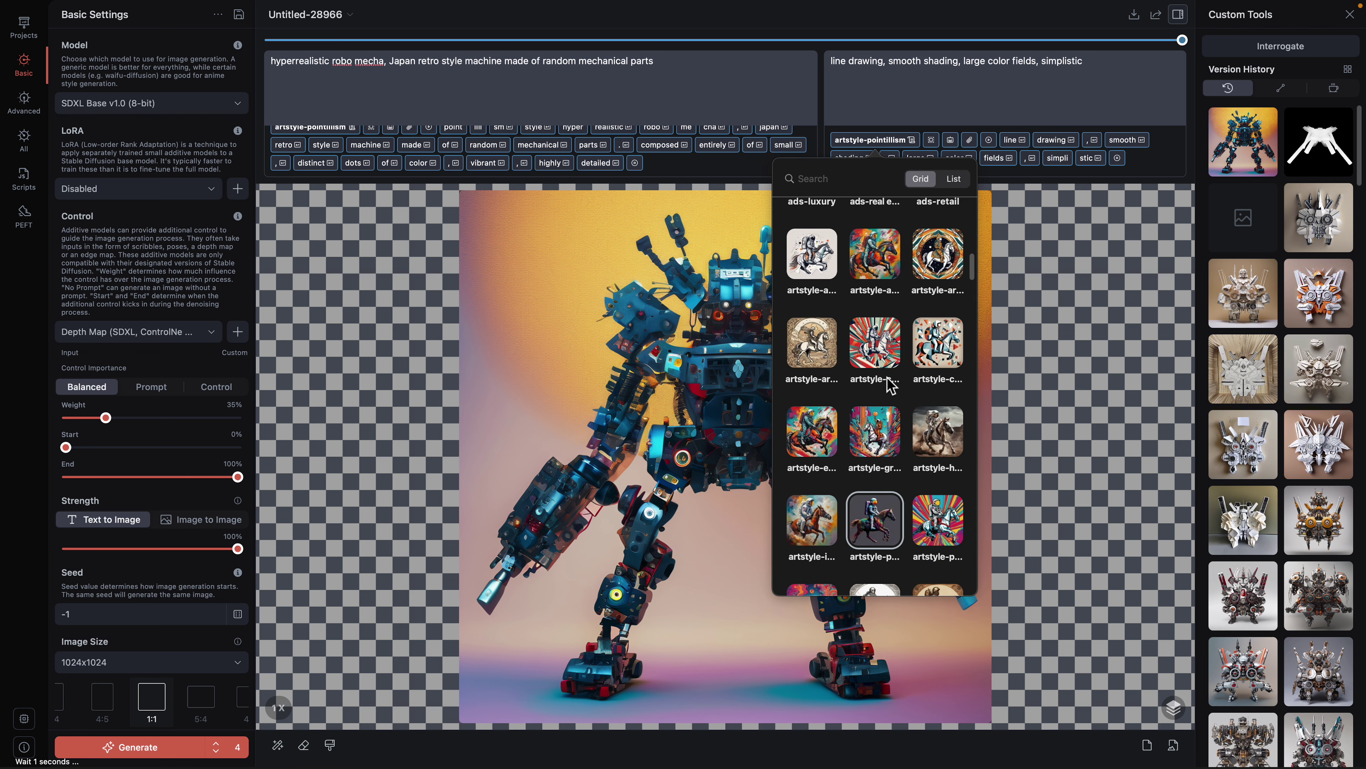
scroll(891, 385, down, 10)
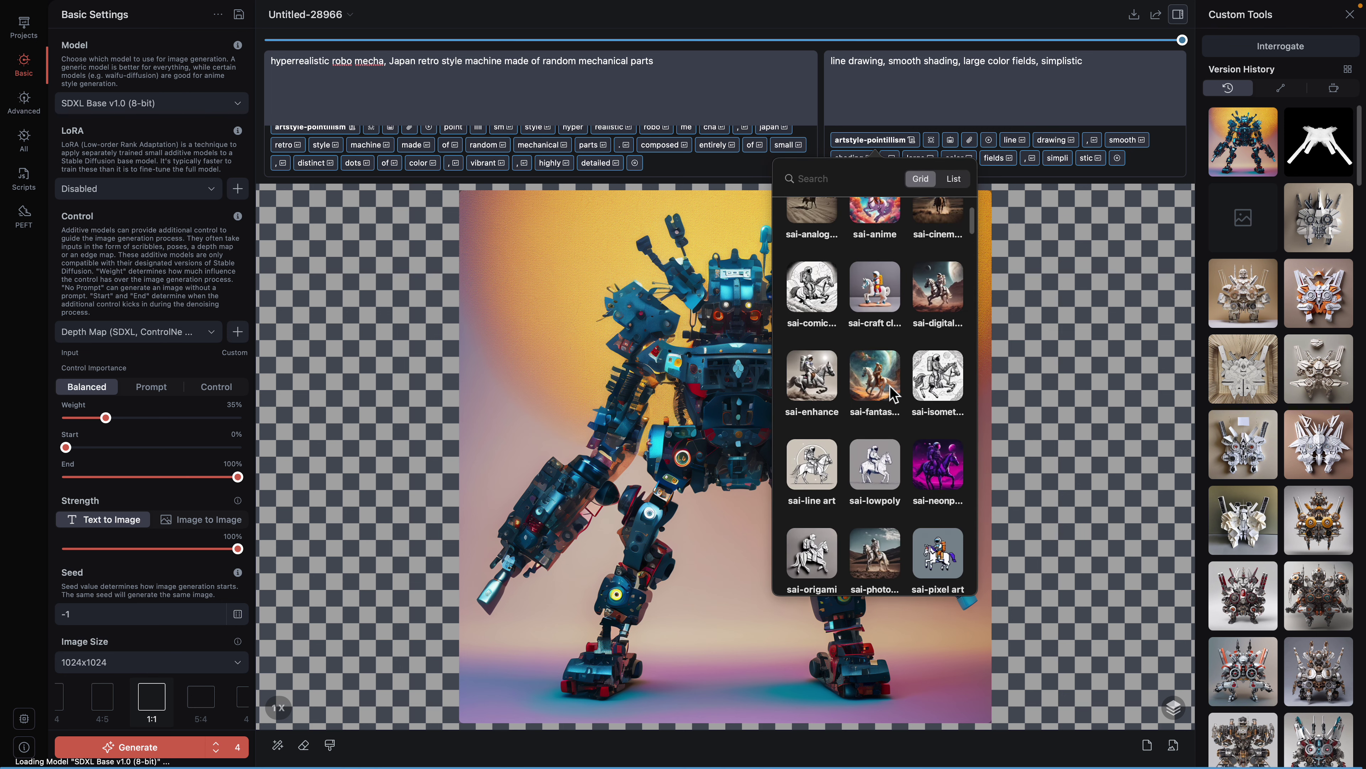
click(874, 294)
click(582, 110)
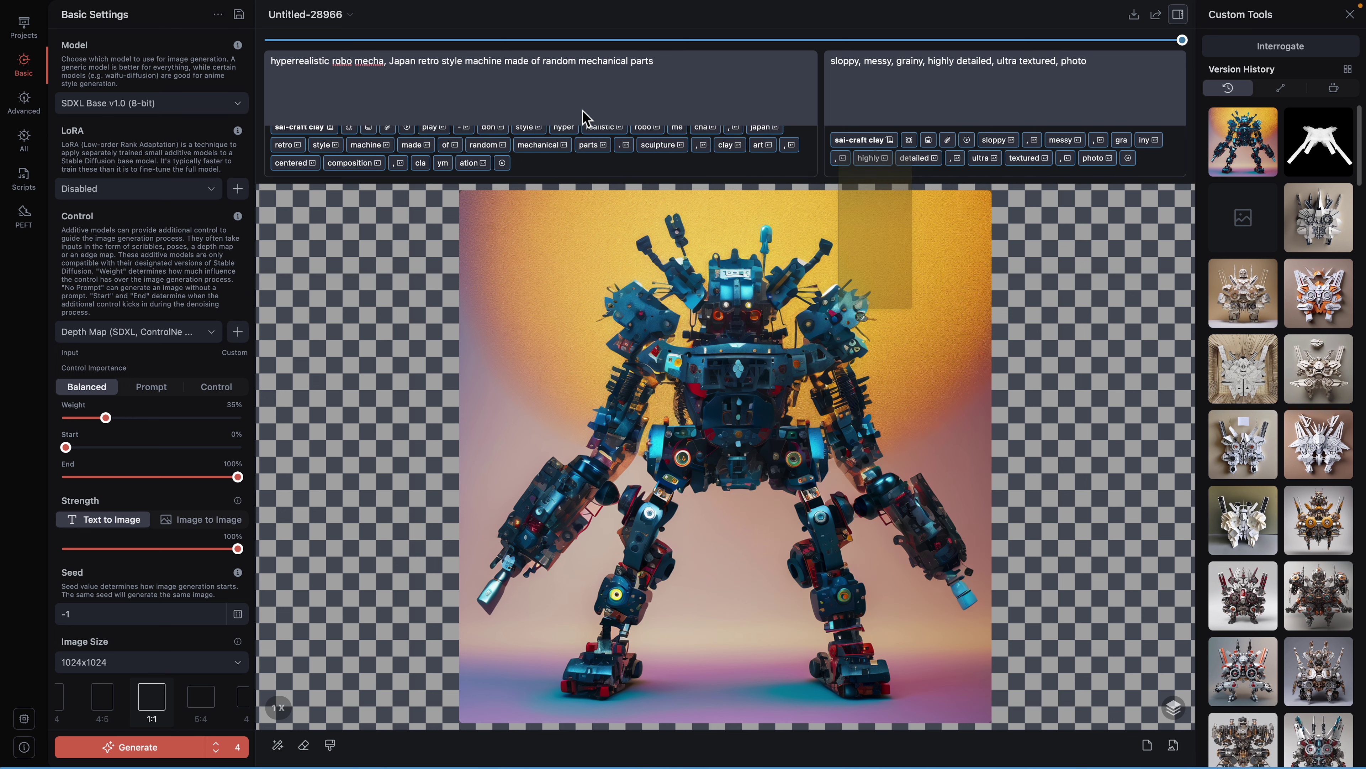
Set the depth map control weight to 71% and start generating the batch of four images
drag(103, 419, 147, 419)
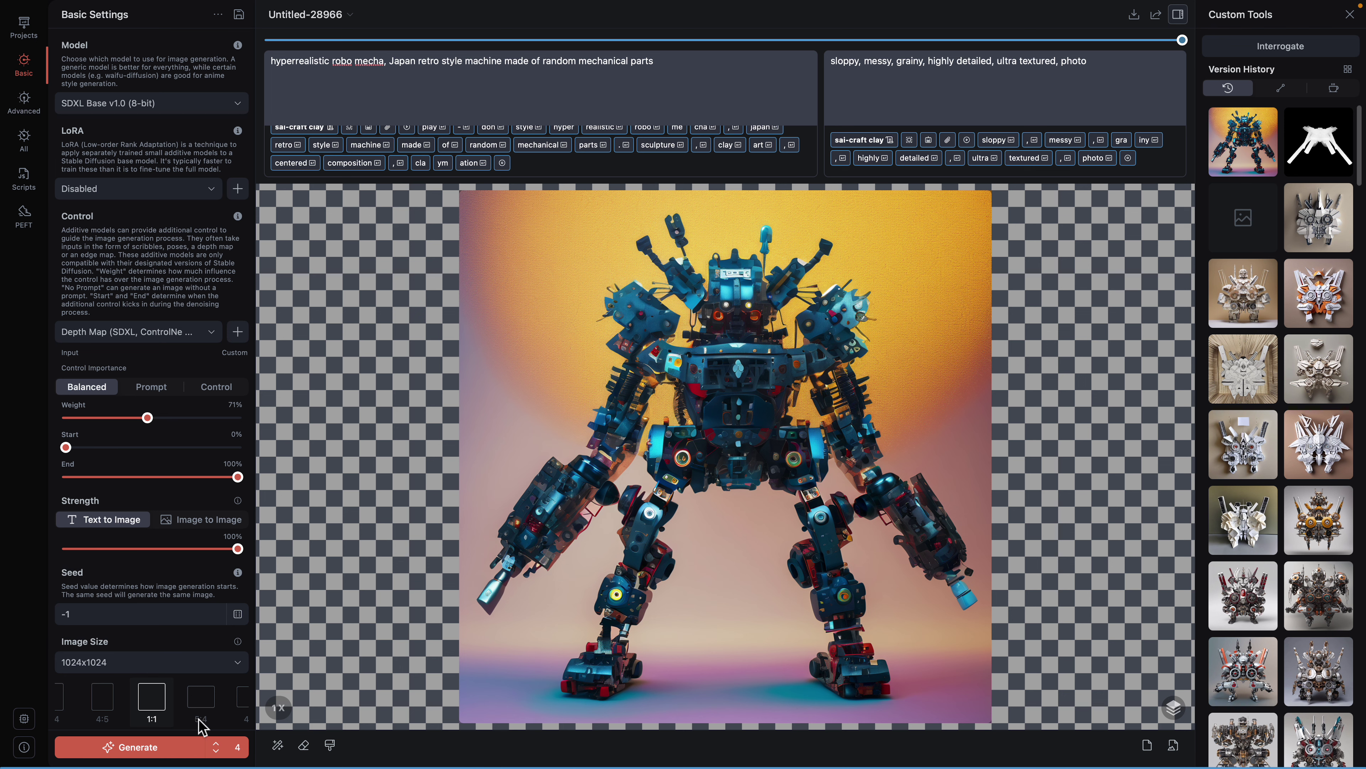
click(189, 746)
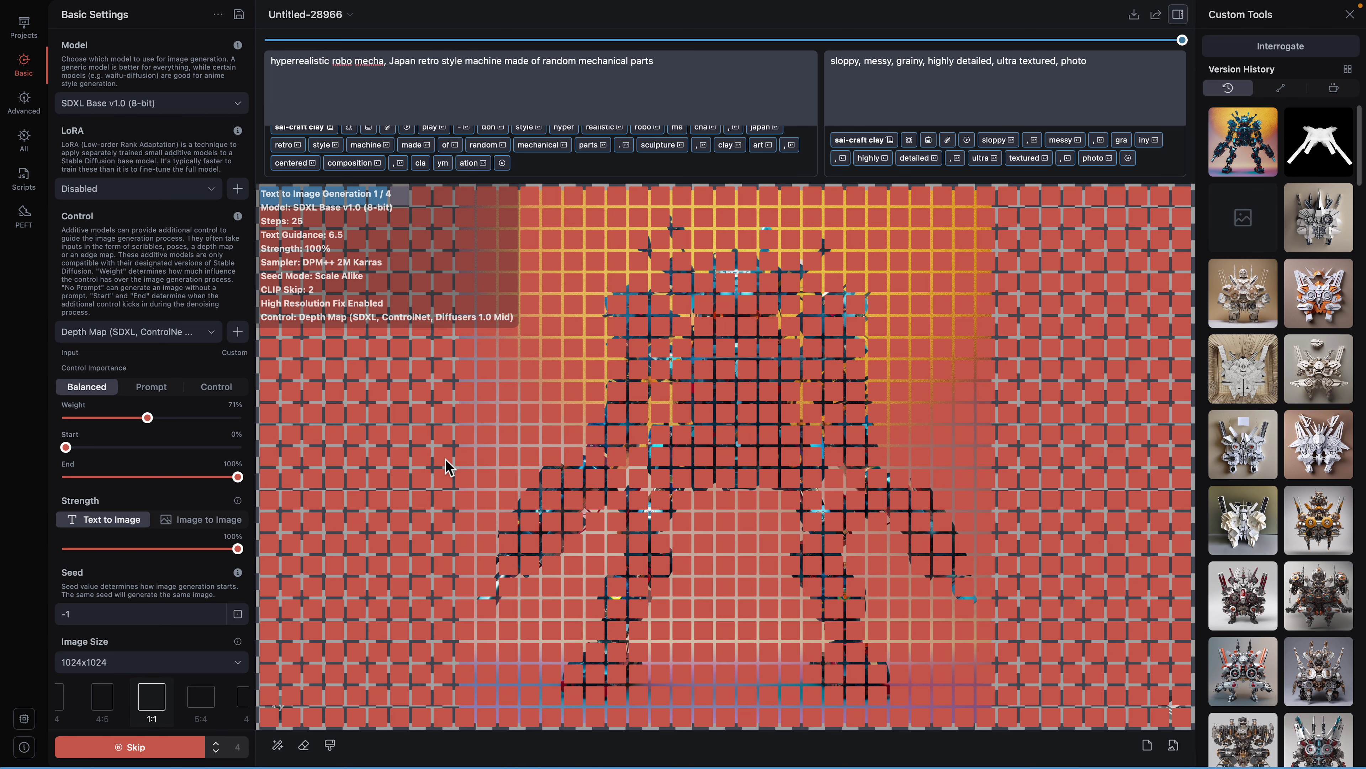
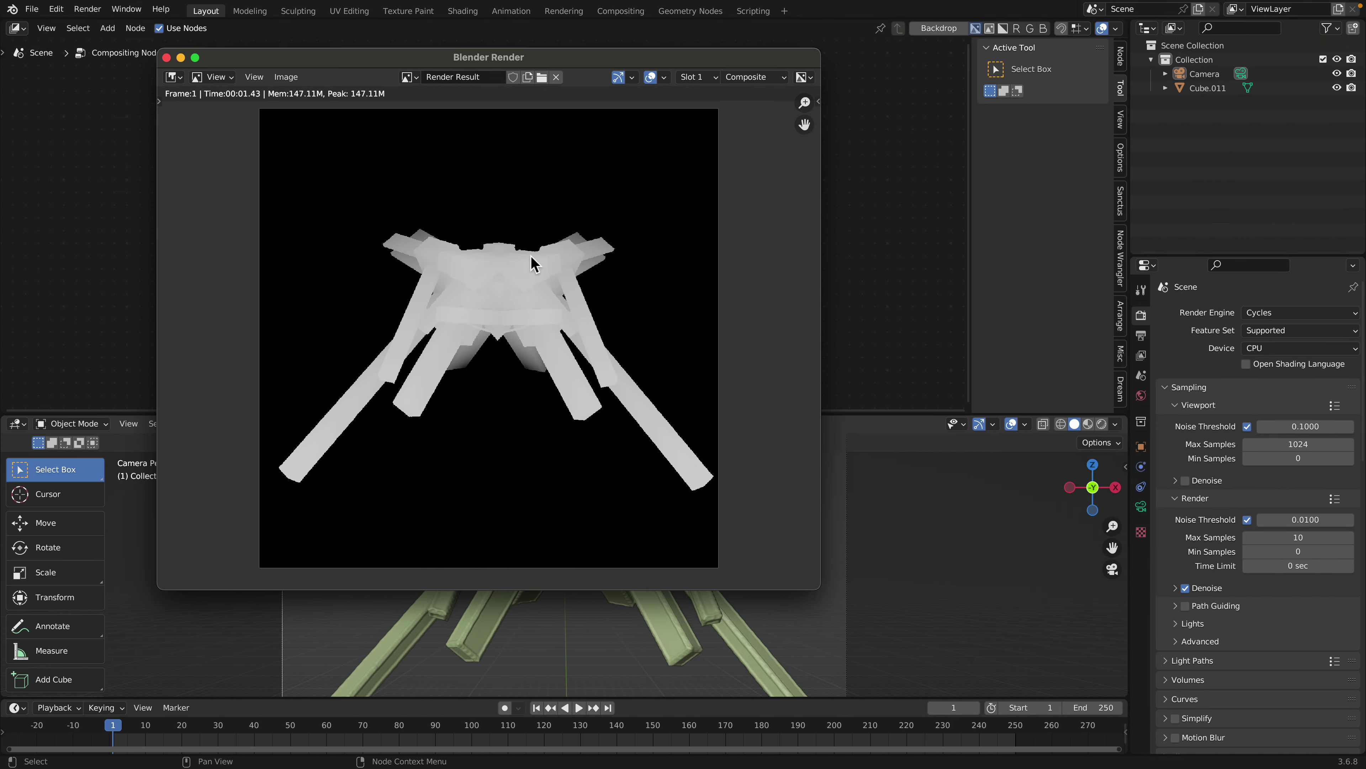
In Blender, close the render window and reopen random_block_001.blend without saving the changes
click(167, 57)
drag(330, 414, 322, 324)
click(33, 10)
mouse_move(86, 54)
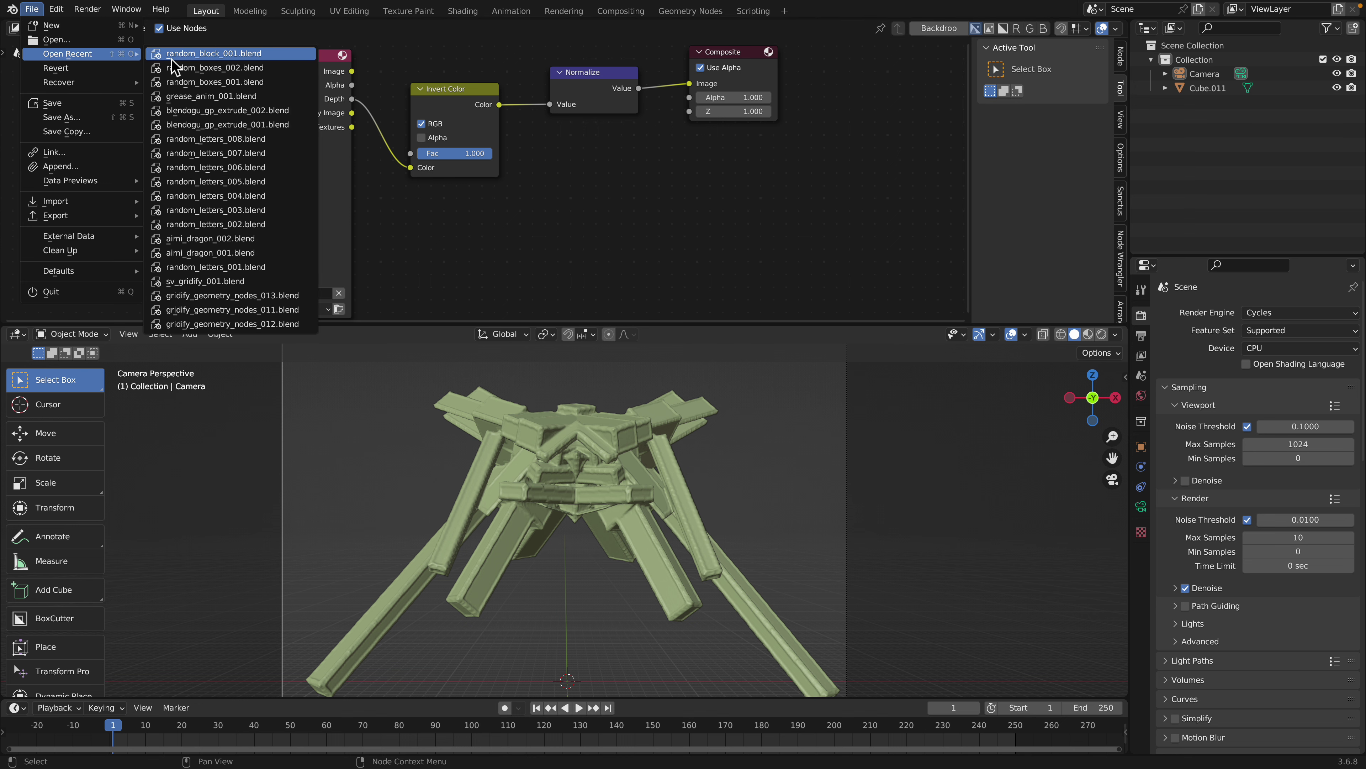
click(185, 54)
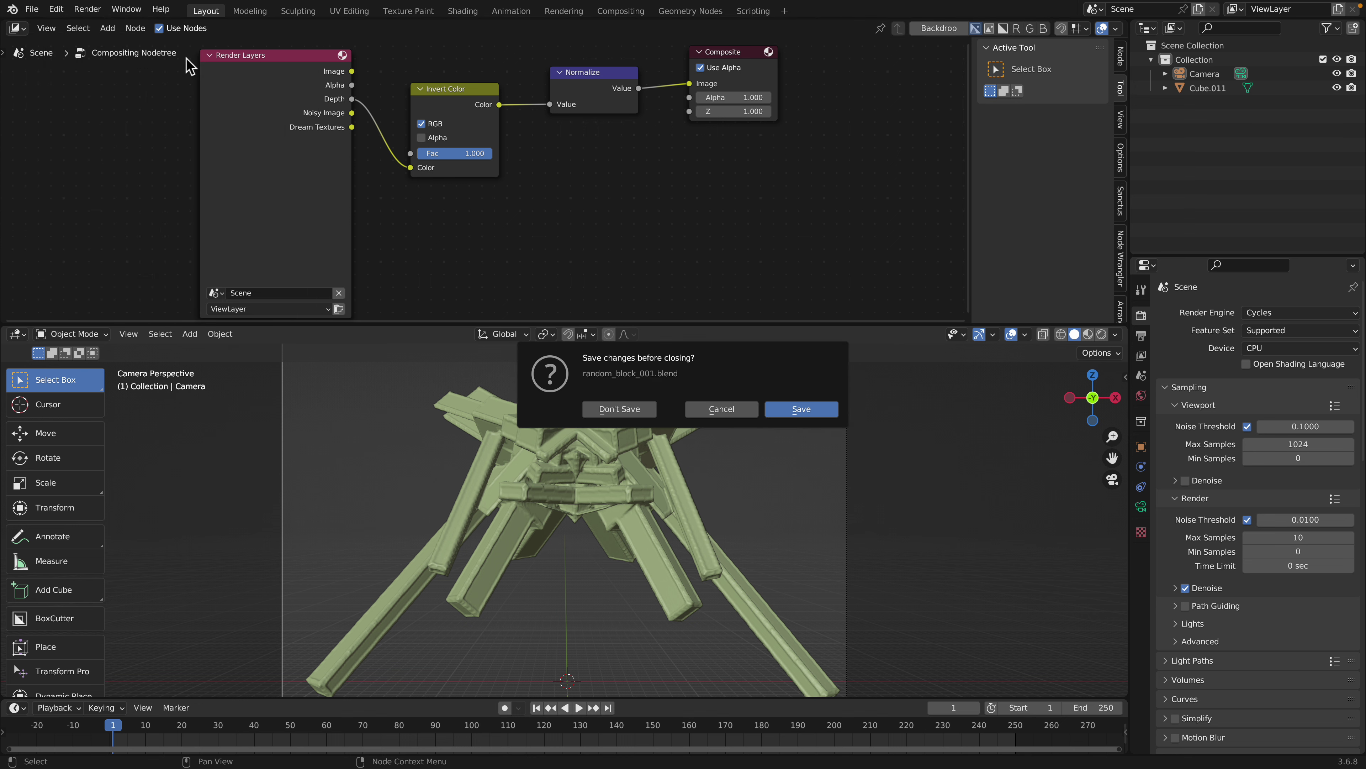
click(624, 409)
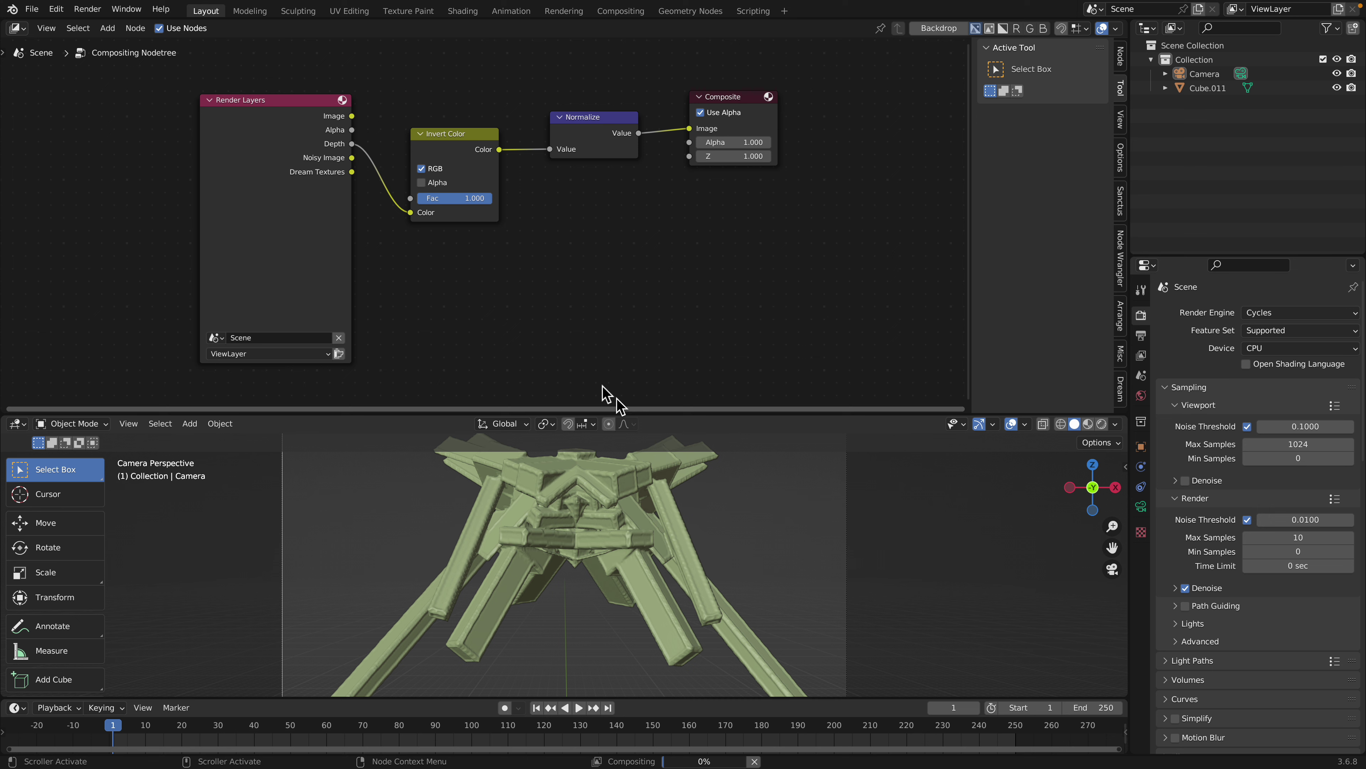
Open the recent file random_boxes_001.blend and turn on the viewport overlays and gizmos
click(31, 9)
mouse_move(67, 53)
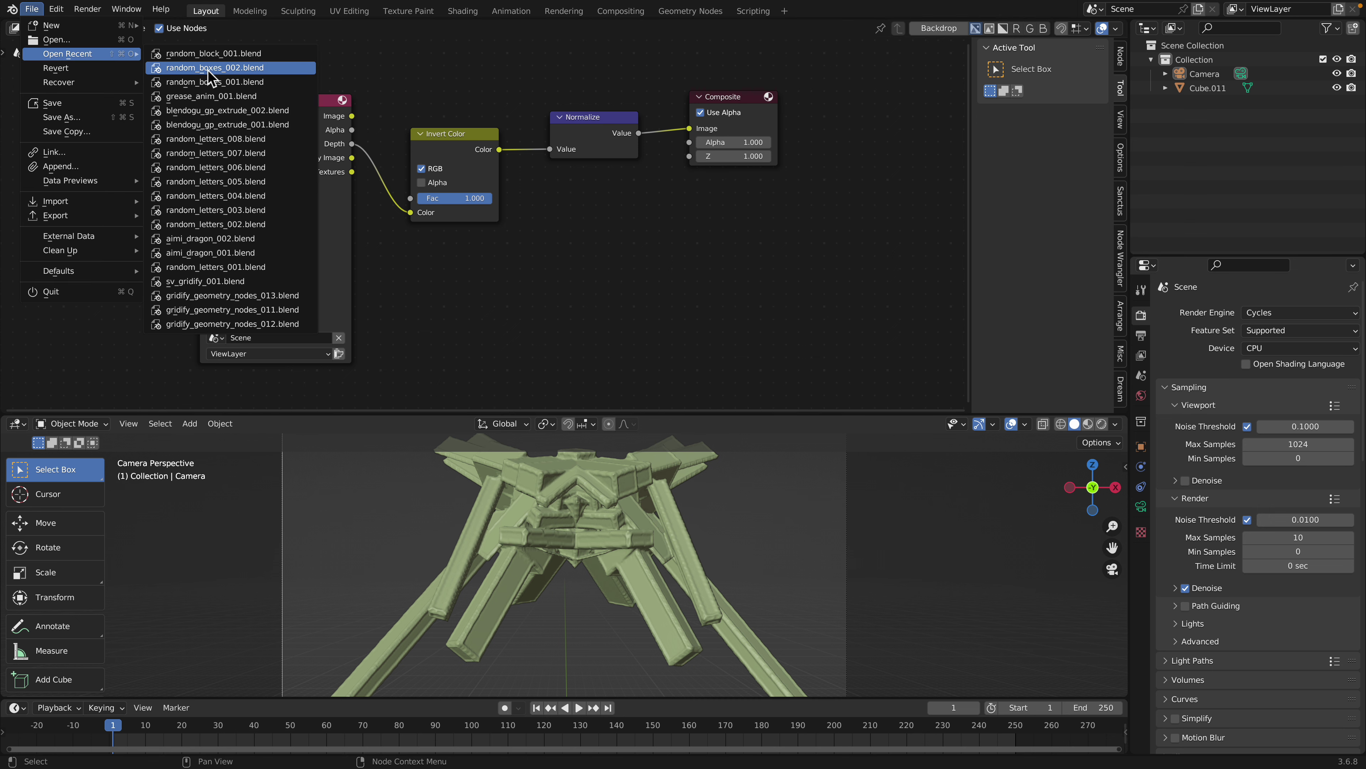
click(223, 82)
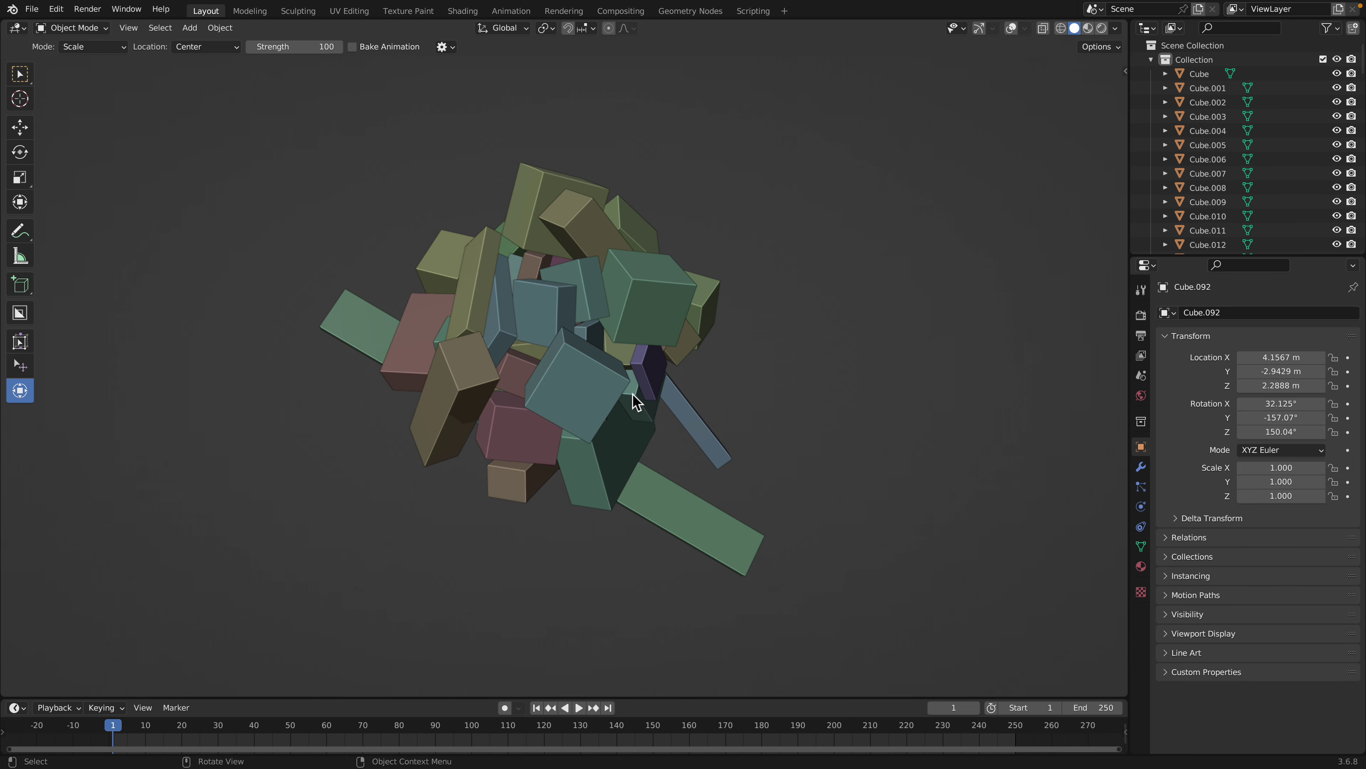
middle_drag(631, 395, 578, 391)
click(1011, 30)
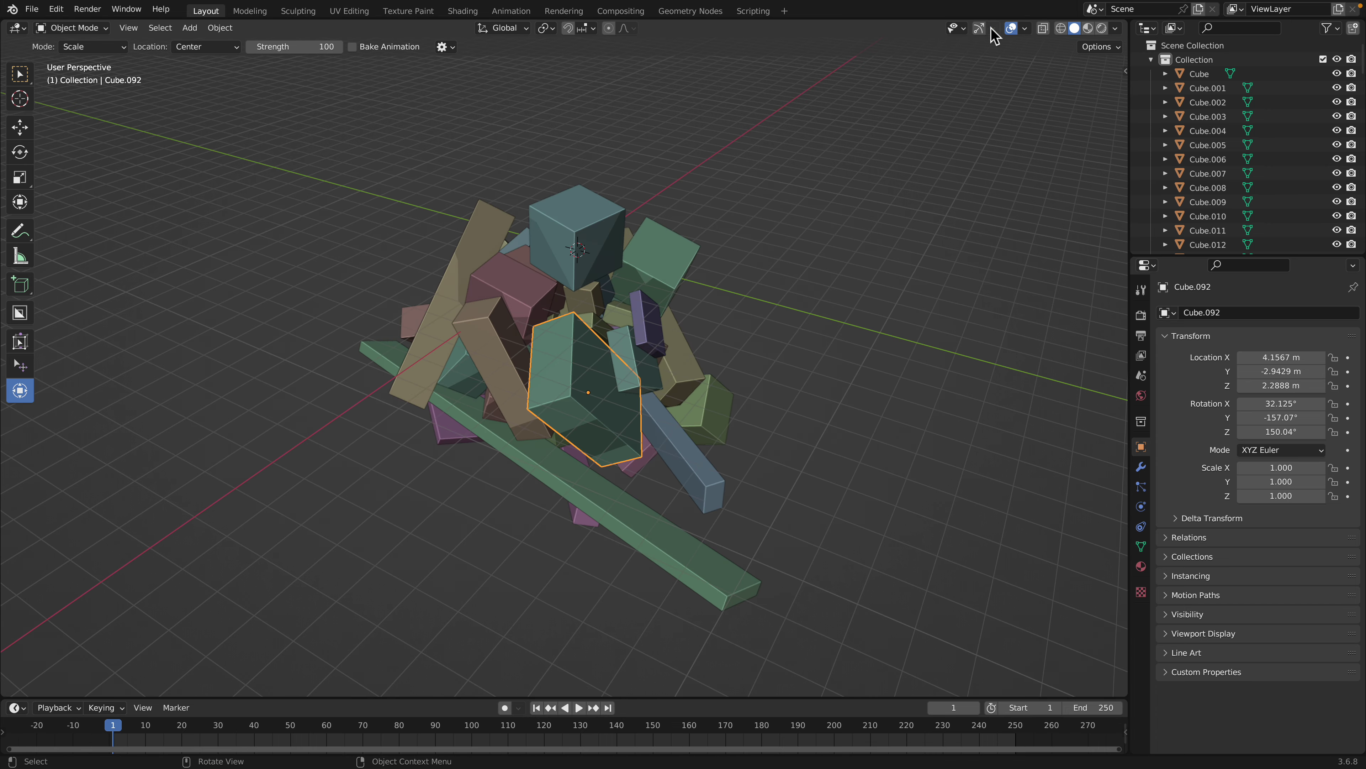
click(980, 30)
Select all the boxes in the pile and scale them around their centre with the physics tool
scroll(698, 243, down, 2)
key(a)
middle_drag(582, 285, 658, 288)
key(alt+a)
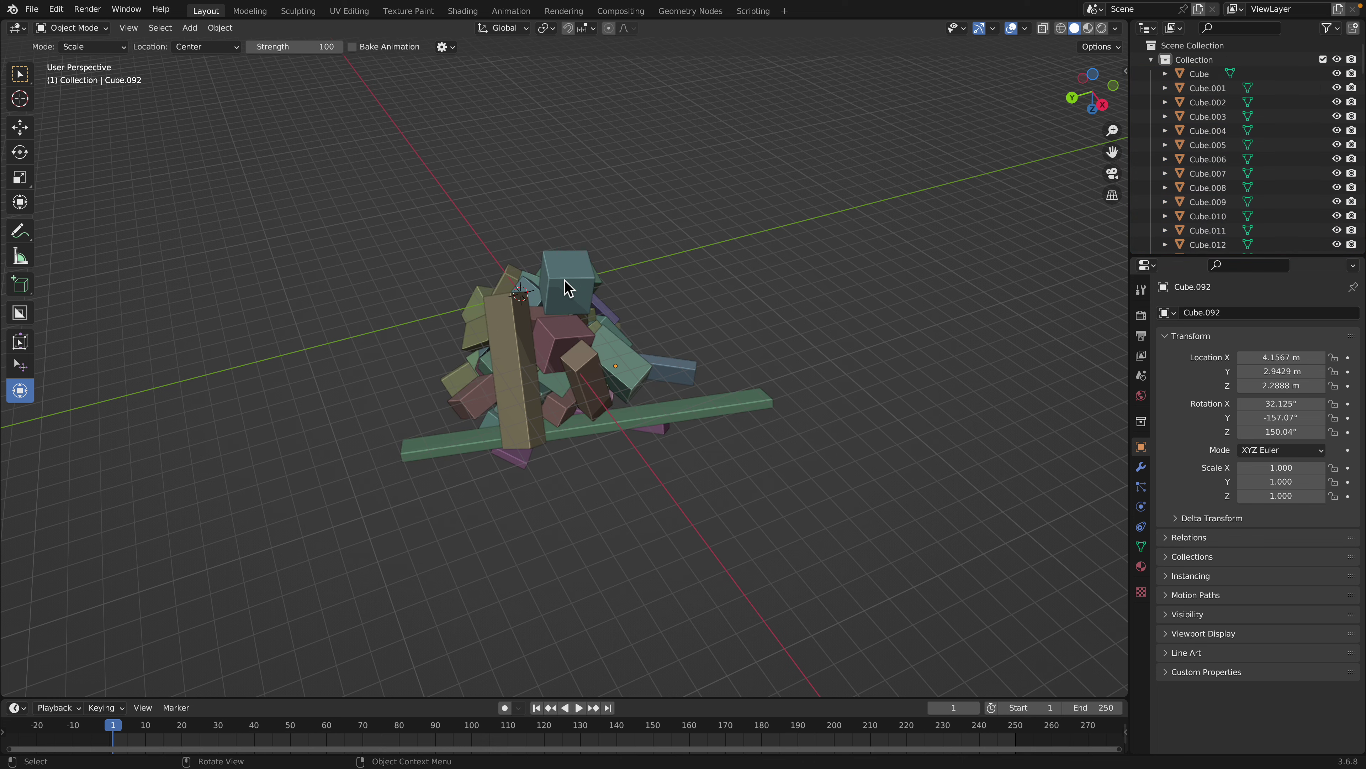
click(564, 279)
middle_drag(569, 283, 393, 303)
key(a)
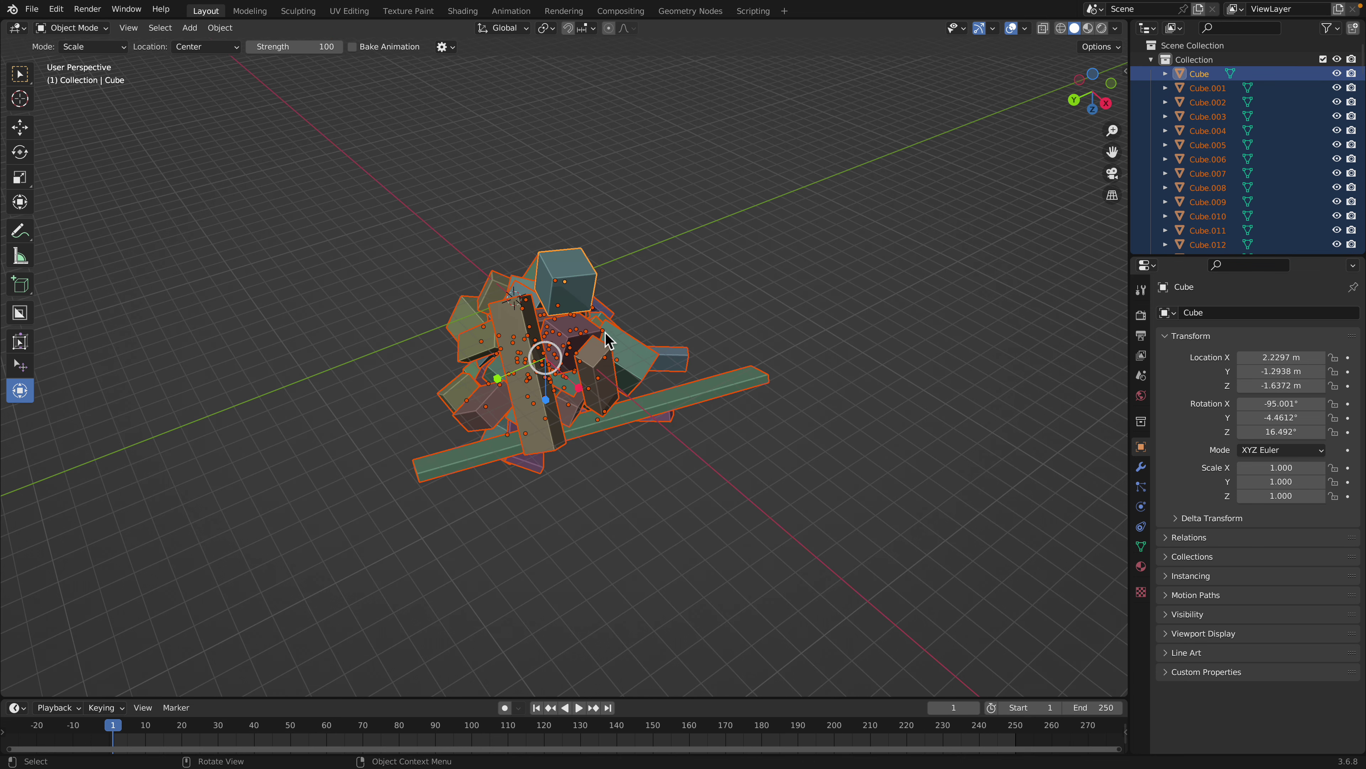
drag(567, 347, 961, 354)
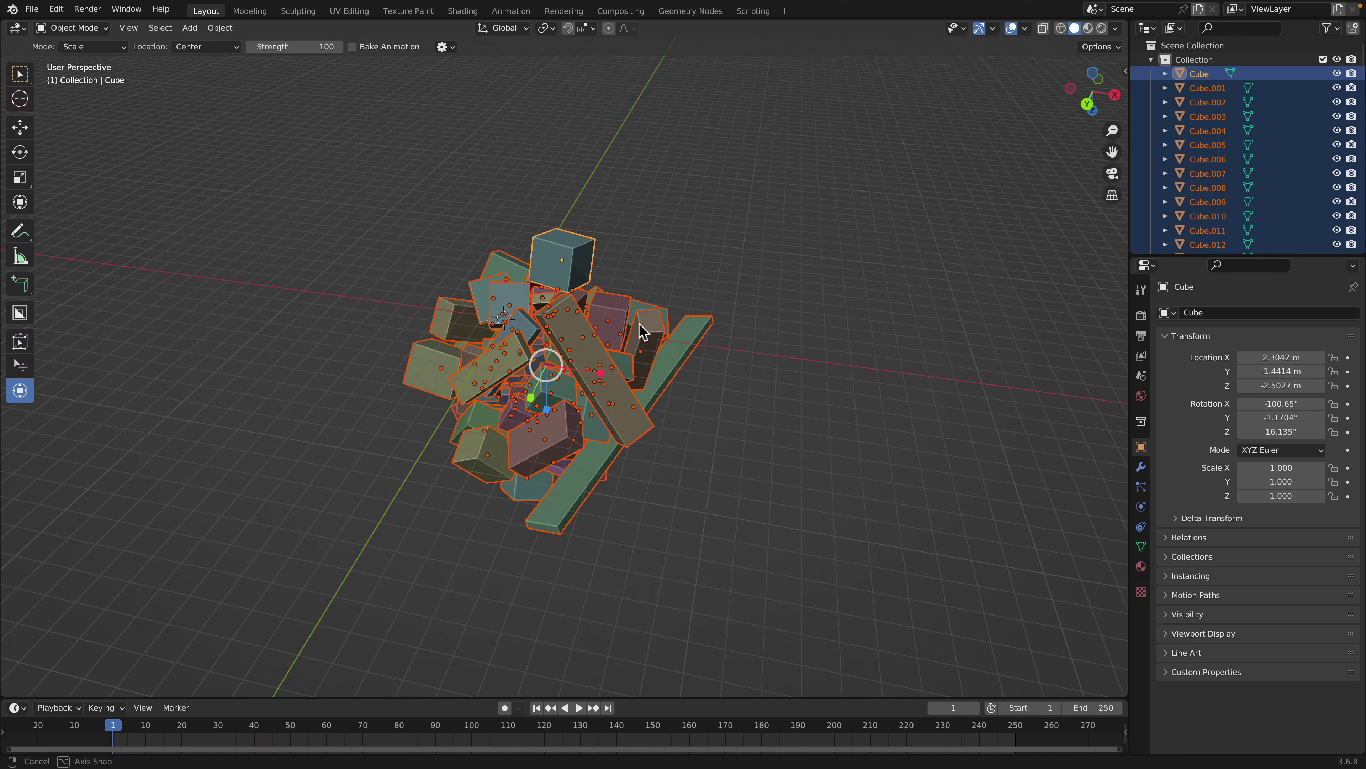
Change the physics tool's active collision shape and apply the physics scale to the selected boxes again
click(443, 48)
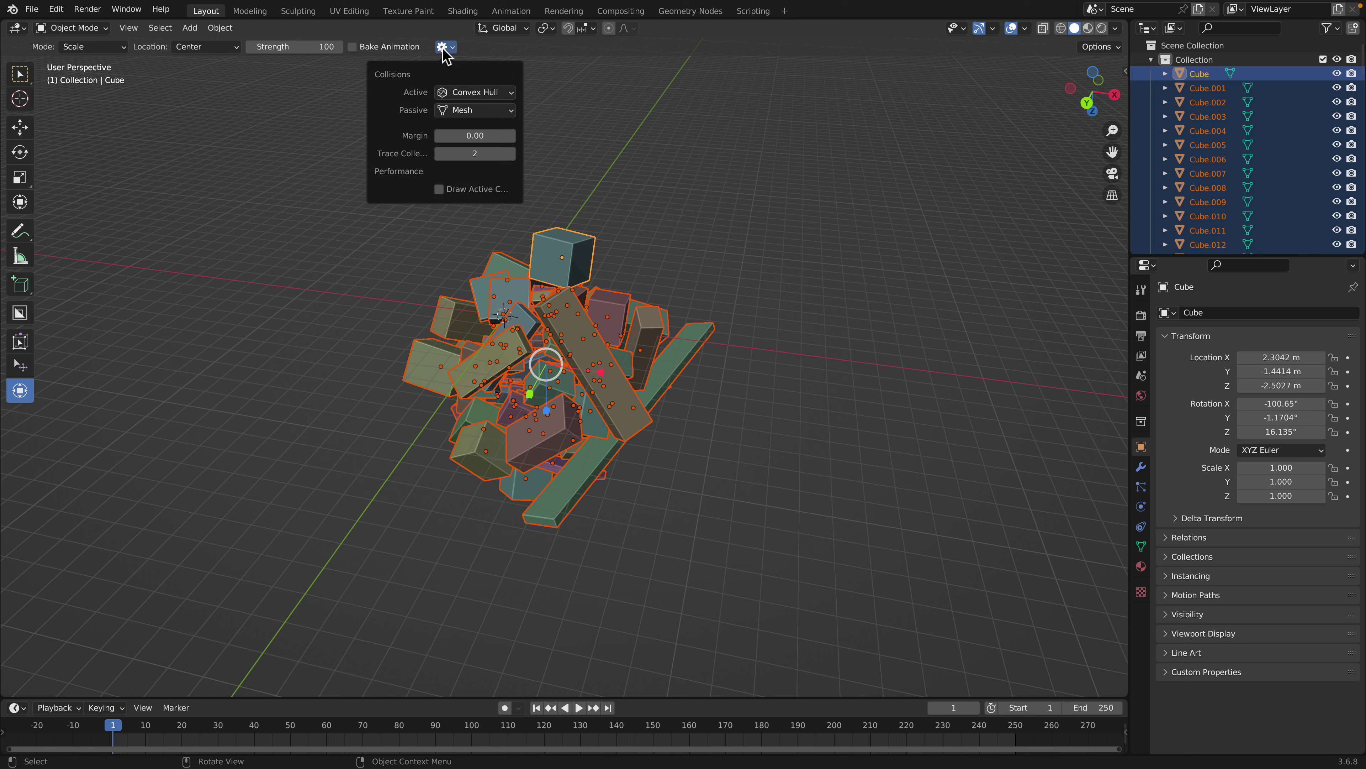
click(475, 92)
click(479, 129)
drag(556, 351, 507, 378)
Duplicate all the boxes beside the original pile and pull both piles together with the physics scale
key(shift+d)
click(795, 209)
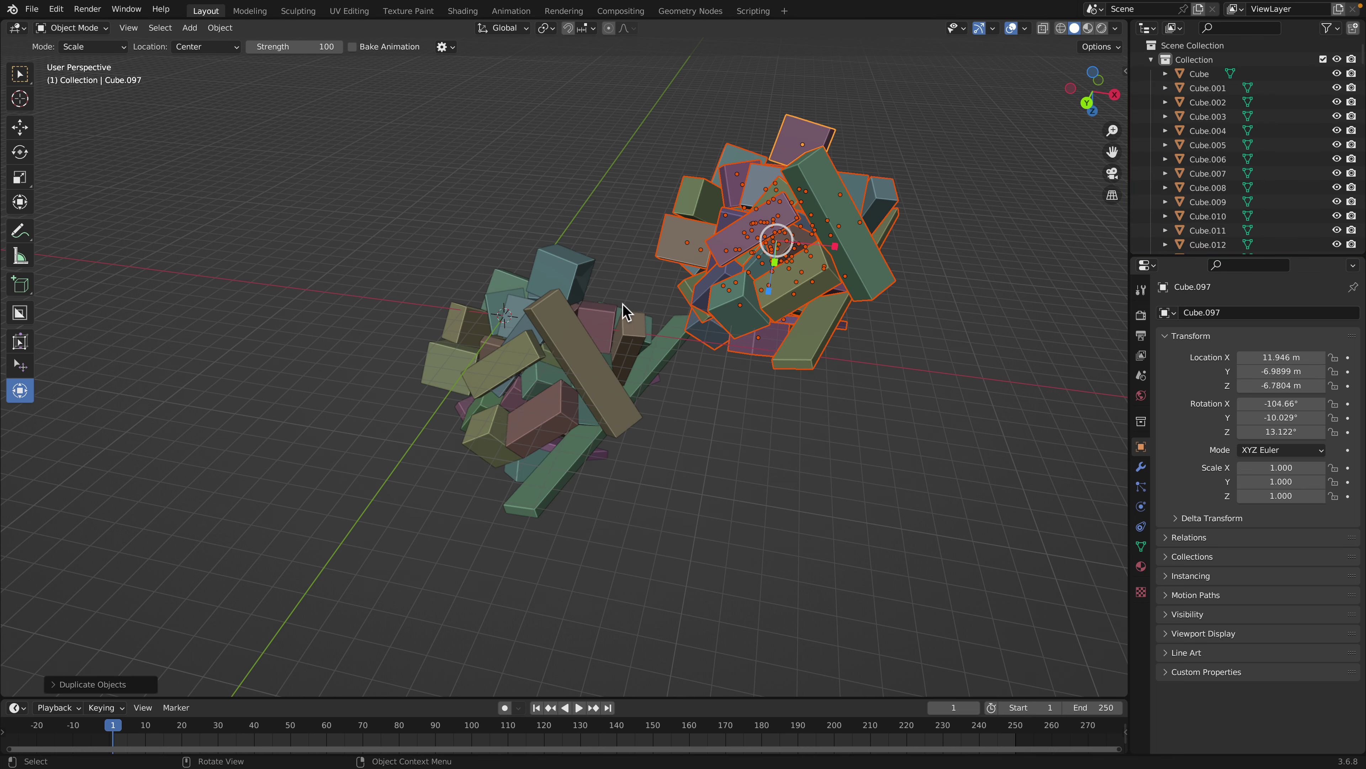
key(a)
drag(661, 300, 789, 378)
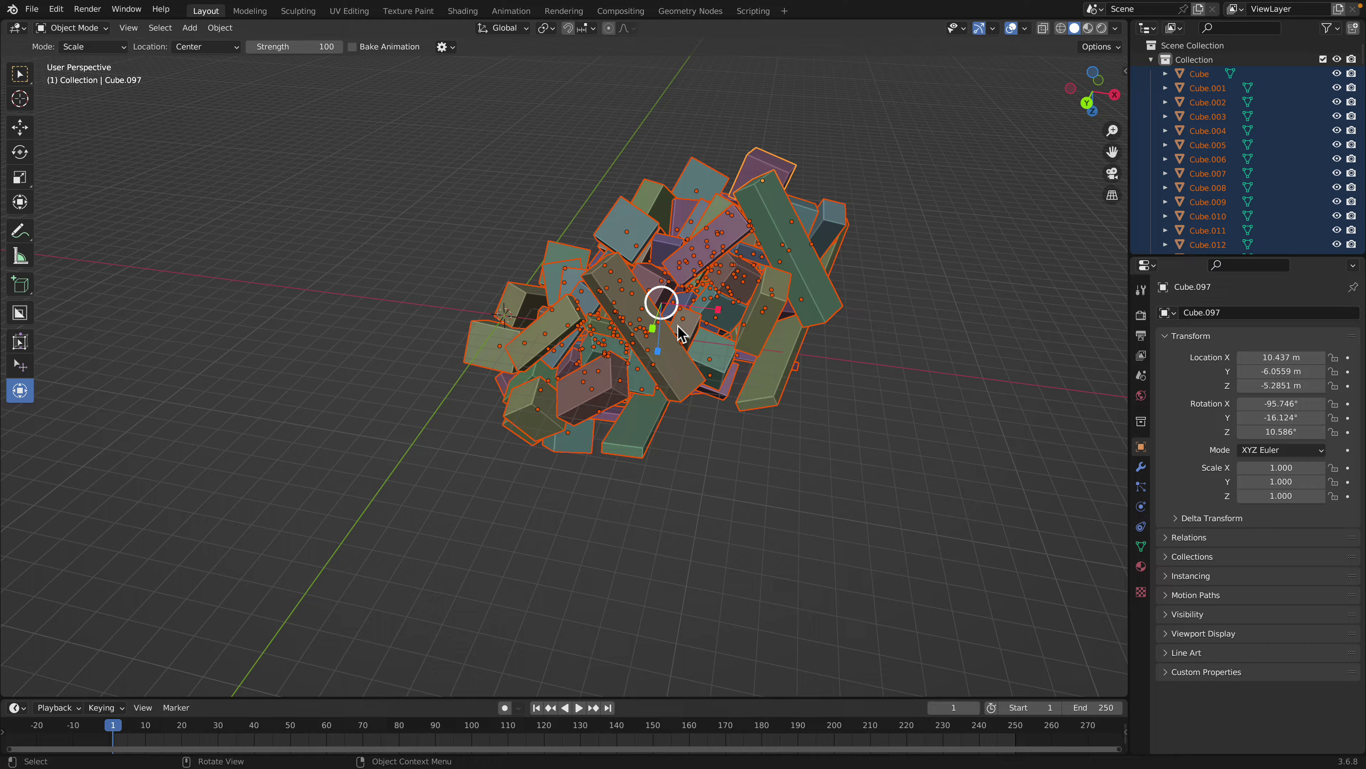
In front view, make a box near the centre active and join all the boxes into one object
middle_drag(662, 303, 738, 342)
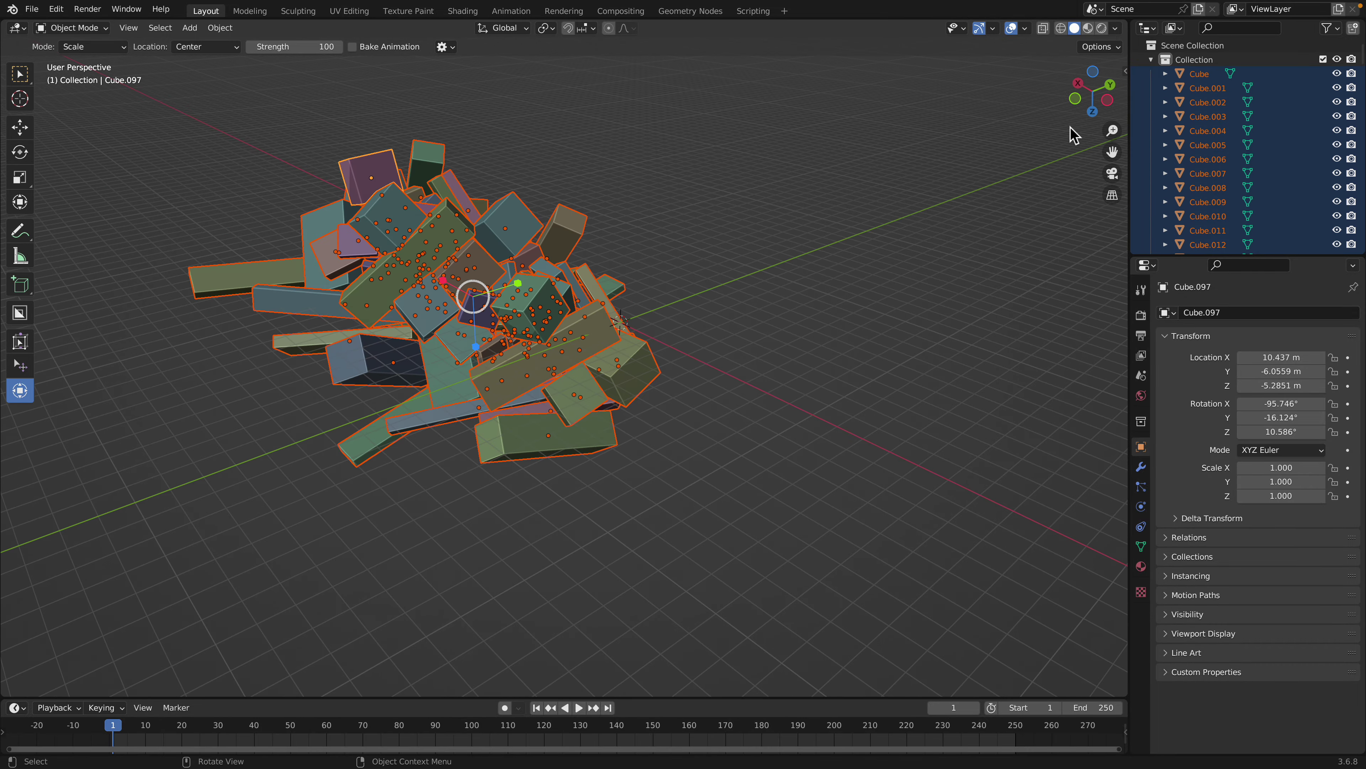
click(1075, 99)
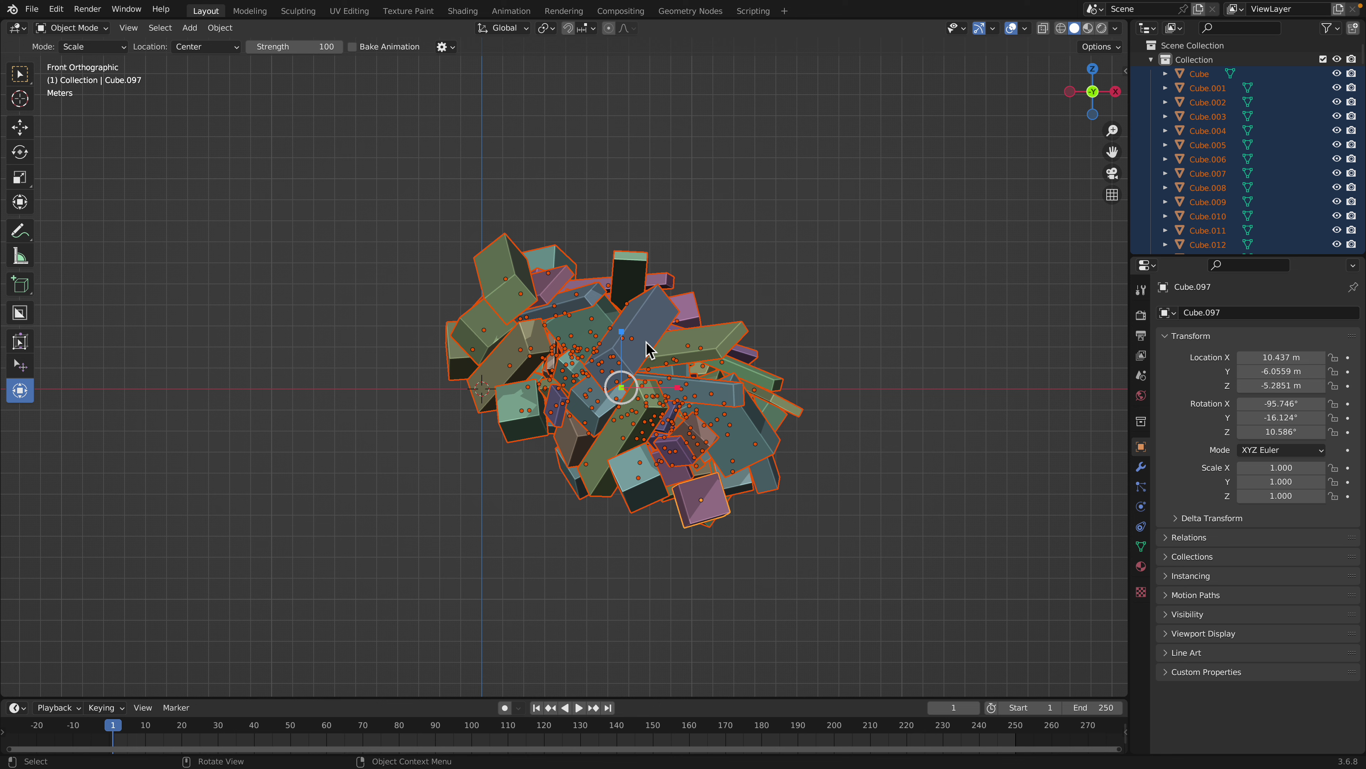
click(647, 344)
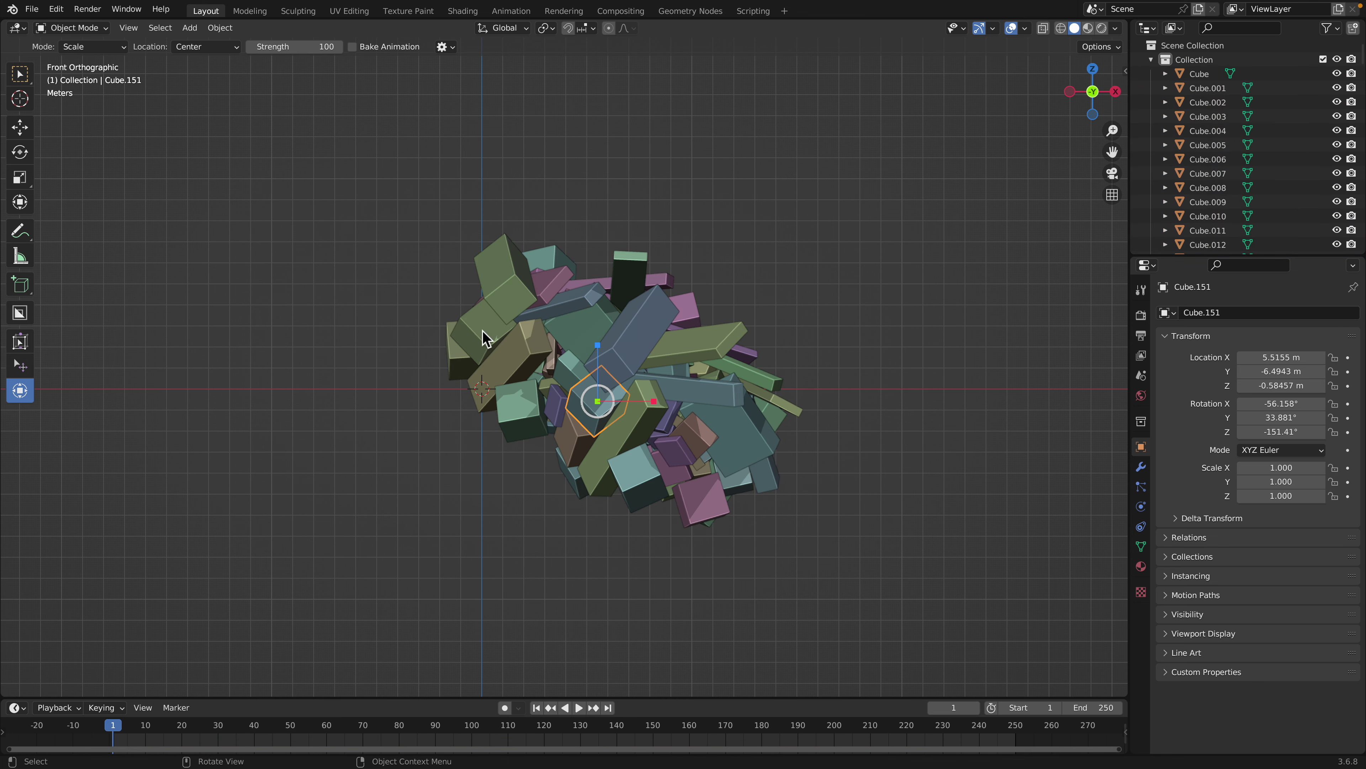
key(a)
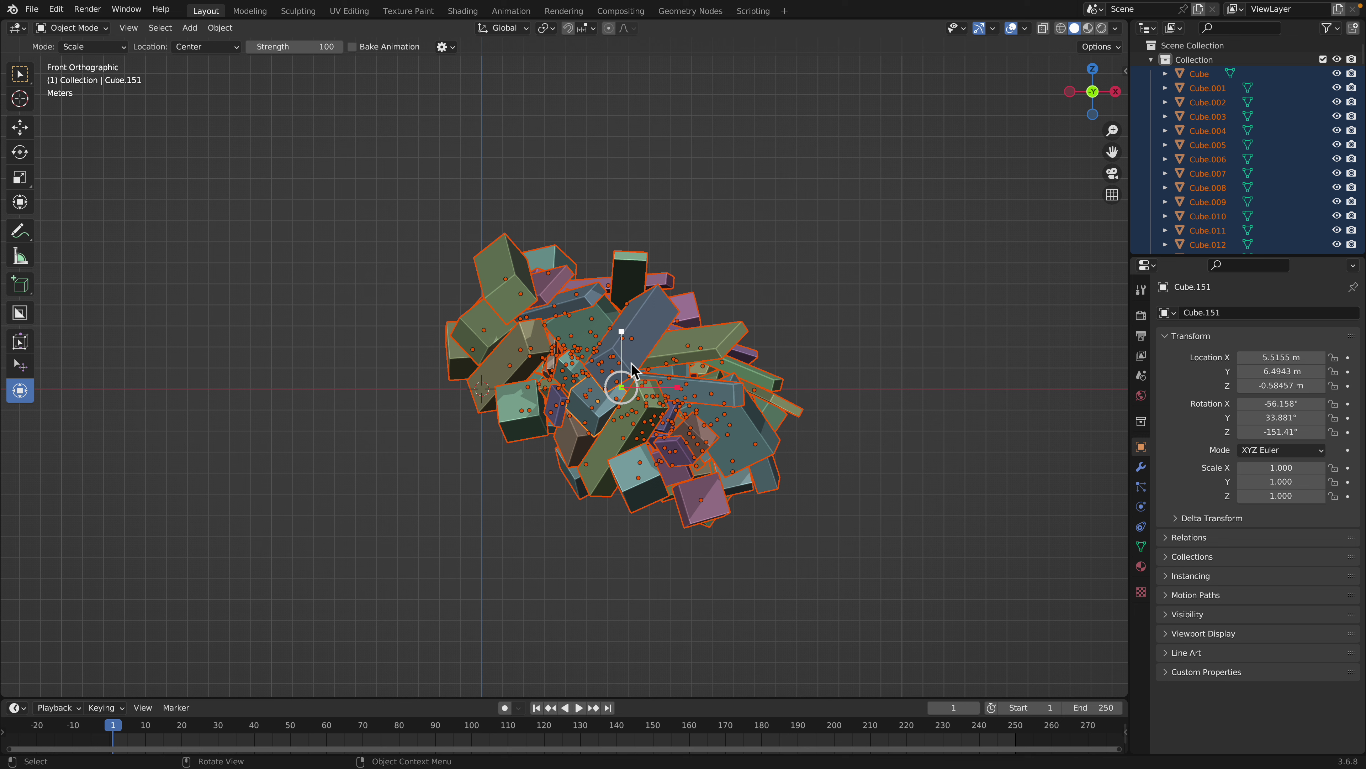
key(ctrl+j)
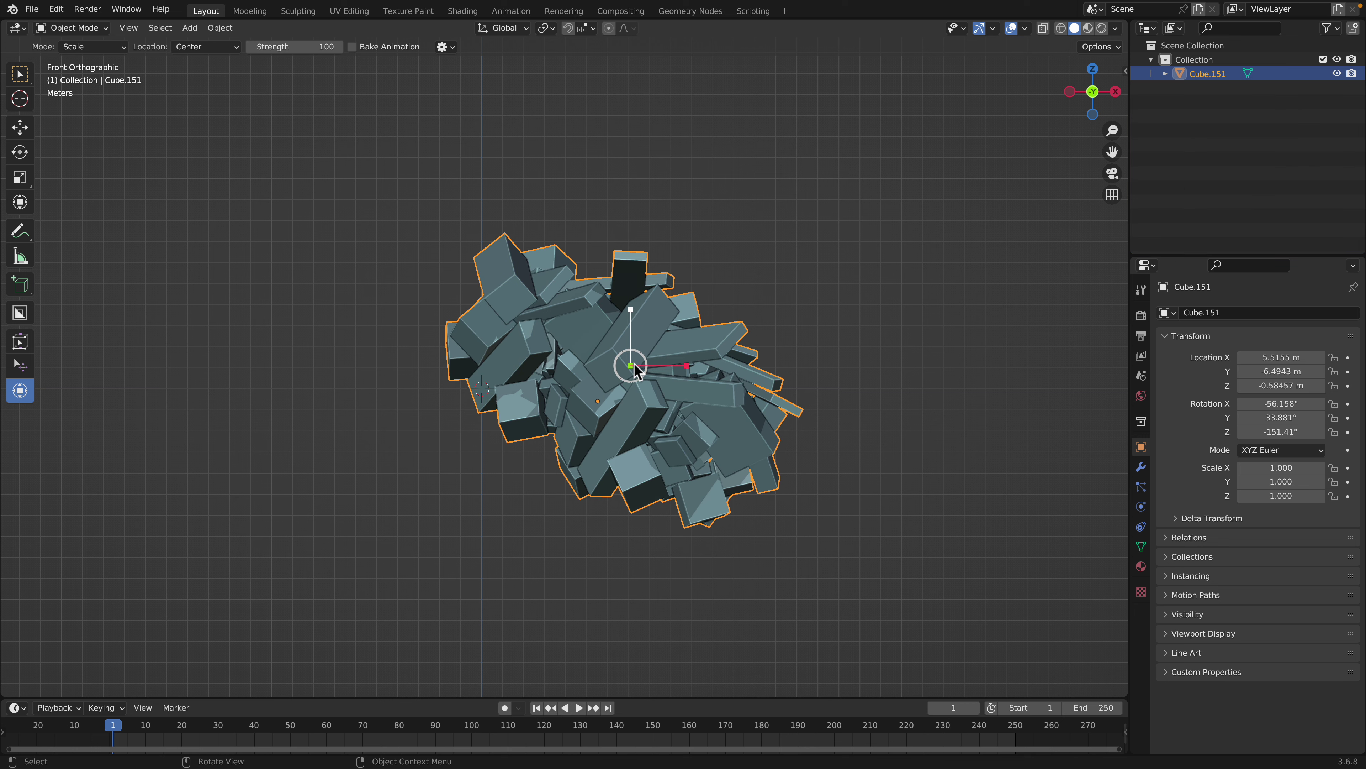
Move the joined pile to about X 0.94 m and Z 1.31 m and add a Mirror modifier
drag(623, 385, 536, 323)
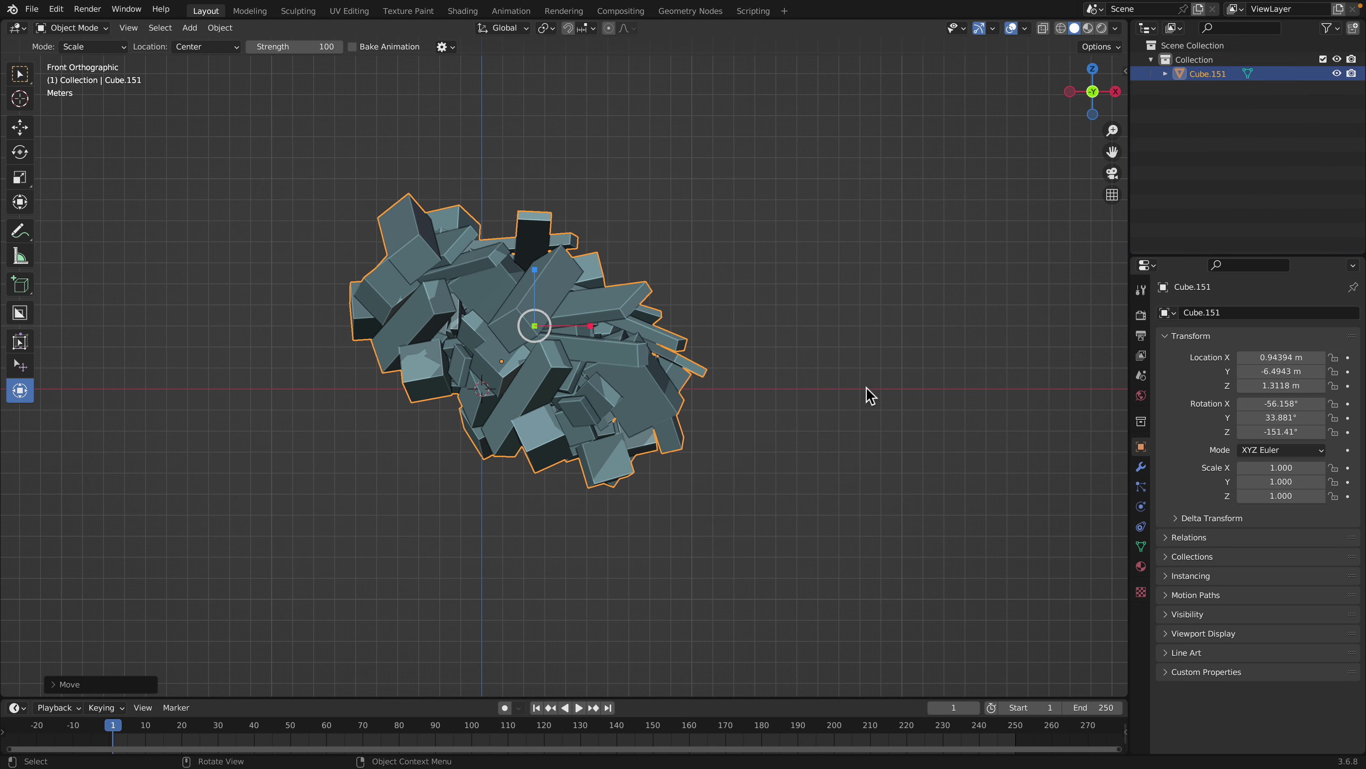
click(1141, 467)
click(1217, 313)
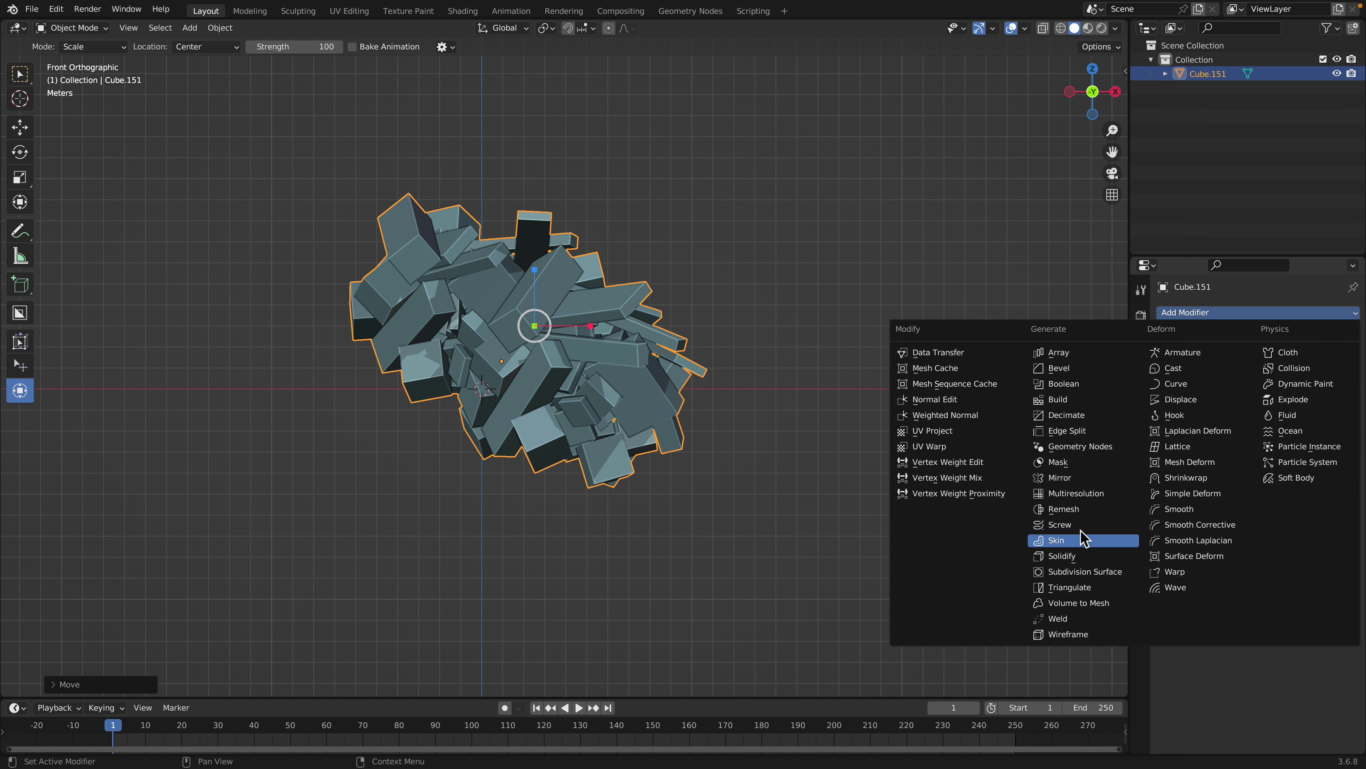
click(1077, 479)
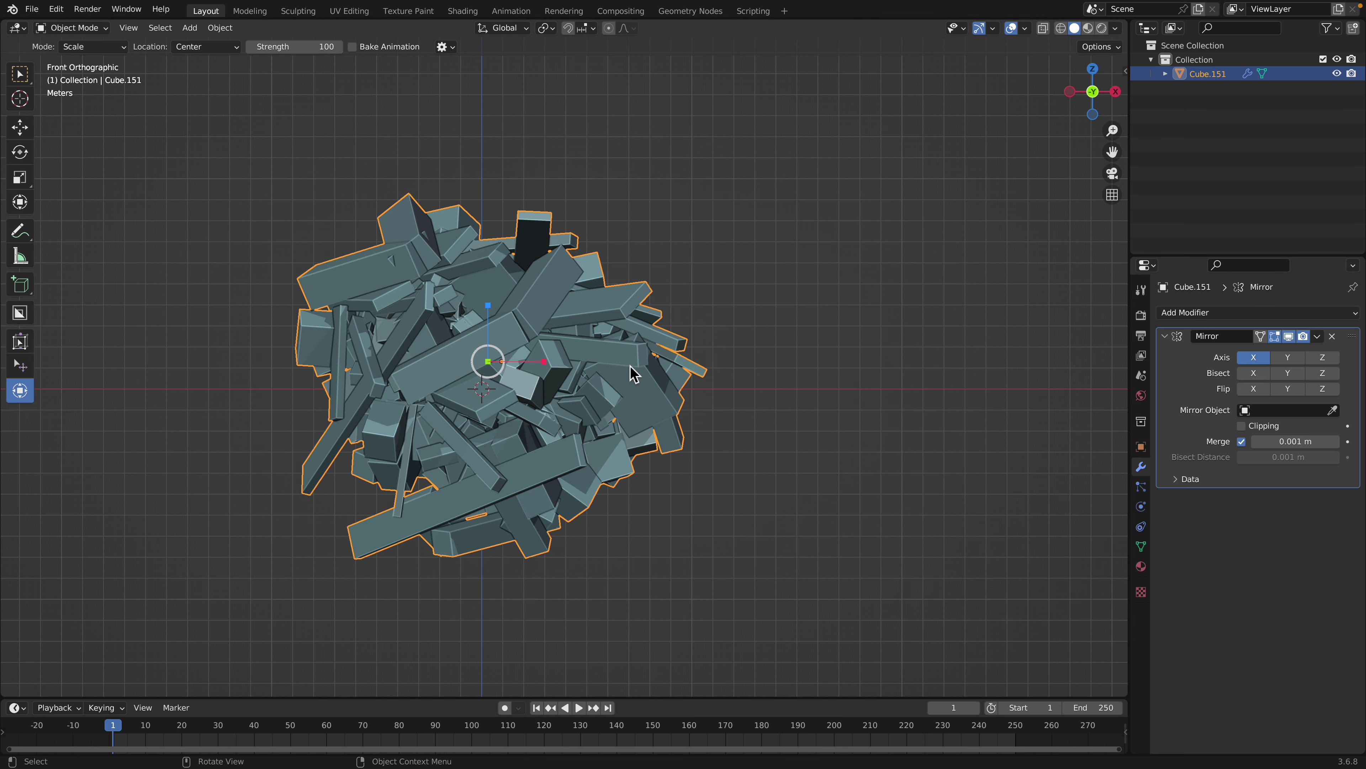
Apply all transforms to the joined pile so that it mirrors across the world origin
key(ctrl+a)
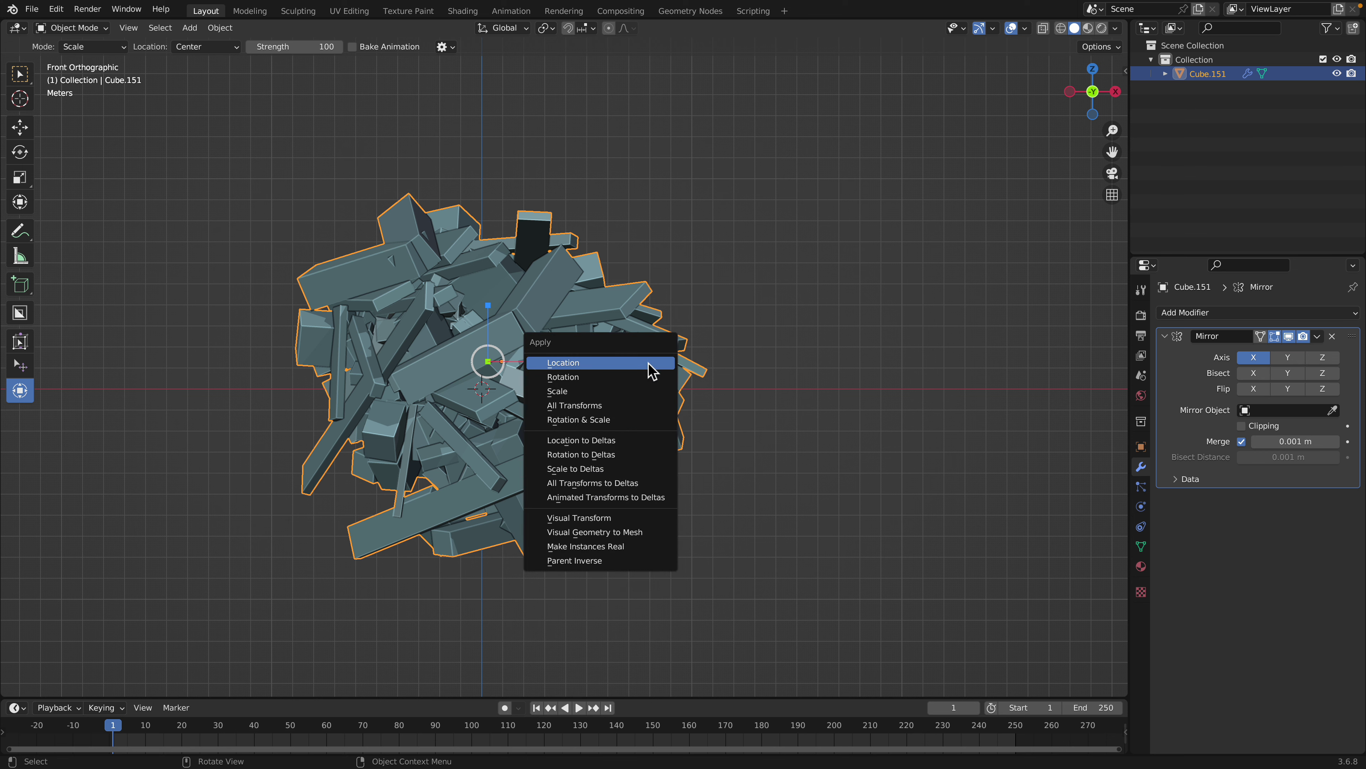
click(638, 407)
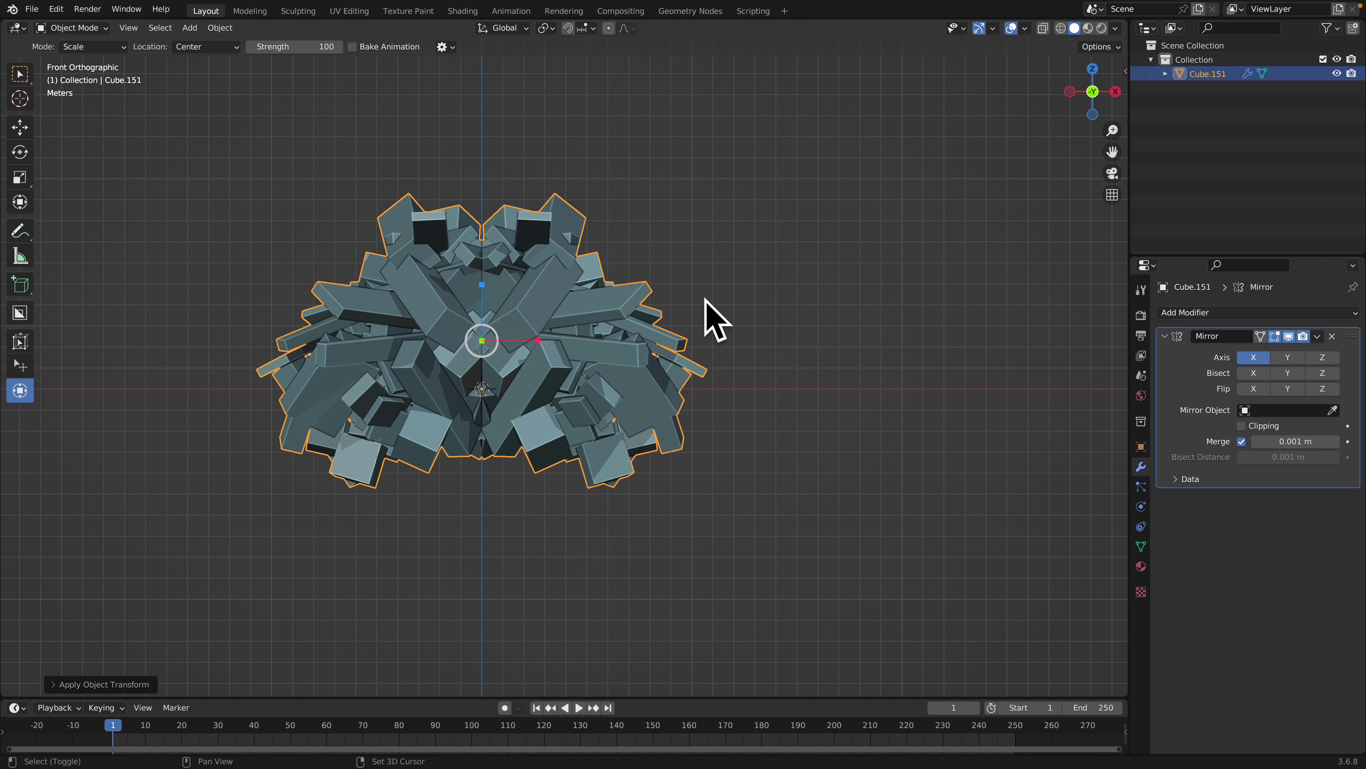
shift+middle_drag(706, 299, 743, 334)
scroll(802, 355, up, 2)
shift+middle_drag(850, 337, 922, 352)
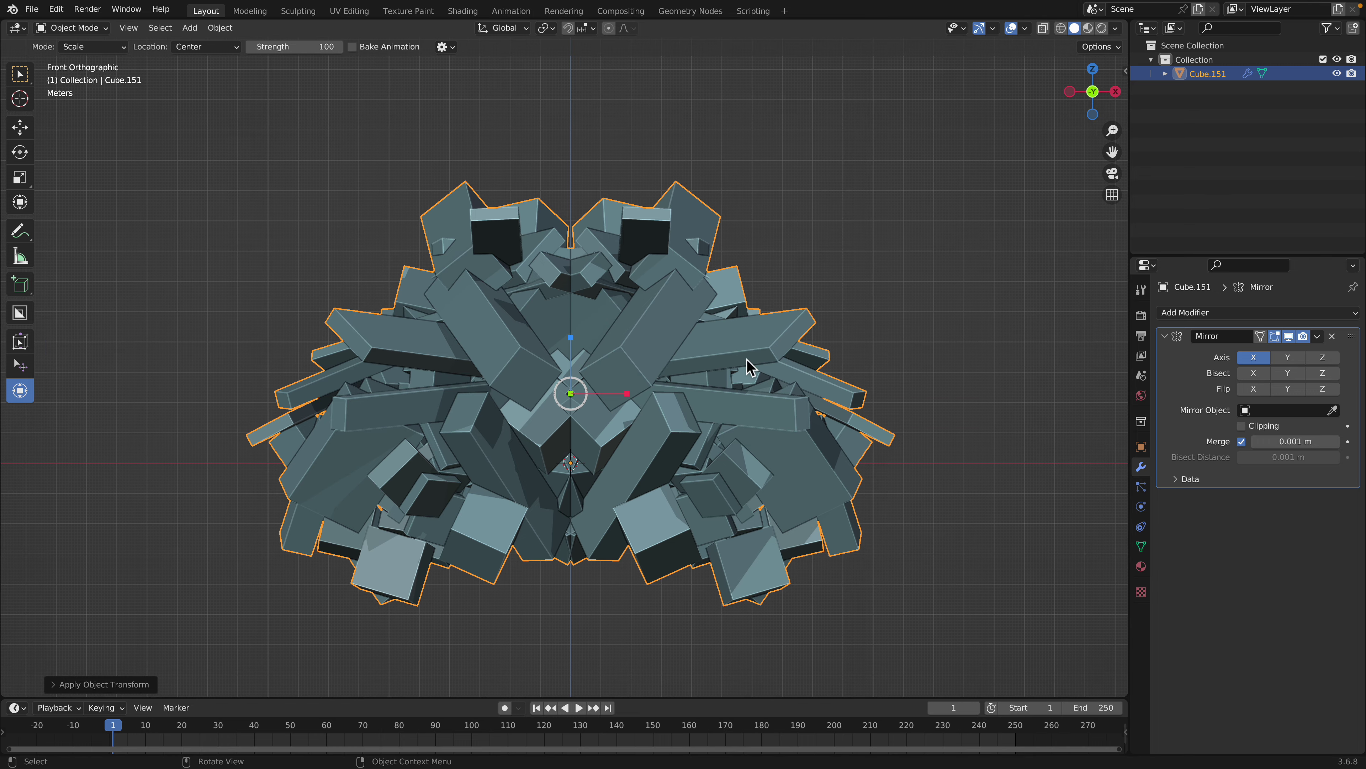
In Edit Mode, trackball-rotate the pile's whole mesh freely and reposition it across the mirror plane to reshape the symmetrical form
key(Tab)
key(r)
key(r)
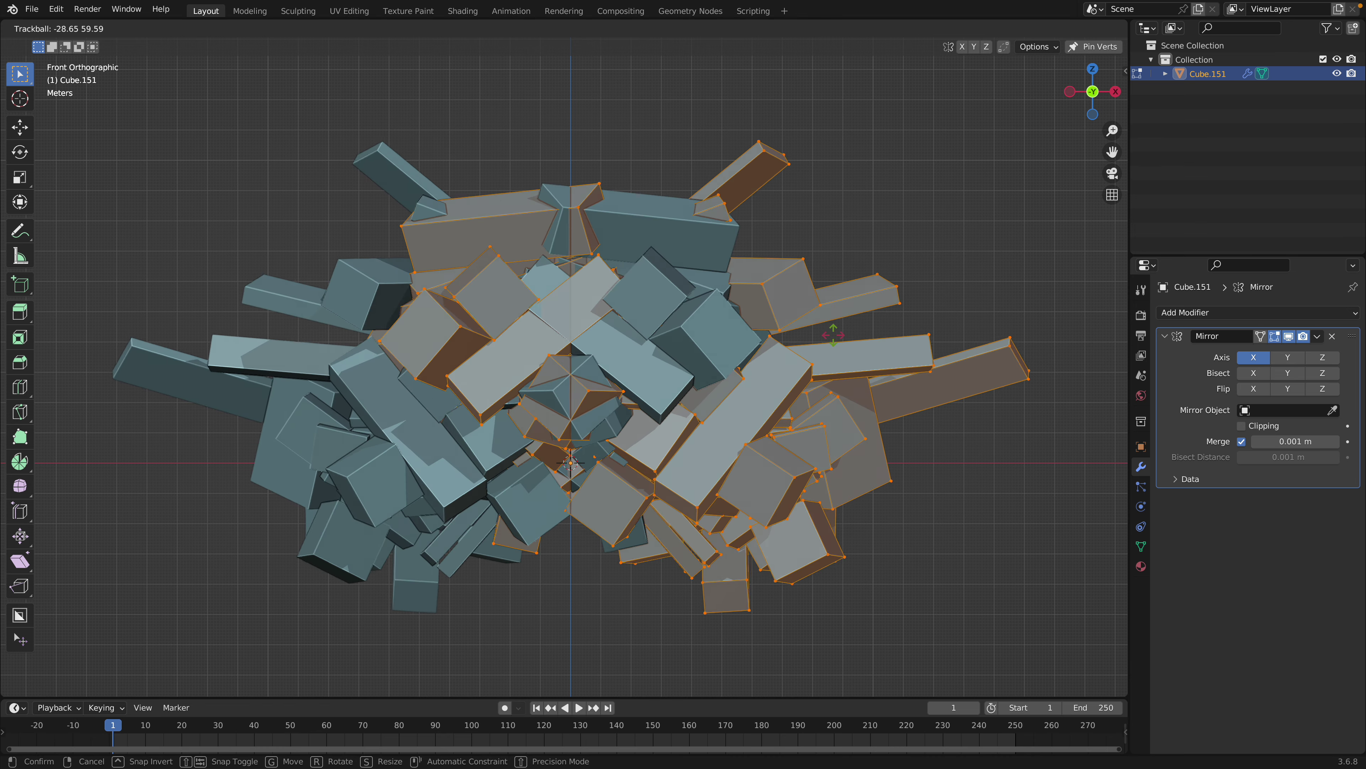
click(807, 345)
key(g)
click(781, 341)
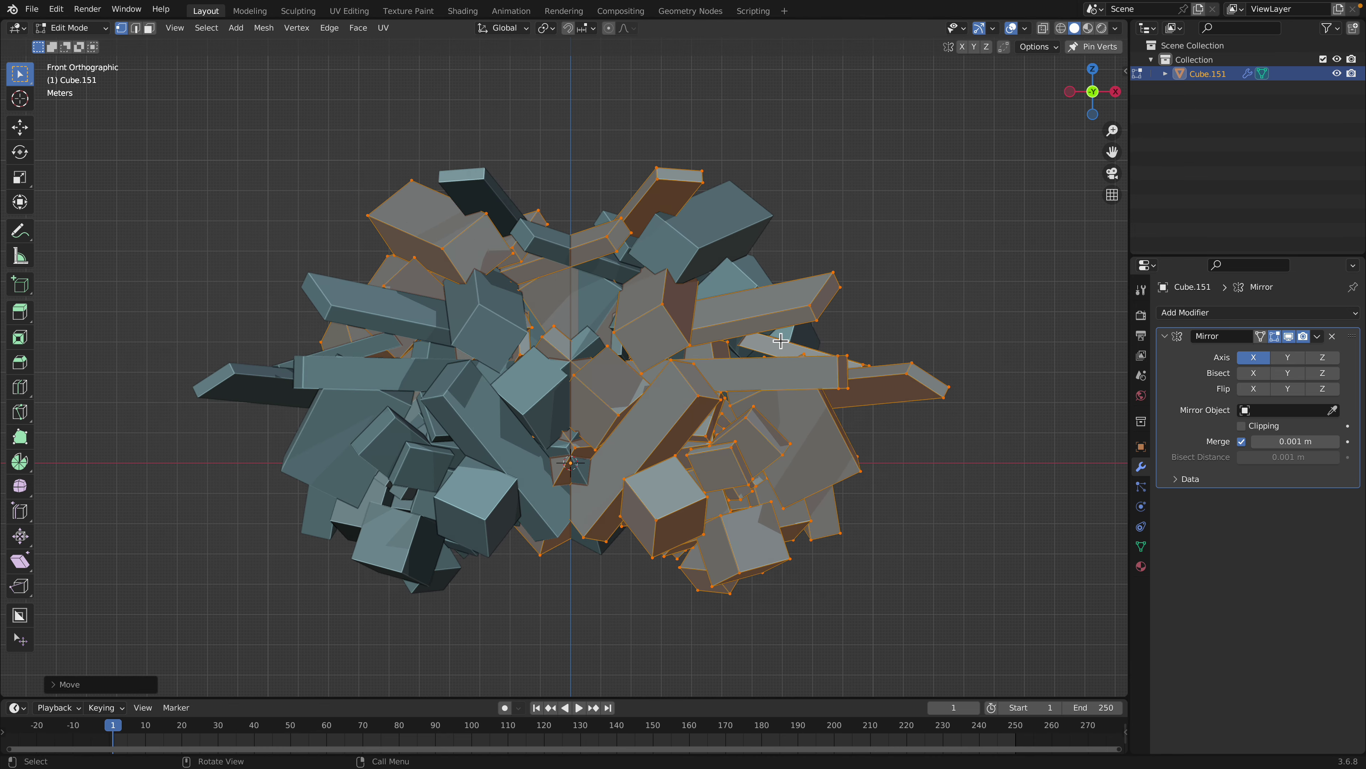
Enable Bisect on X in the Mirror modifier and return the pile to Object Mode
click(1254, 372)
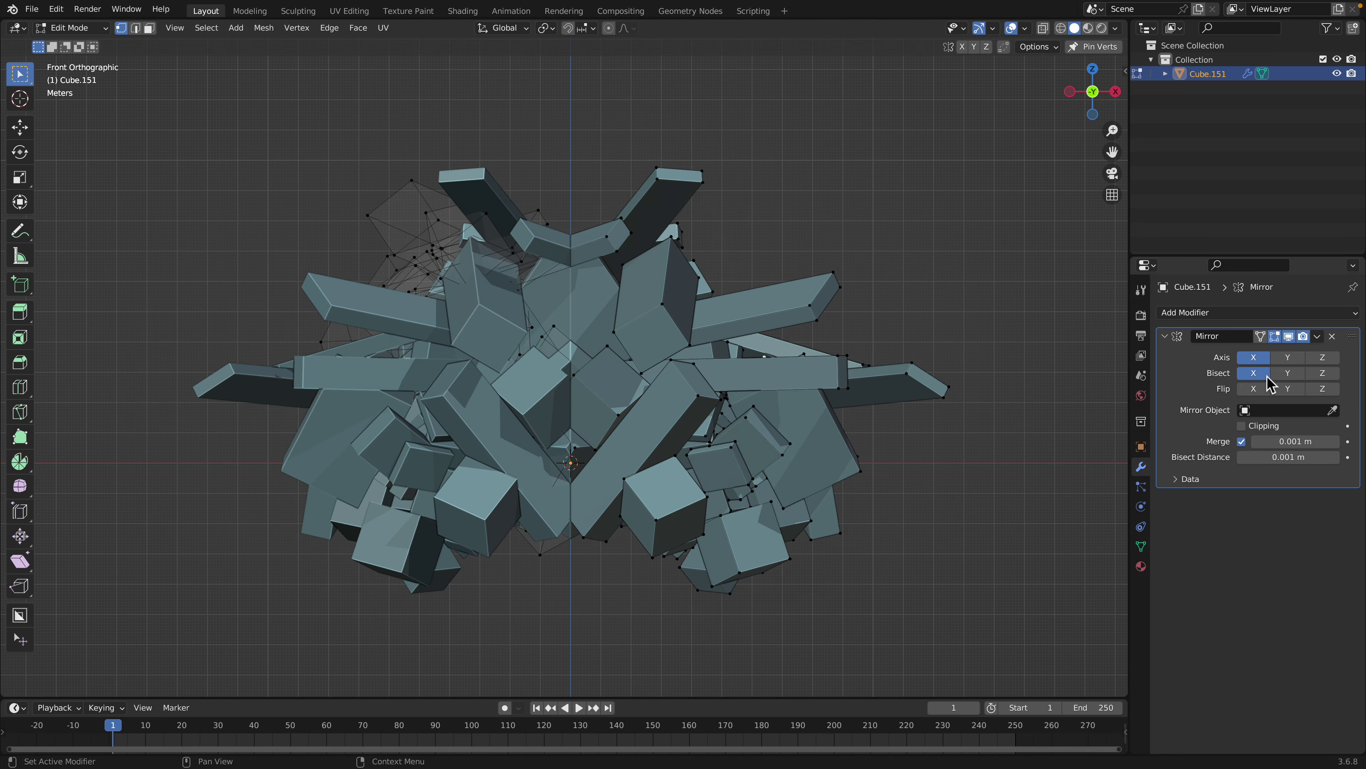
click(1261, 388)
click(1266, 387)
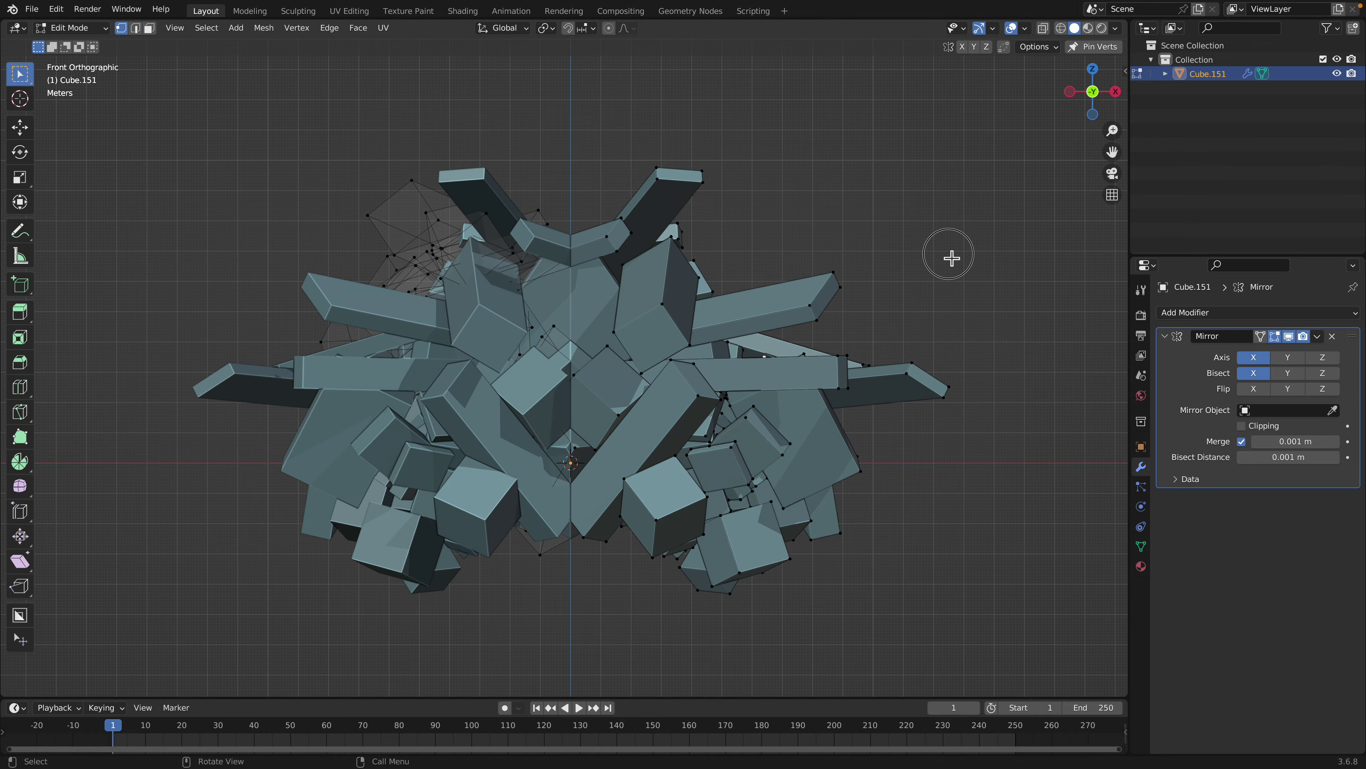
key(Tab)
key(Tab)
key(Tab)
middle_drag(942, 266, 863, 321)
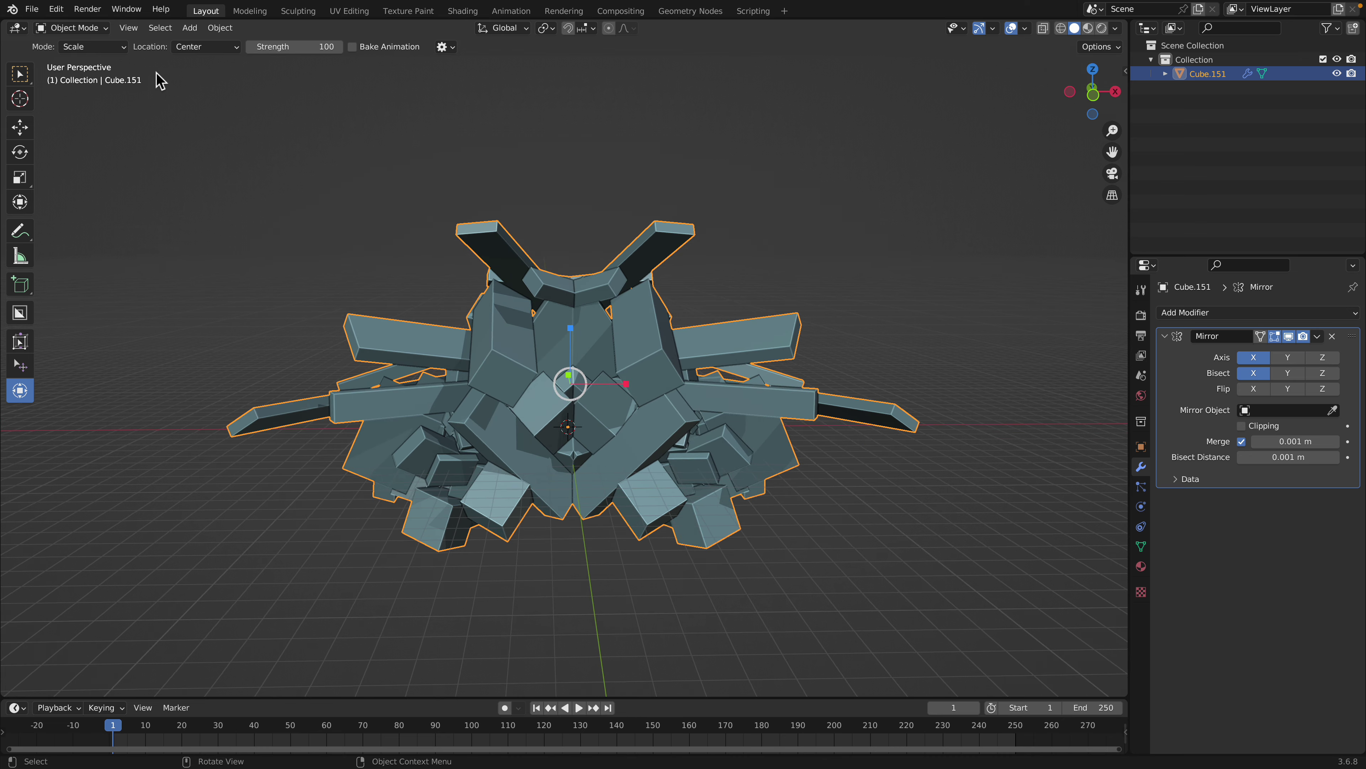
Save the scene as random_boxes_003.blend on the Desktop
click(32, 9)
click(64, 117)
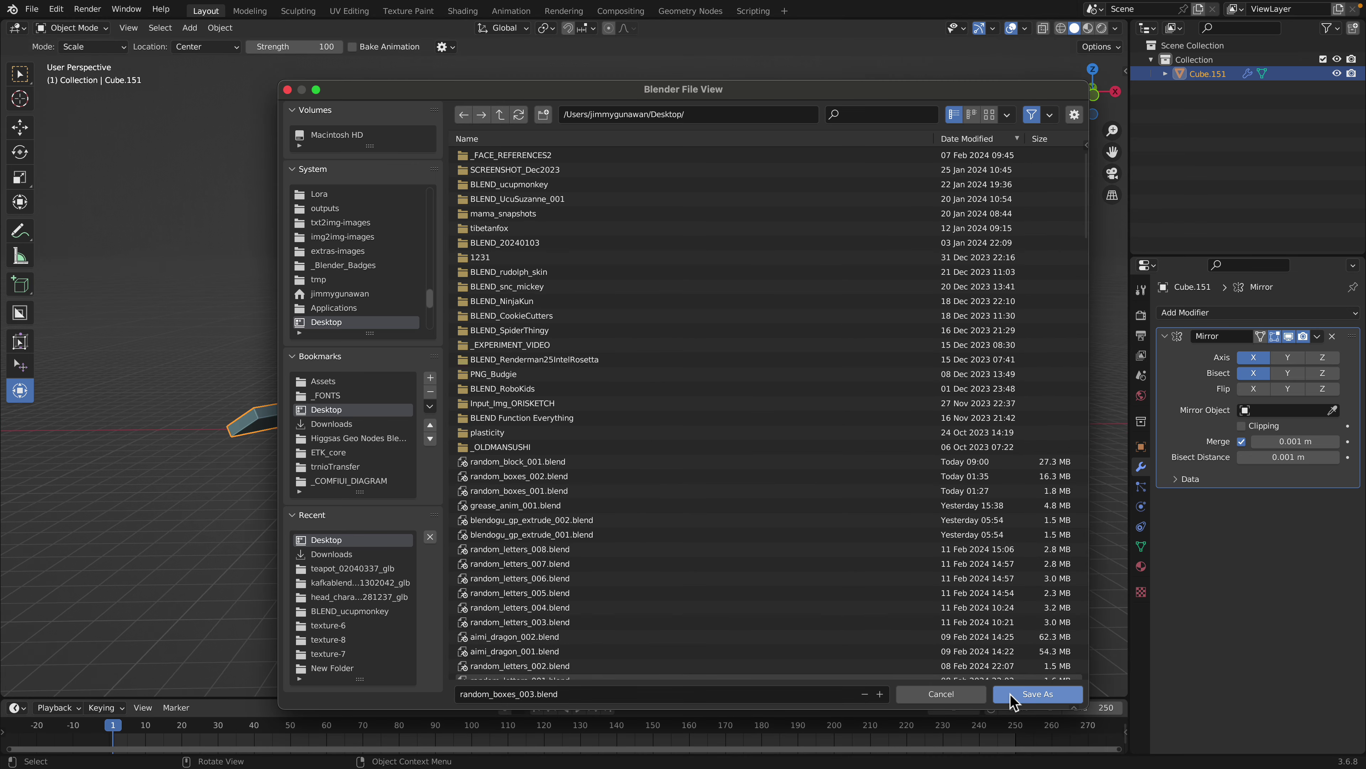
click(1022, 694)
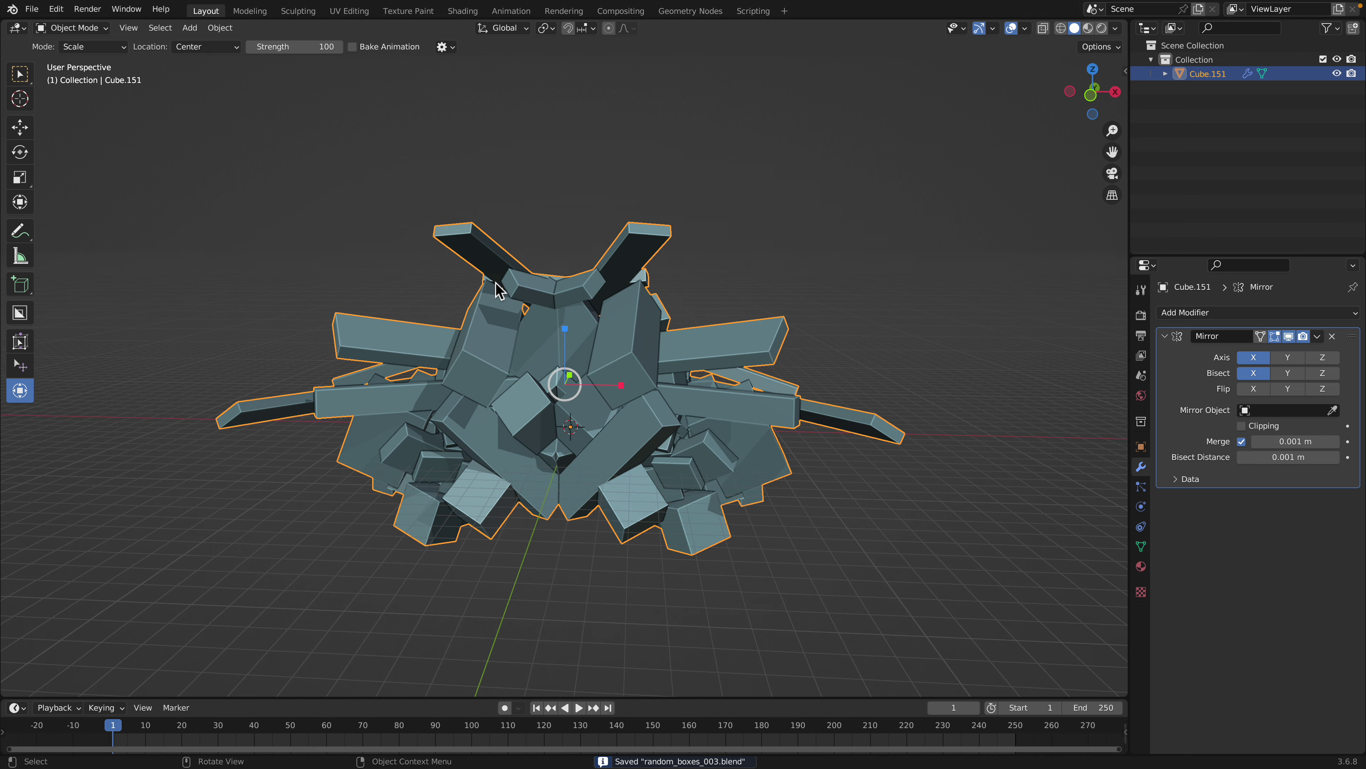
Begin saving the scene again as another file version on the Desktop
click(32, 8)
click(63, 117)
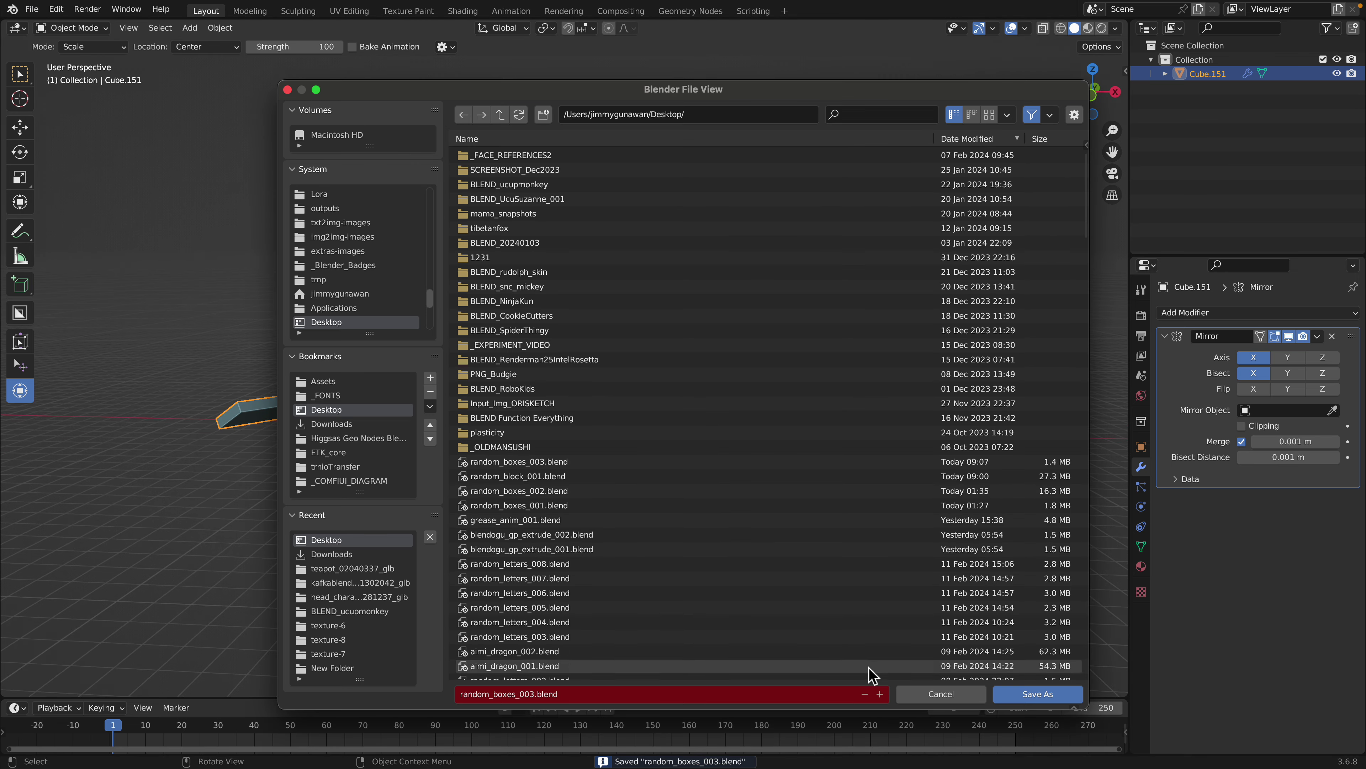
Save the scene as random_boxes_004.blend and convert the mirrored object to a mesh
click(880, 694)
click(1037, 694)
right_click(723, 333)
mouse_move(726, 330)
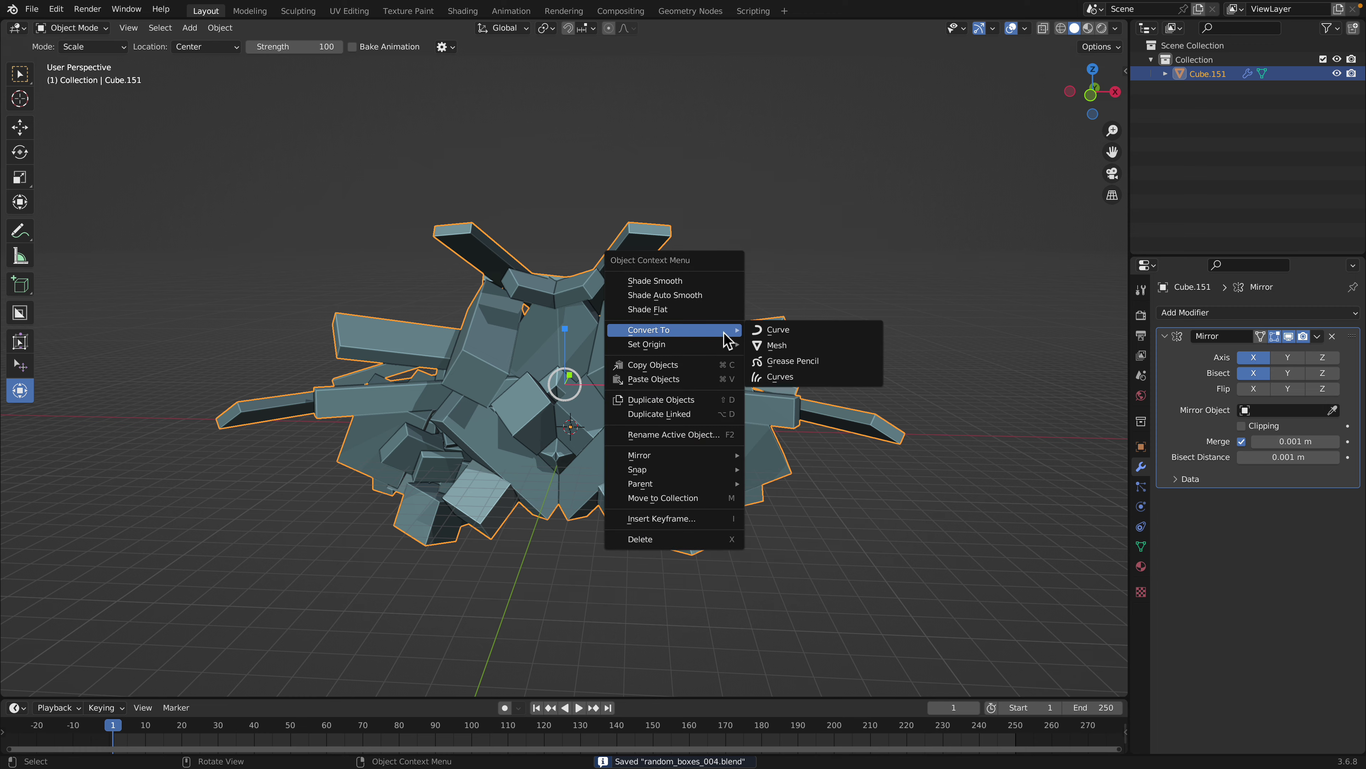
click(795, 349)
Add a Remesh modifier in Voxel mode with a 0.2 m voxel size, viewing the object in wireframe
click(1188, 312)
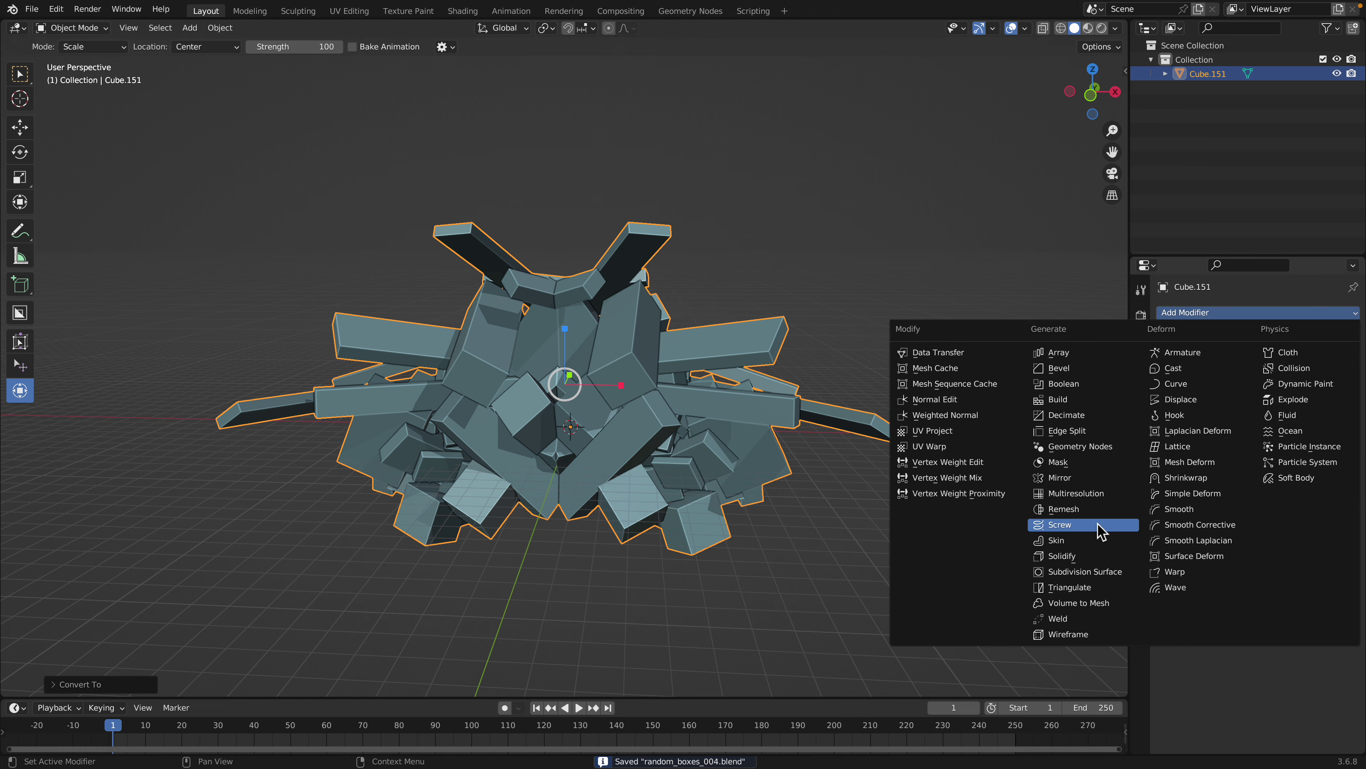
click(1064, 510)
middle_drag(727, 356, 615, 341)
key(z)
click(646, 334)
click(1280, 377)
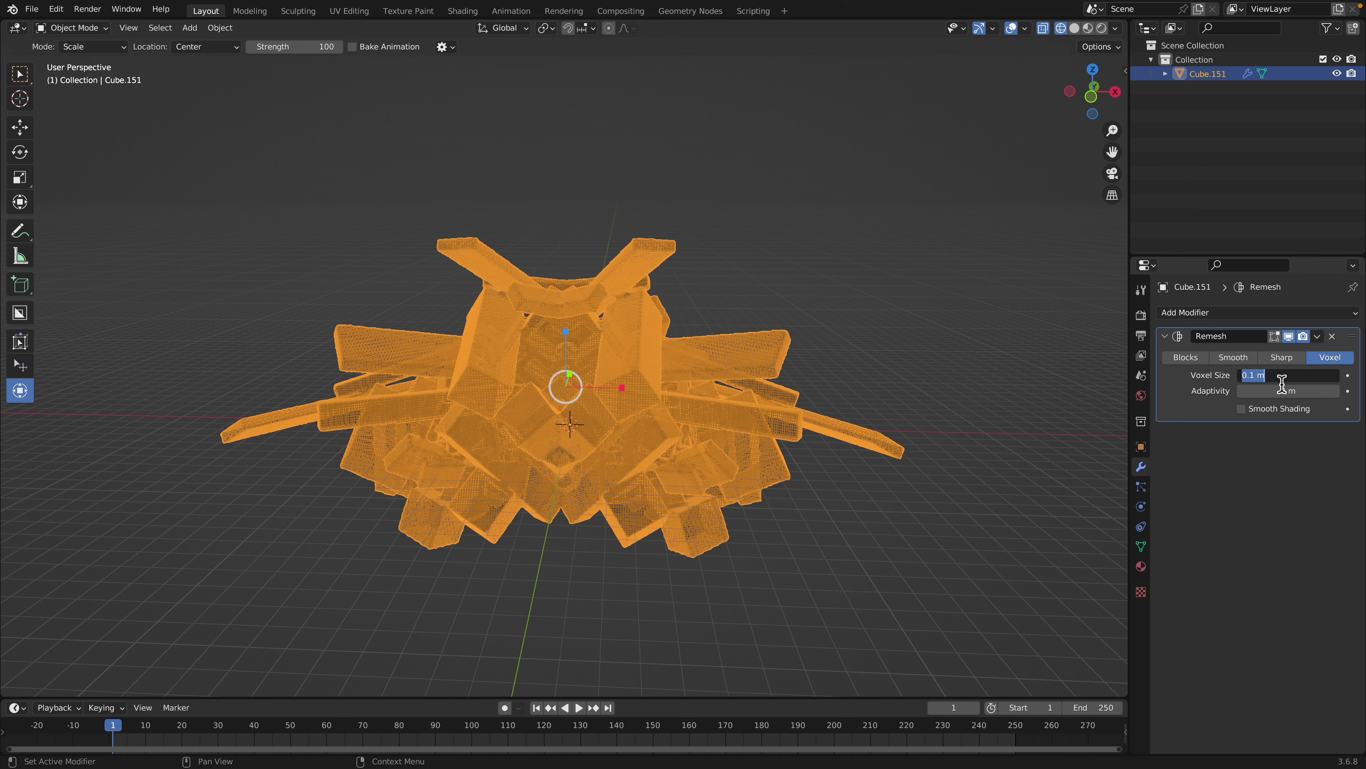
text(0.2)
key(Return)
Convert the remeshed object to a mesh and return the viewport to solid shading
right_click(781, 290)
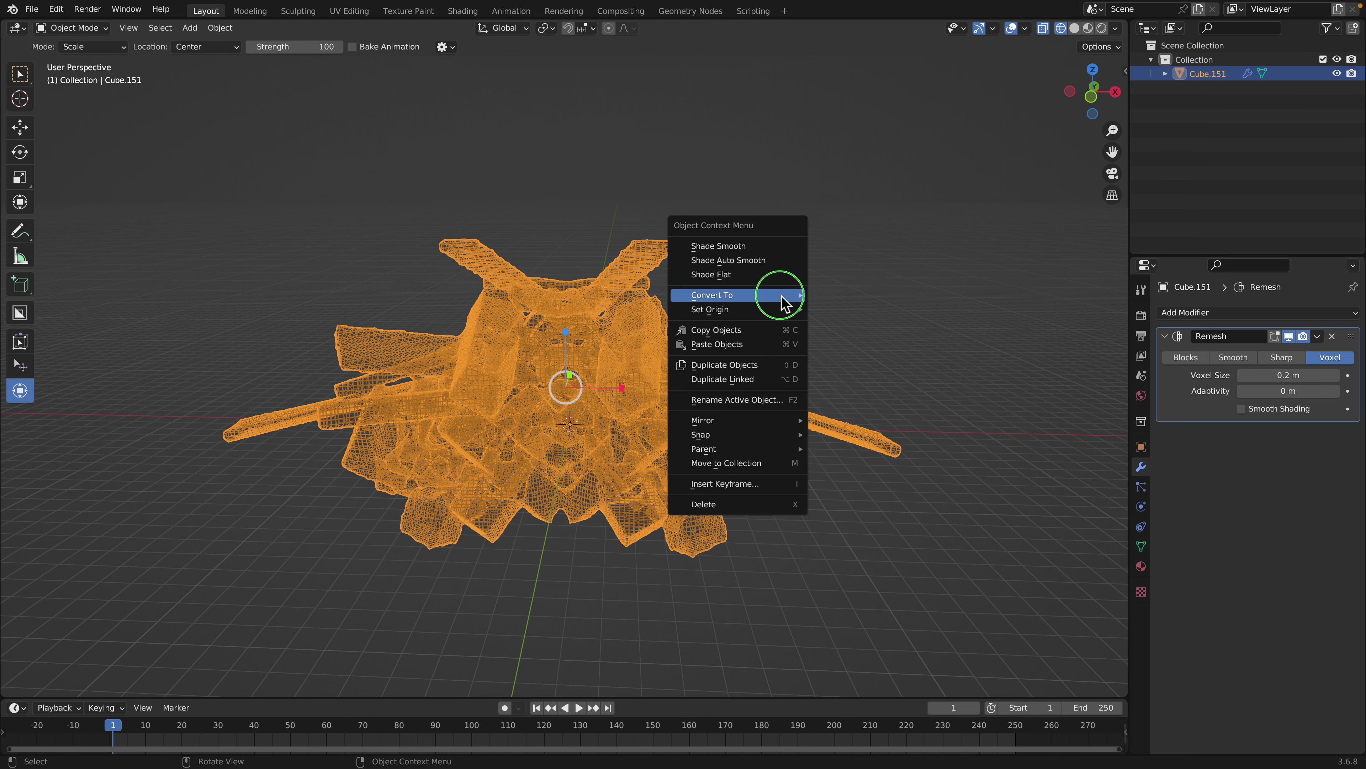
click(833, 309)
mouse_move(712, 301)
middle_down()
mouse_move(683, 306)
mouse_move(727, 299)
middle_up()
click(1075, 29)
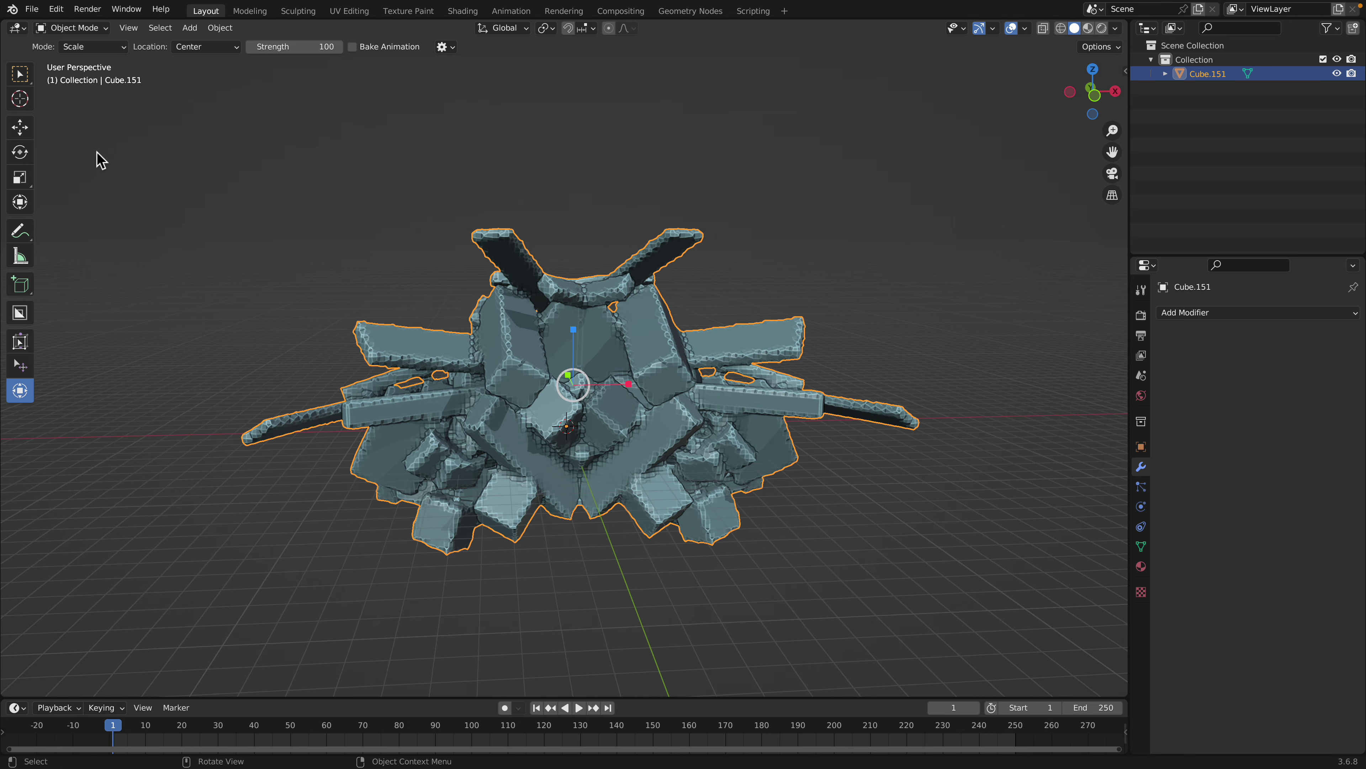
Apply Shade Smooth to the remeshed object
right_click(569, 338)
mouse_move(566, 336)
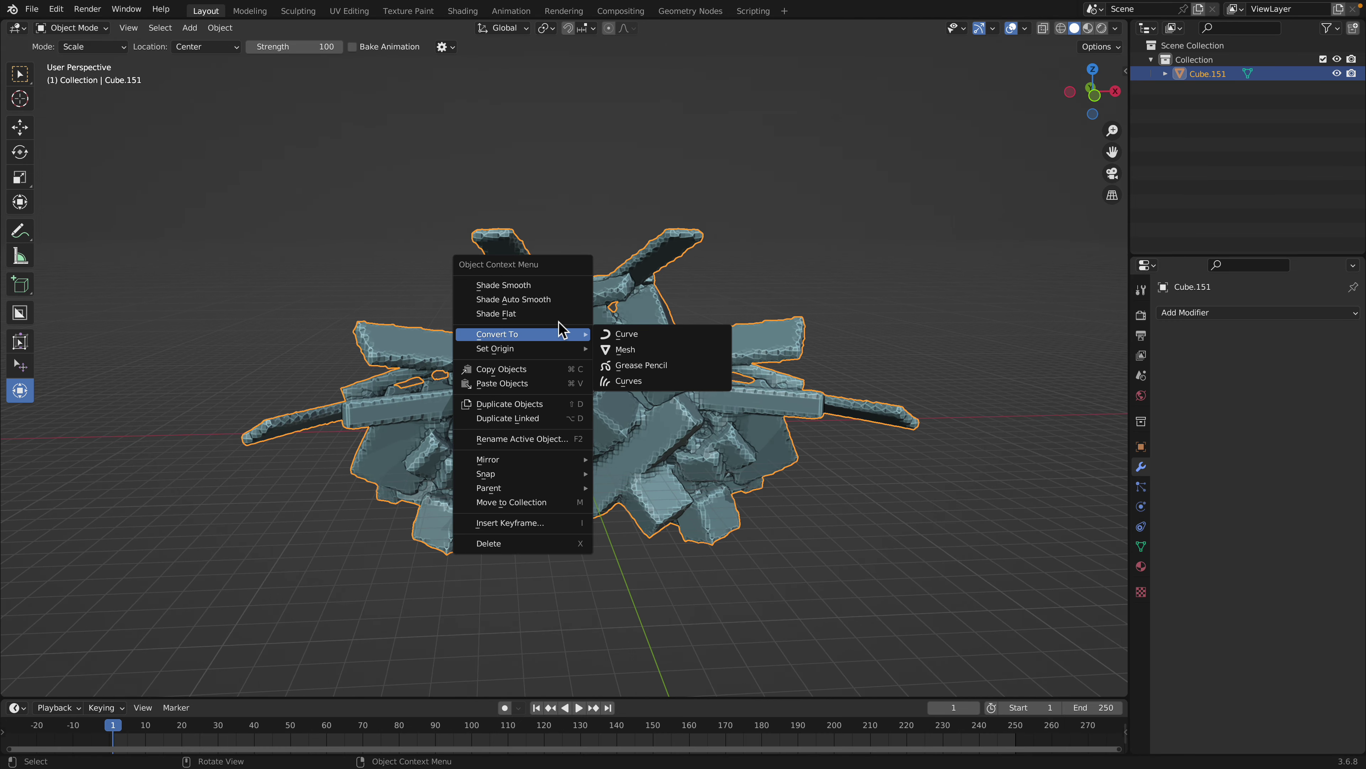
click(503, 285)
Enter Sculpt Mode and activate the Cloth Filter with the Inflate filter type
click(73, 28)
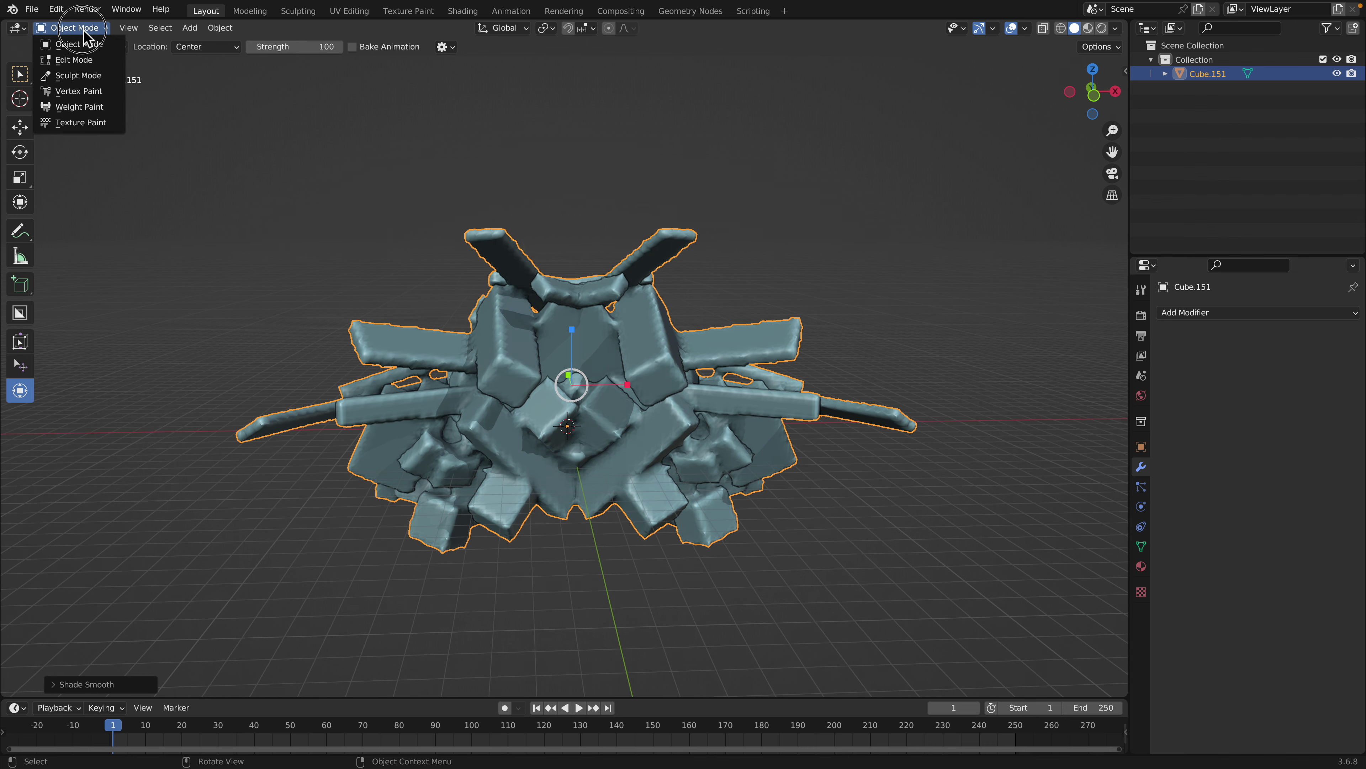
click(78, 75)
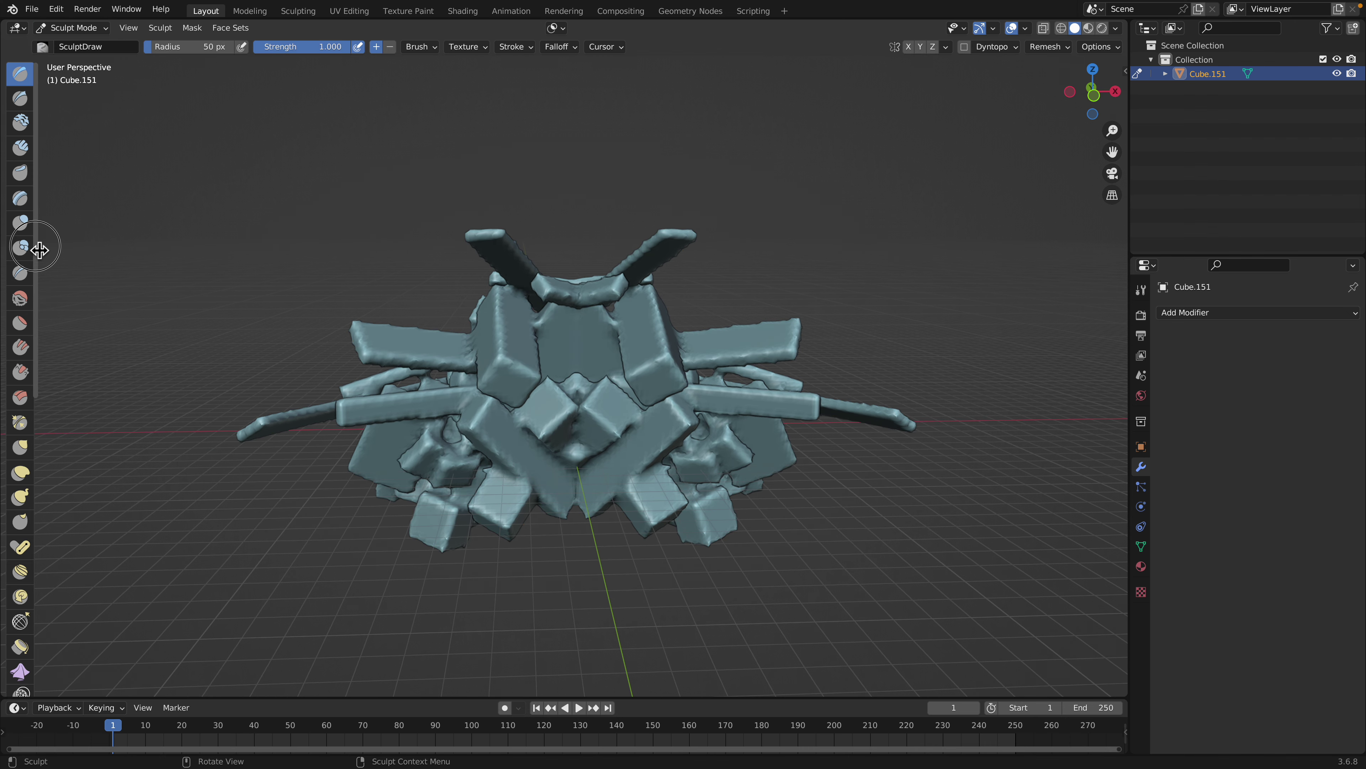
drag(39, 250, 102, 259)
scroll(76, 427, down, 20)
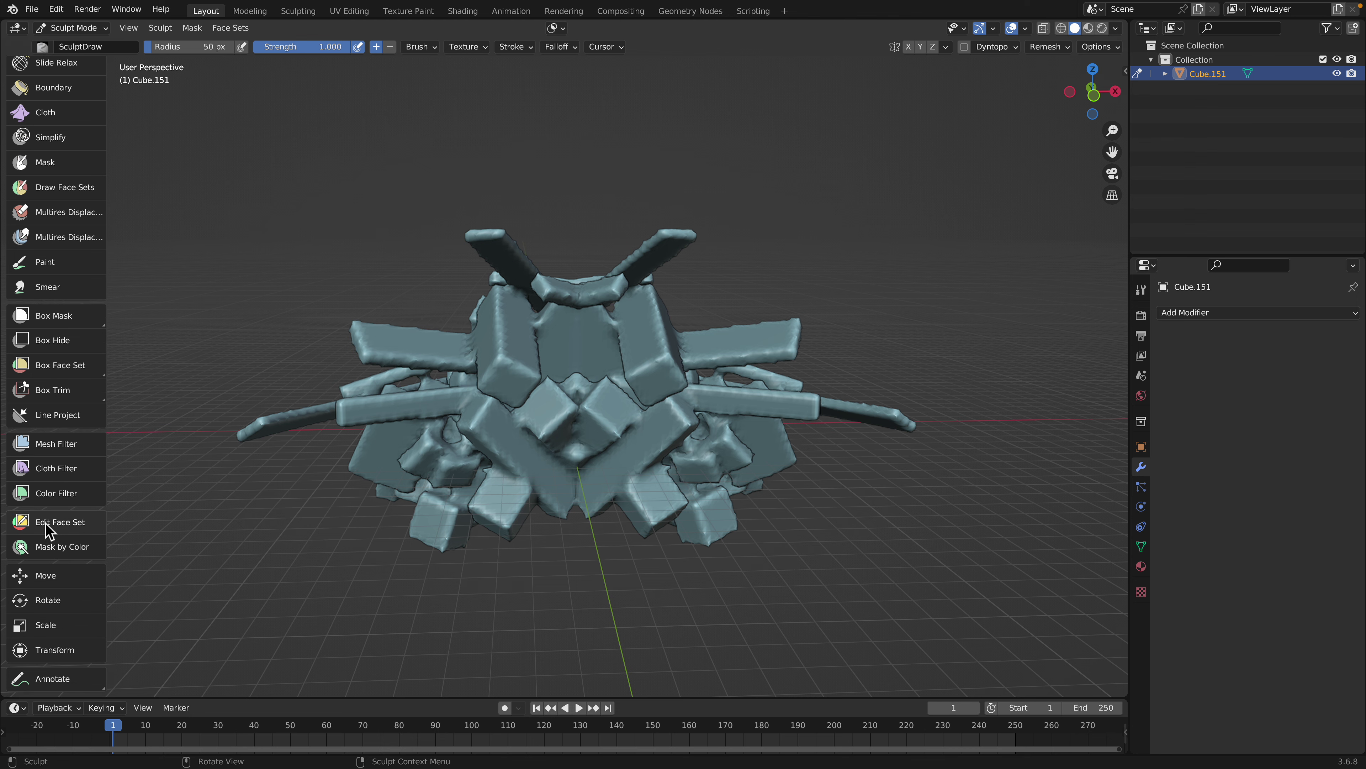
click(63, 469)
click(112, 46)
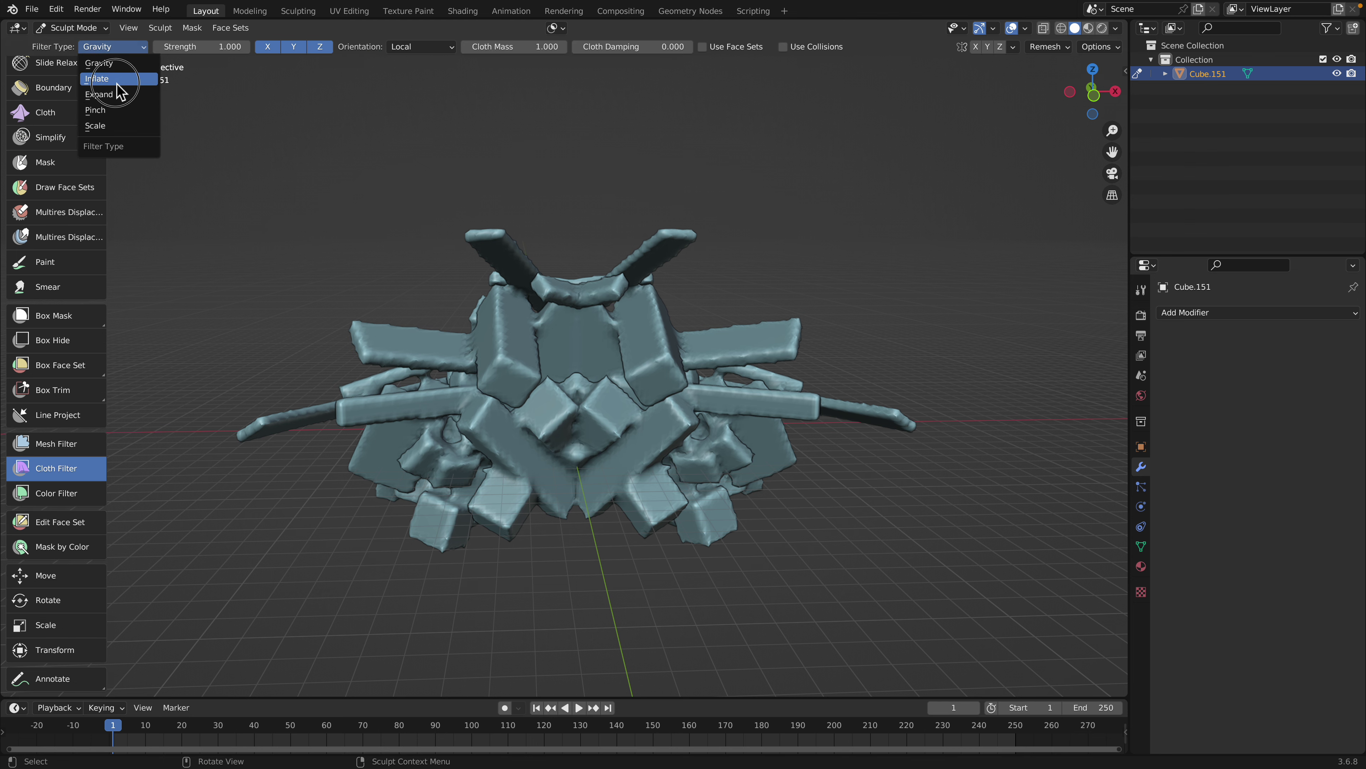
click(112, 78)
Inflate the whole mesh with the Cloth Filter so its blocks turn into puffy organic shapes
mouse_move(644, 402)
mouse_down()
mouse_move(818, 421)
mouse_move(802, 382)
mouse_move(764, 366)
mouse_move(740, 360)
mouse_move(714, 392)
mouse_up()
middle_drag(714, 393, 731, 384)
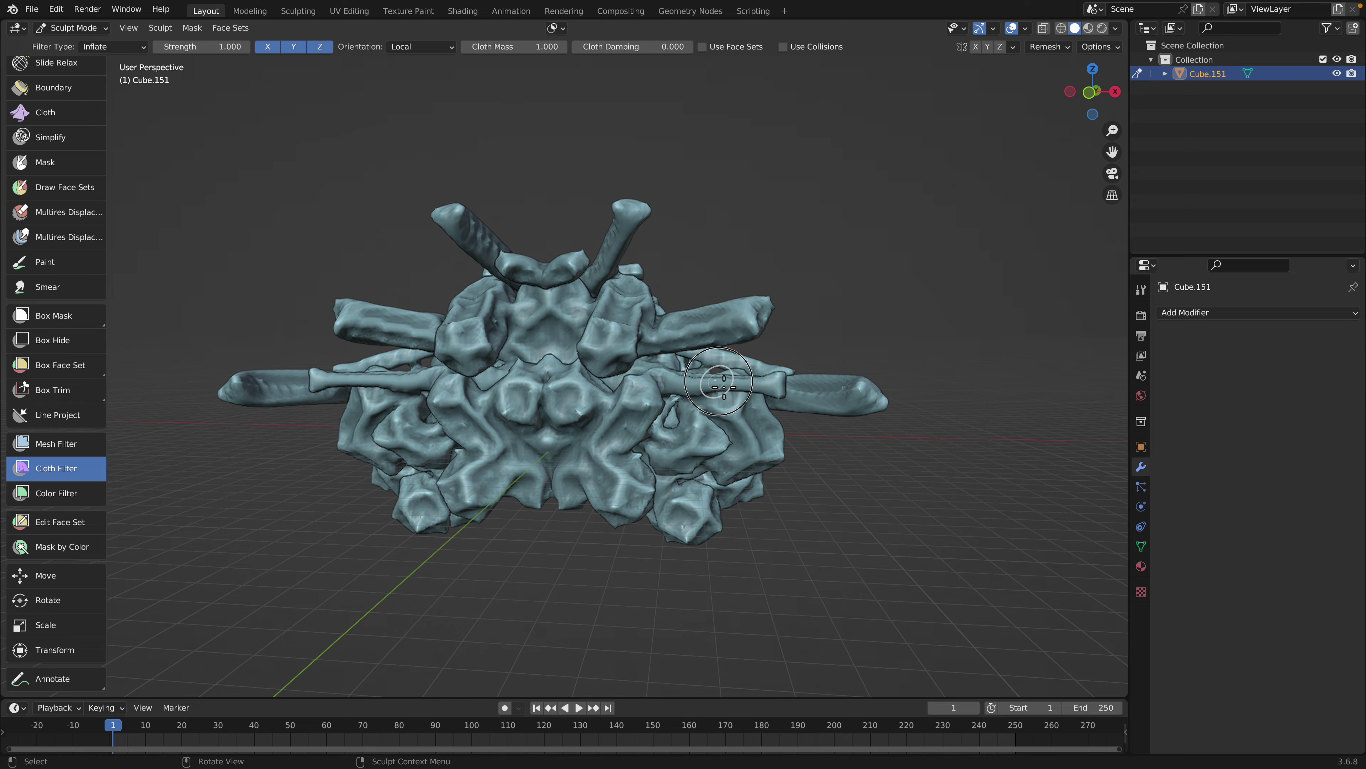
drag(732, 384, 734, 383)
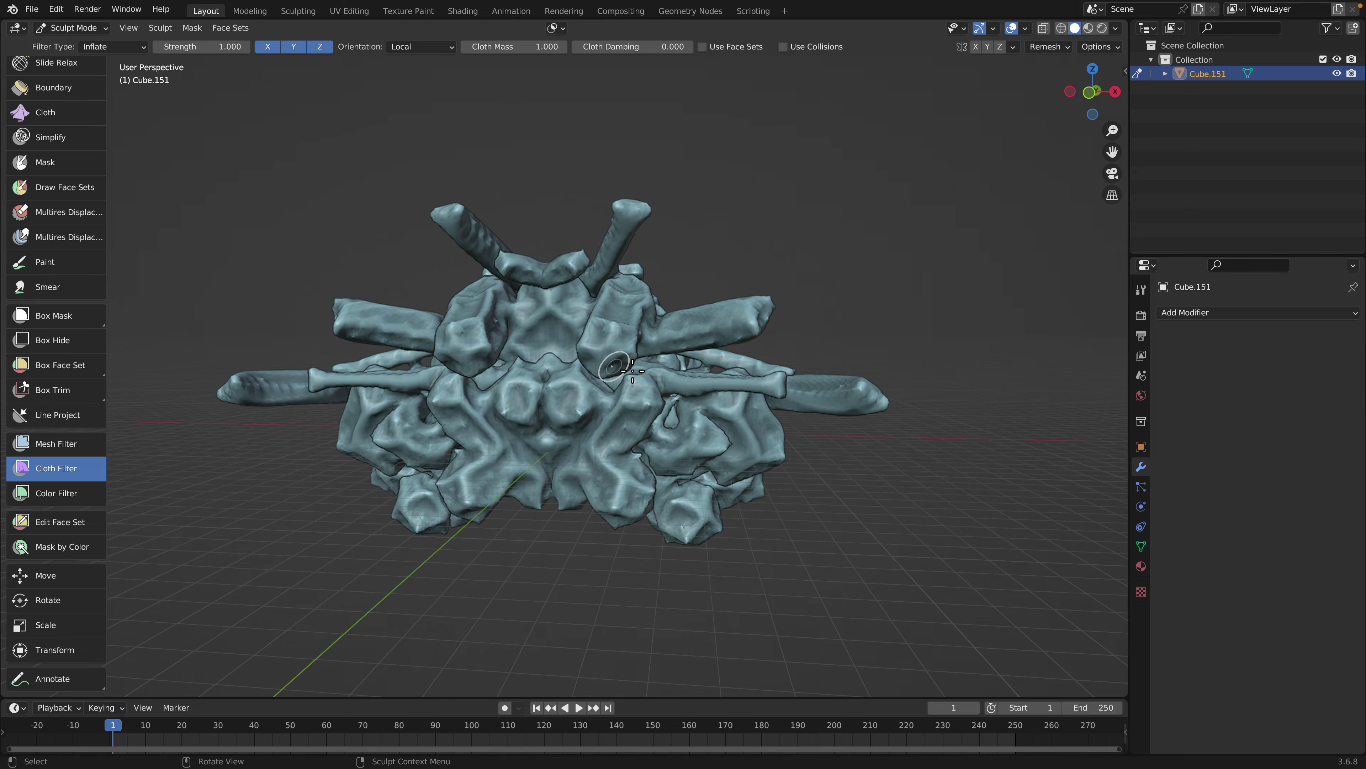
mouse_move(734, 383)
middle_down()
mouse_move(633, 421)
mouse_move(411, 265)
middle_up()
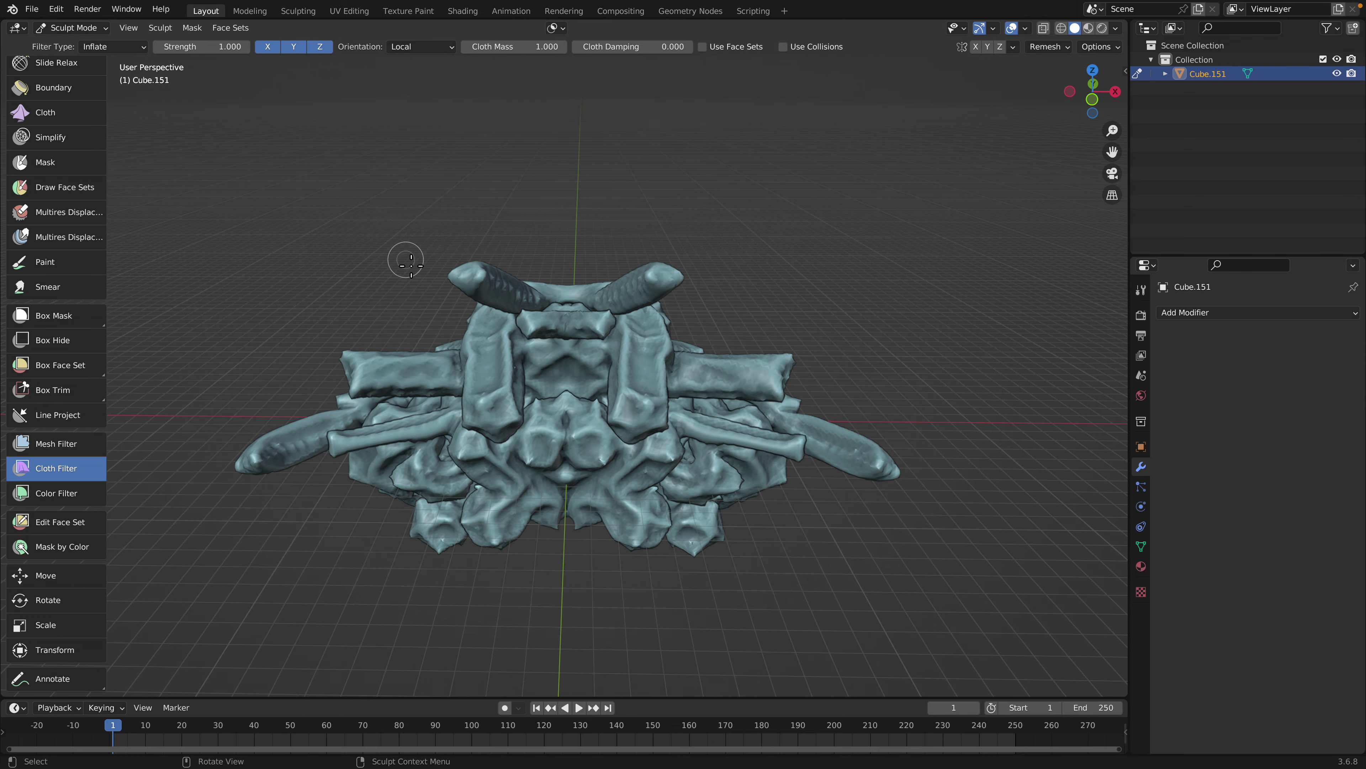
Return to Object Mode and copy the inflated object
click(60, 30)
click(70, 41)
key(ctrl+c)
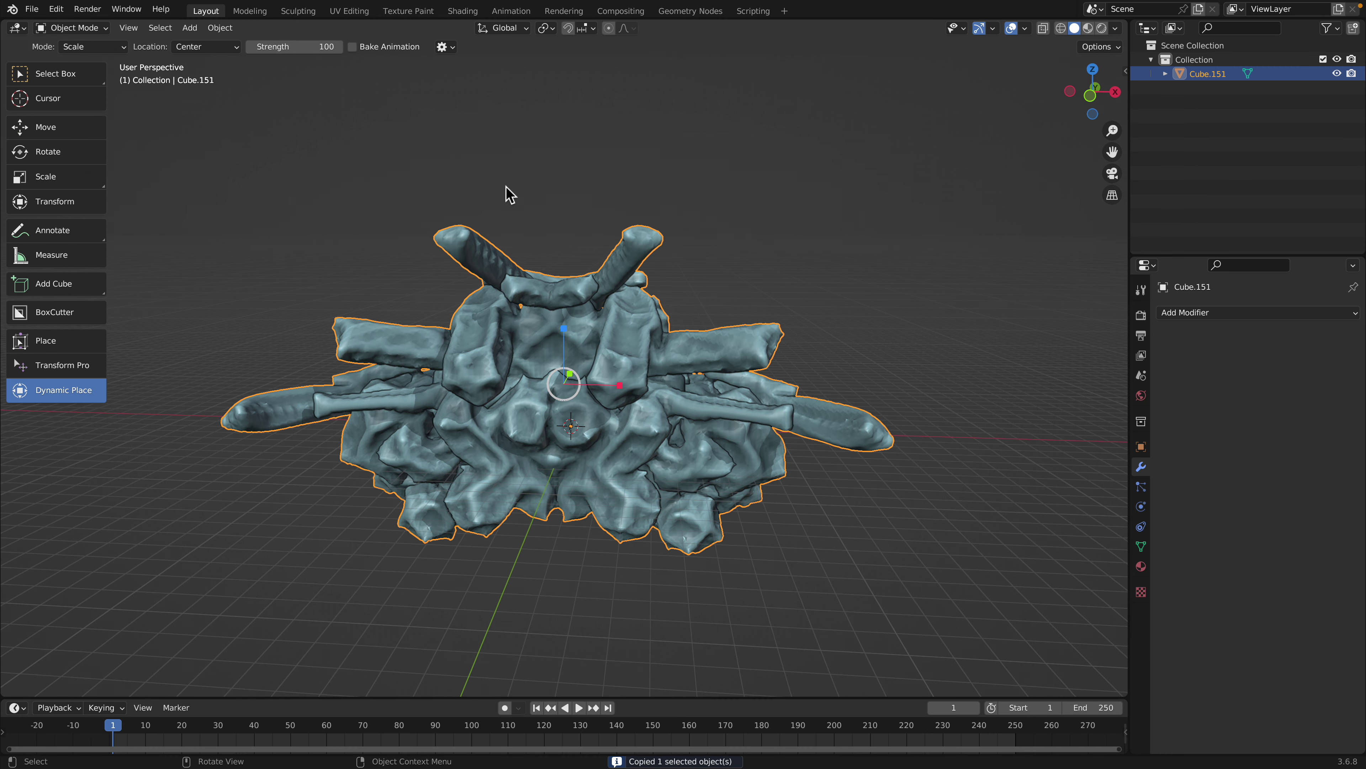
Open the recent file random_block_001.blend and enlarge its 3D viewport
click(32, 10)
mouse_move(67, 54)
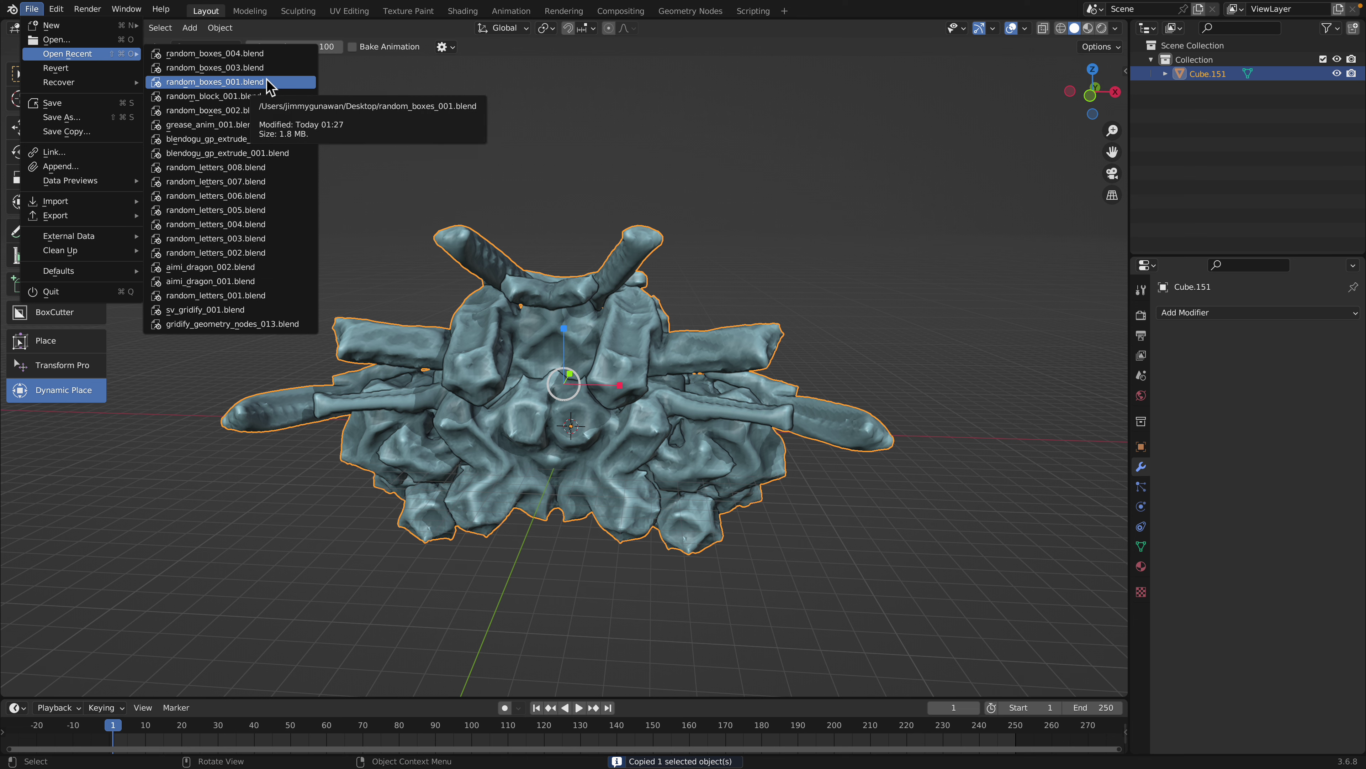
click(268, 96)
click(619, 409)
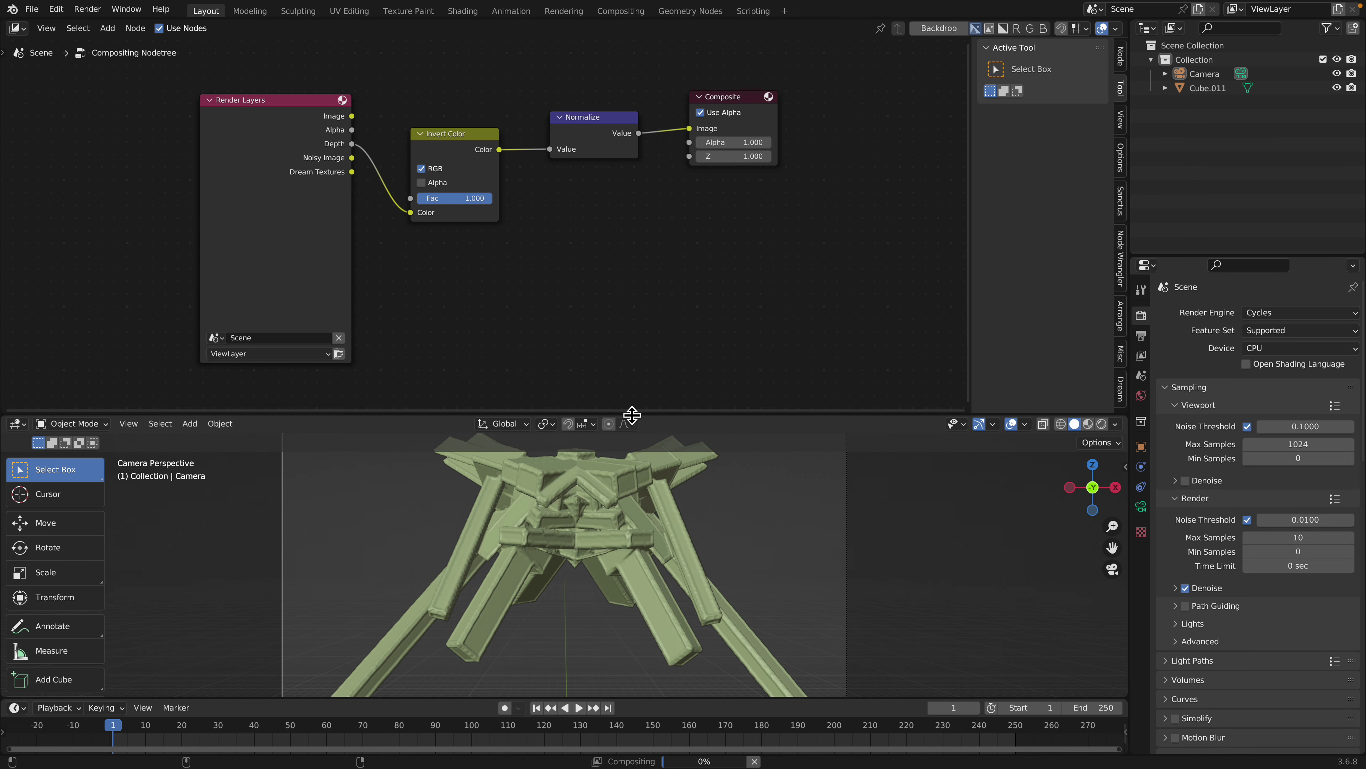
drag(701, 416, 699, 276)
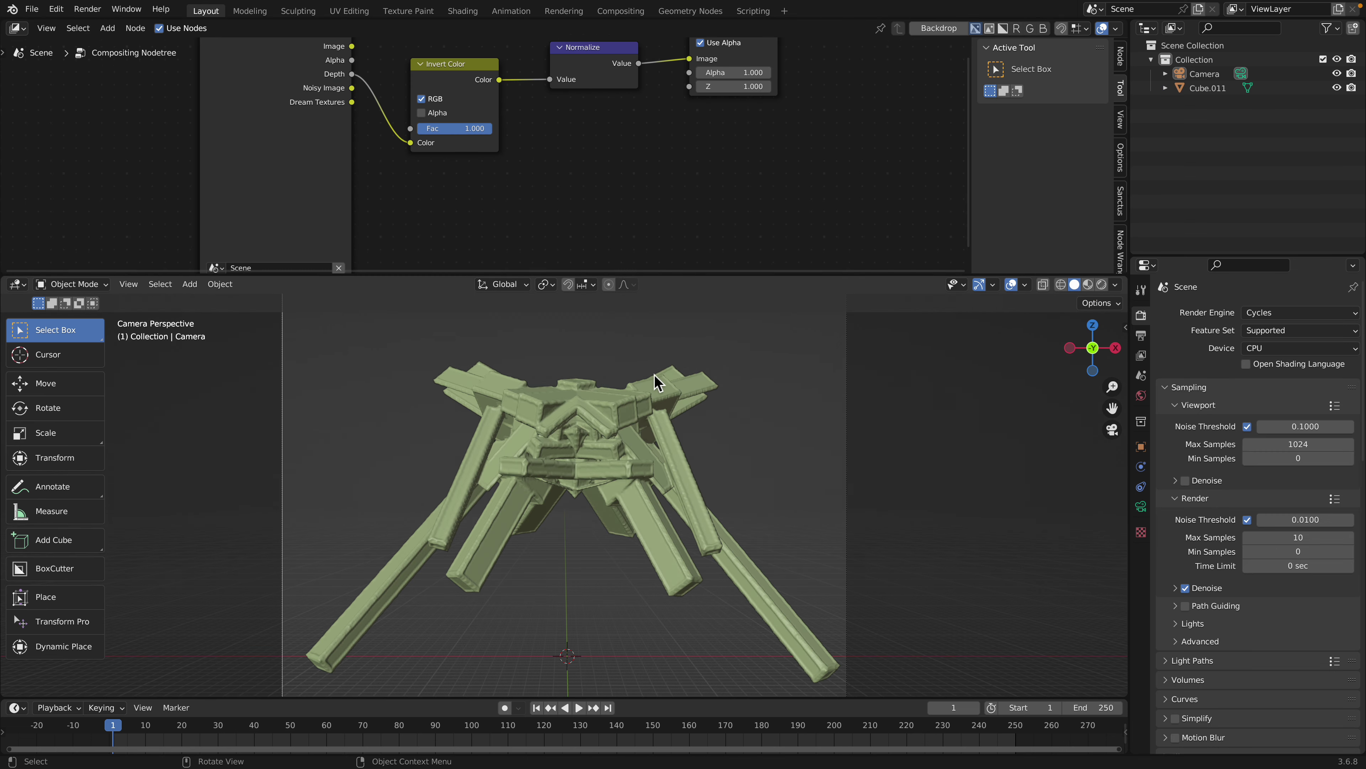
Replace the green block model in the camera scene with the copied inflated object
click(652, 425)
key(Delete)
key(ctrl+v)
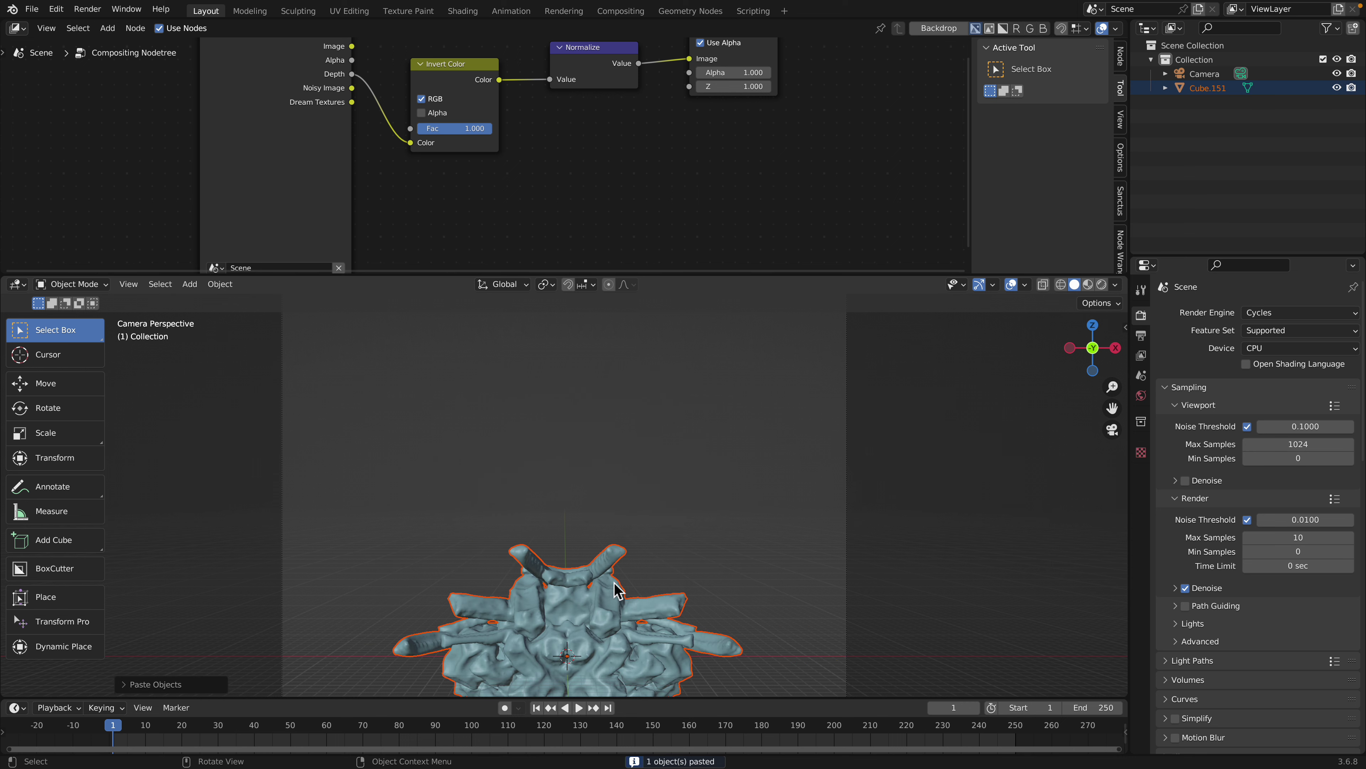
Try to move the pasted object along the Y axis, and undo the move
key(g)
key(y)
click(619, 460)
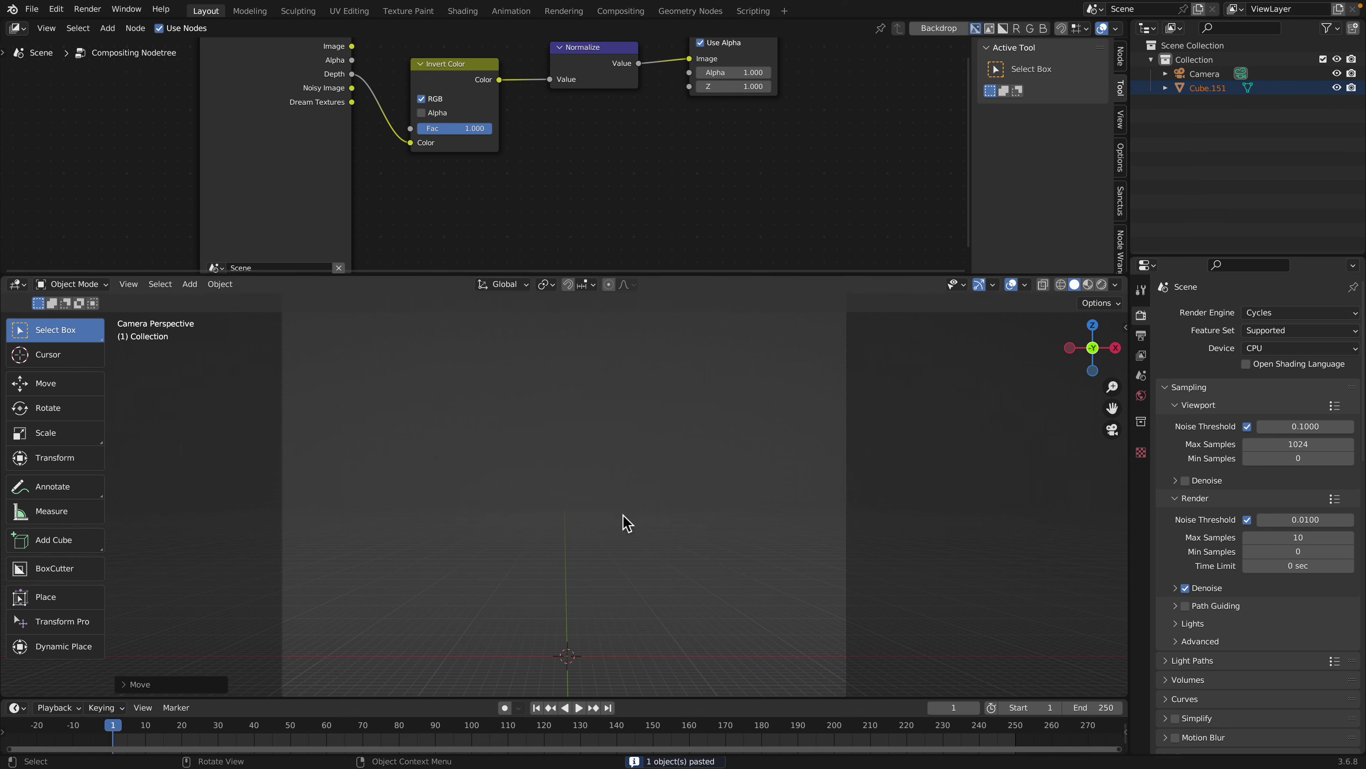
key(ctrl+z)
Scale up the pasted object in the camera view
key(s)
click(732, 586)
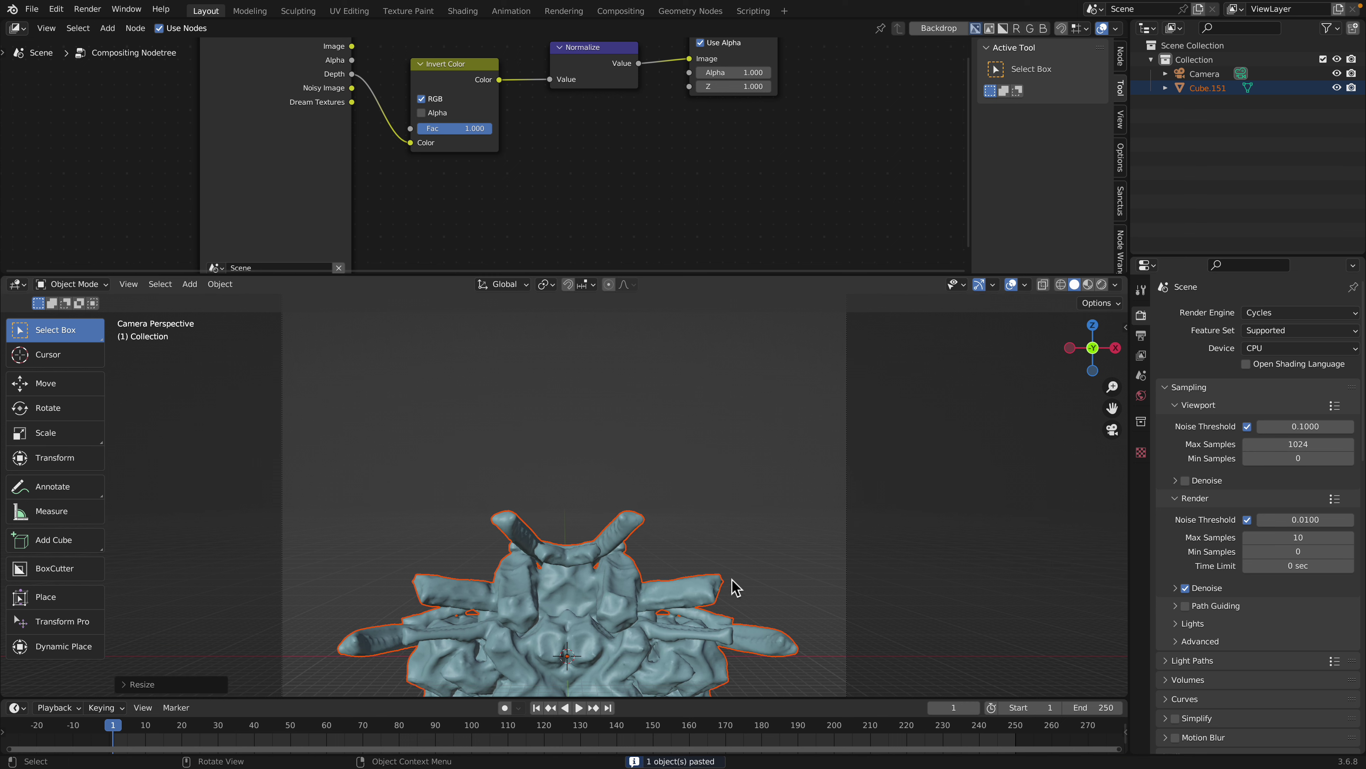
key(g)
key(y)
right_click(701, 534)
key(g)
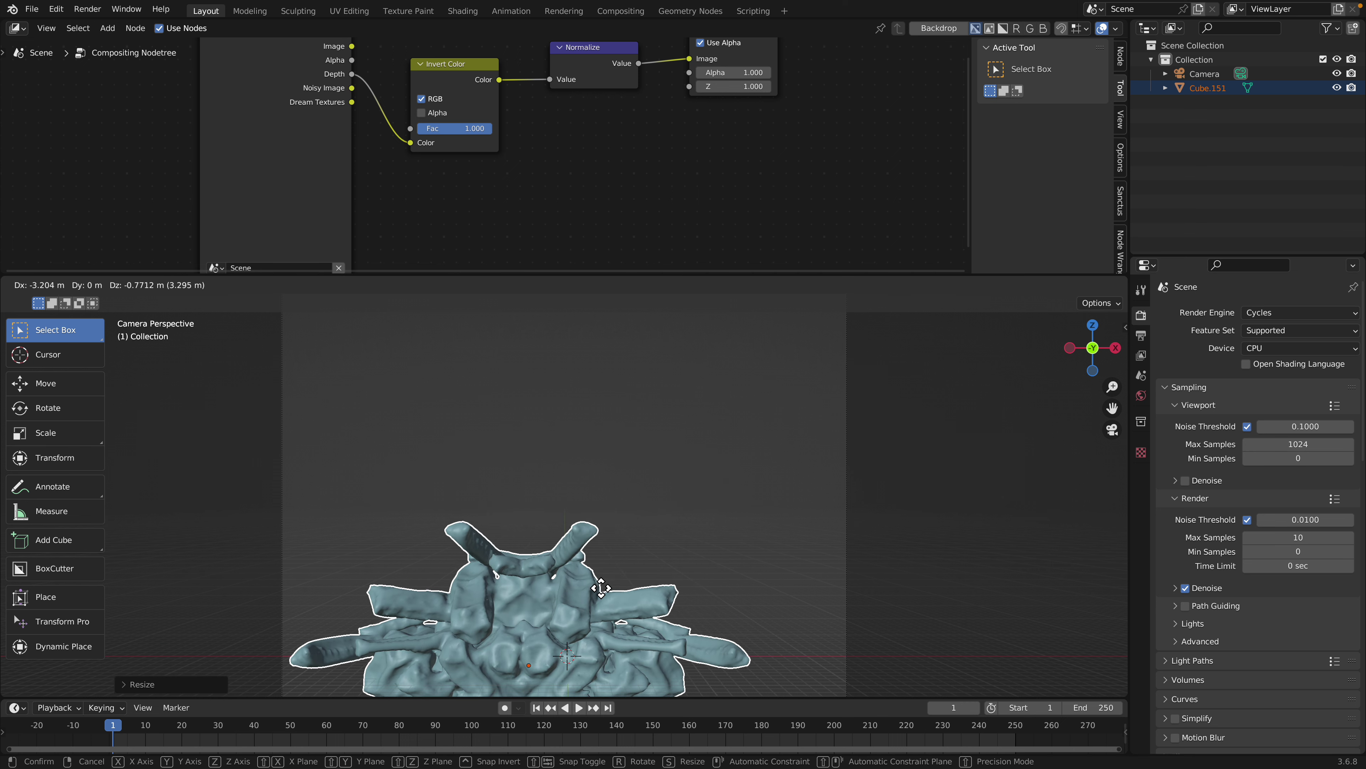
right_click(608, 567)
Raise the pasted object along the Z axis to centre it in the camera frame, and enlarge it slightly
click(580, 594)
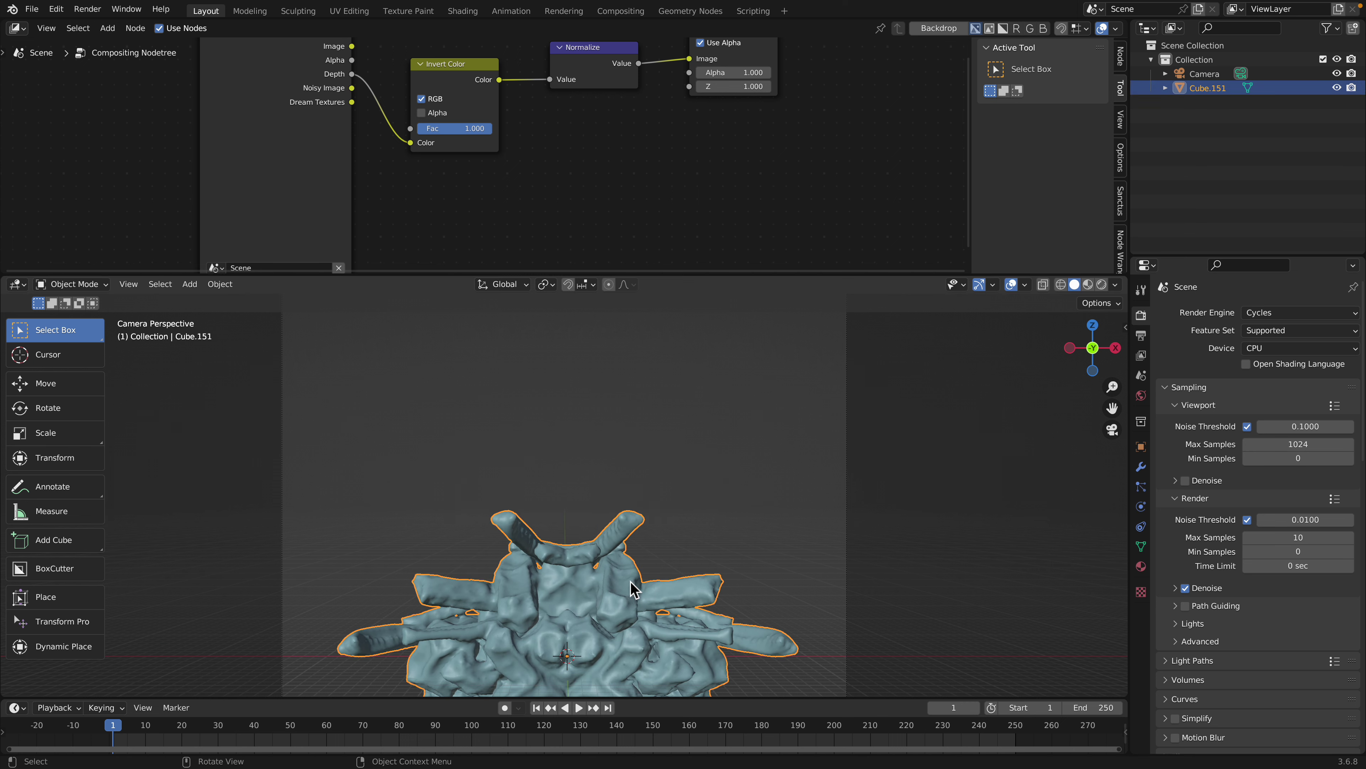
key(g)
key(z)
click(634, 478)
drag(698, 274, 702, 132)
key(s)
click(750, 410)
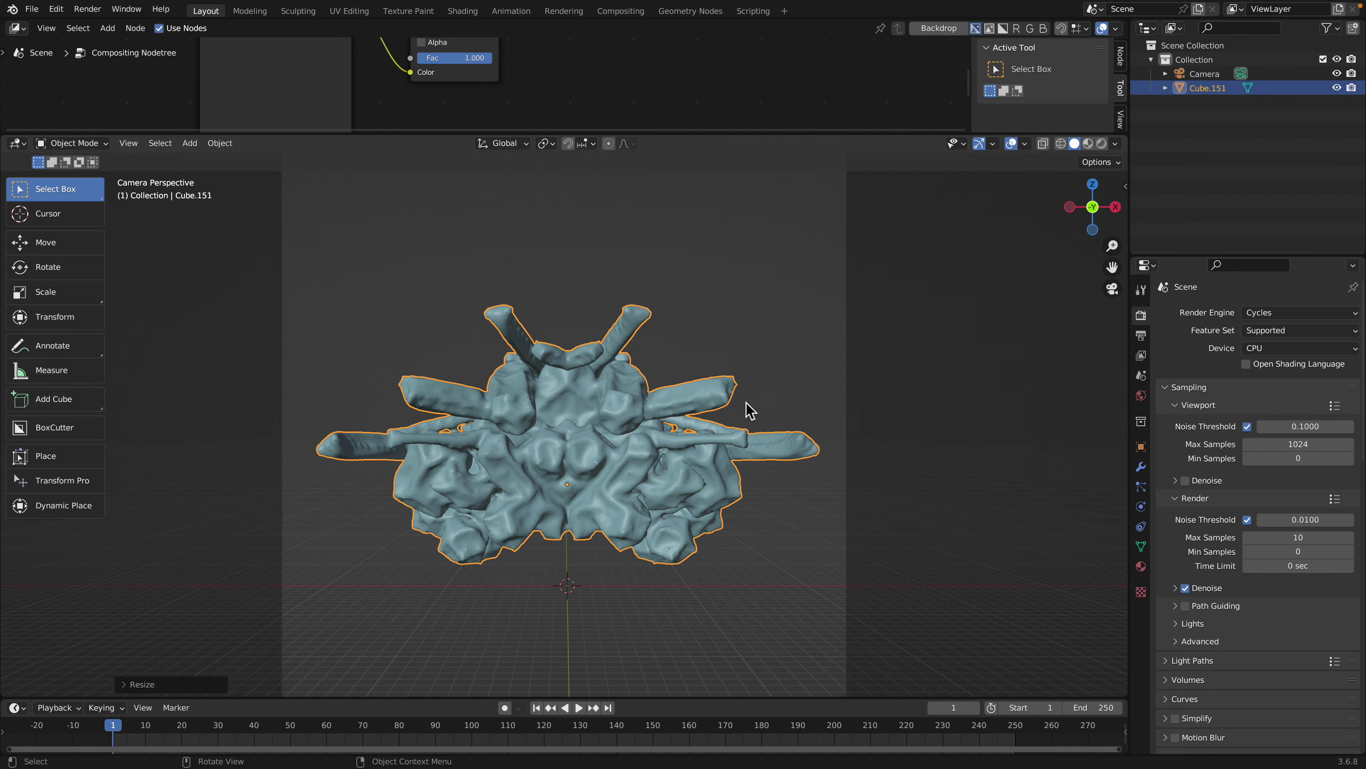
Lower the object slightly along the Z axis and scale it up to nearly fill the camera frame's width
key(g)
key(z)
click(743, 422)
key(s)
click(755, 425)
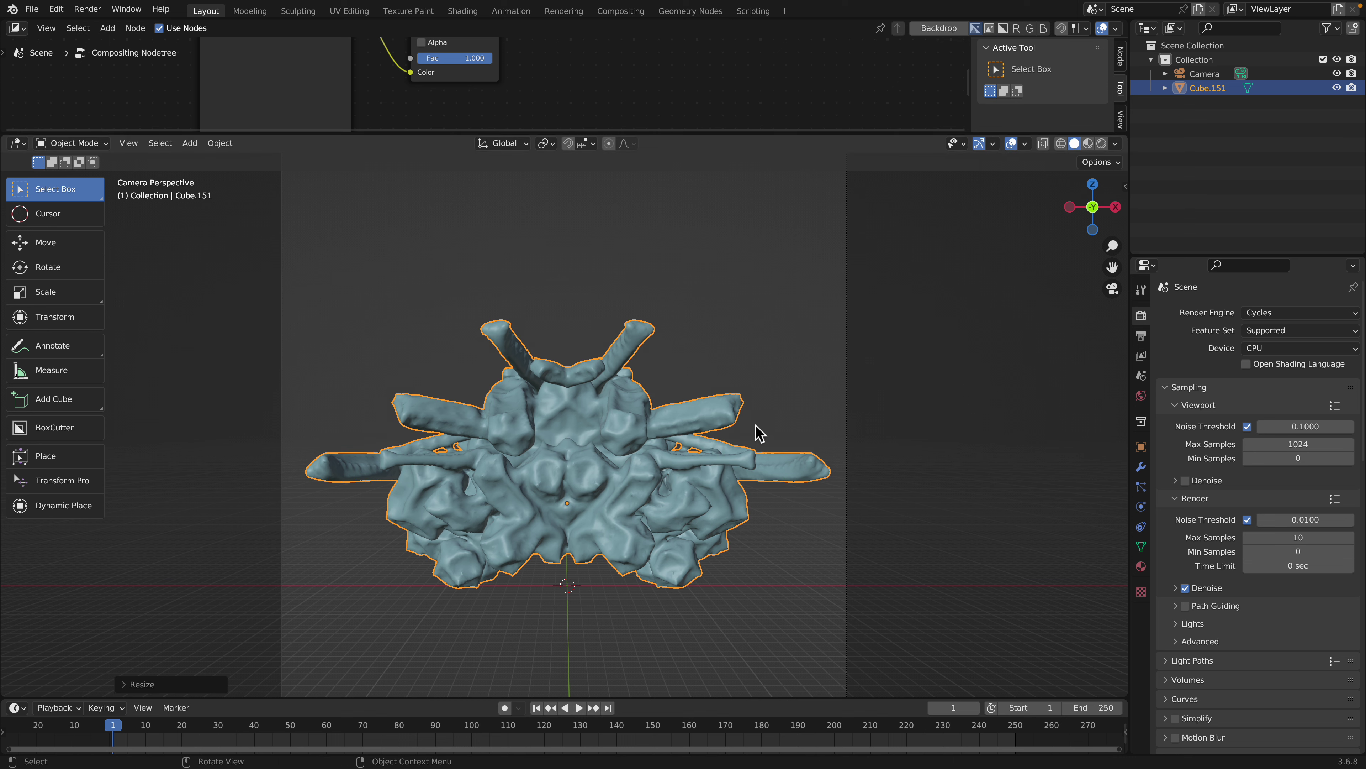
Save the scene as random_block_002.blend
click(32, 9)
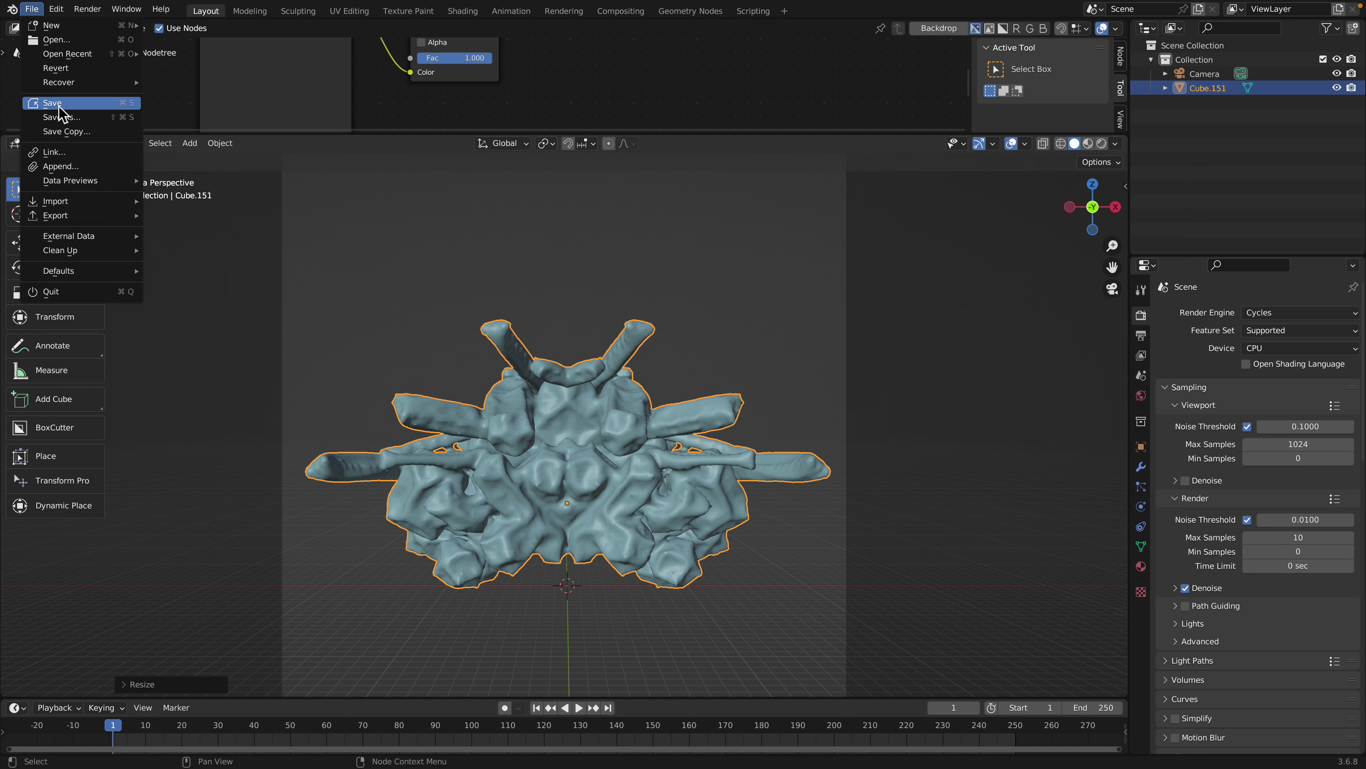
click(48, 111)
click(879, 693)
click(1041, 694)
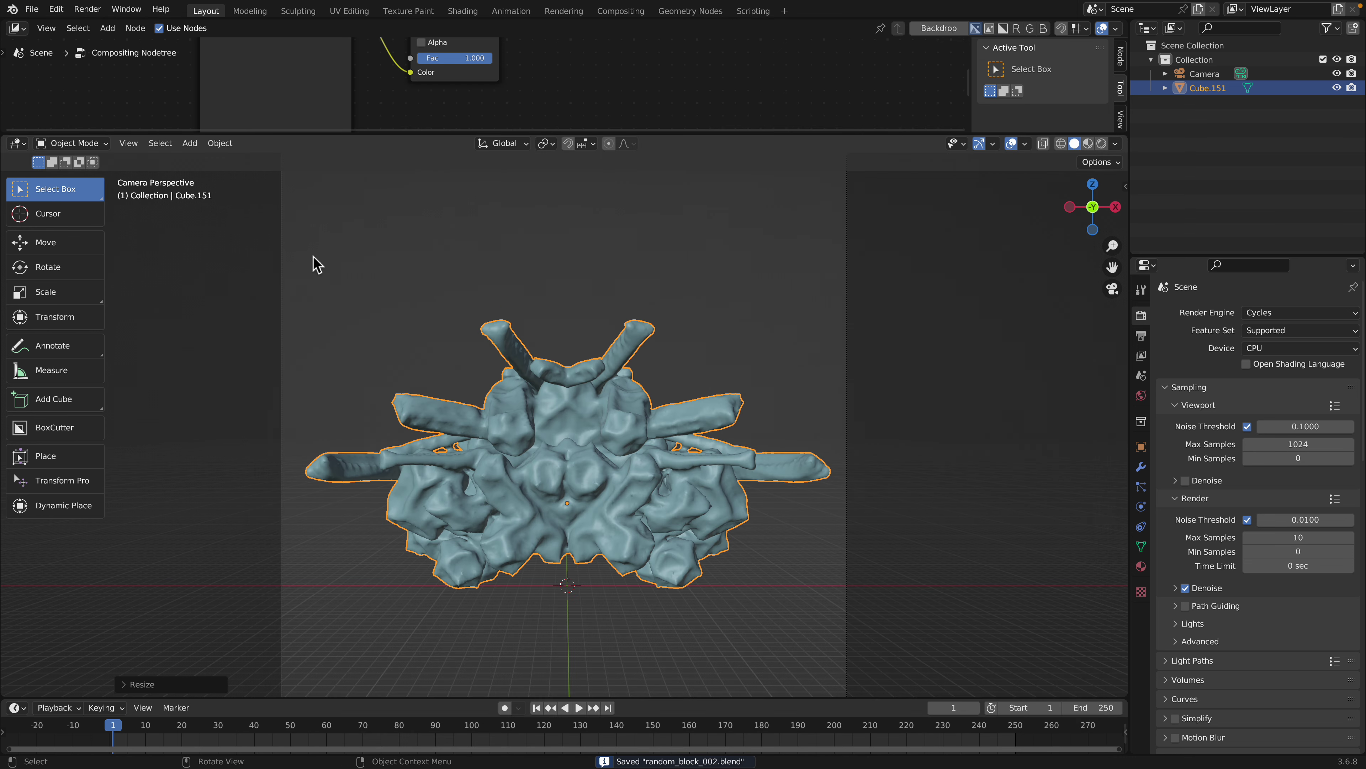
Render the depth image from the camera and enlarge the render window
click(91, 9)
click(102, 26)
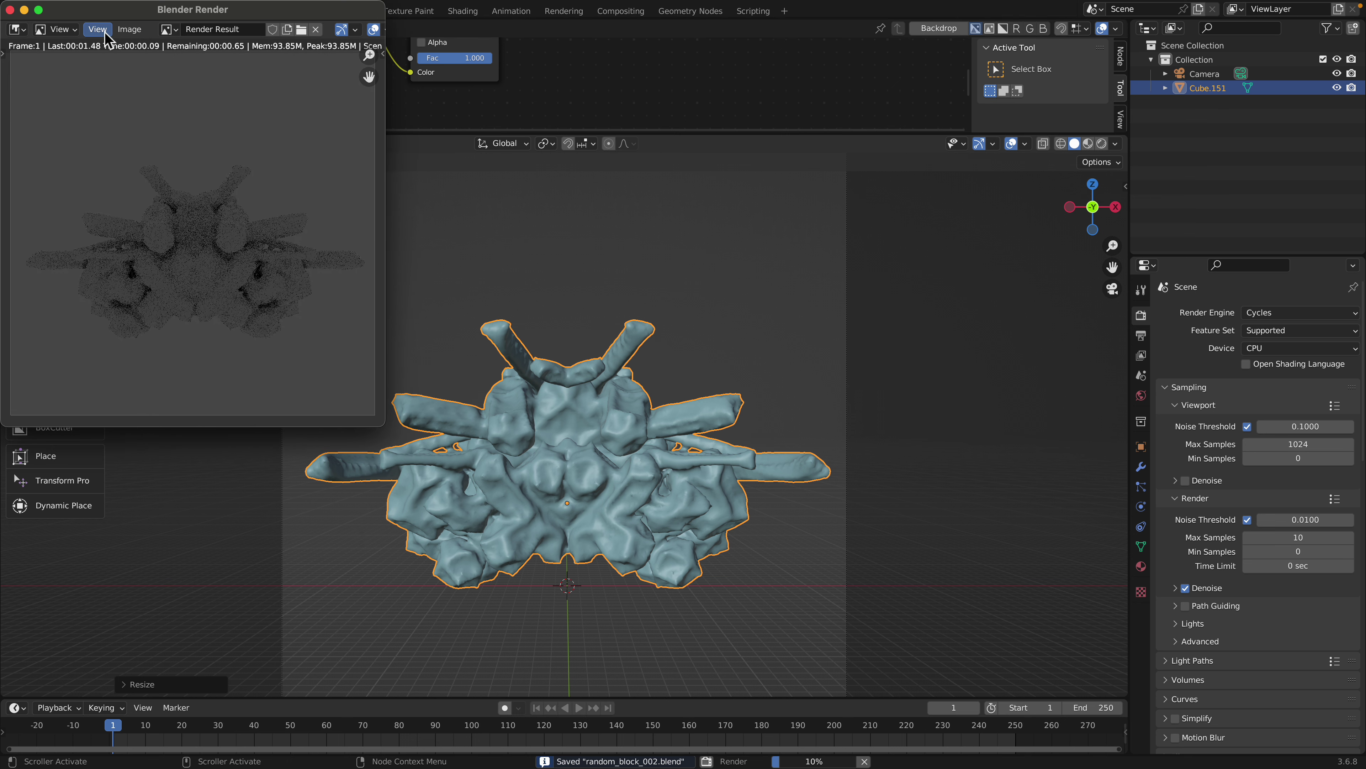
drag(383, 426, 497, 517)
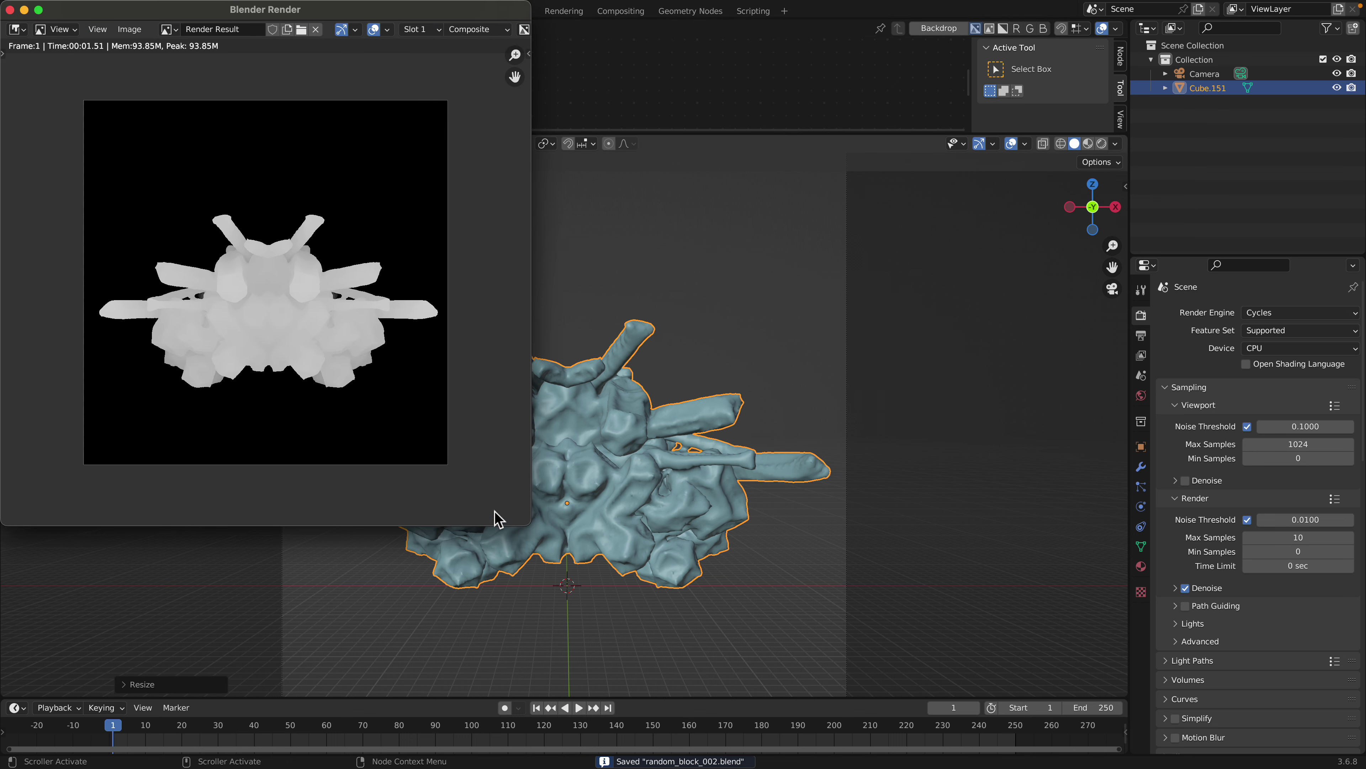
Save the rendered depth image as depth3.png on the Desktop
click(128, 31)
click(152, 133)
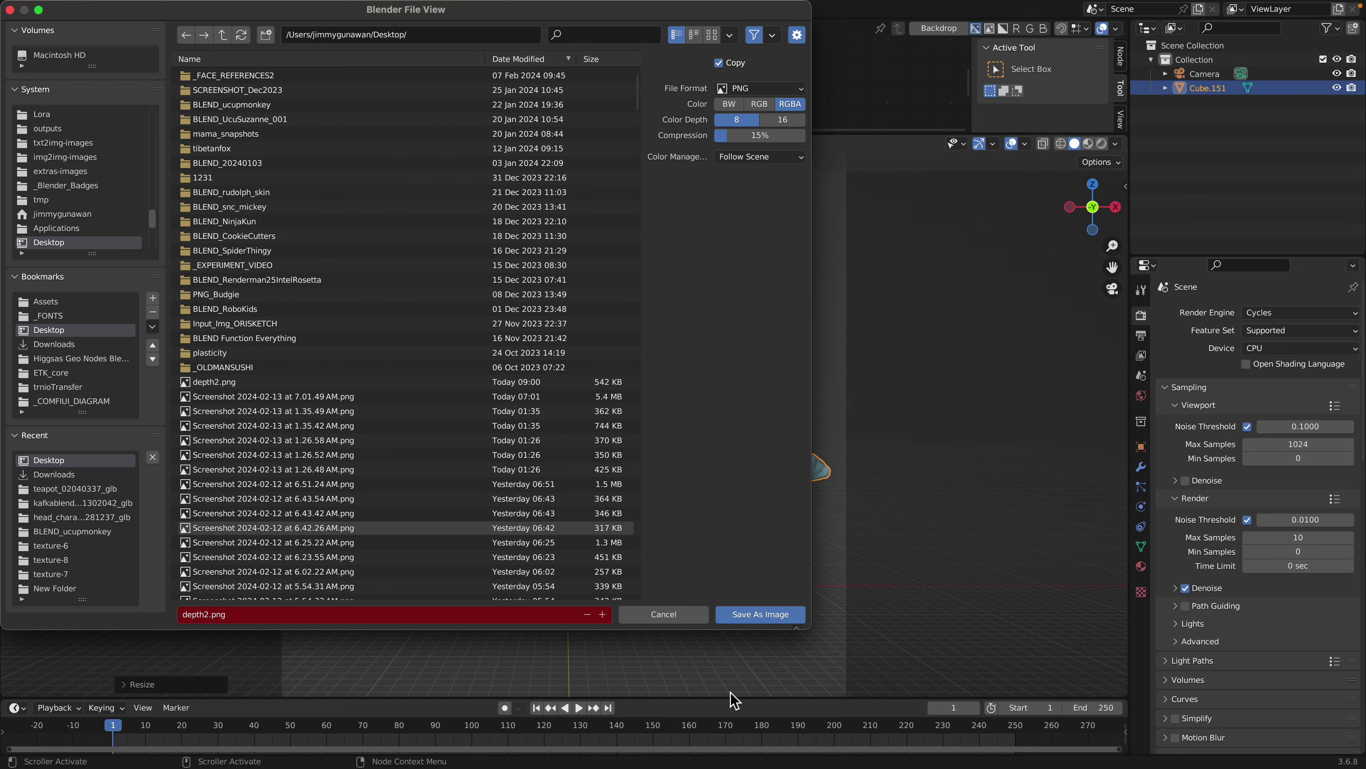
click(747, 612)
Switch to the Replicate page in the browser and upload depth3.png as the controlnet input image
key(ctrl+Right)
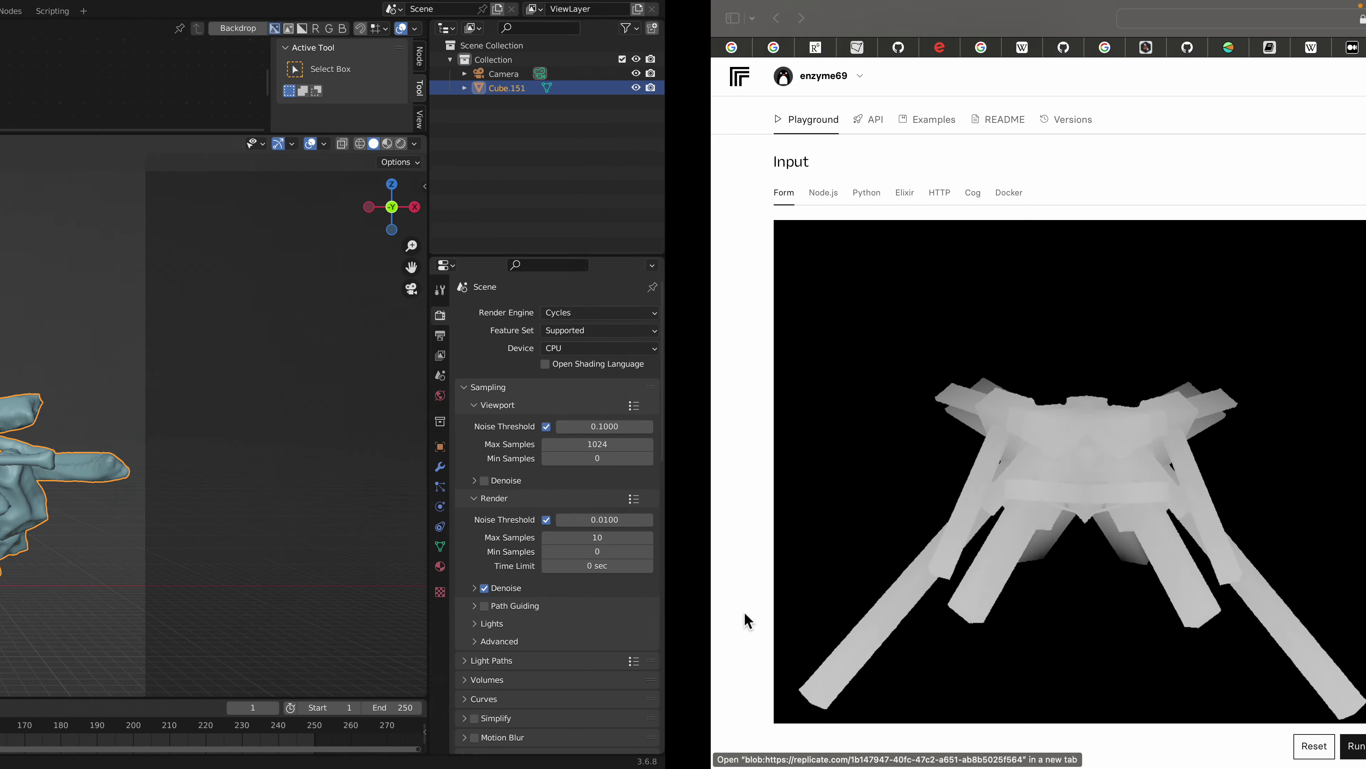
scroll(562, 591, down, 3)
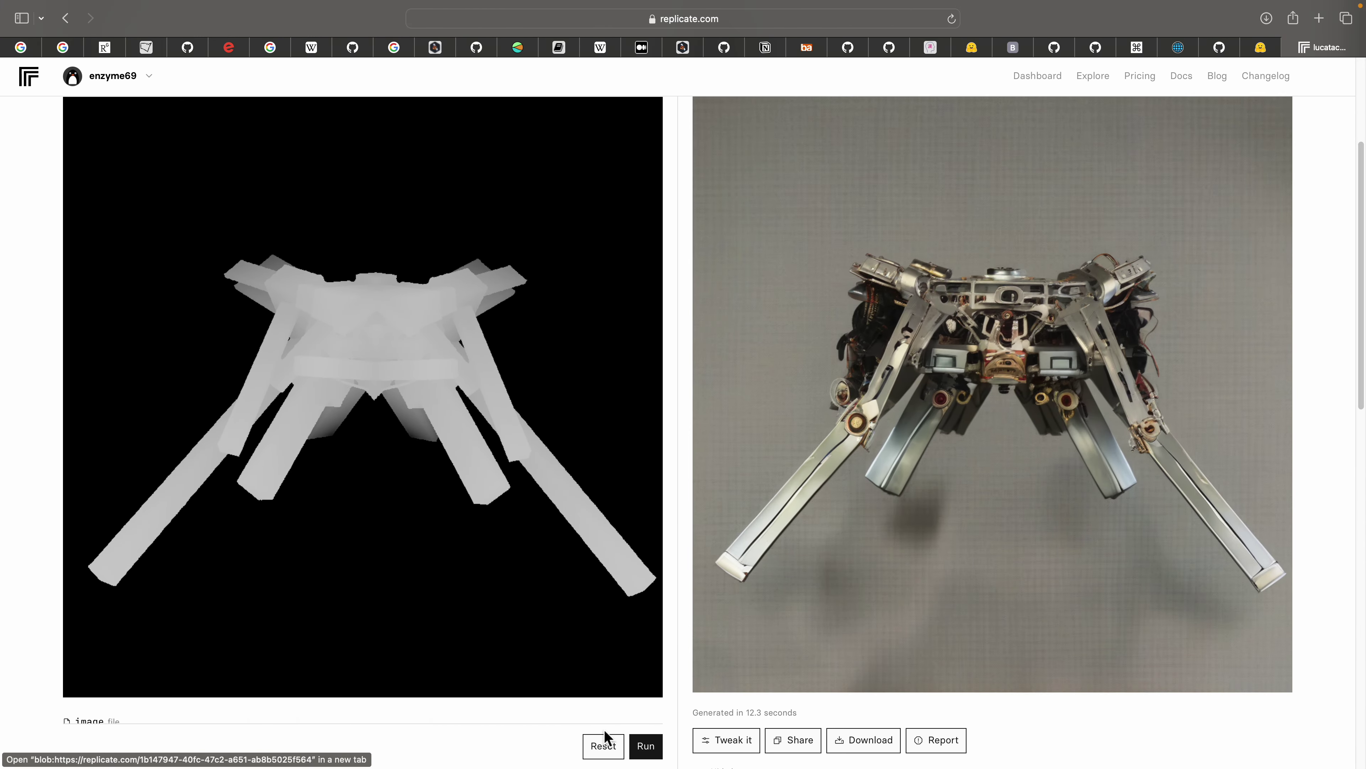
scroll(538, 700, down, 7)
click(165, 476)
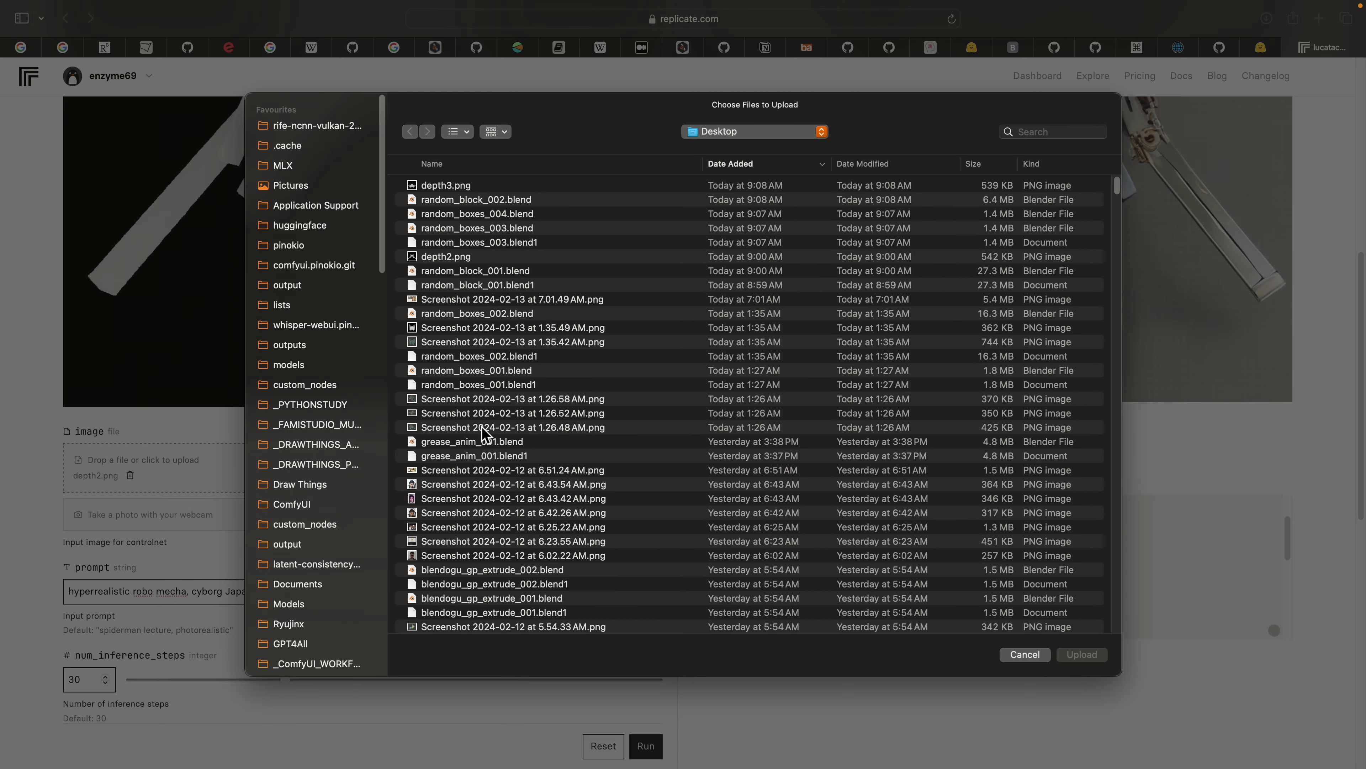
double_click(499, 186)
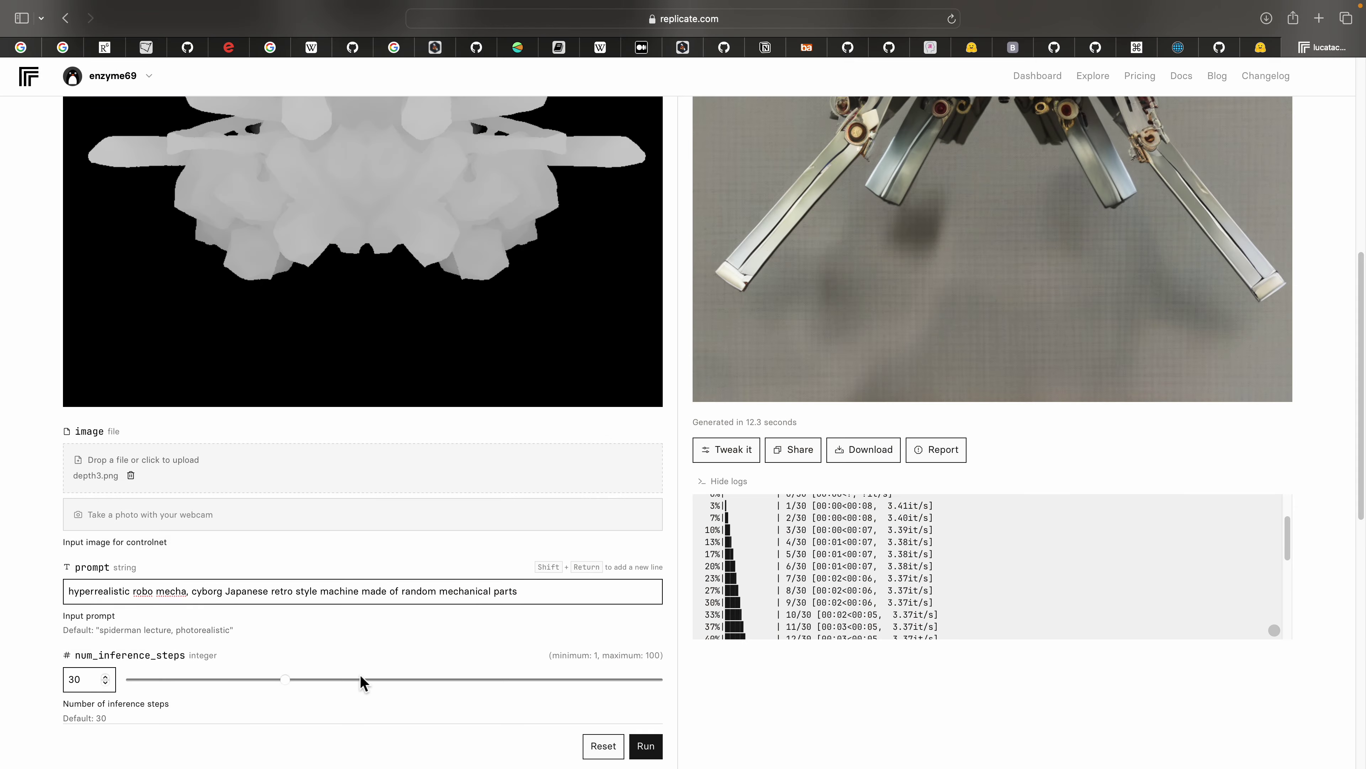
Run the image generation with depth3.png and the existing robo mecha prompt
click(646, 750)
scroll(594, 675, up, 3)
Change the Replicate prompt to "hyperrealistic robot made of orange peels, peels grow arms and legs"
scroll(78, 584, down, 4)
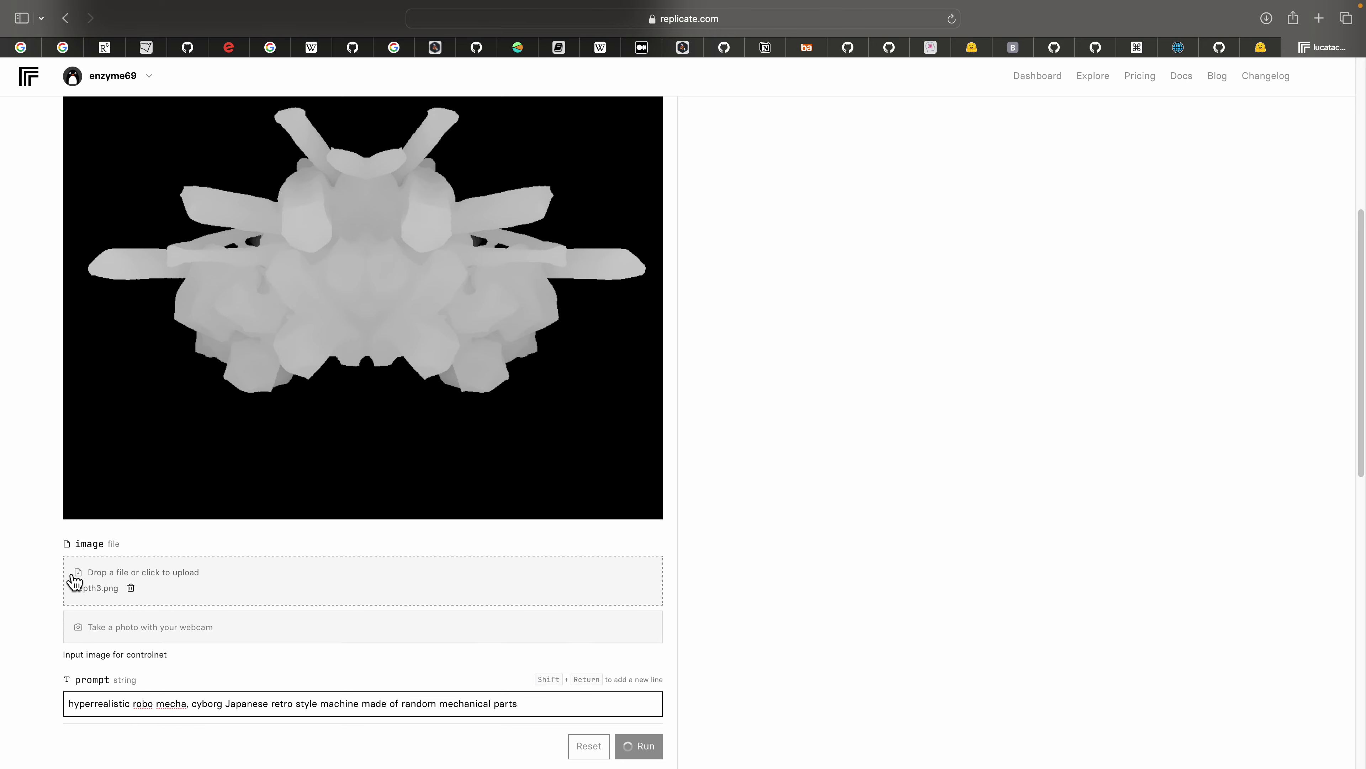
drag(536, 578, 38, 575)
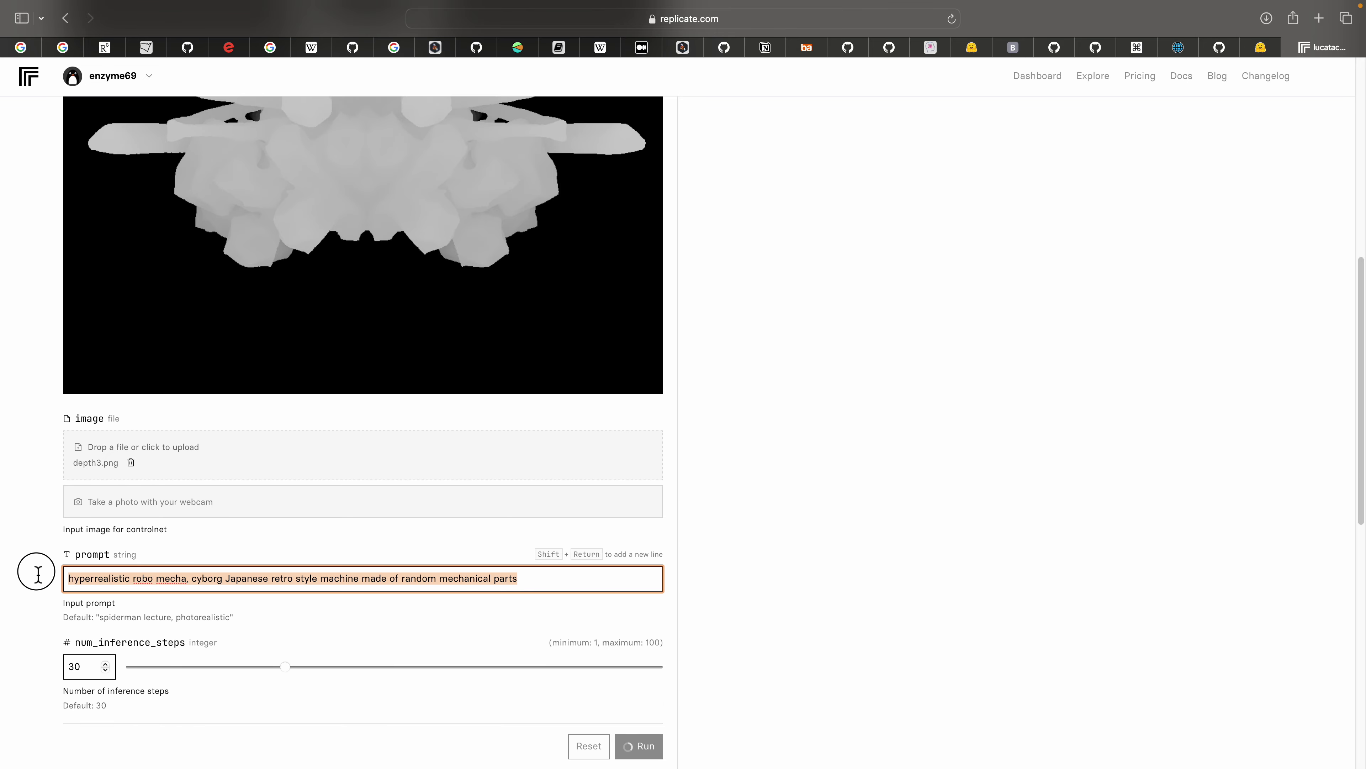
triple_click(256, 582)
double_click(142, 579)
drag(153, 581, 574, 589)
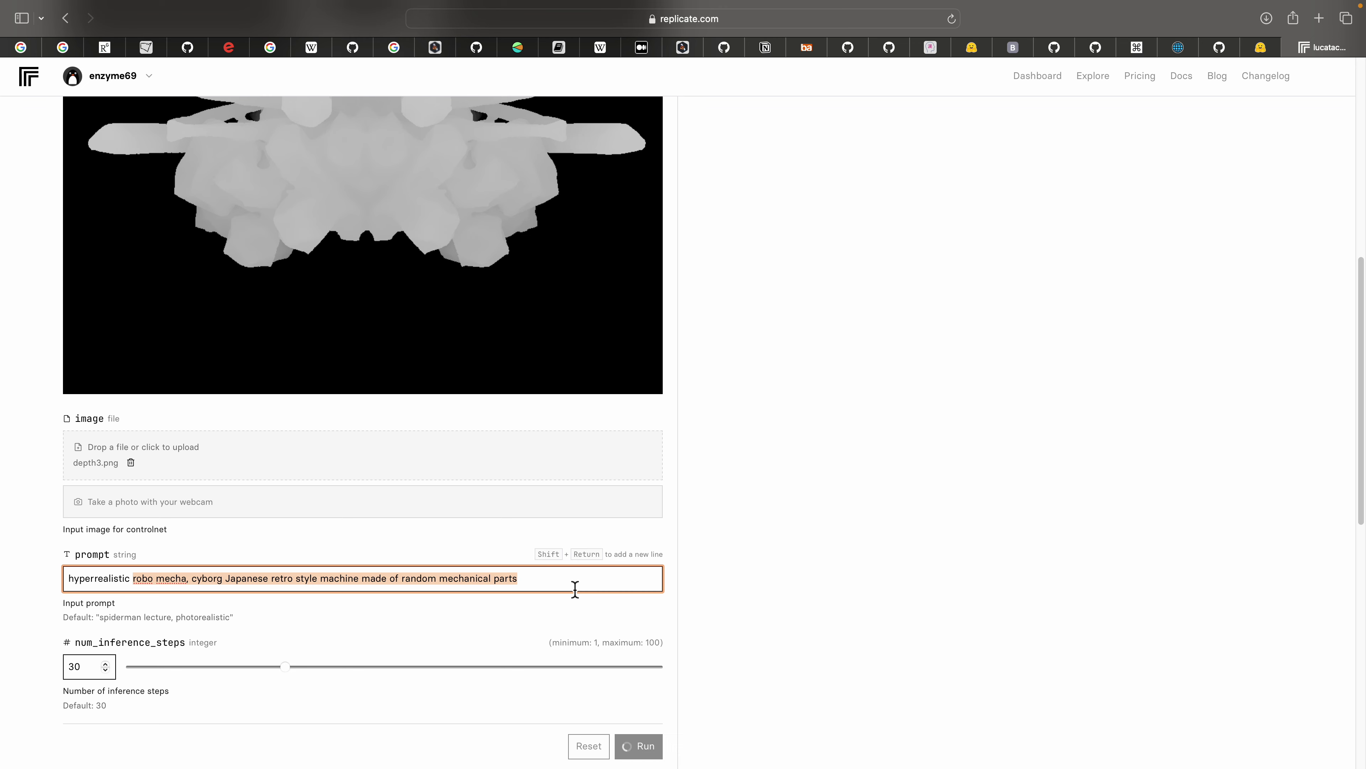
text(r)
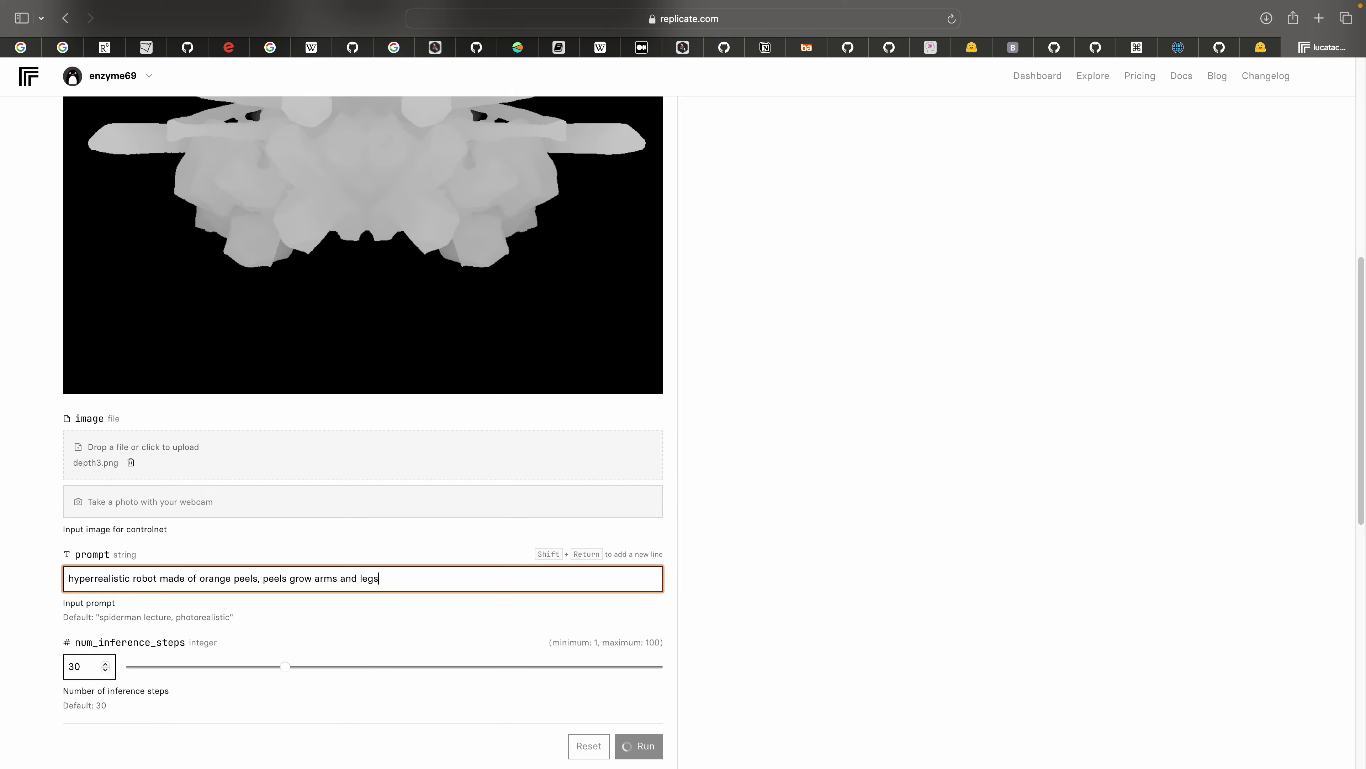
Copy the whole orange-peel prompt from the Replicate form and switch to Draw Things
scroll(644, 550, up, 10)
scroll(665, 561, down, 8)
click(478, 649)
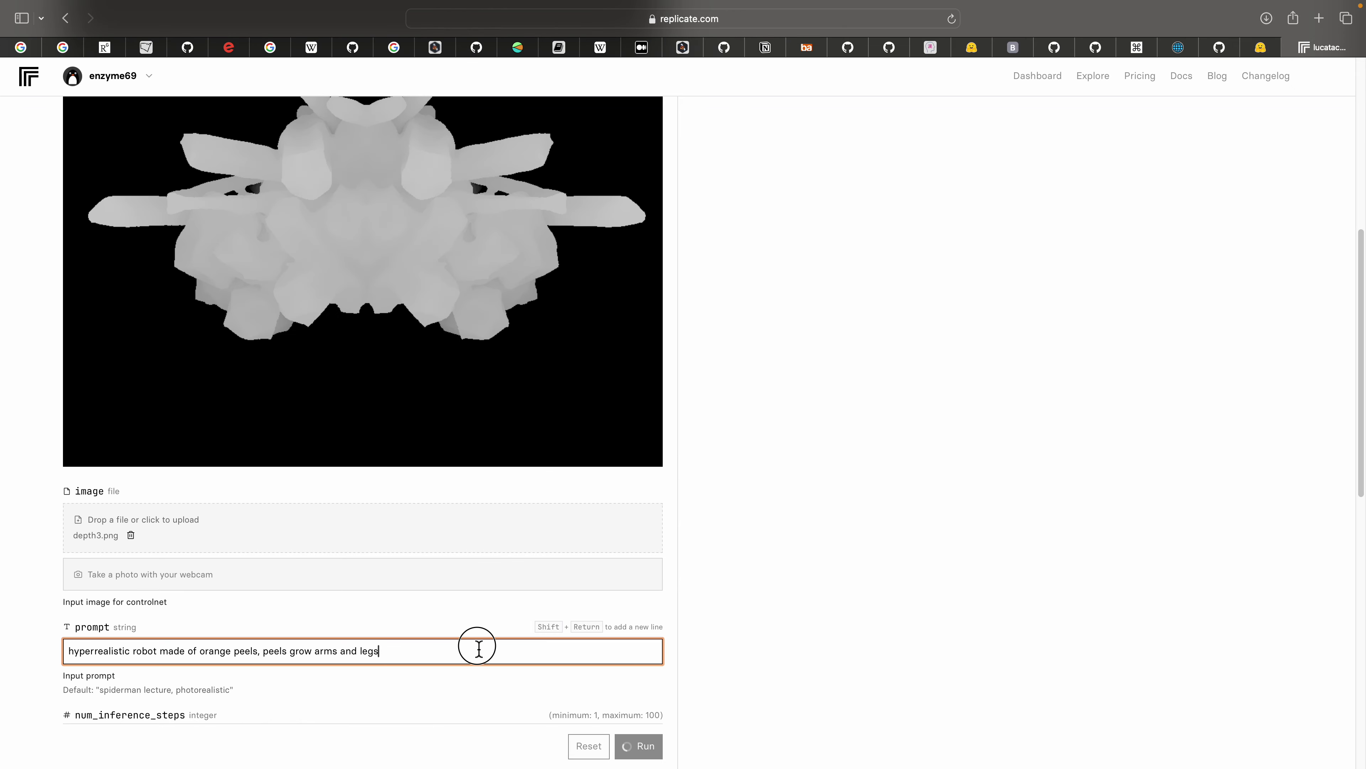
triple_click(479, 649)
key(ctrl+c)
key(ctrl+Right)
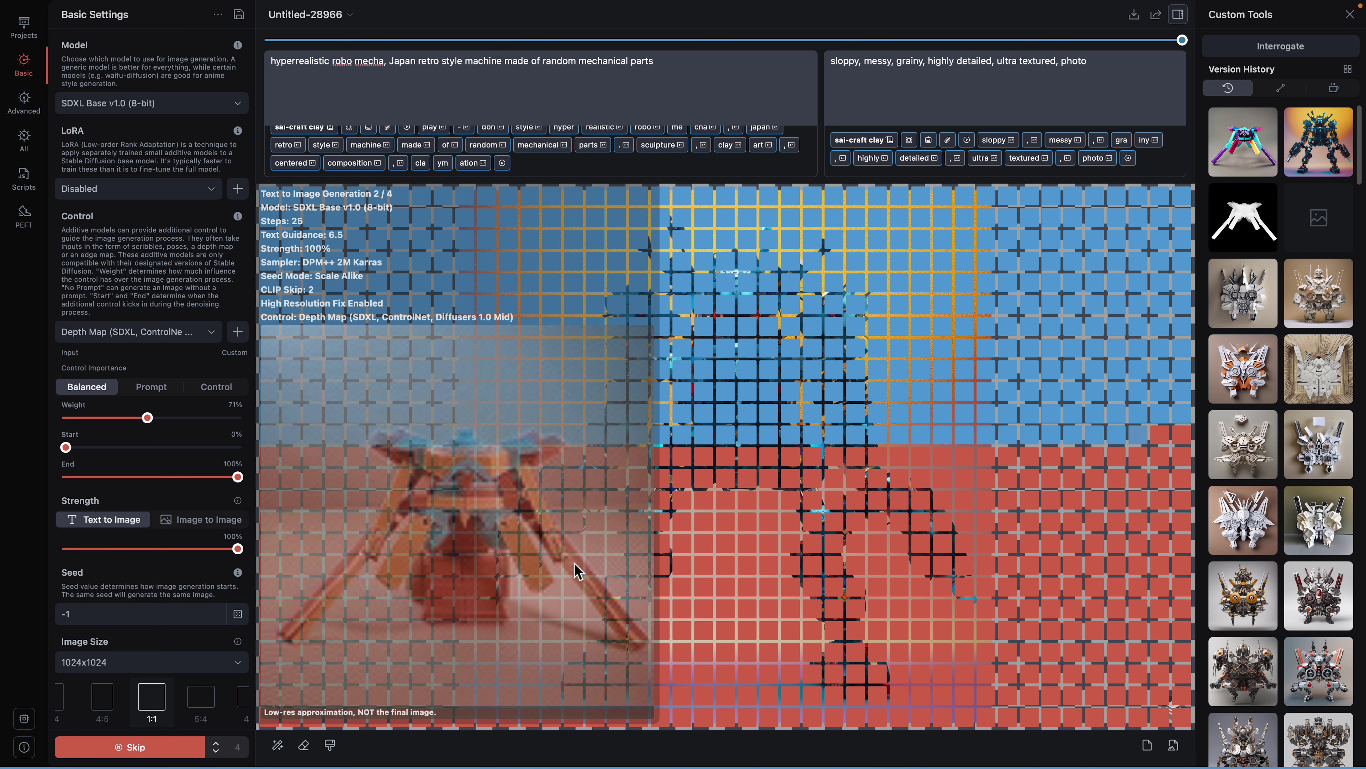
Stop the running batch generation and reopen the colorful four-legged robot result from the version history
click(162, 749)
click(162, 740)
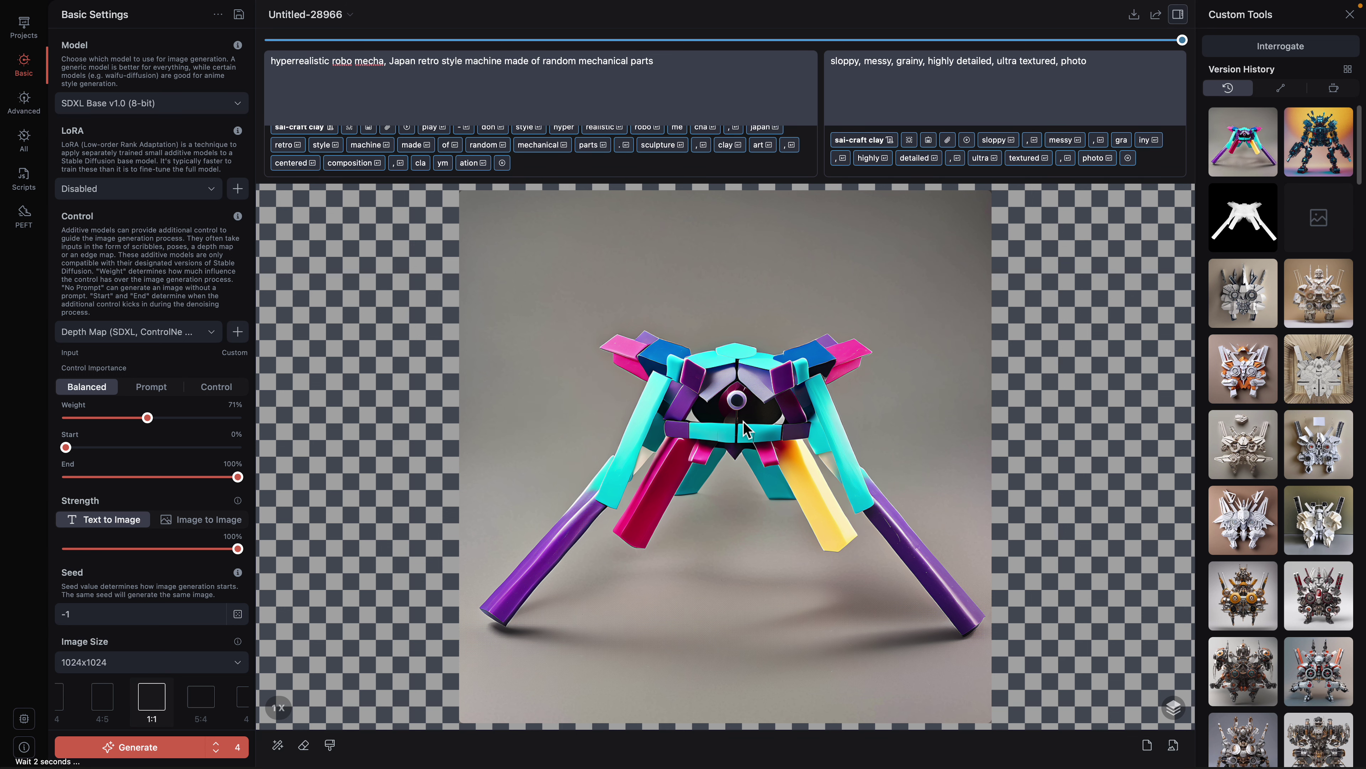
click(1251, 229)
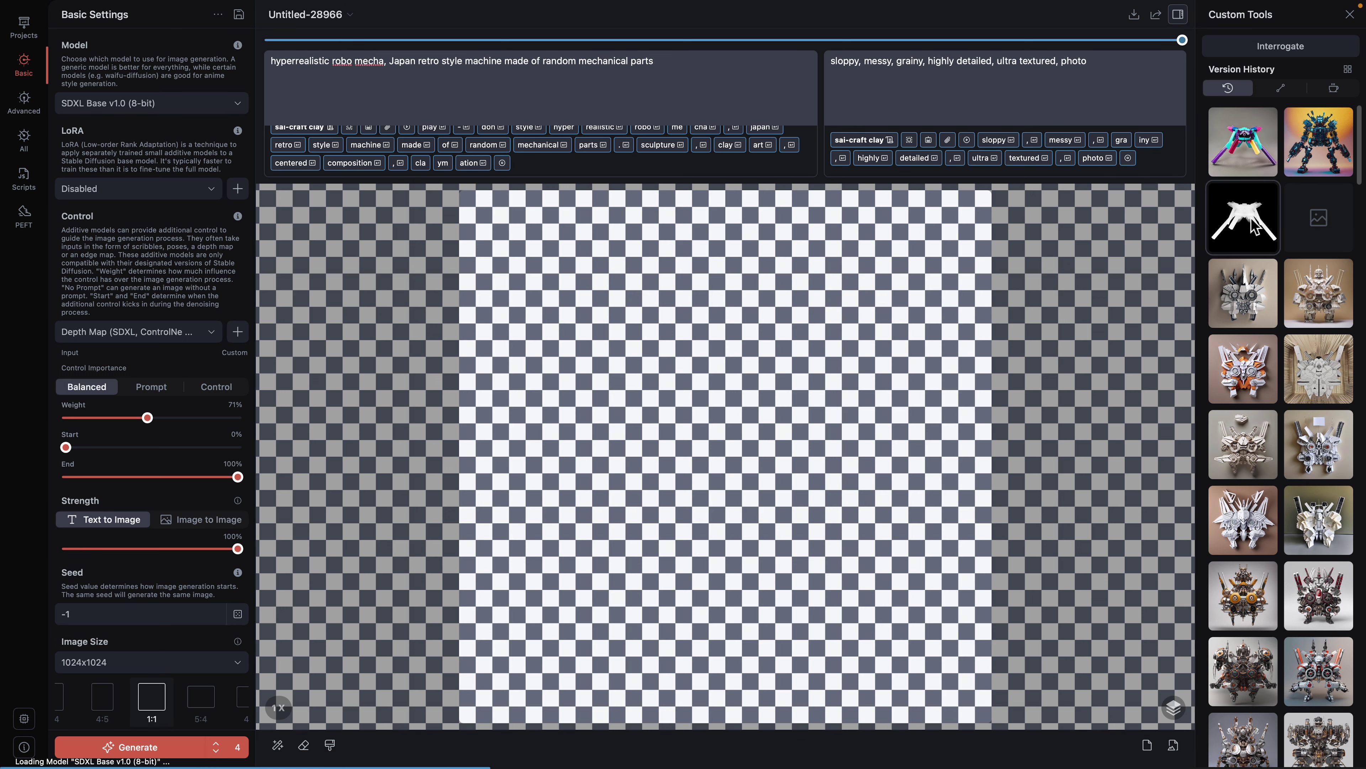
click(1242, 151)
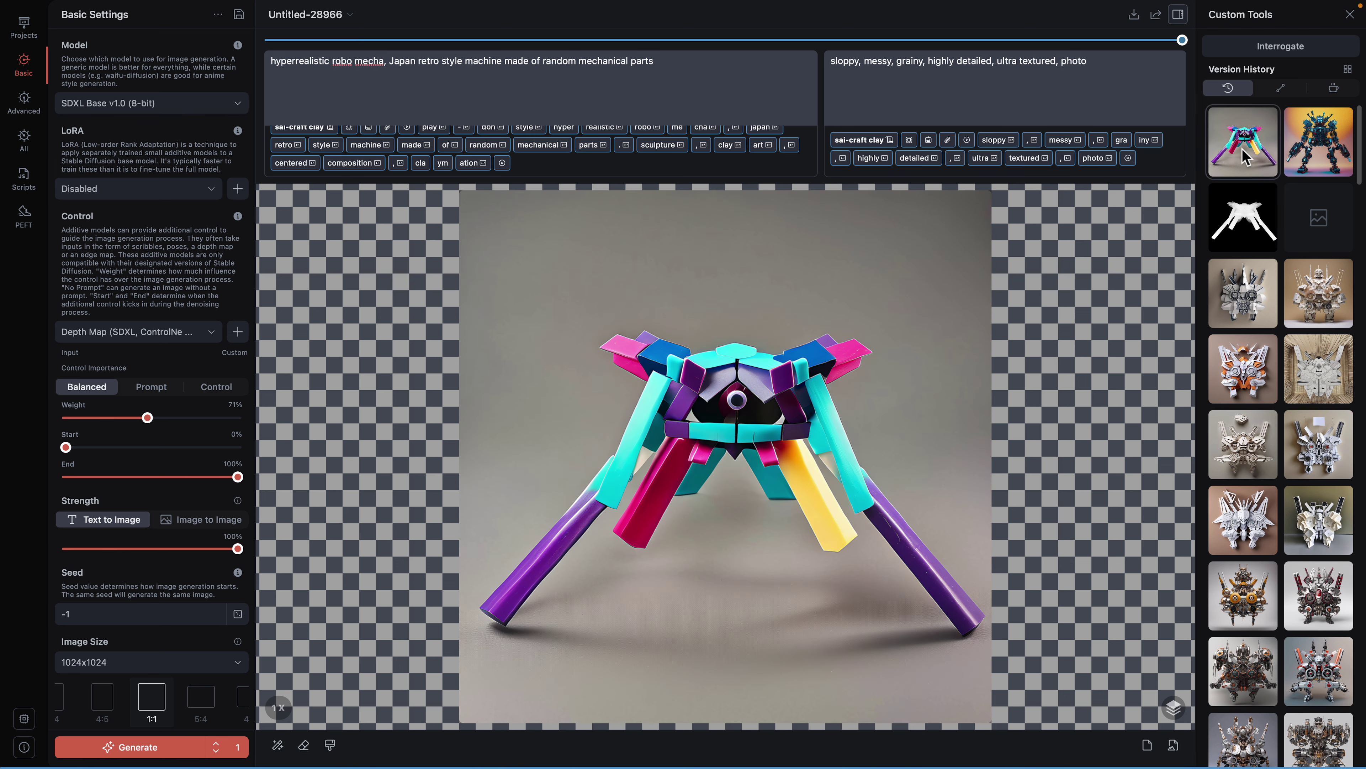
Replace the positive prompt with the copied orange-peel text and start an empty canvas
triple_click(452, 84)
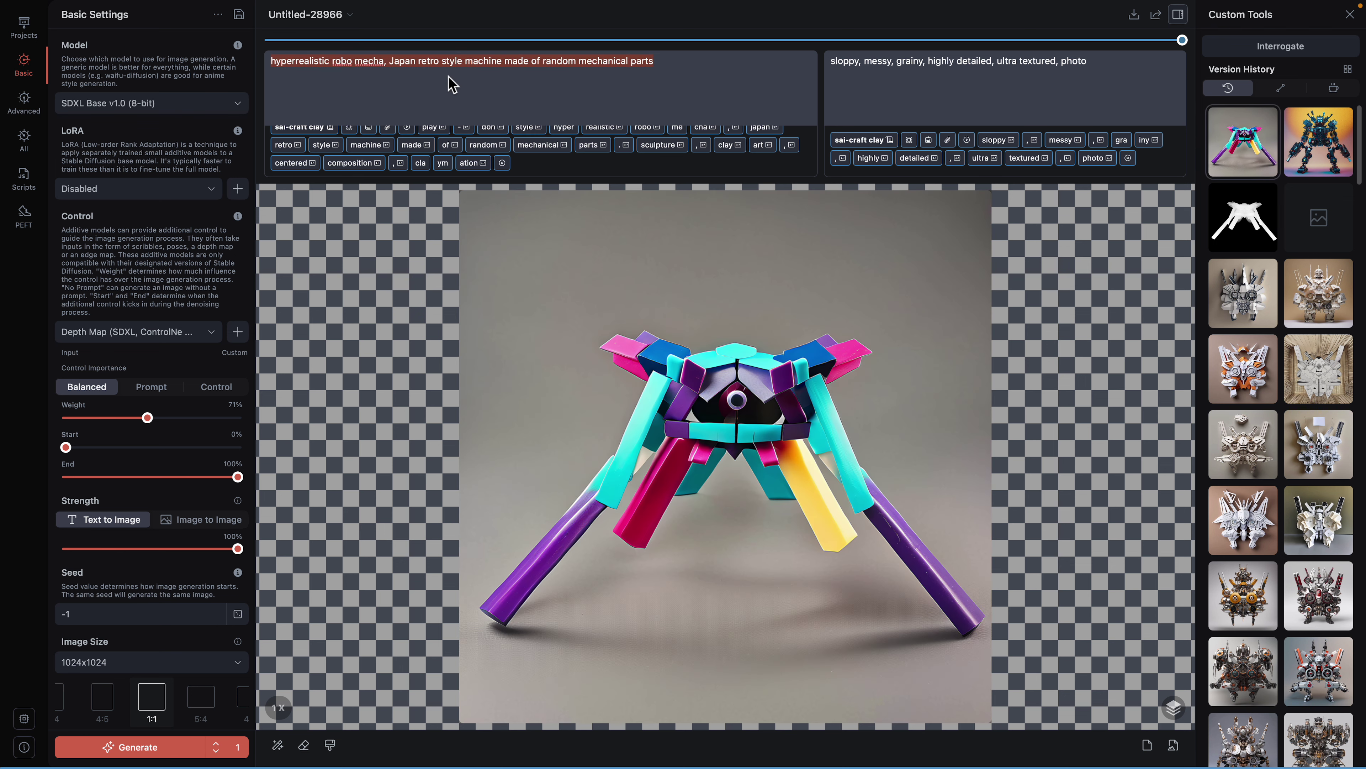
key(ctrl+v)
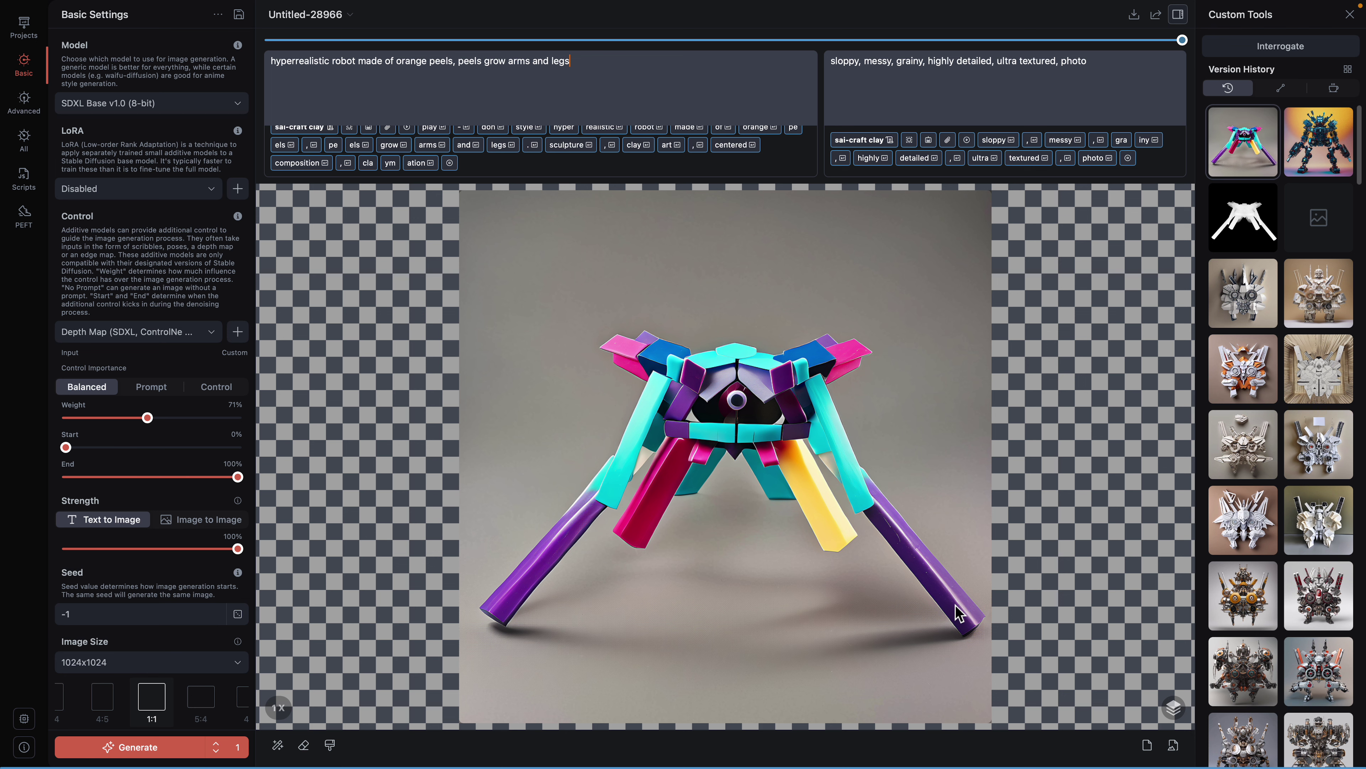
click(1145, 746)
Load depth3.png from the Desktop as the depth map for the control input
click(1174, 708)
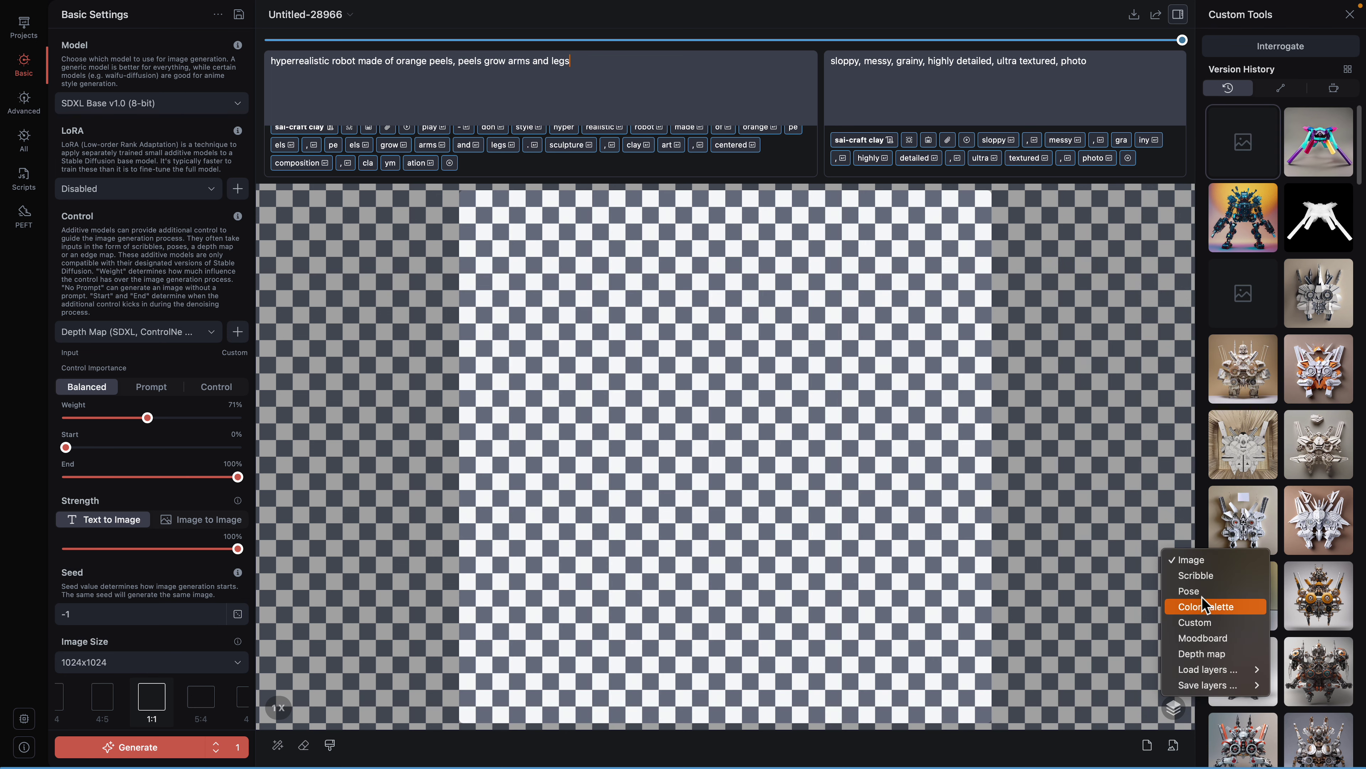
click(1207, 654)
mouse_move(1135, 677)
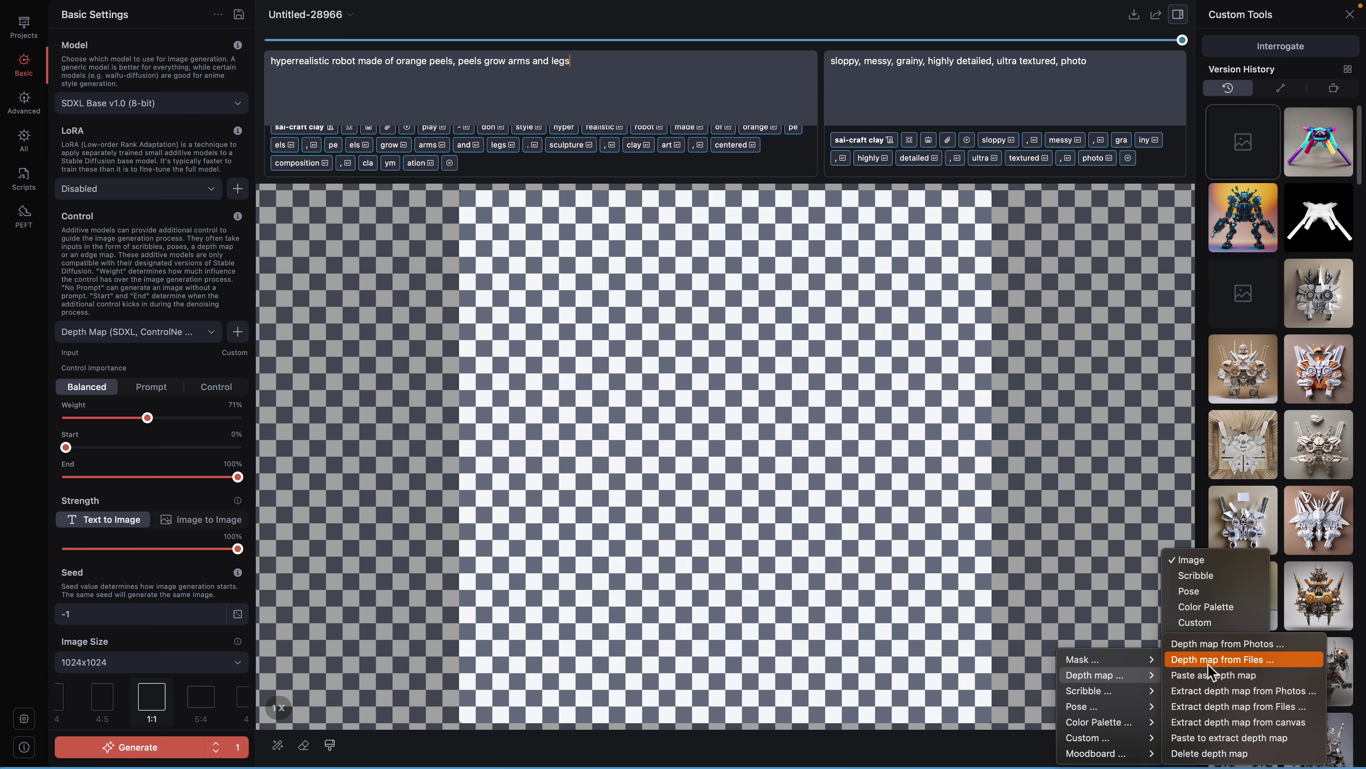
click(1204, 659)
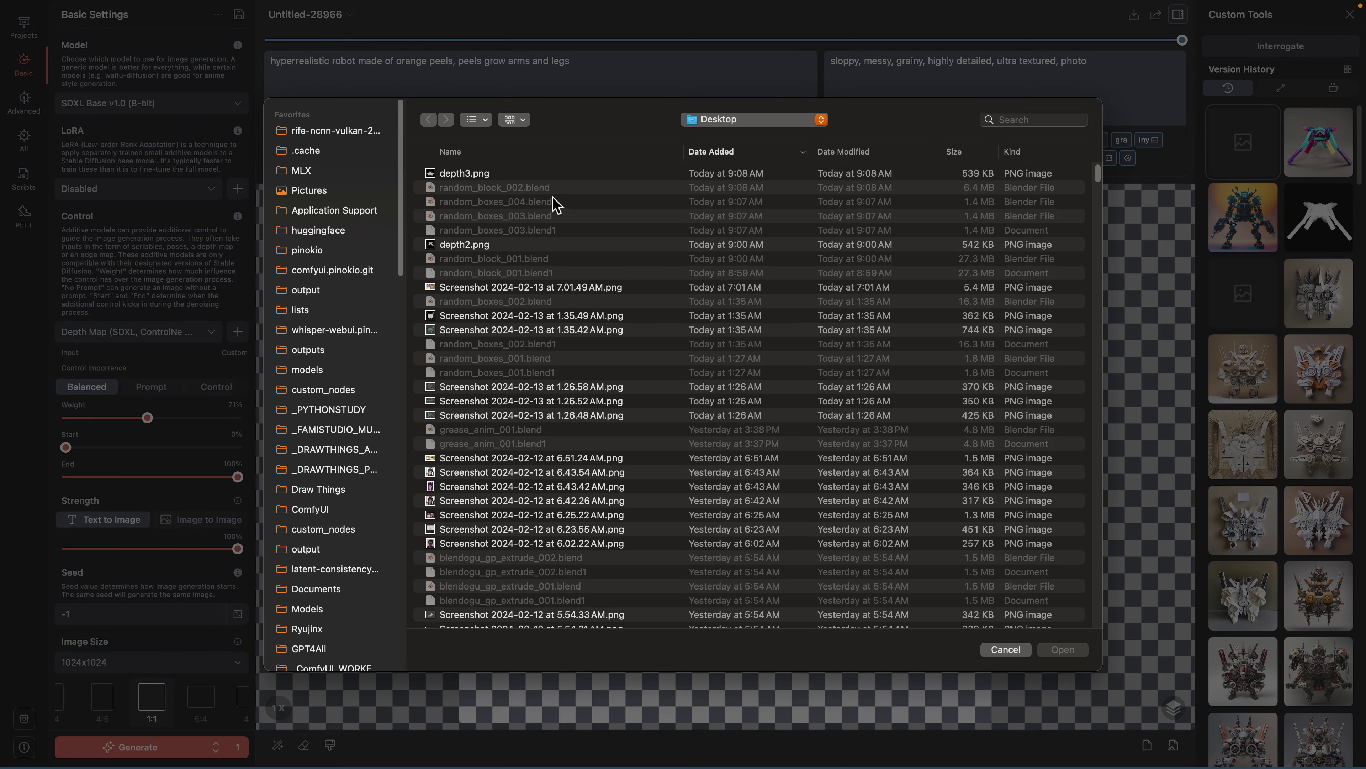
click(538, 171)
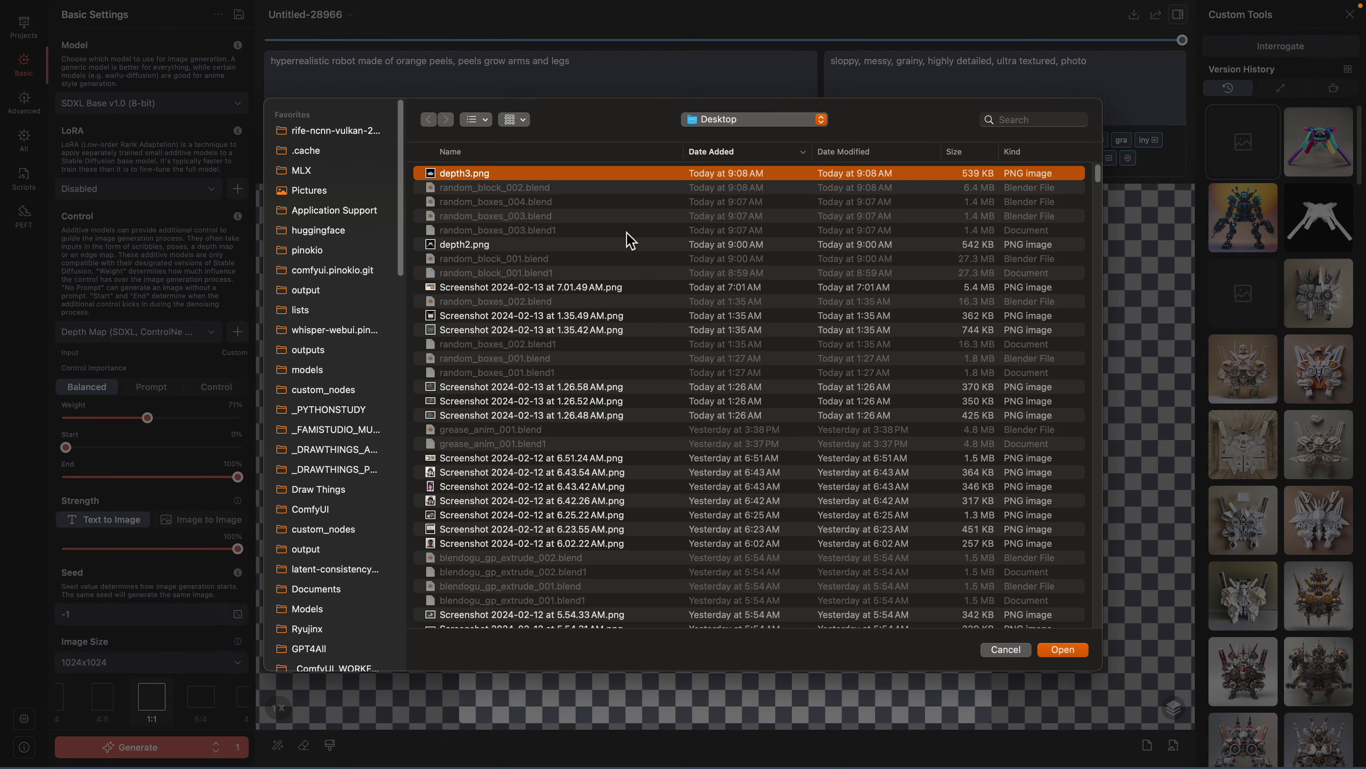
click(1057, 648)
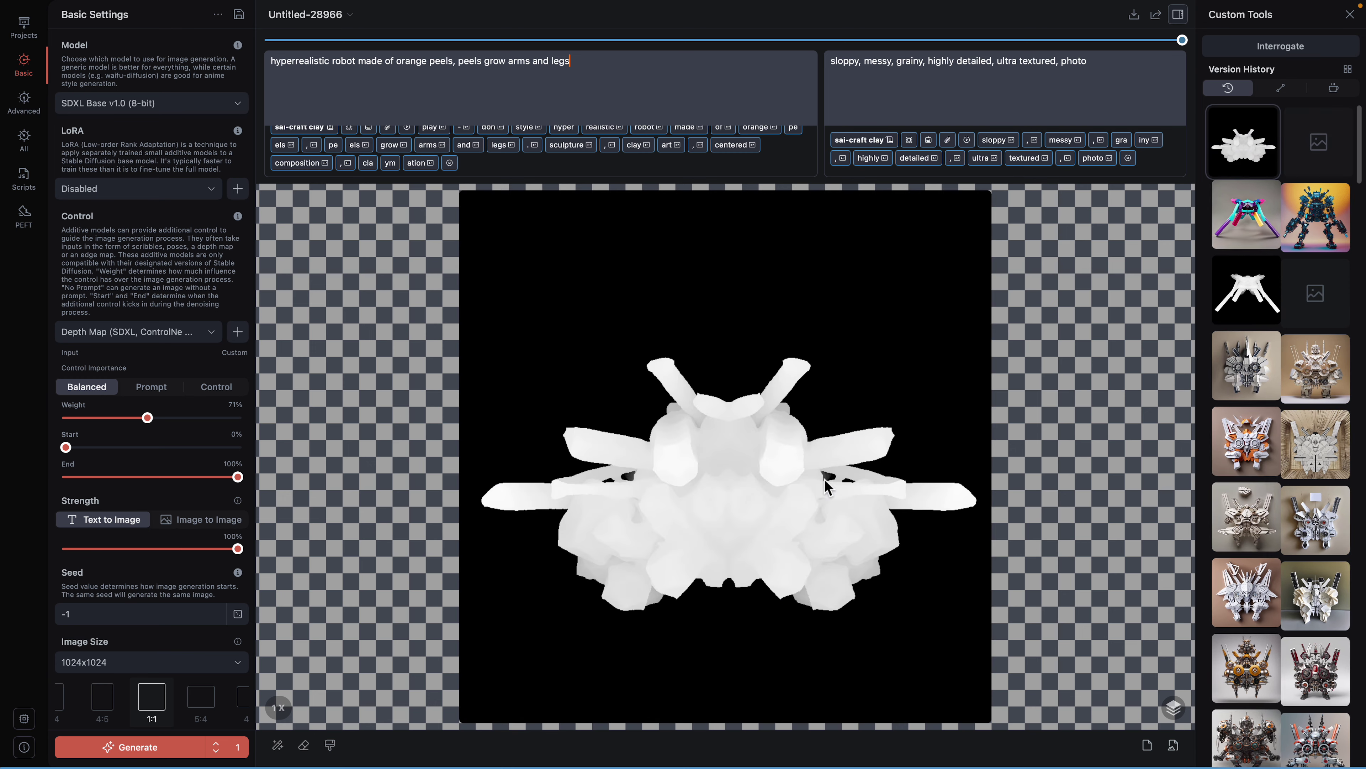
Edit the prompt to "hyperrealistic mecha surreal robot made of orange apple peels, peels grow arms and legs" and generate two images
click(332, 60)
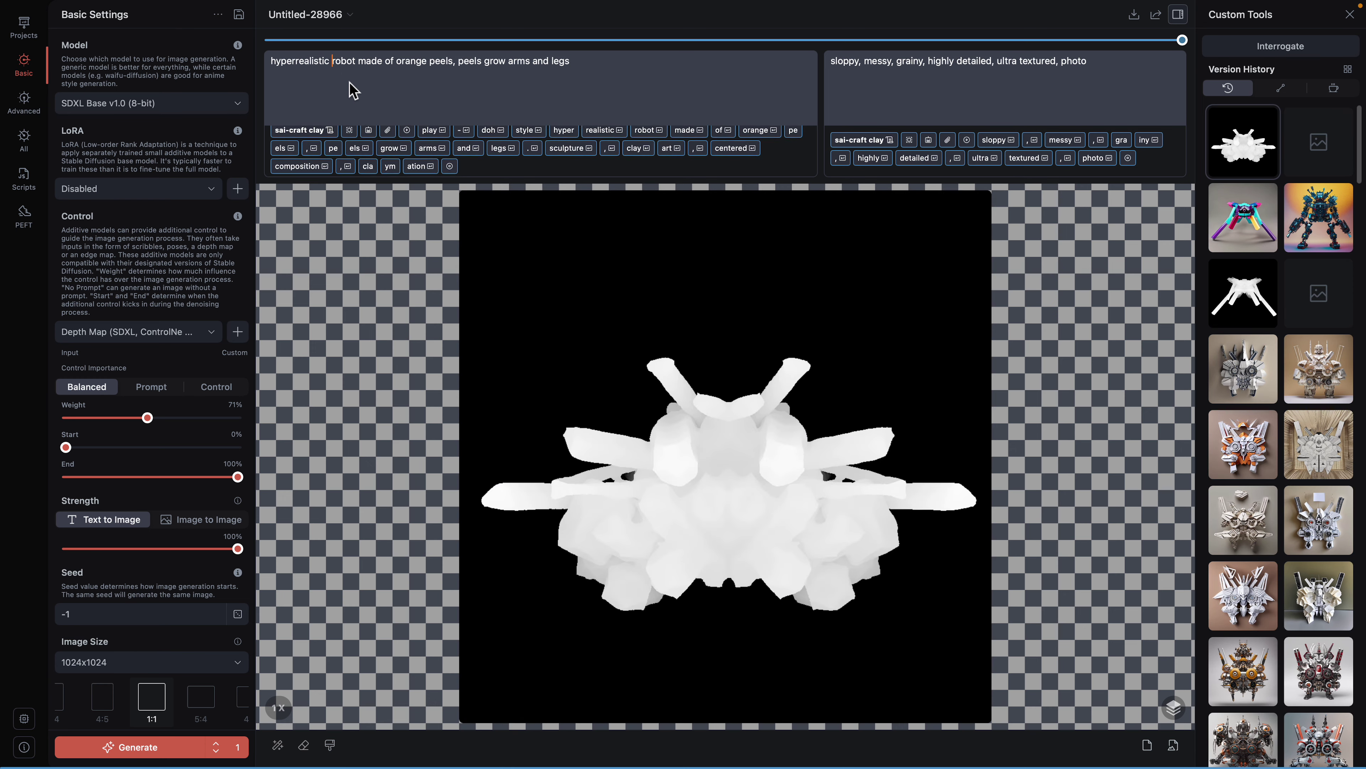
text(mecha su)
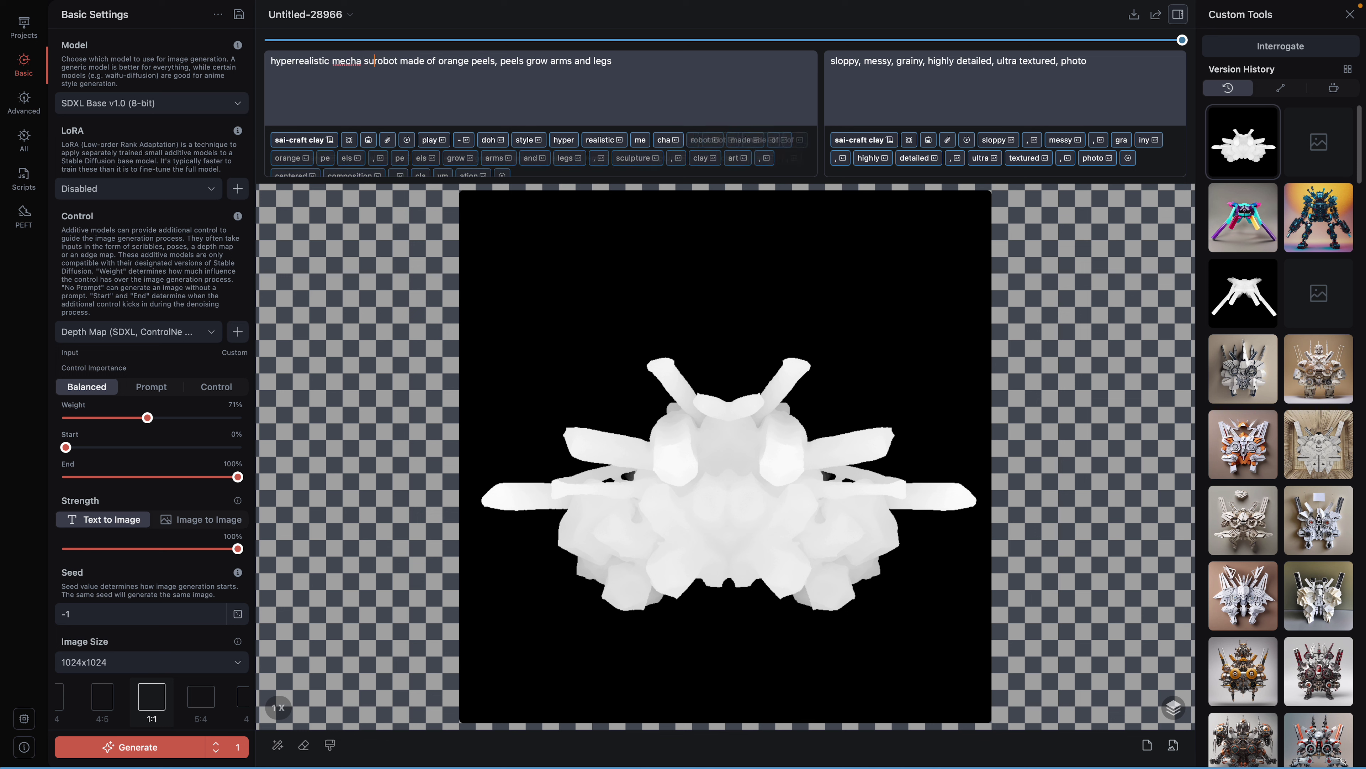
text(rreal robot)
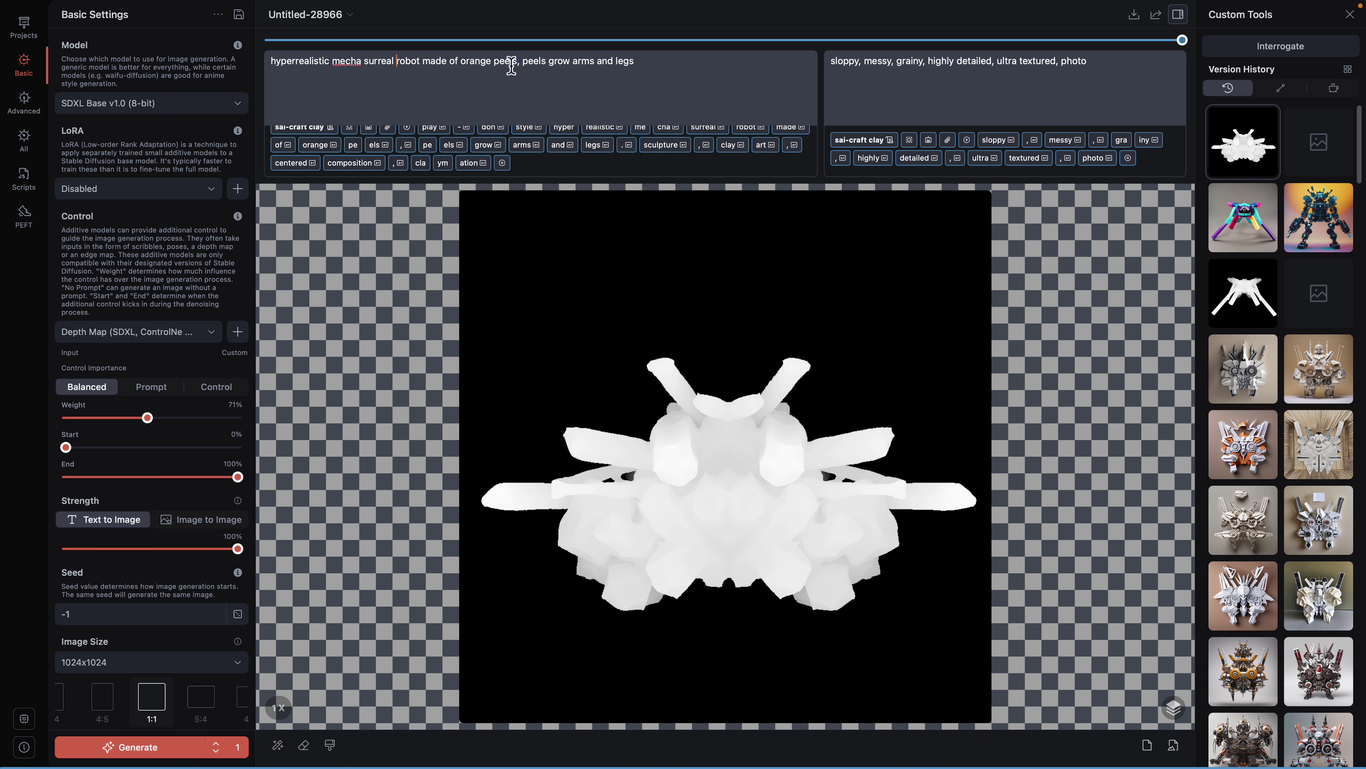
text( made of orange apple)
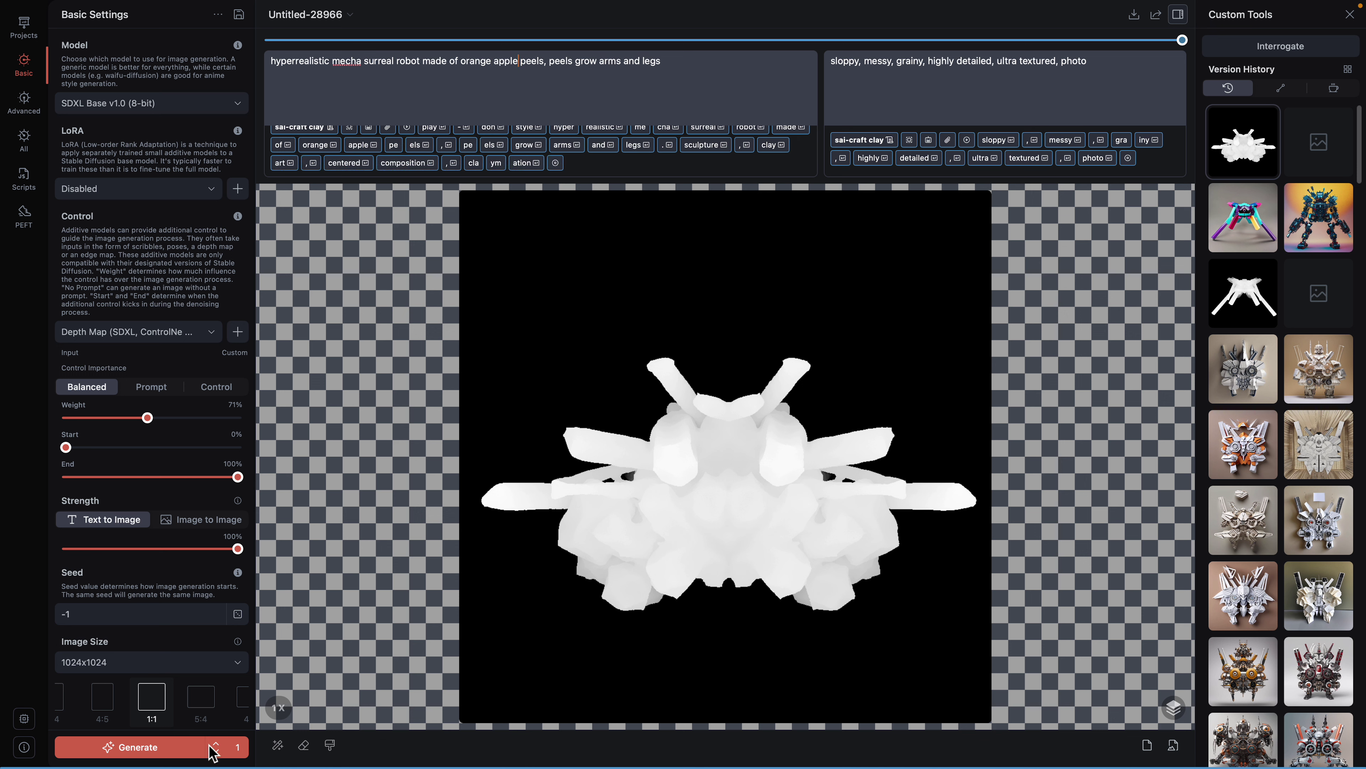
click(189, 746)
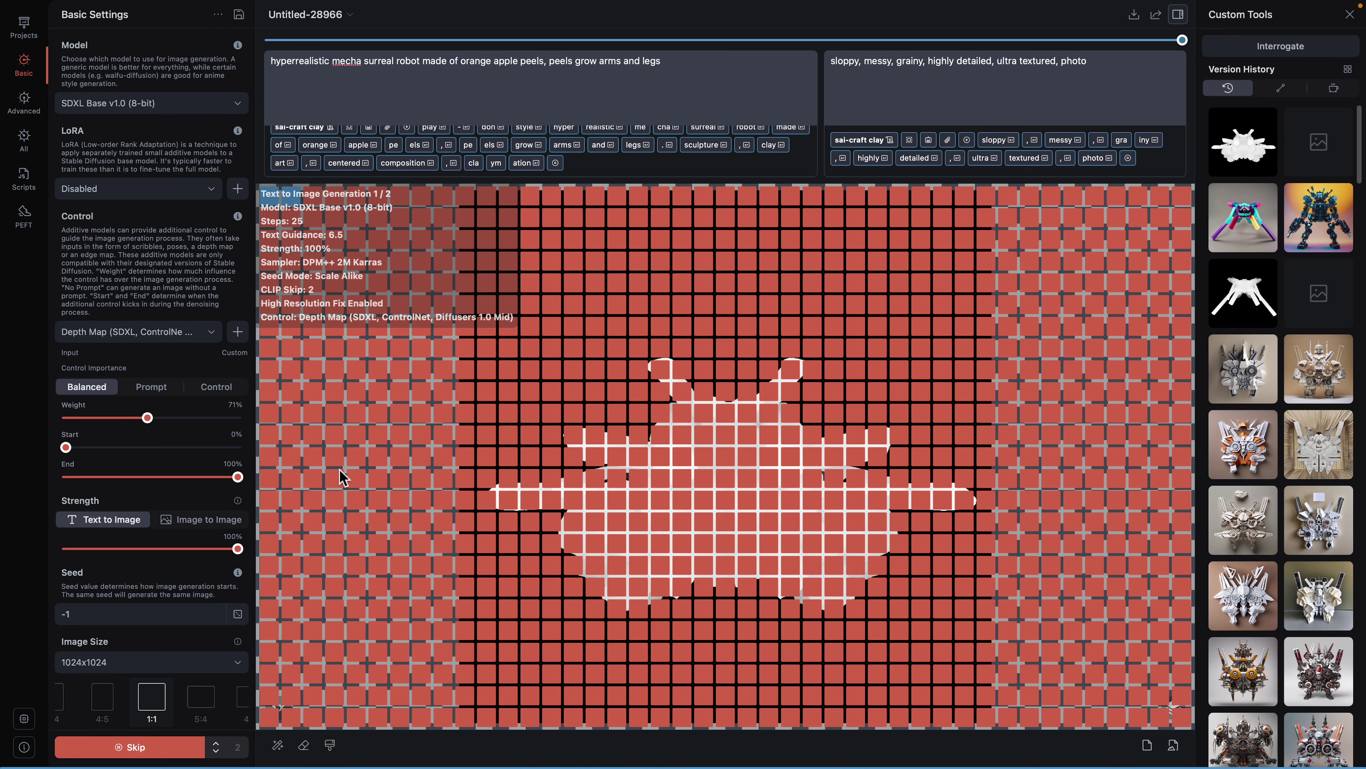
Check the progress of the Replicate run and of the Draw Things generation
key(ctrl+Left)
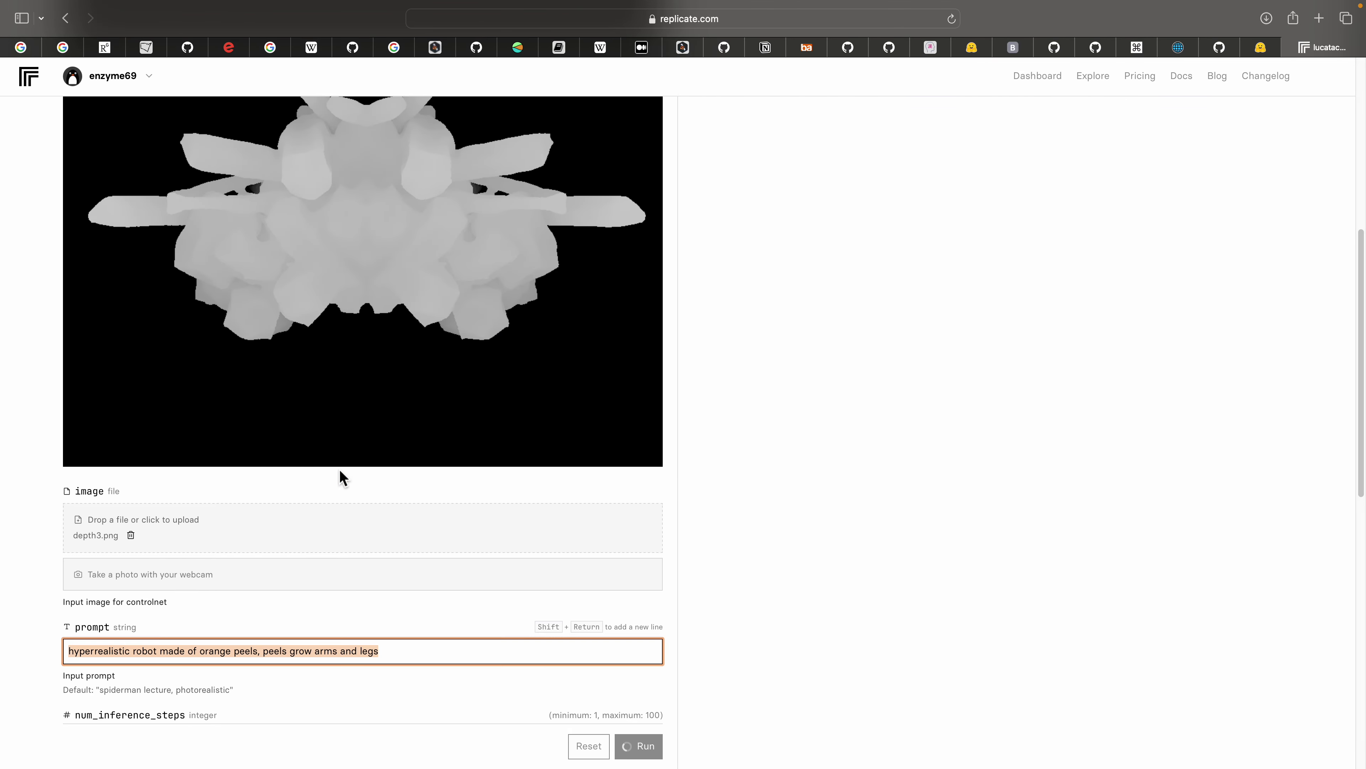
scroll(732, 492, up, 5)
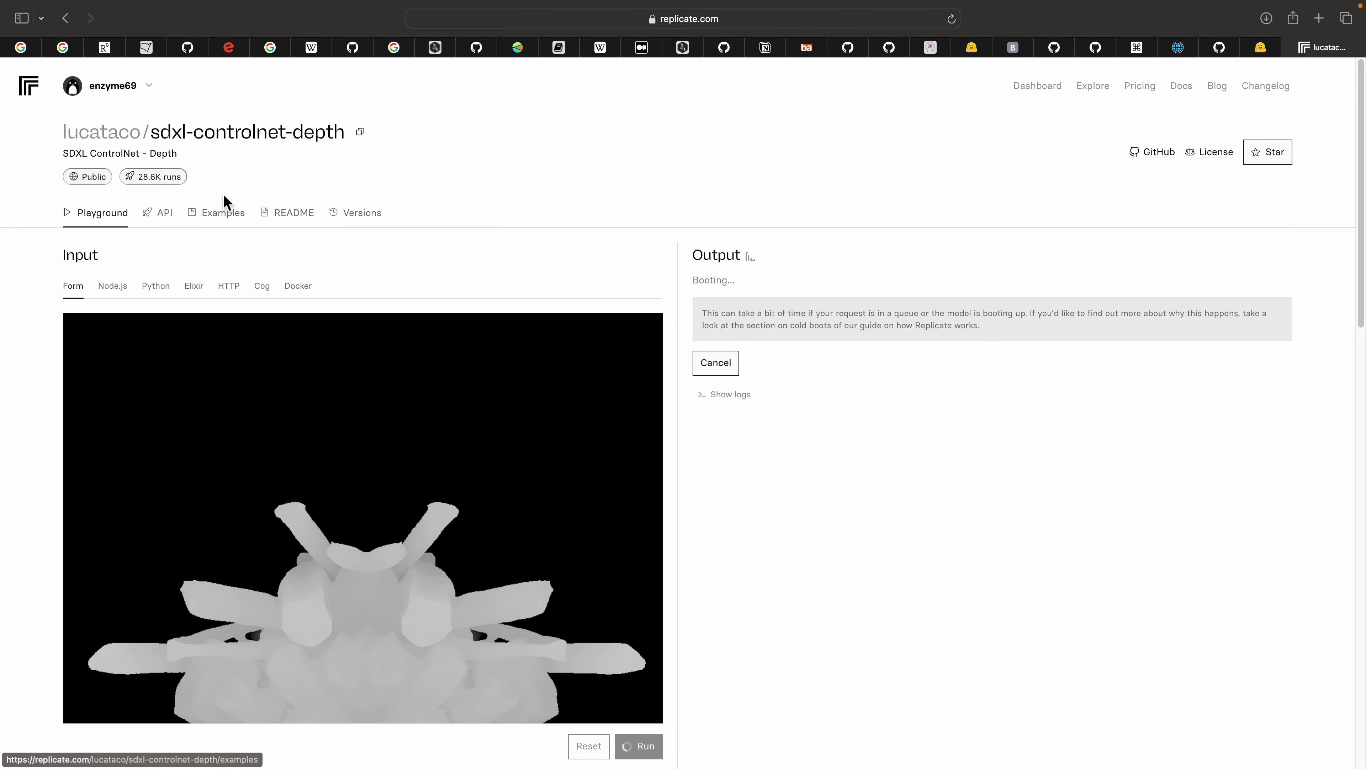
scroll(748, 264, down, 3)
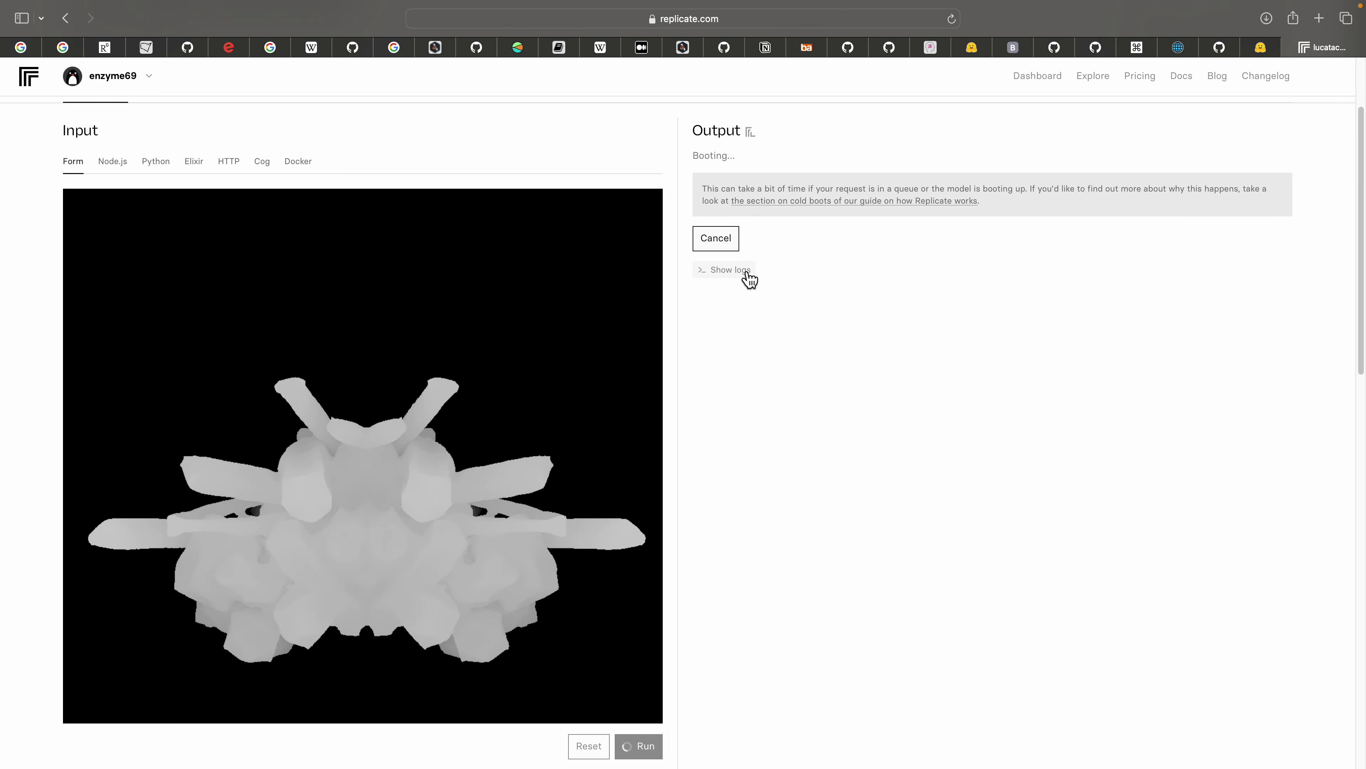
key(ctrl+Right)
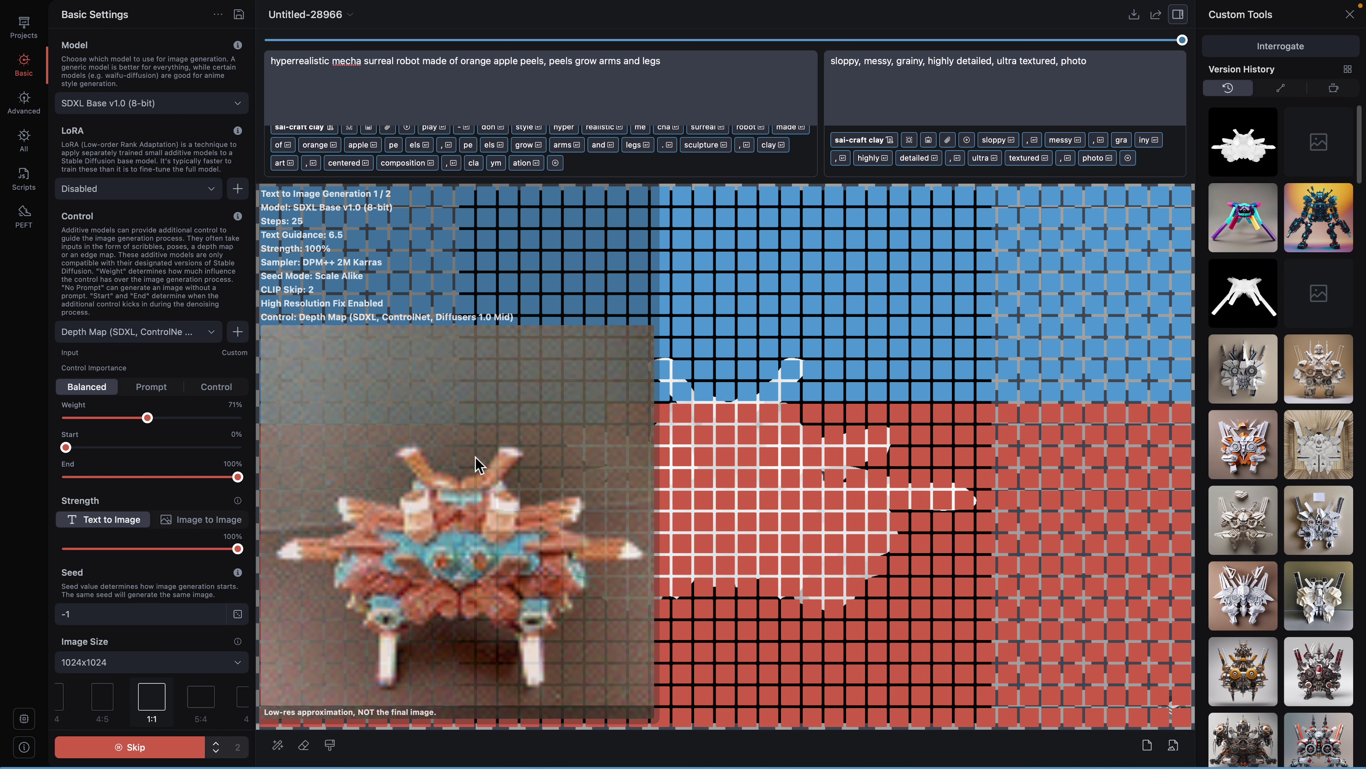
key(ctrl+Left)
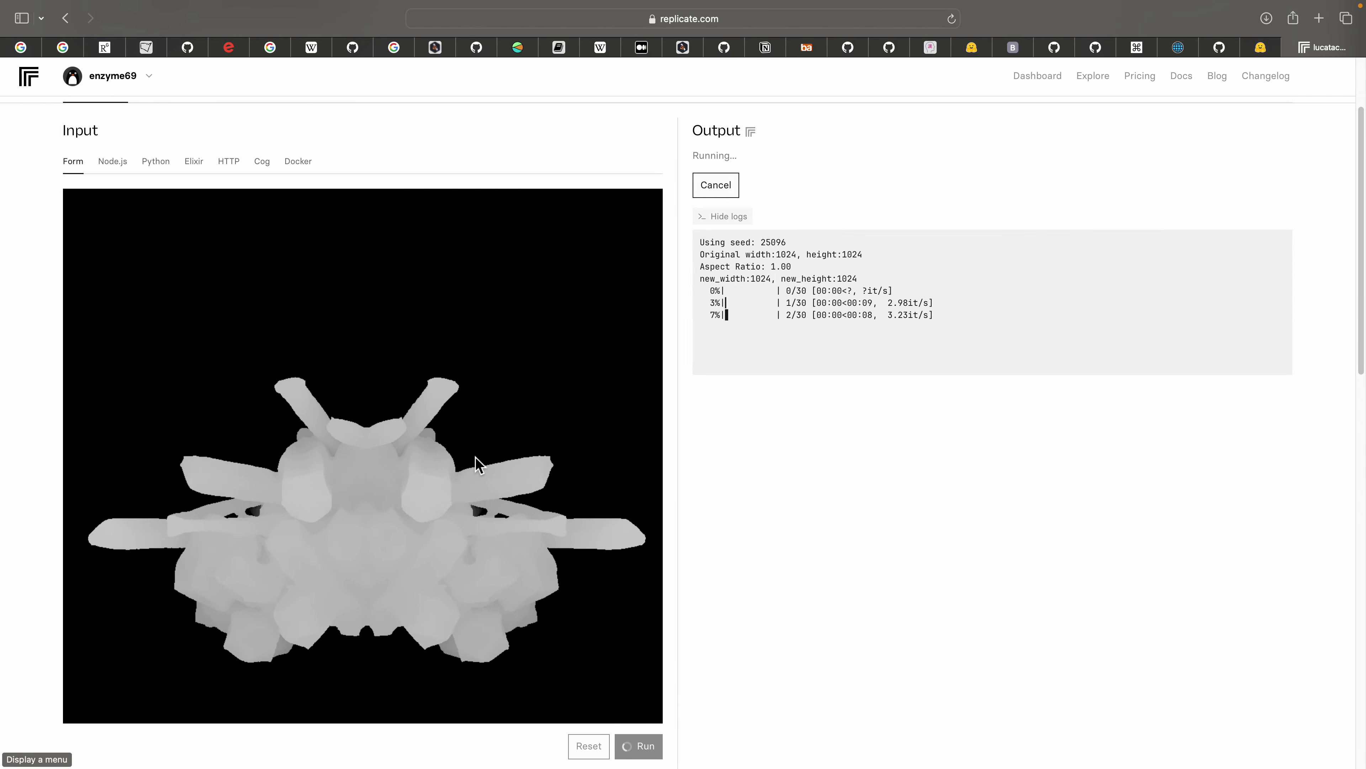
Switch to Blender, move the render window aside and close it to uncover the viewport
key(ctrl+Left)
drag(351, 14, 1150, 98)
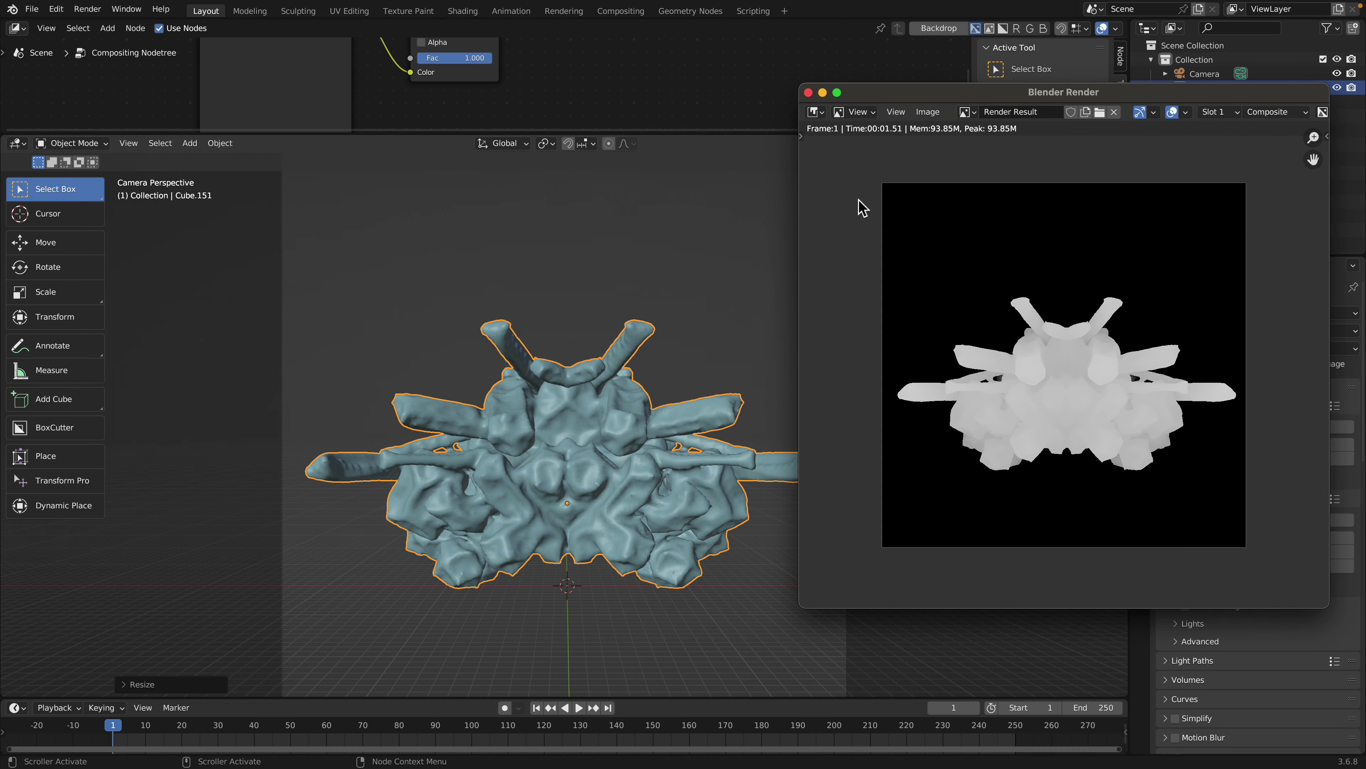
drag(807, 86, 840, 98)
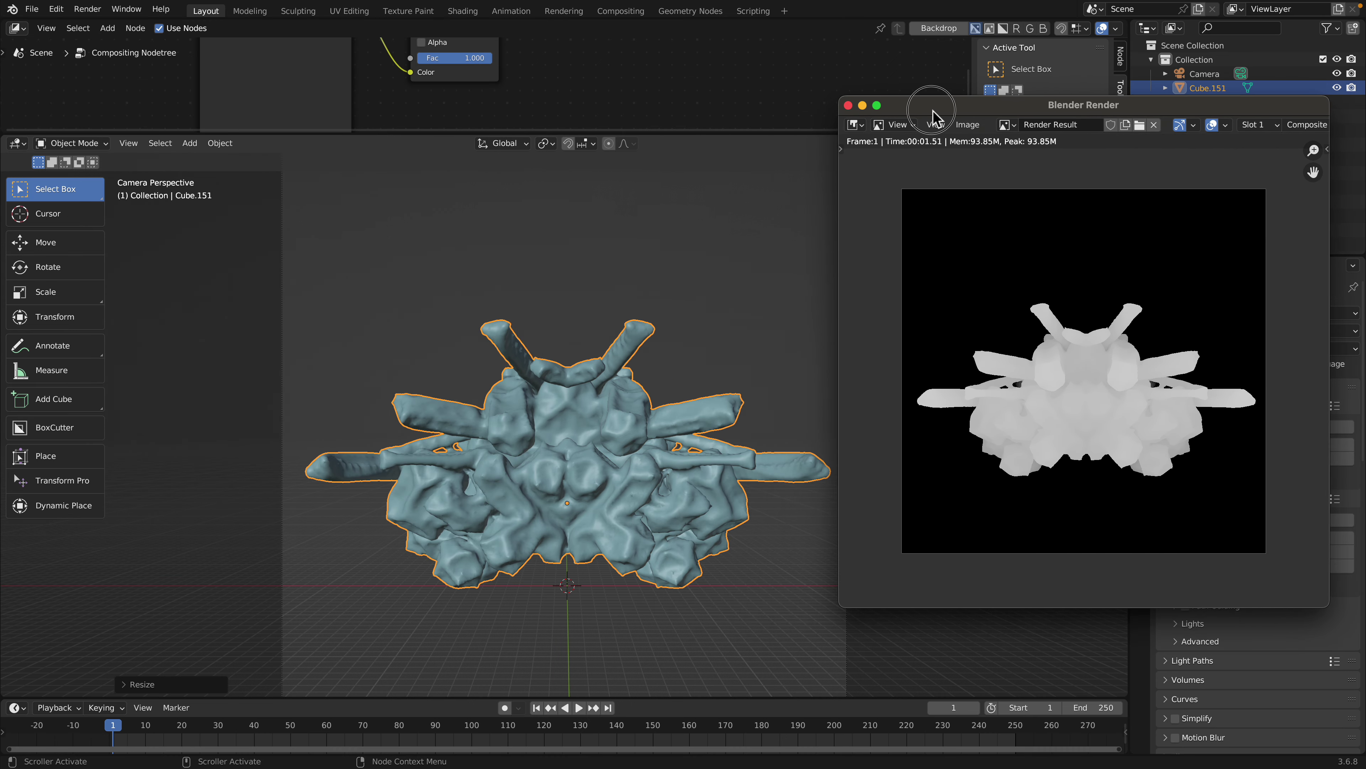
click(694, 340)
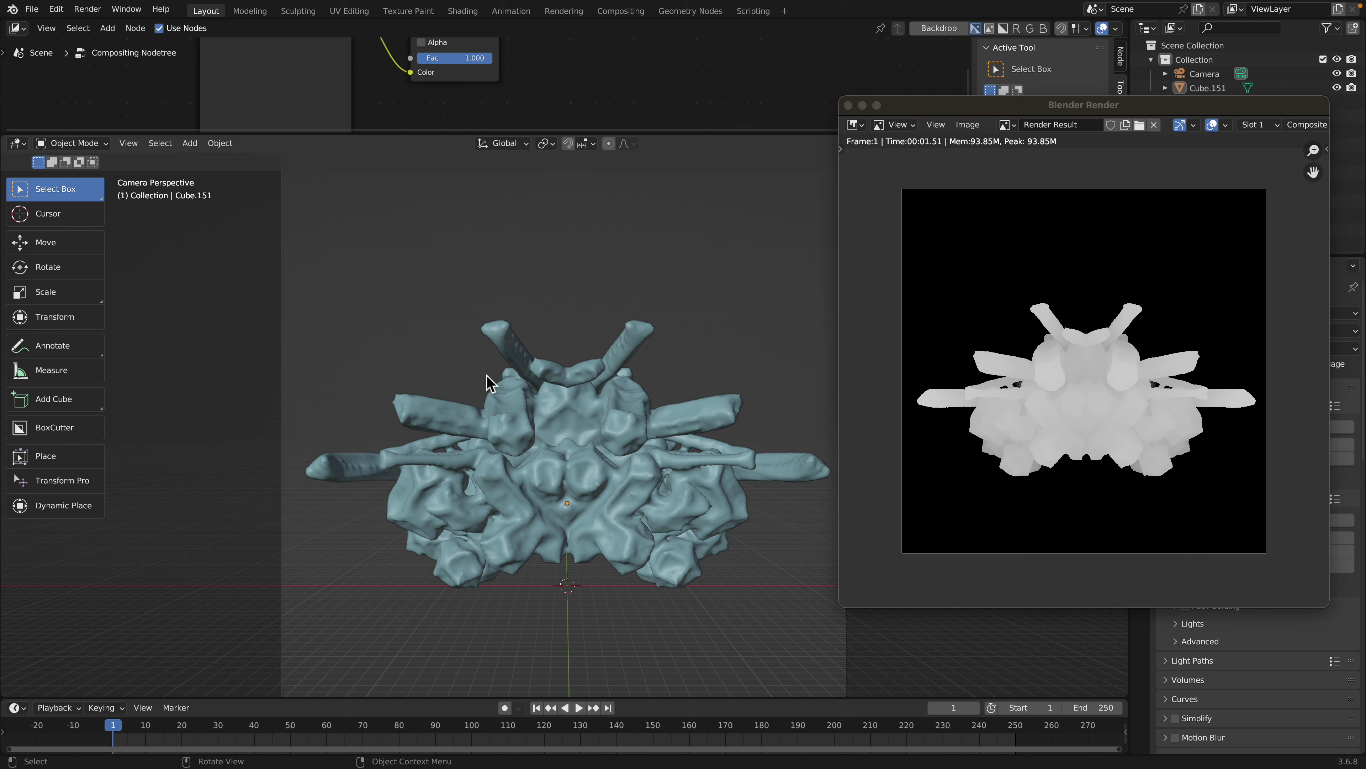
click(848, 105)
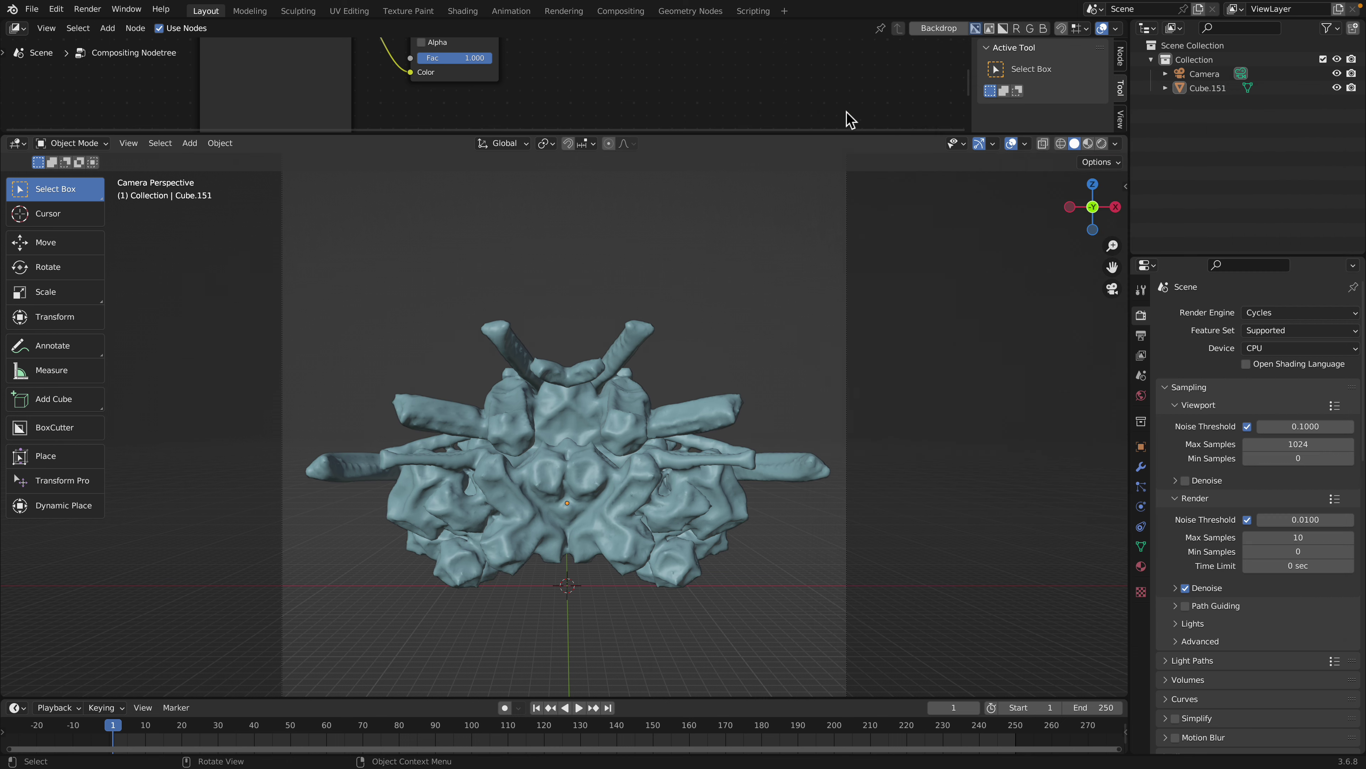
Turn the viewport gizmos and overlays off to look at the bare model, and turn them back on
click(528, 363)
click(571, 290)
click(979, 143)
click(1011, 143)
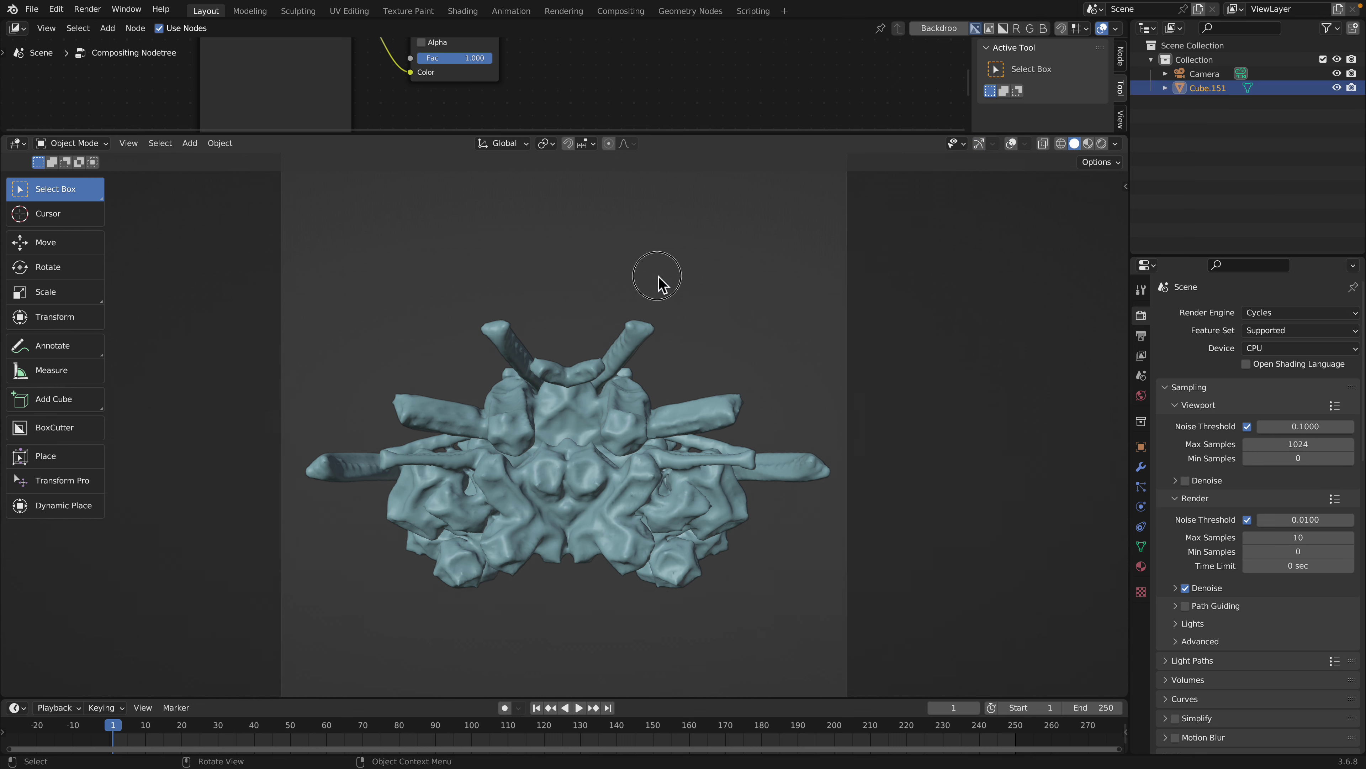
click(979, 143)
click(1011, 143)
Add a blank Grease Pencil object to the scene and put it in Draw Mode
key(shift+a)
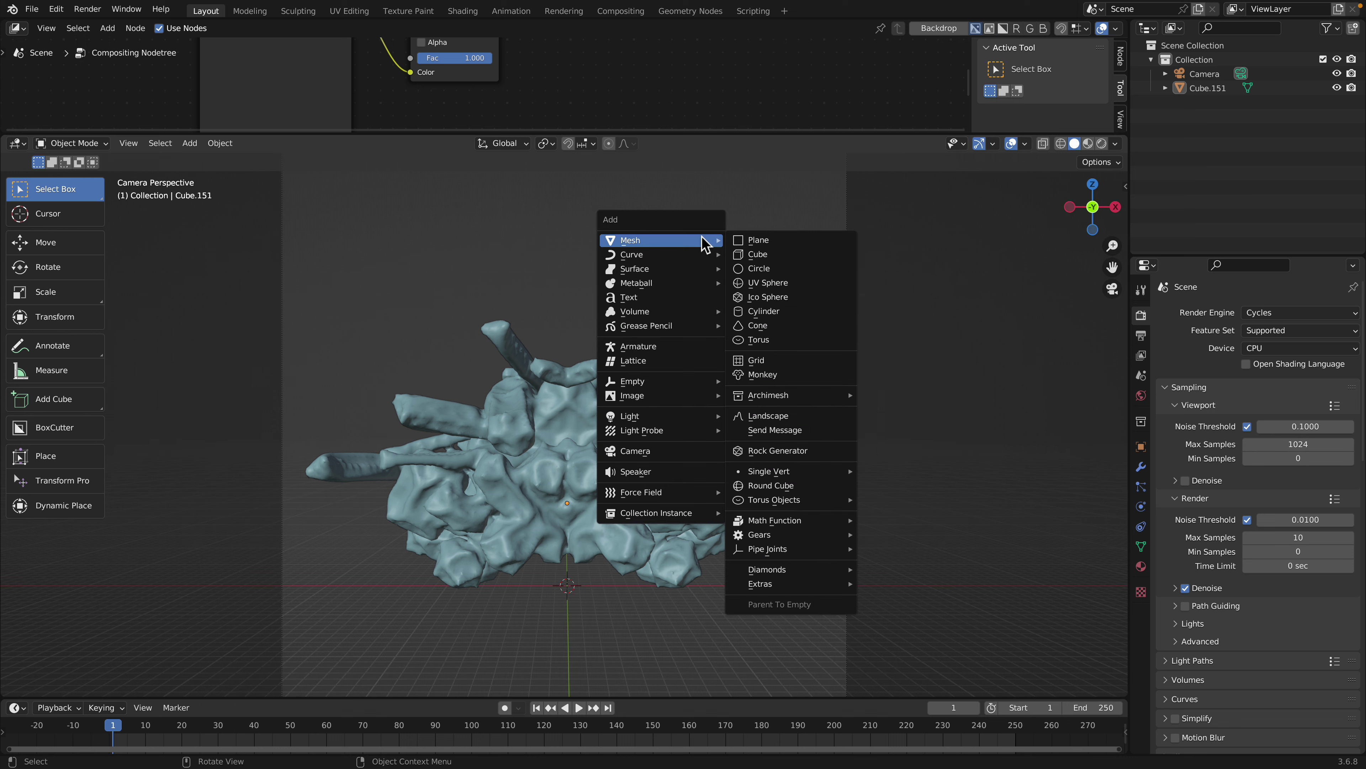
mouse_move(699, 326)
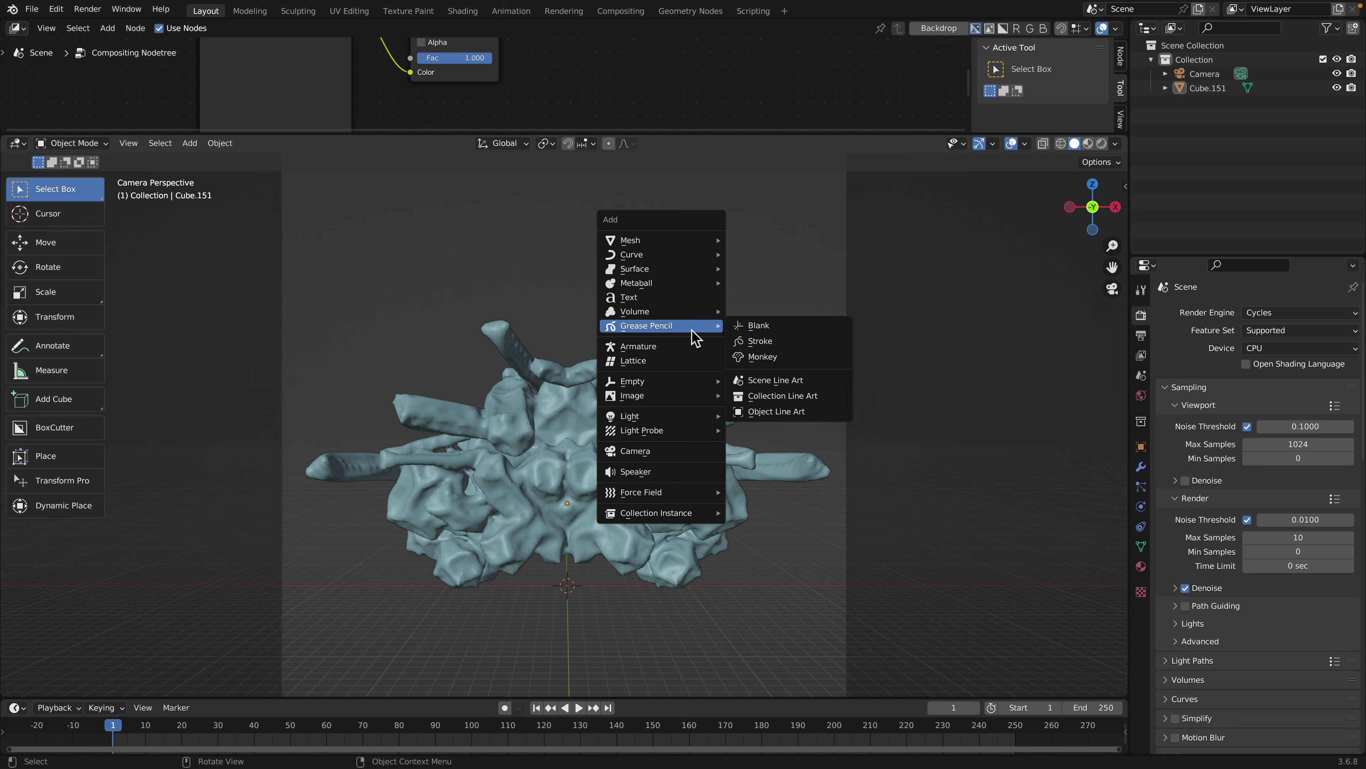
click(754, 327)
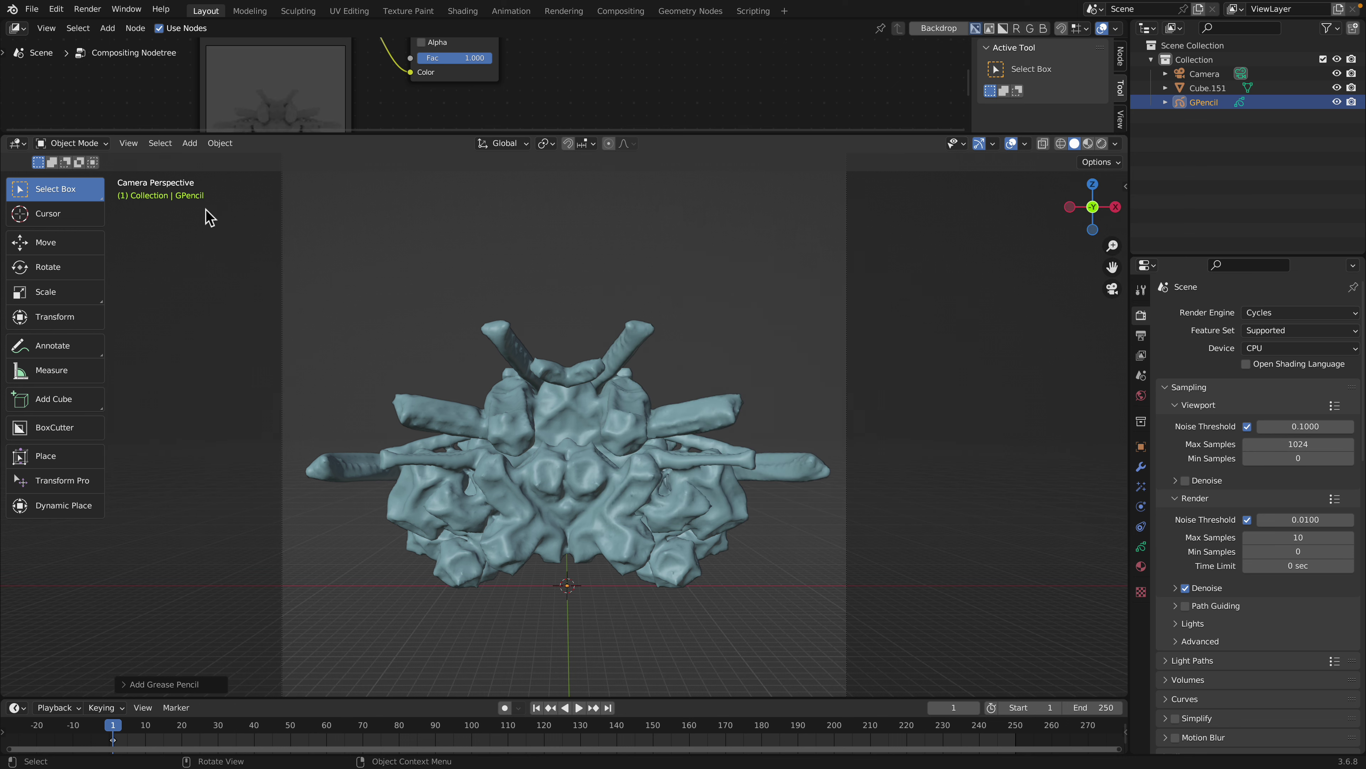
click(91, 145)
click(91, 207)
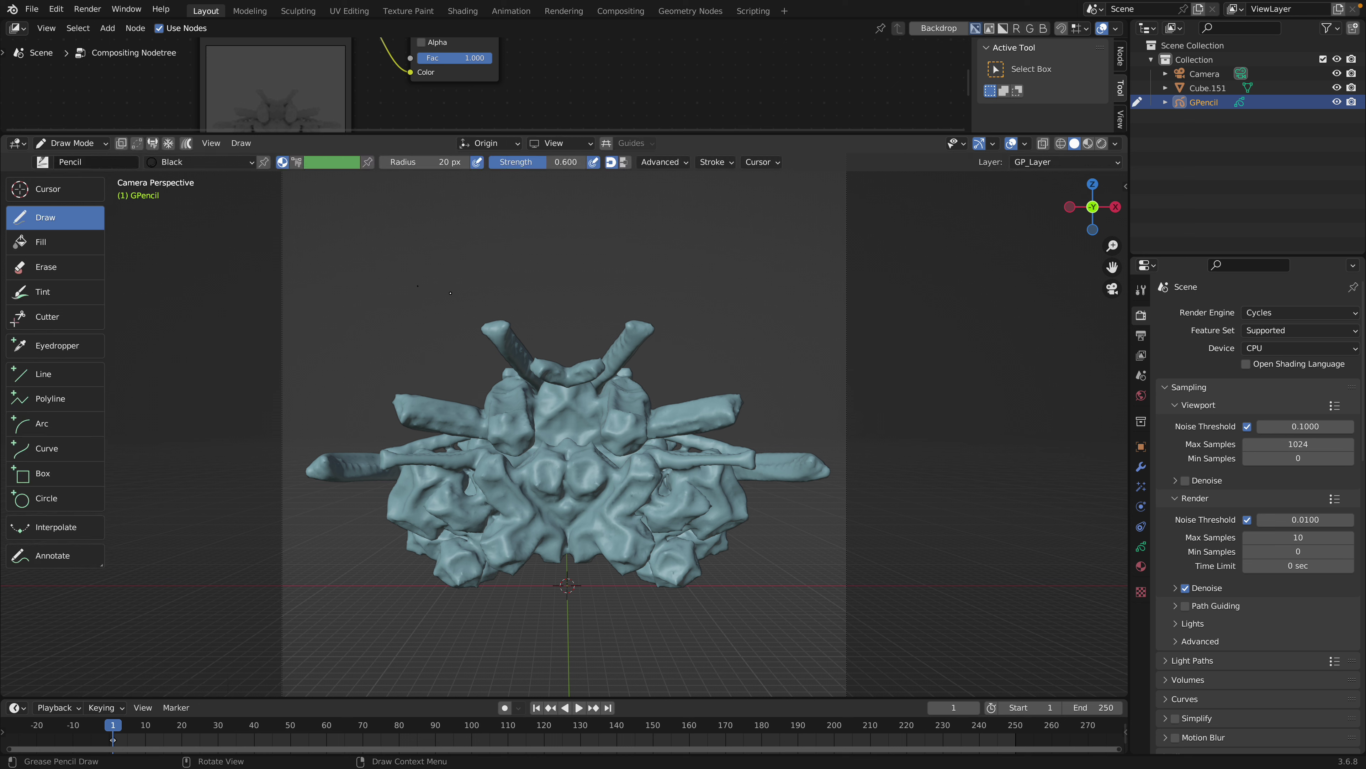
Set the Grease Pencil stroke placement to Surface with an offset of 0
right_click(449, 292)
drag(429, 289, 506, 305)
click(503, 144)
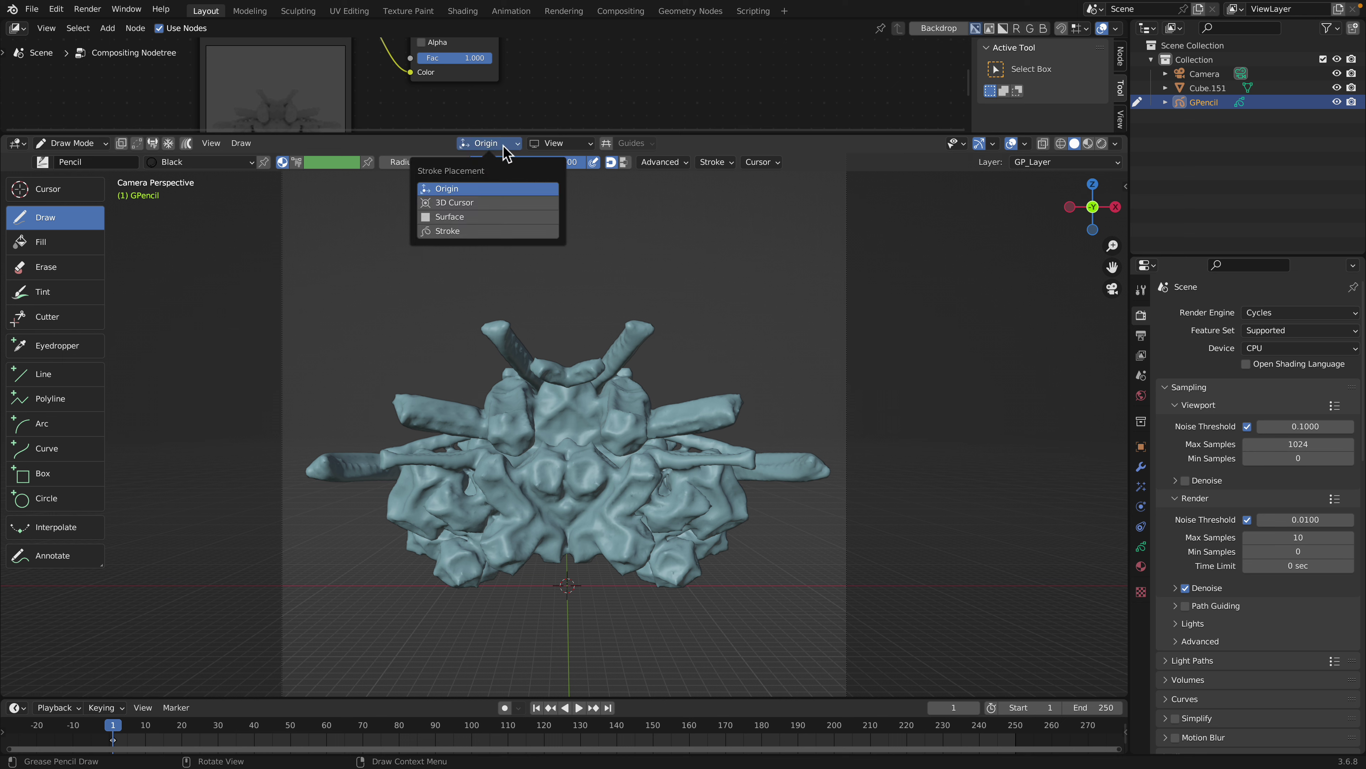
click(468, 217)
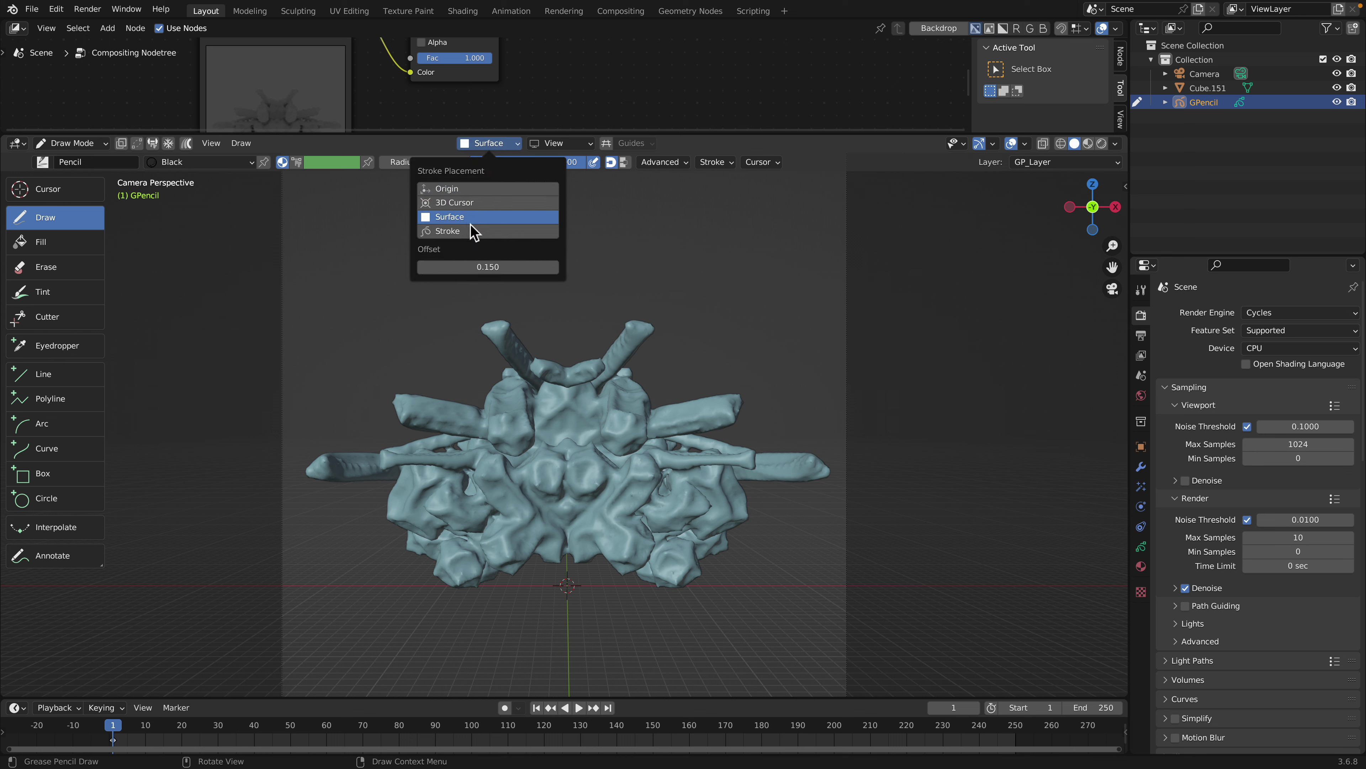
click(491, 268)
text(0)
key(Return)
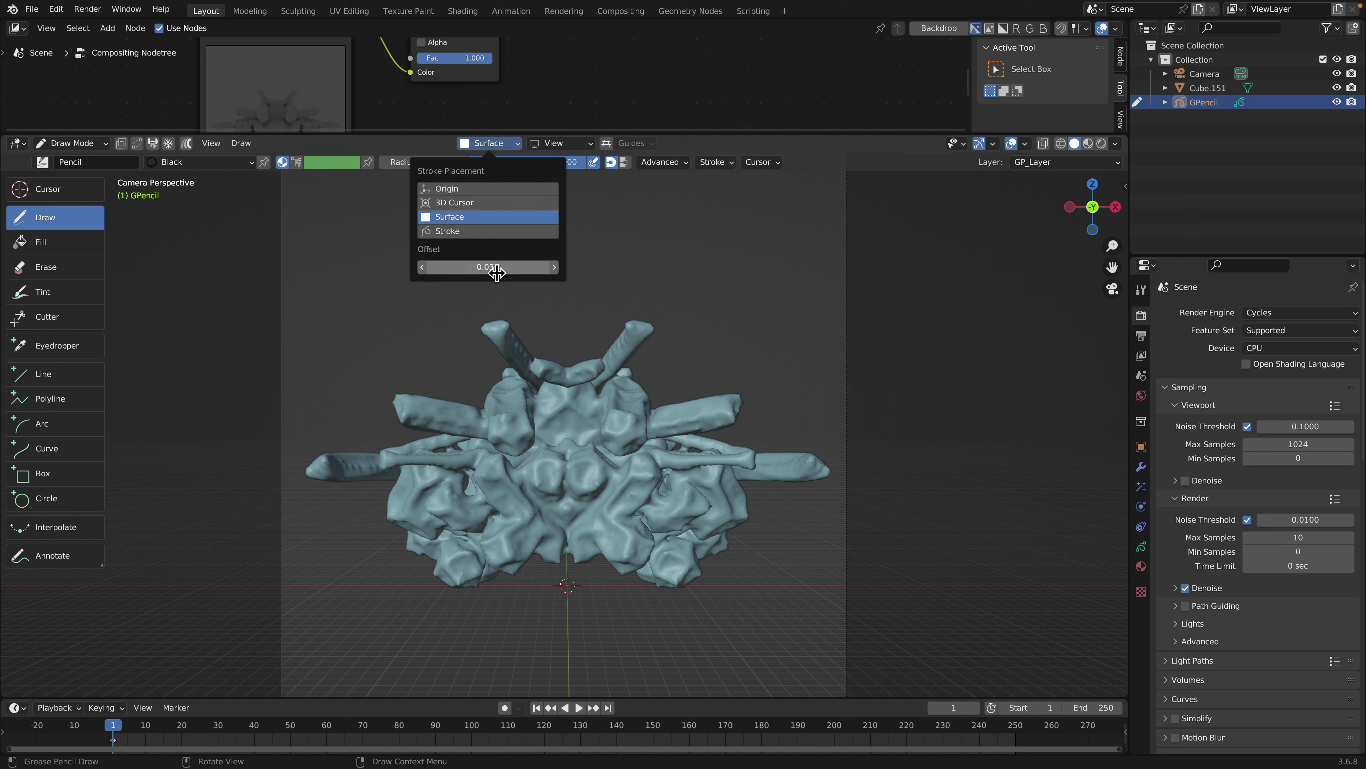
With brush radius 139 px and strength 1, outline the horn, eye, round side pod and upper arm on the model's right half
mouse_move(573, 368)
mouse_down()
mouse_move(601, 360)
mouse_move(594, 386)
mouse_up()
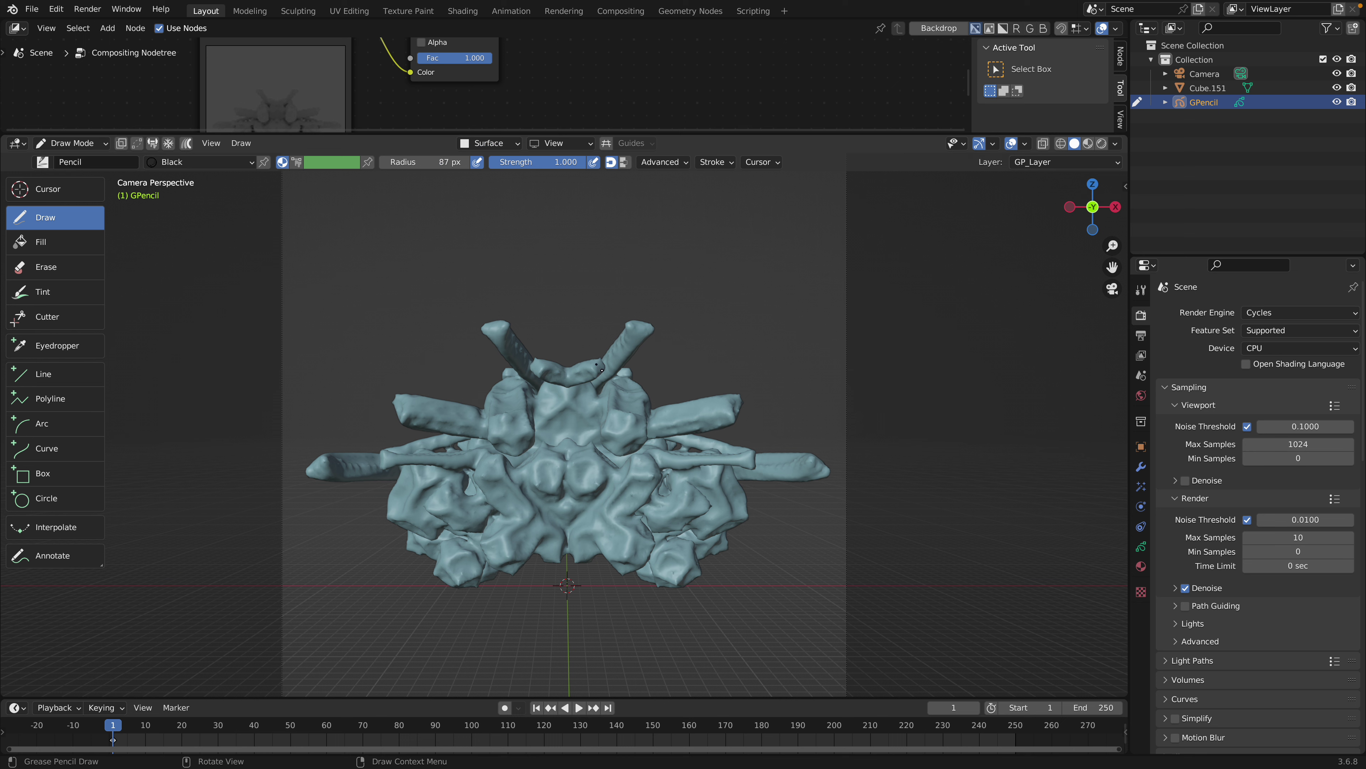
right_click(598, 366)
mouse_move(598, 367)
mouse_down()
mouse_move(616, 367)
mouse_move(600, 362)
mouse_move(593, 388)
mouse_move(624, 324)
mouse_move(656, 323)
mouse_move(642, 373)
mouse_move(626, 376)
mouse_move(651, 402)
mouse_move(730, 417)
mouse_move(613, 447)
mouse_move(604, 428)
mouse_move(630, 413)
mouse_move(608, 417)
mouse_move(593, 398)
mouse_up()
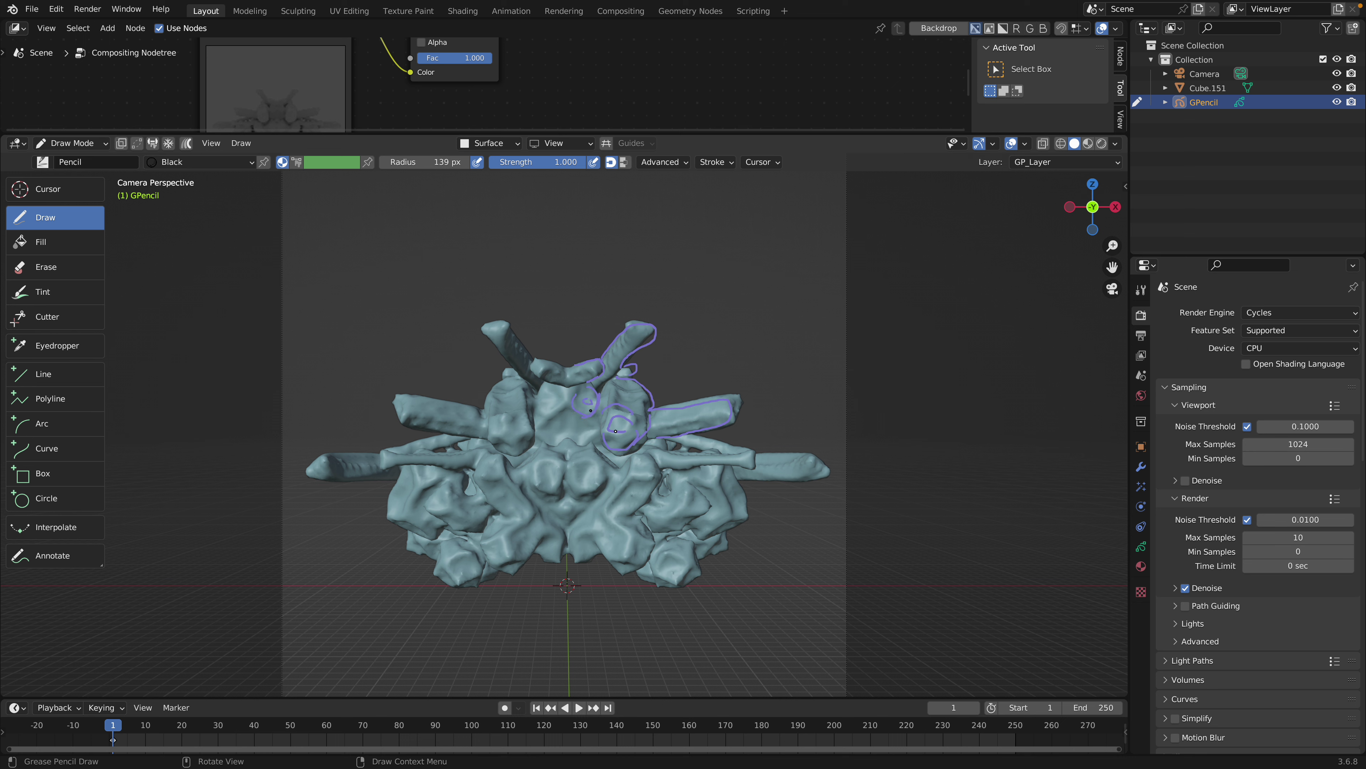
Show the viewport in Material Preview and outline the middle arm and its shoulder joint on the same half
click(1141, 566)
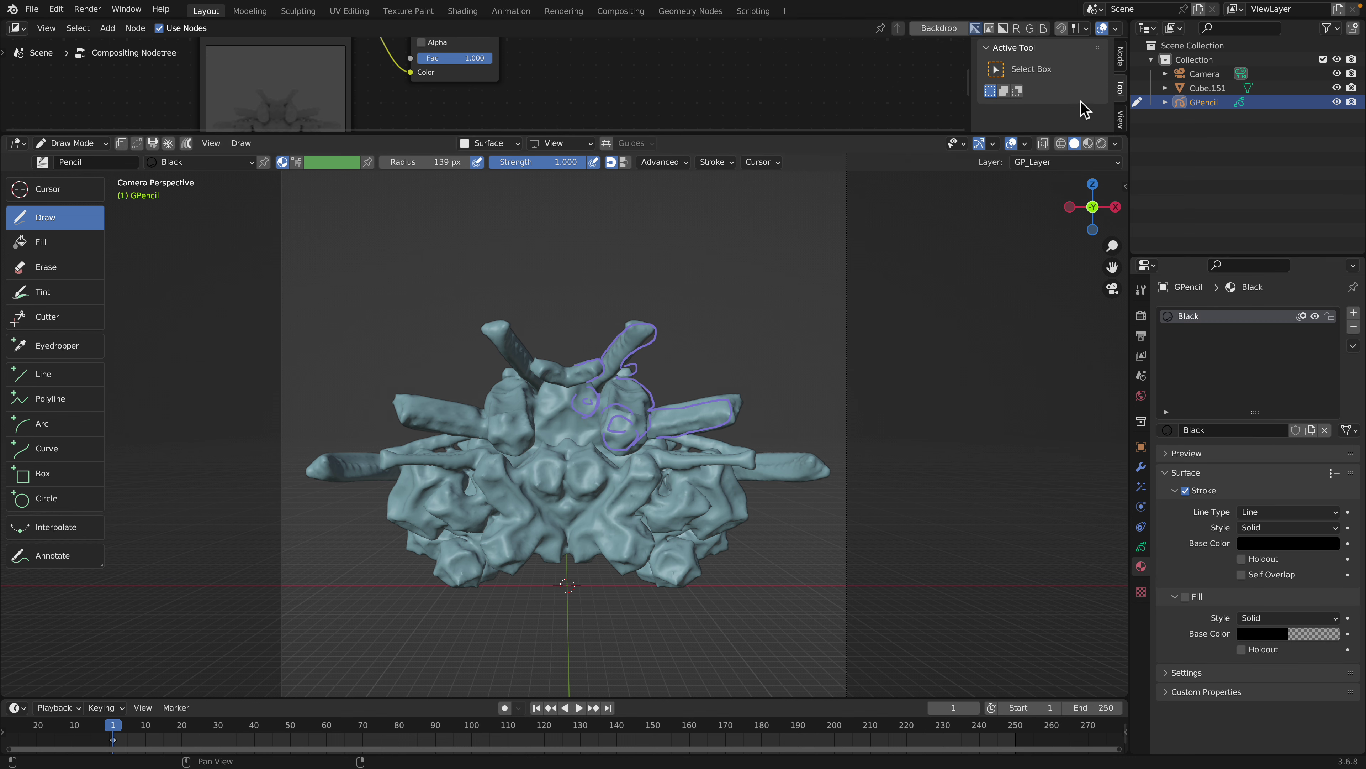
click(1088, 143)
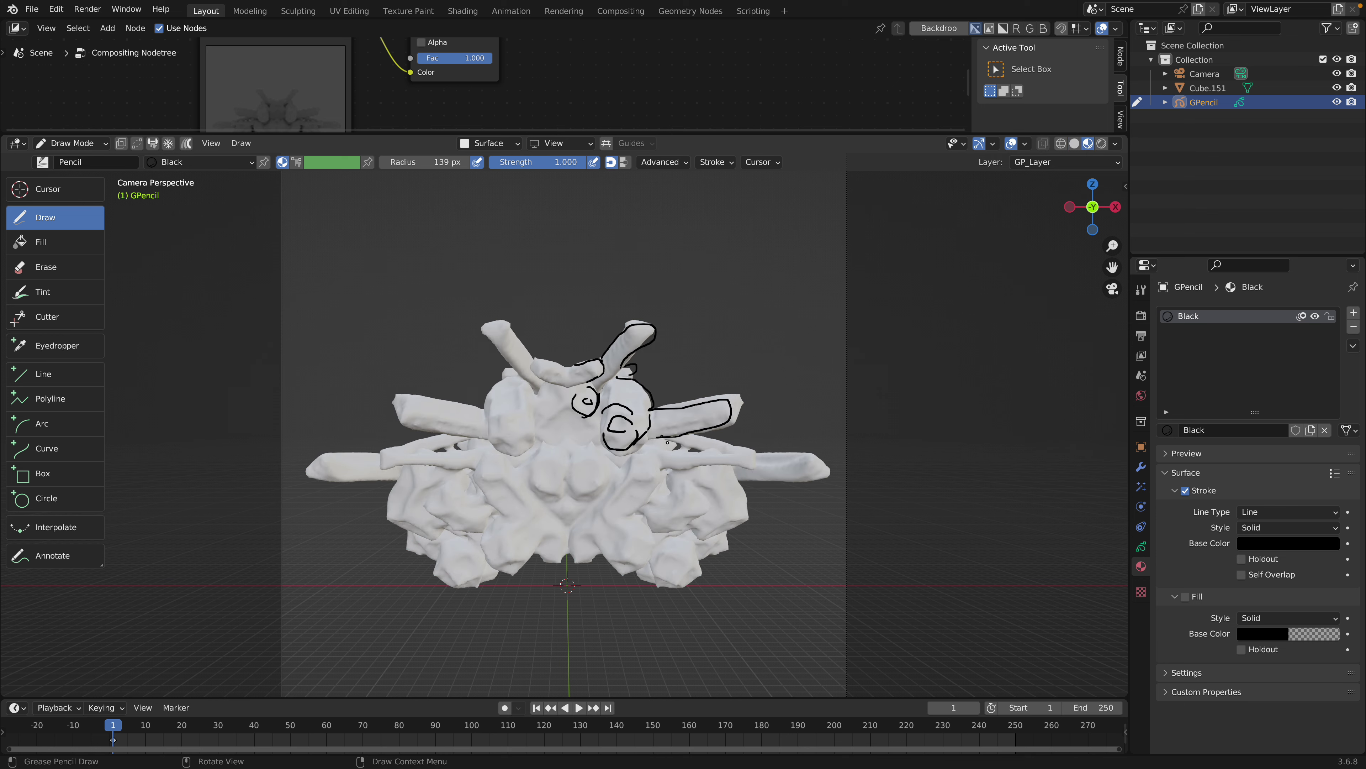
mouse_move(667, 442)
mouse_down()
mouse_move(745, 456)
mouse_move(697, 431)
mouse_move(662, 437)
mouse_move(646, 481)
mouse_move(652, 457)
mouse_move(655, 474)
mouse_move(611, 498)
mouse_move(630, 515)
mouse_up()
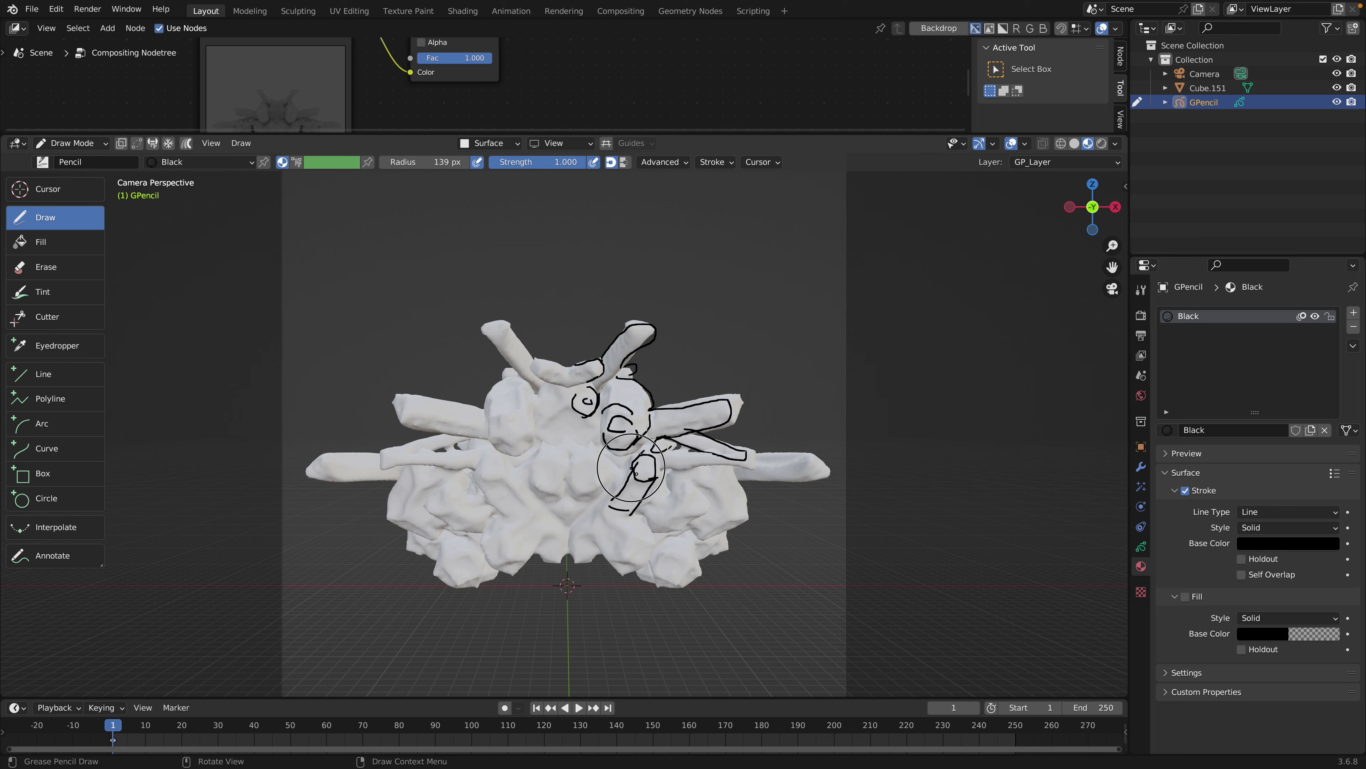
drag(632, 468, 610, 501)
drag(614, 507, 622, 509)
drag(639, 457, 657, 478)
Draw black contour strokes for the chest circle, the bulky side plates and the lower leg with its round foot joint
mouse_move(573, 458)
mouse_down()
mouse_move(579, 493)
mouse_move(607, 469)
mouse_move(579, 487)
mouse_move(597, 482)
mouse_move(626, 527)
mouse_move(627, 556)
mouse_move(605, 557)
mouse_move(661, 546)
mouse_move(646, 530)
mouse_move(711, 503)
mouse_move(699, 483)
mouse_move(651, 508)
mouse_move(719, 467)
mouse_move(715, 485)
mouse_move(748, 519)
mouse_up()
mouse_move(737, 469)
mouse_down()
mouse_move(746, 527)
mouse_move(713, 541)
mouse_up()
drag(691, 535, 696, 558)
drag(663, 548, 689, 558)
mouse_move(665, 552)
mouse_down()
mouse_move(658, 567)
mouse_move(676, 573)
mouse_up()
drag(688, 562, 676, 571)
drag(676, 571, 639, 551)
mouse_move(639, 552)
mouse_down()
mouse_move(632, 533)
mouse_move(571, 516)
mouse_up()
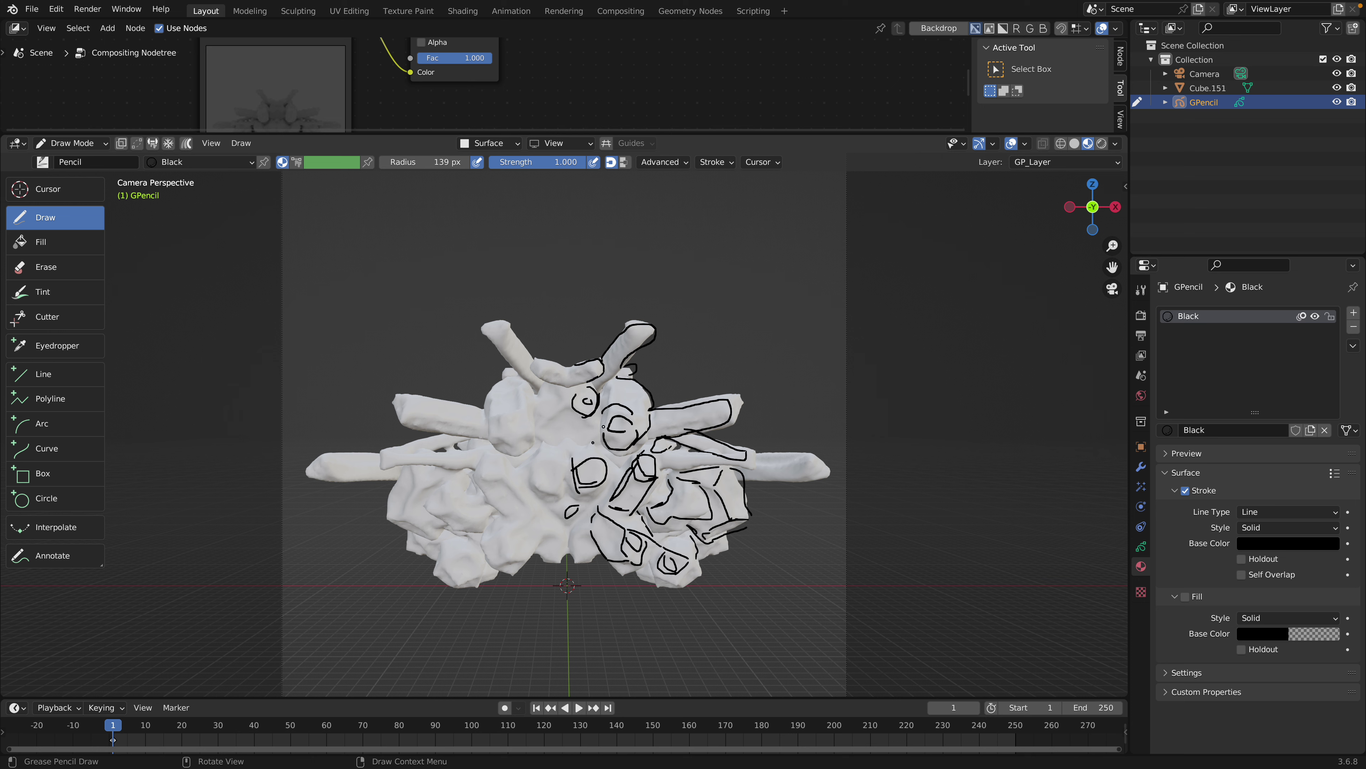
Add a Mirror modifier across the X axis to the Grease Pencil object
click(1142, 466)
click(1200, 312)
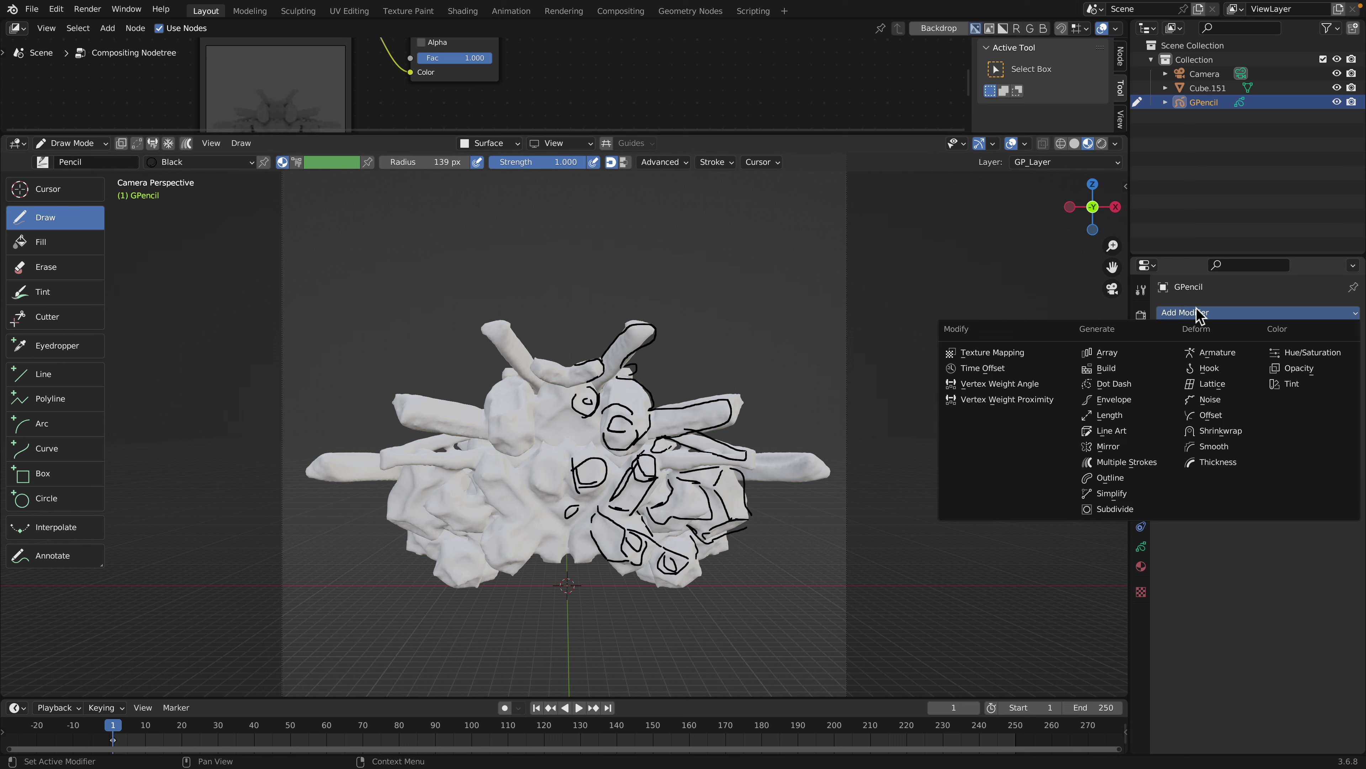
click(1108, 445)
Draw the nose and mouth lines of the central face and add inner strokes to the eye
scroll(600, 446, up, 3)
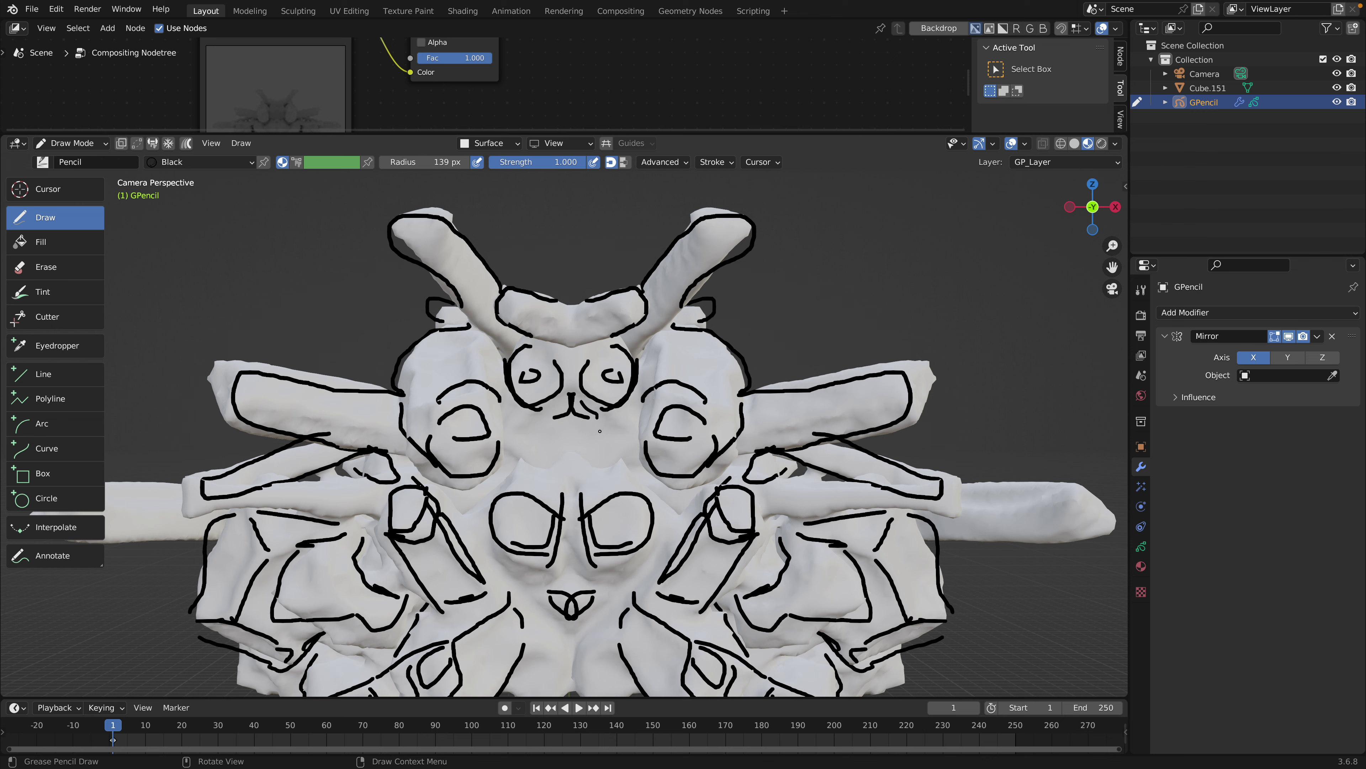
drag(600, 415, 608, 446)
scroll(607, 431, up, 1)
scroll(606, 440, up, 1)
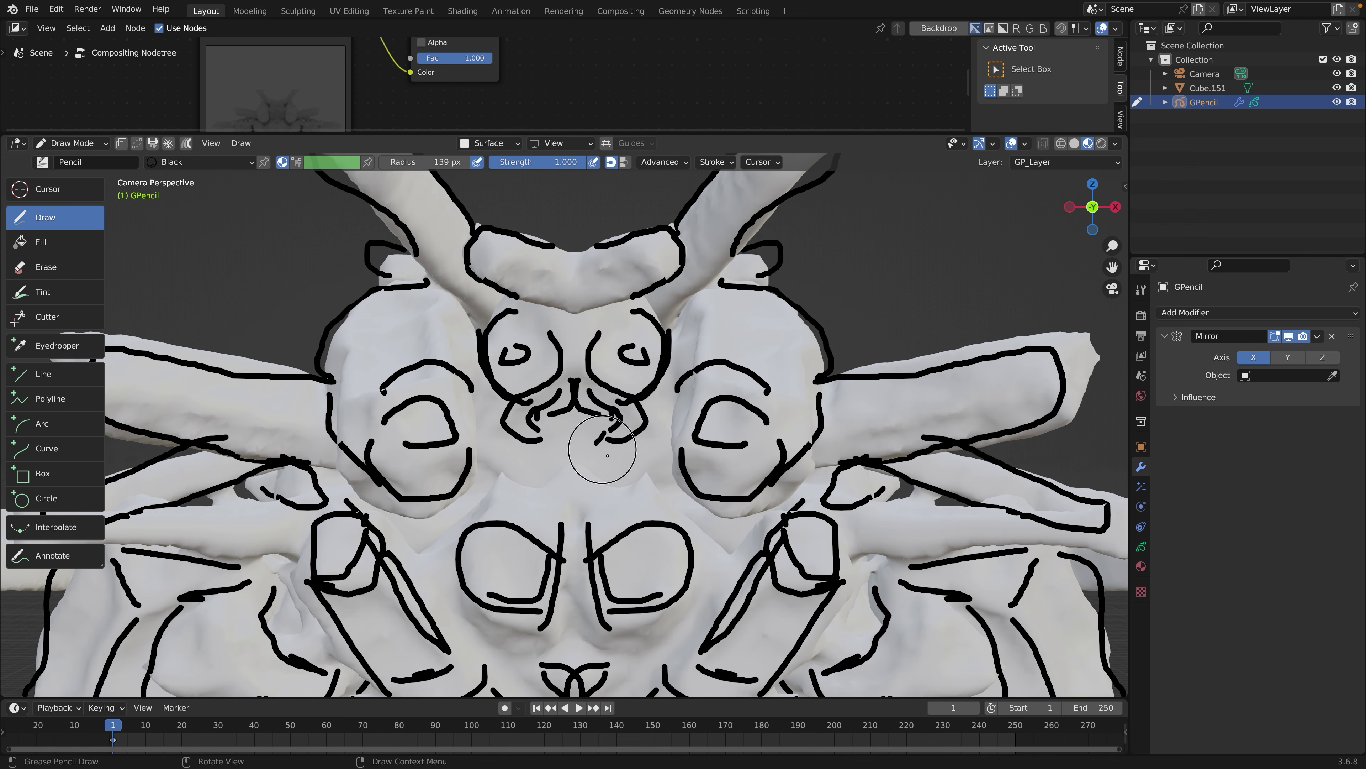
drag(604, 434, 572, 451)
drag(594, 448, 571, 459)
mouse_move(584, 342)
mouse_down()
mouse_move(640, 311)
mouse_move(610, 356)
mouse_move(634, 350)
mouse_up()
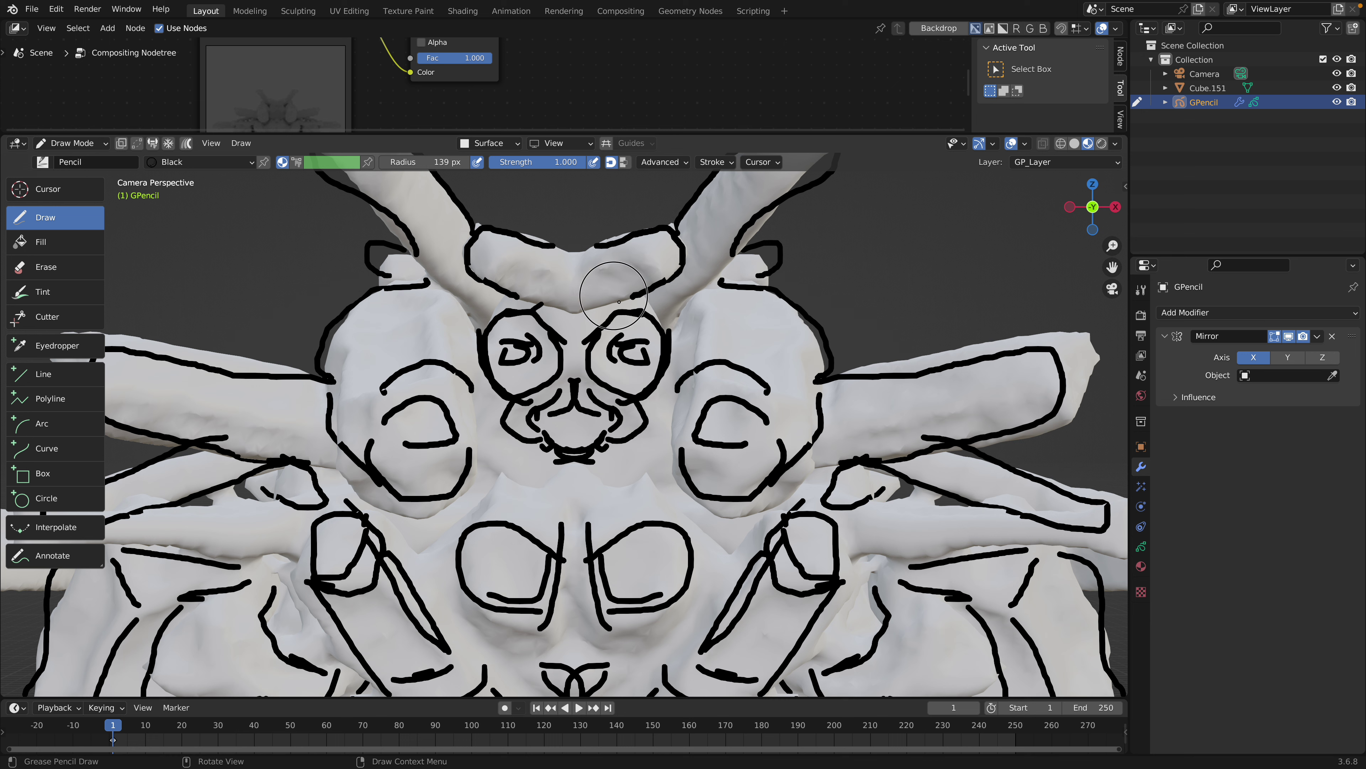
Build up a thick goggle-like band of strokes around the eyes and across the brow
mouse_move(619, 303)
mouse_down()
mouse_move(534, 303)
mouse_move(670, 322)
mouse_move(683, 351)
mouse_up()
mouse_move(682, 348)
mouse_down()
mouse_move(631, 384)
mouse_move(609, 373)
mouse_move(658, 314)
mouse_move(641, 300)
mouse_up()
mouse_move(641, 300)
mouse_down()
mouse_move(641, 373)
mouse_move(595, 361)
mouse_up()
drag(583, 368, 637, 381)
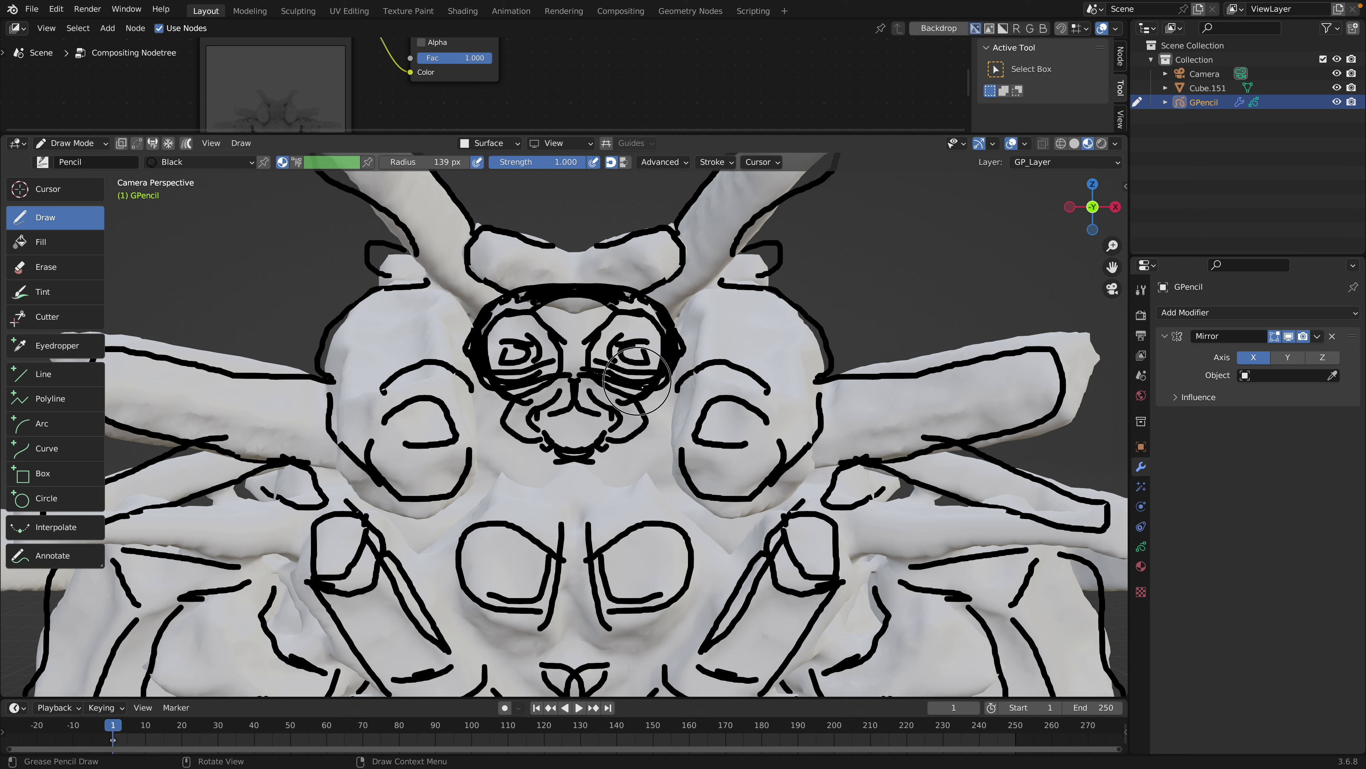
drag(605, 303, 583, 303)
Add detail strokes to the round side pod and inside the upper arm
mouse_move(637, 319)
mouse_down()
mouse_move(652, 354)
mouse_move(583, 367)
mouse_move(621, 339)
mouse_move(648, 355)
mouse_move(674, 426)
mouse_move(645, 463)
mouse_move(686, 471)
mouse_move(618, 419)
mouse_move(640, 409)
mouse_up()
scroll(648, 347, down, 2)
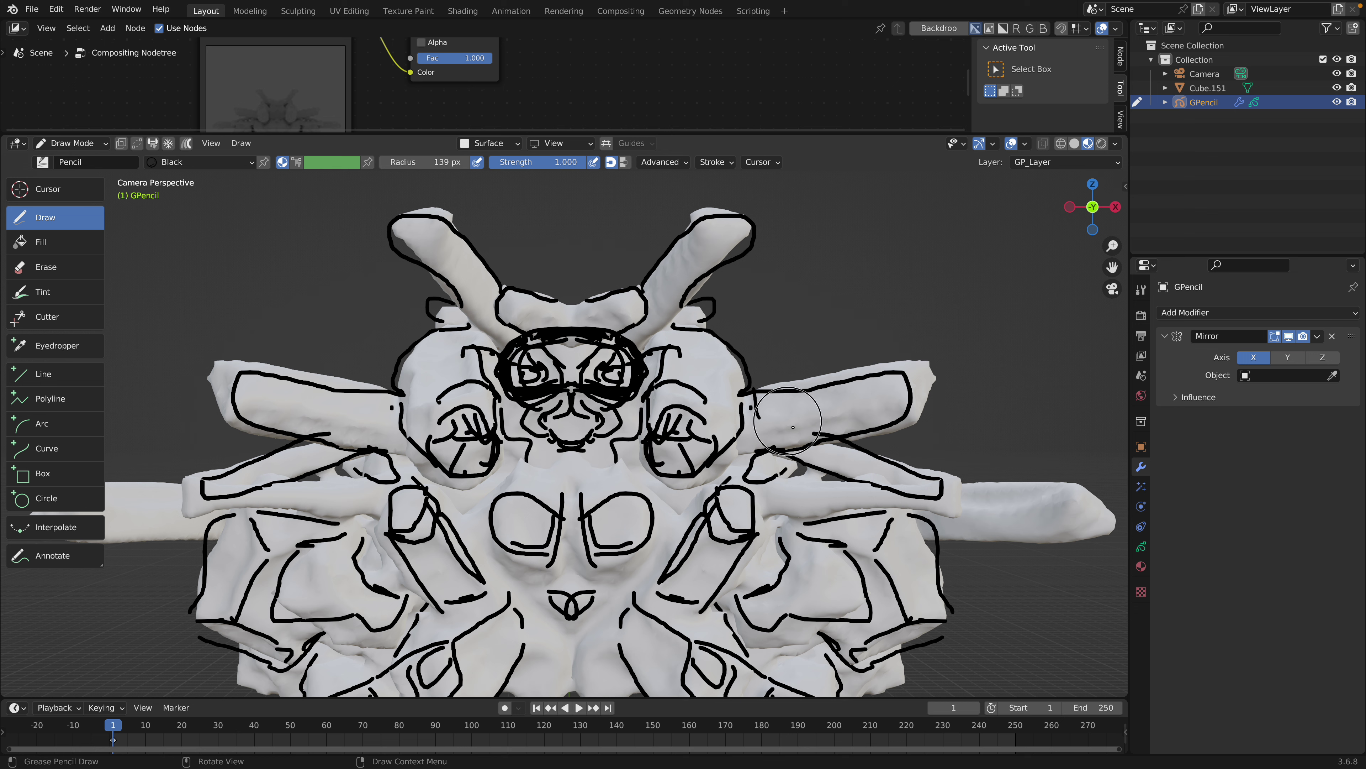
mouse_move(793, 427)
mouse_down()
mouse_move(774, 415)
mouse_move(882, 398)
mouse_move(925, 413)
mouse_move(860, 371)
mouse_up()
Switch to Draw Things and stop the running image generation
scroll(861, 371, down, 3)
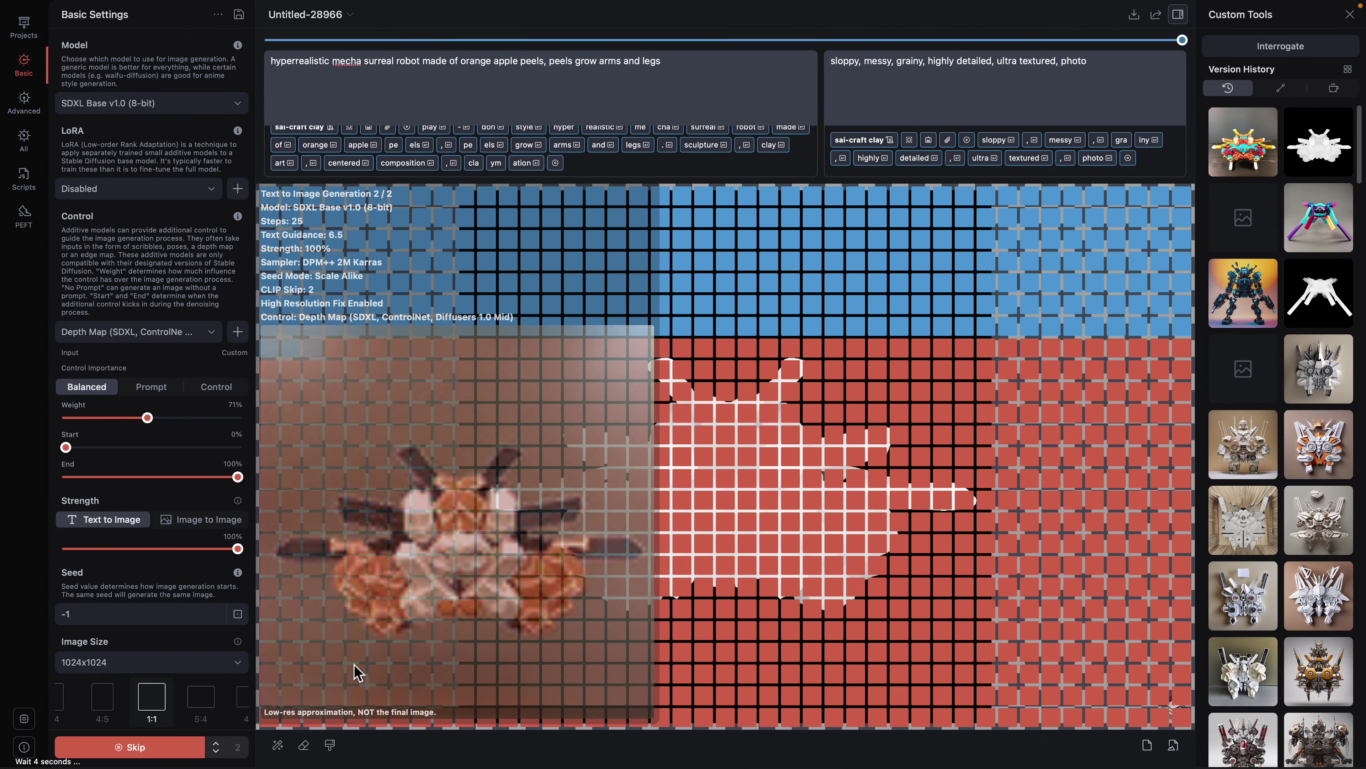
click(152, 744)
click(152, 738)
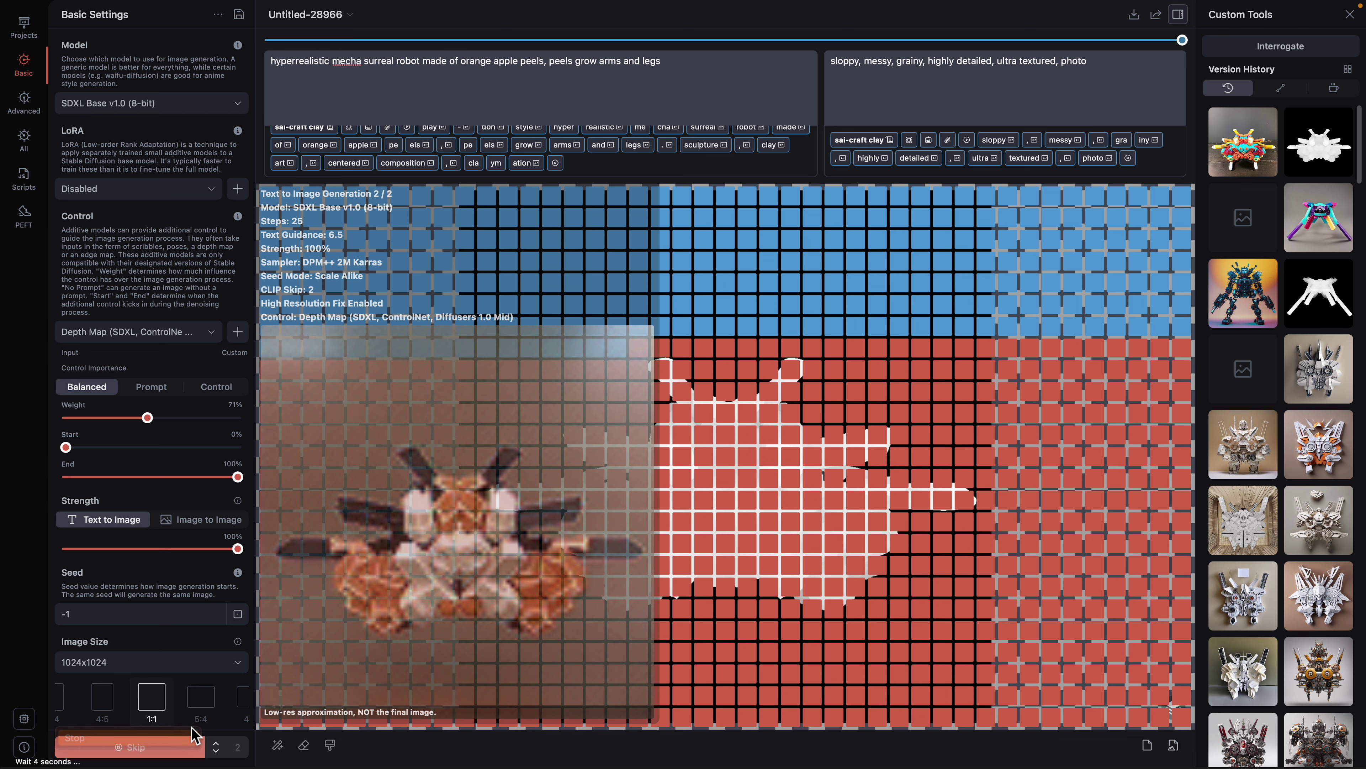
click(195, 735)
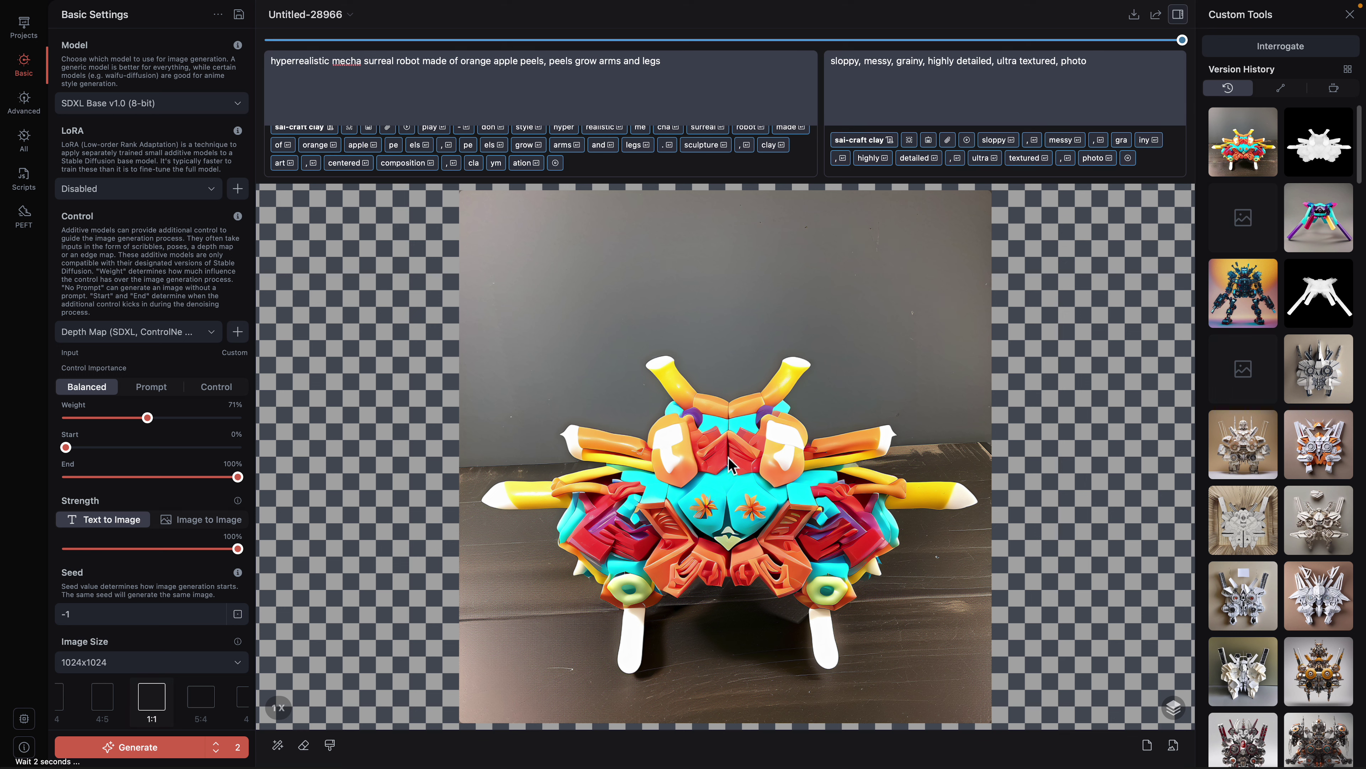
Generate four images with the depth map control weight at 57% and the futuristic-cybernetic robot prompt style
drag(149, 418, 130, 418)
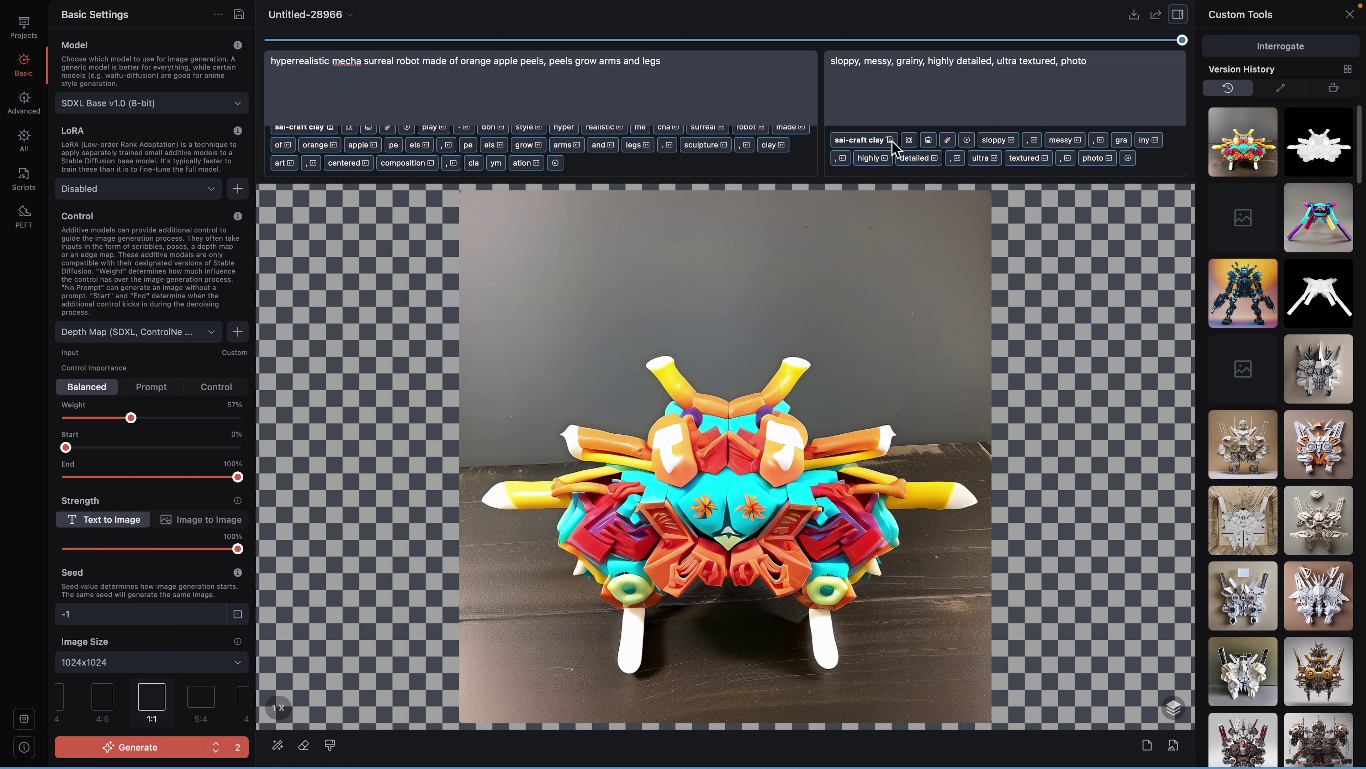
click(867, 141)
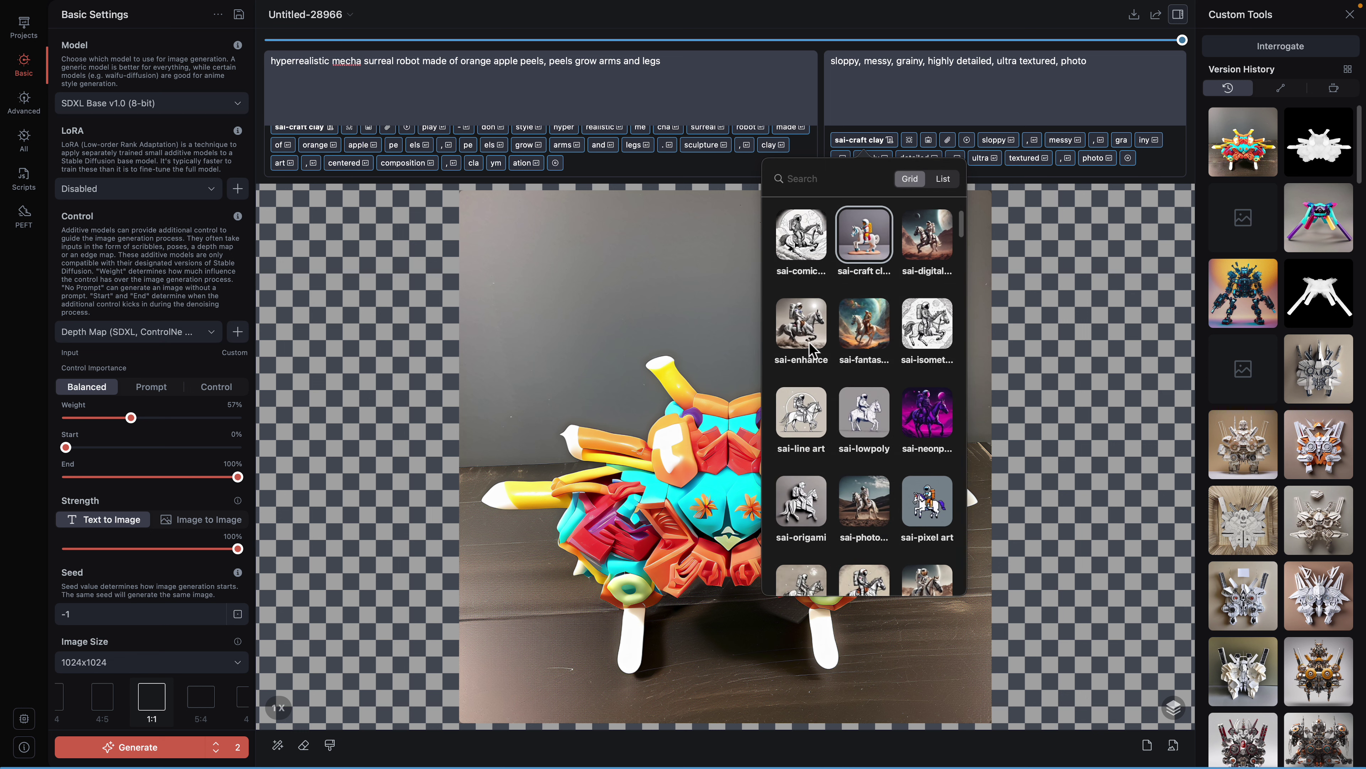
scroll(818, 349, up, 3)
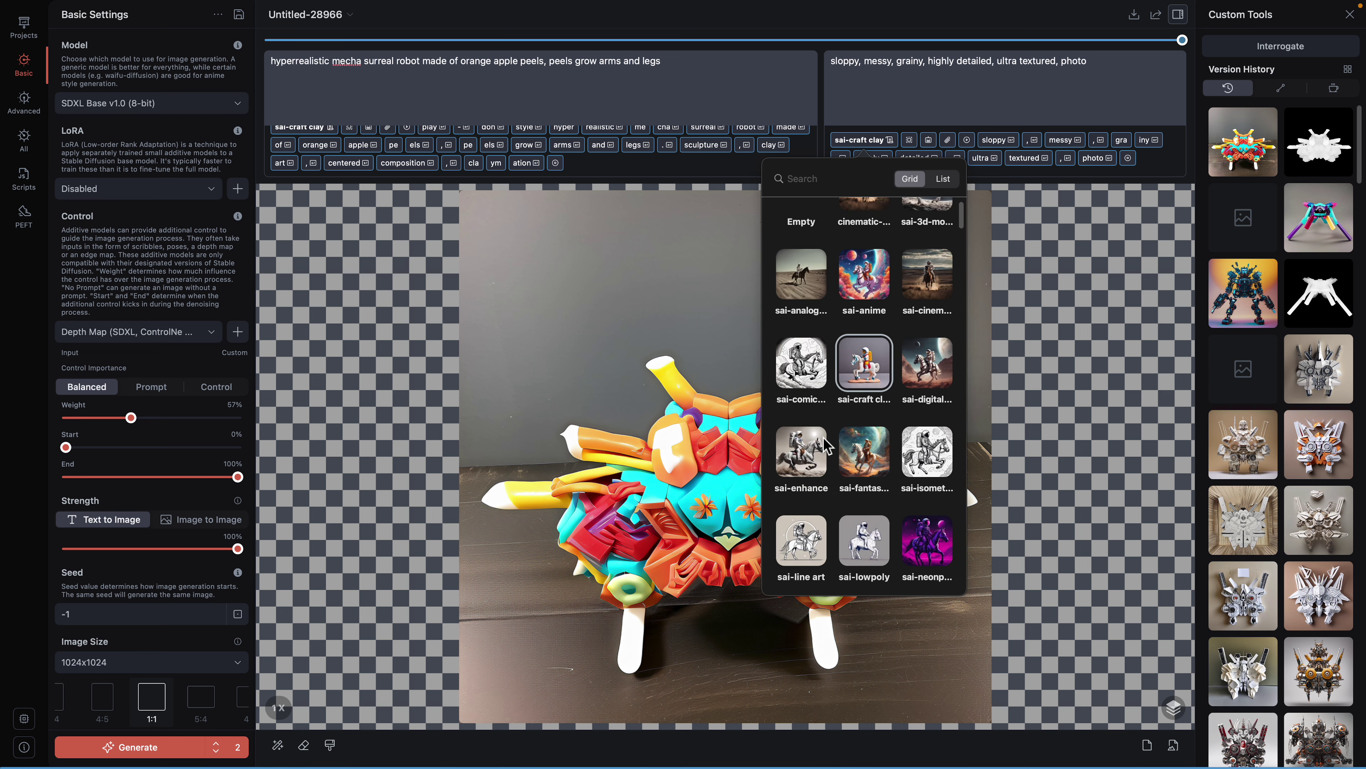
scroll(826, 445, down, 5)
scroll(966, 496, down, 10)
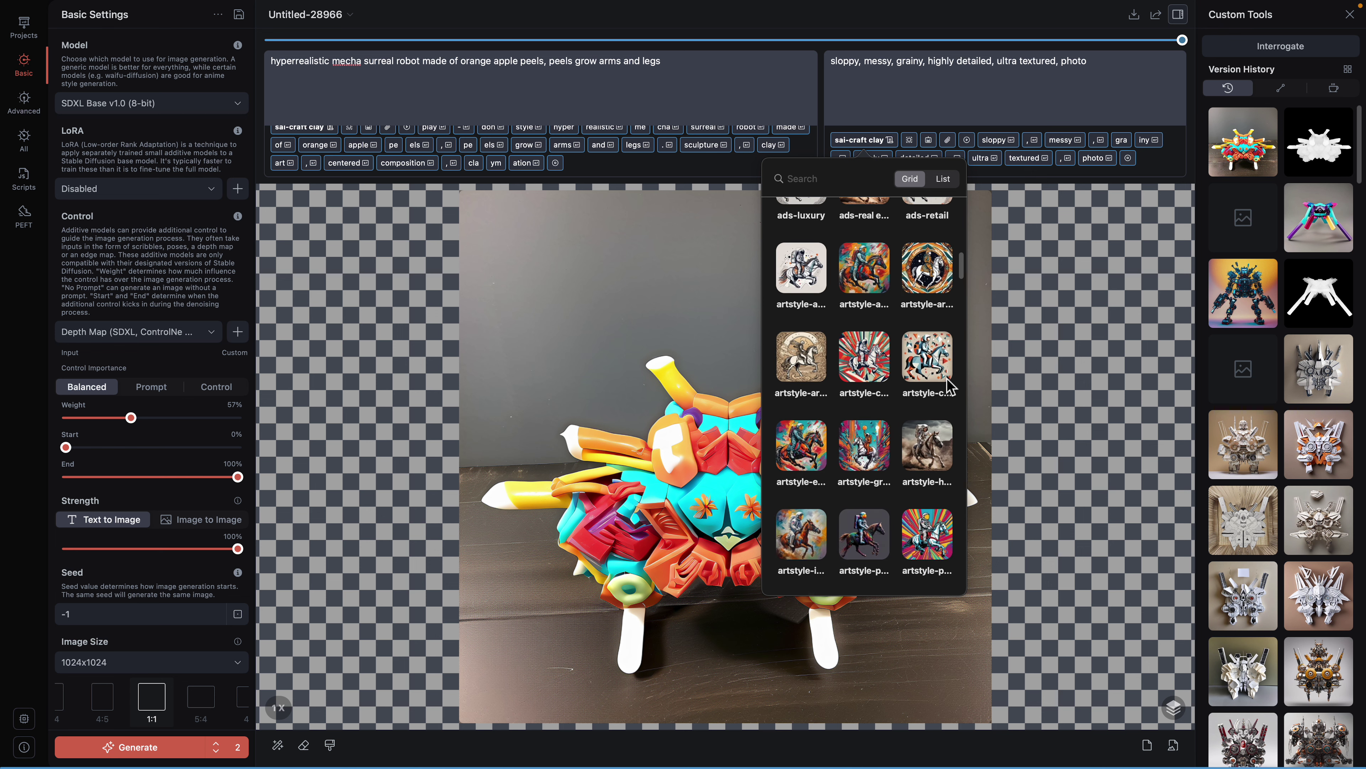
scroll(905, 398, down, 2)
click(800, 286)
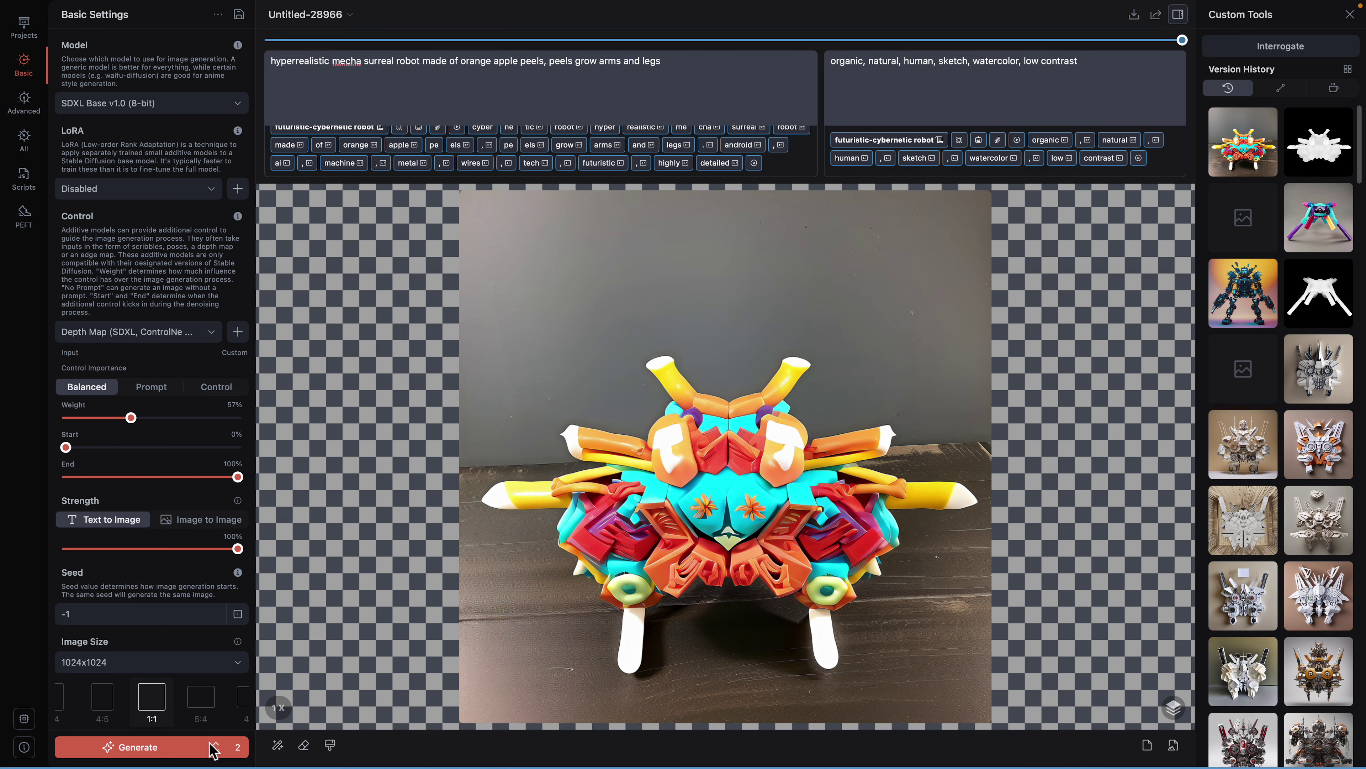
click(193, 747)
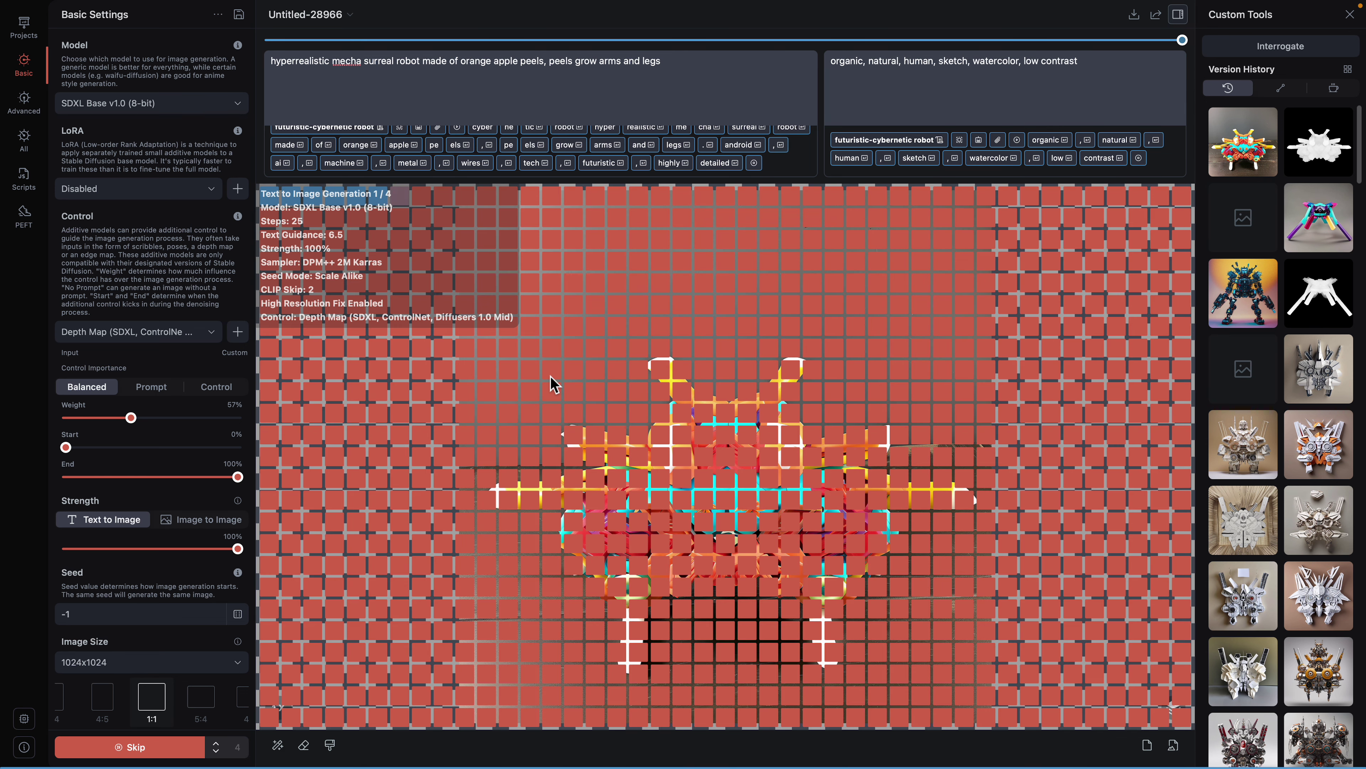
Switch to the Replicate page and save the generated mecha image to Downloads
key(ctrl+Left)
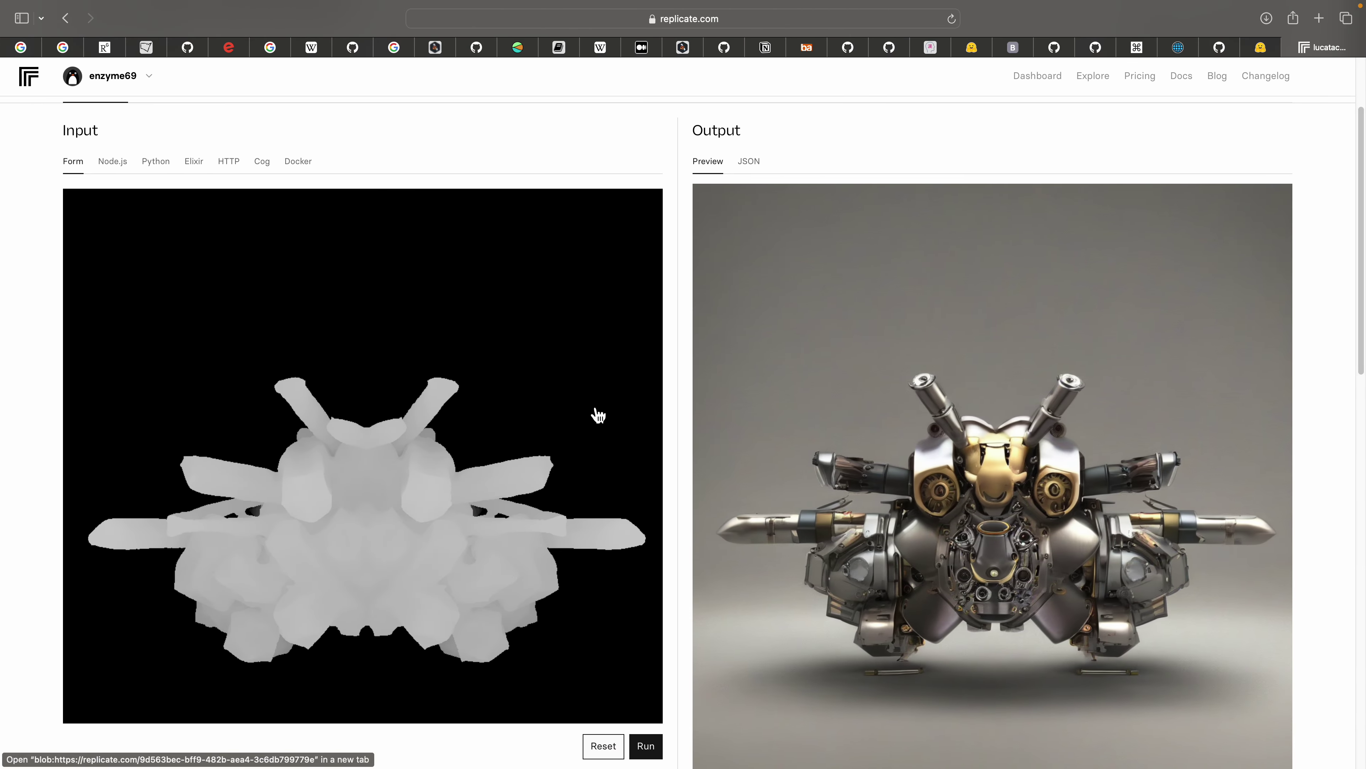
scroll(1018, 458, down, 3)
right_click(982, 380)
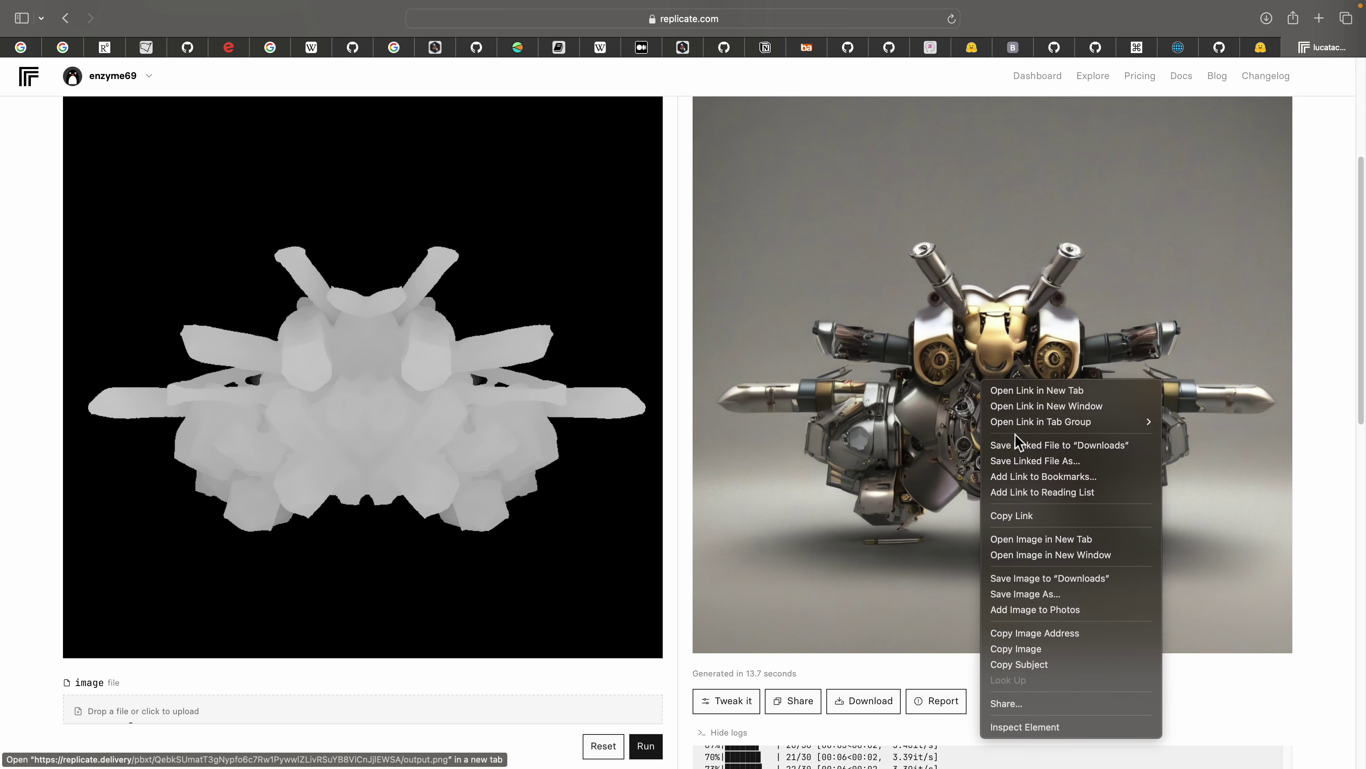
click(1016, 445)
Review the Replicate input settings and run the model again with the same prompt and depth image
scroll(888, 474, down, 9)
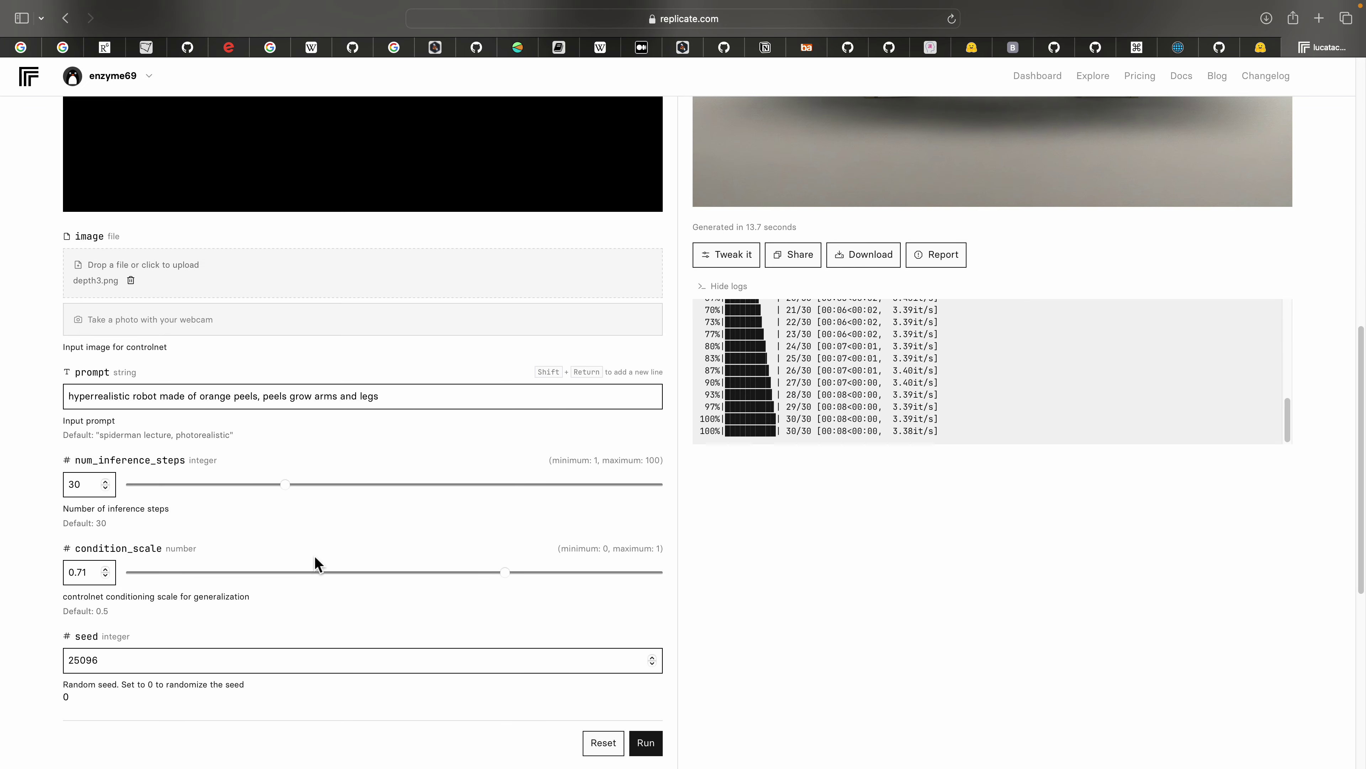
scroll(315, 561, up, 12)
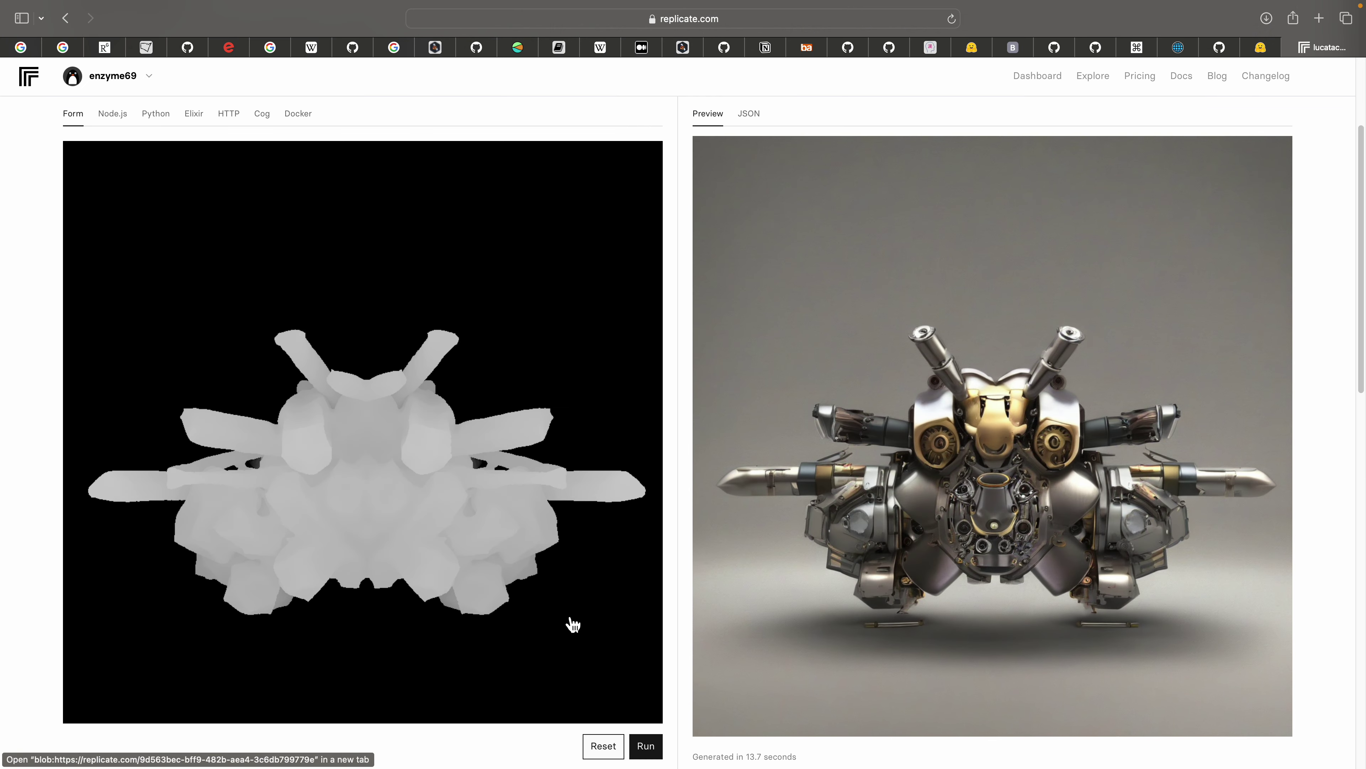
scroll(573, 625, down, 12)
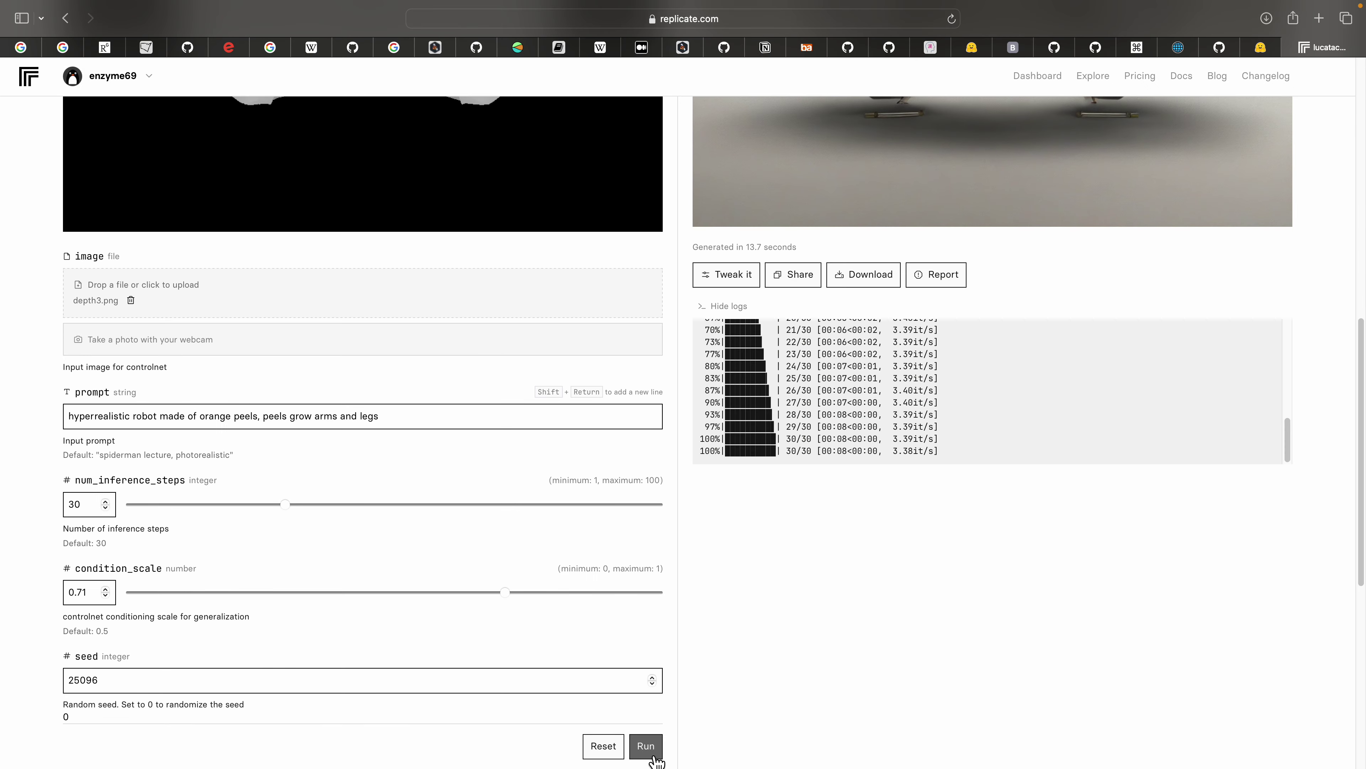
click(645, 745)
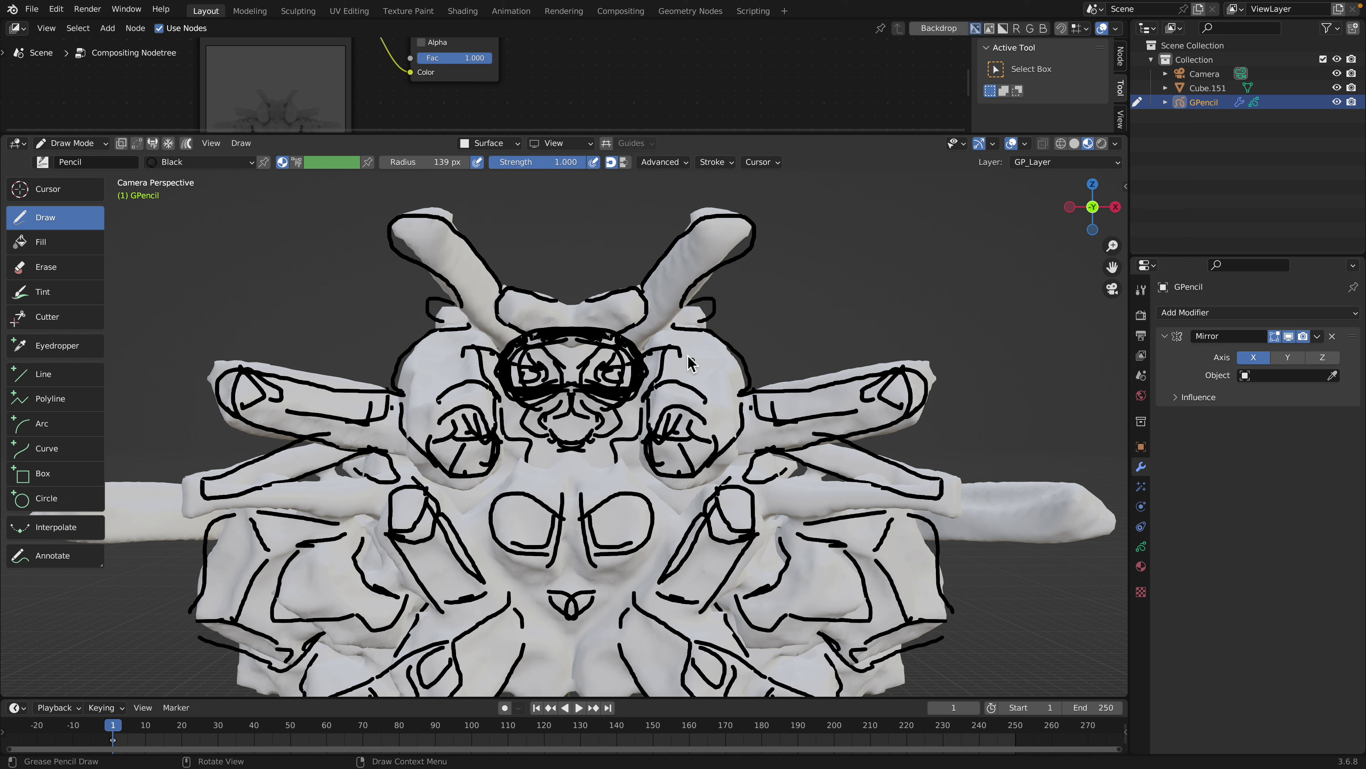
Back in Blender, draw mechanical detail strokes on the side pods, chest circles, shoulder joints and long outer arms
mouse_move(688, 356)
mouse_down()
mouse_move(686, 375)
mouse_move(714, 386)
mouse_move(718, 415)
mouse_move(707, 412)
mouse_up()
mouse_move(691, 391)
mouse_down()
mouse_move(701, 427)
mouse_move(725, 419)
mouse_move(699, 473)
mouse_move(665, 511)
mouse_move(664, 463)
mouse_move(597, 511)
mouse_move(613, 530)
mouse_move(637, 519)
mouse_move(622, 545)
mouse_move(667, 503)
mouse_move(680, 563)
mouse_move(732, 503)
mouse_move(751, 535)
mouse_move(667, 584)
mouse_move(715, 538)
mouse_move(729, 555)
mouse_move(710, 589)
mouse_move(726, 571)
mouse_move(619, 605)
mouse_move(581, 560)
mouse_move(656, 538)
mouse_move(608, 562)
mouse_move(636, 576)
mouse_move(662, 547)
mouse_move(665, 560)
mouse_move(670, 503)
mouse_move(696, 468)
mouse_move(721, 525)
mouse_move(764, 481)
mouse_move(773, 520)
mouse_move(810, 484)
mouse_move(839, 506)
mouse_move(977, 525)
mouse_up()
mouse_move(952, 475)
mouse_down()
mouse_move(962, 498)
mouse_move(1057, 516)
mouse_up()
Hide Cube.151 to inspect the line drawing alone, show it again, view it from an angle and return to the camera view
scroll(793, 506, down, 2)
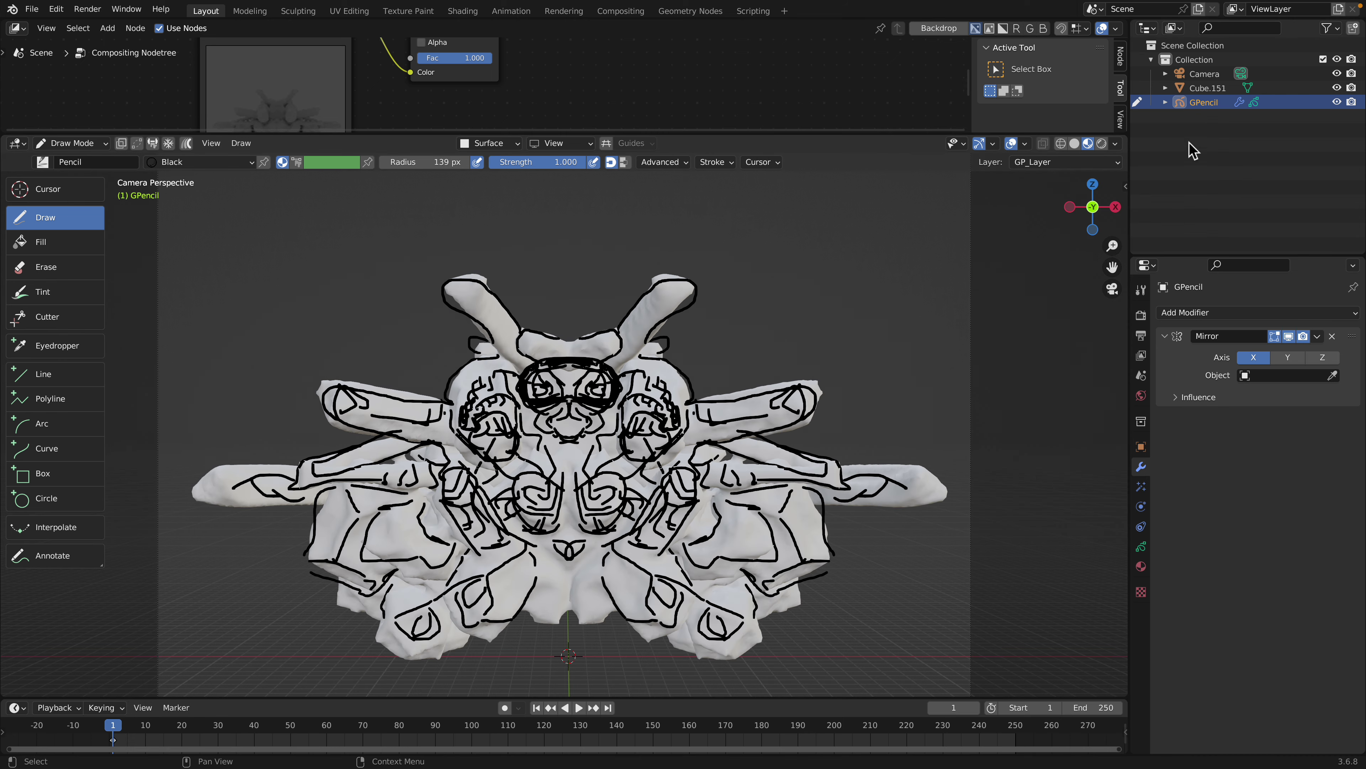
click(1336, 88)
mouse_move(619, 441)
middle_down()
mouse_move(652, 484)
mouse_move(760, 484)
mouse_move(734, 497)
middle_up()
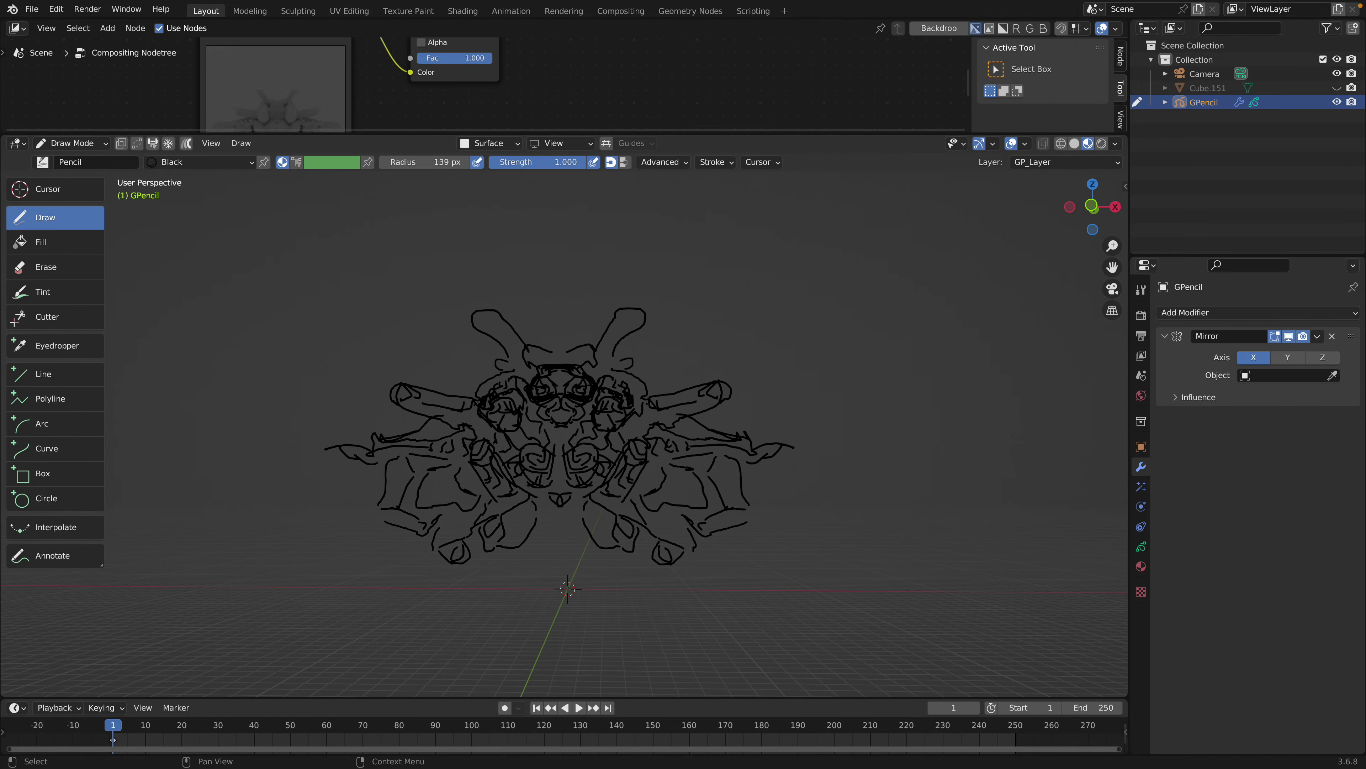
click(1337, 87)
mouse_move(784, 336)
middle_down()
mouse_move(766, 330)
mouse_move(787, 329)
middle_up()
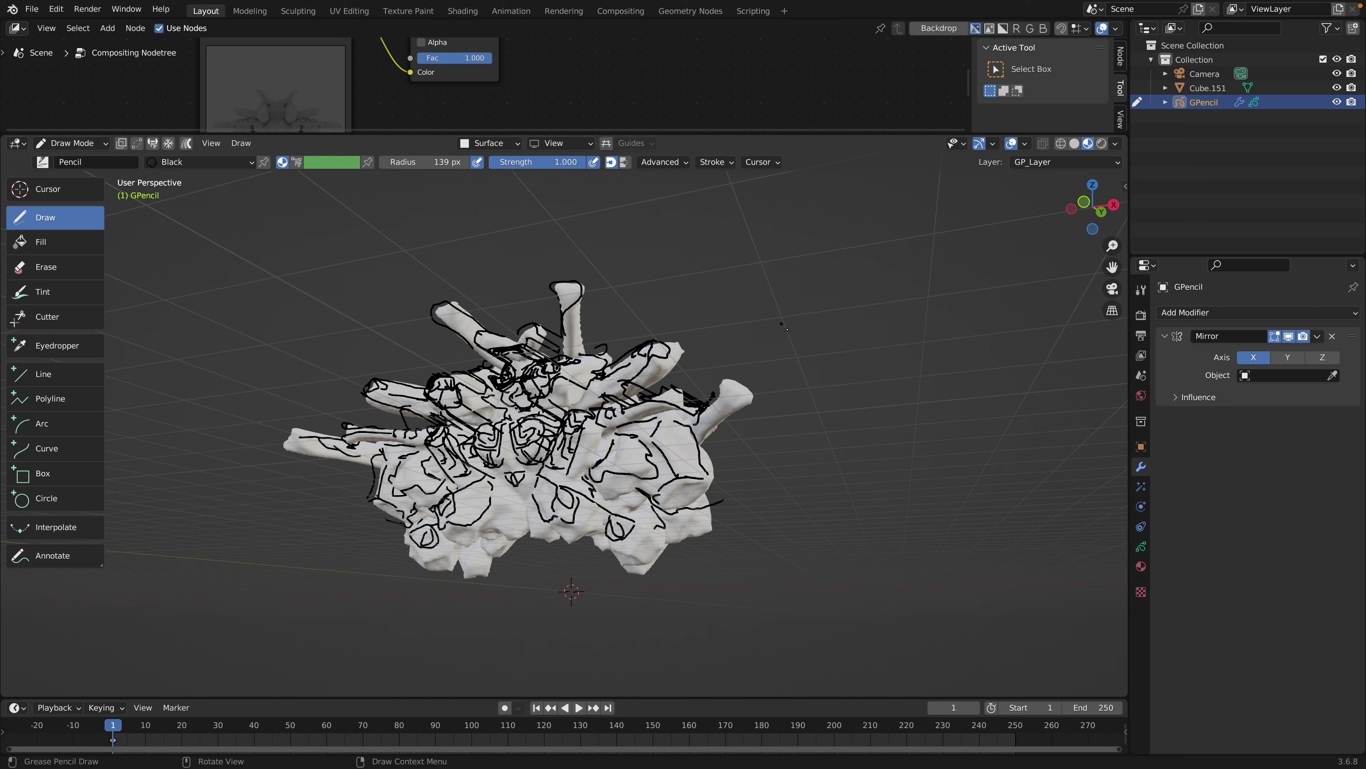
key(KP_0)
Draw mirrored detail strokes on the lower belly lumps on either side of the model's centre line in the camera view
scroll(787, 328, up, 2)
scroll(753, 377, down, 2)
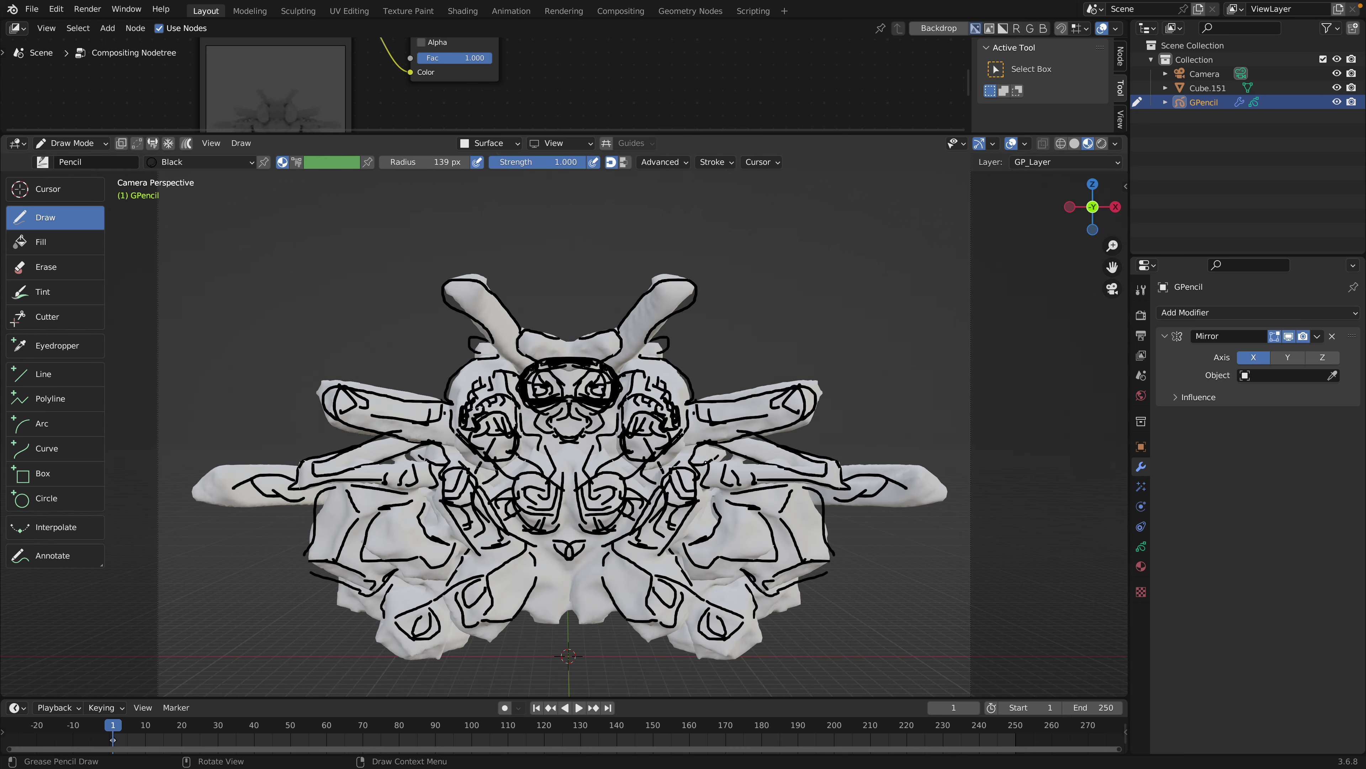
scroll(685, 488, up, 1)
scroll(641, 612, up, 2)
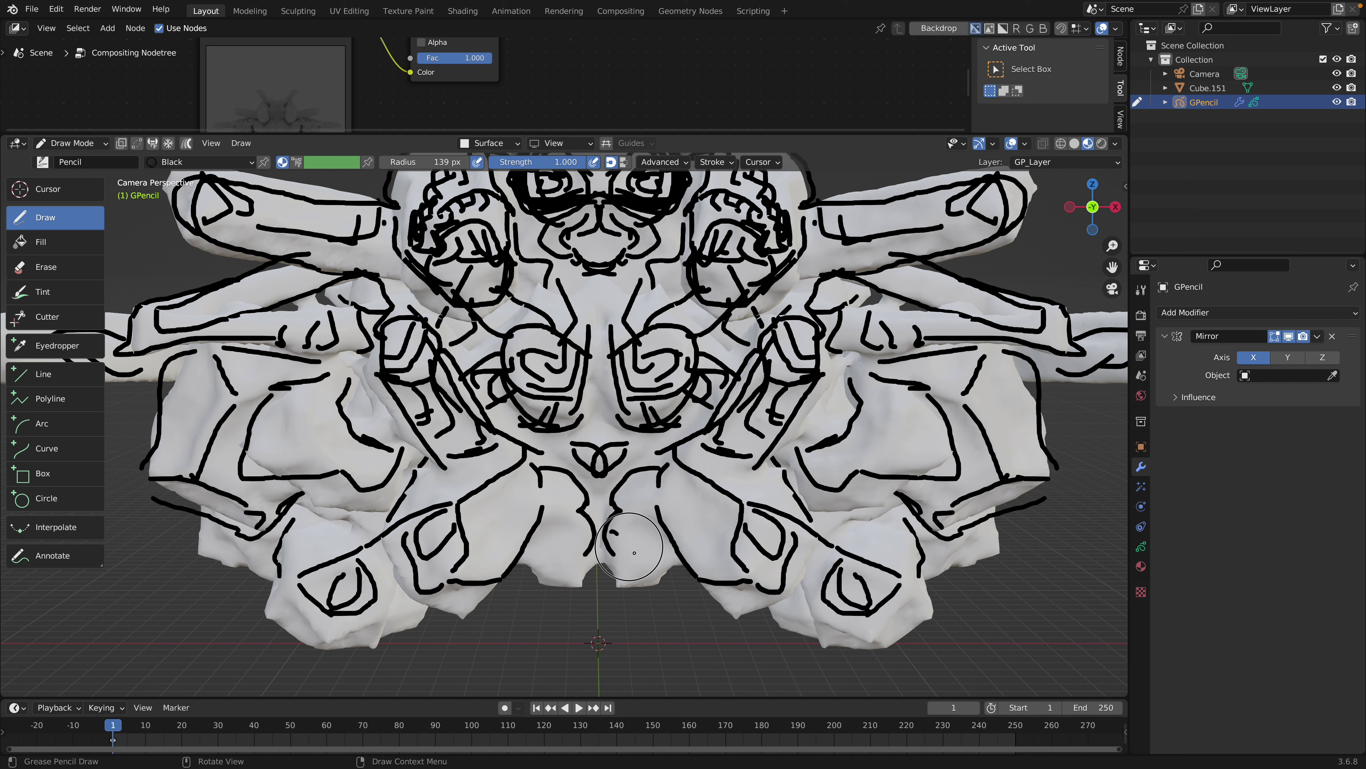
mouse_move(613, 532)
mouse_down()
mouse_move(645, 536)
mouse_move(660, 558)
mouse_move(633, 576)
mouse_move(651, 581)
mouse_up()
mouse_move(664, 512)
mouse_down()
mouse_move(702, 508)
mouse_move(727, 555)
mouse_move(699, 567)
mouse_move(697, 534)
mouse_up()
drag(691, 546, 706, 541)
scroll(778, 539, down, 3)
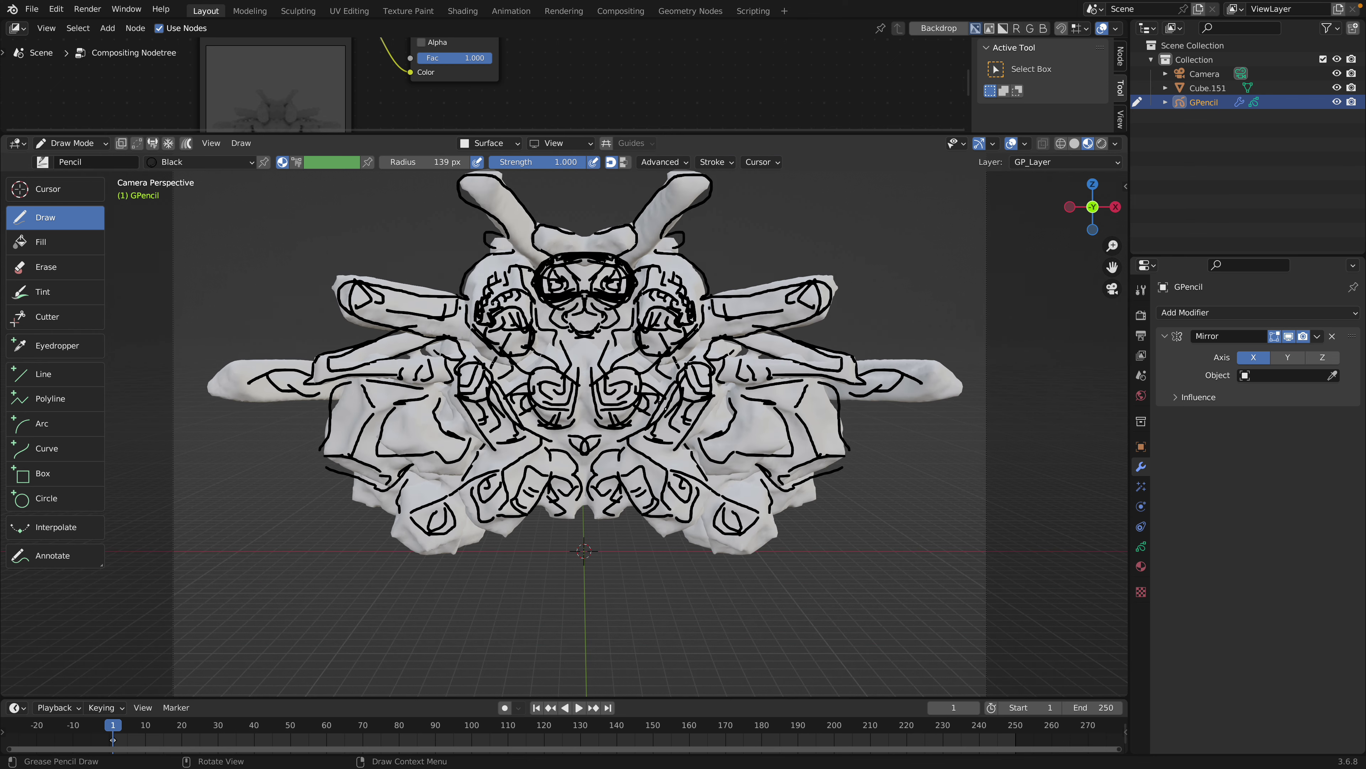
From behind the model, outline the triangular back plate and draw chevrons, a small ring and eye-like marks on it
middle_drag(667, 409, 562, 453)
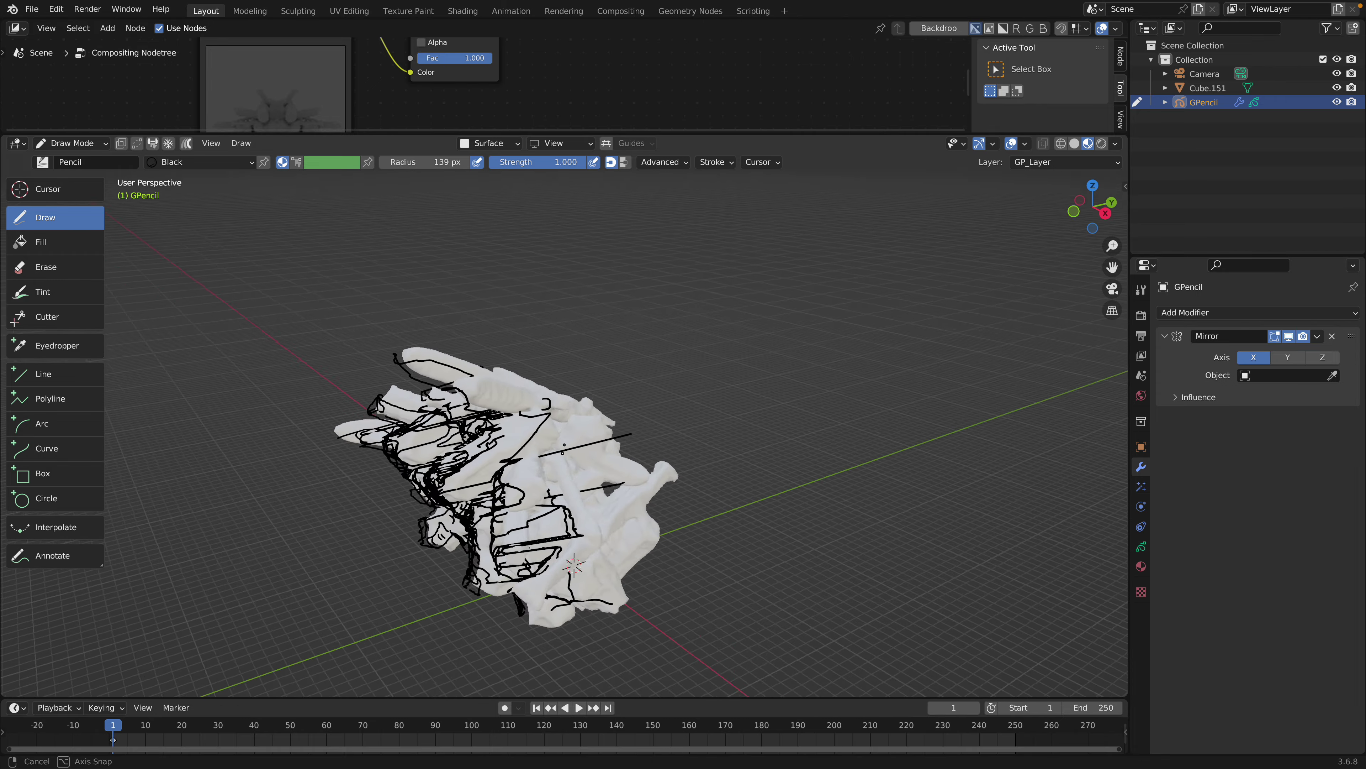
mouse_move(694, 511)
middle_down()
mouse_move(527, 437)
mouse_move(559, 423)
middle_up()
scroll(529, 437, up, 3)
drag(510, 325, 505, 349)
drag(511, 329, 613, 400)
middle_drag(614, 401, 618, 385)
mouse_move(608, 392)
mouse_down()
mouse_move(625, 443)
mouse_move(650, 448)
mouse_move(666, 473)
mouse_up()
drag(698, 431, 738, 400)
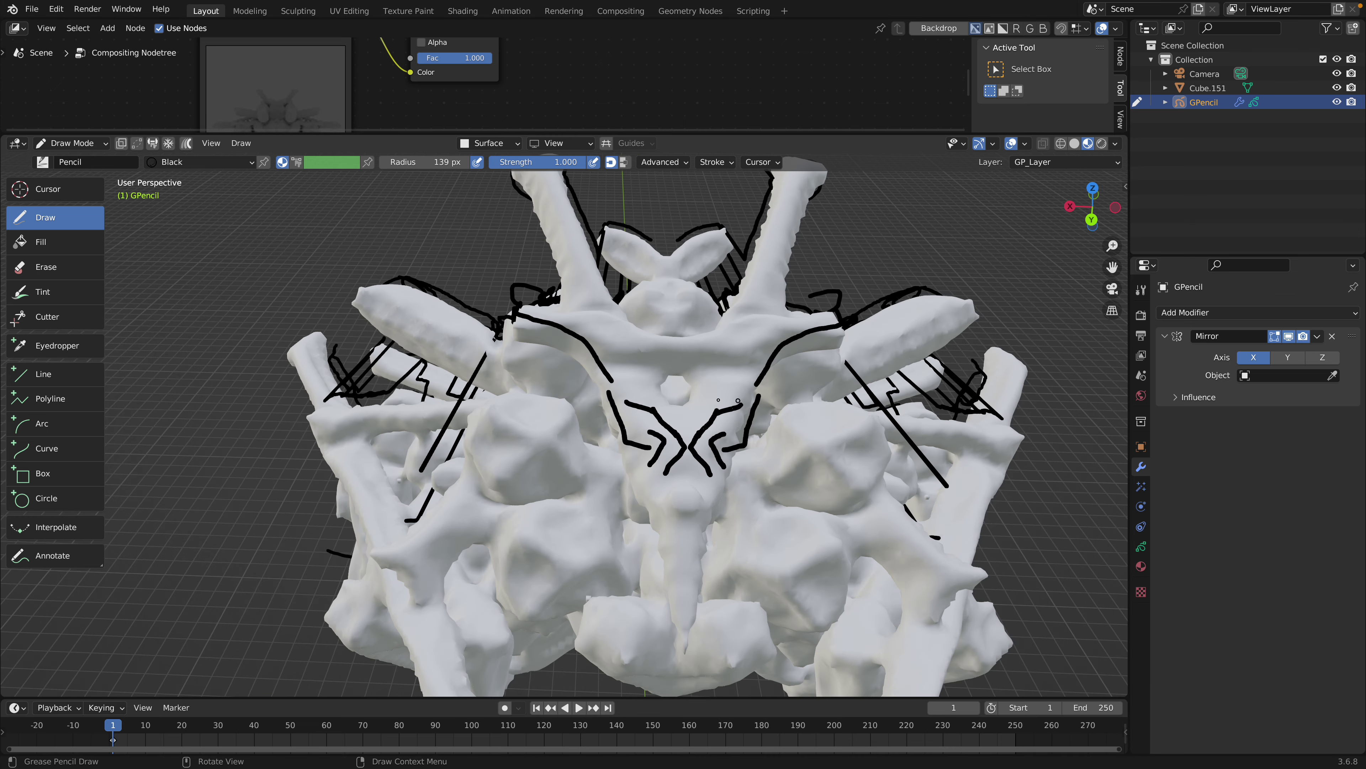
scroll(695, 385, down, 2)
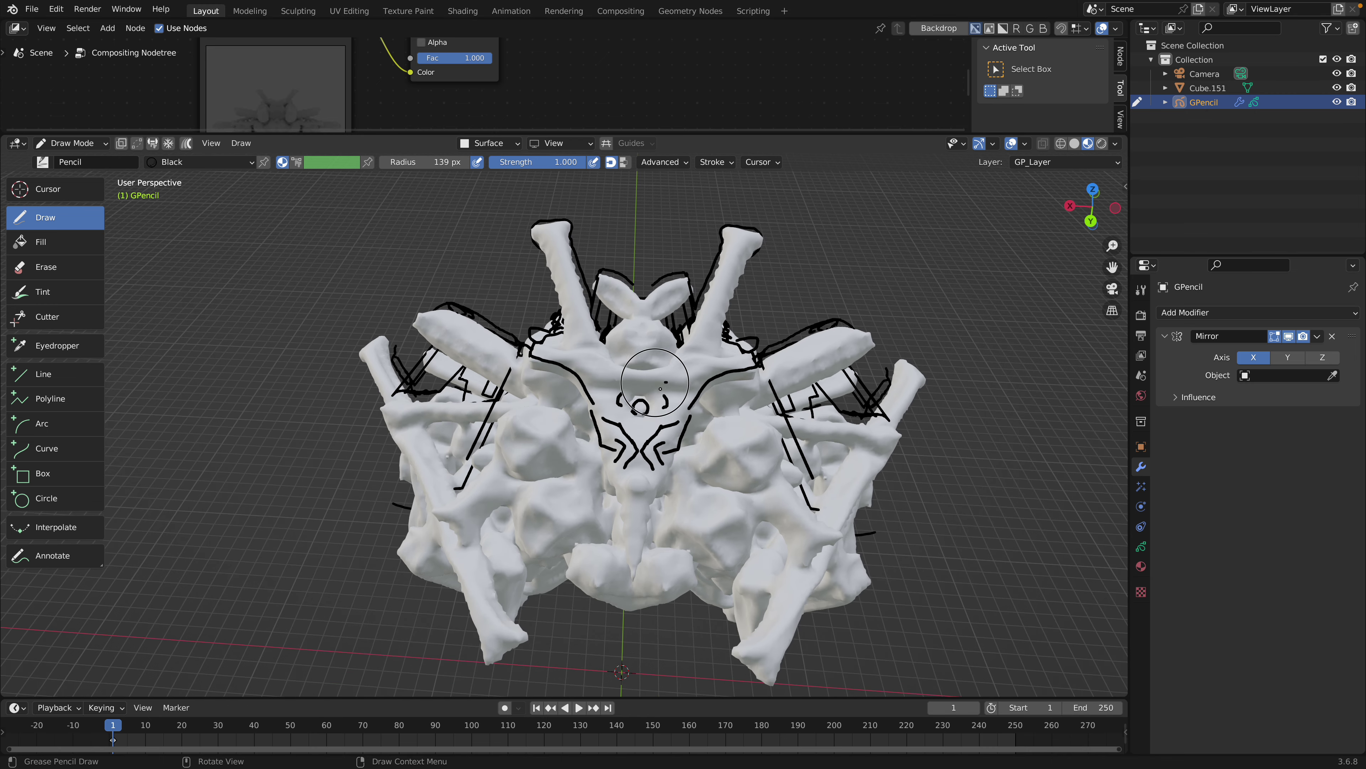
drag(706, 385, 705, 355)
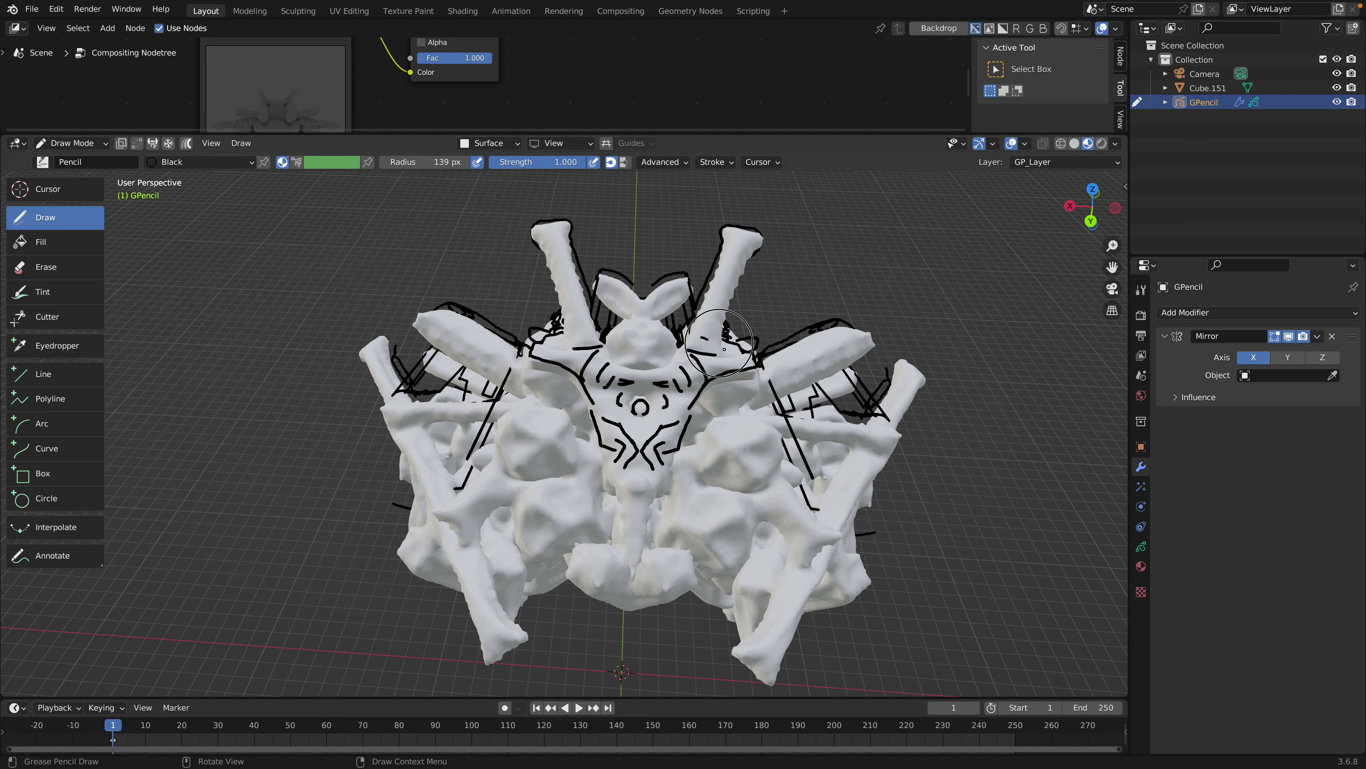
Draw cross ridges up the backs of the two horns, outline their flared tips and add strokes around their bases
scroll(724, 349, up, 5)
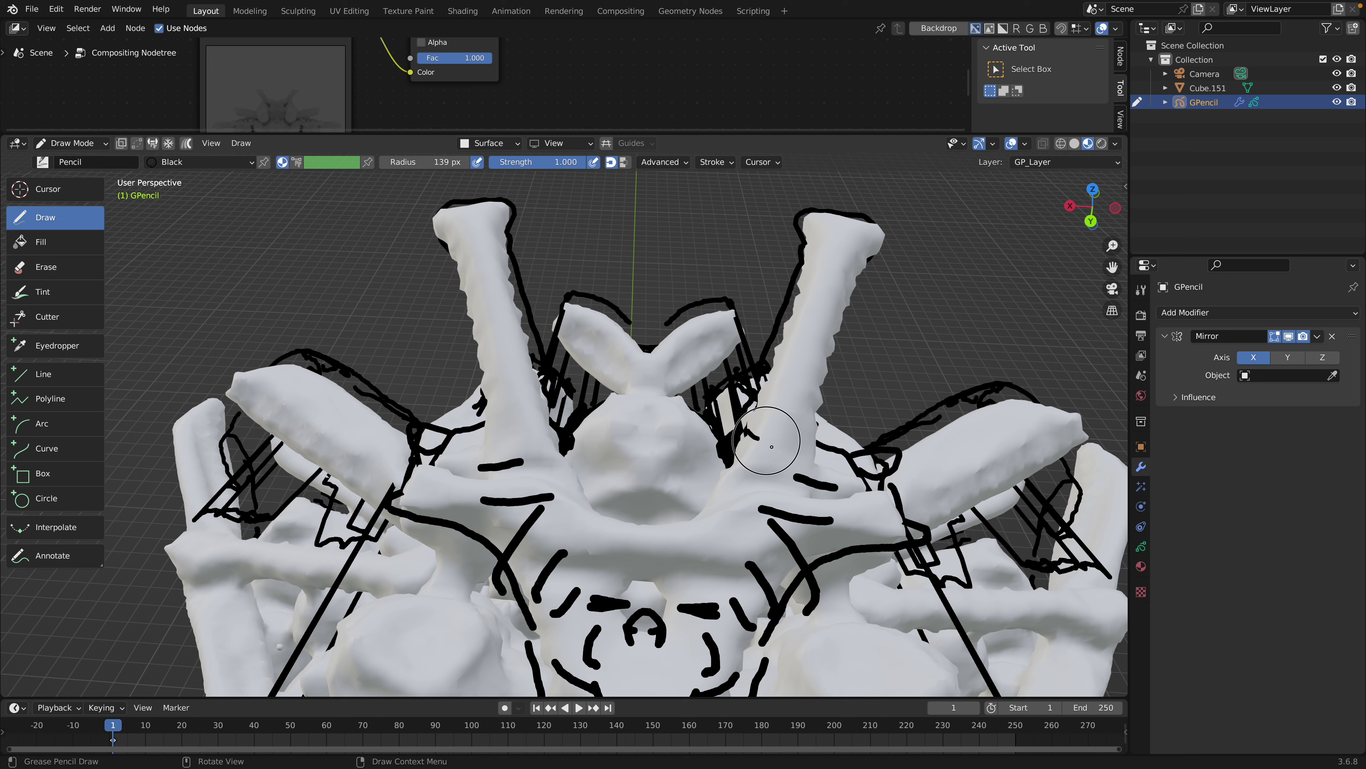
mouse_move(744, 431)
mouse_down()
mouse_move(814, 441)
mouse_move(816, 416)
mouse_move(788, 403)
mouse_move(801, 353)
mouse_up()
drag(822, 362, 823, 370)
mouse_move(788, 326)
mouse_down()
mouse_move(826, 333)
mouse_move(845, 288)
mouse_up()
drag(812, 227, 878, 240)
mouse_move(852, 255)
mouse_down()
mouse_move(808, 459)
mouse_move(781, 492)
mouse_up()
shift+middle_drag(768, 506, 774, 378)
drag(732, 356, 704, 413)
scroll(703, 413, down, 3)
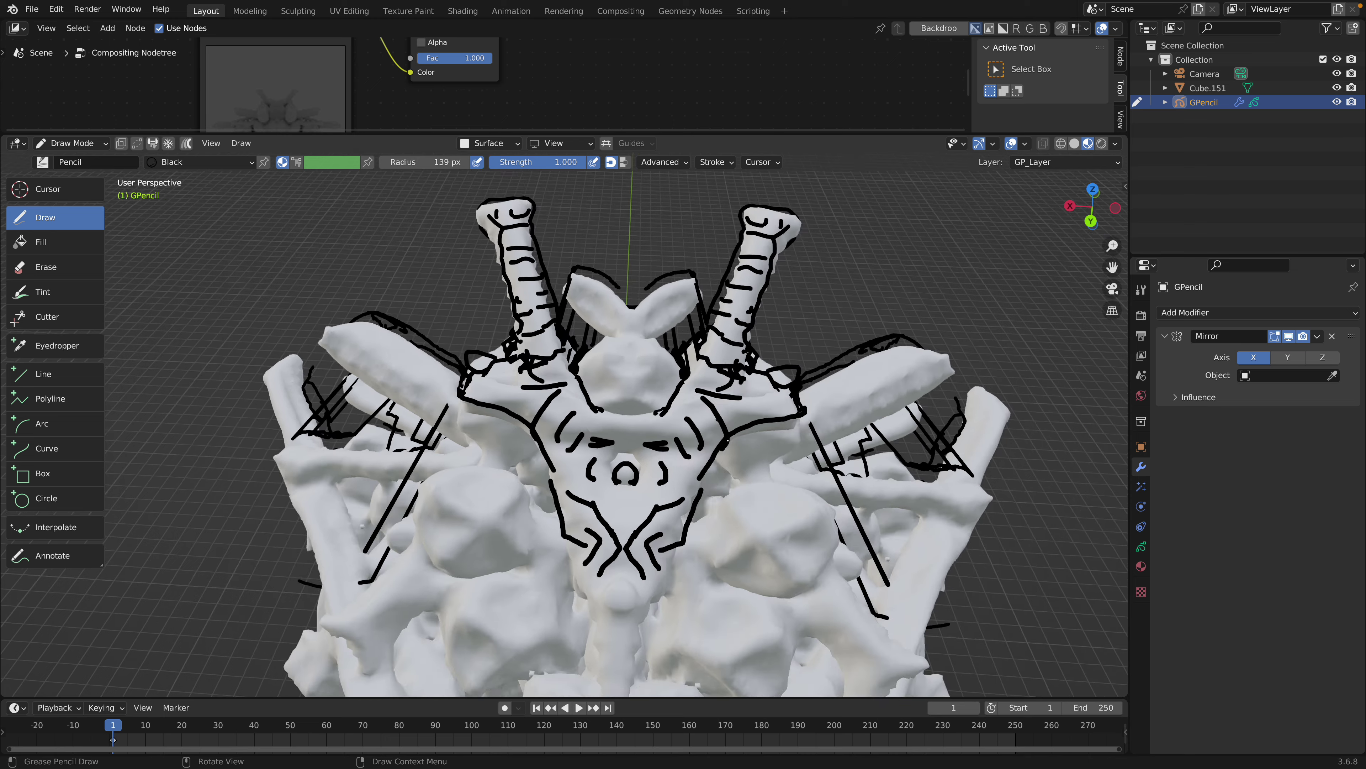
Draw a collar-like outline between the horn bases and curved detail strokes up the back of the head
middle_drag(653, 407, 647, 435)
drag(666, 433, 634, 446)
middle_drag(654, 372, 671, 388)
drag(673, 398, 635, 390)
middle_drag(654, 367, 642, 385)
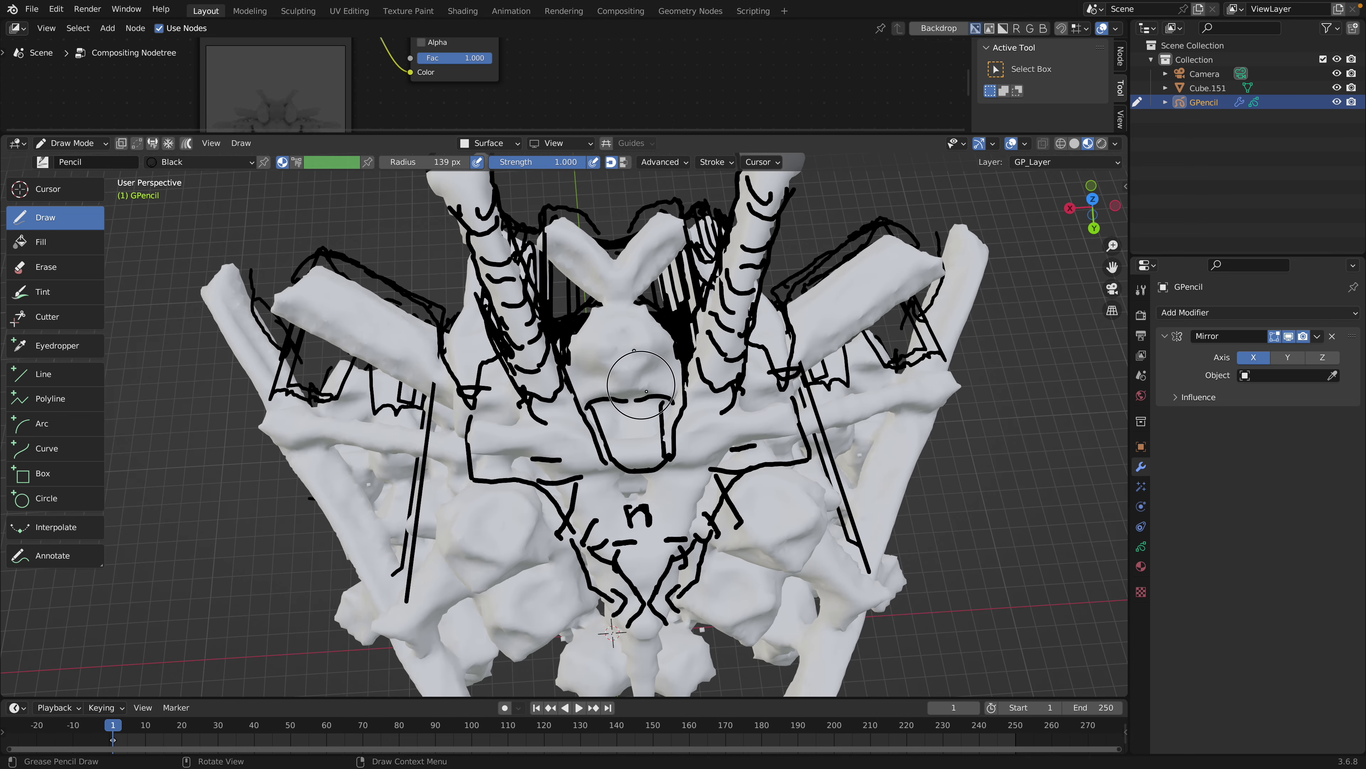
drag(643, 390, 635, 352)
drag(656, 360, 640, 375)
drag(637, 325, 640, 362)
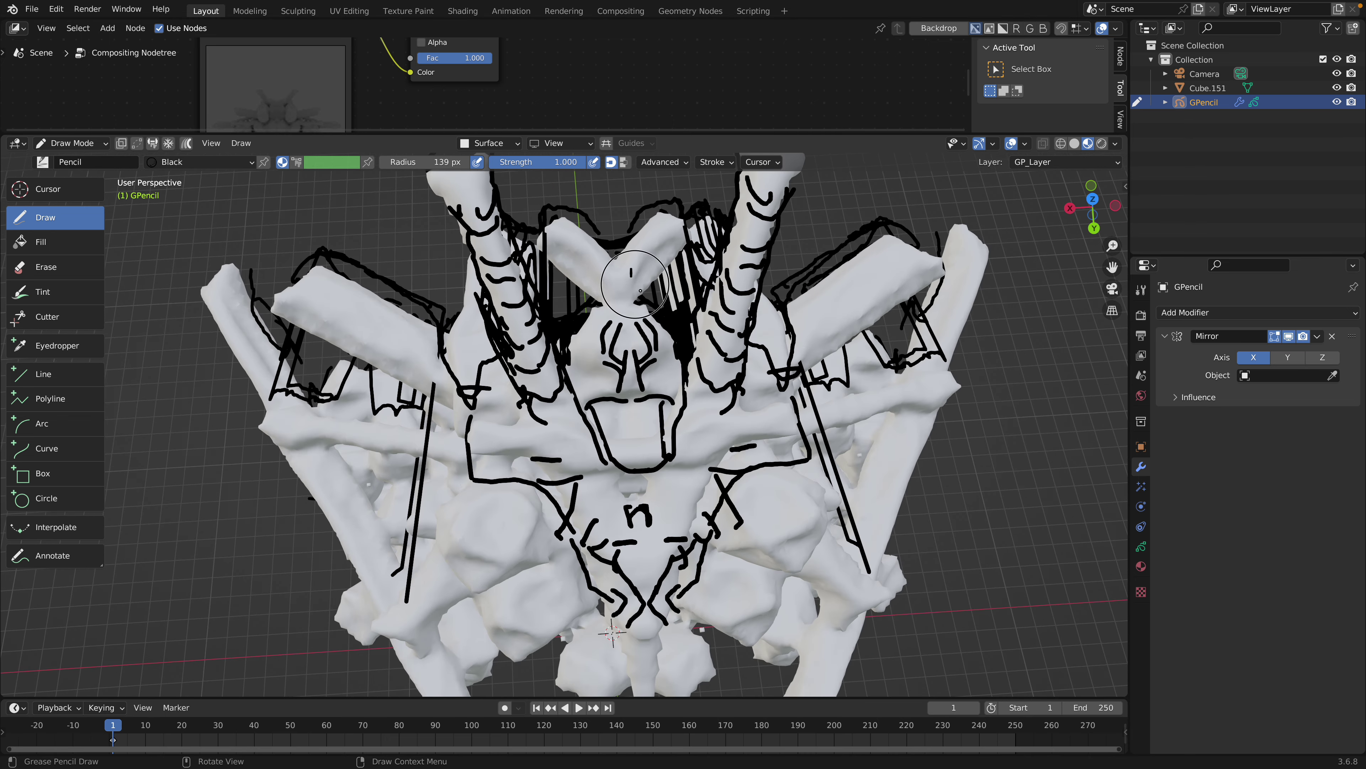
Draw contour strokes on the V-shaped crest at the top of the head and join them to the head details
mouse_move(633, 266)
mouse_down()
mouse_move(672, 236)
mouse_move(645, 256)
mouse_up()
middle_drag(648, 258, 651, 243)
drag(646, 261, 653, 297)
middle_drag(653, 299, 657, 276)
drag(663, 276, 661, 310)
drag(661, 312, 636, 329)
mouse_move(640, 335)
middle_down()
mouse_move(678, 345)
mouse_move(655, 360)
middle_up()
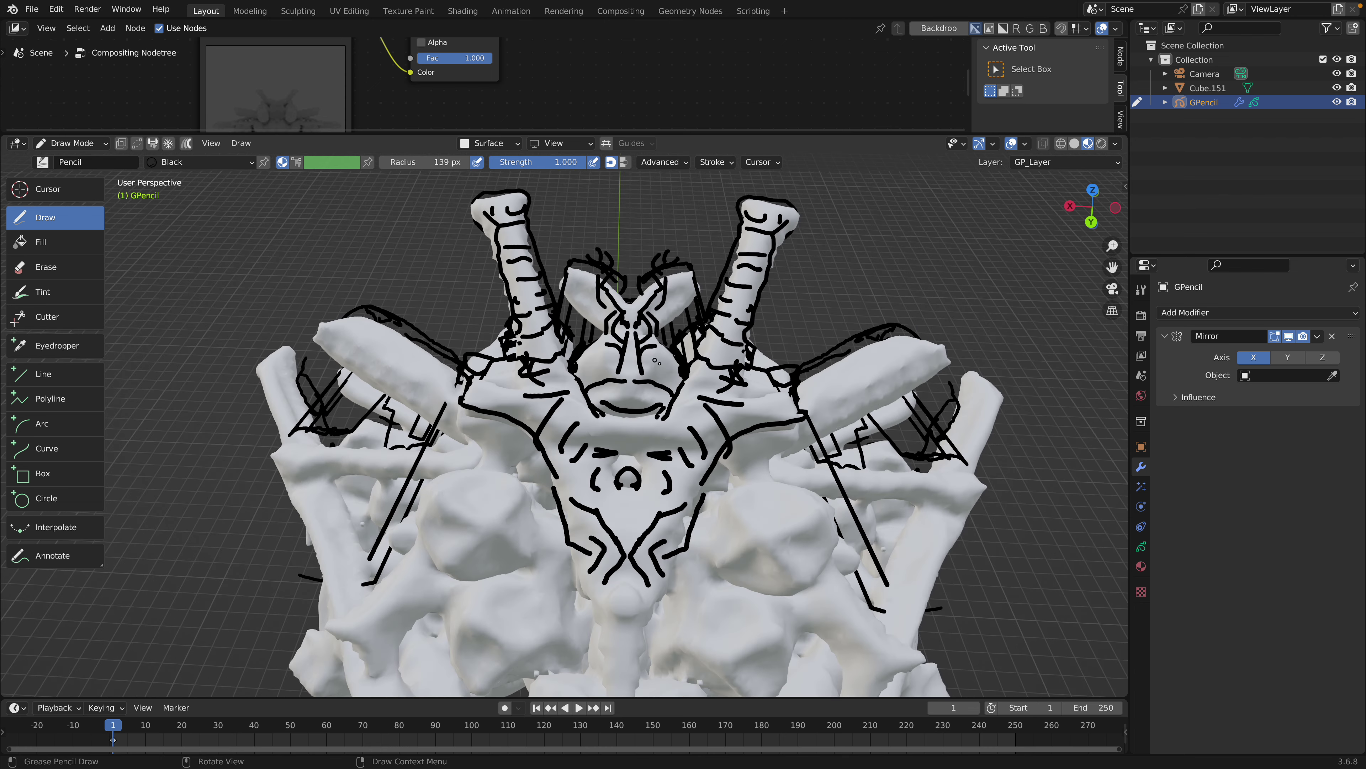
Add strokes below the back of the head and along the shoulders and side edges of the back plate
drag(655, 359, 667, 393)
middle_drag(667, 393, 736, 399)
drag(771, 405, 775, 414)
middle_drag(775, 415, 759, 425)
drag(769, 430, 757, 456)
middle_drag(756, 458, 754, 405)
drag(778, 404, 674, 462)
Draw the back plate's skull-like snout with nostrils and long tapering fang lines, plus connecting lines towards the upper rear lumps
middle_drag(679, 479, 699, 425)
drag(710, 387, 668, 439)
middle_drag(677, 424, 692, 420)
drag(692, 384, 686, 413)
drag(675, 402, 679, 431)
middle_drag(678, 432, 683, 417)
drag(669, 410, 677, 471)
middle_drag(679, 476, 688, 420)
mouse_move(696, 370)
mouse_down()
mouse_move(655, 397)
mouse_move(666, 392)
mouse_up()
middle_drag(667, 398, 679, 458)
mouse_move(689, 454)
mouse_down()
mouse_move(745, 439)
mouse_move(795, 395)
mouse_up()
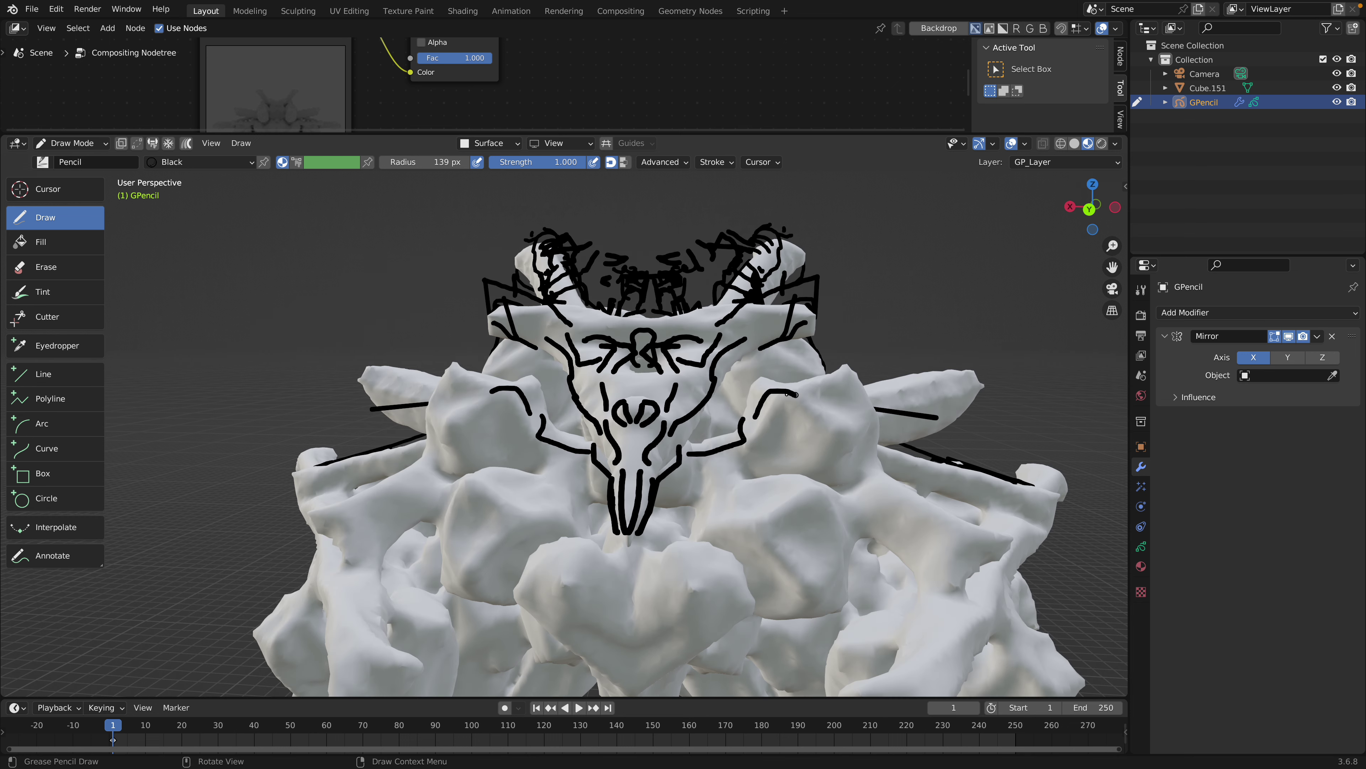
Draw curved contour strokes around the large upper rear lumps beside the back plate
drag(852, 450, 851, 451)
drag(861, 419, 801, 466)
drag(792, 420, 764, 489)
drag(742, 468, 725, 499)
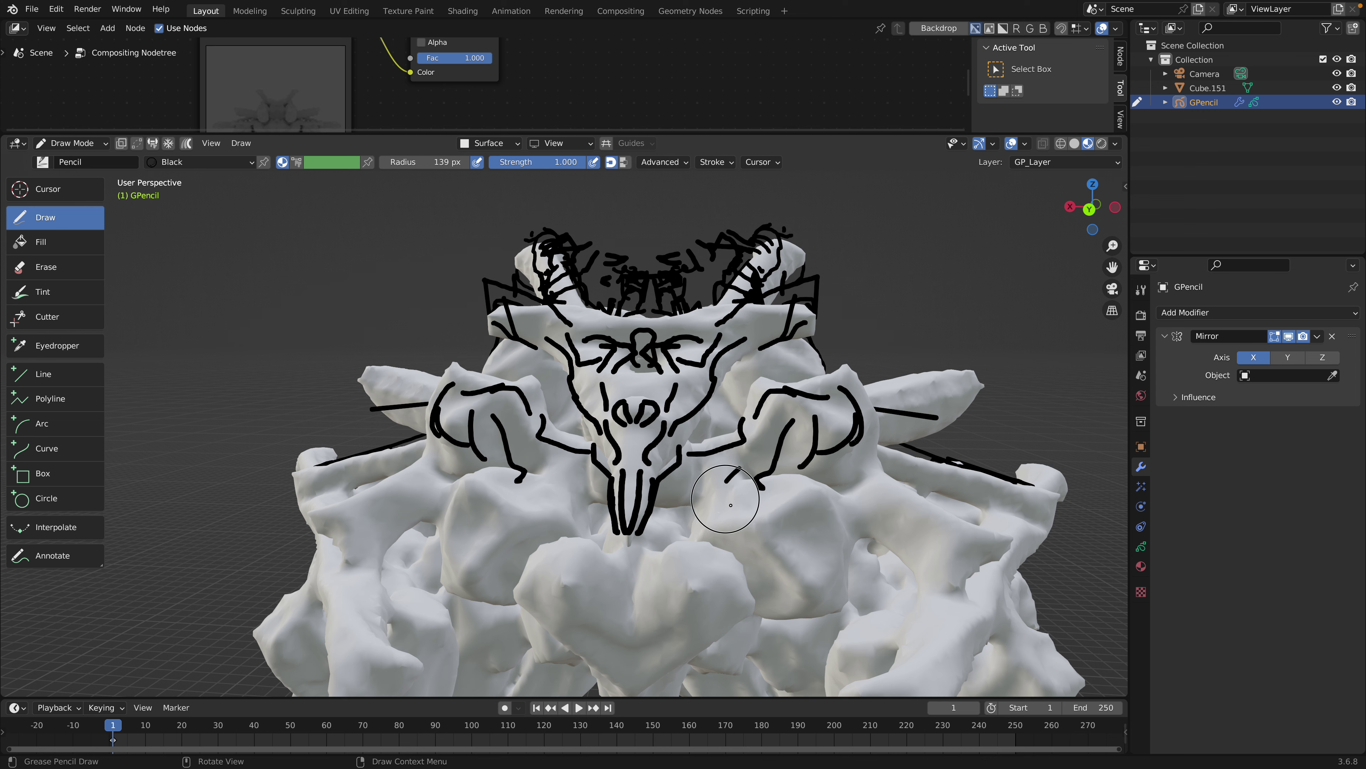
Draw rounded, finger-like outlines on the area beneath the upper rear lumps, close to the snout
mouse_move(717, 450)
ctrl+middle_down()
mouse_move(705, 484)
mouse_move(715, 434)
ctrl+middle_up()
drag(723, 413, 692, 445)
drag(691, 413, 702, 454)
drag(706, 453, 705, 467)
drag(731, 403, 738, 416)
middle_drag(728, 414, 737, 444)
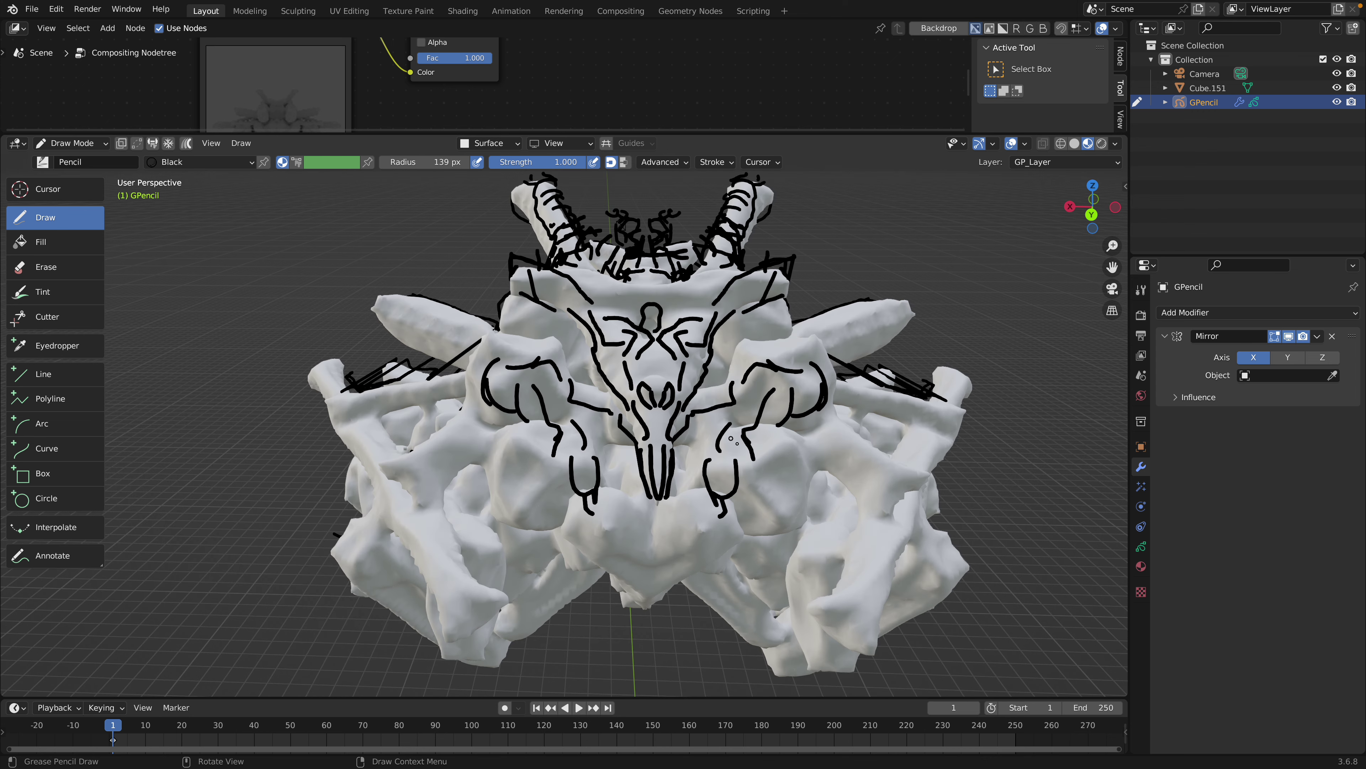
Draw strokes over the middle rear lumps, link them to the snout tip and outline the heart-shaped central lump
drag(767, 438, 756, 473)
drag(793, 452, 751, 517)
drag(751, 516, 687, 491)
drag(664, 492, 679, 517)
middle_drag(699, 501, 705, 465)
mouse_move(719, 442)
mouse_down()
mouse_move(742, 471)
mouse_move(705, 514)
mouse_up()
drag(713, 522, 675, 552)
drag(698, 530, 667, 538)
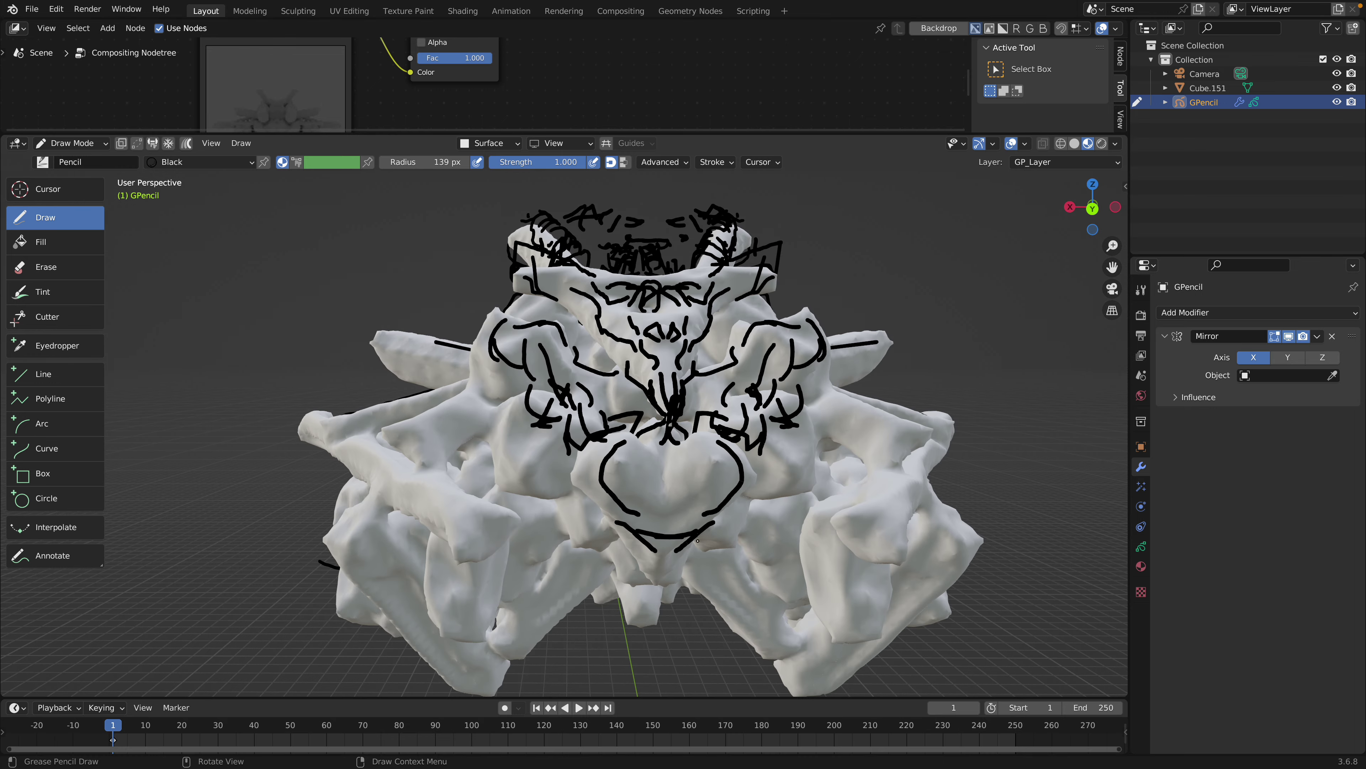
Draw hooked and claw-like strokes along the outer sides of the heart-shaped central lump
middle_drag(704, 533, 721, 463)
mouse_move(724, 462)
mouse_down()
mouse_move(737, 503)
mouse_move(765, 482)
mouse_up()
drag(740, 492, 755, 430)
middle_drag(756, 430, 752, 522)
mouse_move(737, 524)
mouse_down()
mouse_move(779, 505)
mouse_move(749, 471)
mouse_up()
drag(766, 426, 777, 479)
middle_drag(769, 463, 781, 487)
middle_drag(587, 412, 622, 436)
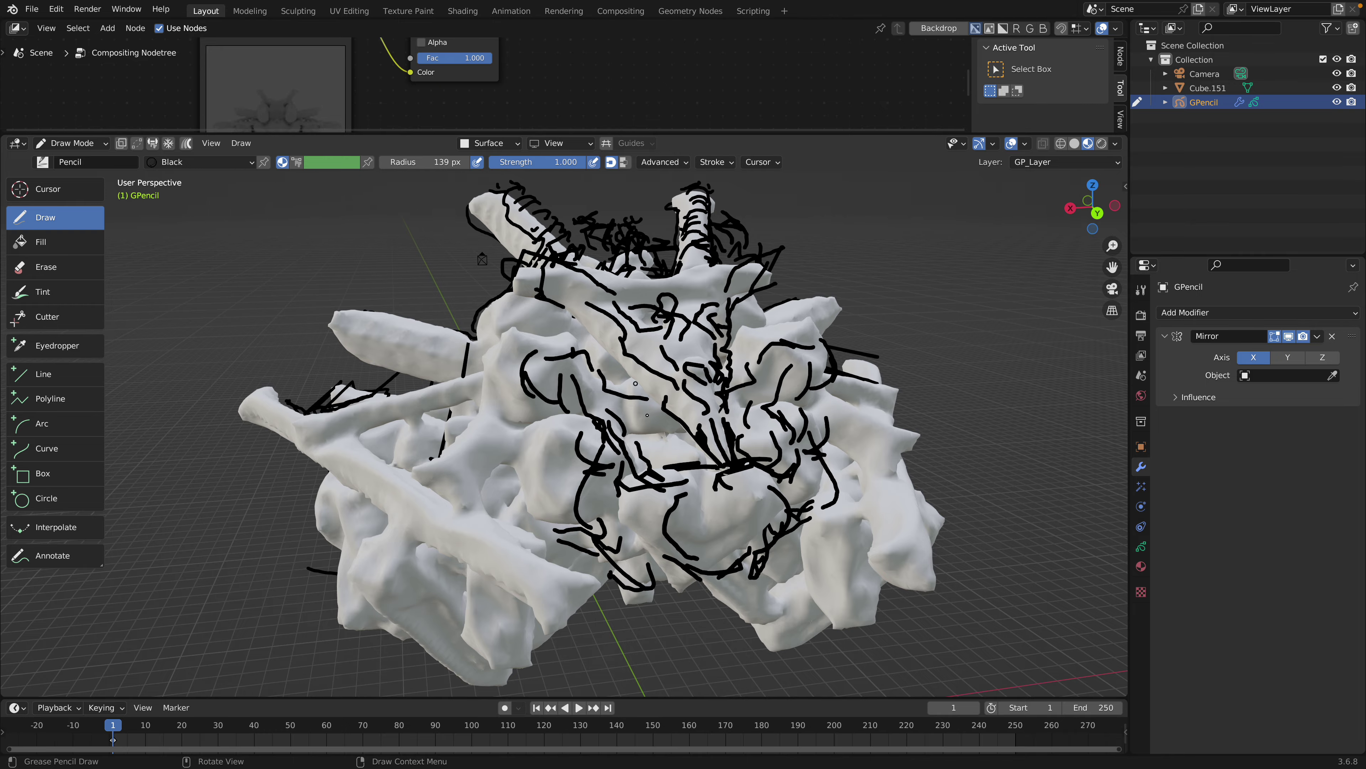
mouse_move(635, 383)
middle_down()
mouse_move(637, 409)
mouse_move(613, 395)
middle_up()
Set the stroke placement offset for Surface to 0.00
click(509, 147)
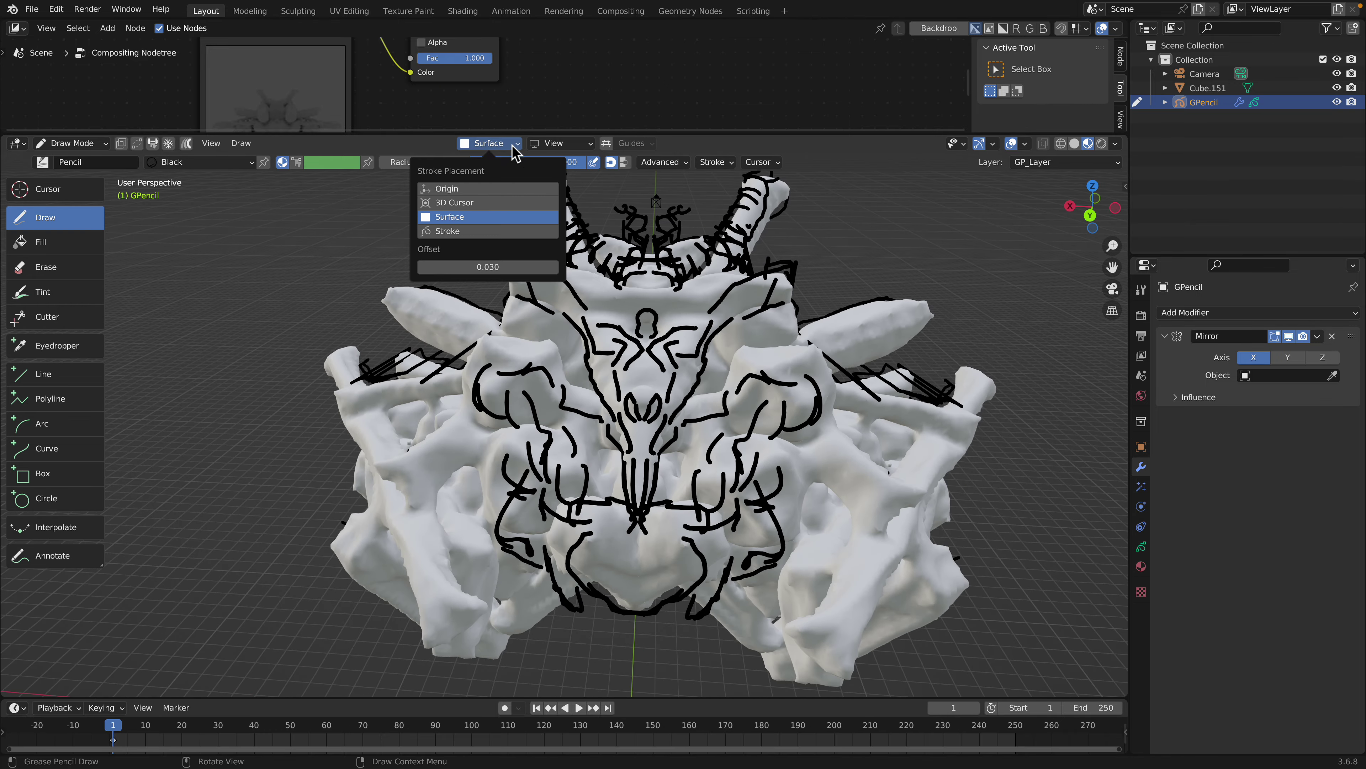
click(500, 267)
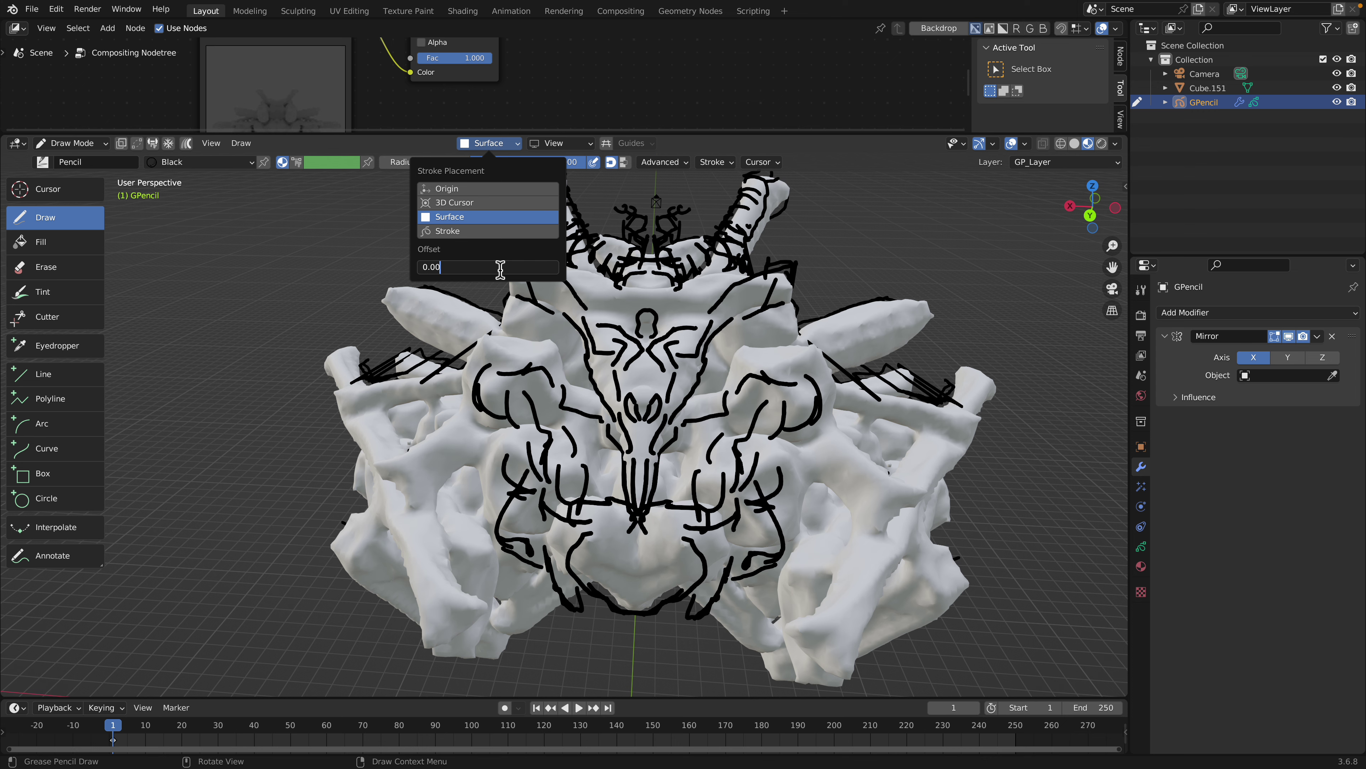
key(Return)
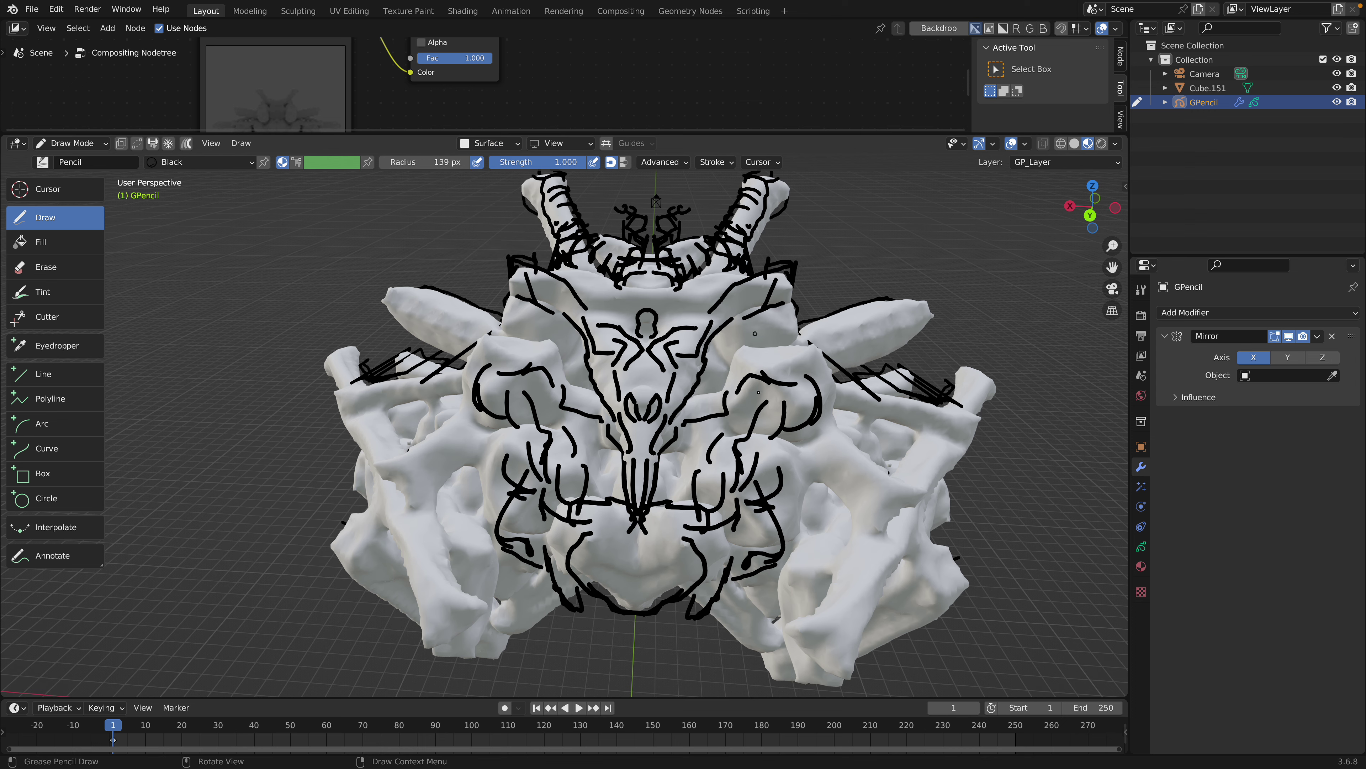
Draw cap-like outlines and small detail strokes across the tops of the upper rear lumps
scroll(780, 404, up, 3)
mouse_move(794, 358)
mouse_down()
mouse_move(798, 425)
mouse_move(852, 404)
mouse_move(838, 400)
mouse_up()
middle_drag(843, 395, 844, 385)
drag(866, 386, 834, 394)
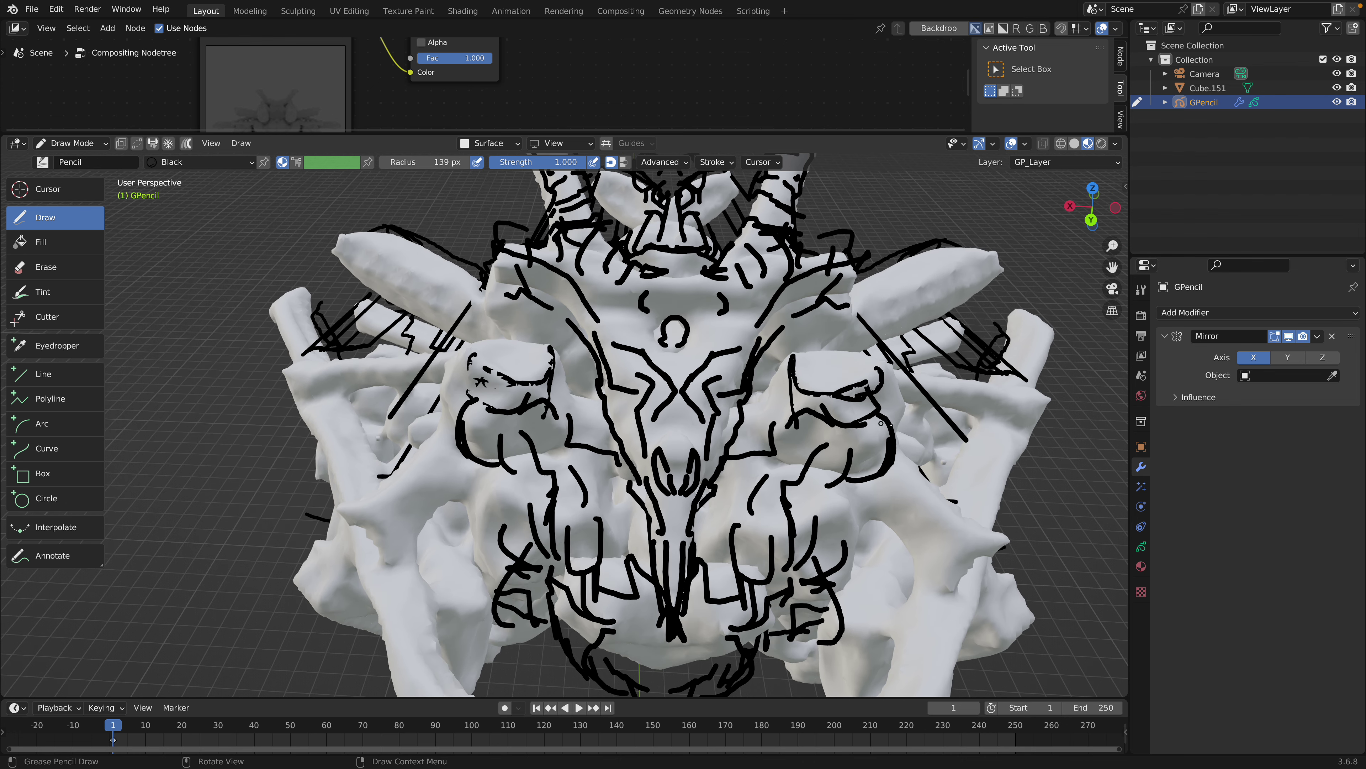
middle_drag(849, 417, 833, 413)
drag(864, 414, 875, 450)
middle_drag(864, 436, 859, 427)
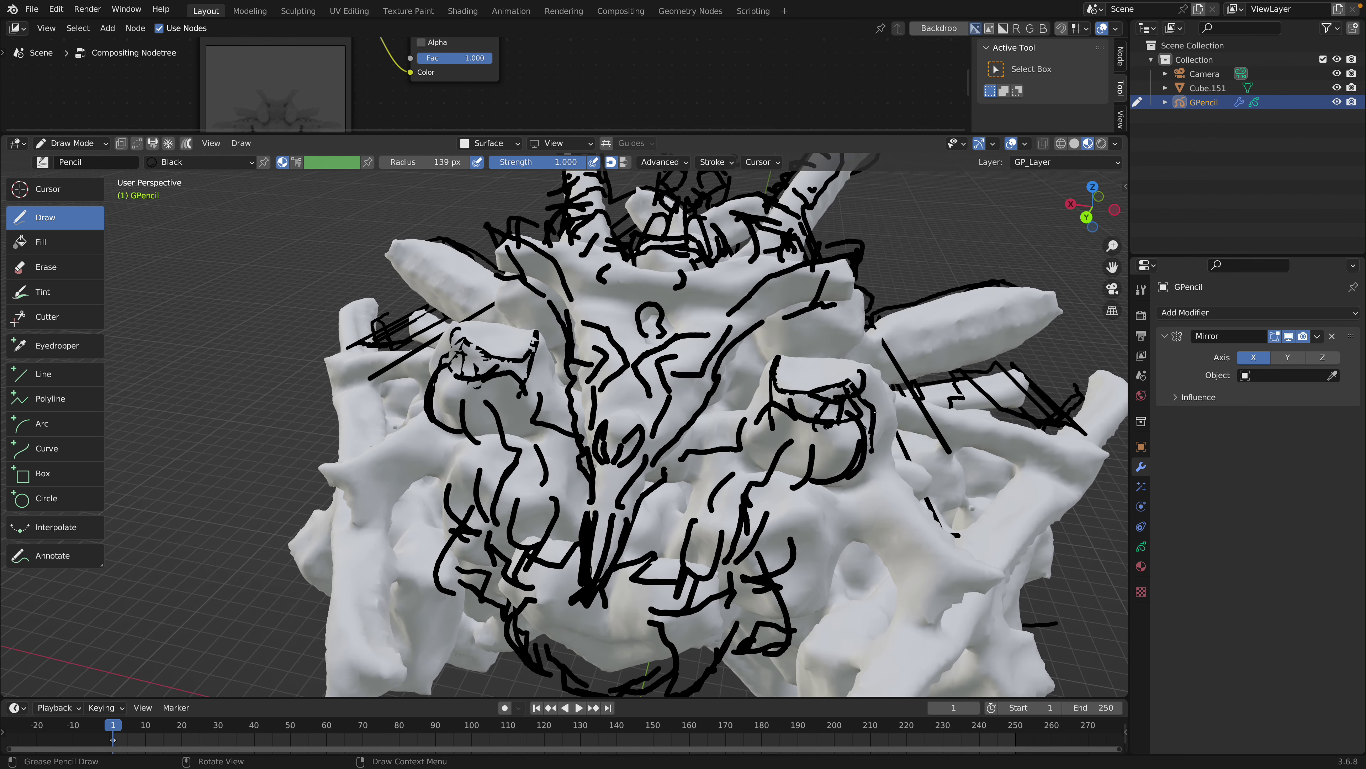
Add side strokes to the capped upper rear lumps and a long contour down the inner lumps beside the snout
mouse_move(840, 420)
mouse_down()
mouse_move(847, 448)
mouse_move(820, 450)
mouse_up()
middle_drag(824, 459, 823, 425)
drag(834, 397, 778, 417)
middle_drag(780, 417, 808, 417)
mouse_move(779, 391)
mouse_down()
mouse_move(735, 454)
mouse_move(739, 486)
mouse_up()
Draw long arched strokes over the upper joints of the rear legs
middle_drag(870, 488, 847, 485)
drag(842, 469, 852, 491)
mouse_move(842, 464)
mouse_down()
mouse_move(886, 479)
mouse_move(928, 524)
mouse_up()
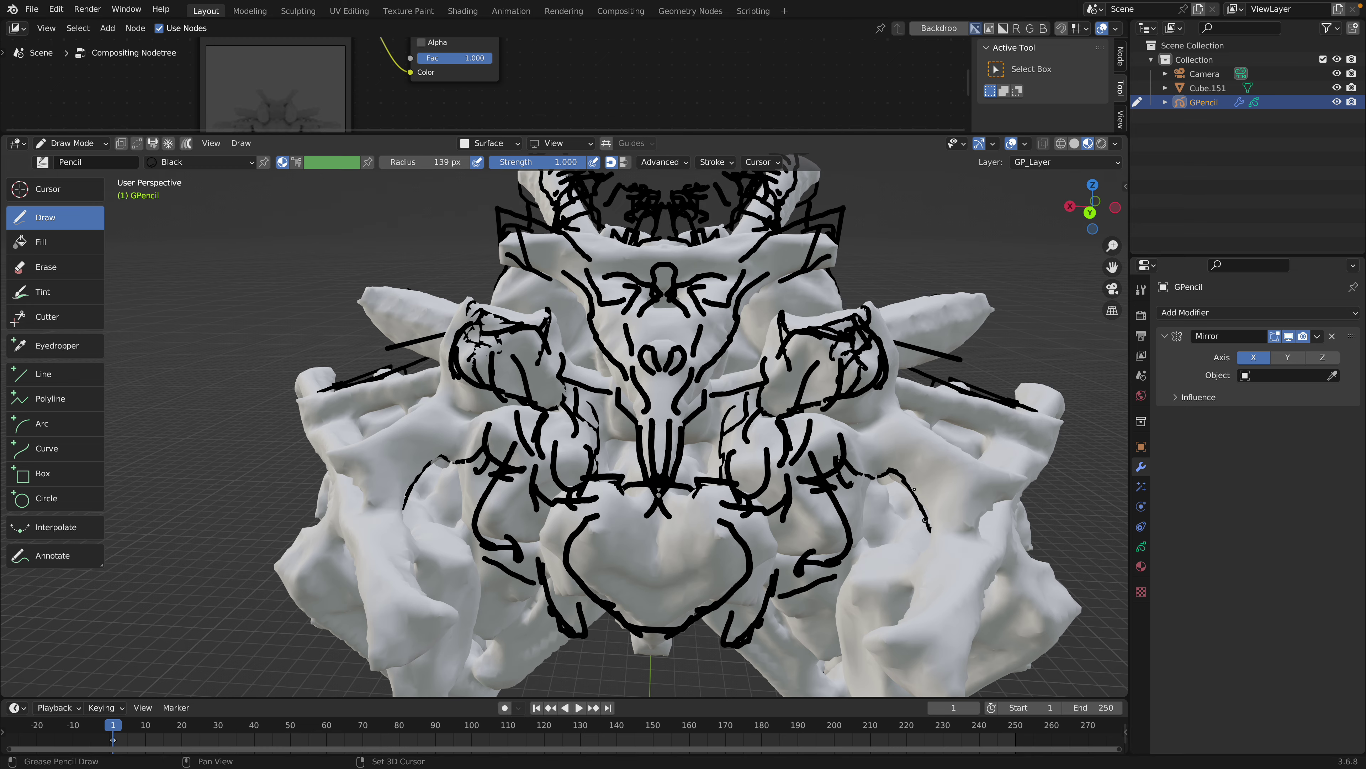
shift+middle_drag(915, 500, 894, 439)
mouse_move(862, 359)
mouse_down()
mouse_move(954, 443)
mouse_move(934, 479)
mouse_up()
Switch to the Replicate page and save the generated orange-peel robot image to Downloads
key(ctrl+Right)
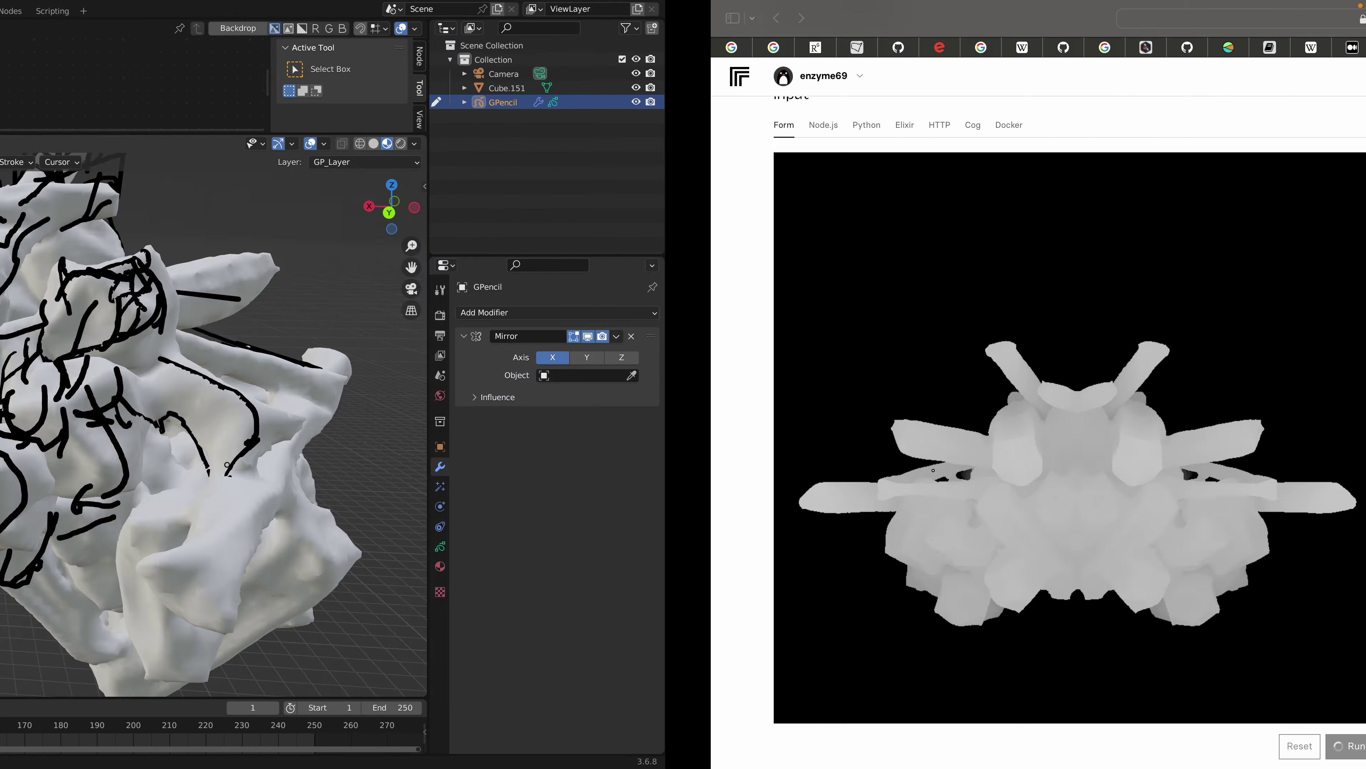
scroll(928, 463, up, 3)
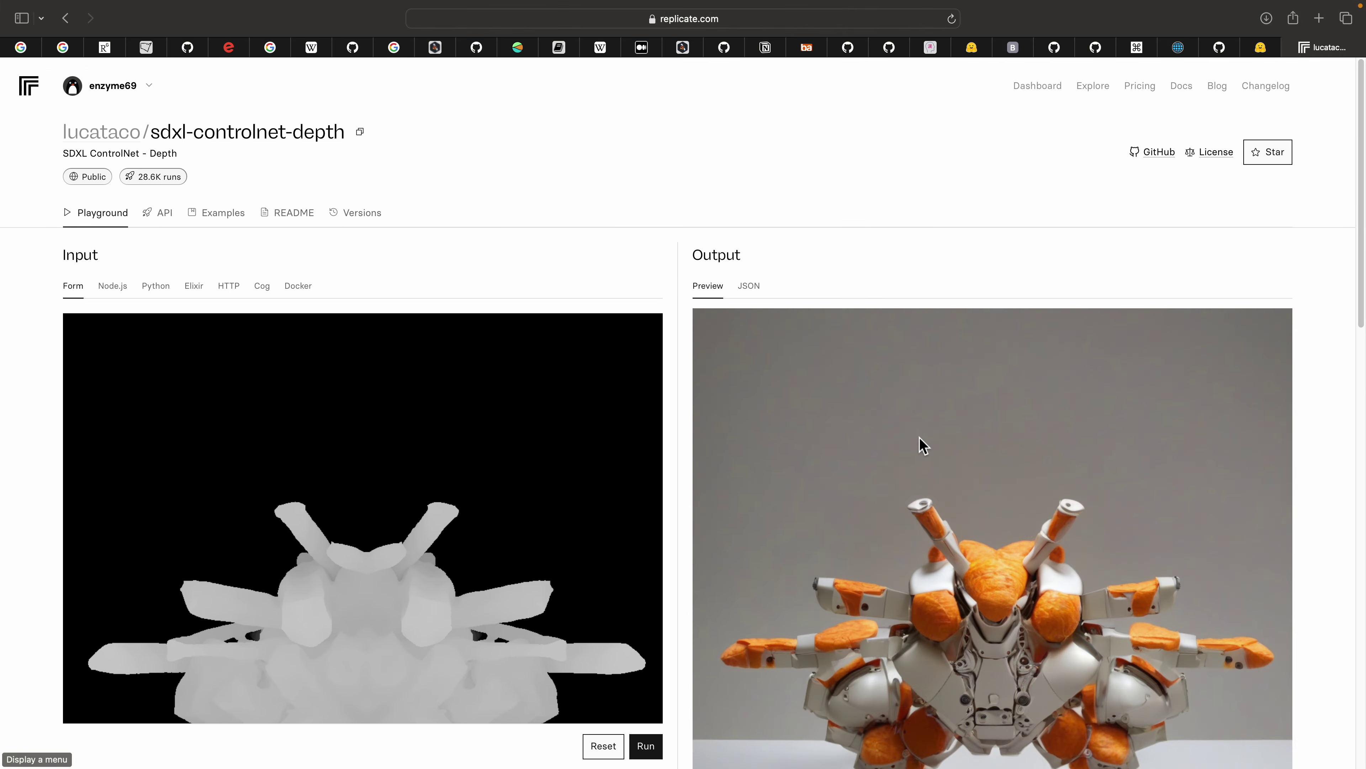
key(ctrl+Right)
key(ctrl+Left)
scroll(909, 455, down, 3)
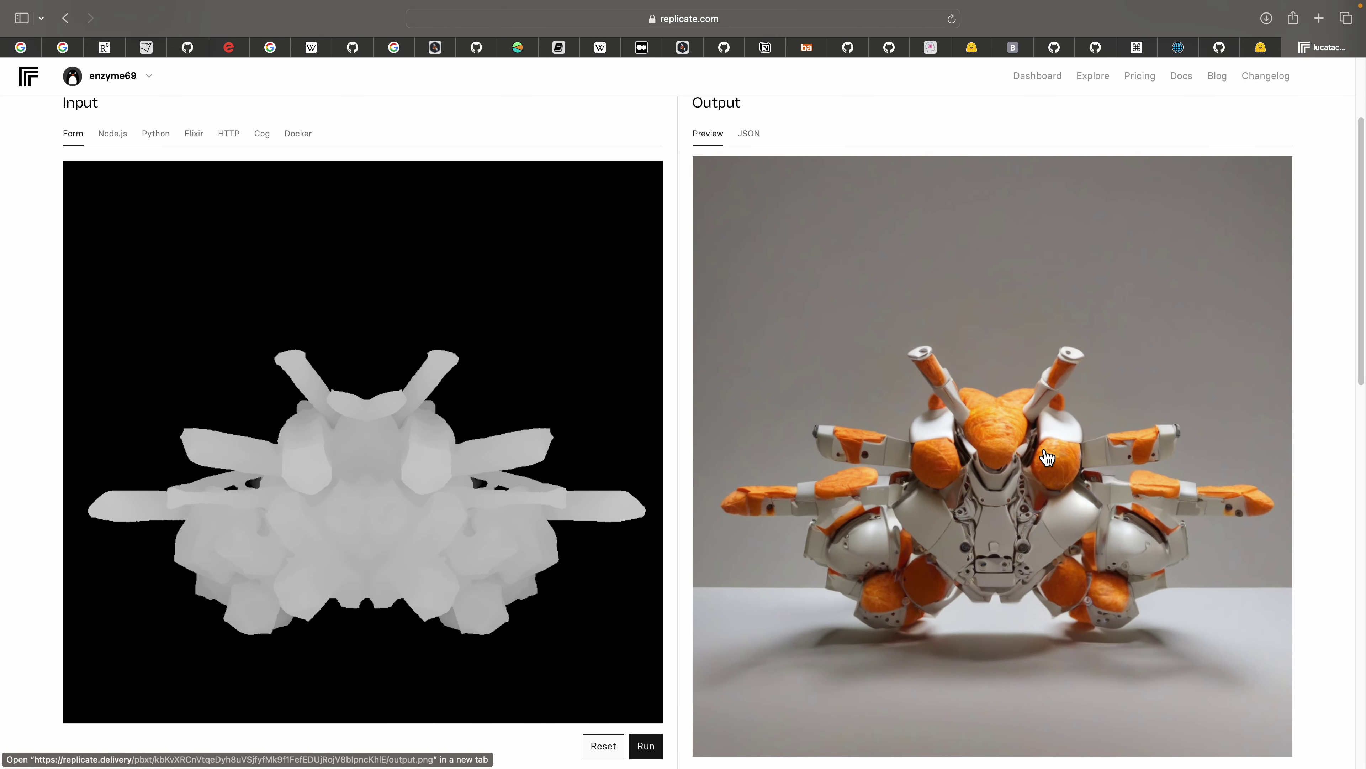
right_click(1061, 419)
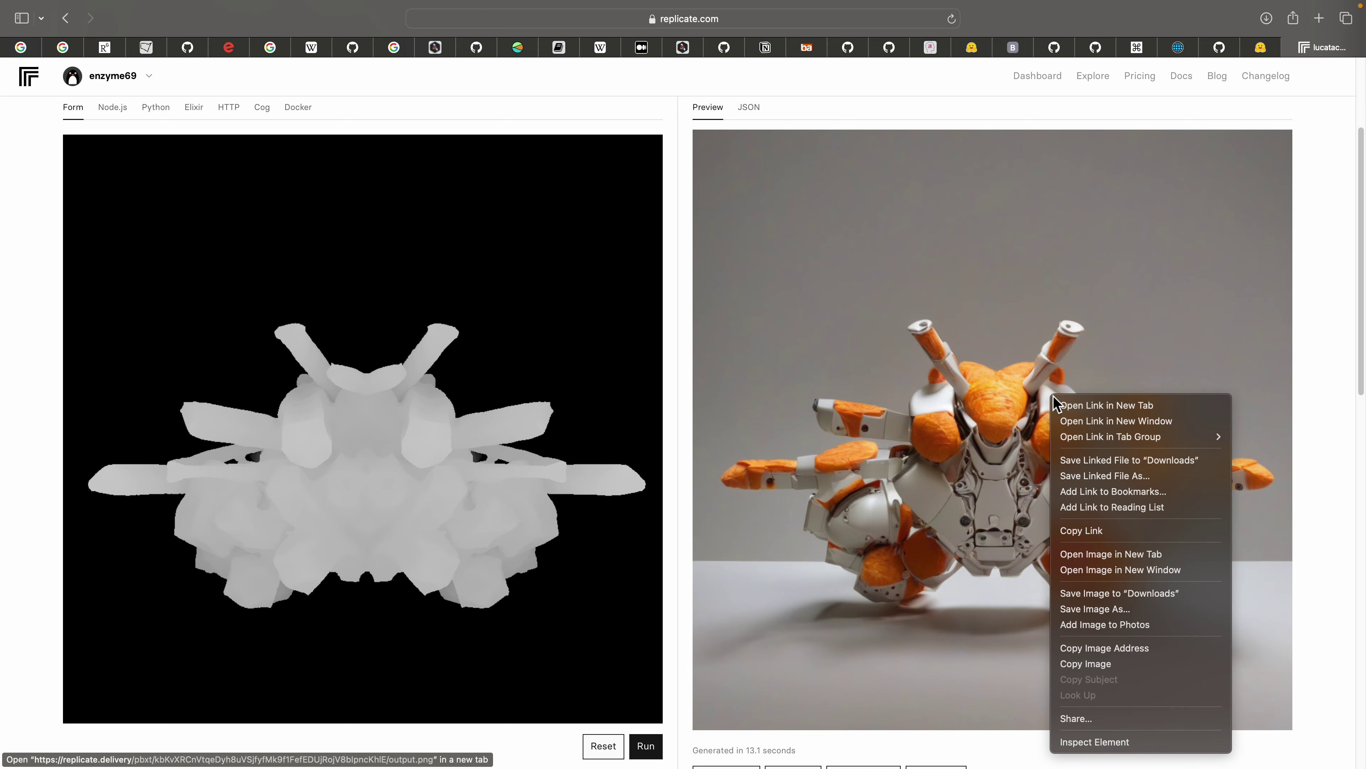
click(1068, 464)
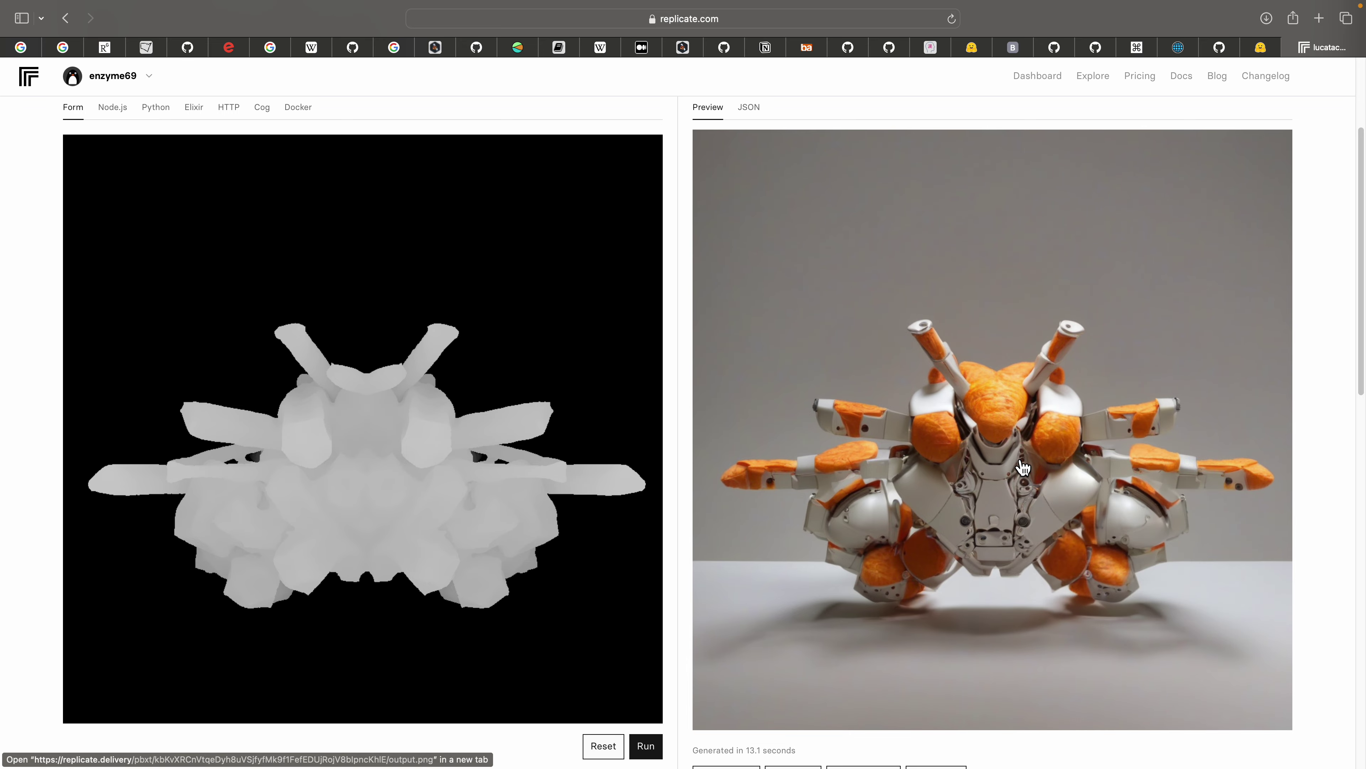
Change the prompt to "hyperrealistic robot made of apple pear peels, peels grow arms and legs" and run the model
scroll(509, 473, down, 10)
scroll(236, 245, up, 4)
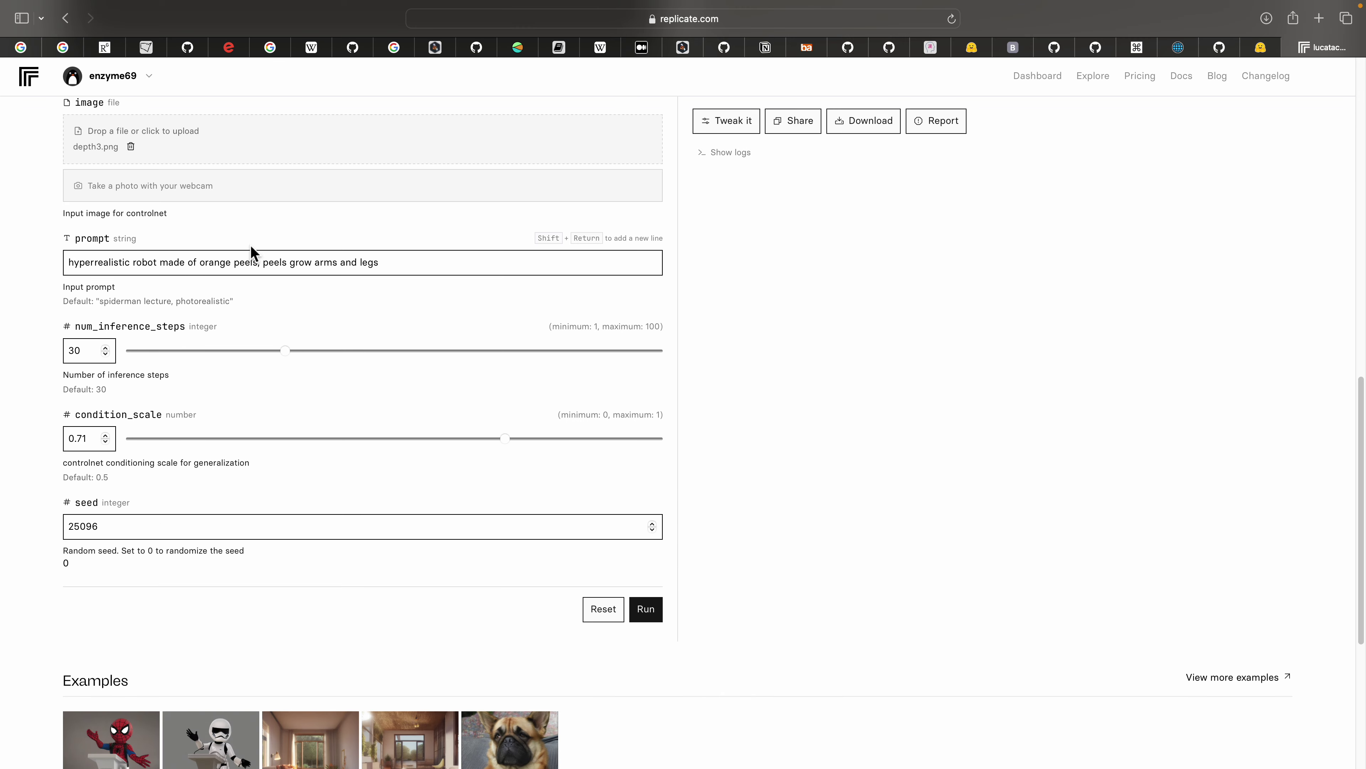
double_click(210, 262)
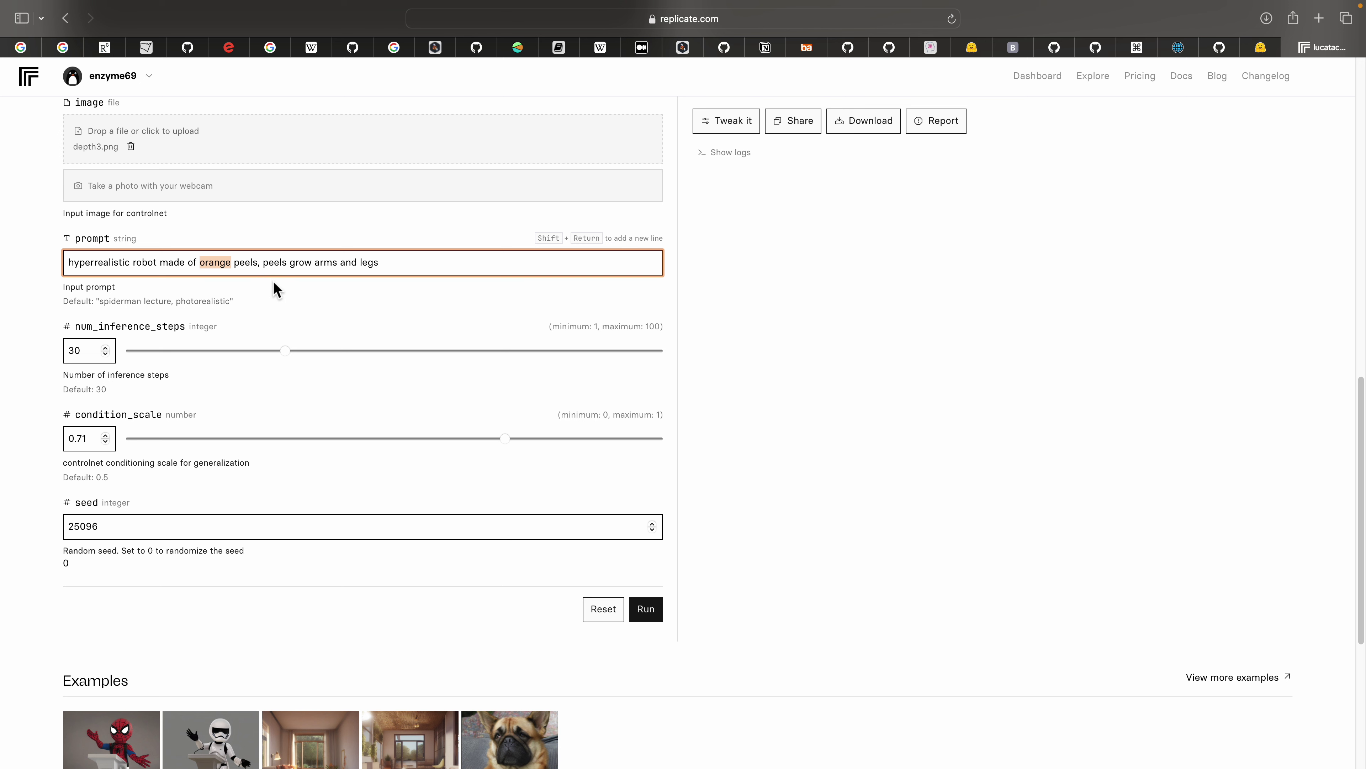
text(apple pea)
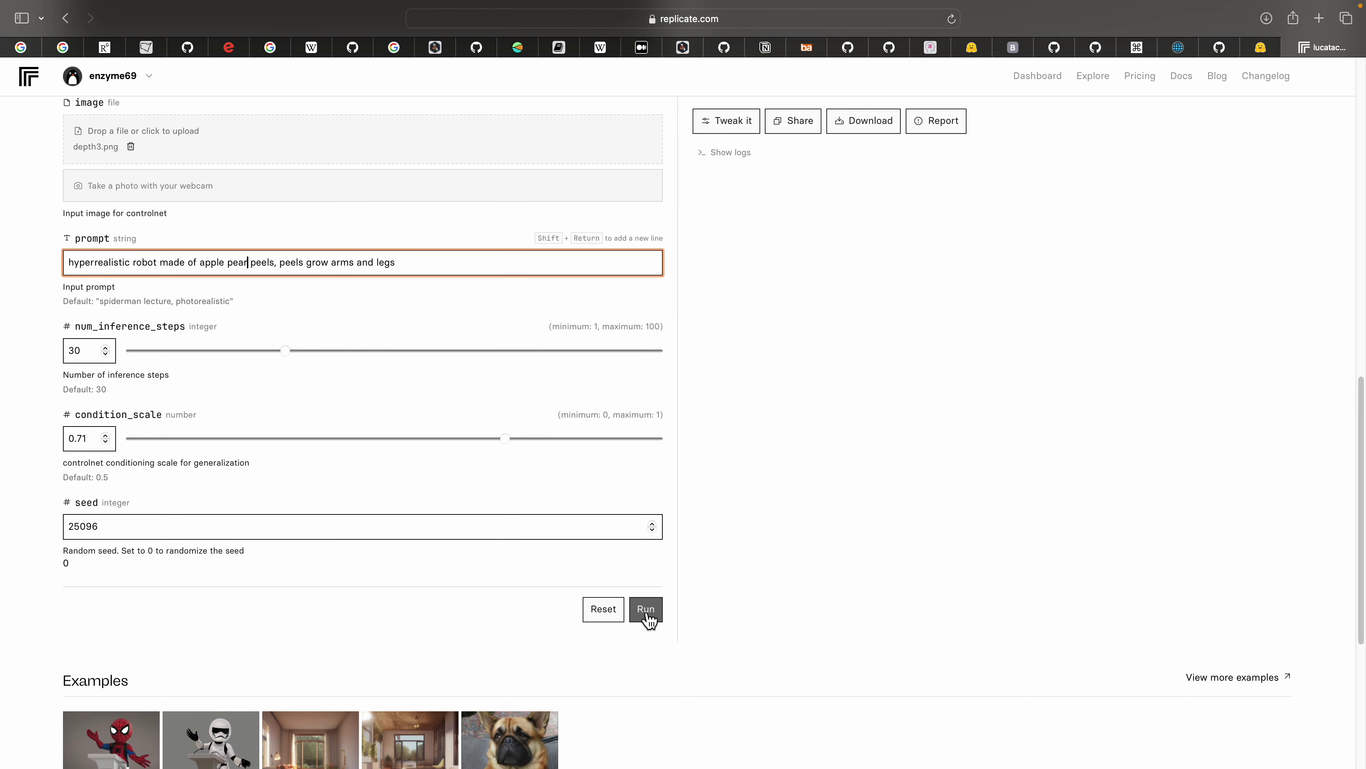
scroll(668, 526, up, 10)
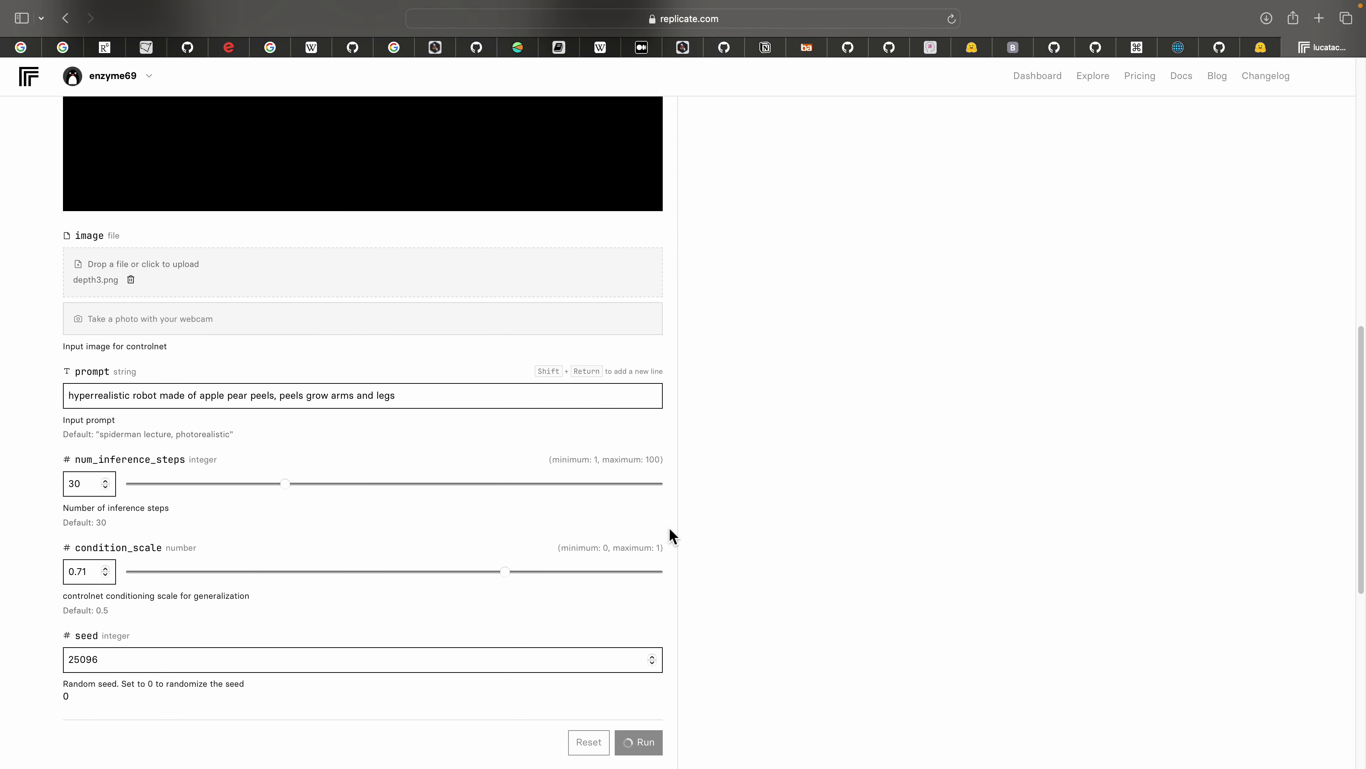
Back in Blender, draw face-like detail strokes inside the heart-shaped central lump
key(ctrl+Right)
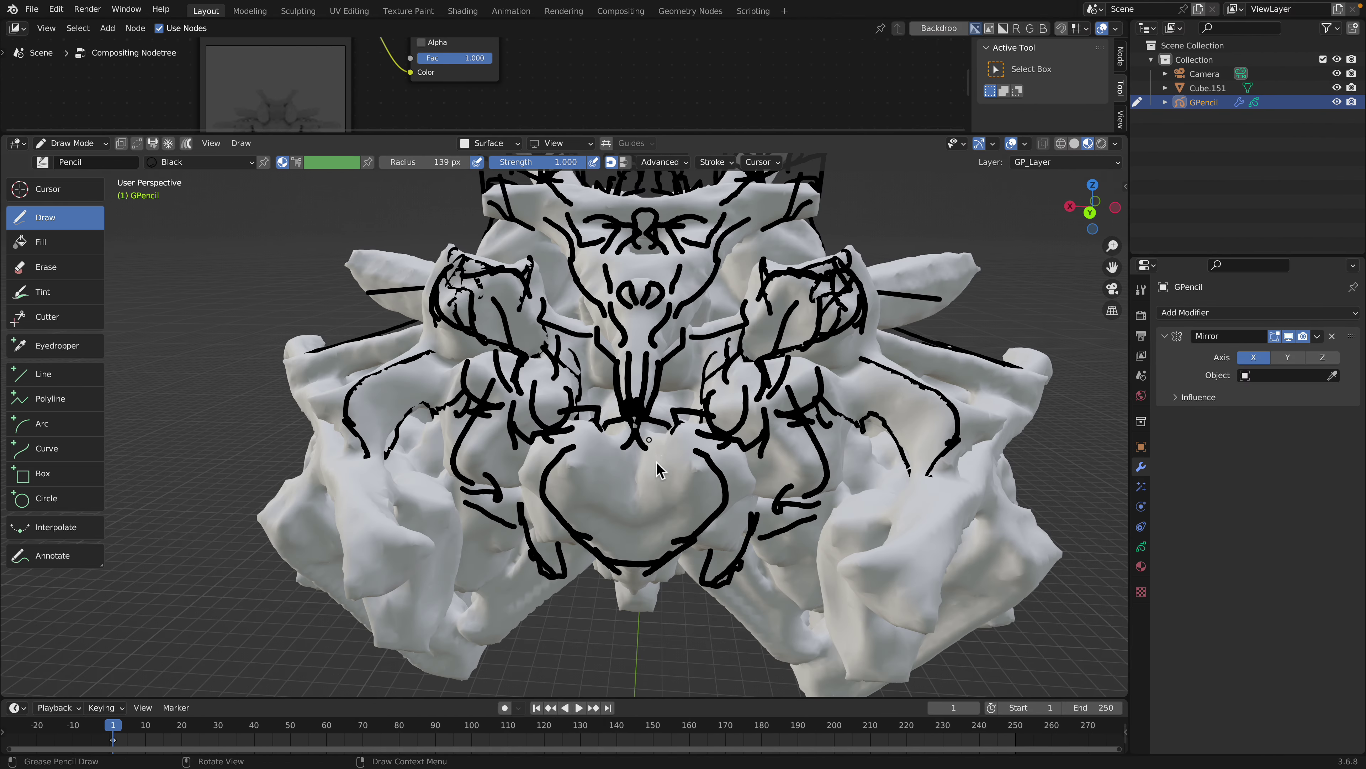
mouse_move(653, 463)
mouse_down()
mouse_move(665, 501)
mouse_move(710, 500)
mouse_up()
mouse_move(674, 504)
mouse_down()
mouse_move(683, 530)
mouse_move(671, 530)
mouse_up()
drag(654, 526, 672, 545)
Outline the lower ends of the long rear legs and add contour strokes up to their knees
mouse_move(844, 502)
mouse_down()
mouse_move(873, 549)
mouse_move(889, 549)
mouse_up()
drag(889, 516, 861, 561)
drag(875, 557, 889, 595)
mouse_move(927, 538)
mouse_down()
mouse_move(898, 586)
mouse_move(937, 610)
mouse_move(971, 510)
mouse_up()
drag(974, 502, 922, 481)
mouse_move(913, 481)
mouse_down()
mouse_move(861, 501)
mouse_move(858, 443)
mouse_up()
drag(858, 435, 854, 462)
middle_drag(855, 463, 816, 433)
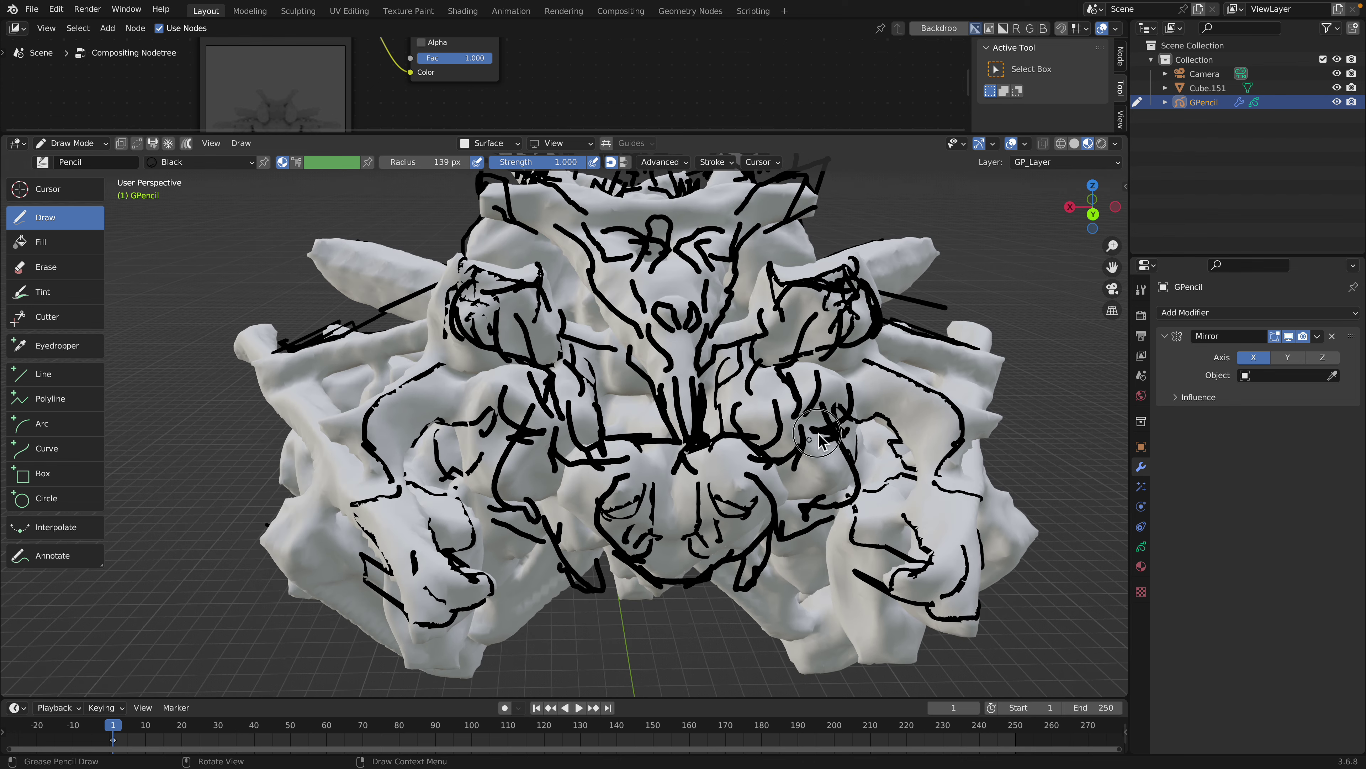
drag(816, 433, 834, 470)
mouse_move(834, 470)
middle_down()
mouse_move(813, 401)
mouse_move(739, 424)
mouse_move(709, 416)
middle_up()
scroll(655, 387, up, 2)
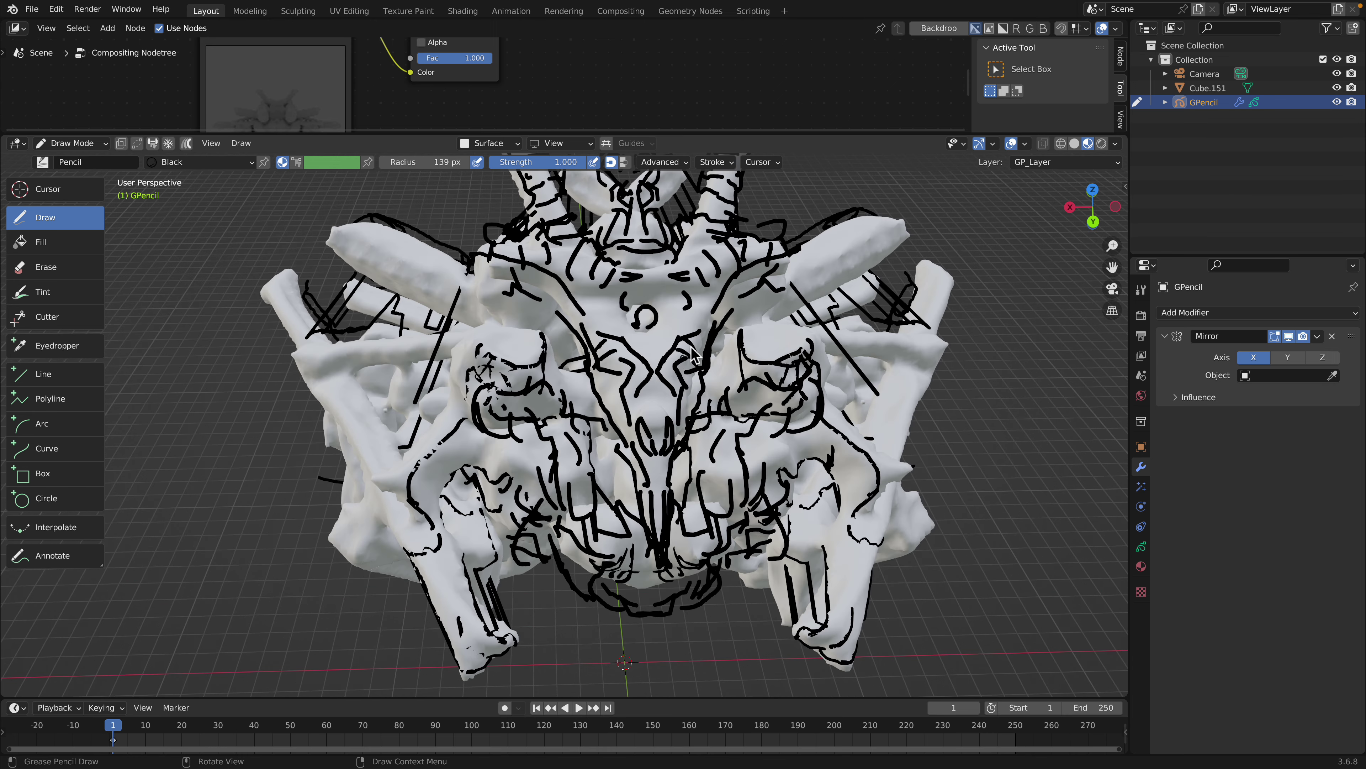
Add short detail strokes to the tapering skull-like central plate and draw an edge stroke down its side
drag(684, 308, 661, 355)
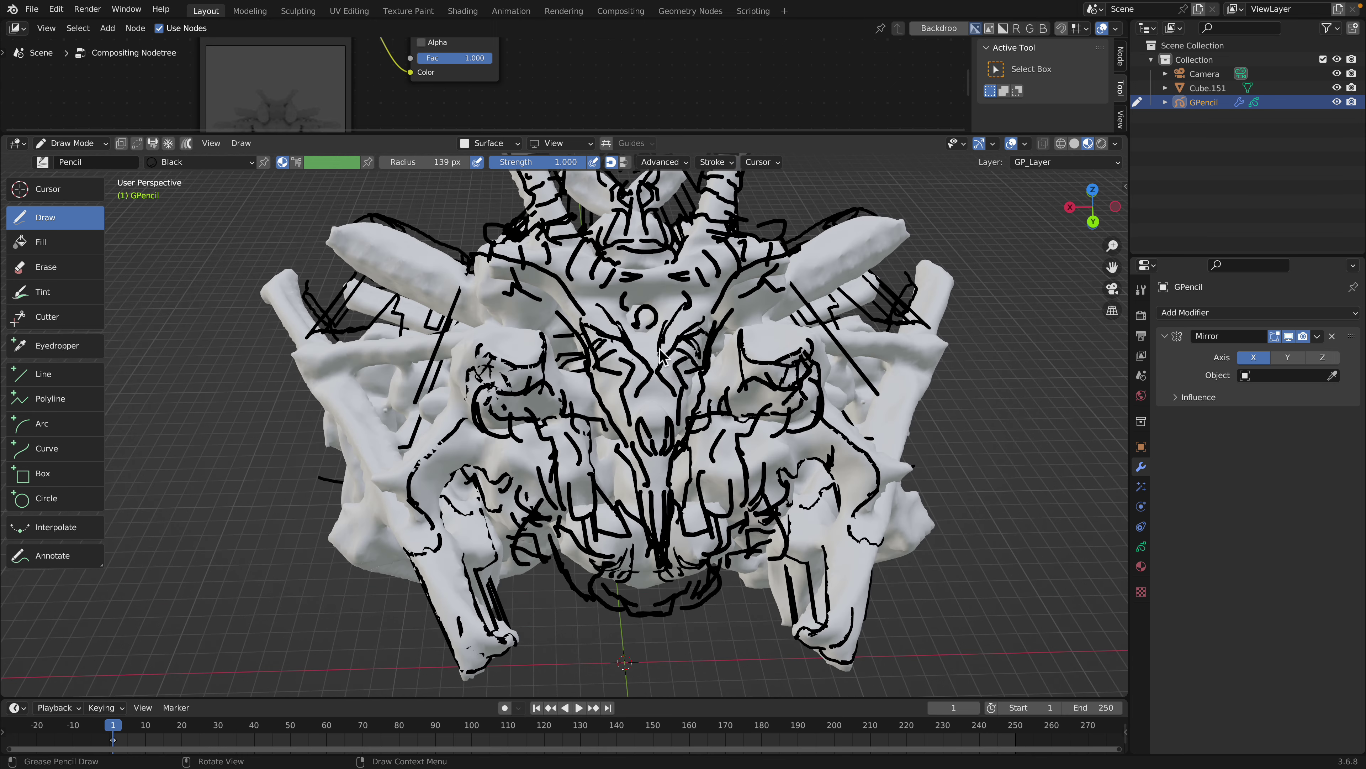
drag(671, 402, 670, 406)
middle_drag(719, 308, 703, 327)
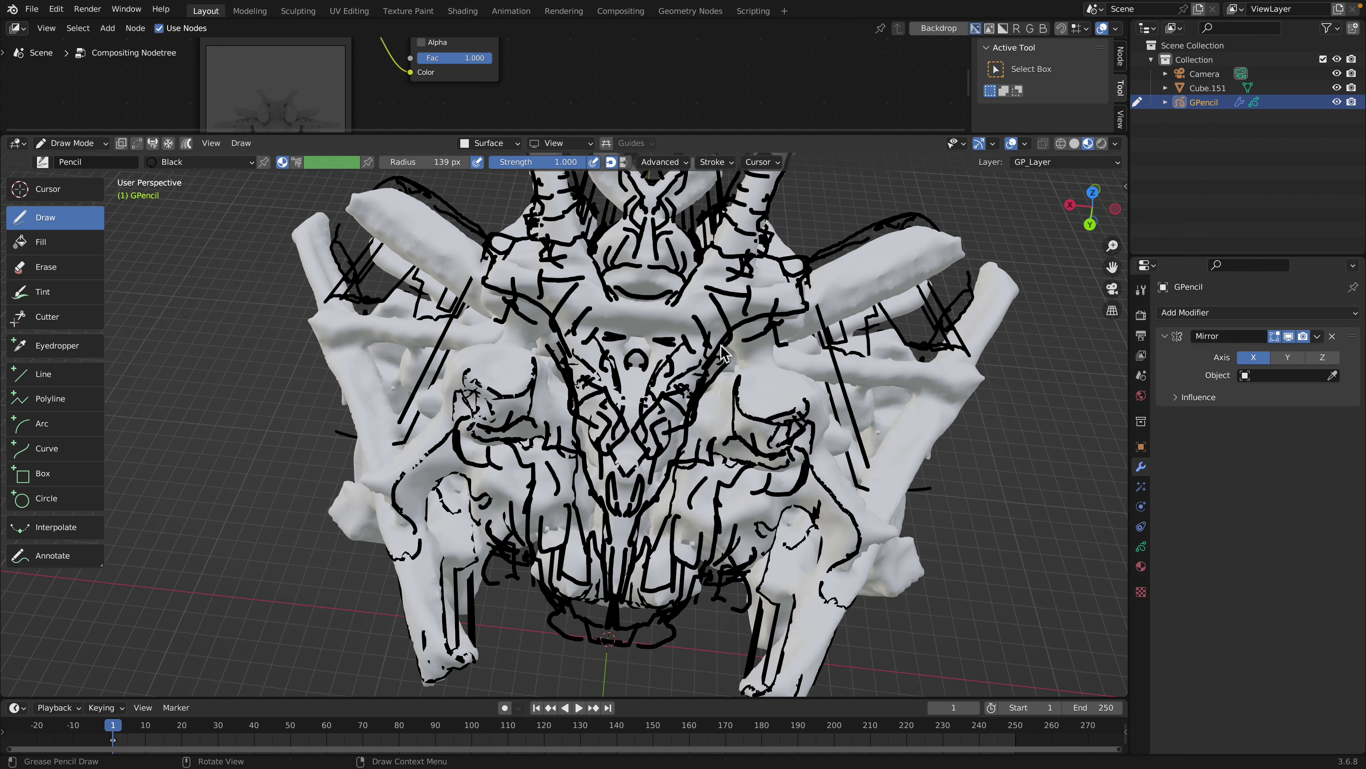
mouse_move(721, 347)
mouse_down()
mouse_move(734, 369)
mouse_move(806, 377)
mouse_move(813, 410)
mouse_up()
middle_drag(814, 409, 877, 379)
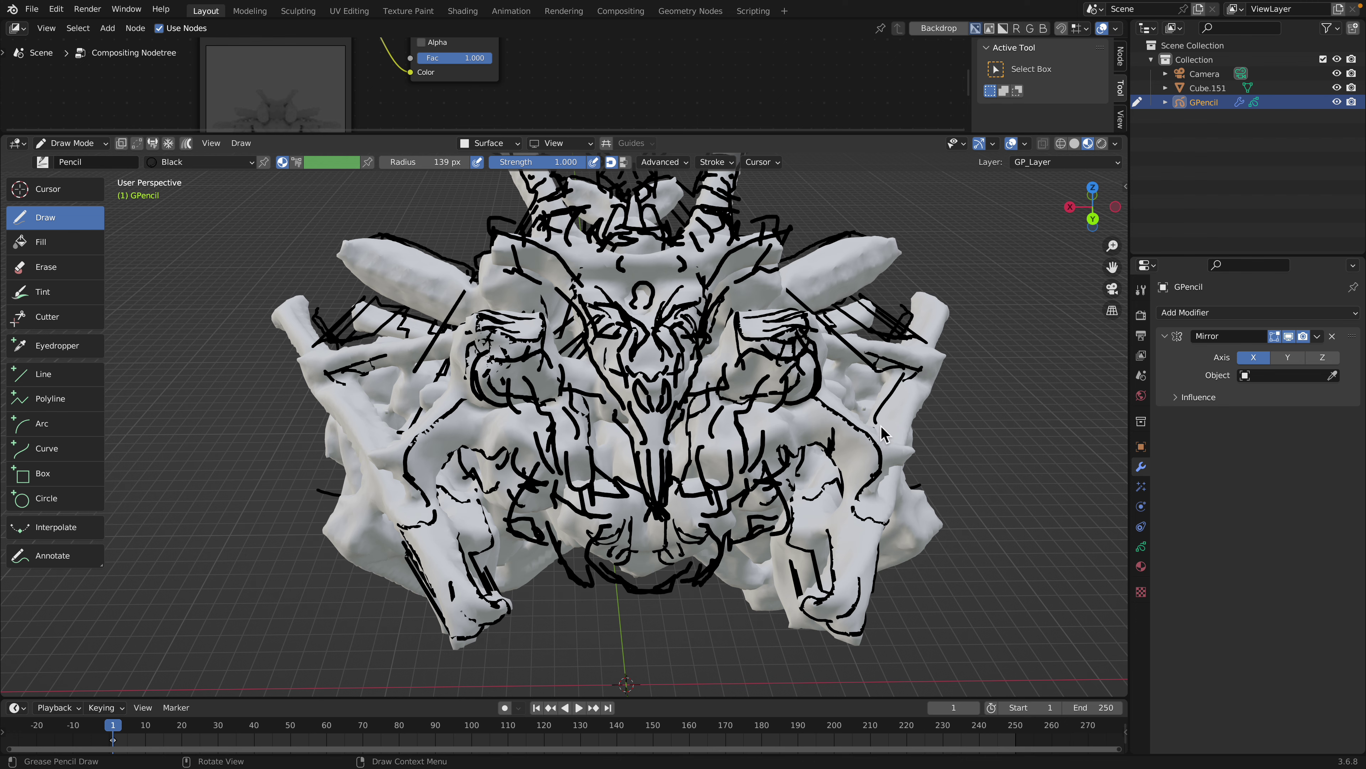
Draw contour strokes along the outer side limbs and around the upper part of the rear legs
drag(880, 426, 913, 380)
drag(911, 452, 864, 520)
middle_drag(866, 522, 864, 485)
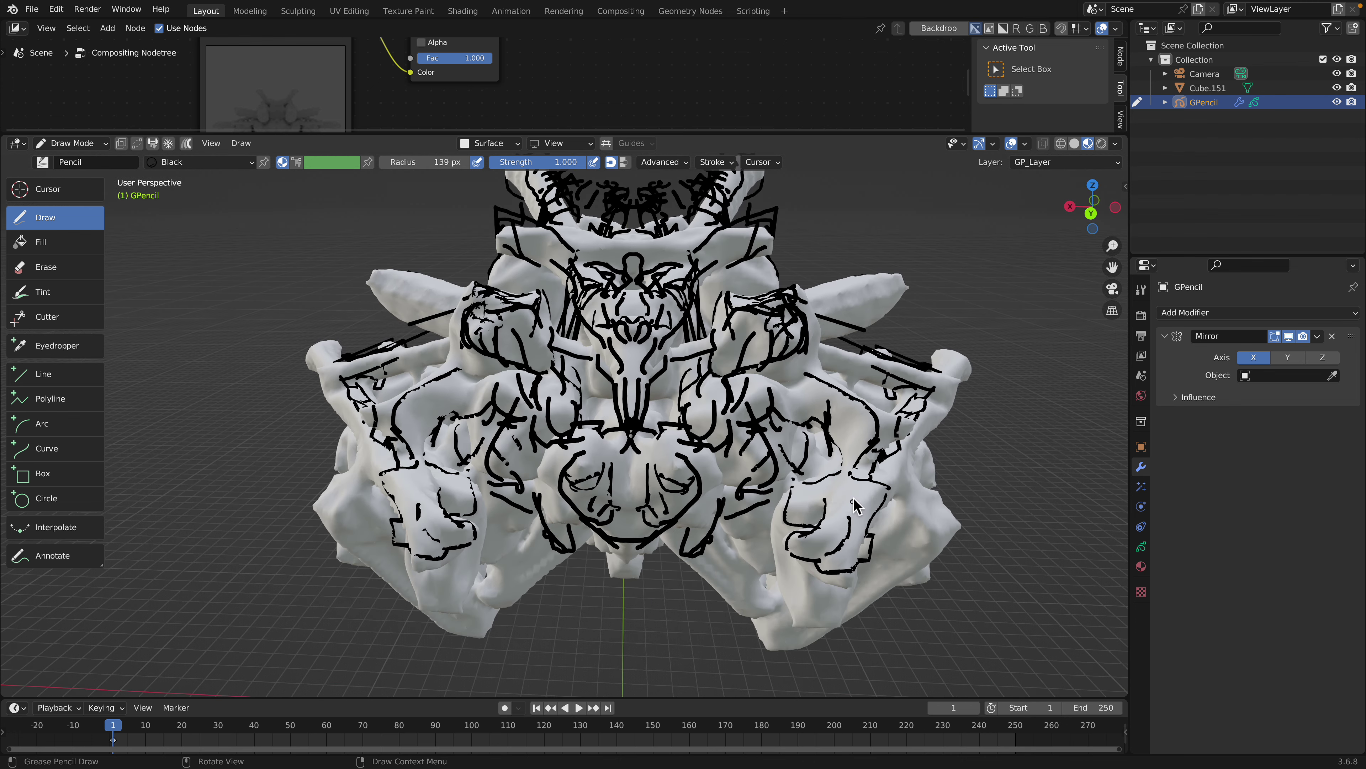
drag(847, 465, 860, 507)
Outline the underside of the rear leg ends with long vertical strokes joined by a lower closing stroke
middle_drag(829, 557, 818, 525)
drag(802, 525, 805, 582)
drag(786, 472, 805, 582)
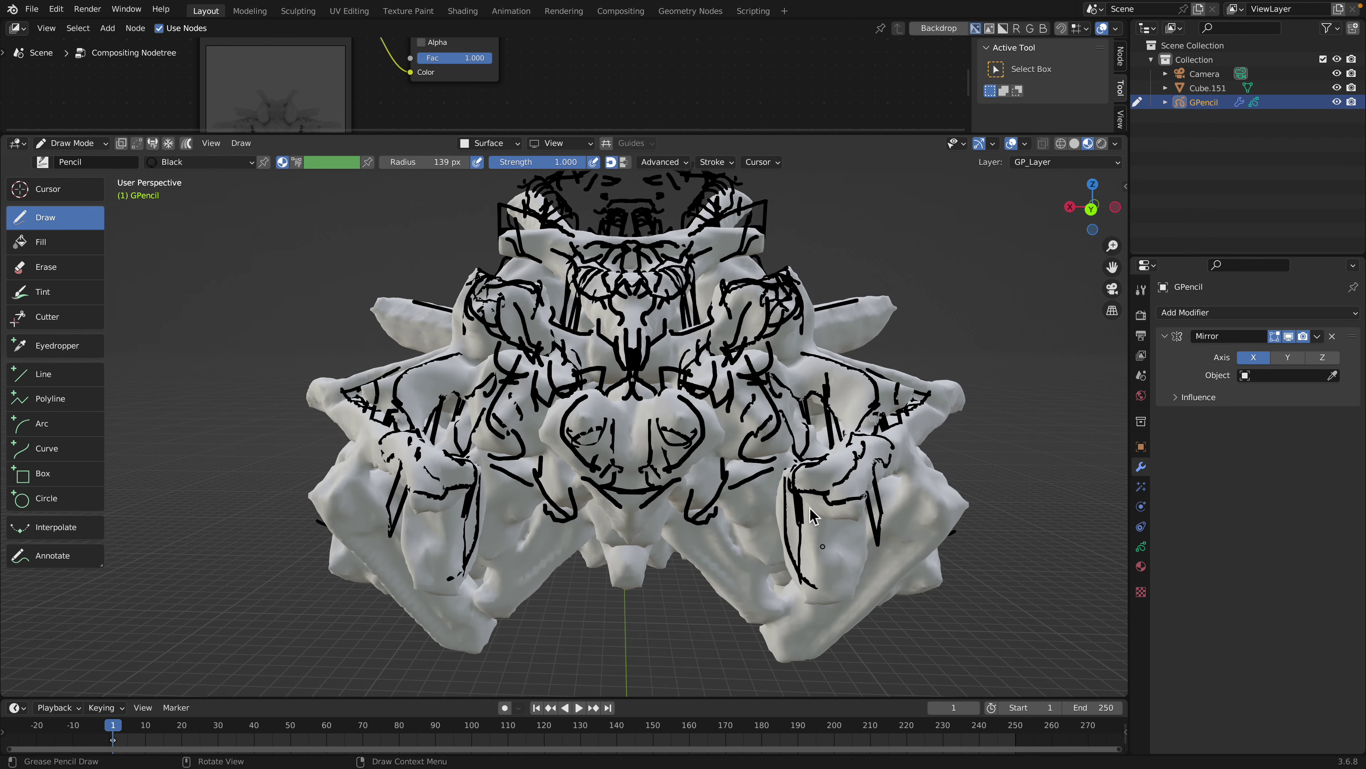
drag(807, 507, 808, 580)
drag(805, 582, 842, 573)
drag(833, 568, 853, 507)
Draw long diagonal strokes and small details along the inner lower struts beside the central lump
scroll(816, 557, down, 3)
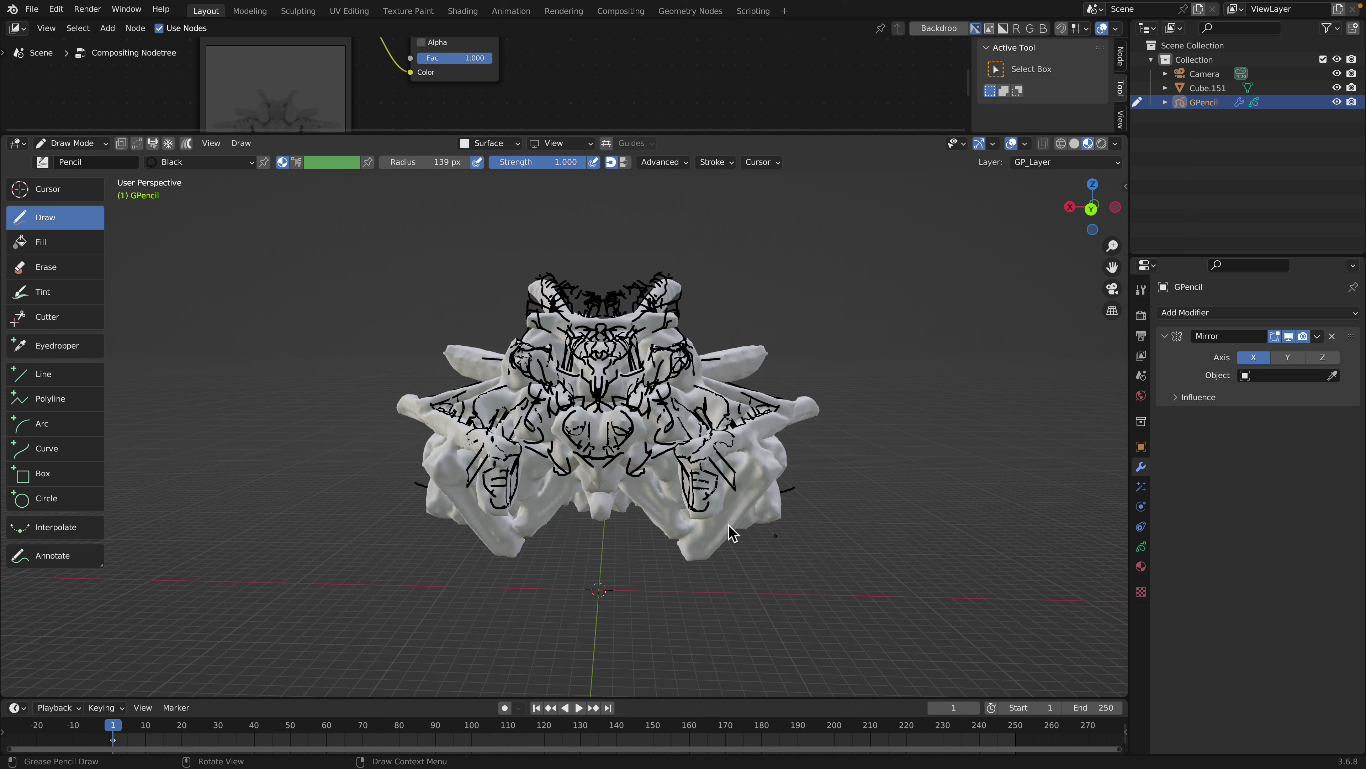
middle_drag(731, 531, 726, 545)
mouse_move(656, 477)
mouse_down()
mouse_move(641, 495)
mouse_move(651, 508)
mouse_up()
mouse_move(666, 499)
mouse_down()
mouse_move(659, 515)
mouse_move(677, 530)
mouse_up()
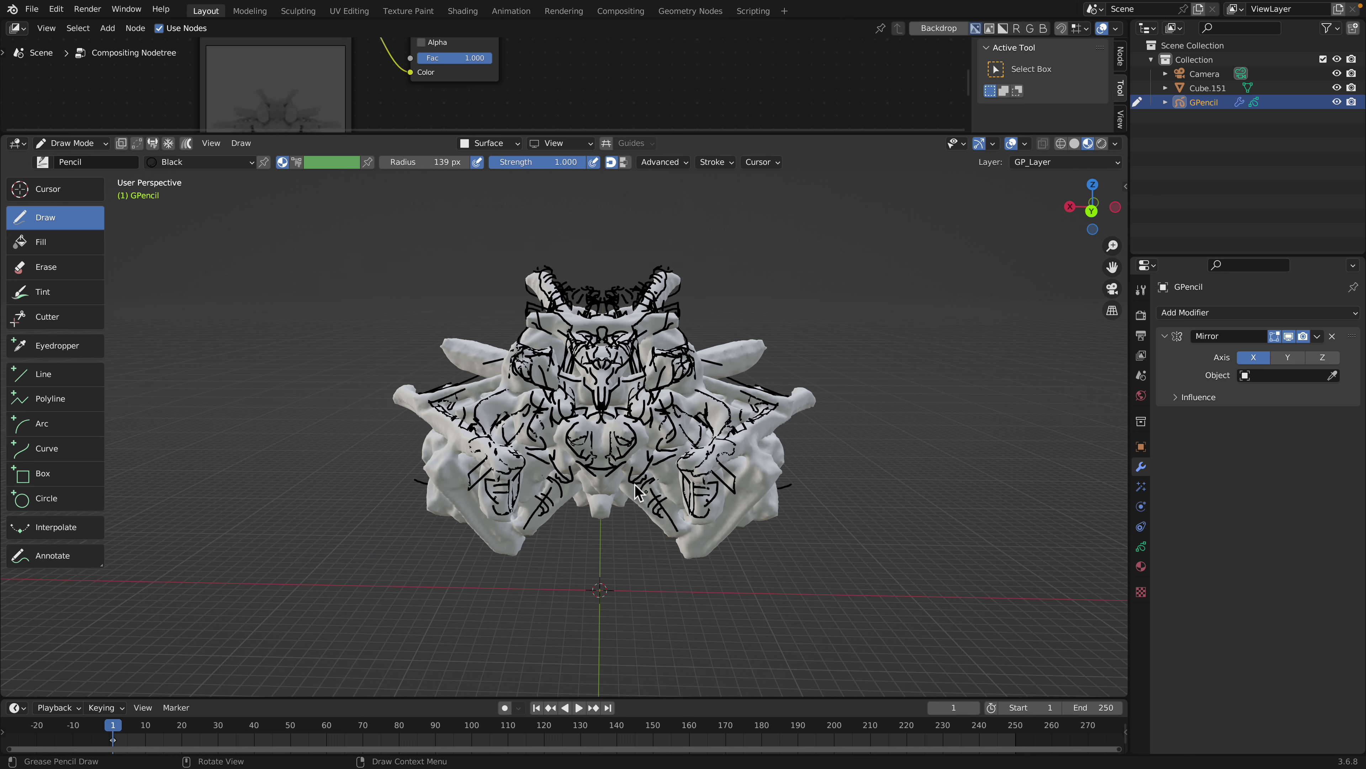
drag(660, 470, 681, 511)
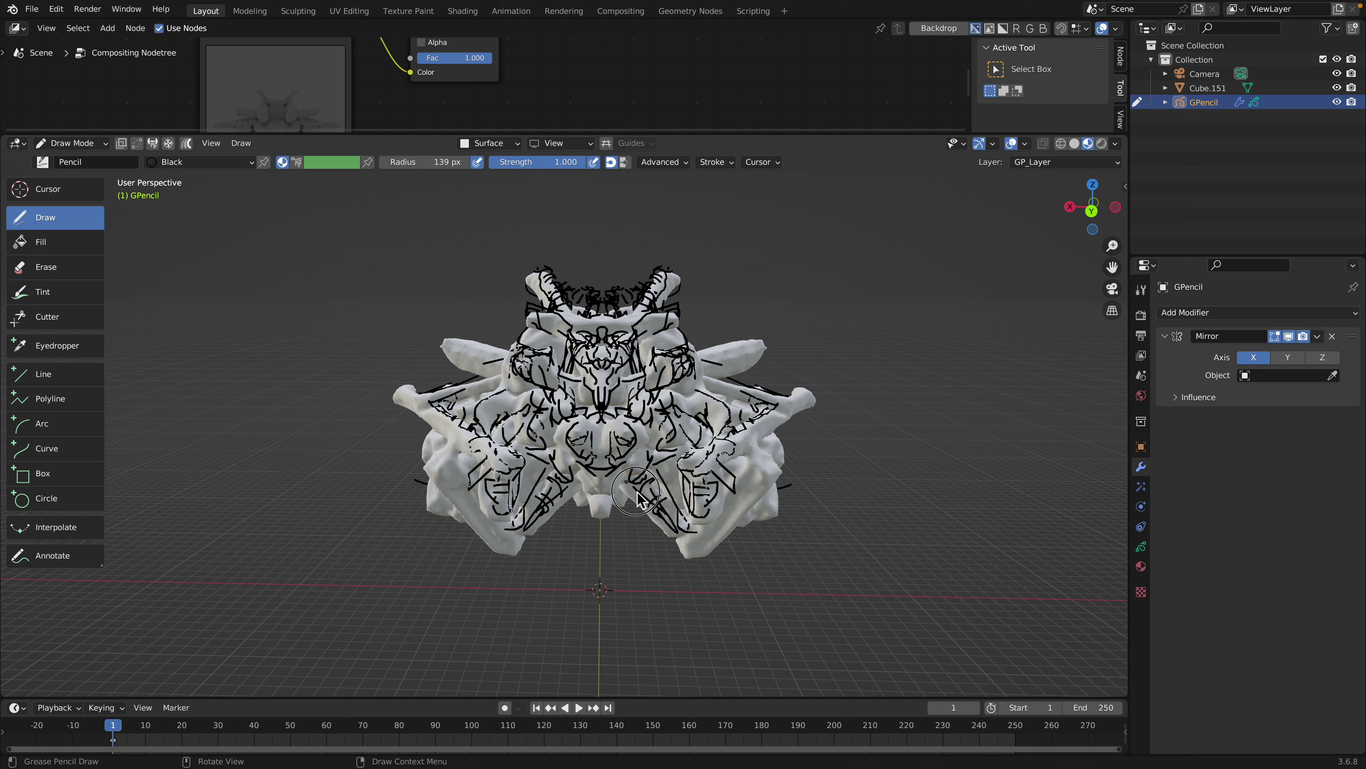
drag(627, 476, 692, 549)
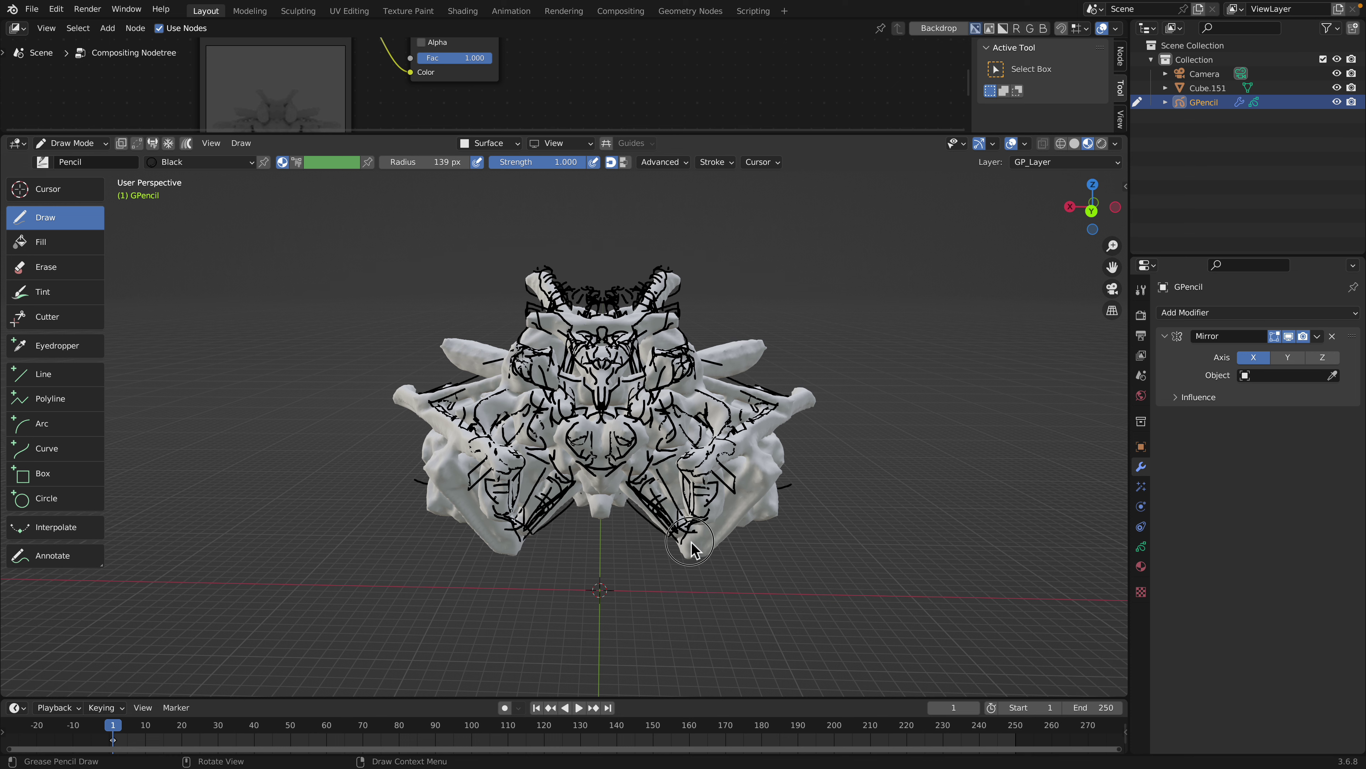
Add contour strokes to the outer faces of the lower struts and the model's lower outer sides
drag(762, 477, 722, 521)
middle_drag(723, 521, 725, 547)
drag(751, 487, 771, 505)
scroll(794, 471, up, 2)
mouse_move(871, 498)
mouse_down()
mouse_move(853, 511)
mouse_move(846, 457)
mouse_up()
scroll(809, 412, up, 2)
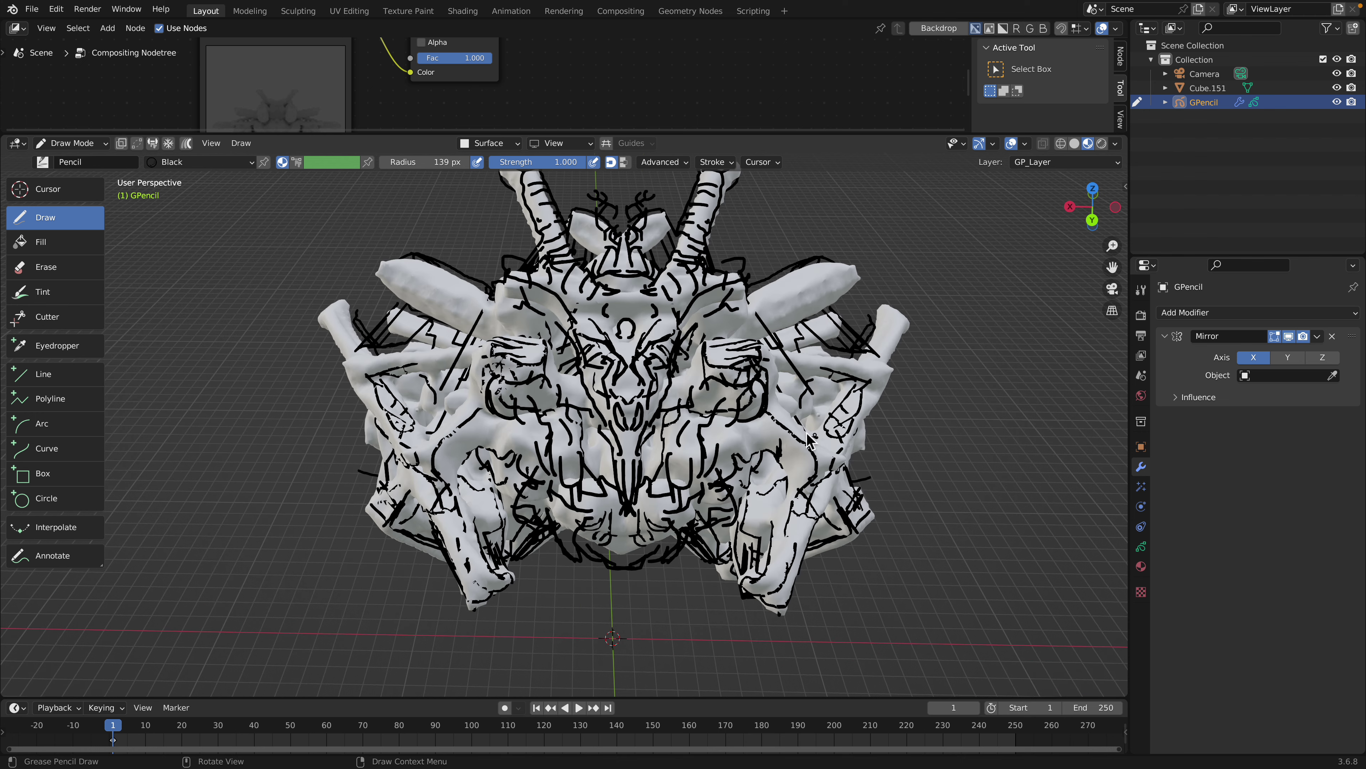
Add strokes to the outer limbs and short crosswise hatching along the upper side arms
mouse_move(927, 443)
mouse_down()
mouse_move(908, 487)
mouse_move(920, 487)
mouse_up()
mouse_move(908, 441)
mouse_down()
mouse_move(904, 459)
mouse_move(841, 441)
mouse_move(780, 464)
mouse_up()
scroll(534, 398, down, 5)
mouse_move(535, 394)
middle_down()
mouse_move(593, 410)
mouse_move(545, 433)
middle_up()
drag(693, 310, 711, 319)
drag(705, 303, 715, 312)
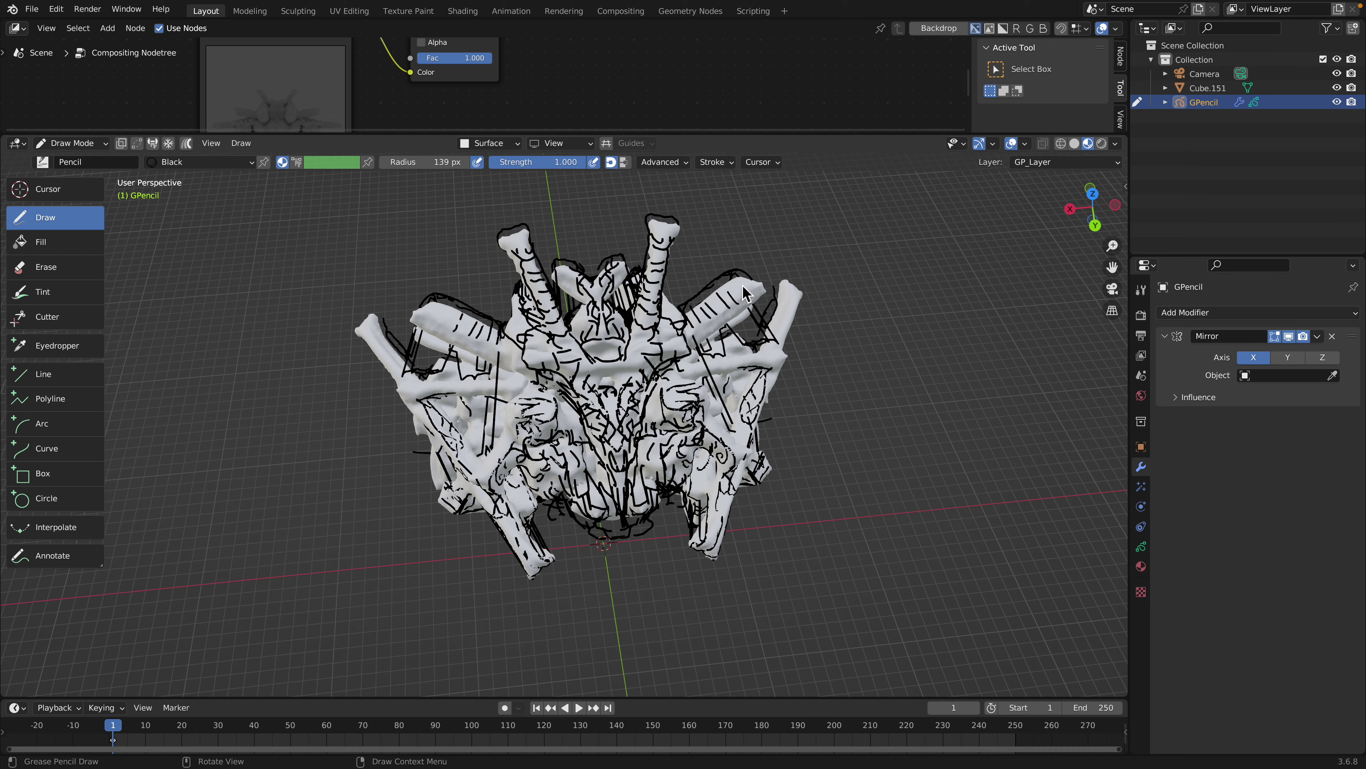
From the side, draw long strokes along the slanted beams and the low protruding limb
mouse_move(674, 355)
middle_down()
mouse_move(827, 320)
mouse_move(612, 387)
middle_up()
mouse_move(587, 411)
mouse_down()
mouse_move(538, 414)
mouse_move(520, 476)
mouse_up()
drag(435, 525, 545, 473)
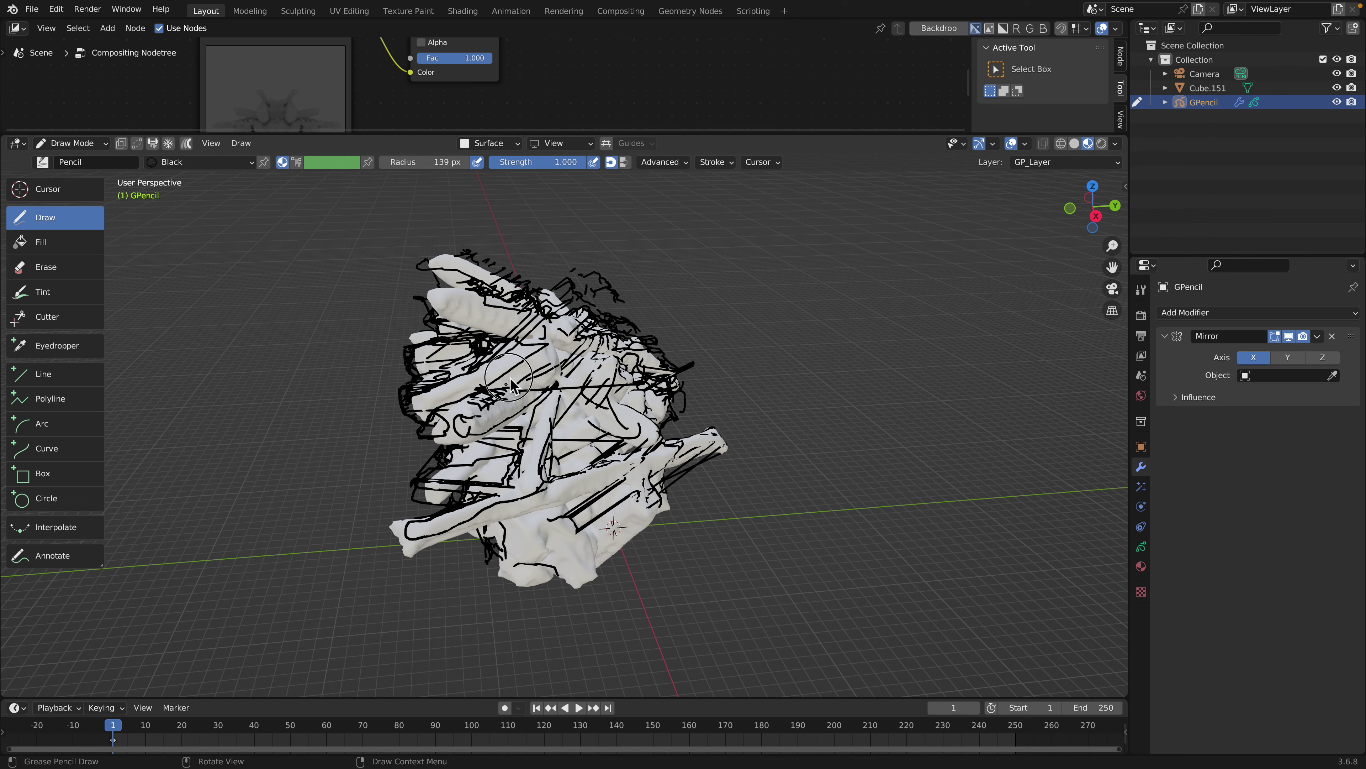
Draw short hatching strokes across the broad side arms on the model's front
mouse_move(541, 406)
middle_down()
mouse_move(605, 401)
mouse_move(578, 375)
mouse_move(606, 423)
middle_up()
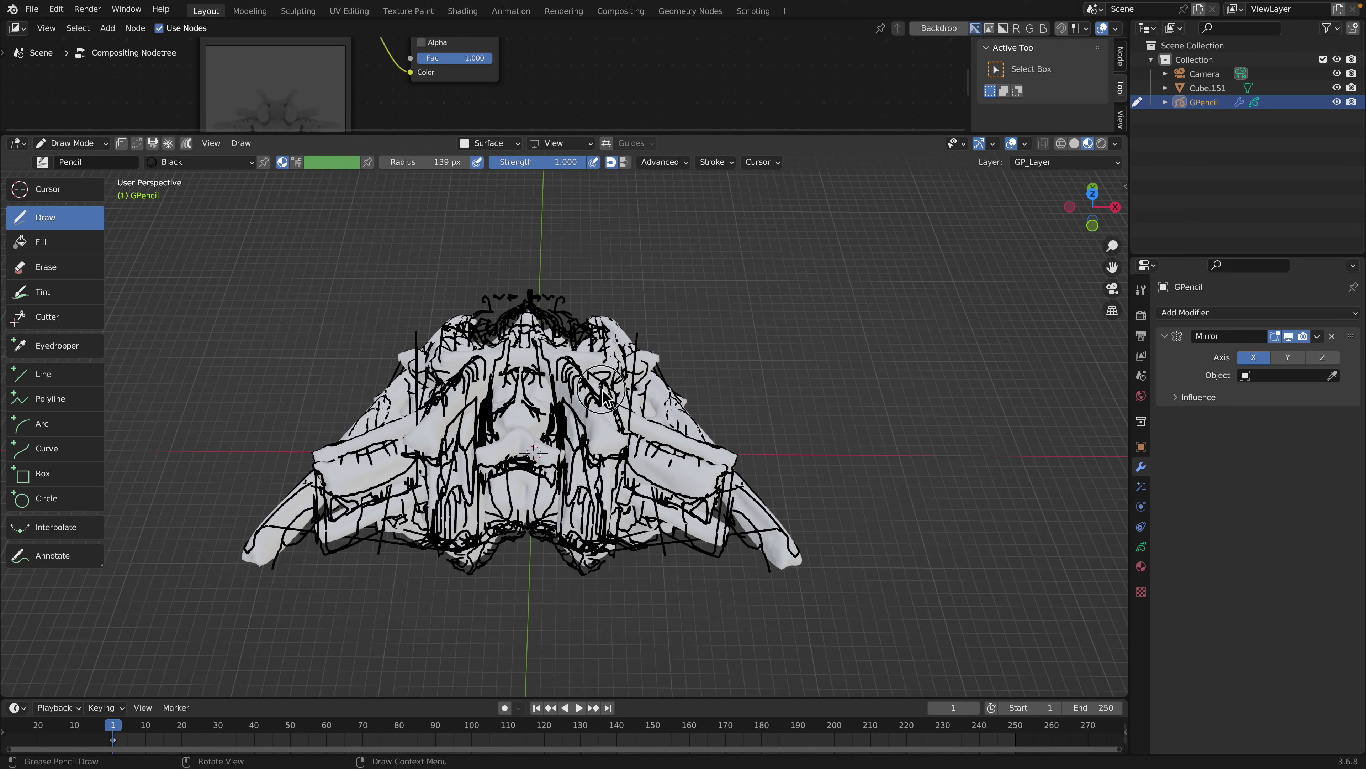
drag(632, 445, 654, 431)
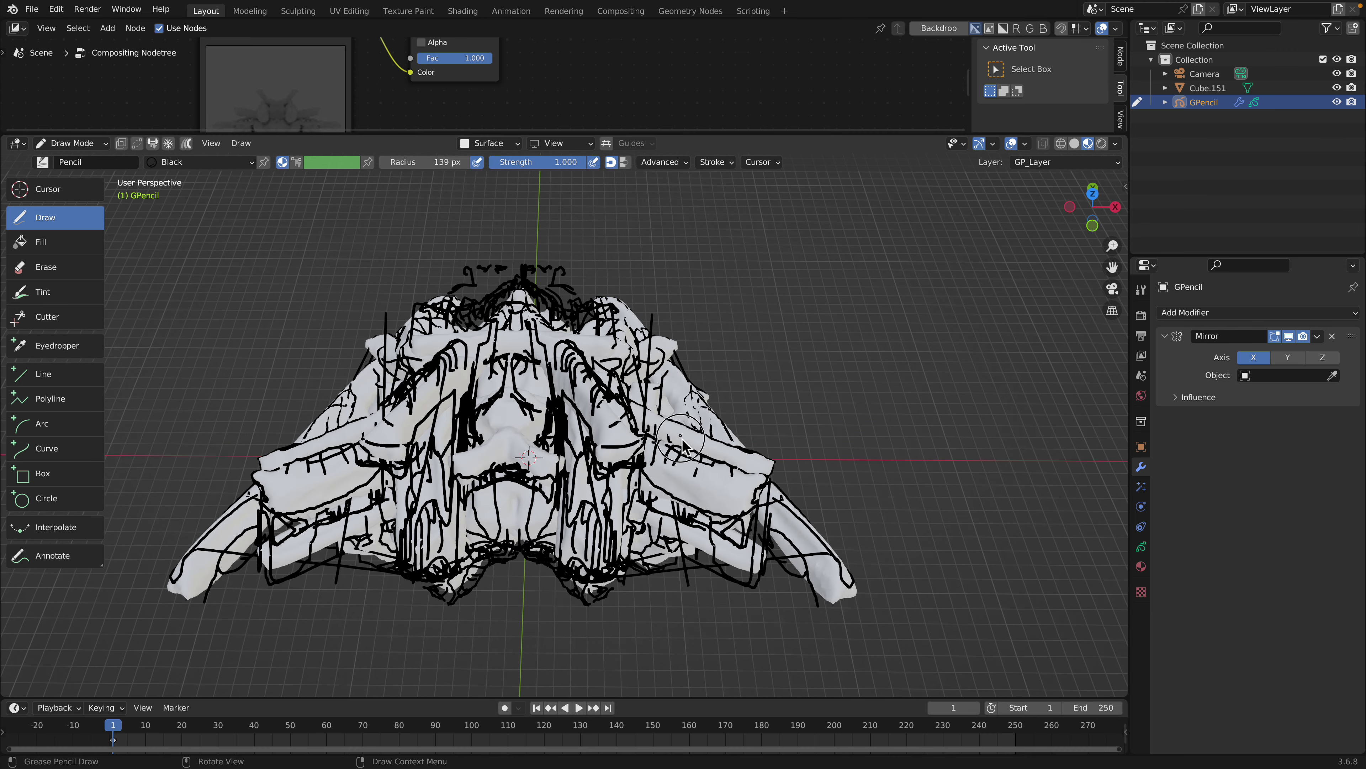
drag(745, 487, 698, 495)
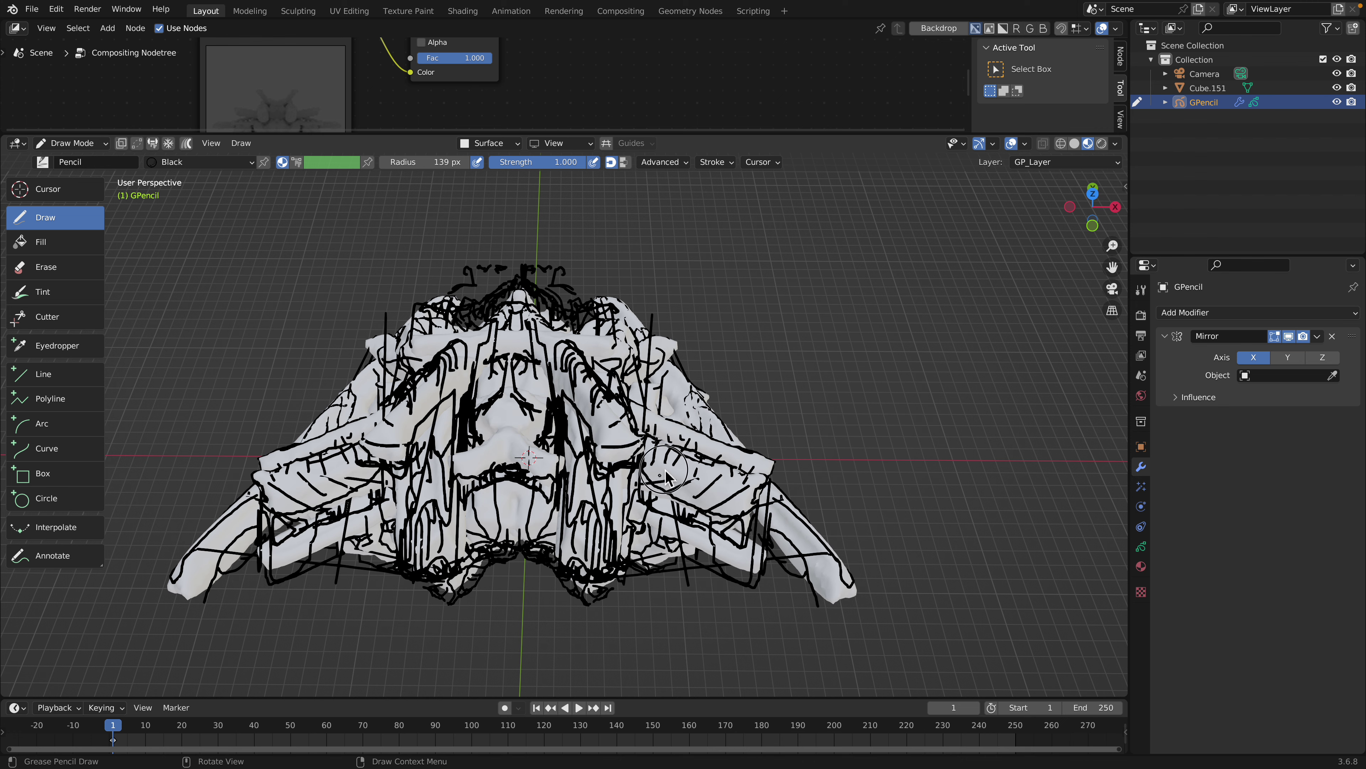
middle_drag(645, 473, 603, 401)
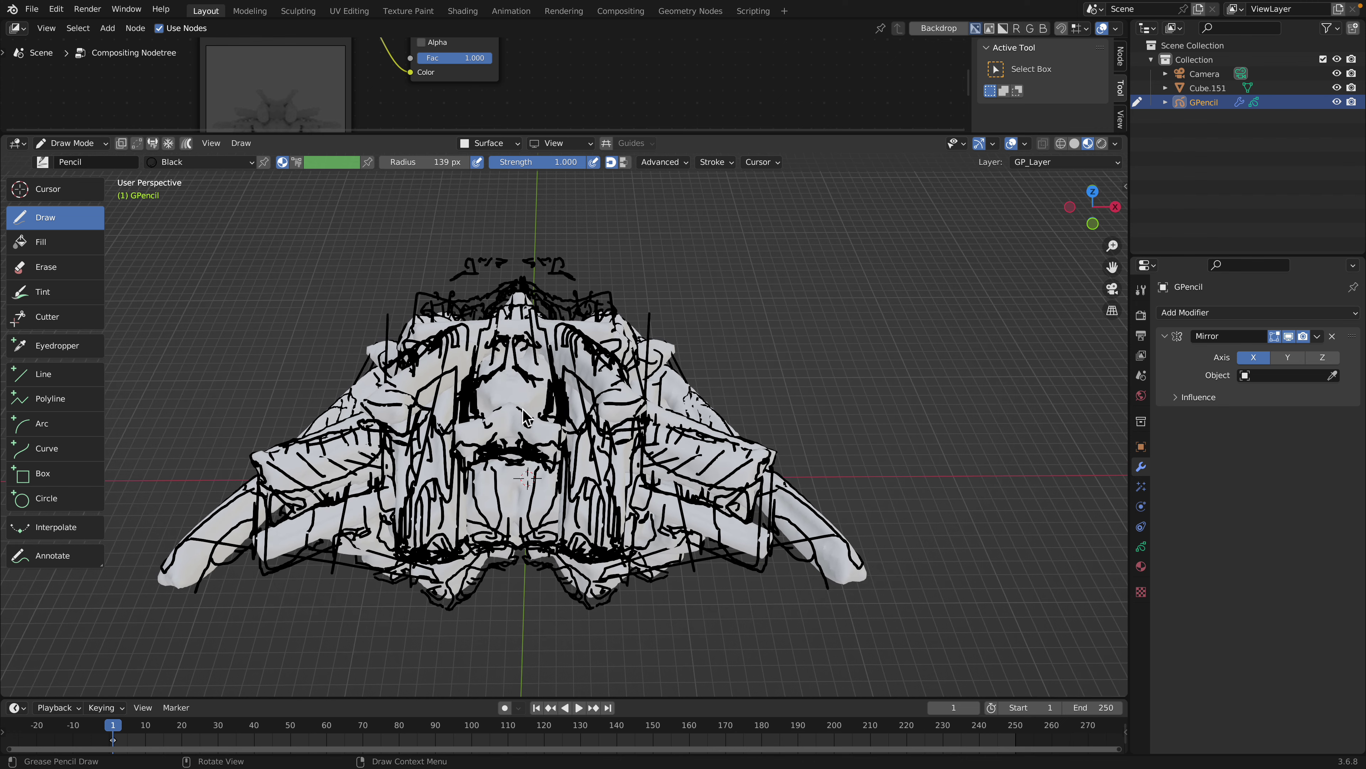
Fill the bare central area above the face between the two horns with detail strokes
scroll(525, 416, up, 3)
middle_drag(510, 393, 555, 417)
scroll(539, 376, down, 1)
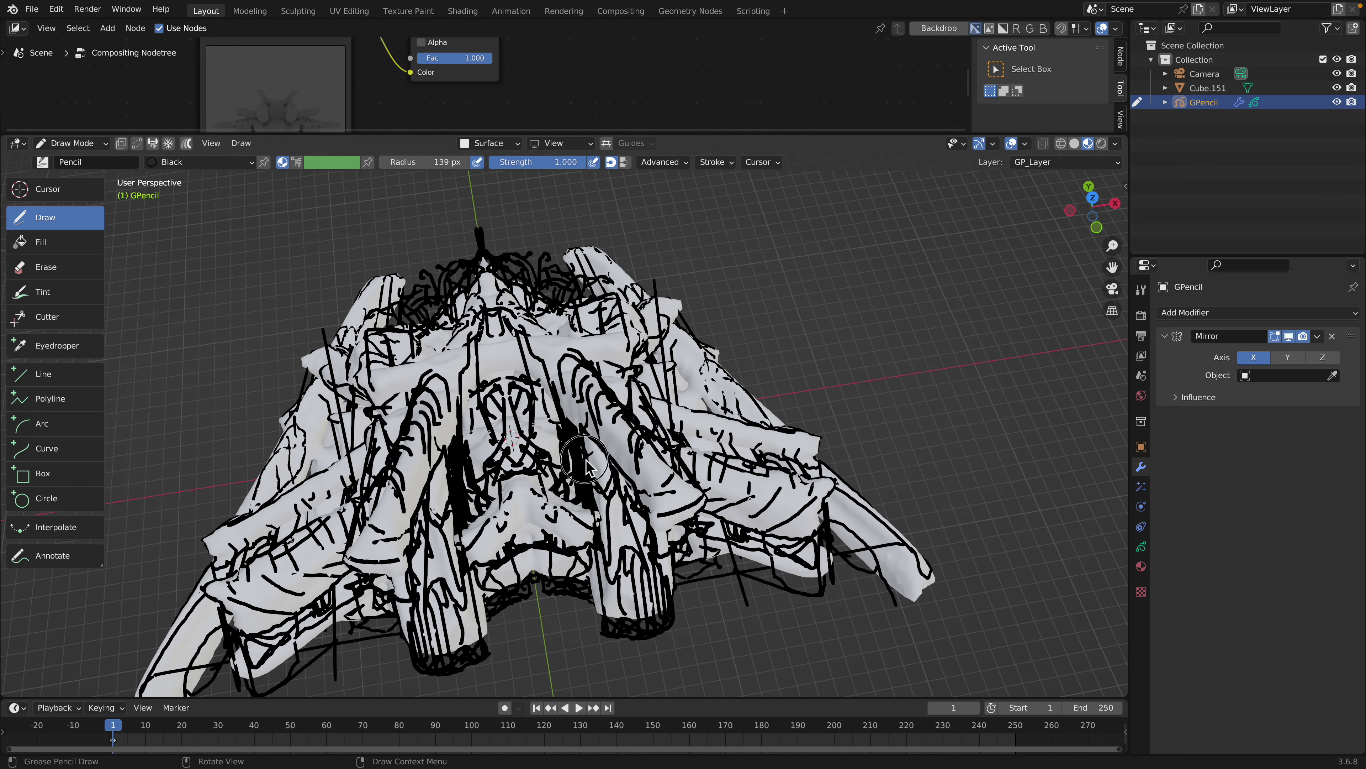
drag(576, 353, 530, 366)
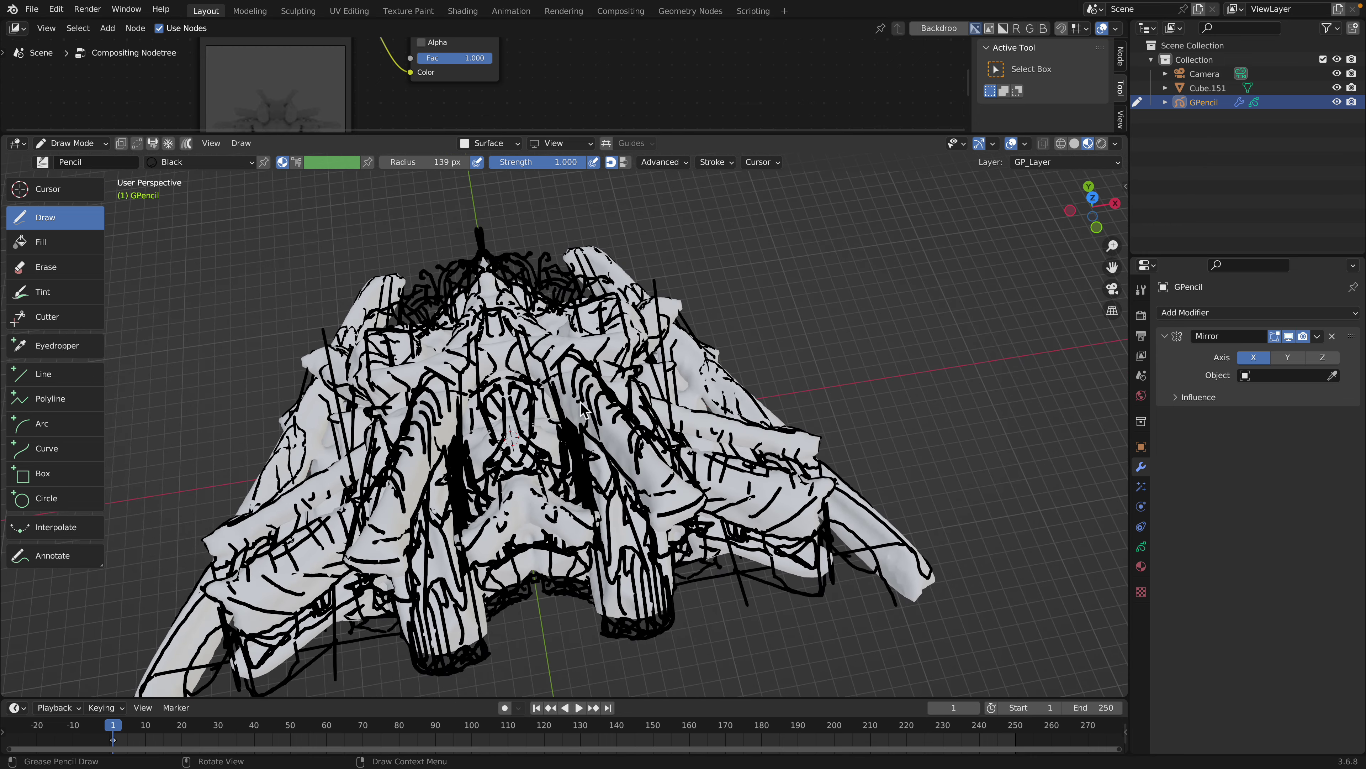
mouse_move(599, 362)
middle_down()
mouse_move(537, 412)
mouse_move(632, 379)
mouse_move(613, 425)
middle_up()
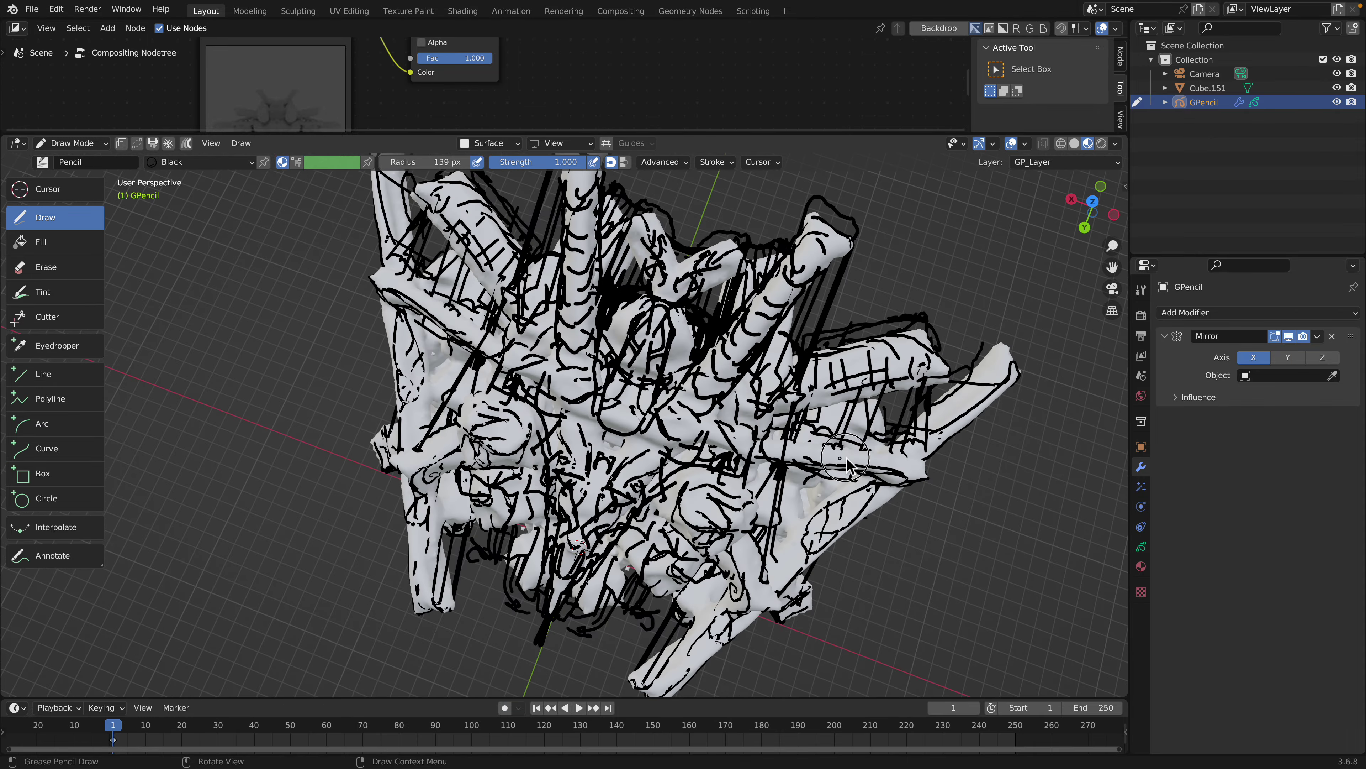
Switch the Grease Pencil object from Draw Mode to Object Mode and save the file
mouse_move(845, 458)
middle_down()
mouse_move(869, 375)
mouse_move(797, 379)
middle_up()
middle_drag(767, 439, 751, 501)
click(70, 143)
click(83, 160)
middle_drag(715, 366, 744, 342)
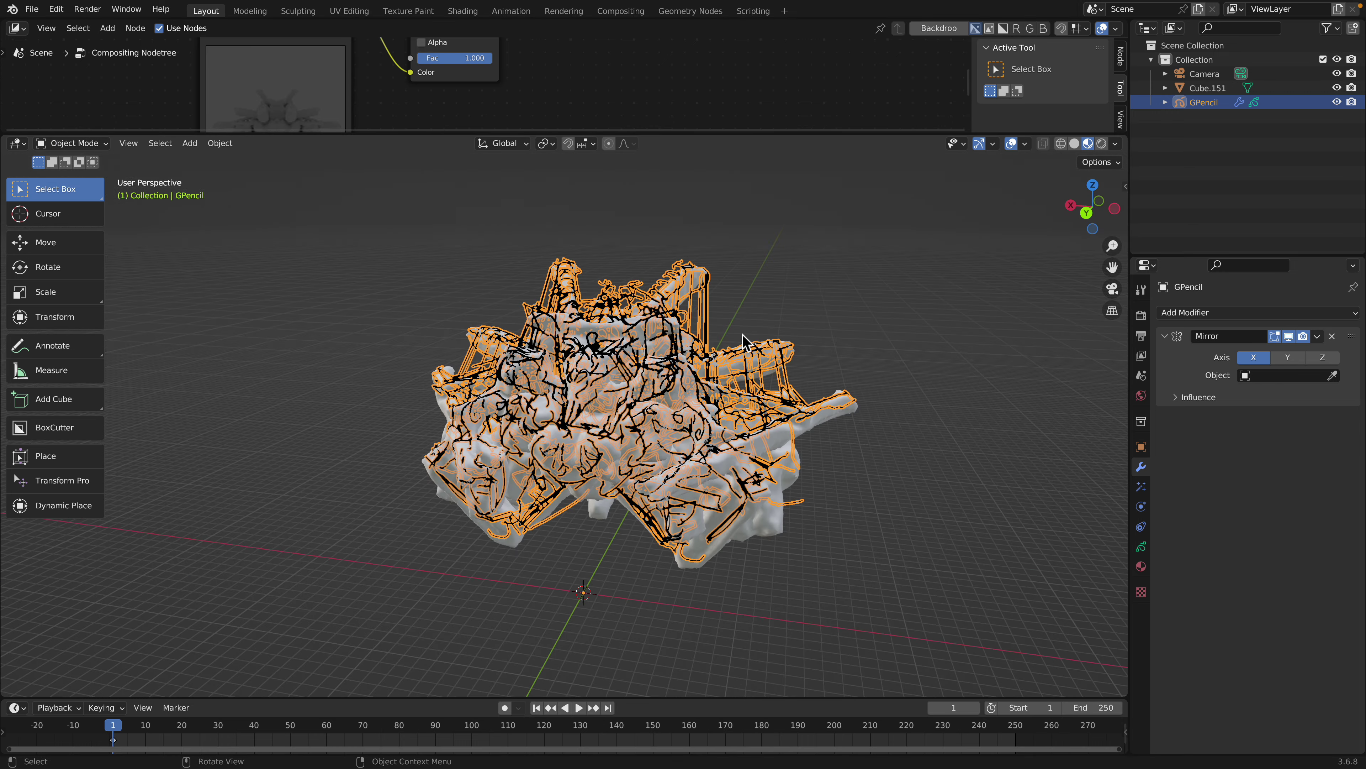
key(ctrl+s)
Hide the Cube.151 mesh and convert the selected Grease Pencil drawing to a curve
click(1337, 87)
click(815, 296)
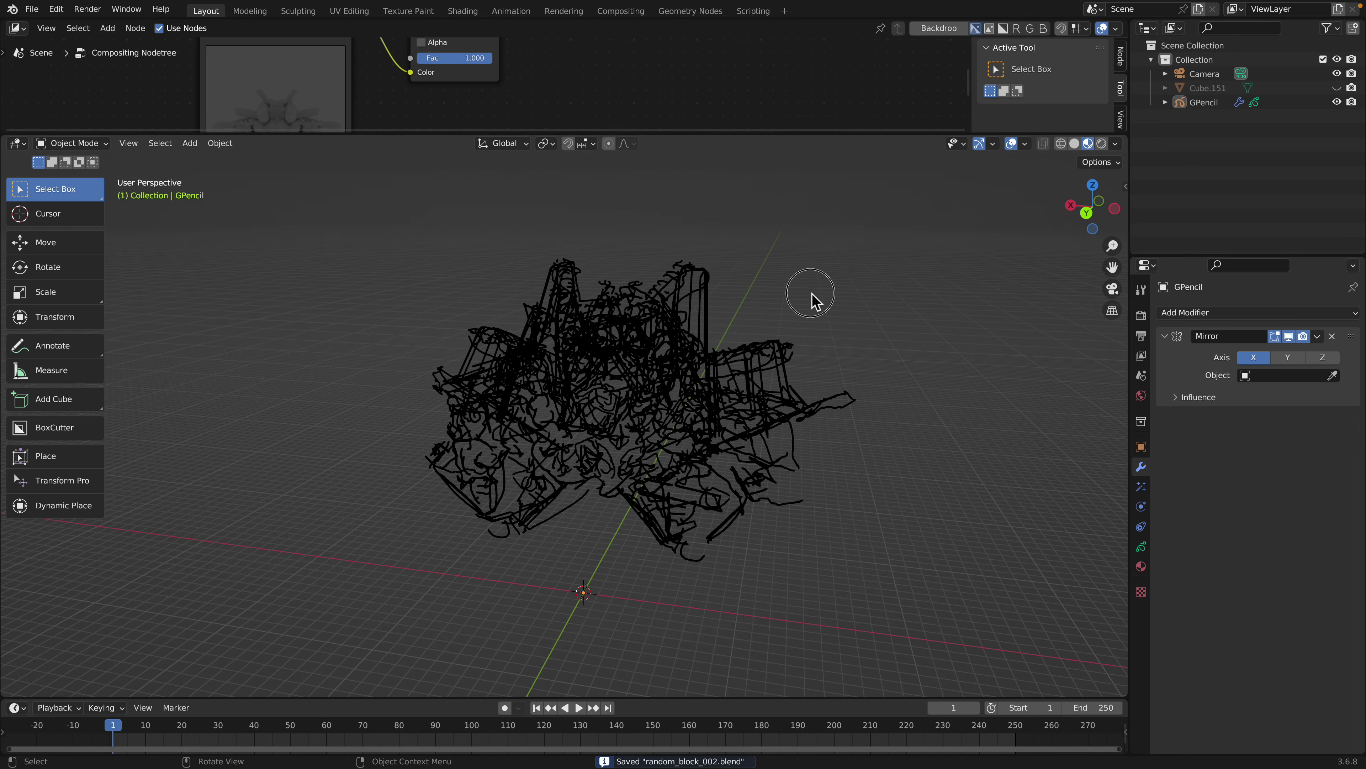
middle_drag(815, 296, 752, 342)
click(726, 344)
right_click(802, 347)
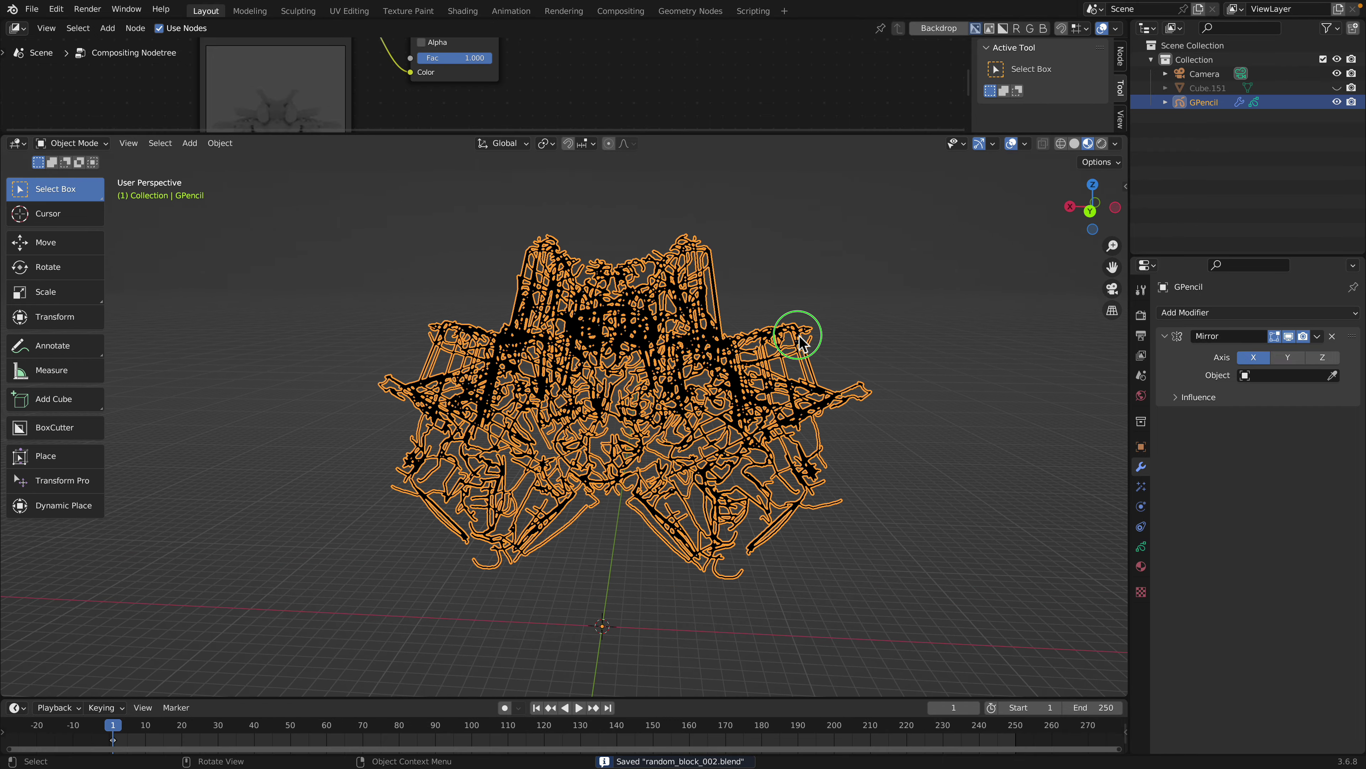
mouse_move(802, 347)
click(867, 351)
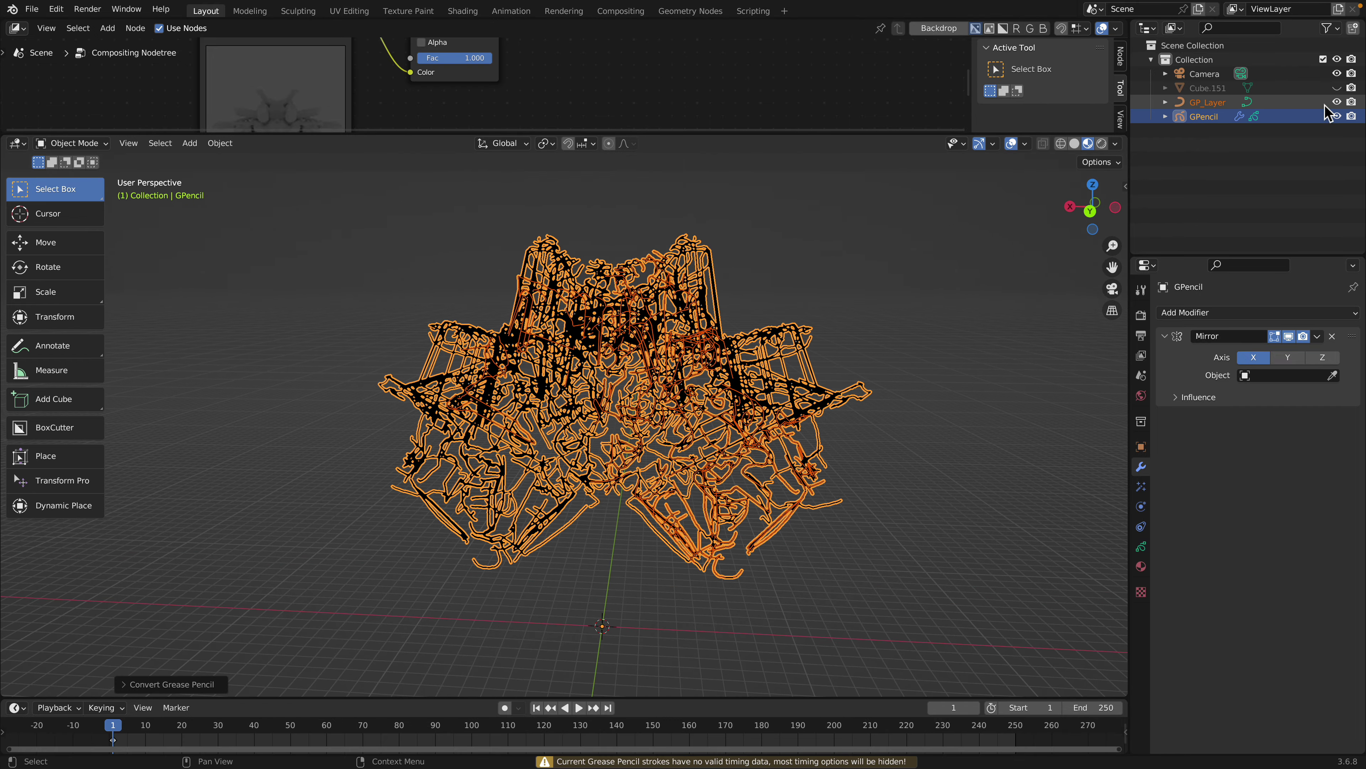
Hide the Grease Pencil drawing to inspect the GP_Layer curve alone, and undo those visibility changes
click(1337, 102)
click(1338, 116)
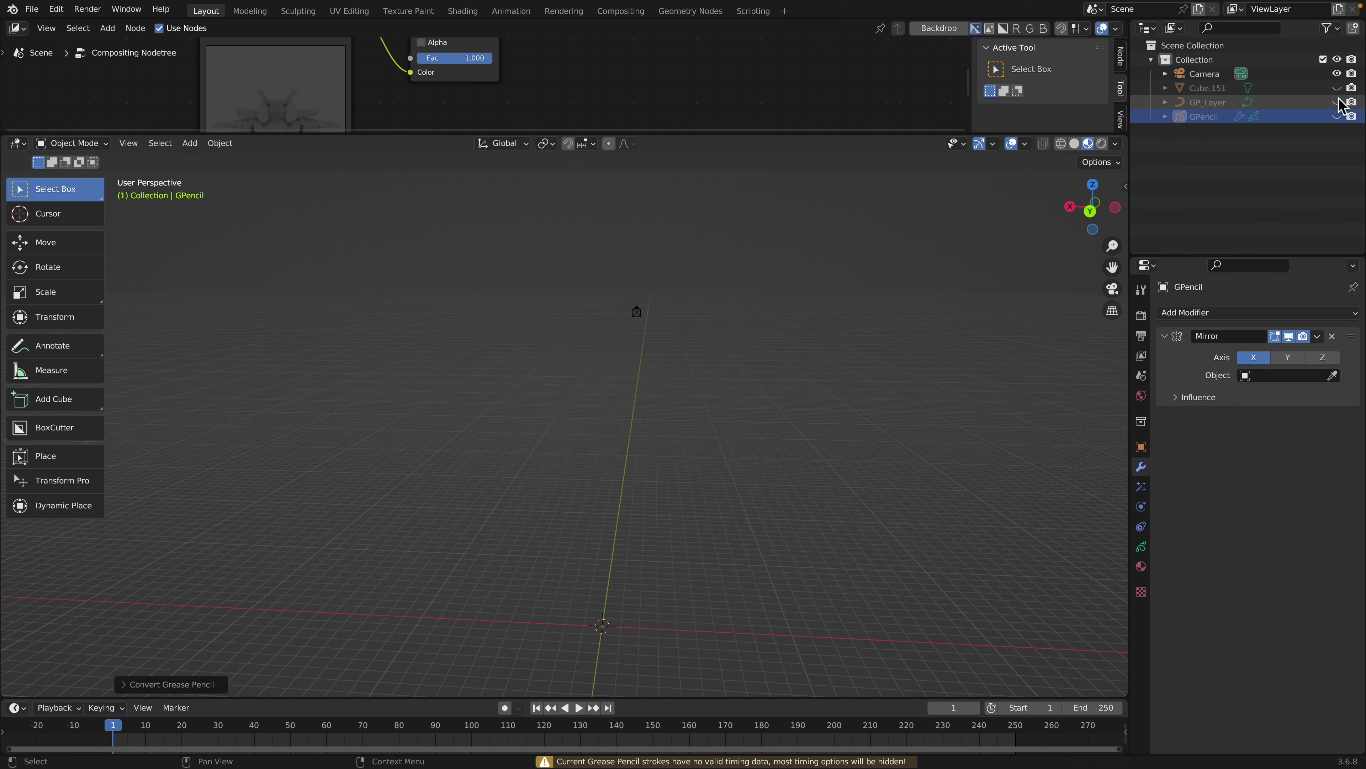
click(1337, 102)
click(715, 360)
middle_drag(726, 359, 790, 367)
key(ctrl+z)
key(ctrl+z)
key(ctrl+z)
Select the Grease Pencil drawing and apply its Mirror modifier
click(808, 311)
click(746, 348)
right_click(750, 357)
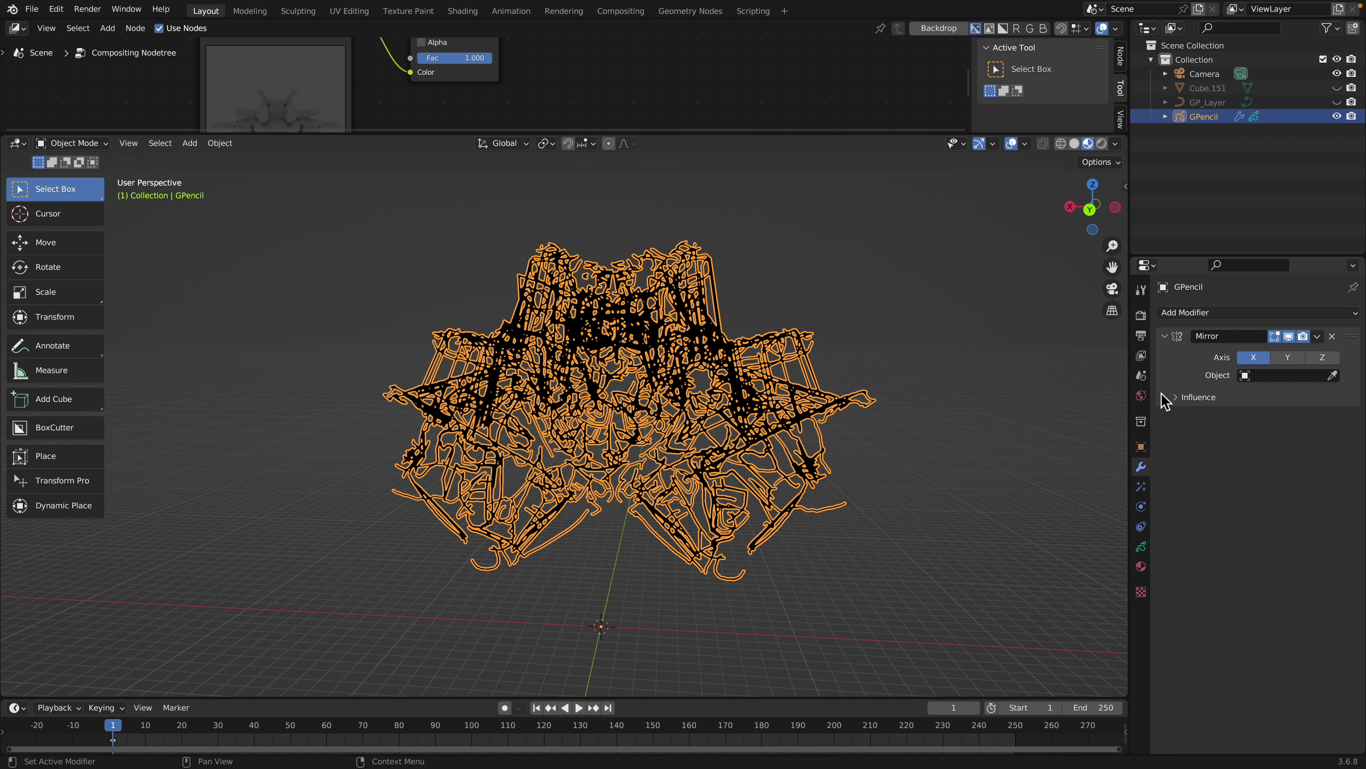
click(1317, 336)
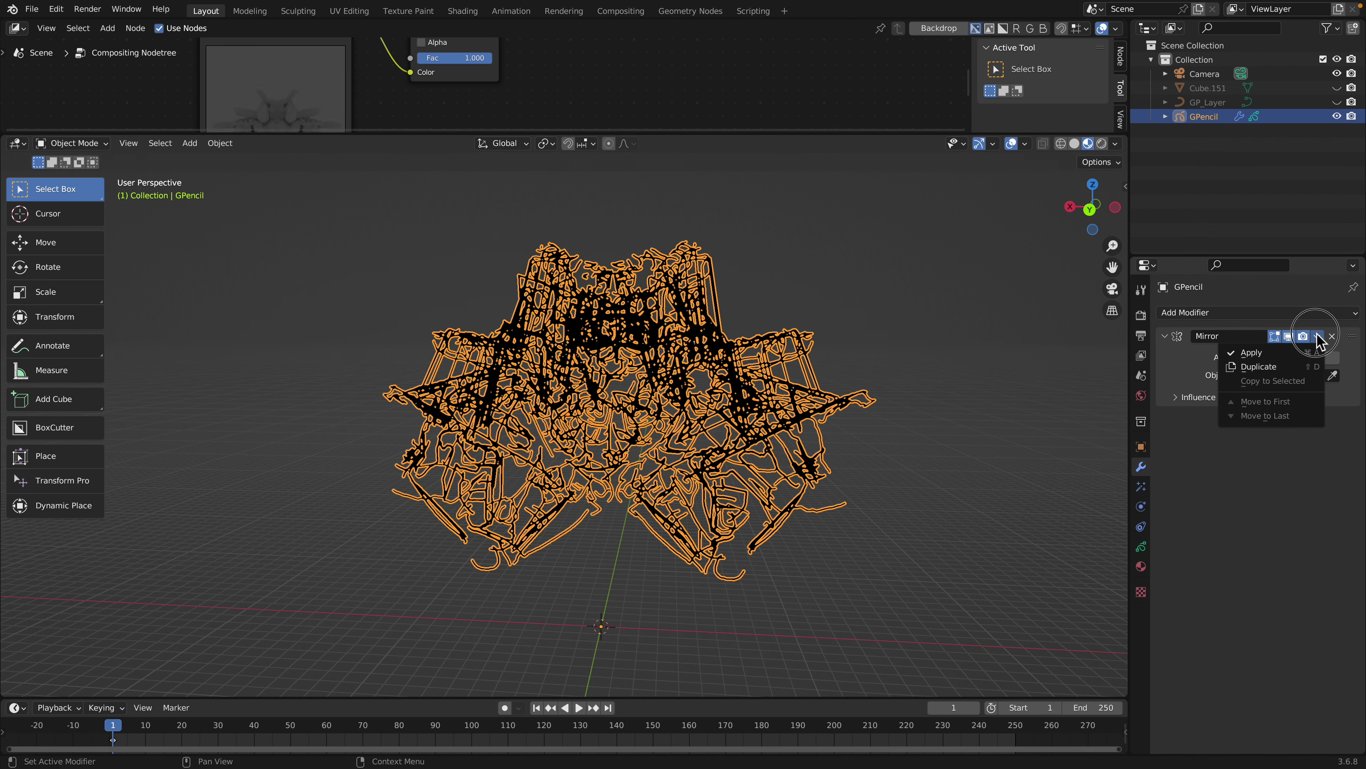
click(1262, 351)
Convert the full Grease Pencil drawing to a Bezier Curve and hide the original GPencil object
middle_drag(742, 361, 777, 353)
right_click(777, 351)
mouse_move(780, 355)
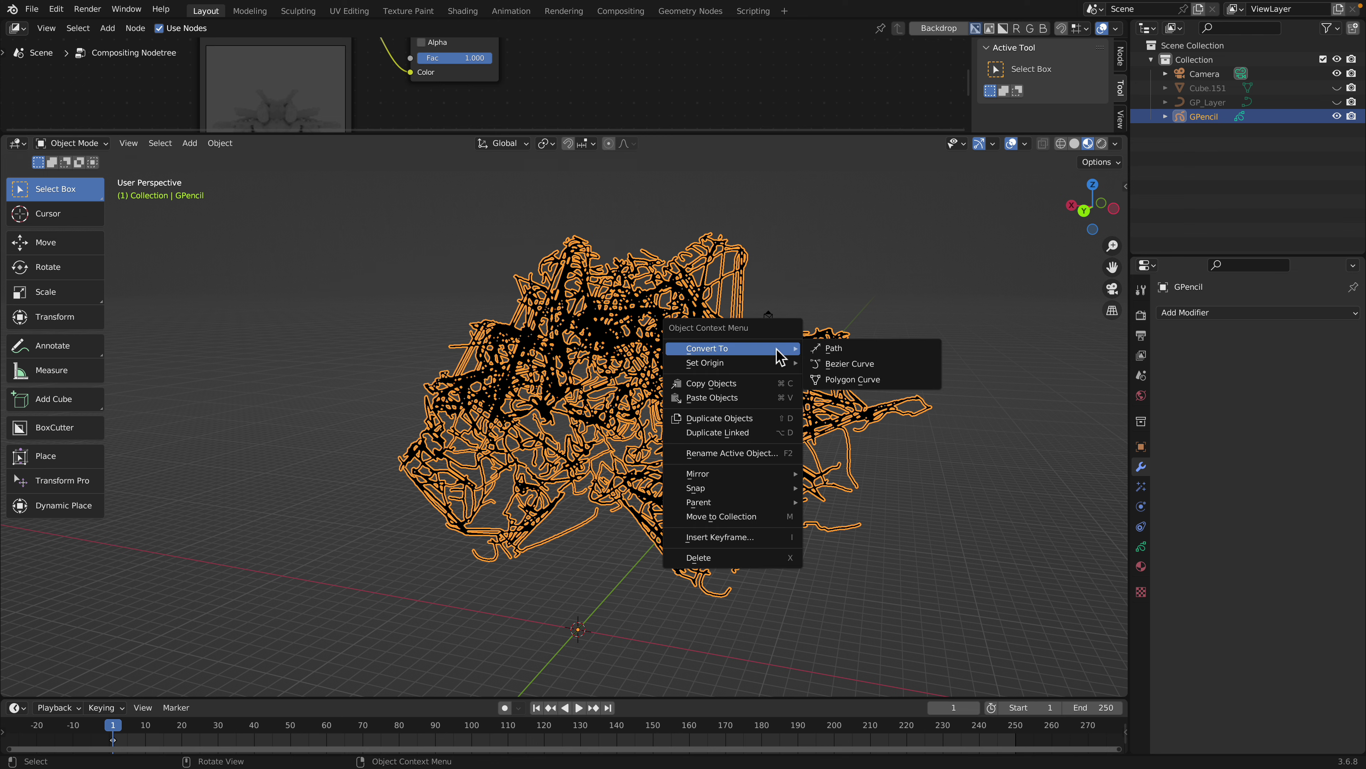
click(840, 360)
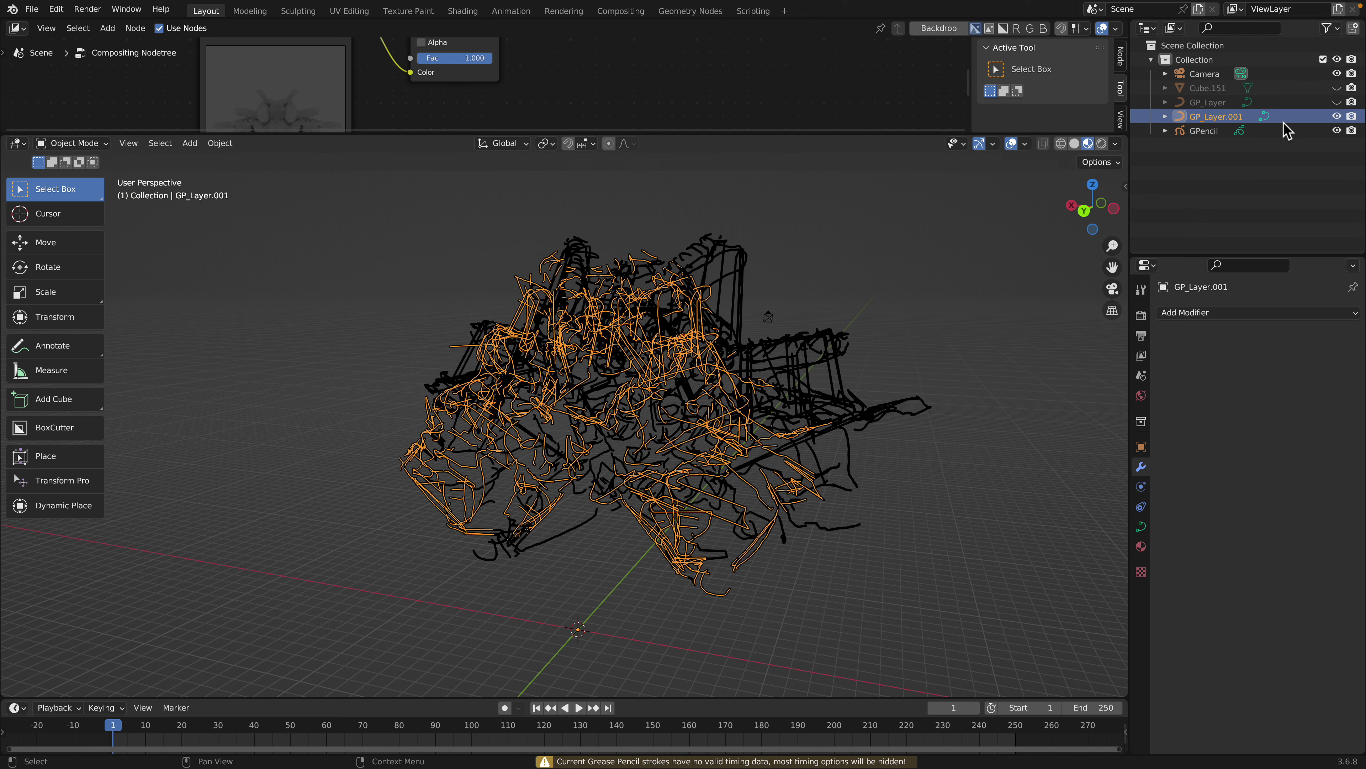
click(1336, 130)
mouse_move(774, 353)
middle_down()
mouse_move(1021, 230)
mouse_move(859, 405)
middle_up()
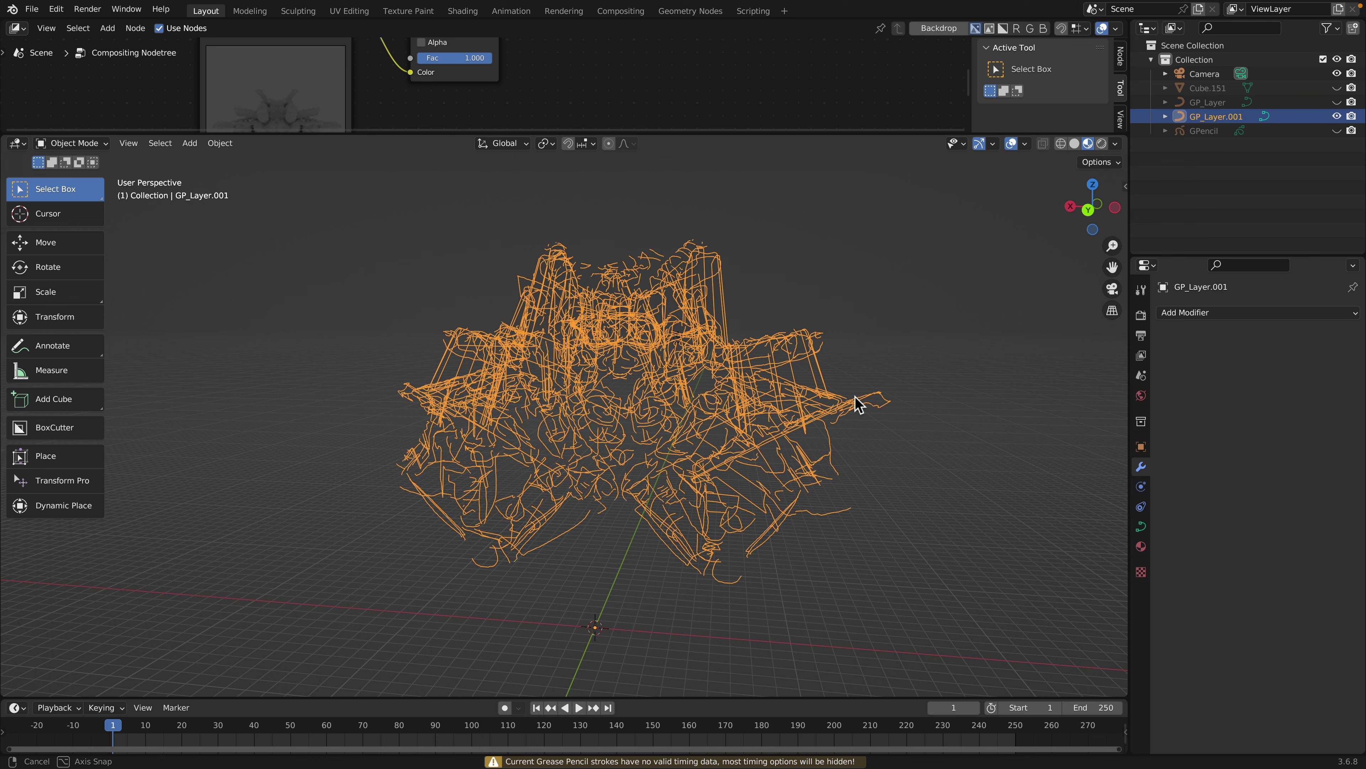
In Edit Mode, decimate the GP_Layer.001 curve with a ratio of 0.1, and return to Object Mode
click(1141, 525)
middle_drag(613, 377, 646, 385)
key(Tab)
click(267, 143)
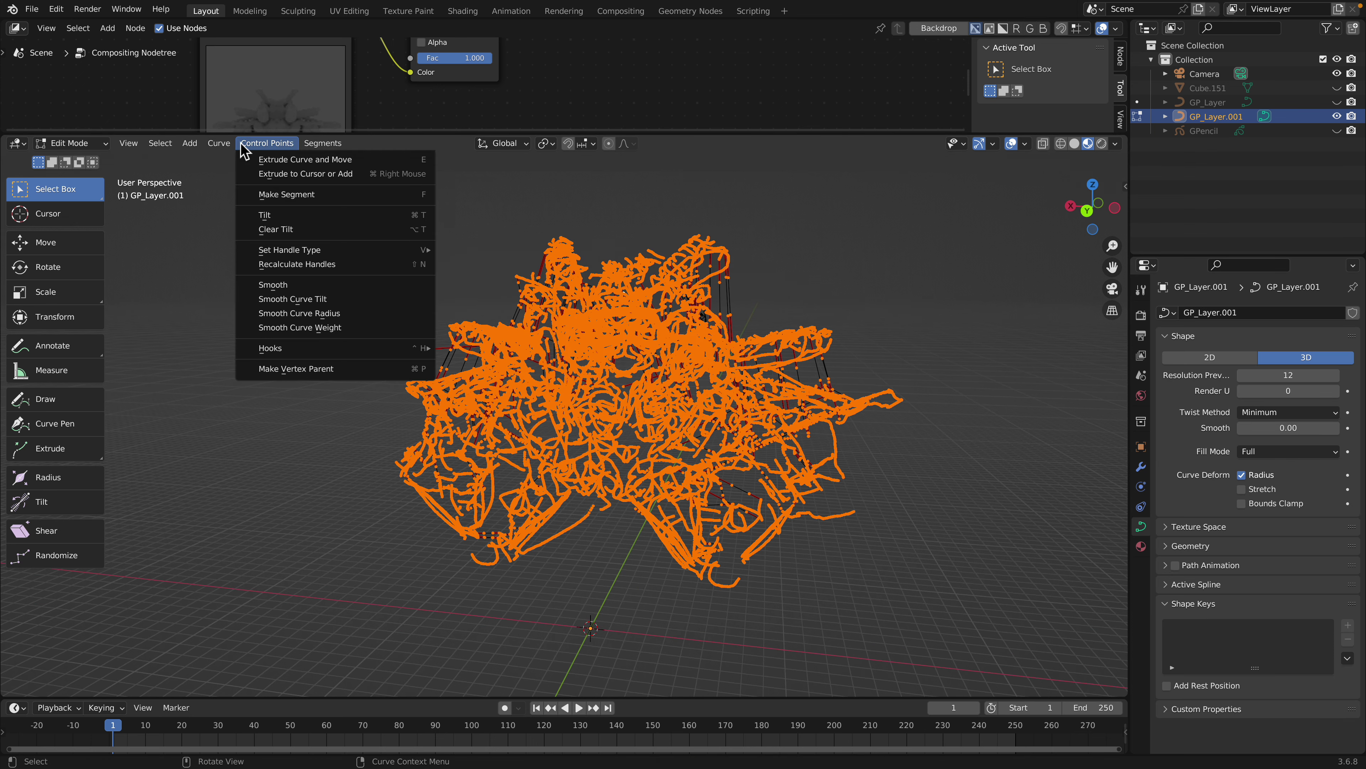
mouse_move(219, 143)
mouse_move(253, 327)
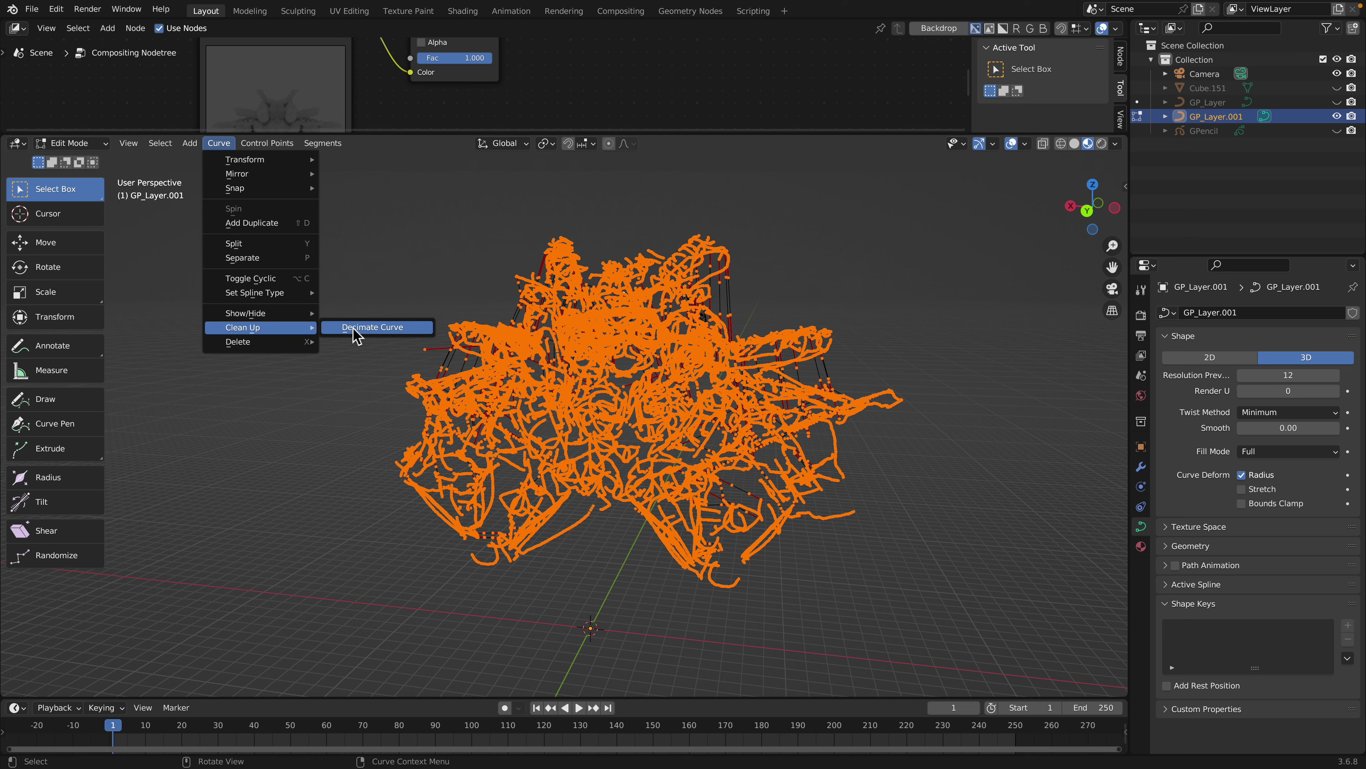
click(371, 330)
click(262, 679)
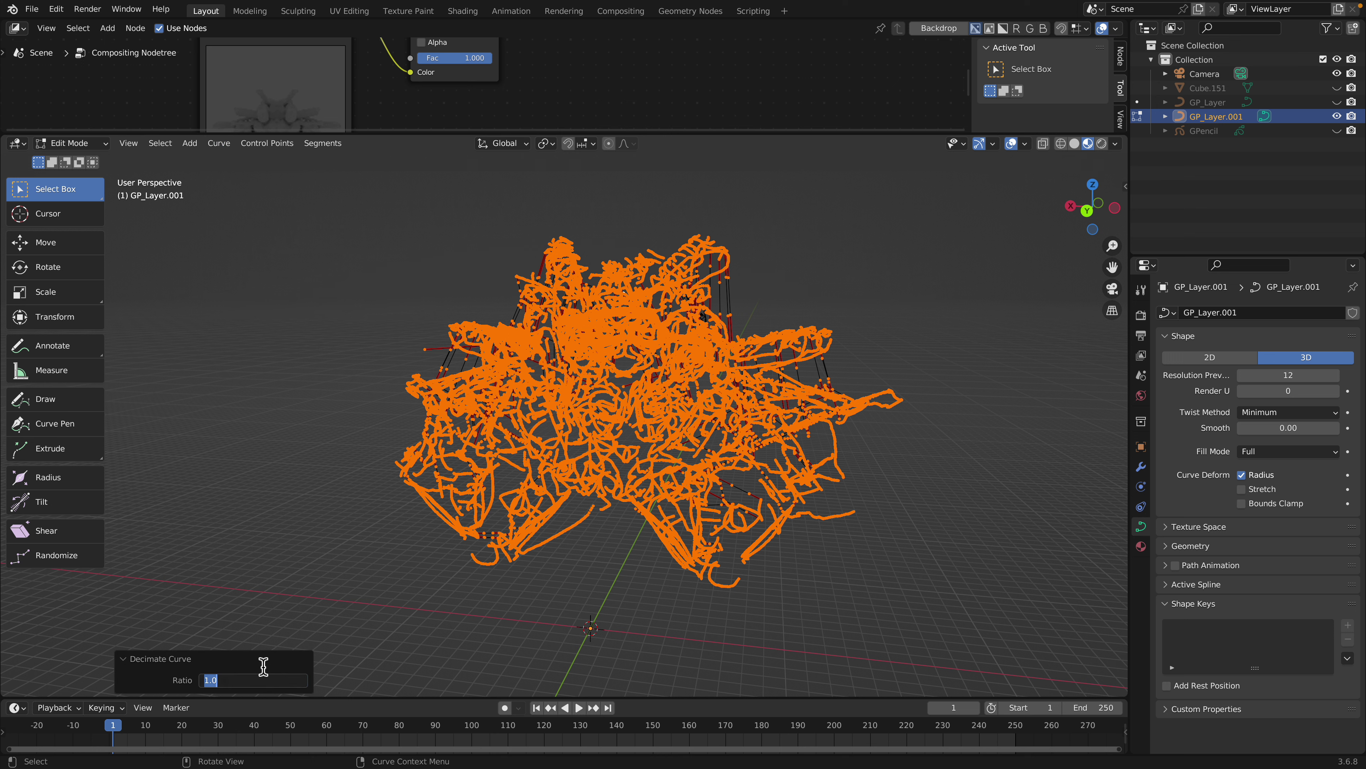
text(.1)
key(Return)
key(Tab)
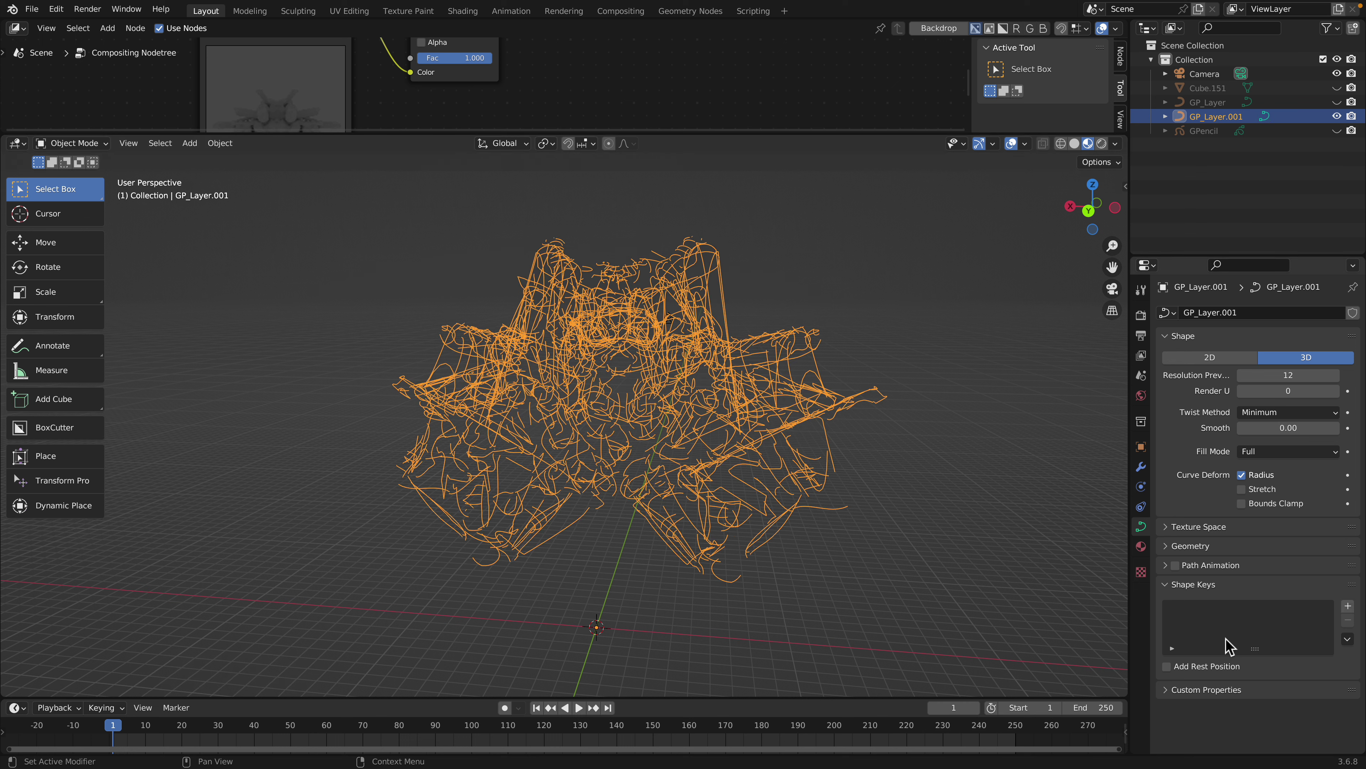
Give the GP_Layer.001 curve a round bevel with a depth of 0.03 m and a resolution of 1
click(1191, 546)
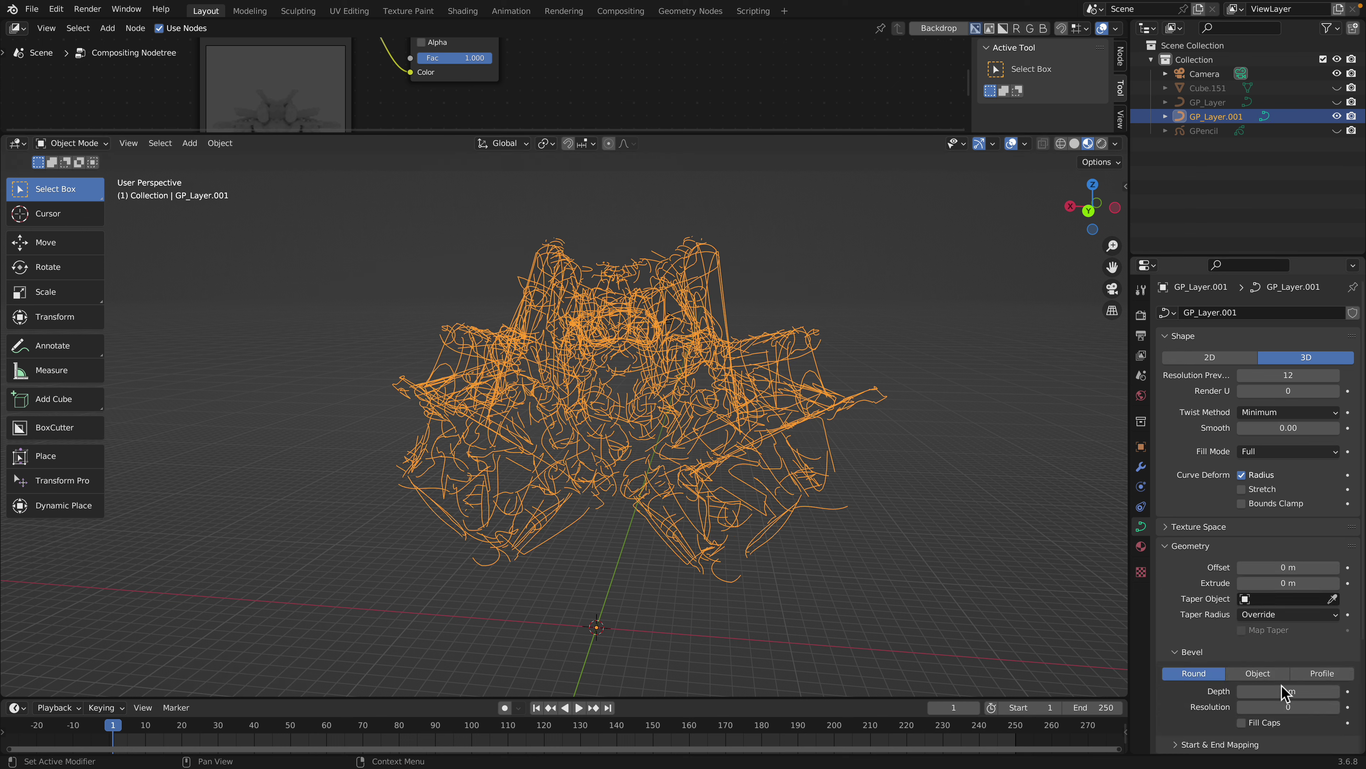
drag(1288, 691, 1306, 691)
click(1336, 707)
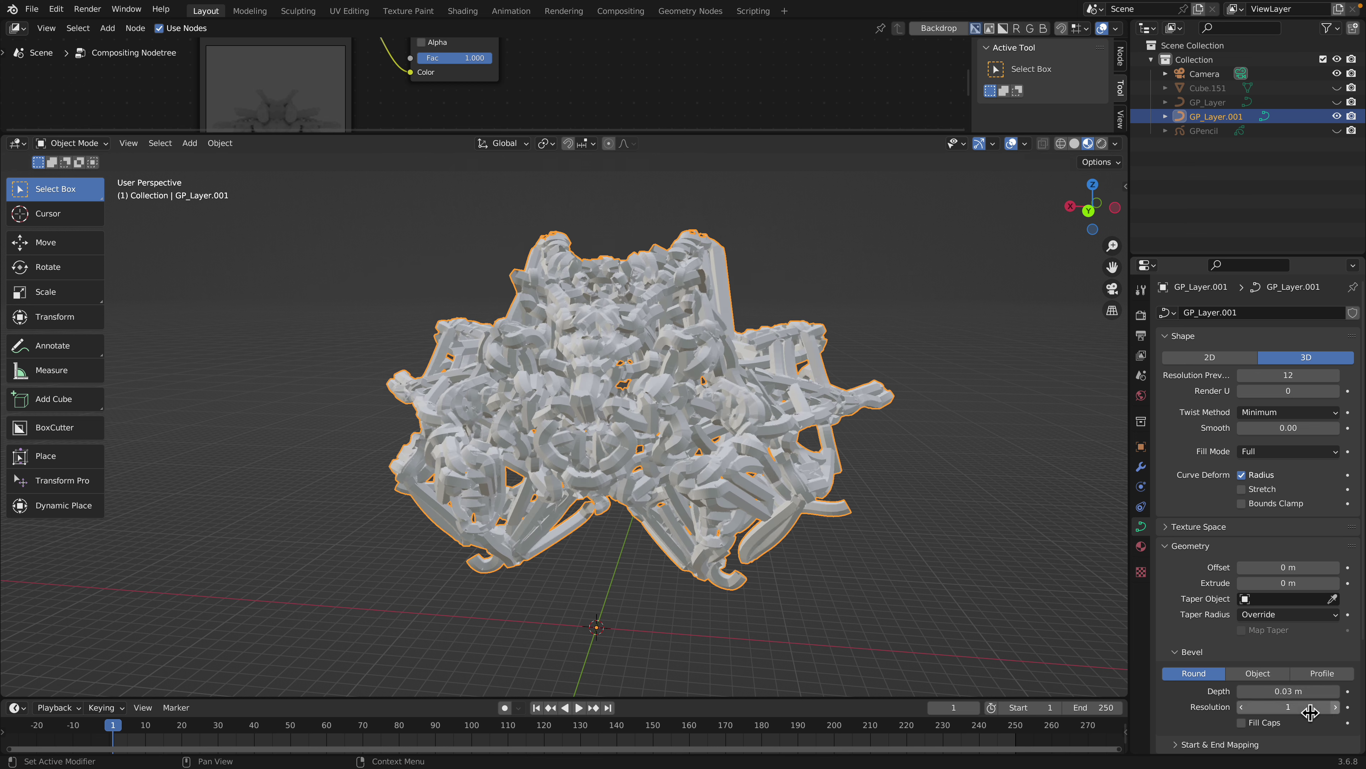
Enable Fill Caps on the GP_Layer.001 curve's bevel, set the bevel depth to 0.02 m, and save the file
click(1242, 722)
middle_drag(763, 410, 781, 410)
drag(1289, 691, 1283, 691)
click(960, 415)
middle_drag(959, 415, 725, 380)
key(ctrl+s)
click(667, 427)
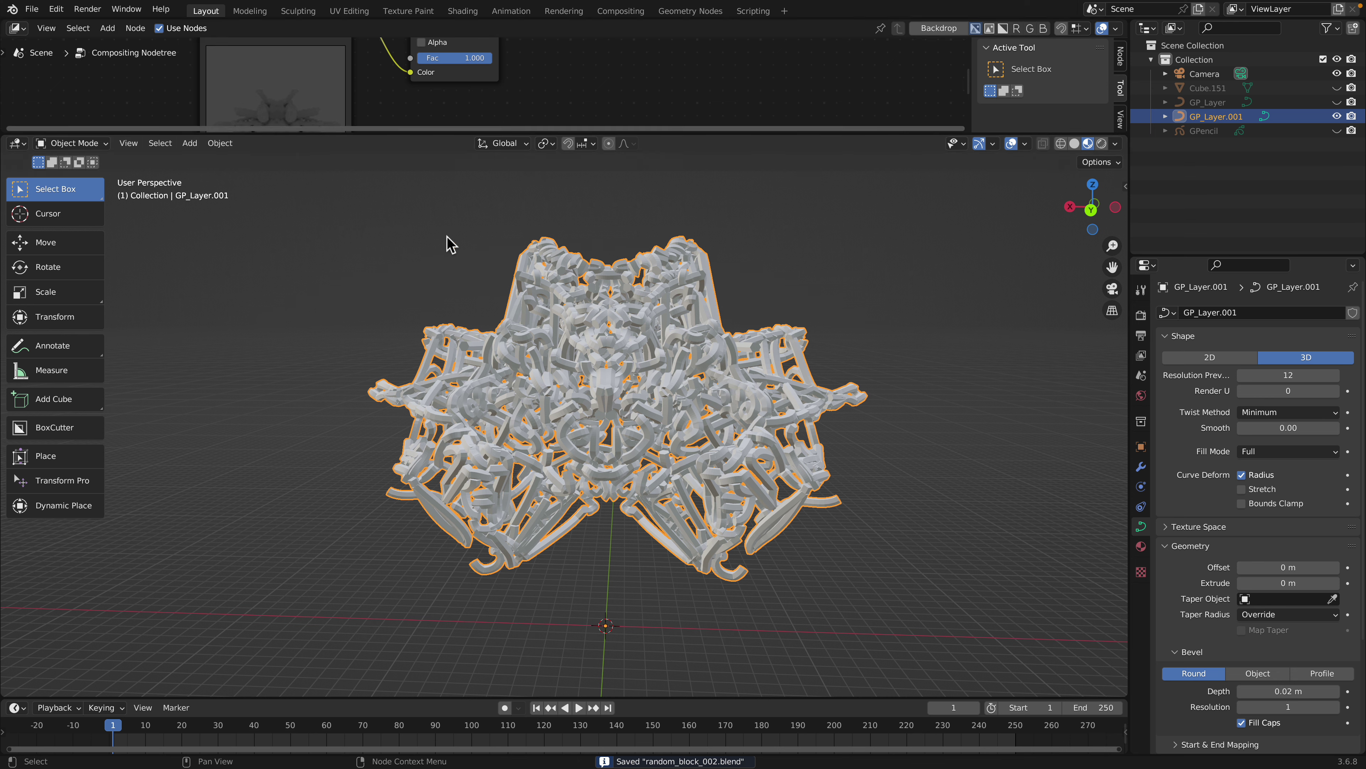
Look through the camera and save the scene as the incremented file random_block_003.blend
click(1090, 209)
key(KP_0)
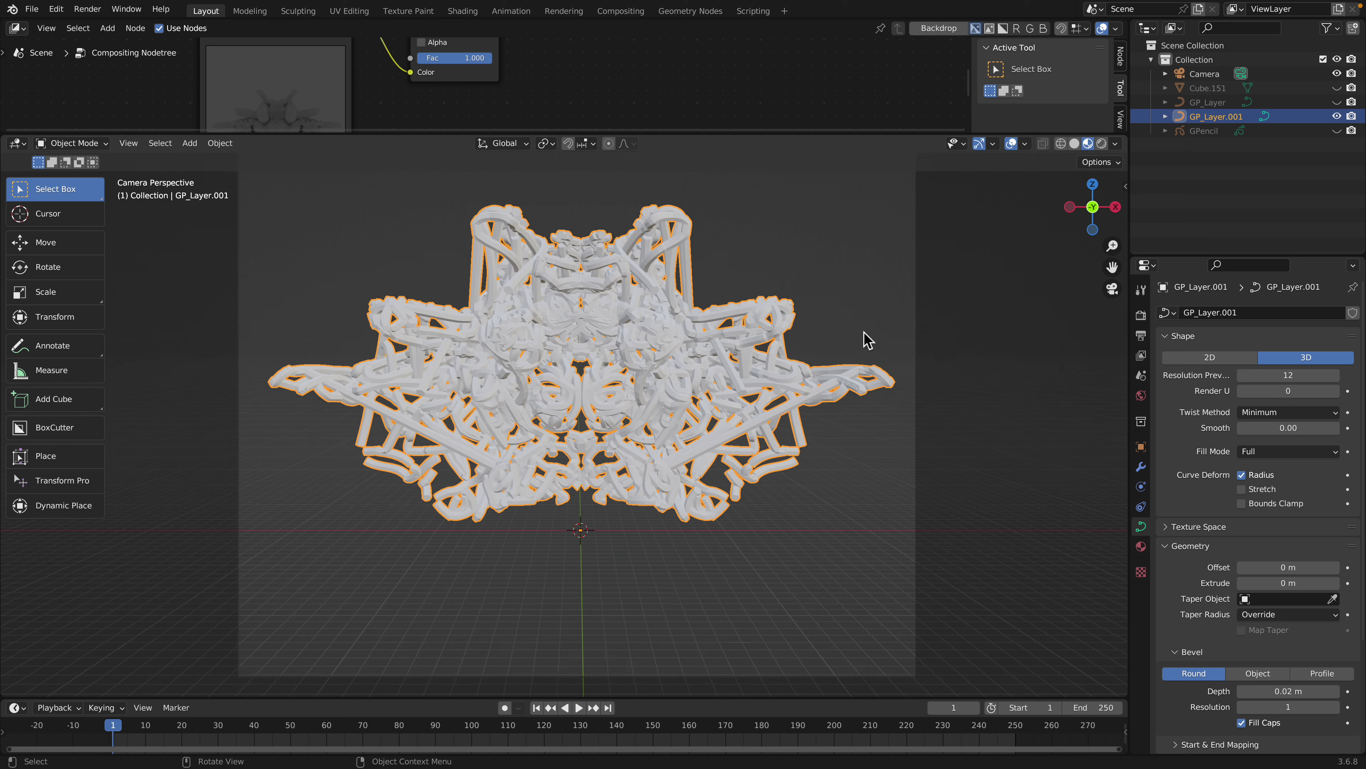
key(ctrl+s)
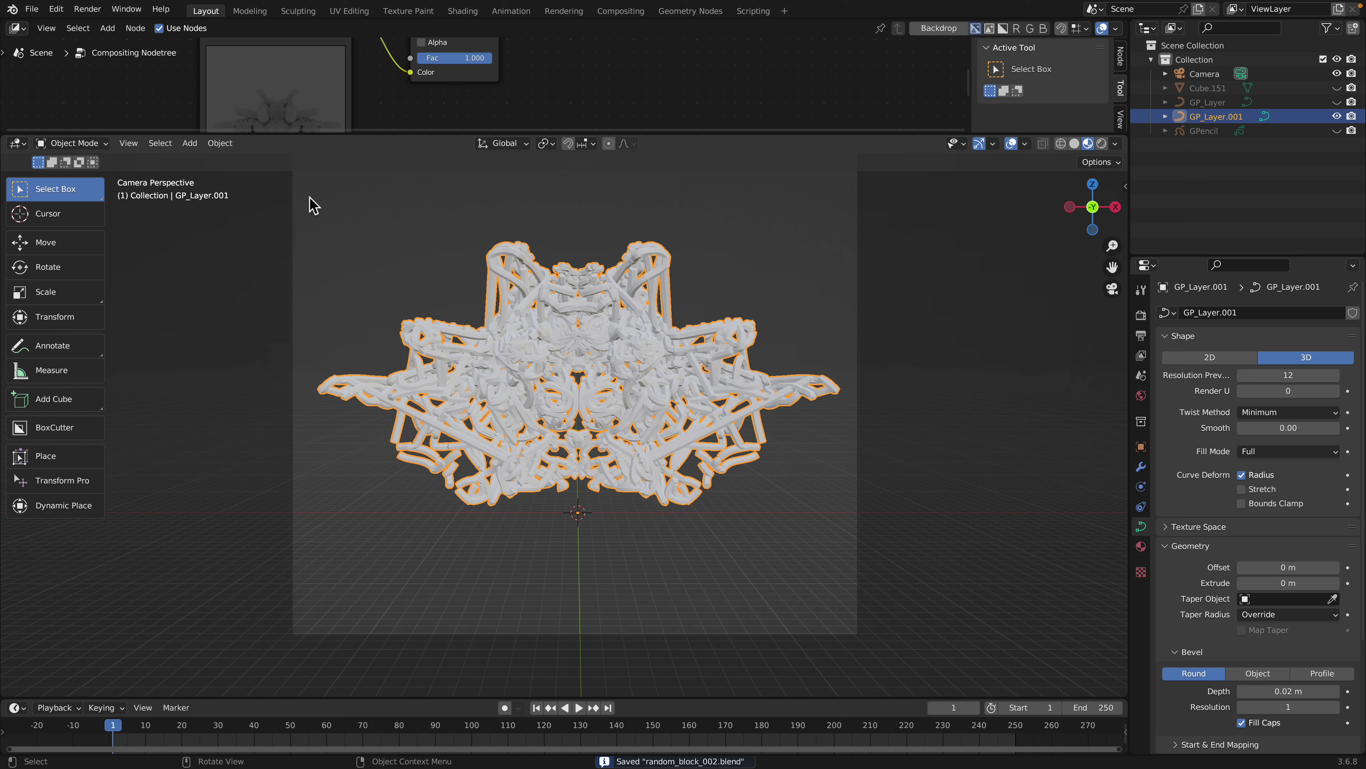
click(33, 9)
click(33, 113)
click(879, 693)
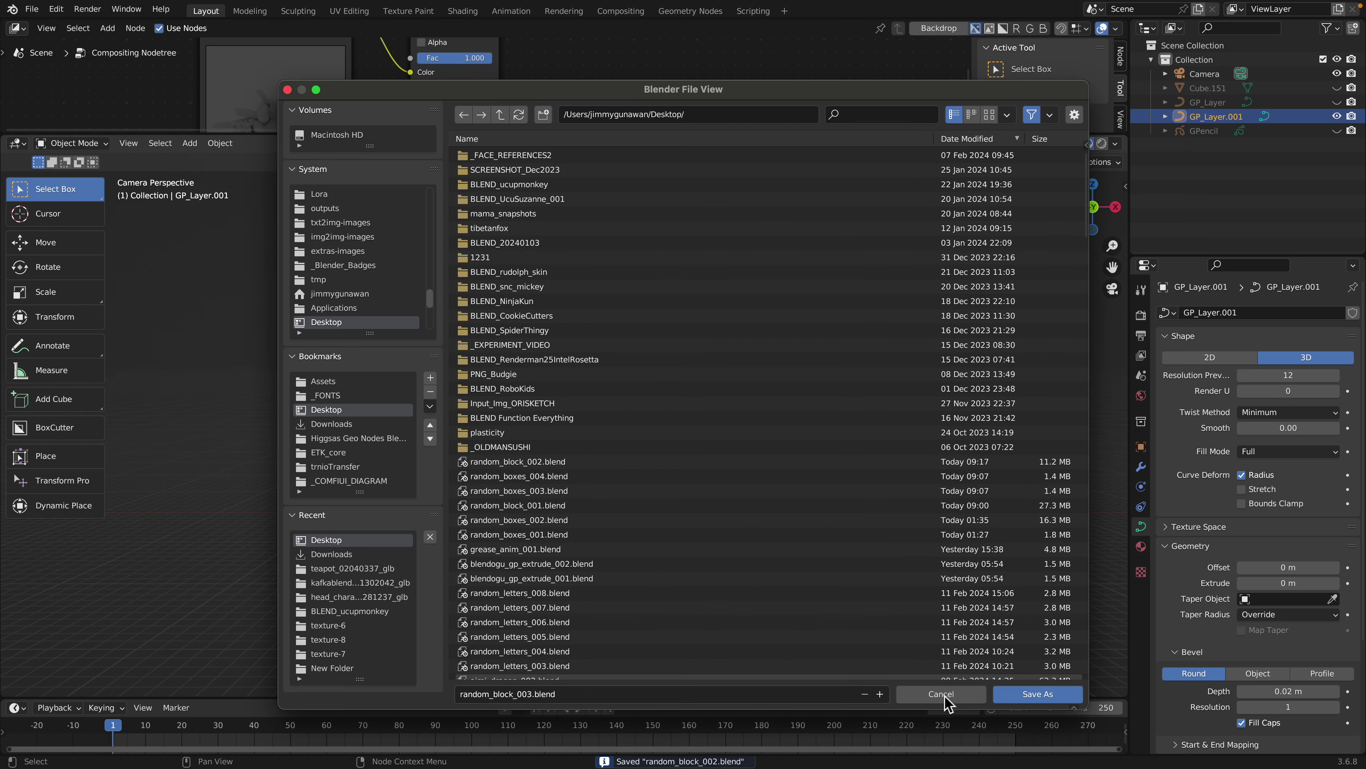
click(1038, 693)
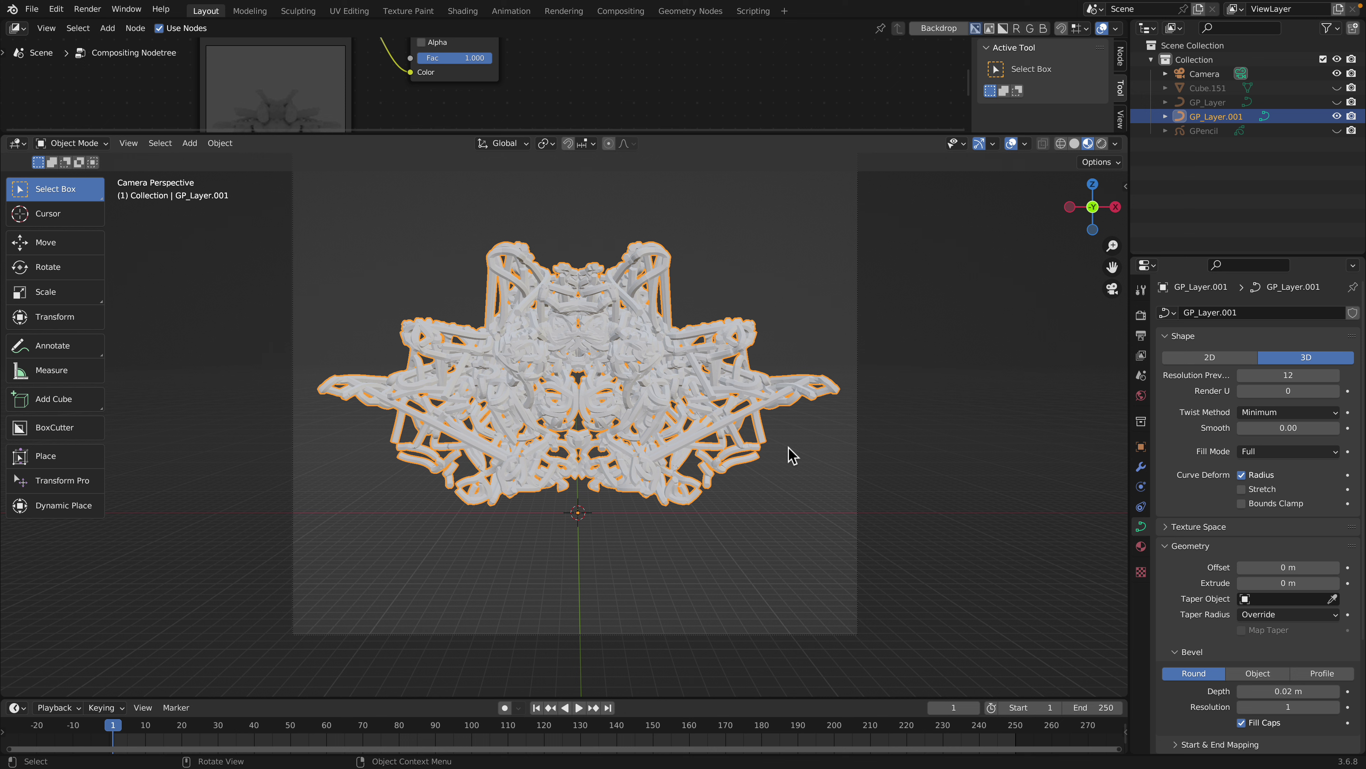
Render the depth image of the beveled curve and save a copy as depth4.png on the Desktop
click(99, 10)
click(121, 25)
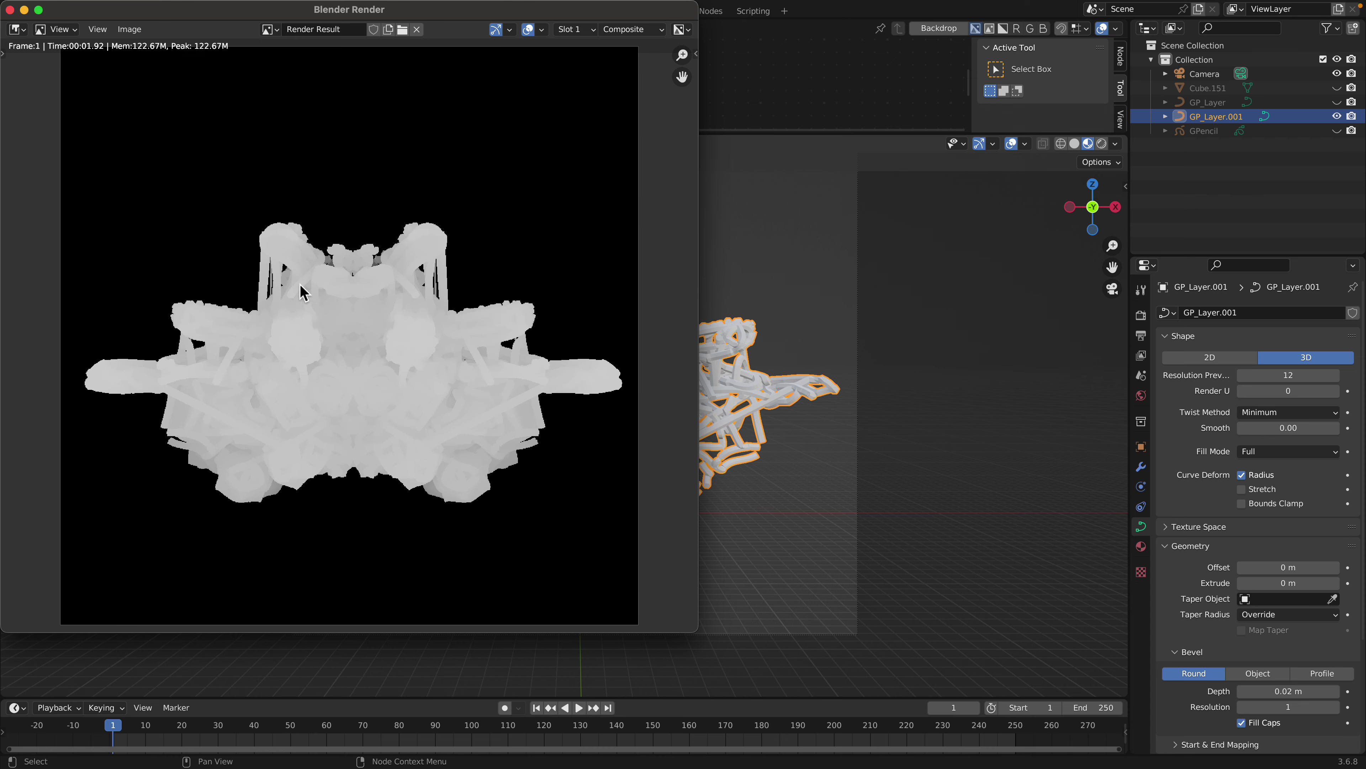
click(128, 30)
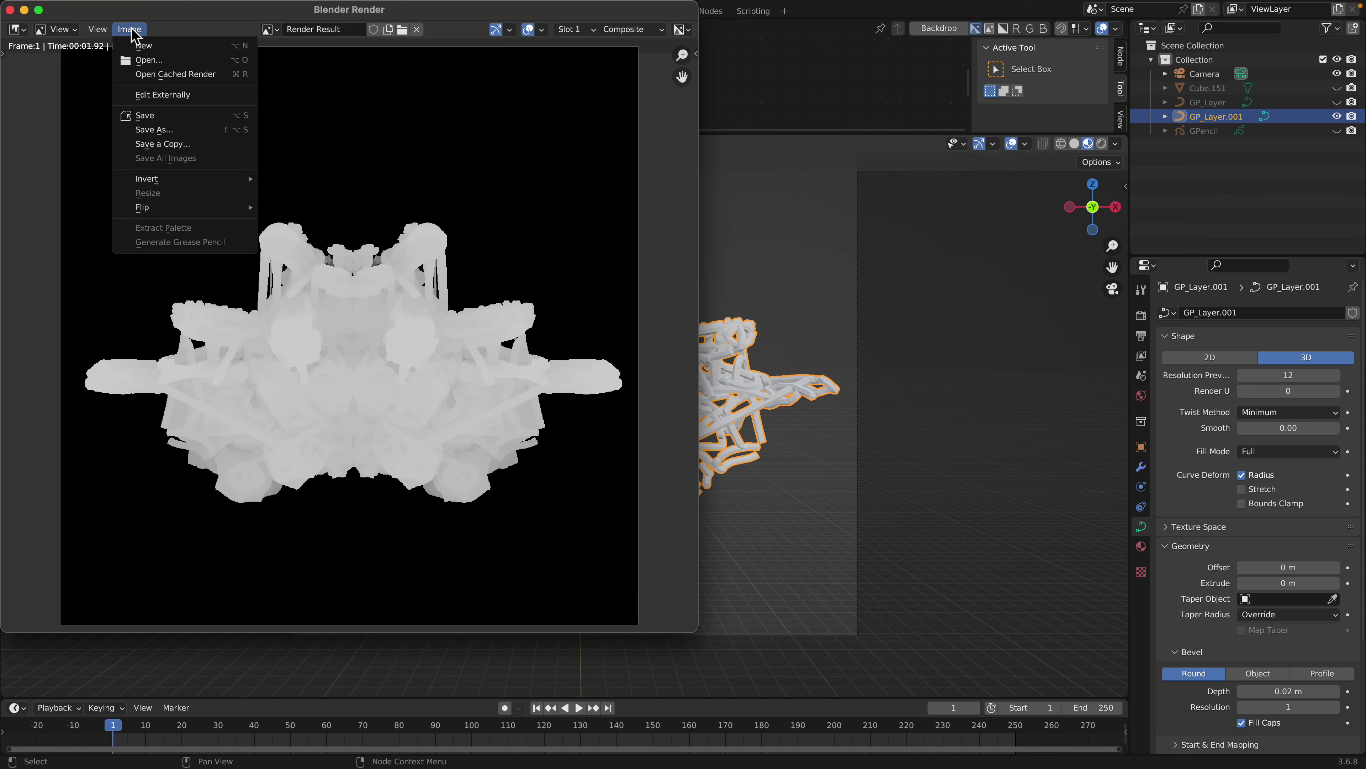
click(153, 139)
click(603, 618)
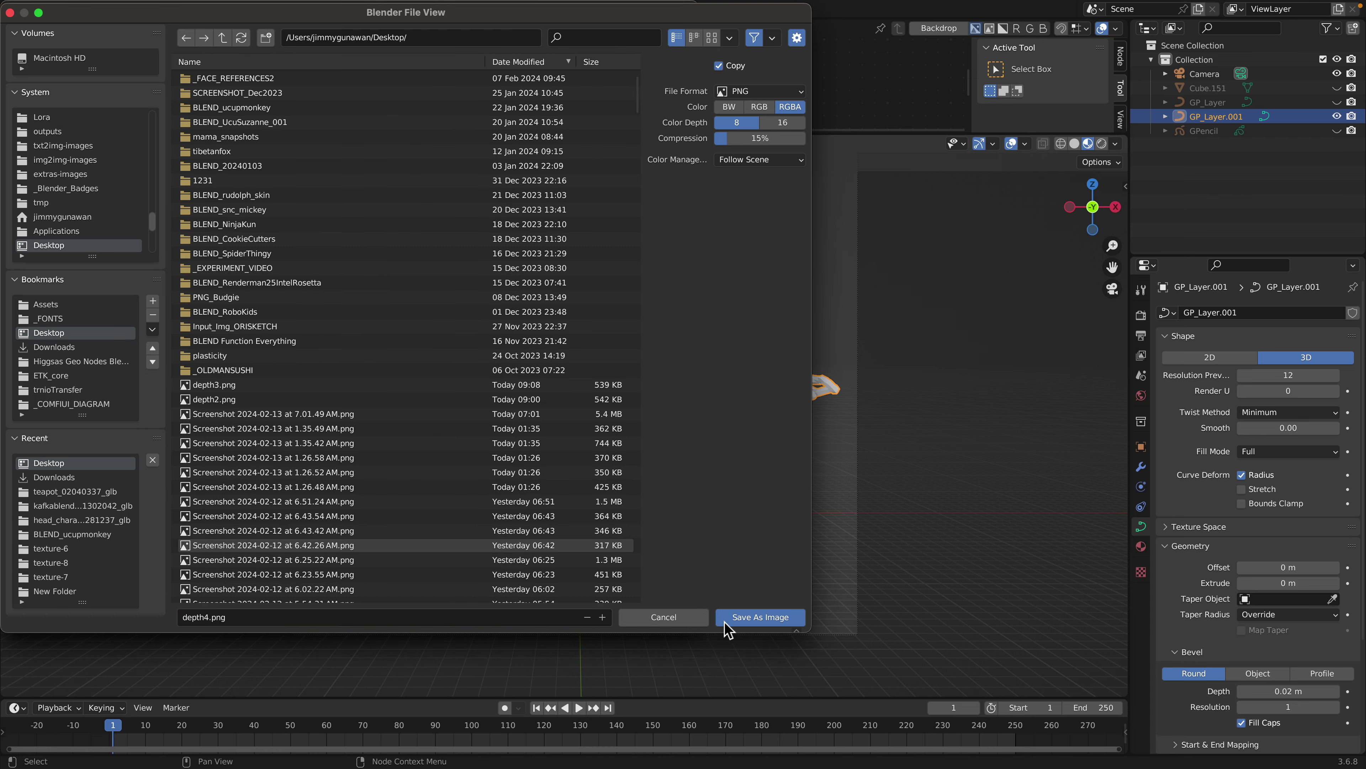
click(724, 619)
click(11, 10)
Convert the GP_Layer.001 curve object to a mesh
click(798, 292)
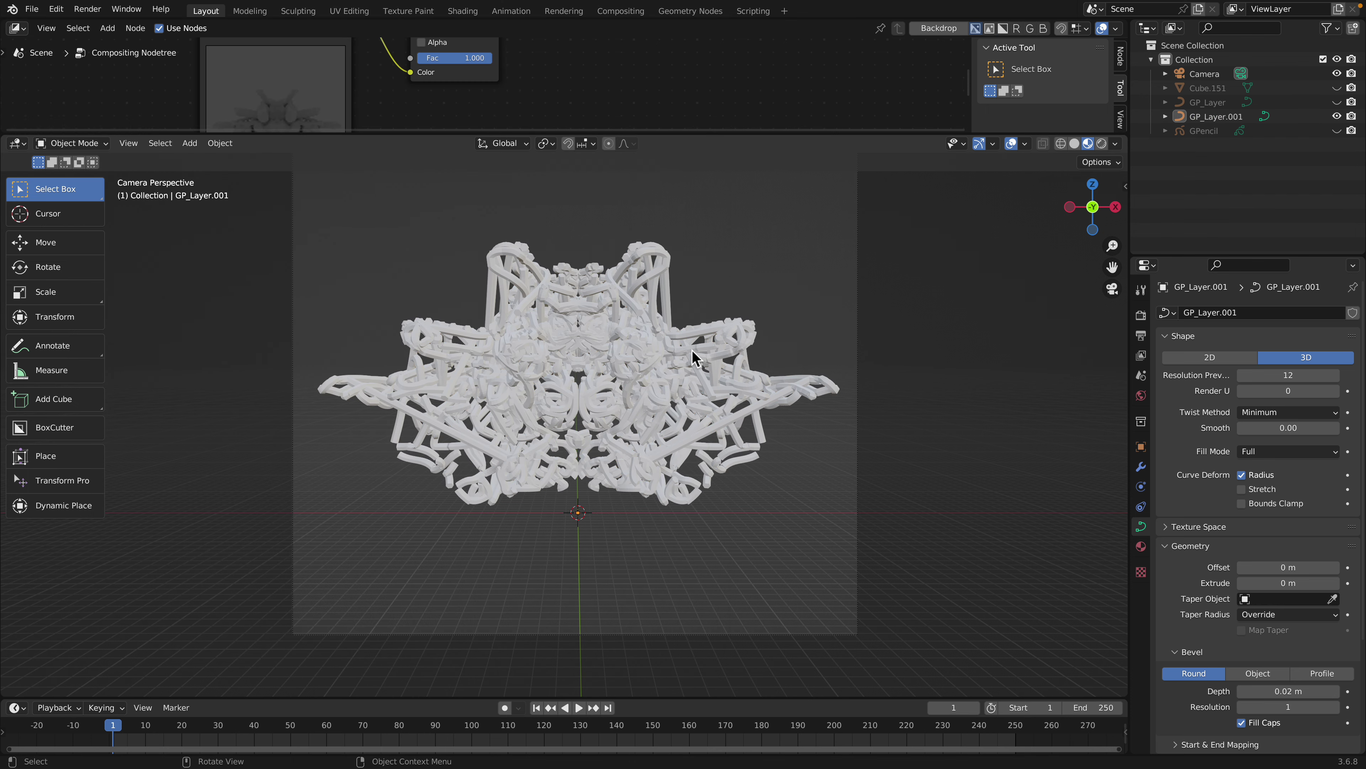
click(692, 349)
right_click(680, 349)
mouse_move(680, 349)
click(737, 363)
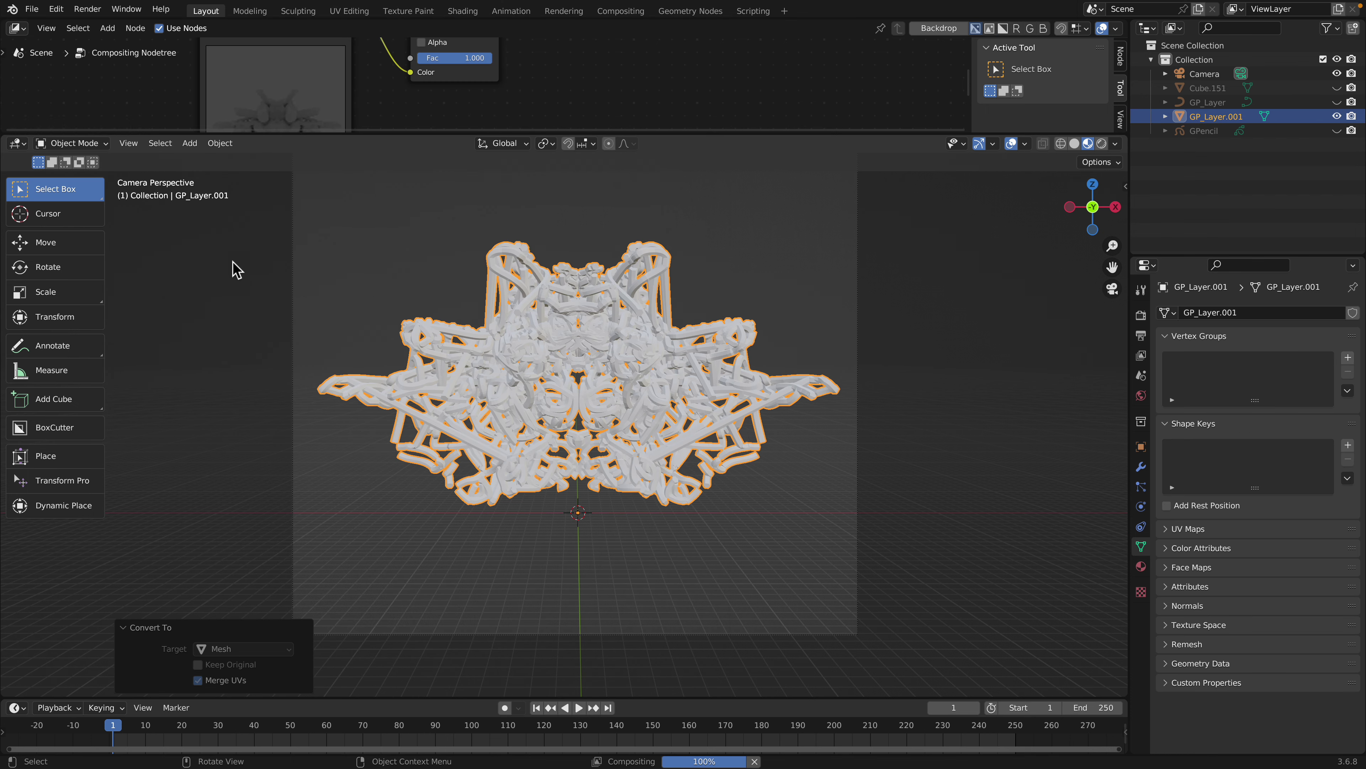
Try inflating the GP_Layer.001 mesh with the Cloth Filter in Sculpt Mode, and return to Object Mode
click(89, 142)
click(76, 186)
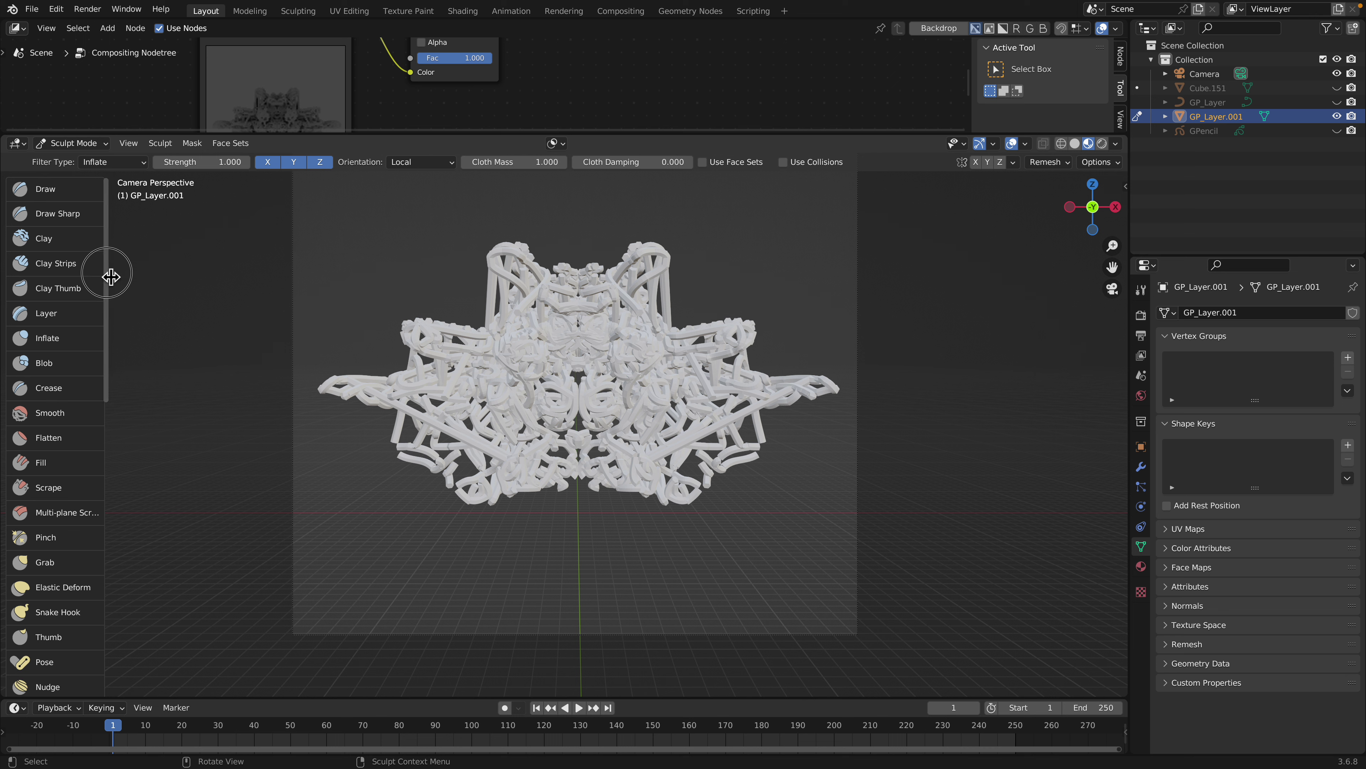
scroll(81, 474, down, 15)
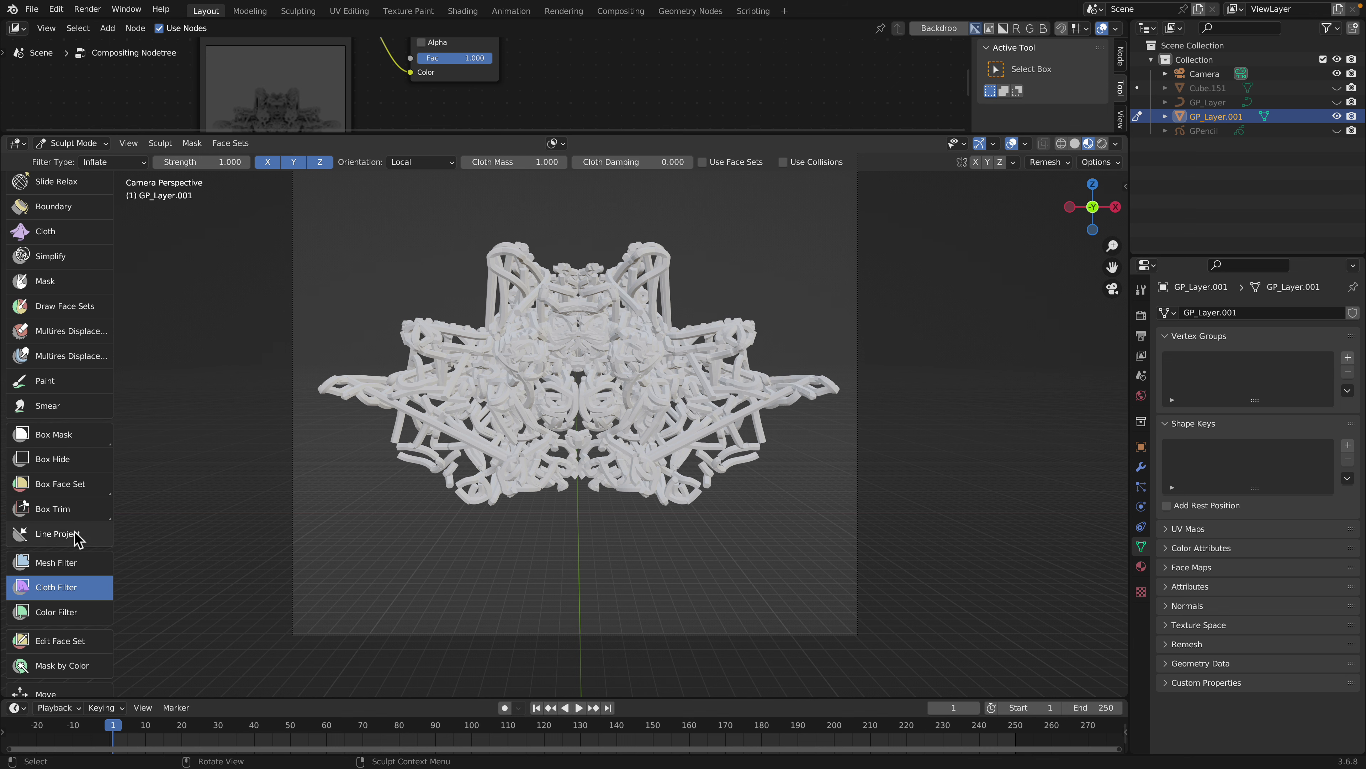
scroll(75, 538, down, 2)
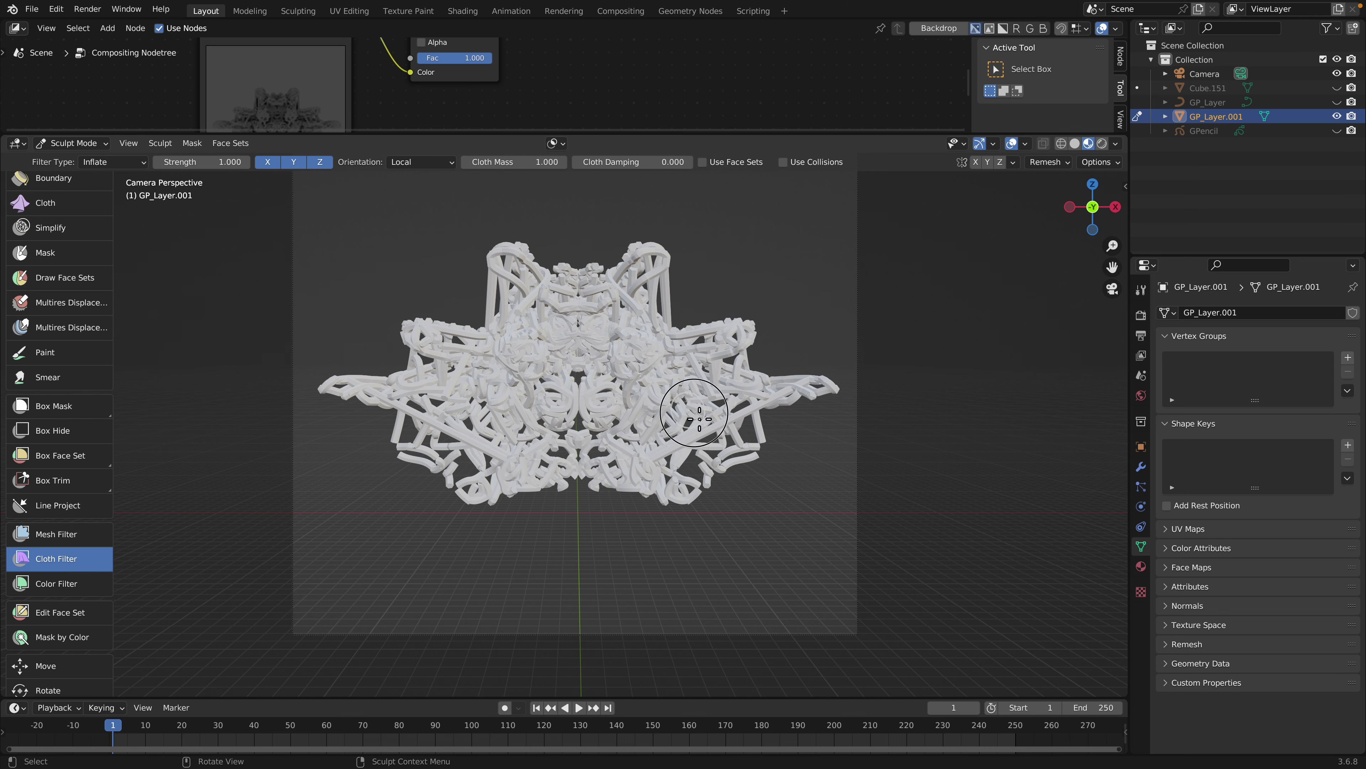
drag(793, 463, 710, 413)
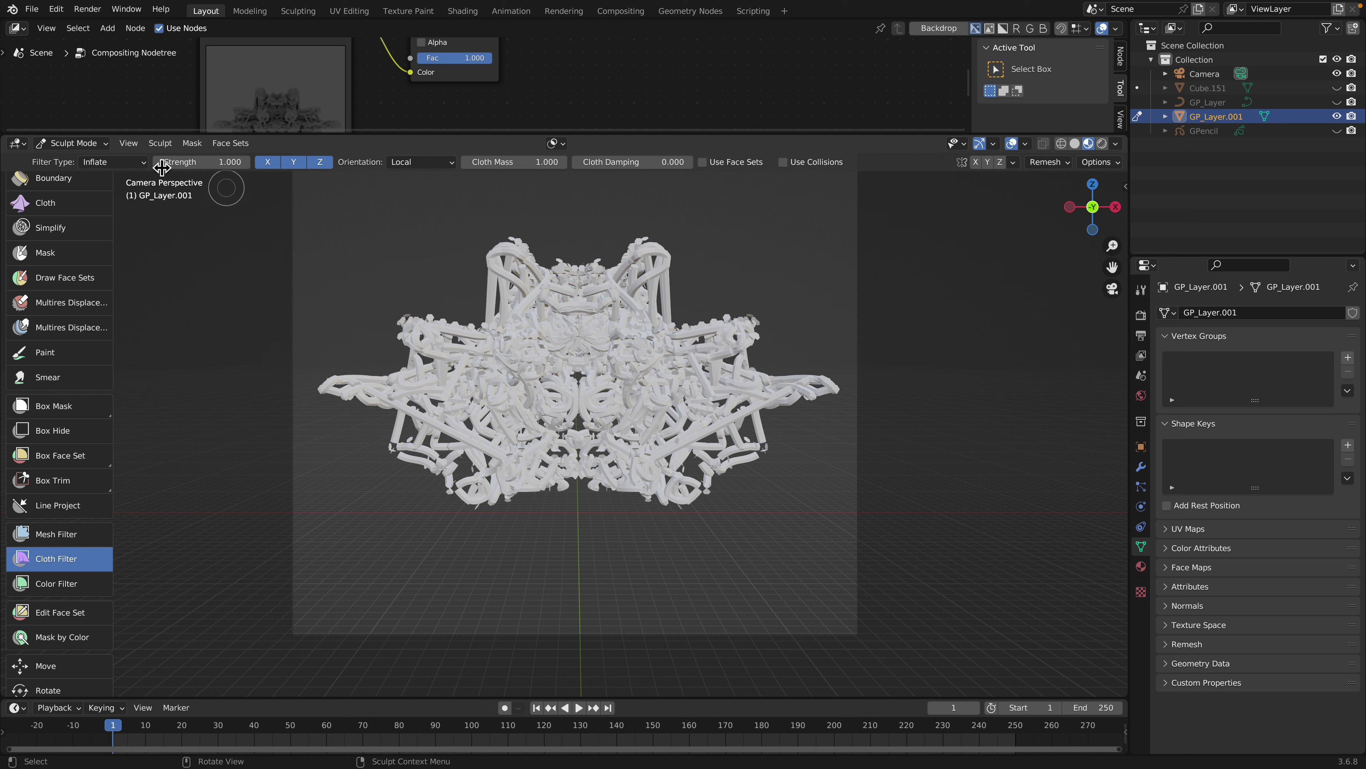
click(72, 143)
click(78, 162)
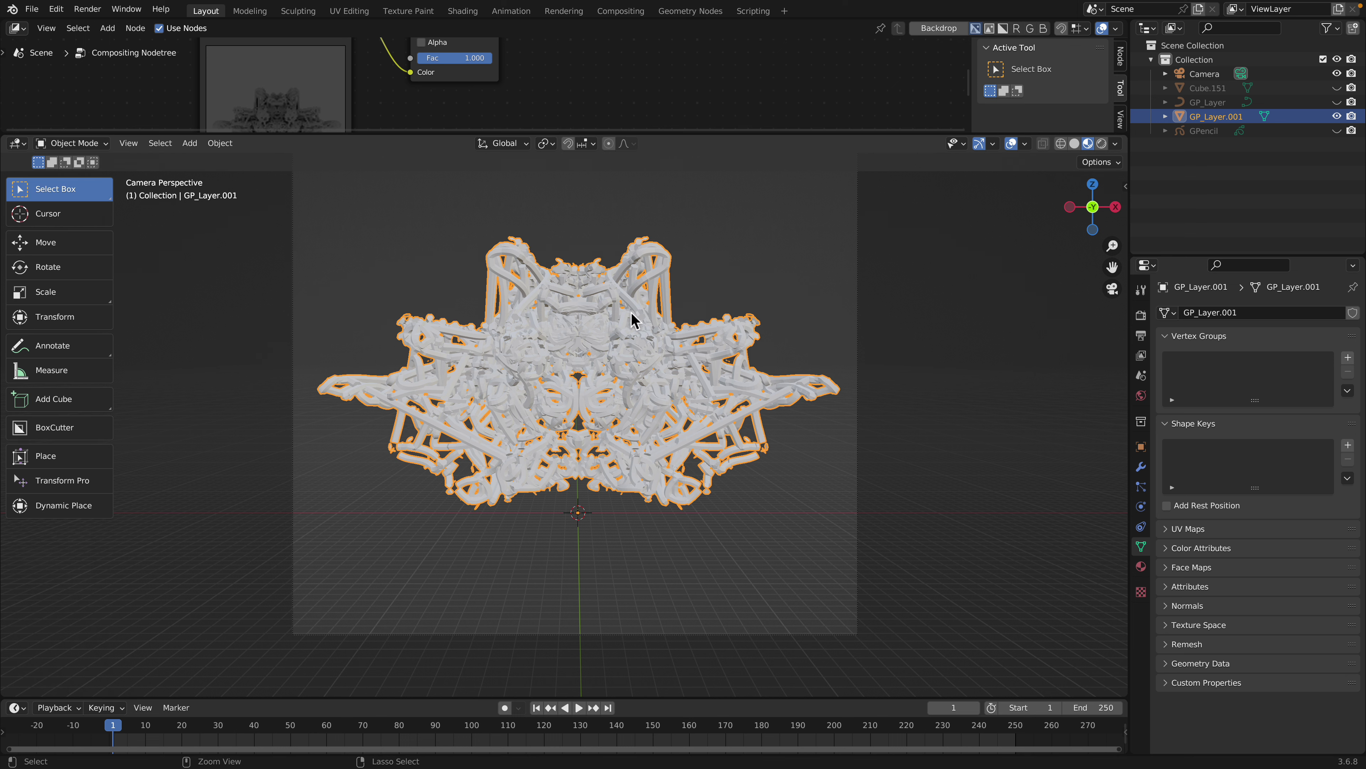
Undo the Cloth Filter inflation on the mesh and return to Object Mode
key(ctrl+z)
key(ctrl+z)
click(73, 143)
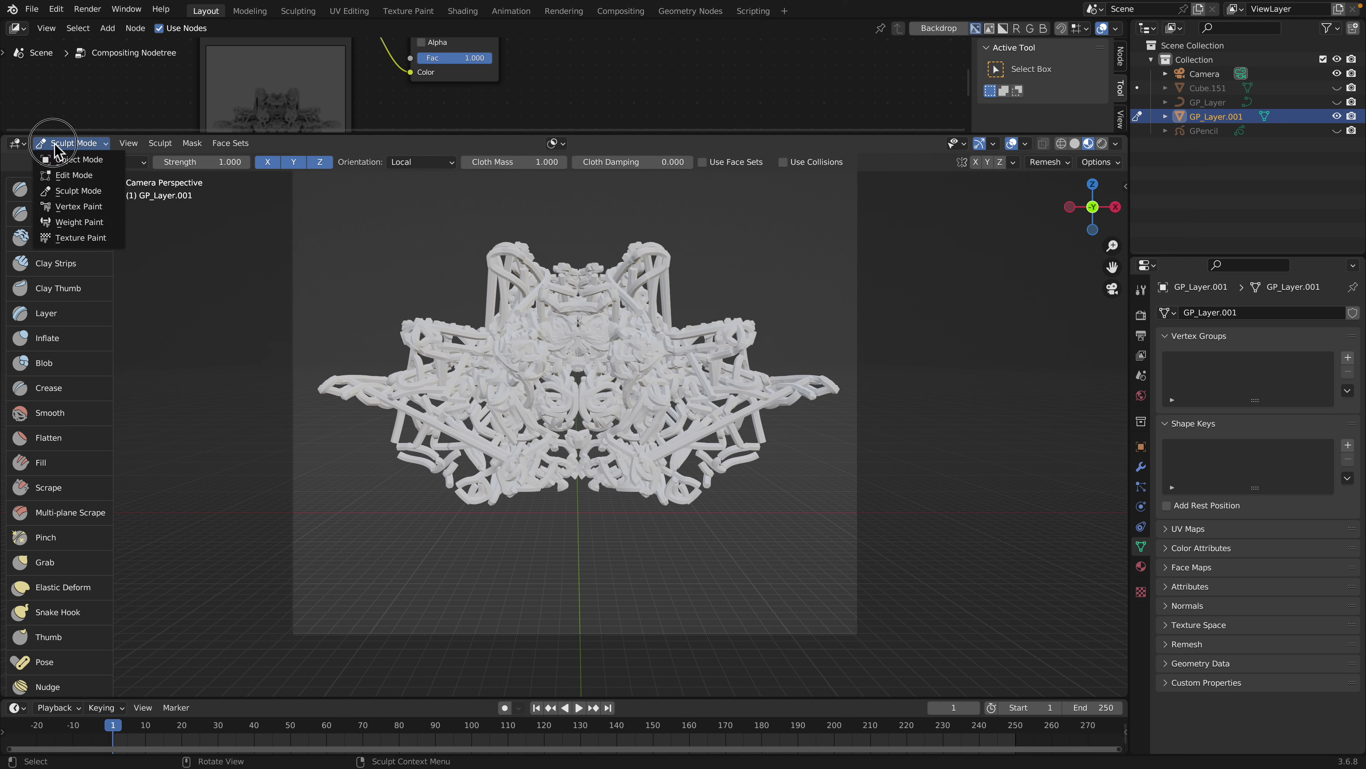
click(78, 161)
Add a Voxel Remesh modifier with a 0.1 m voxel size to GP_Layer.001 and apply it
click(1136, 470)
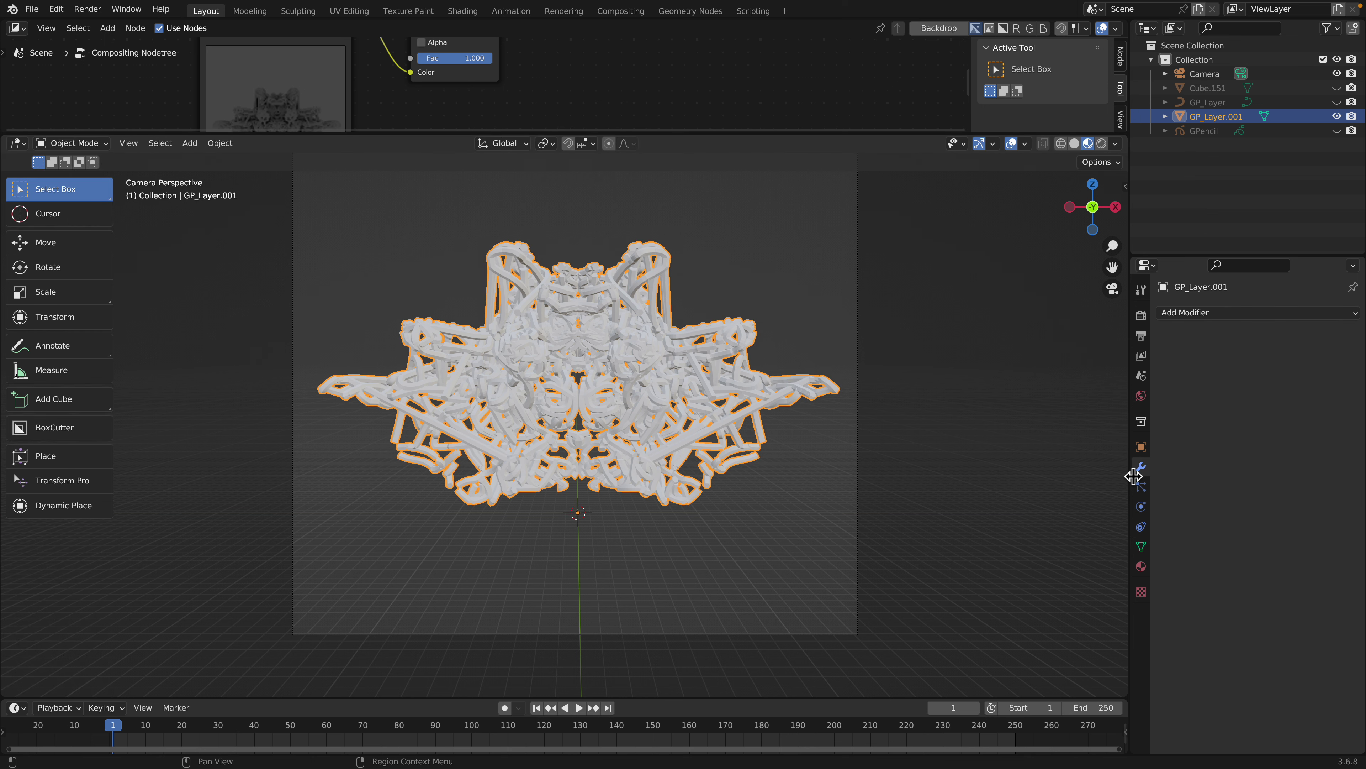
click(1202, 313)
click(1040, 515)
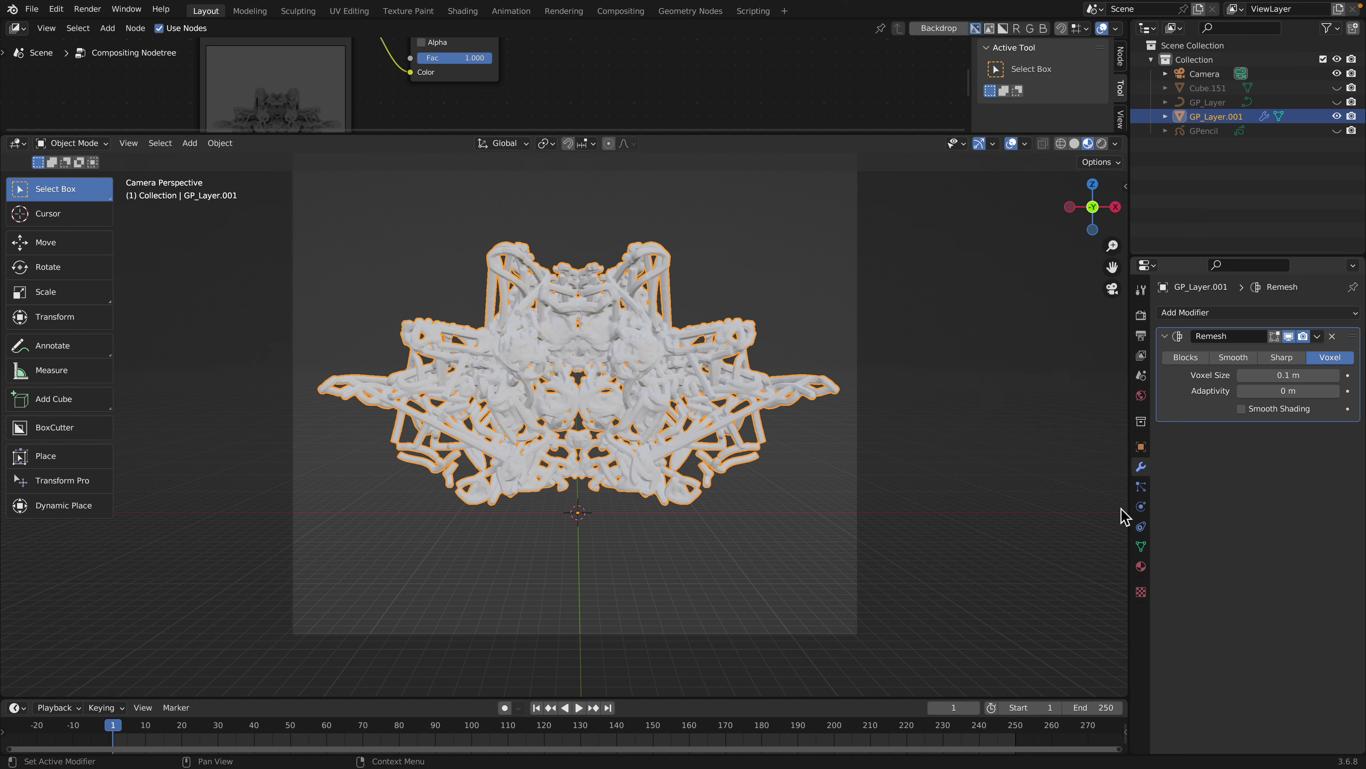
click(1316, 336)
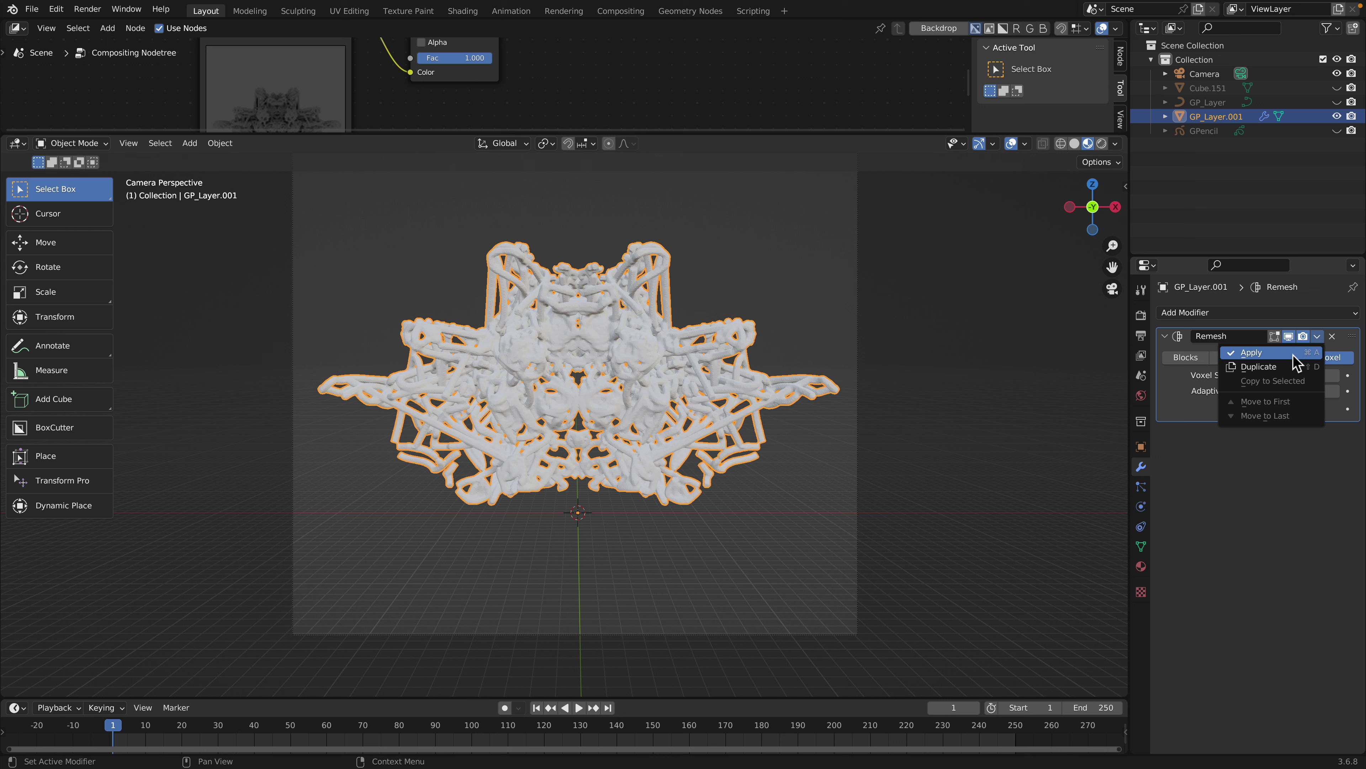
click(1256, 352)
Inflate the remeshed GP_Layer.001 with the Cloth Filter in Sculpt Mode at strength 1.000, and return to Object Mode
click(69, 144)
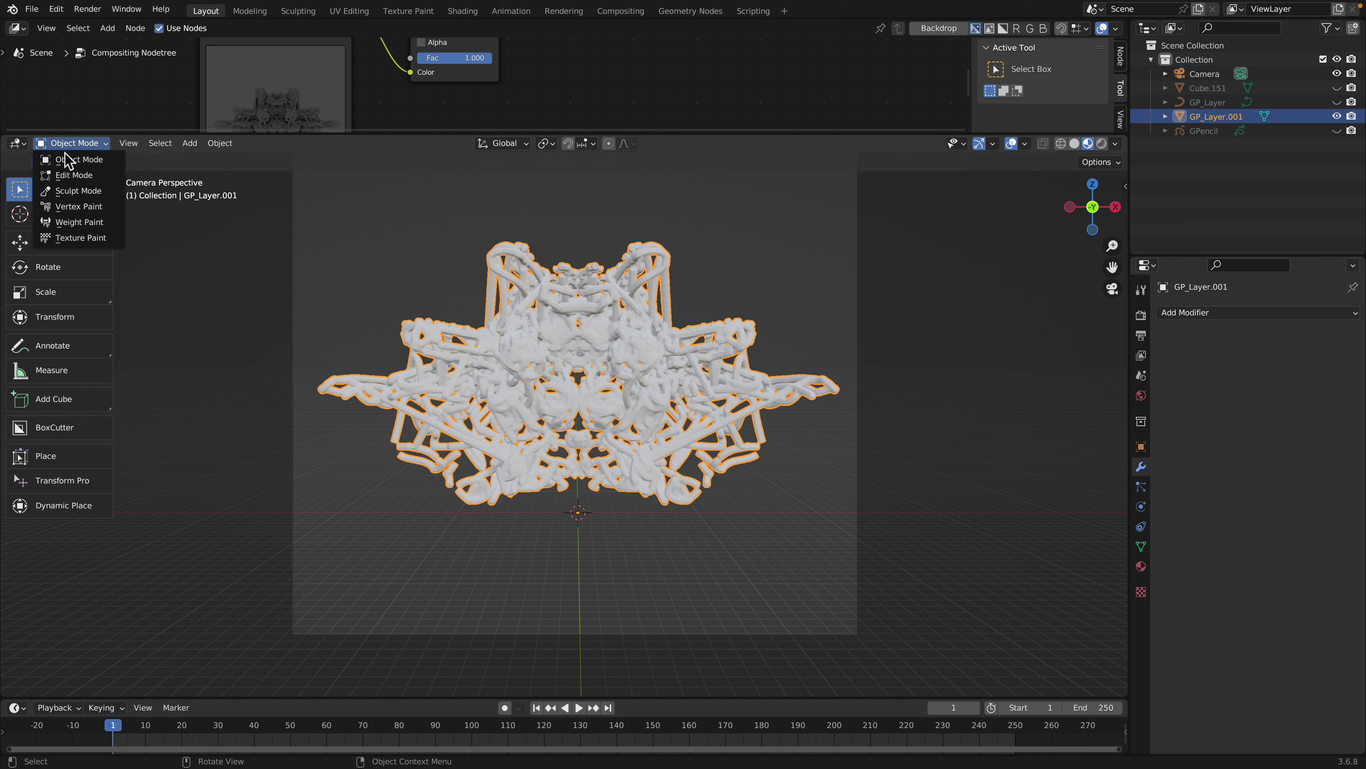
click(86, 189)
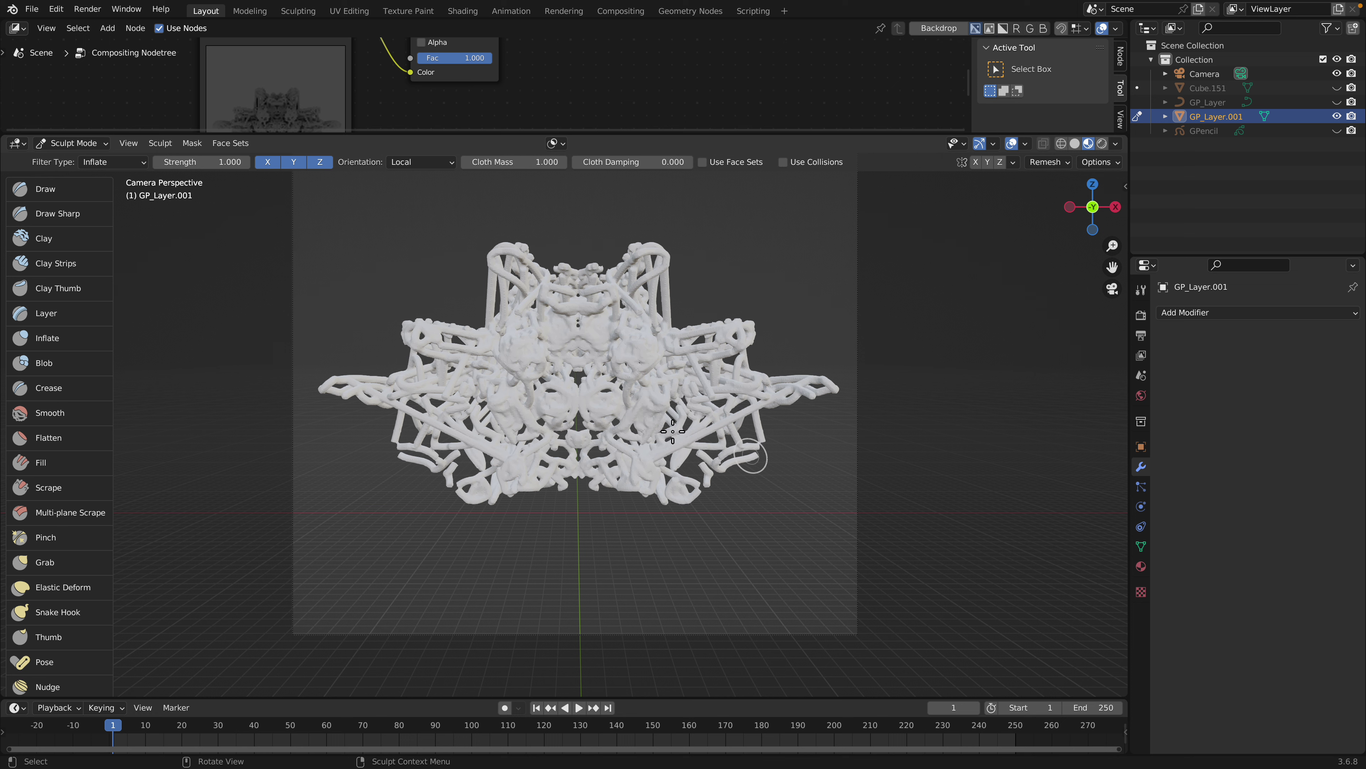
drag(663, 400, 667, 398)
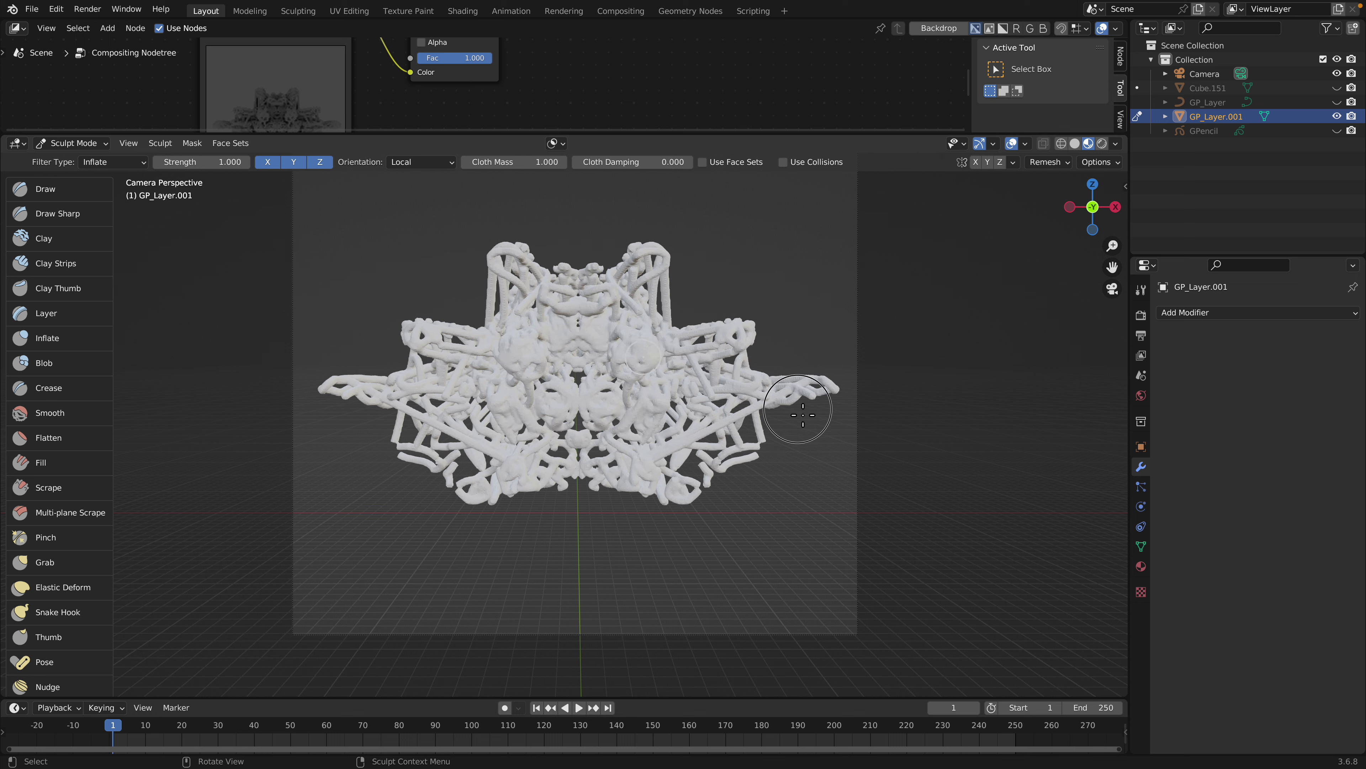
drag(960, 466, 1080, 491)
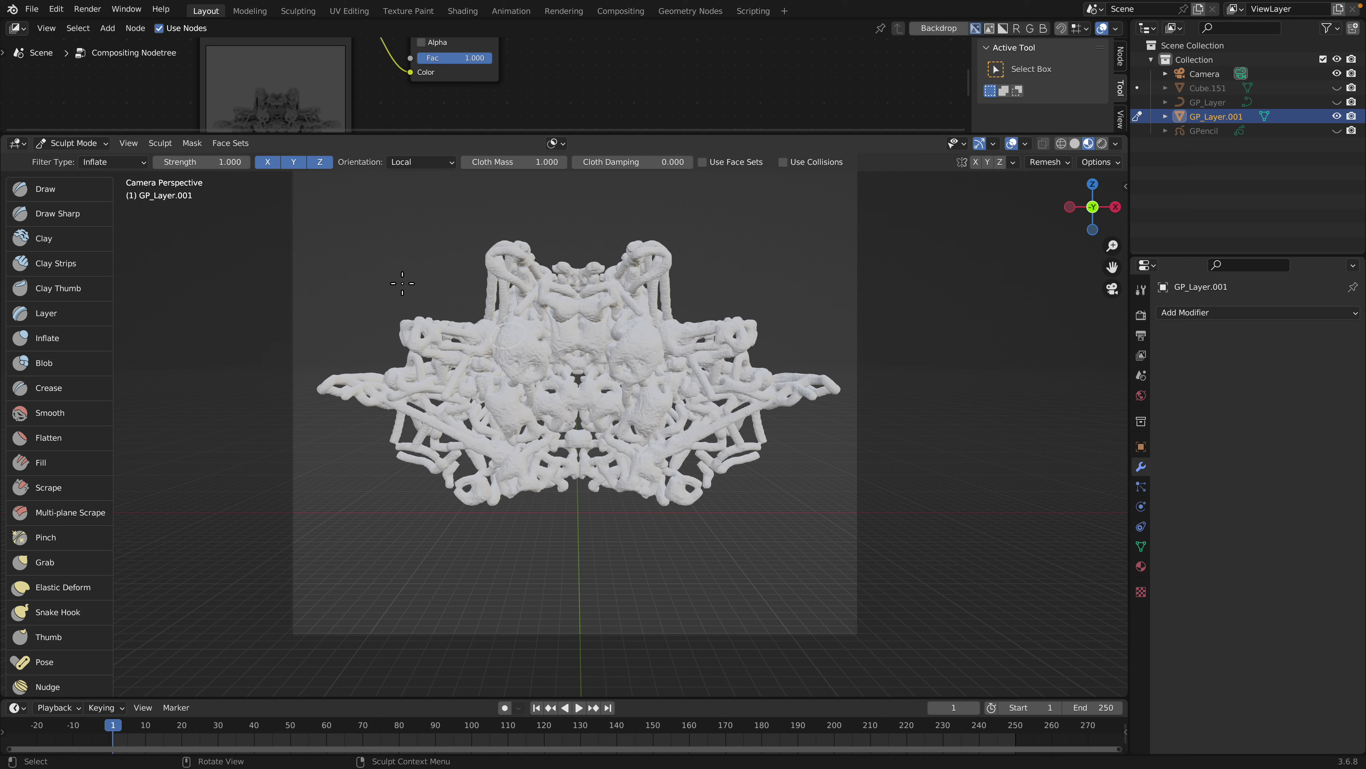
click(72, 143)
click(62, 159)
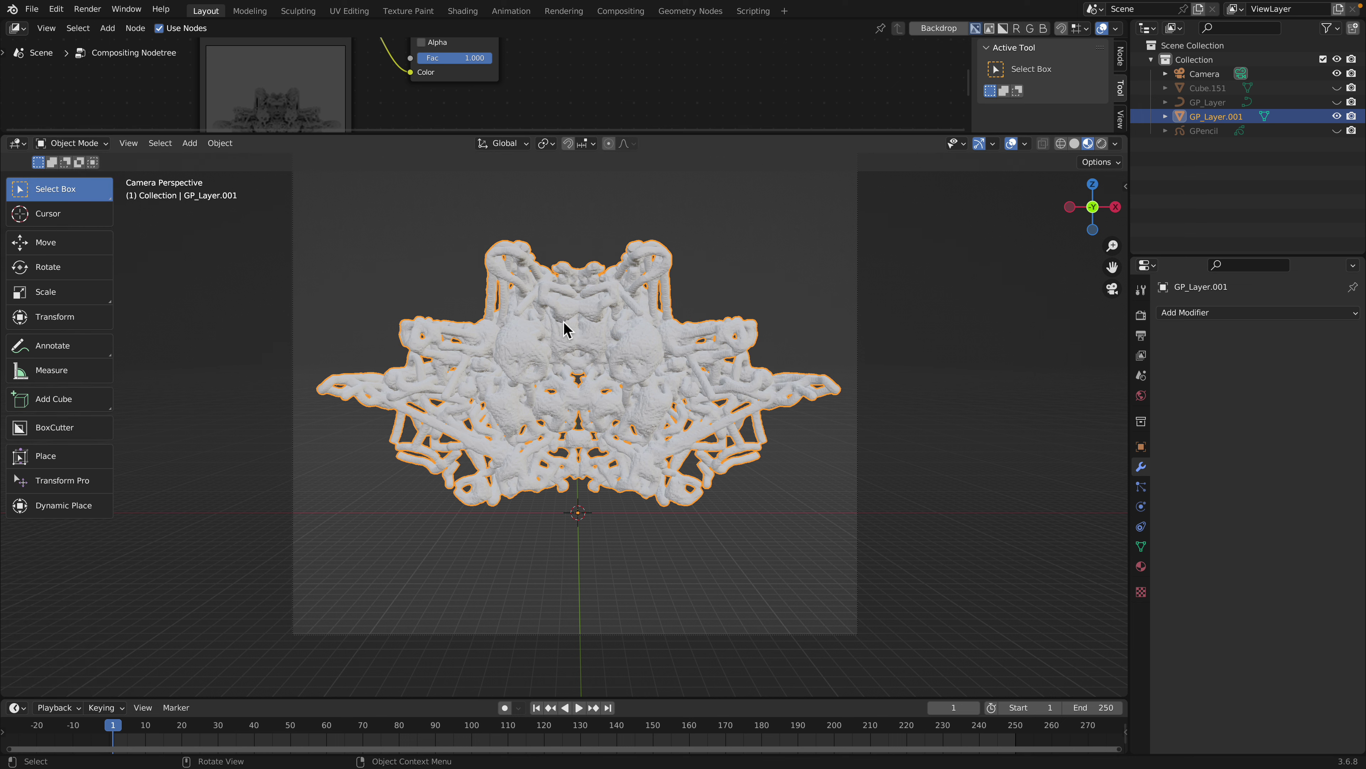
Switch the 3D viewport to Solid shading with Cavity enabled, and hide the gizmos and overlays
drag(675, 134, 673, 269)
scroll(595, 195, up, 2)
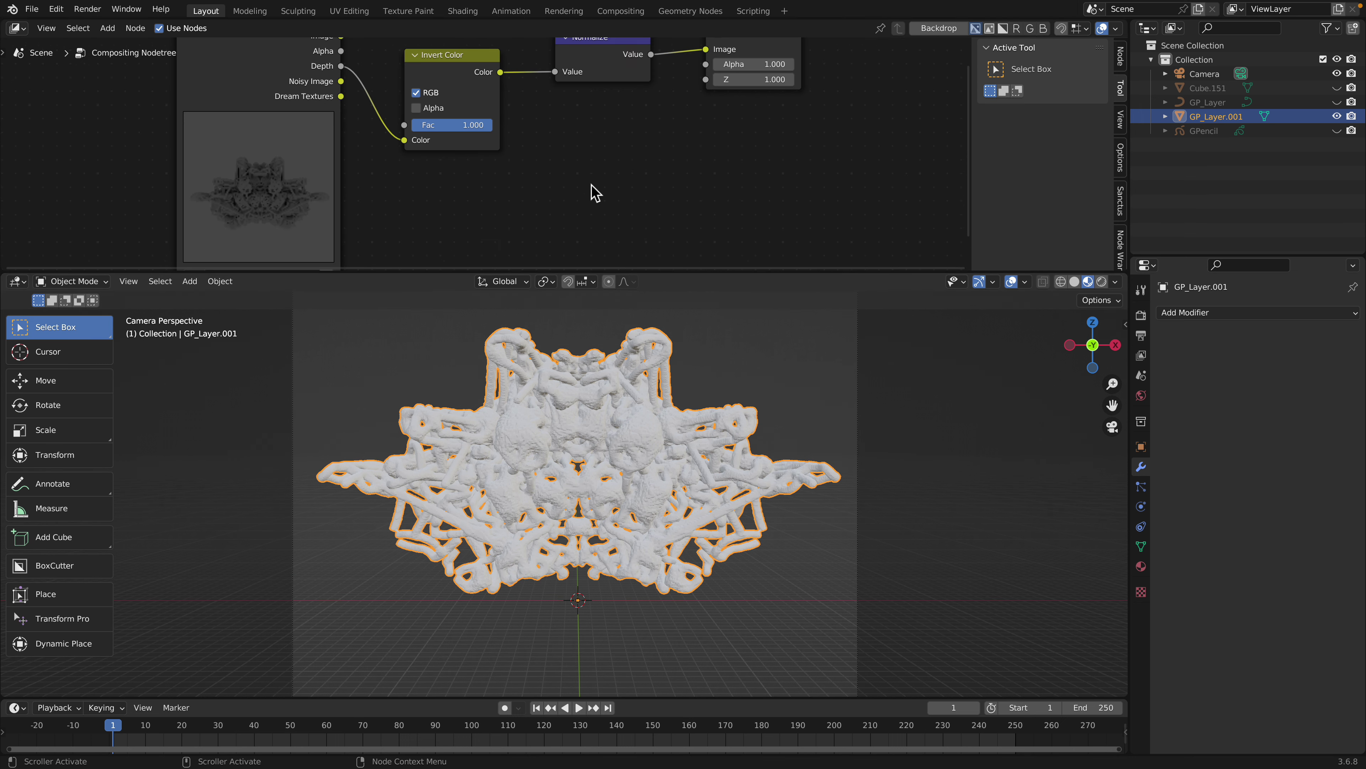
click(1115, 282)
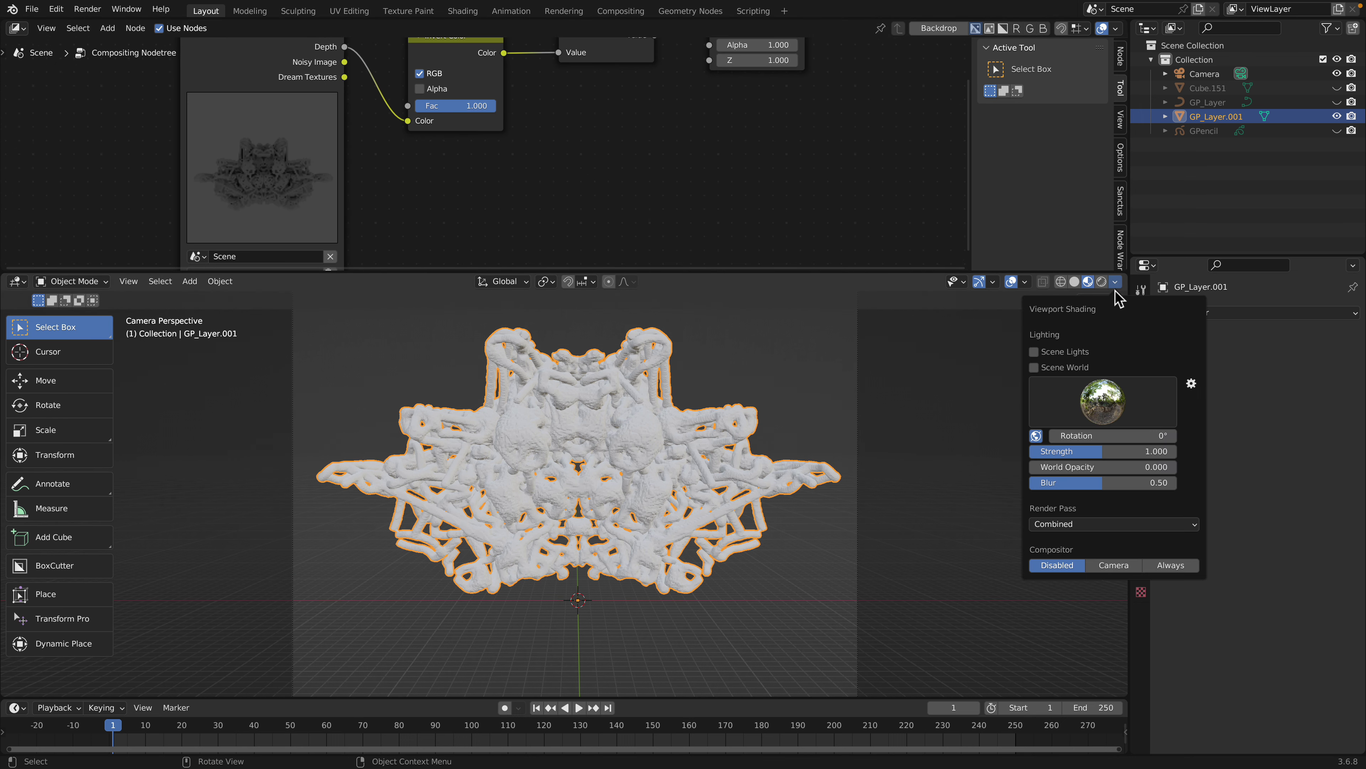
click(1074, 282)
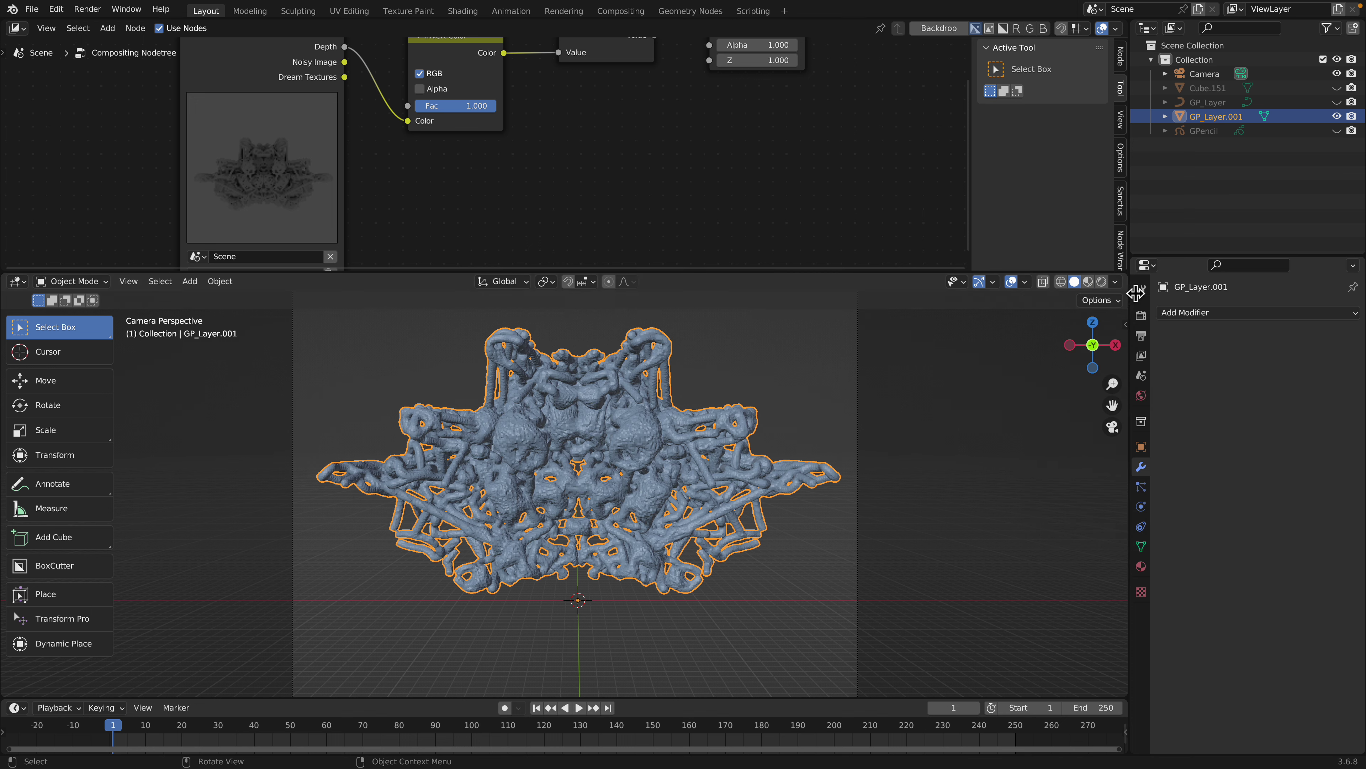
click(1115, 282)
click(1046, 602)
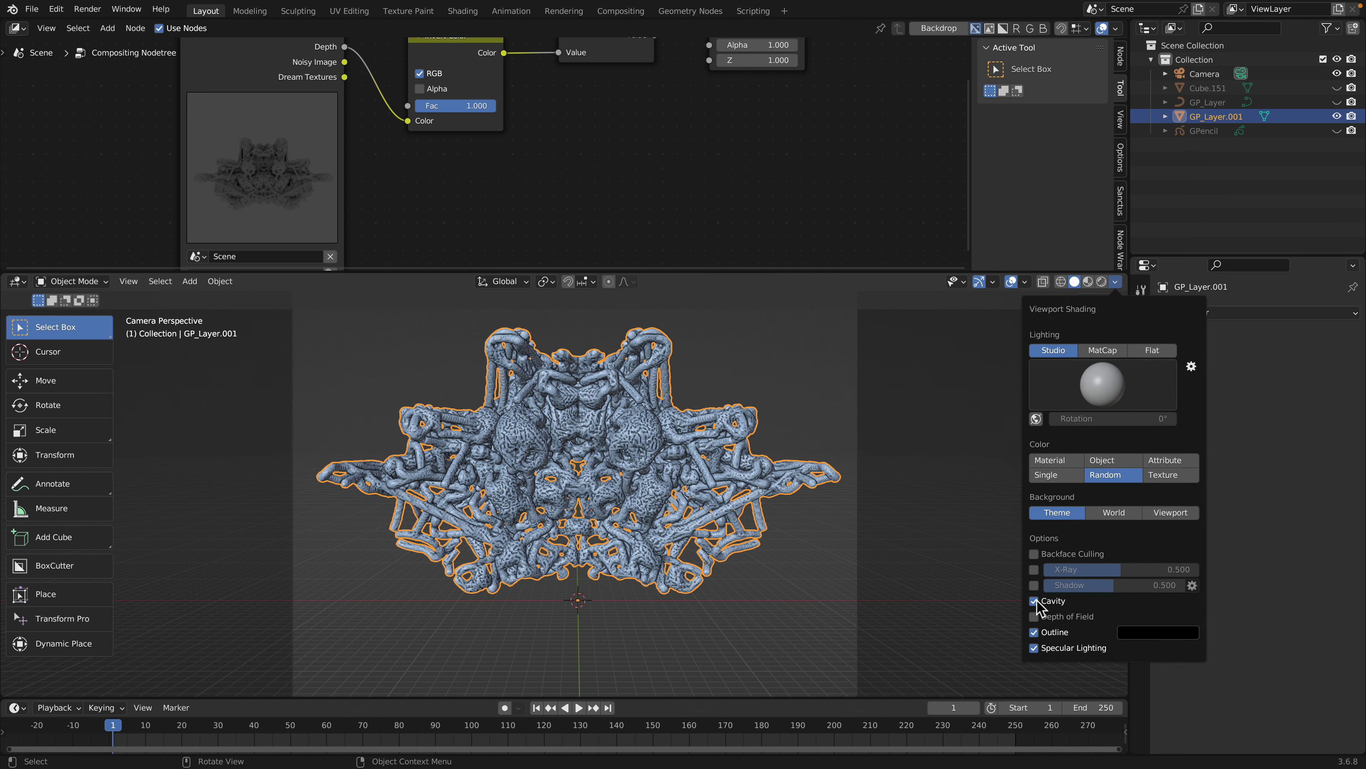
click(890, 472)
click(978, 282)
click(1011, 281)
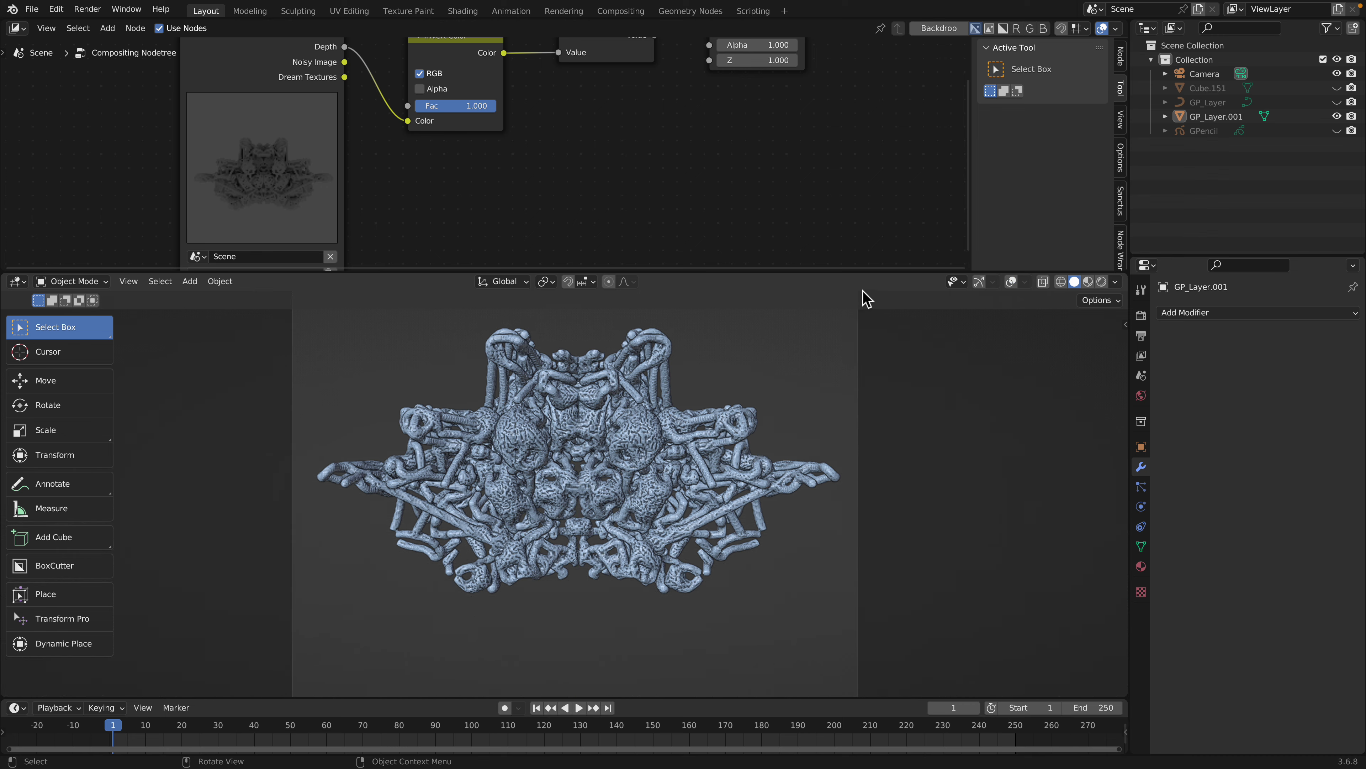
drag(860, 273, 860, 156)
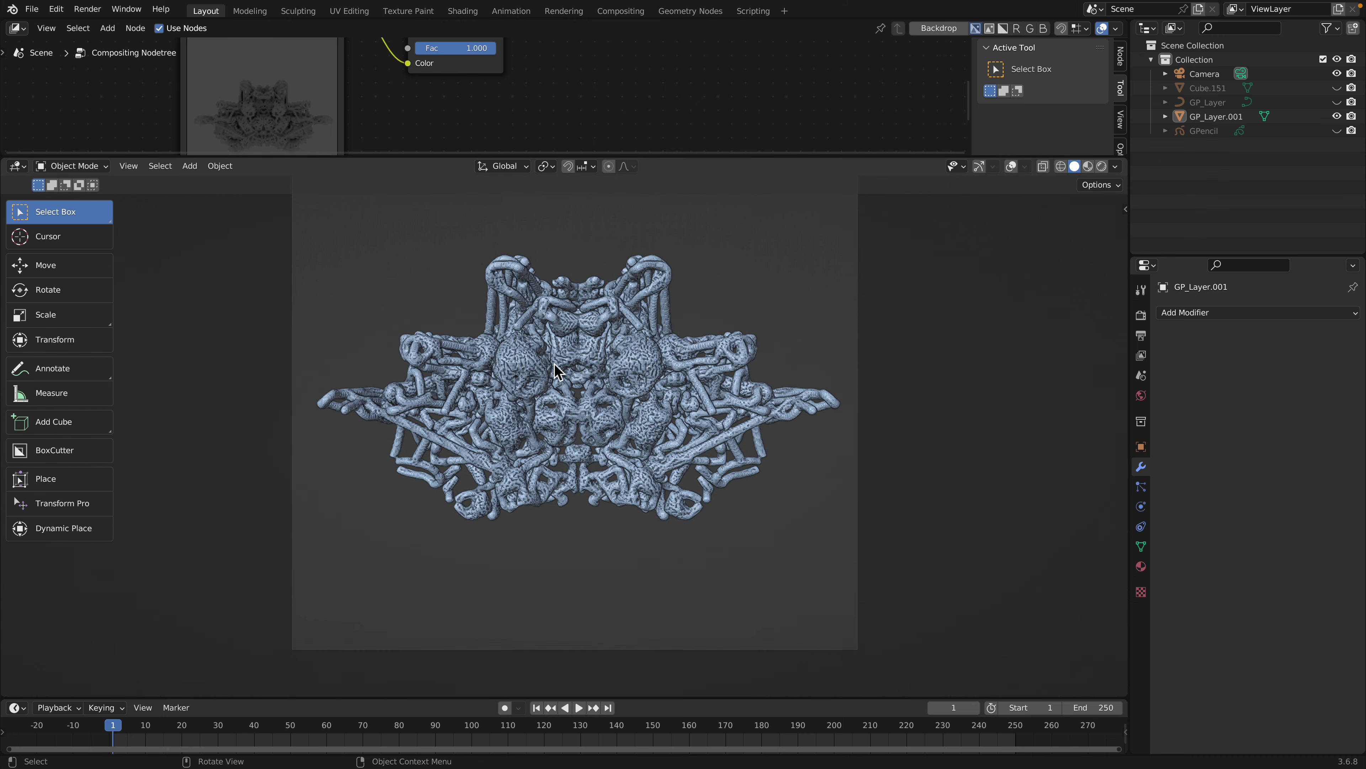
scroll(660, 346, up, 4)
scroll(662, 355, down, 2)
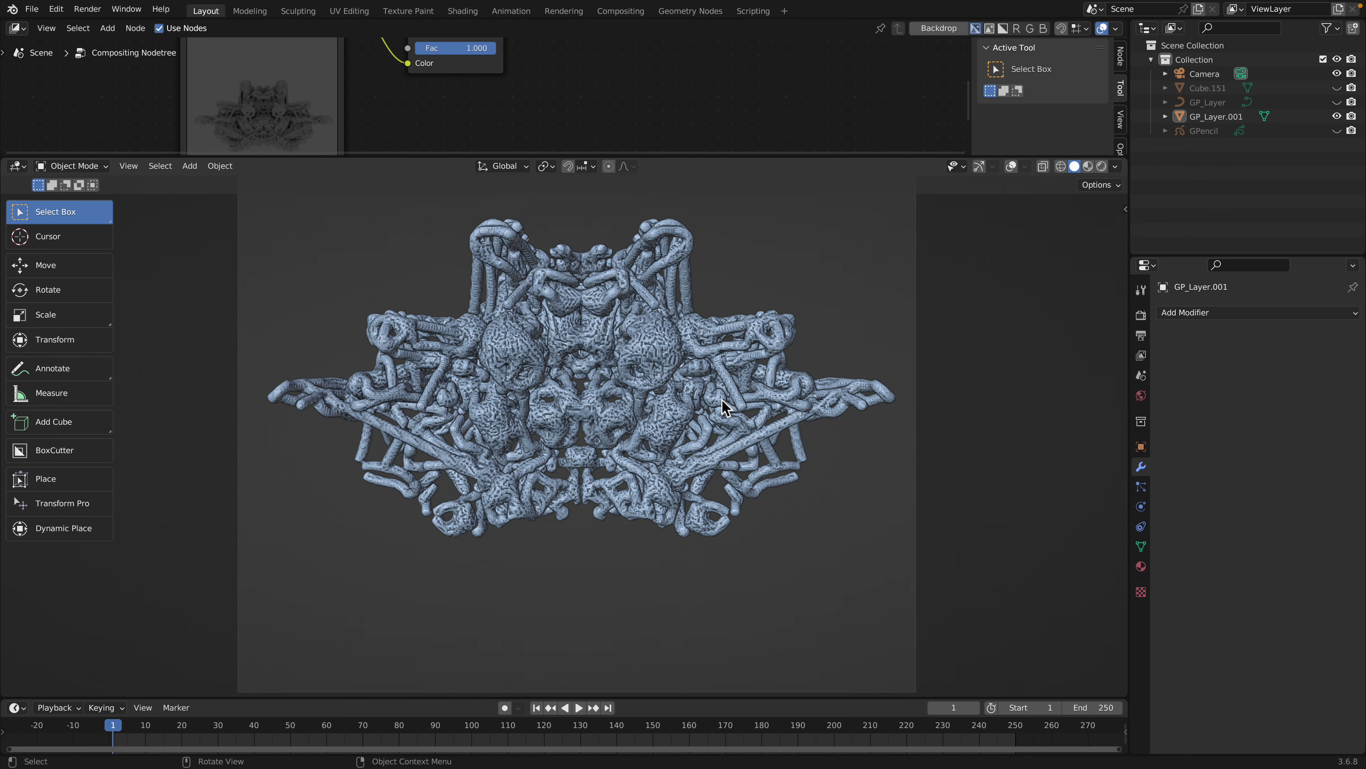
Save the file and apply Shade Smooth to the GP_Layer.001 mesh
key(ctrl+s)
click(662, 371)
right_click(664, 366)
click(653, 309)
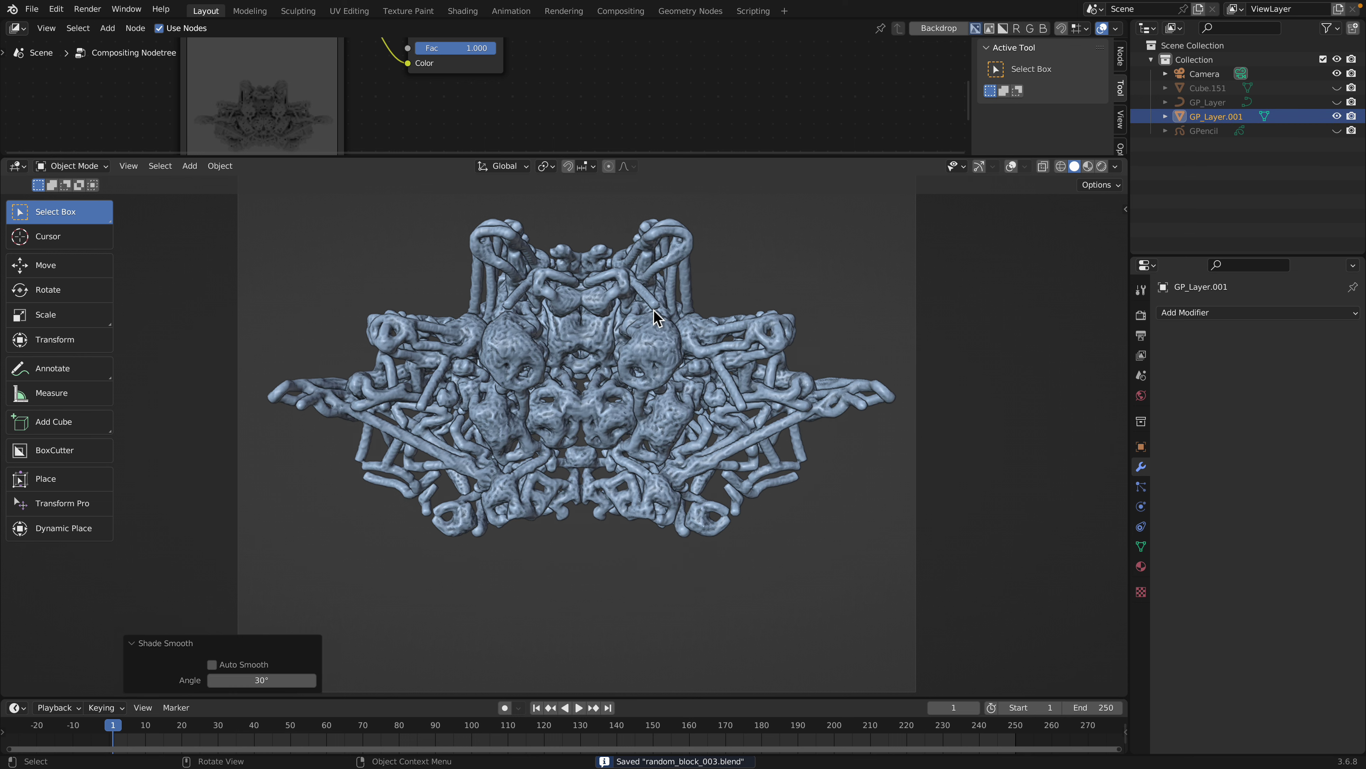
Render the current frame as a depth map and save the result to the Desktop as depth5.png
click(88, 9)
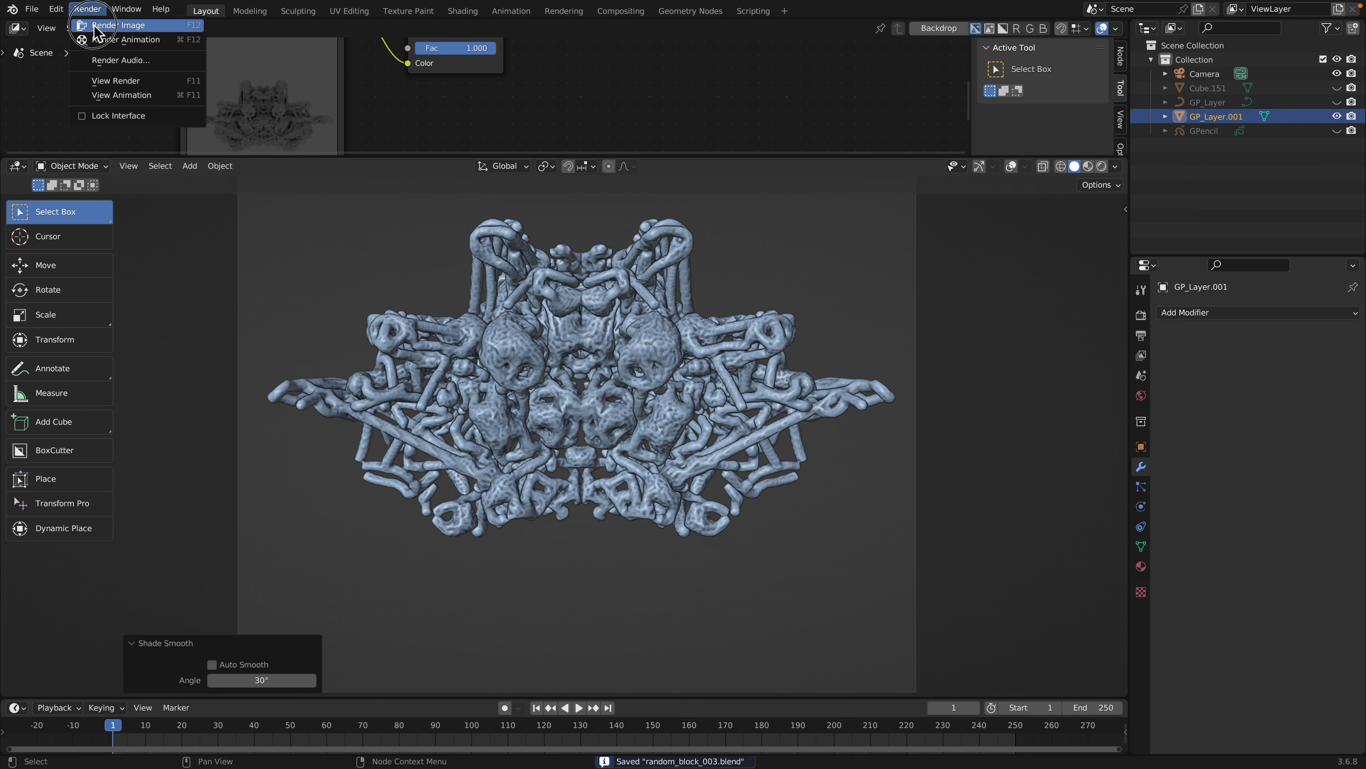
click(100, 24)
drag(387, 425, 642, 561)
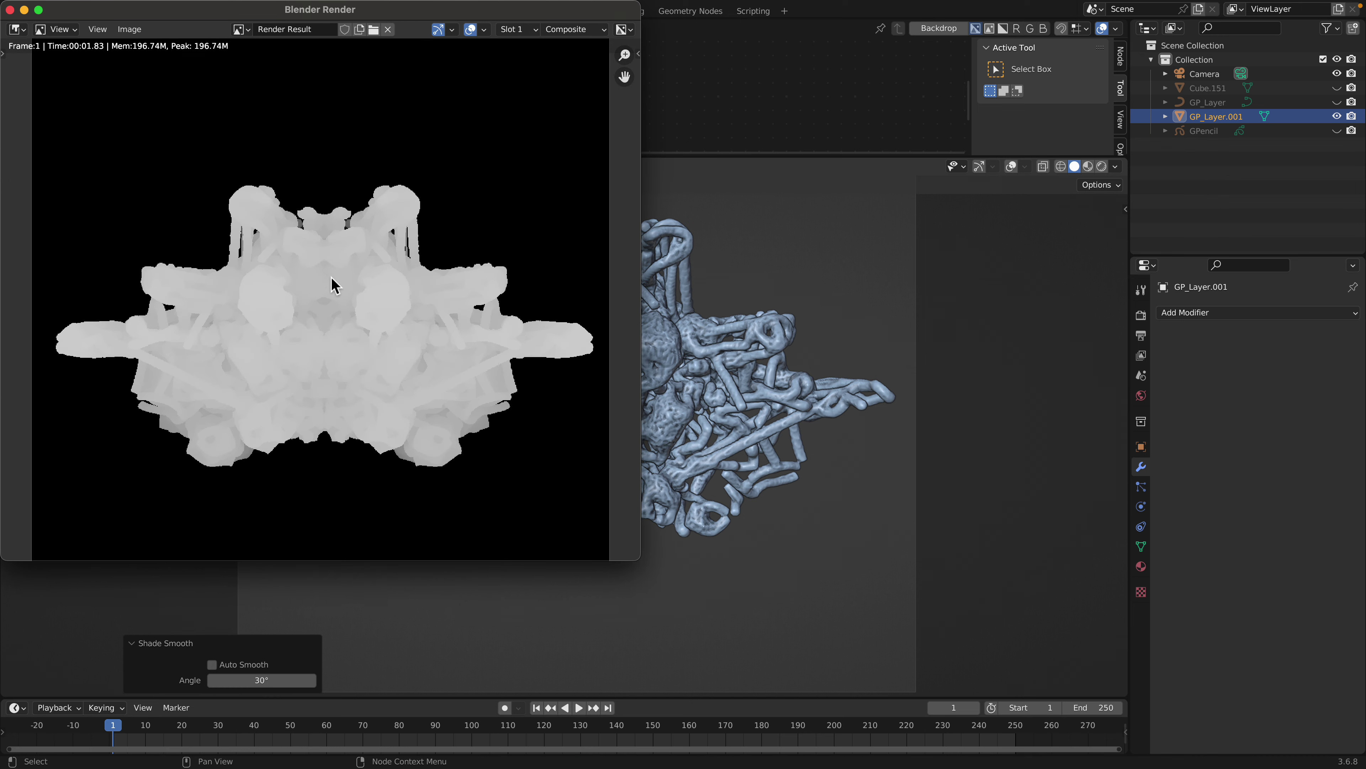
scroll(351, 306, up, 4)
key(Home)
click(129, 29)
click(173, 134)
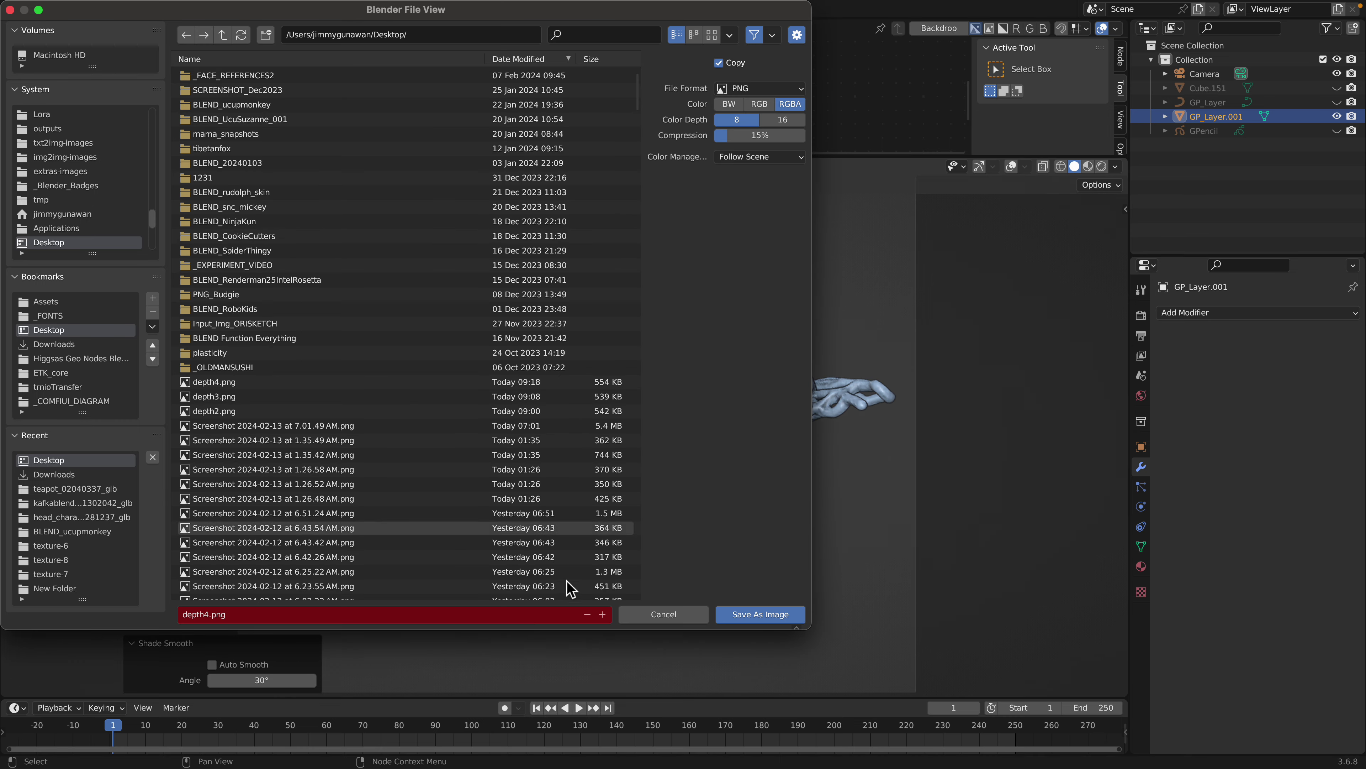
click(603, 614)
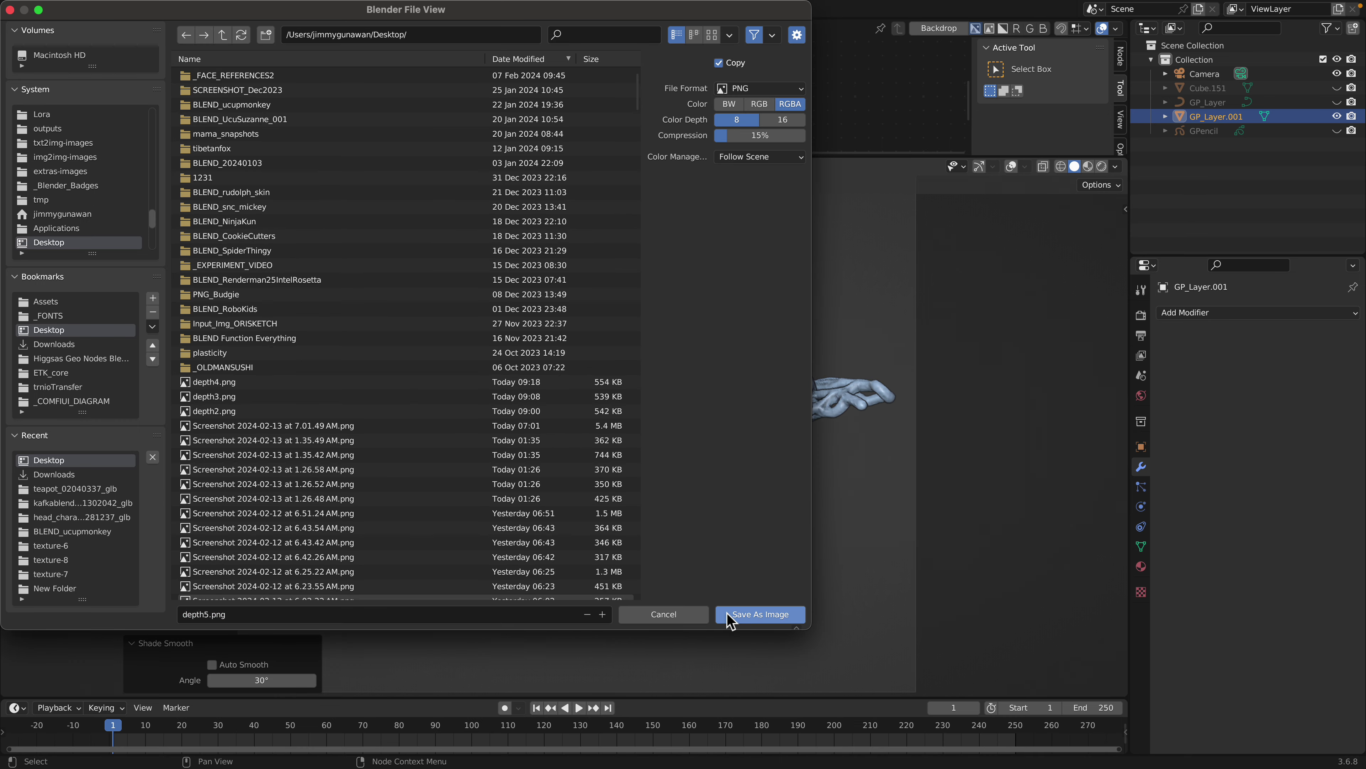
click(760, 614)
Enlarge the compositor, link the Render Layers Image output straight to the Composite node's Image input, and render again
drag(746, 157, 768, 396)
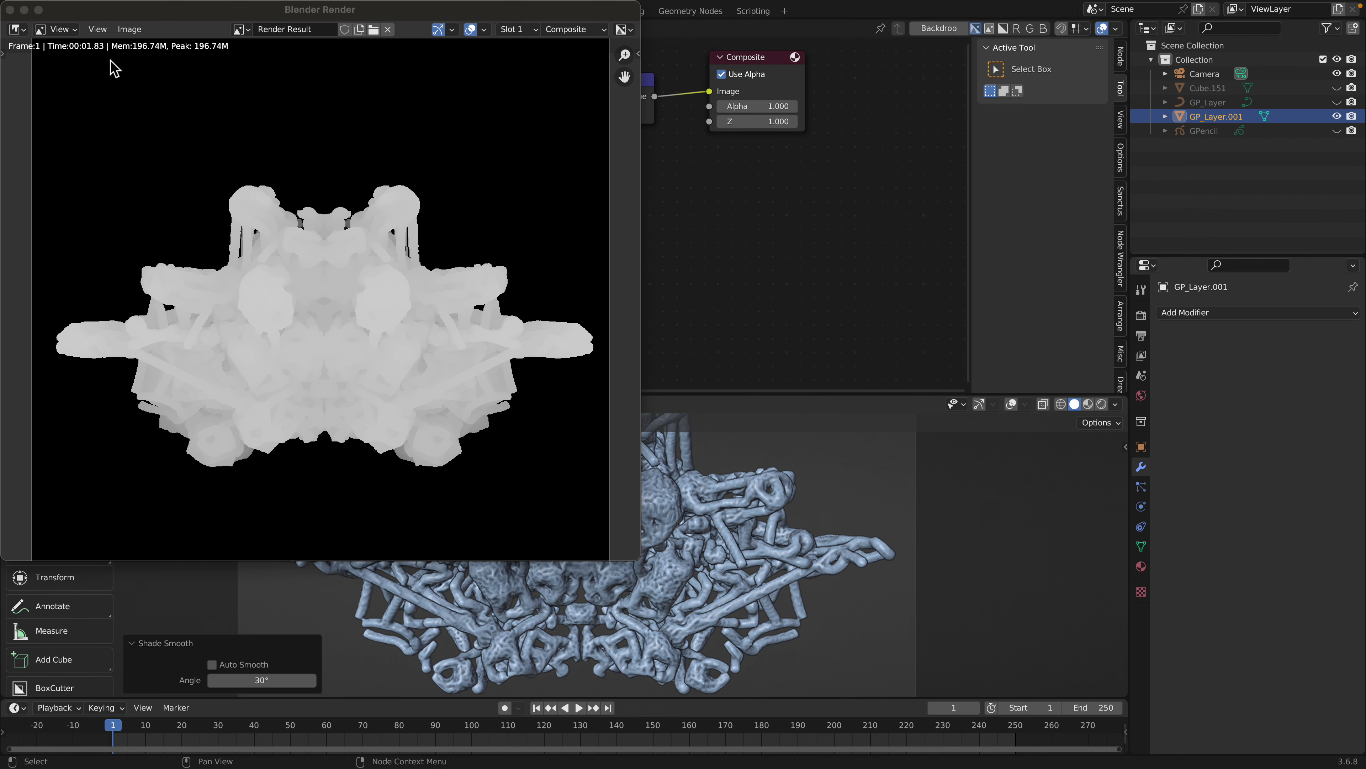
click(11, 10)
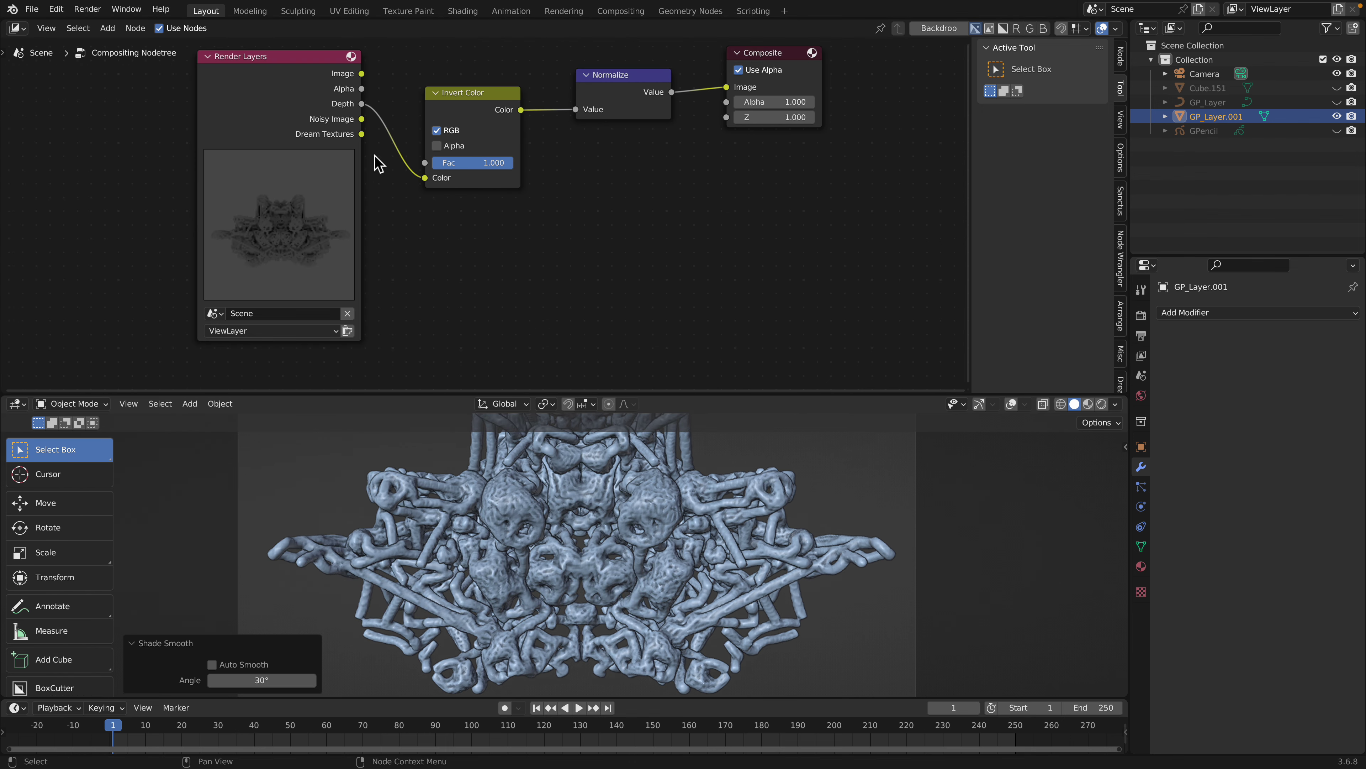
drag(361, 74, 726, 87)
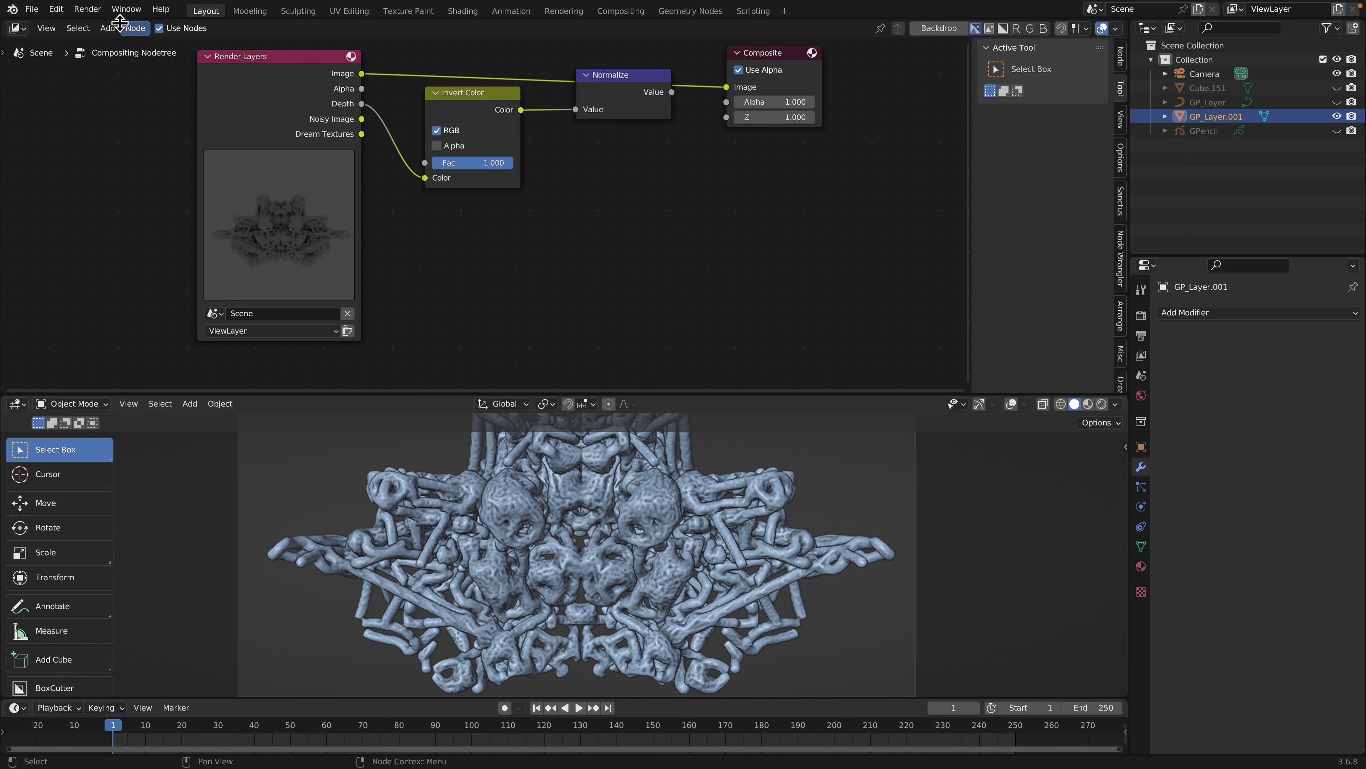
click(86, 9)
click(107, 31)
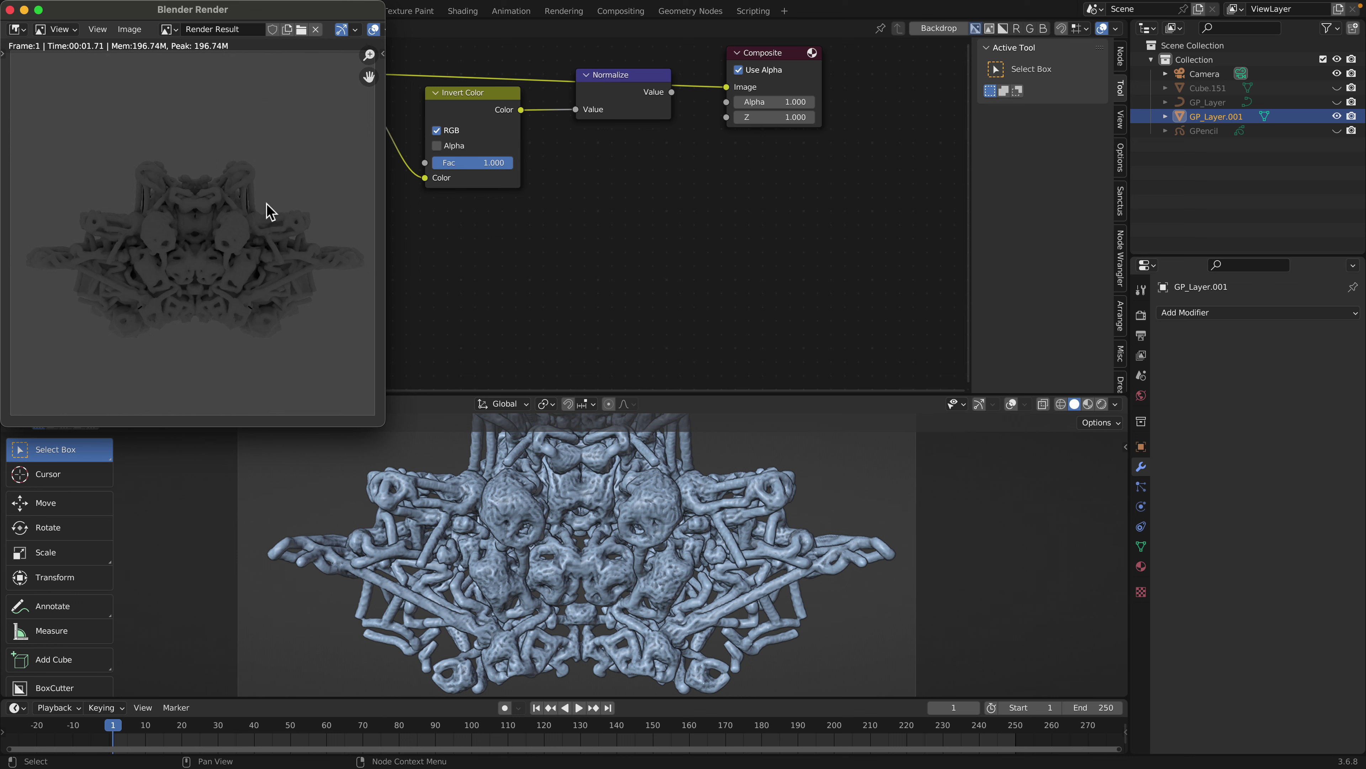
Save the new render to the Desktop as beauty1.png
click(130, 29)
click(150, 117)
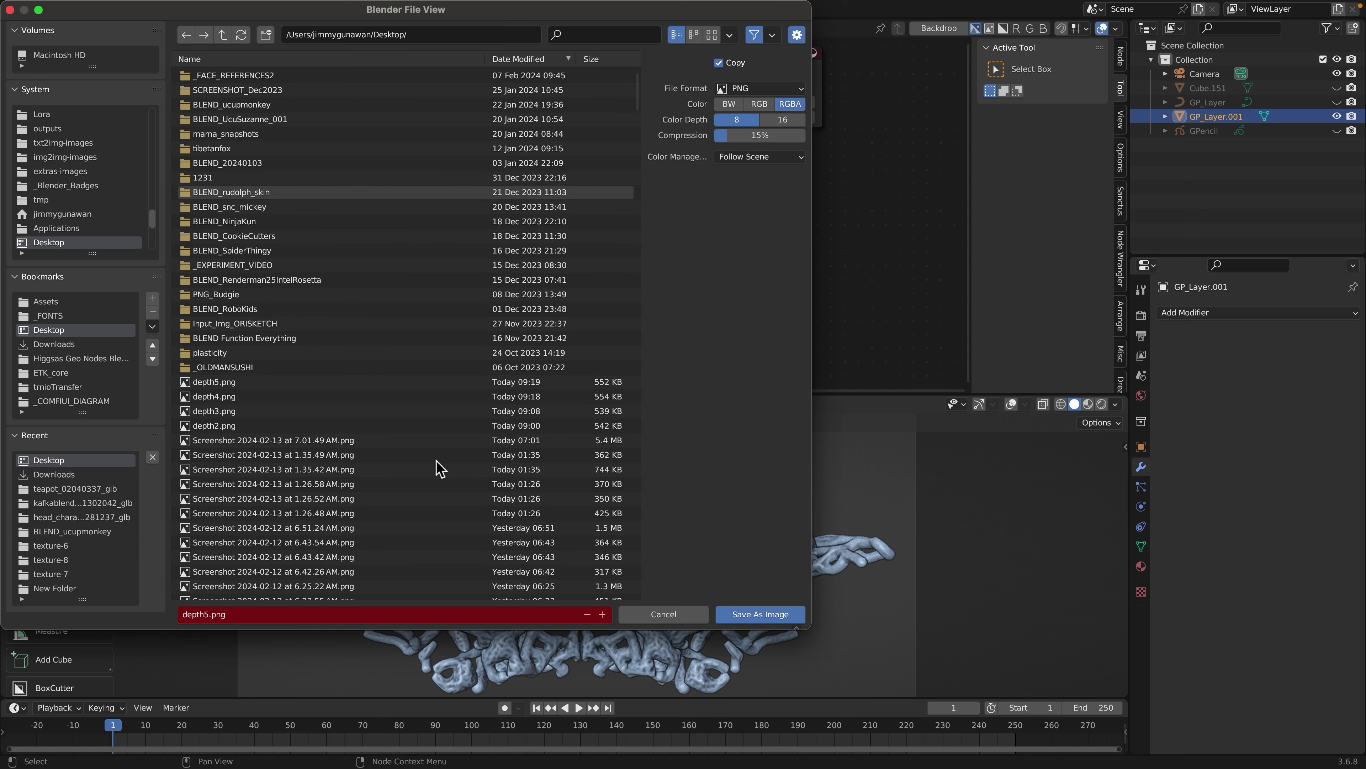
click(235, 614)
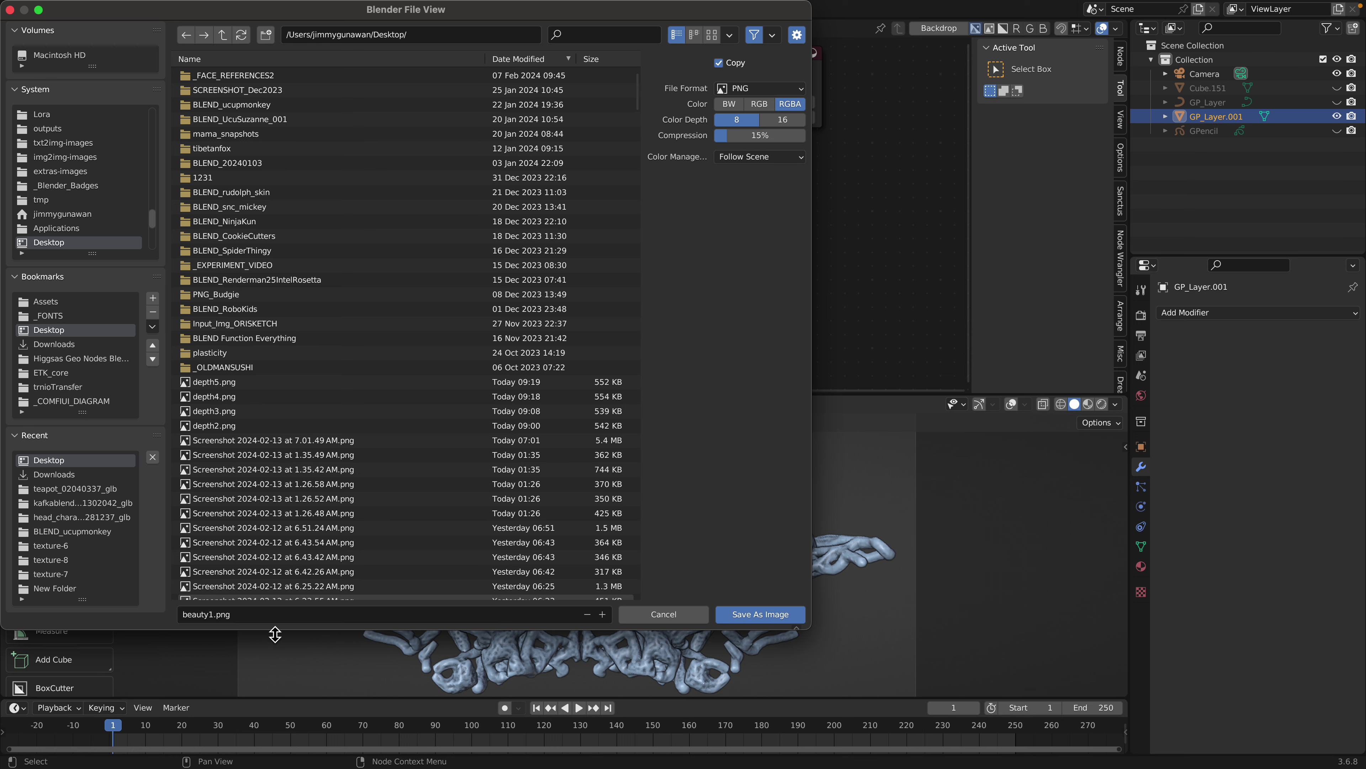
click(791, 615)
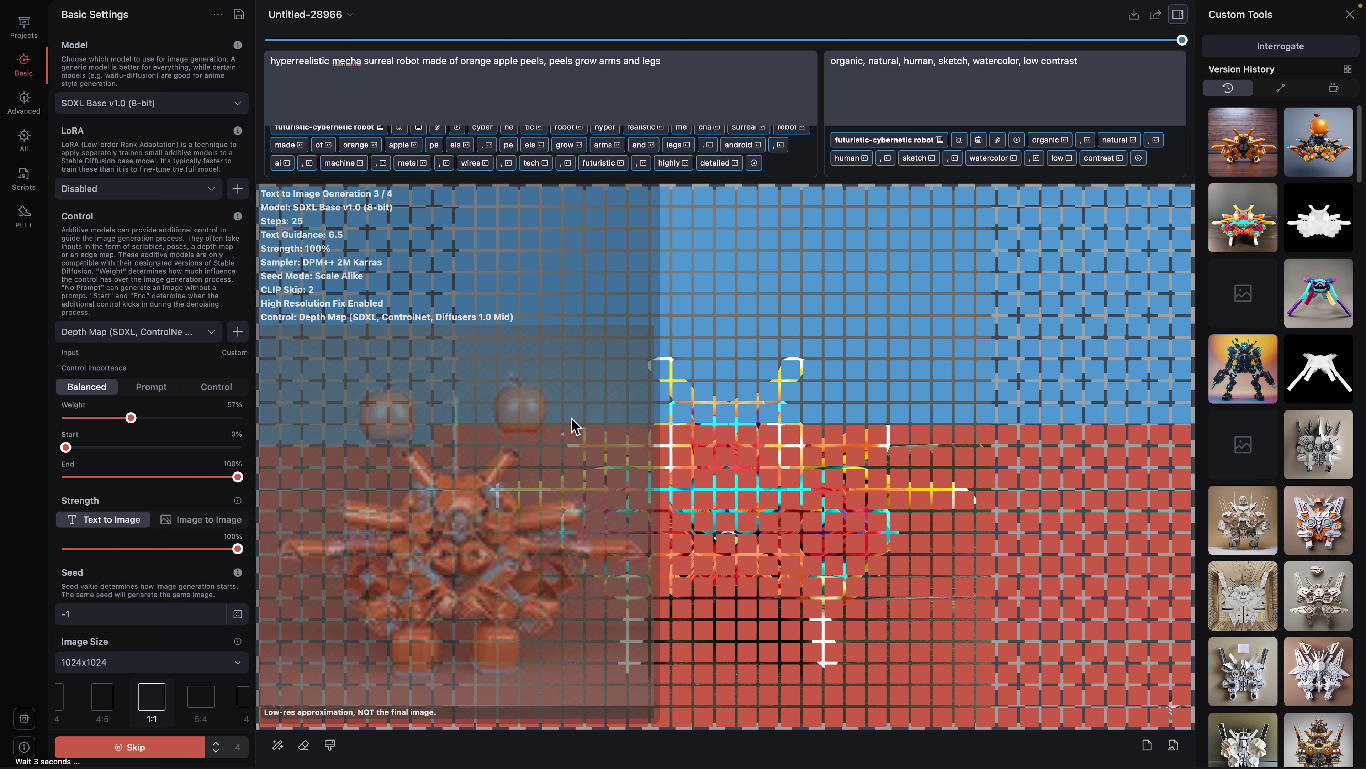
In Draw Things, skip the running image generation and clear the canvas
click(148, 741)
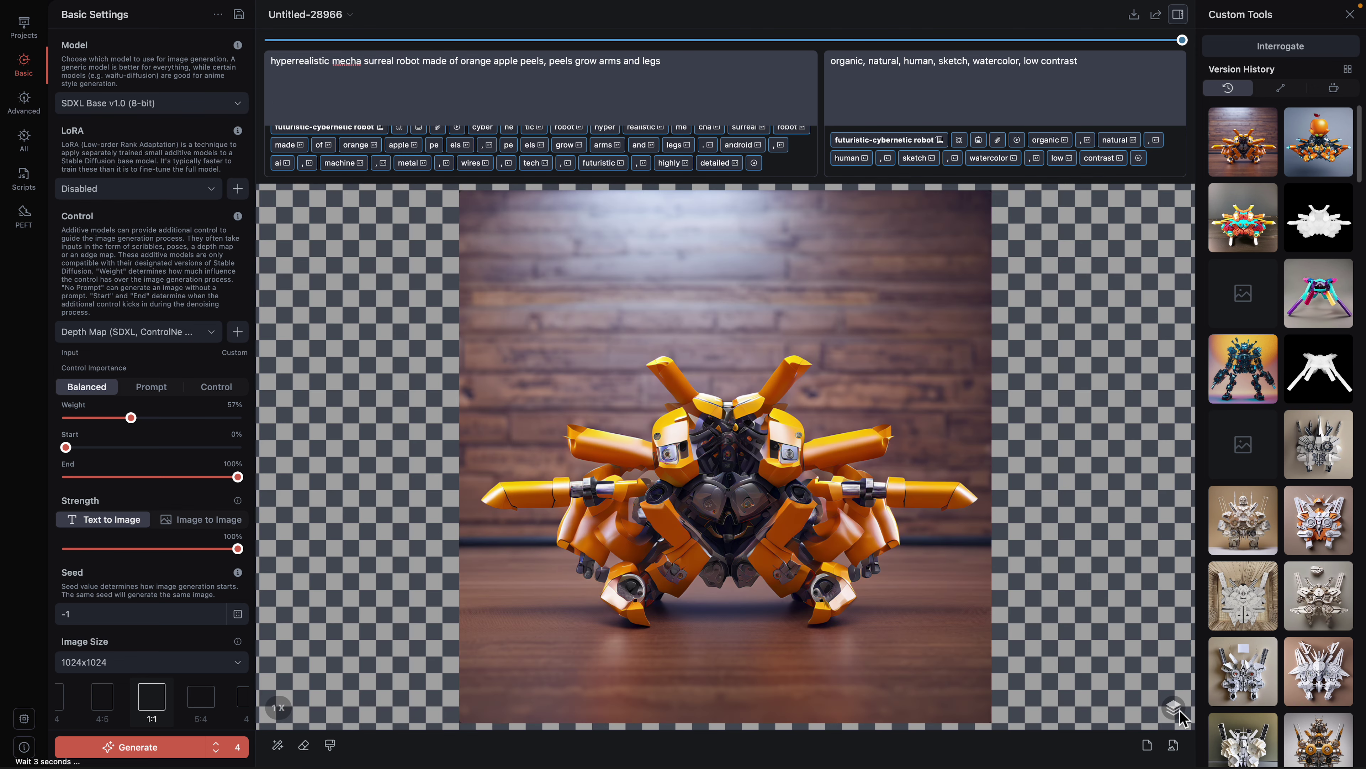
click(1179, 710)
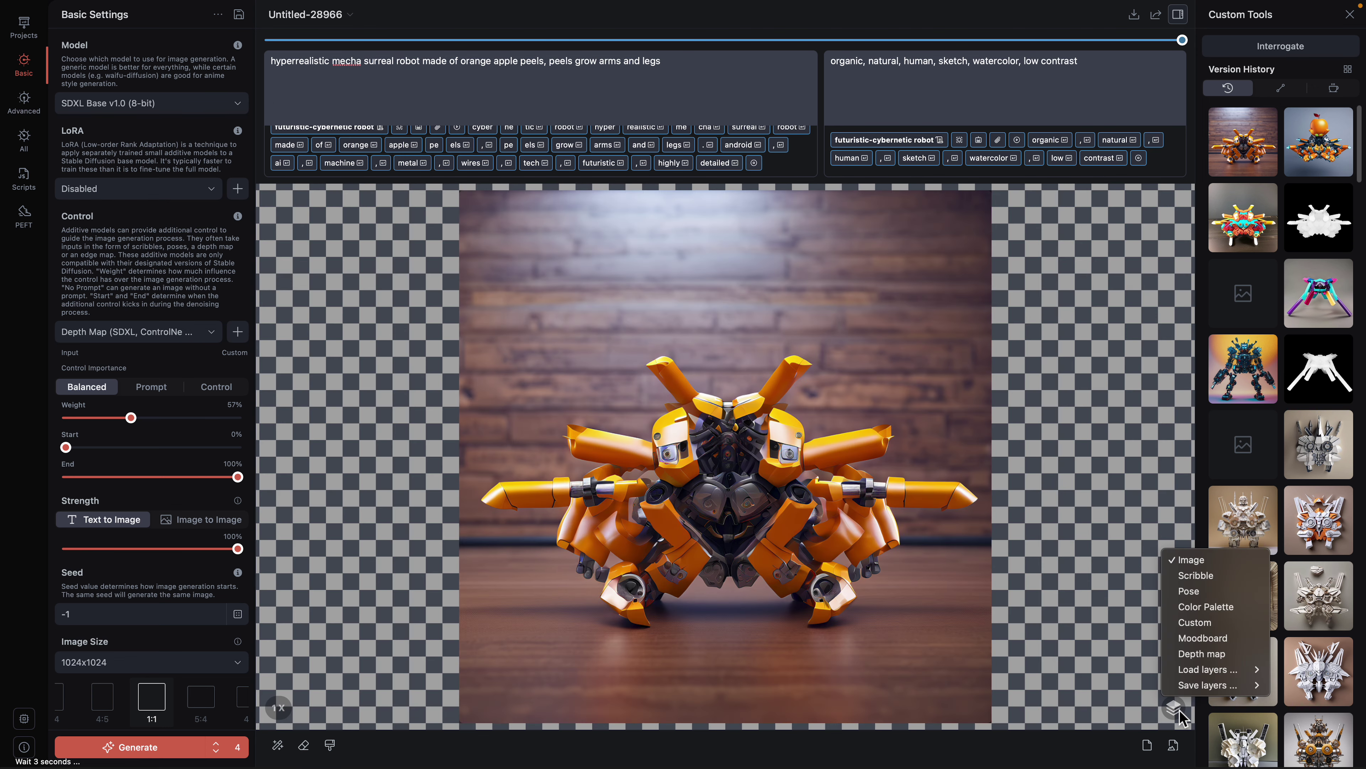
click(1146, 744)
click(1146, 744)
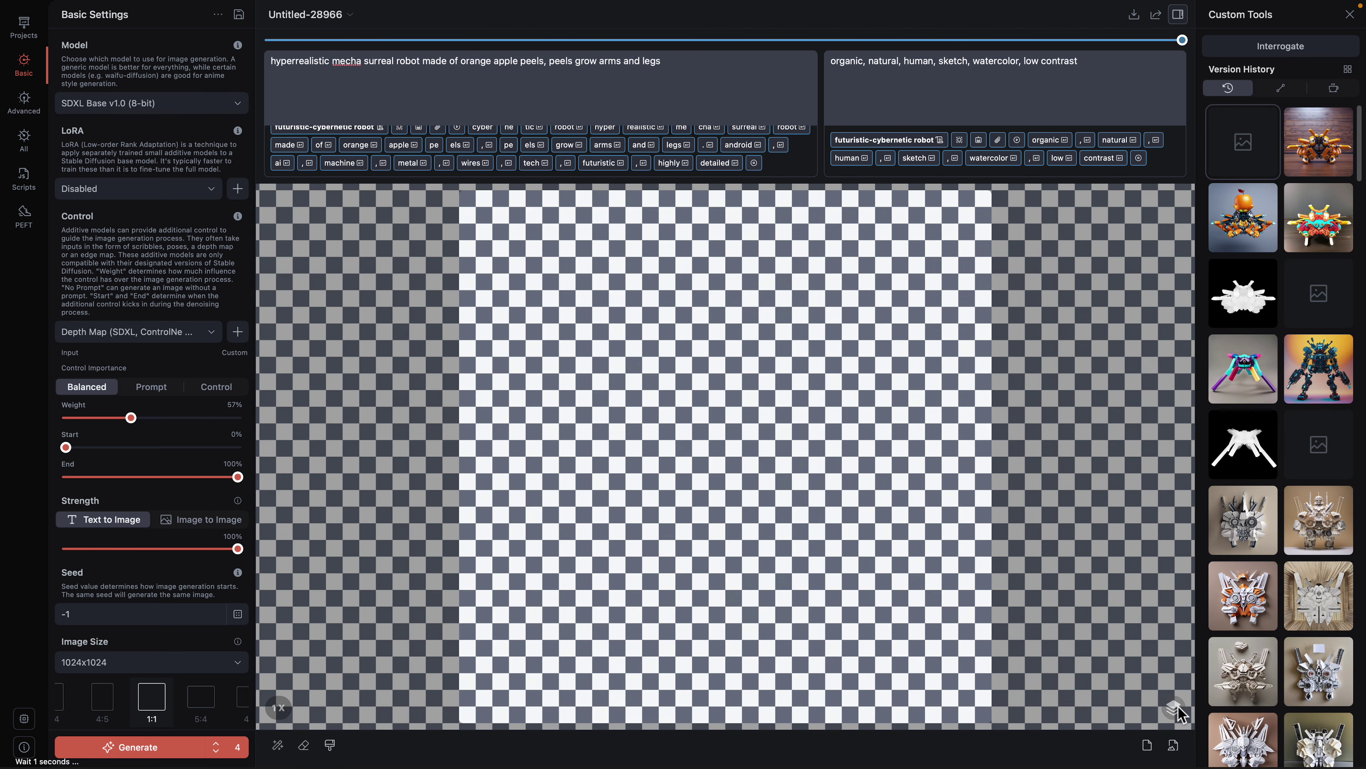
Load depth5.png from files as the depth map and import beauty1.png as the canvas image
click(1174, 706)
mouse_move(1208, 669)
mouse_move(1139, 680)
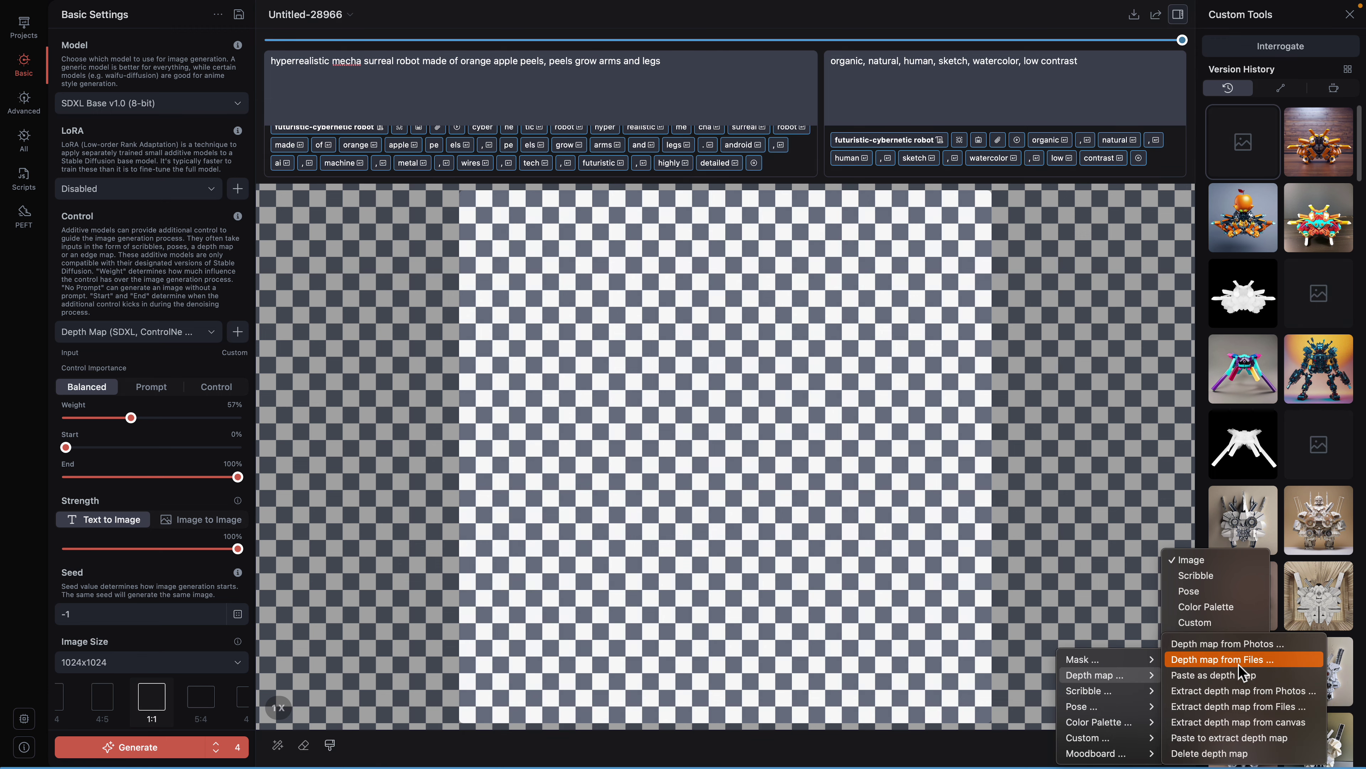
click(1240, 660)
click(562, 187)
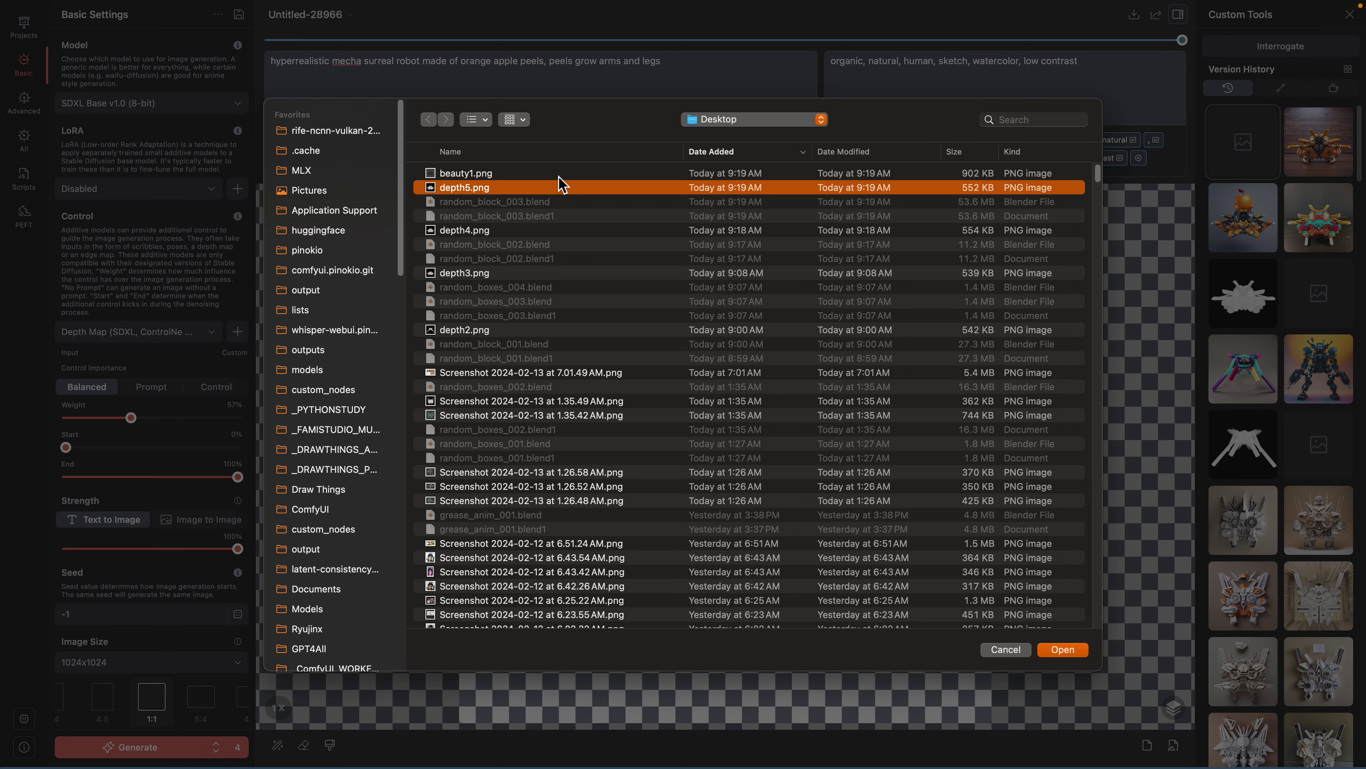
click(560, 177)
click(557, 187)
key(space)
key(space)
click(1079, 649)
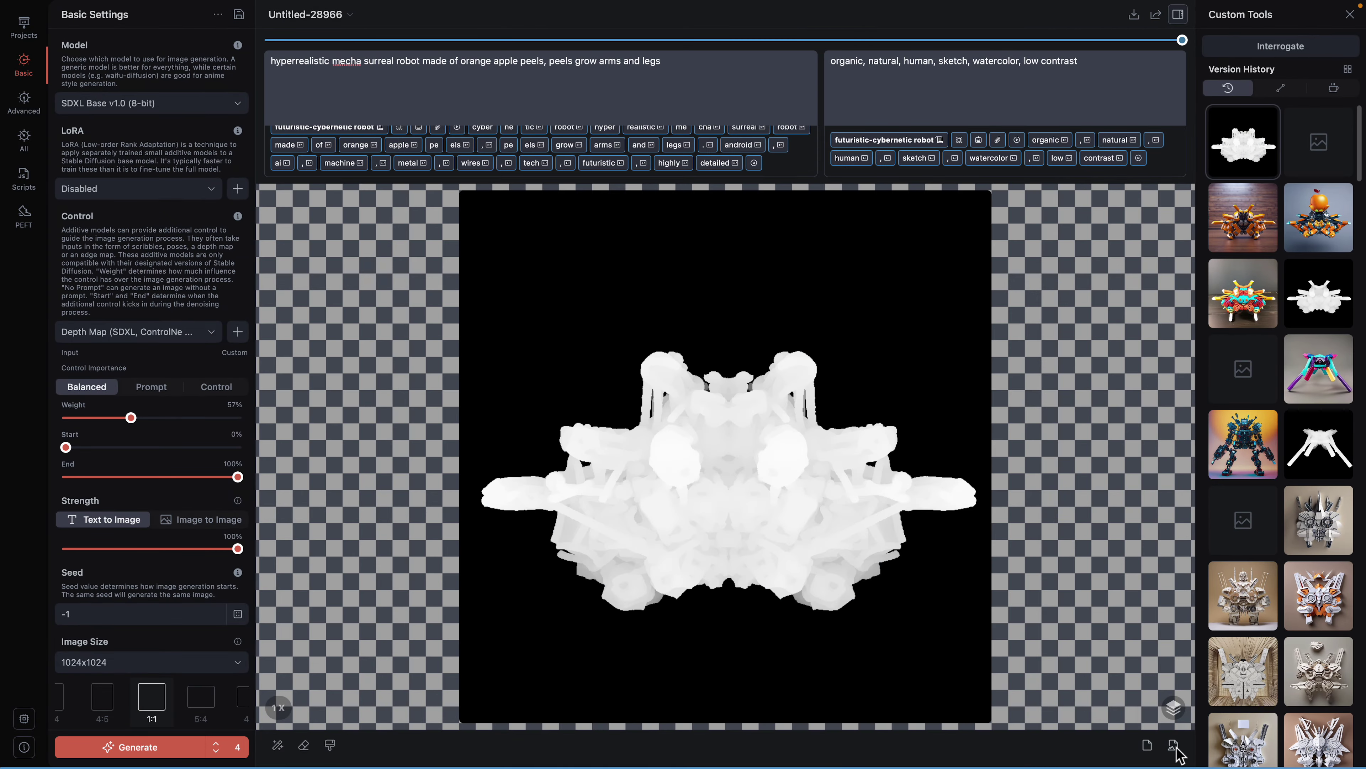
click(1175, 747)
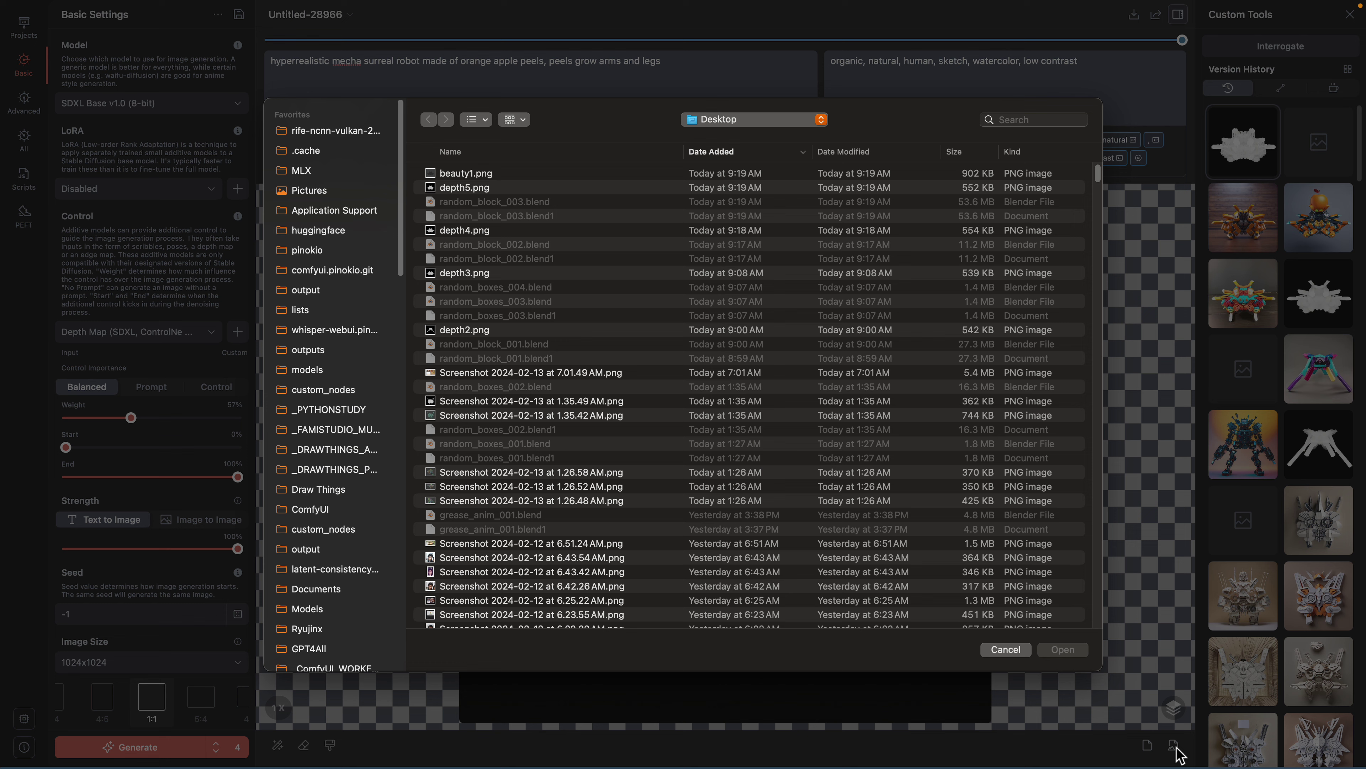
double_click(495, 174)
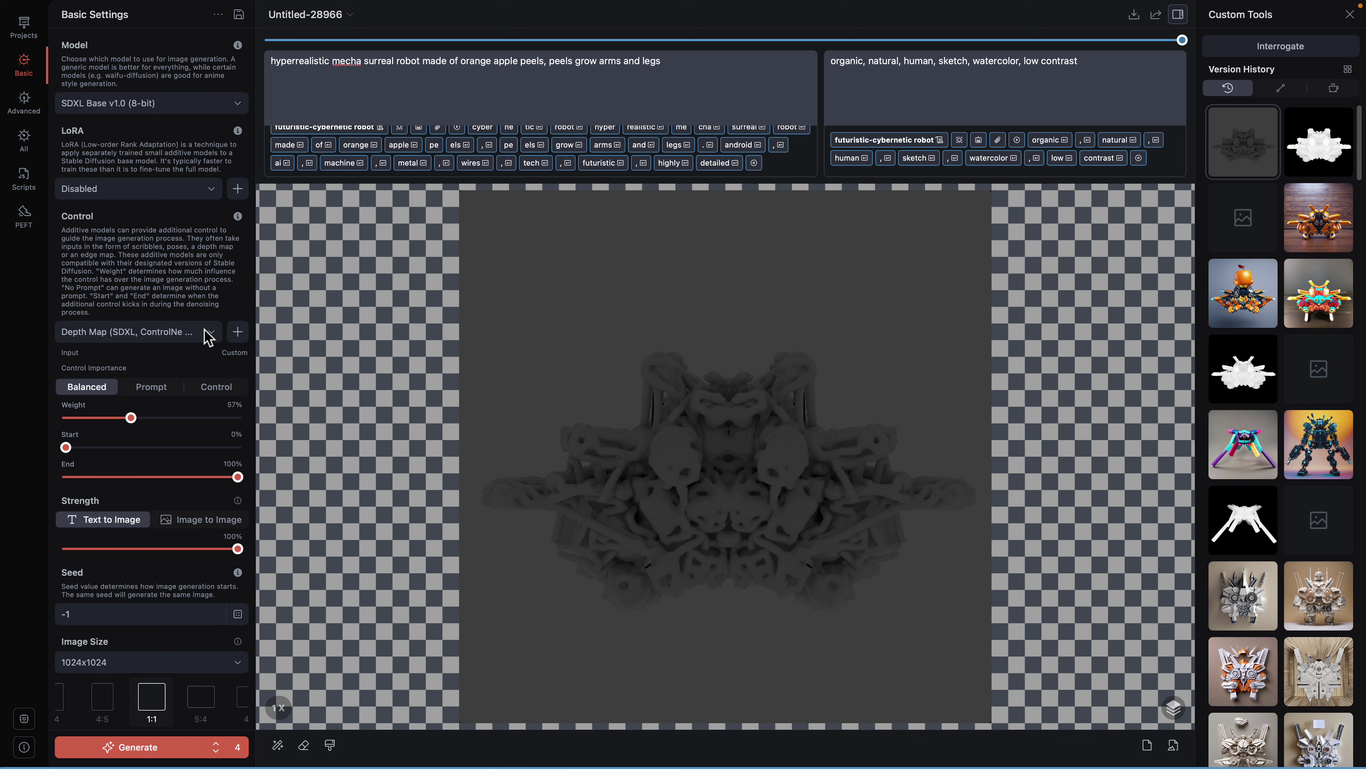
Add a second control using Canny Edge Map (SDXL, ControlNet, Diffusers 1.0 Mid) at 68% weight, and start generating
click(238, 332)
click(164, 522)
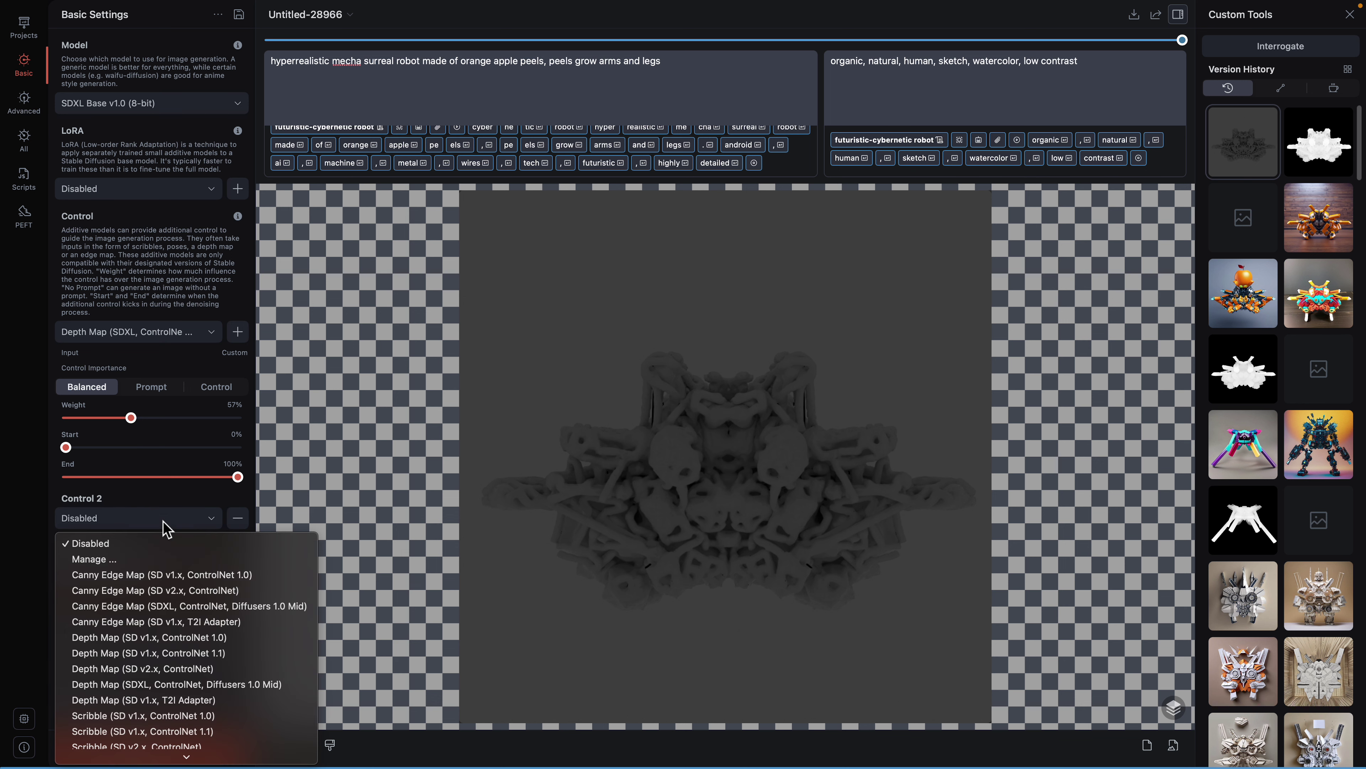
click(270, 606)
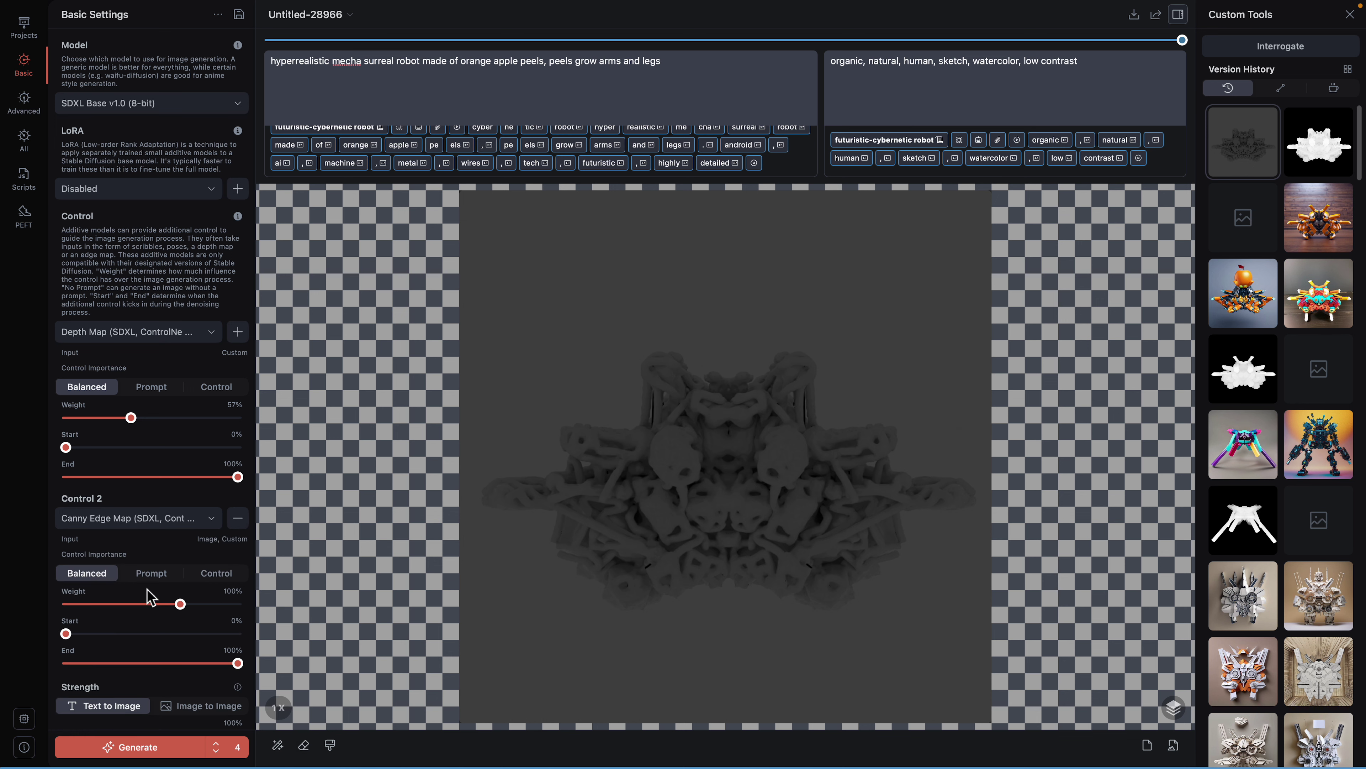
scroll(151, 597, down, 1)
drag(181, 599, 145, 598)
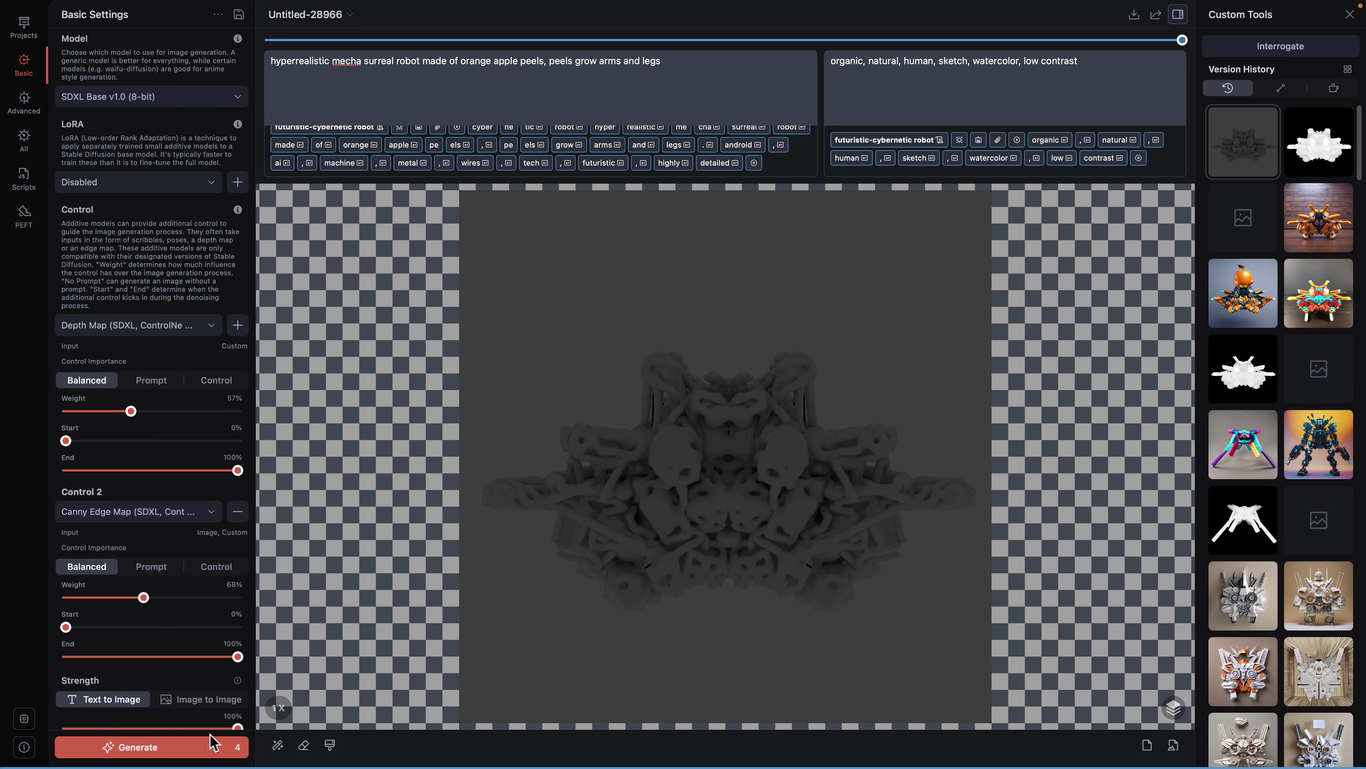
click(203, 750)
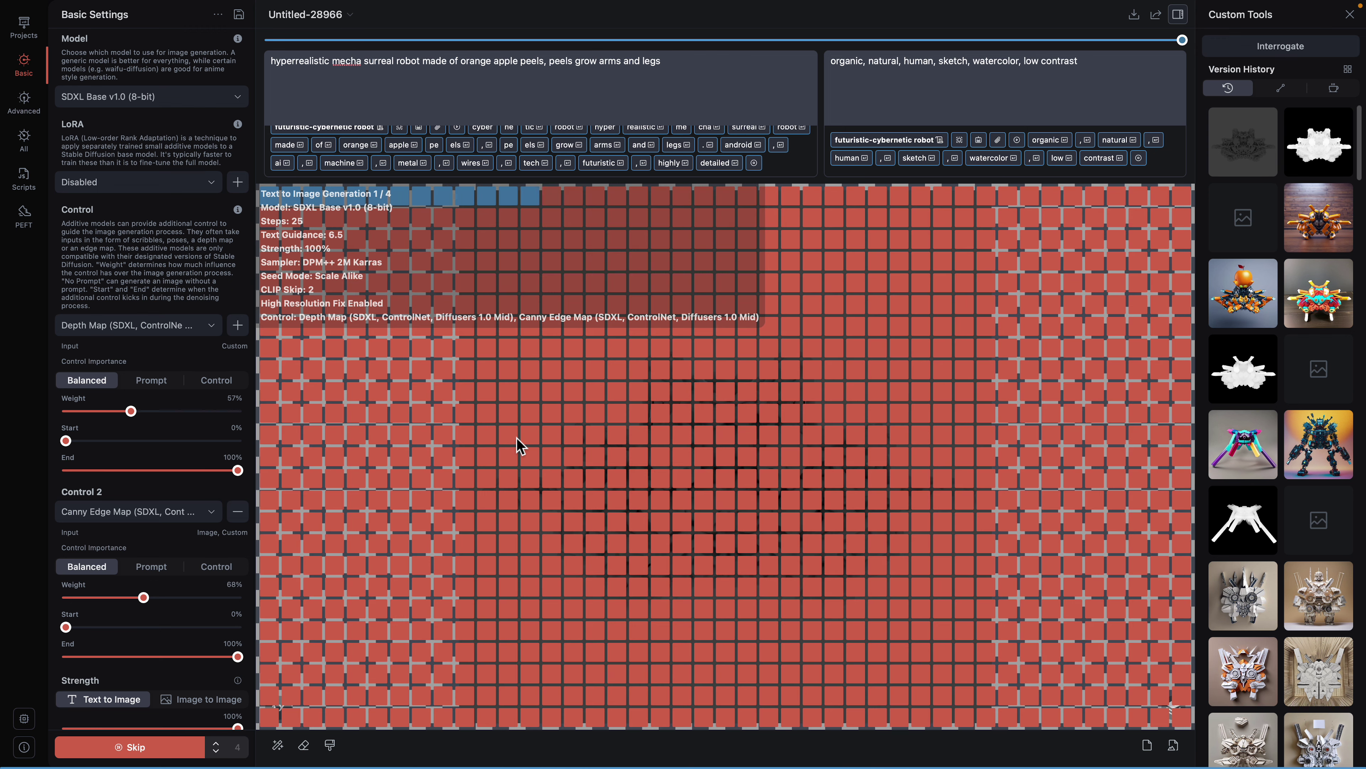
Switch to Replicate in the browser and save the generated apple-peel robot image to Downloads
key(ctrl+Left)
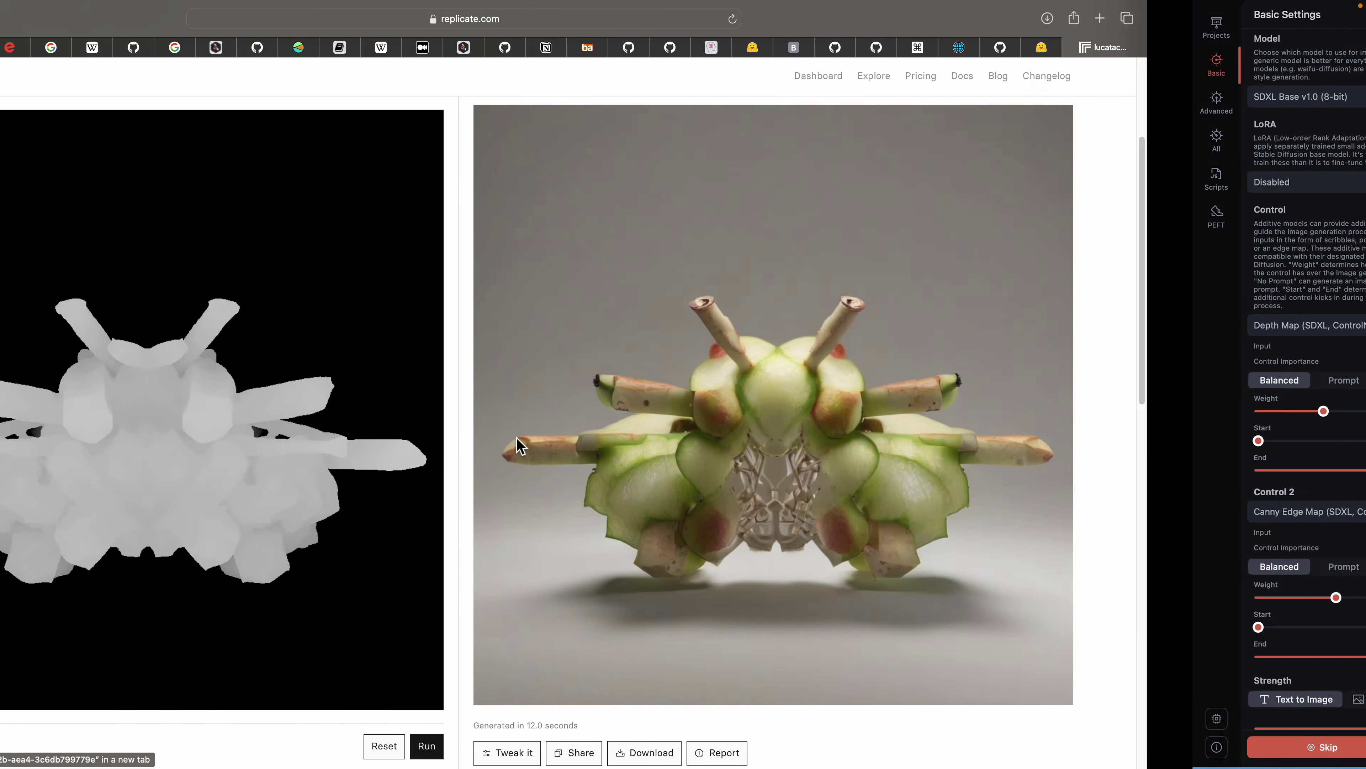
right_click(1004, 369)
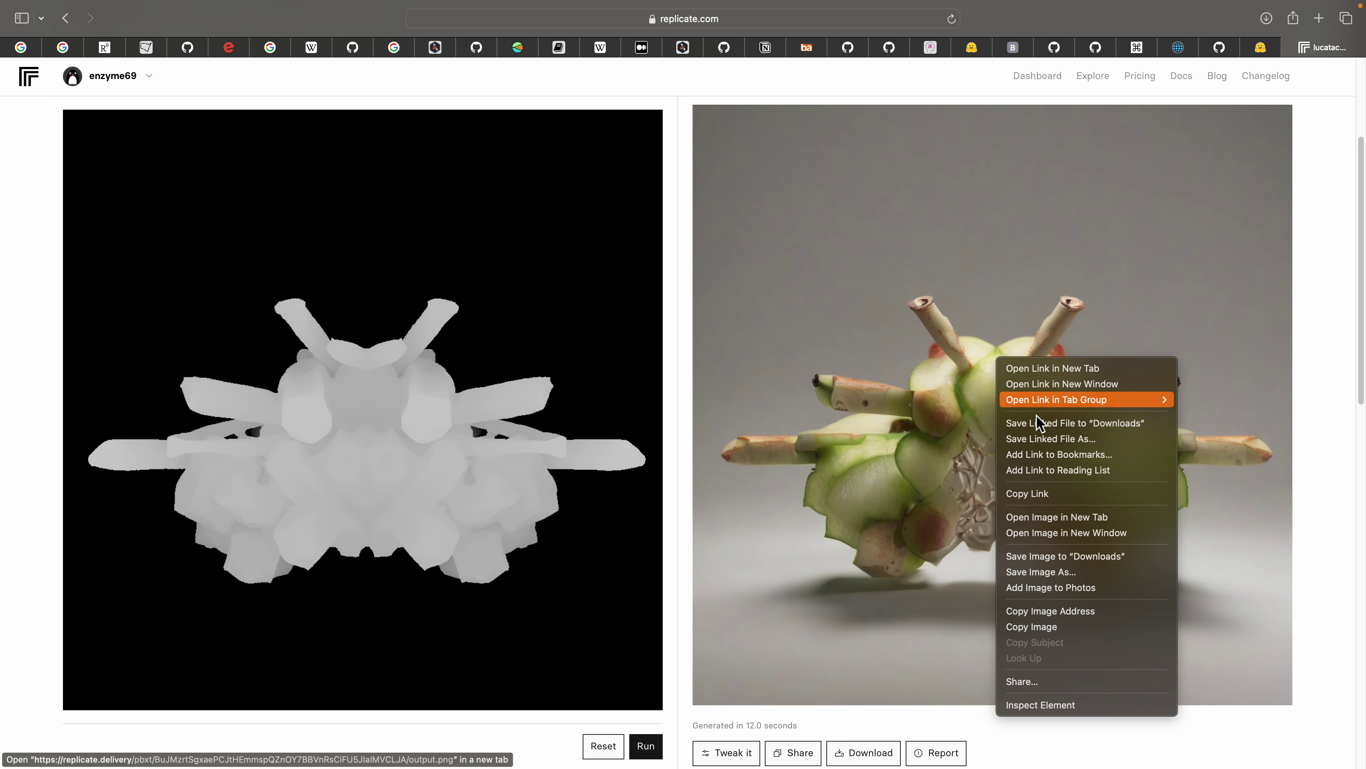
click(1073, 555)
Replace the ControlNet input image with depth5.png and run the model with the existing prompt and settings
scroll(1054, 361, down, 1)
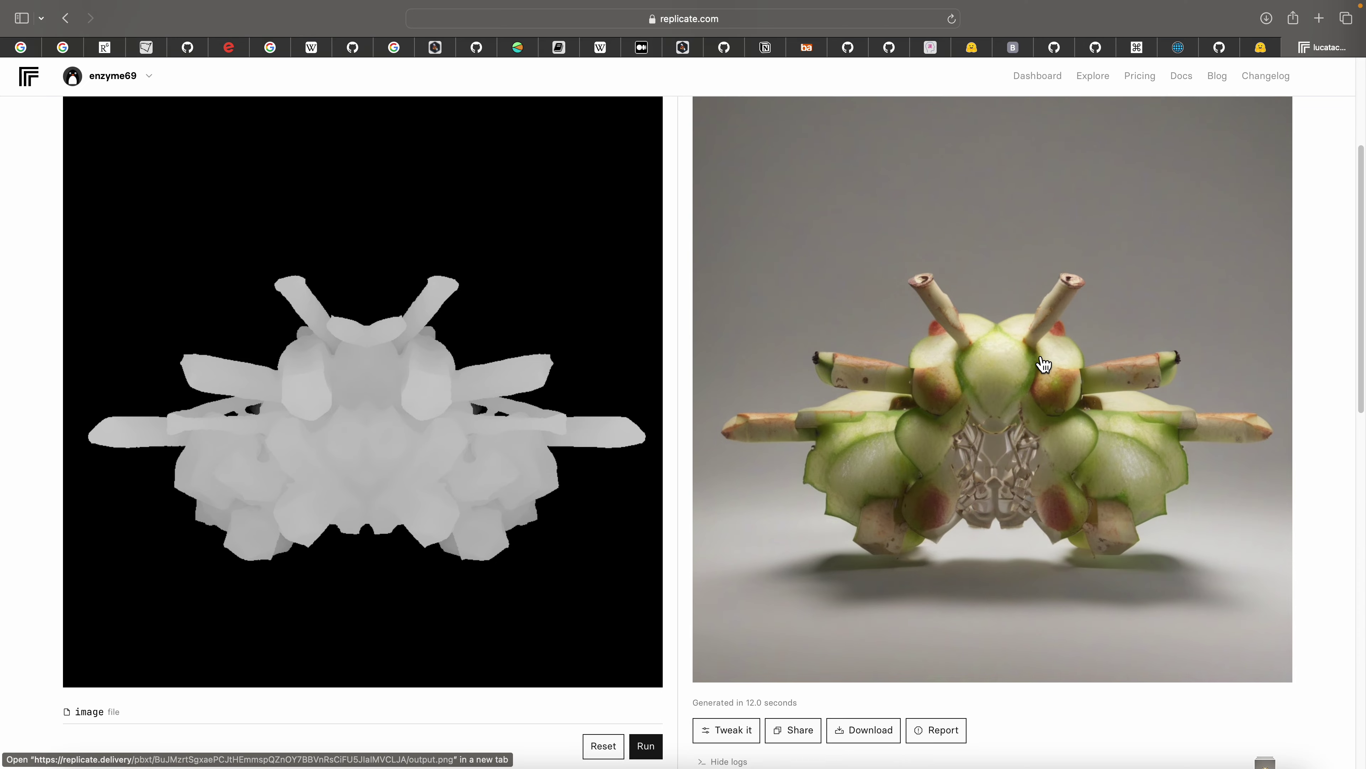
scroll(619, 370, down, 8)
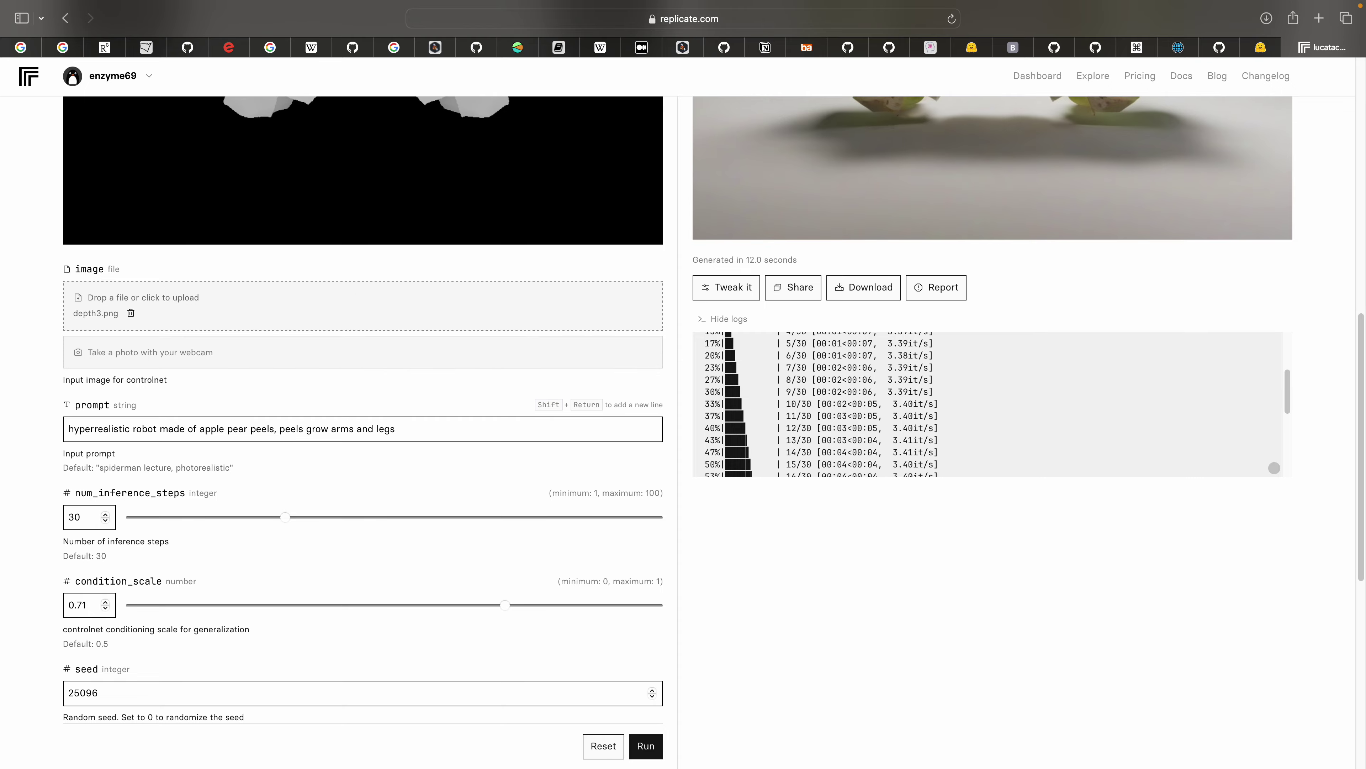
click(308, 311)
click(473, 203)
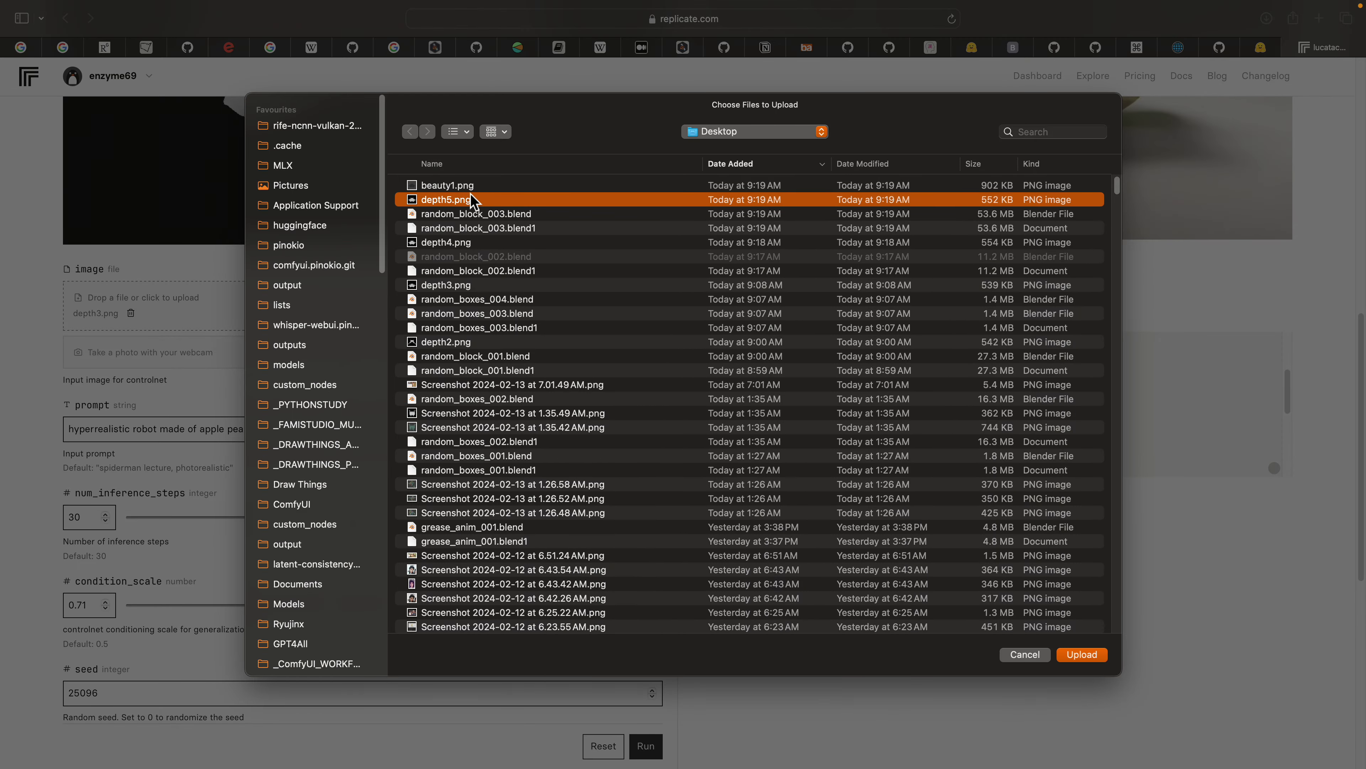
key(space)
key(space)
click(1082, 654)
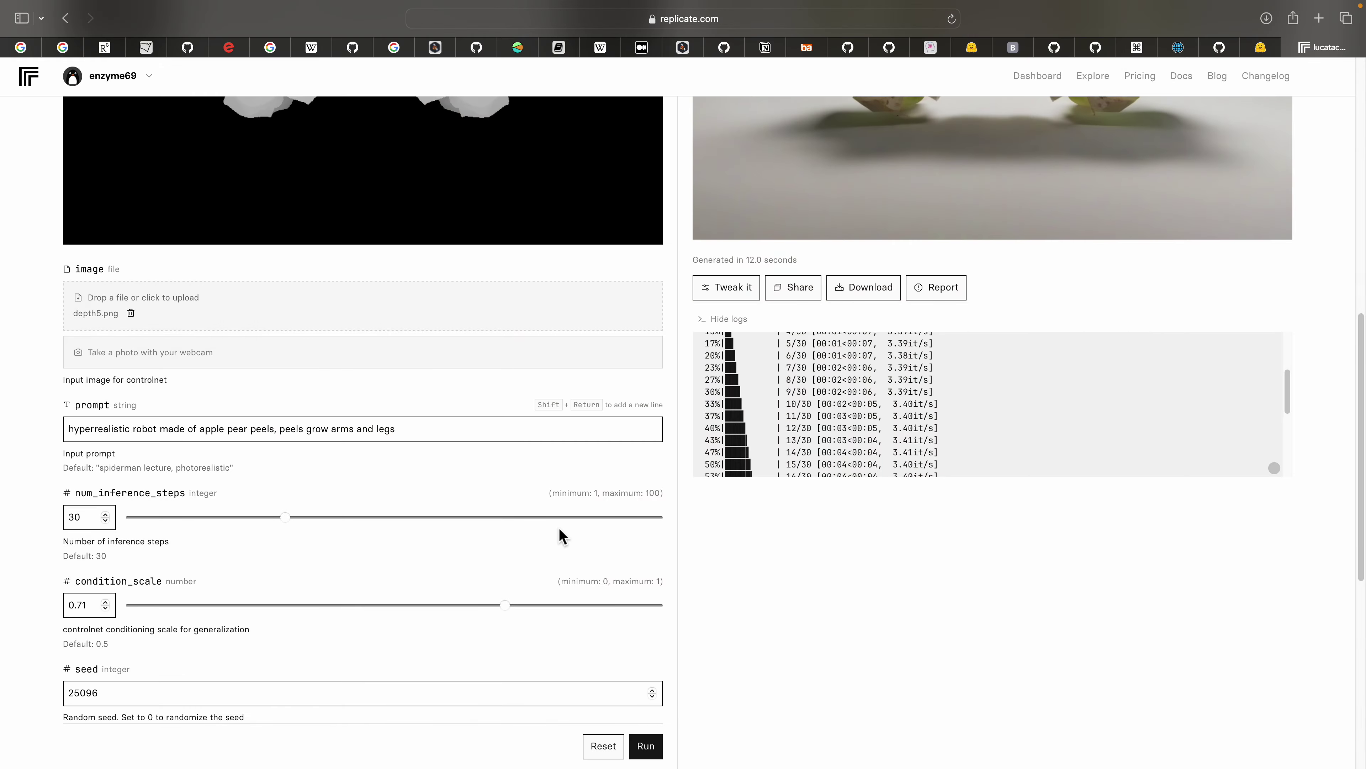
scroll(655, 594, down, 10)
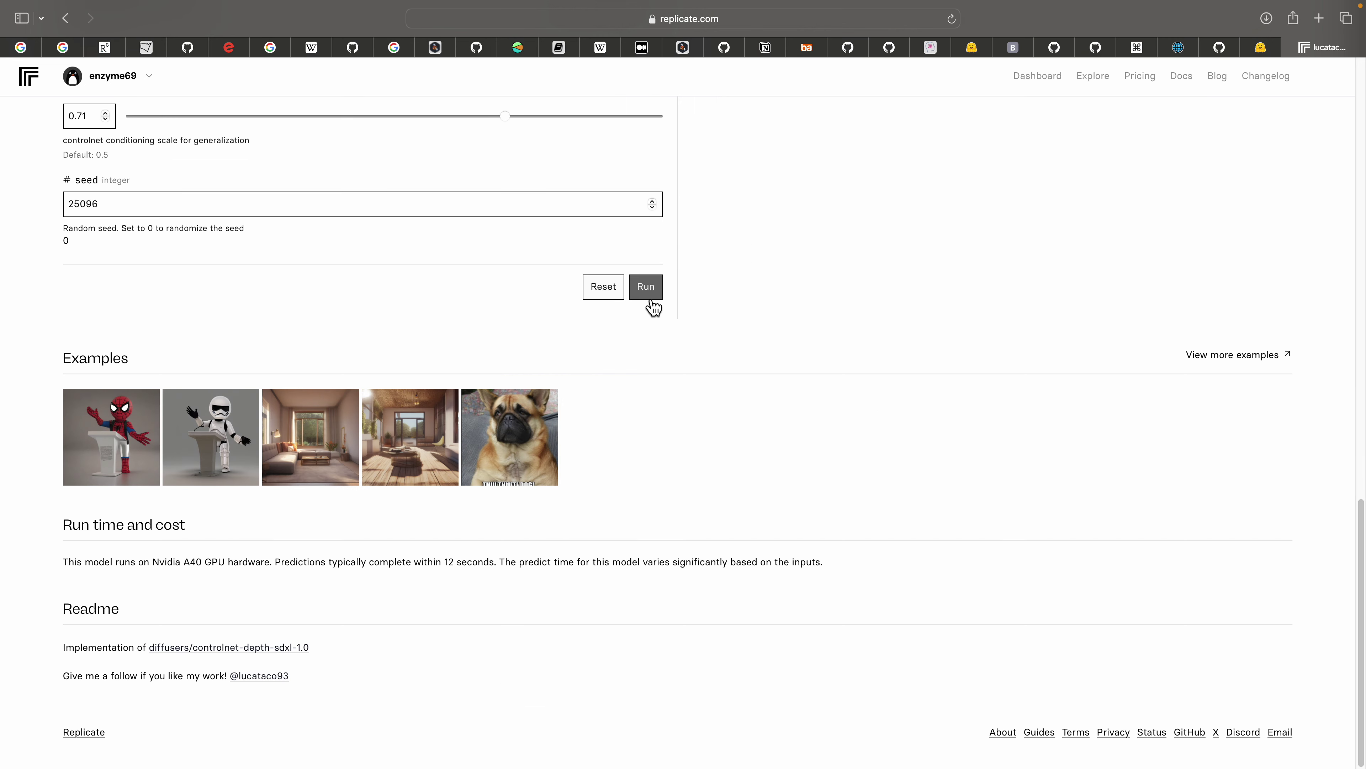
click(645, 287)
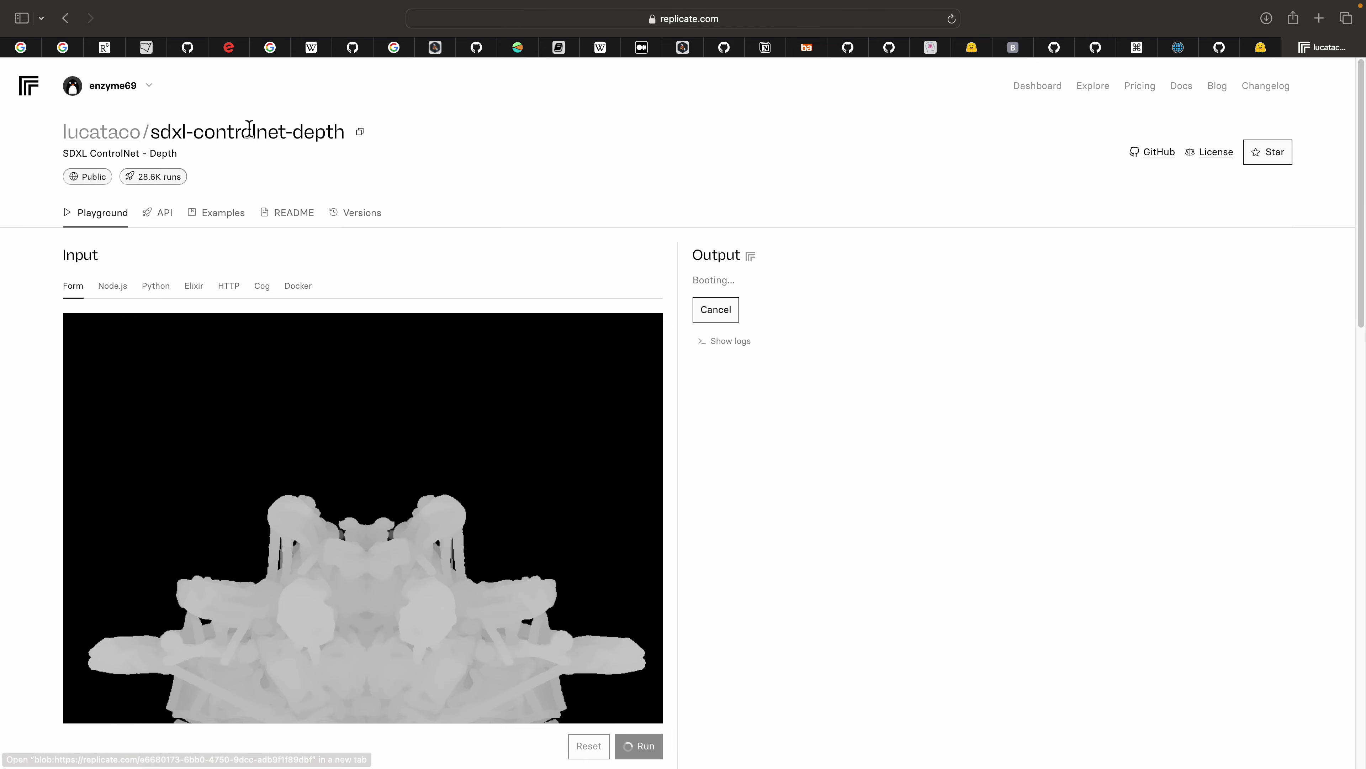
Review the submitted form settings and return to Replicate to check the run's output
scroll(379, 329, down, 15)
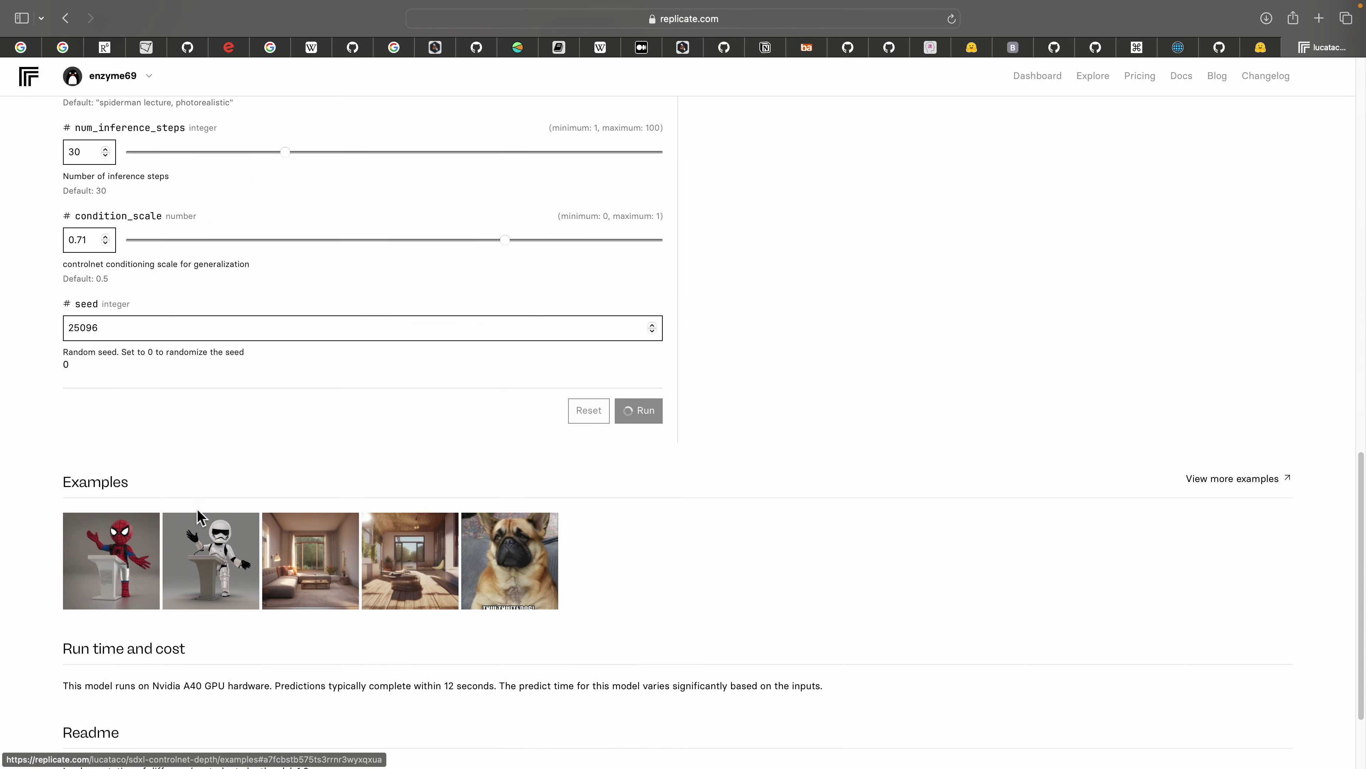
scroll(199, 517, up, 15)
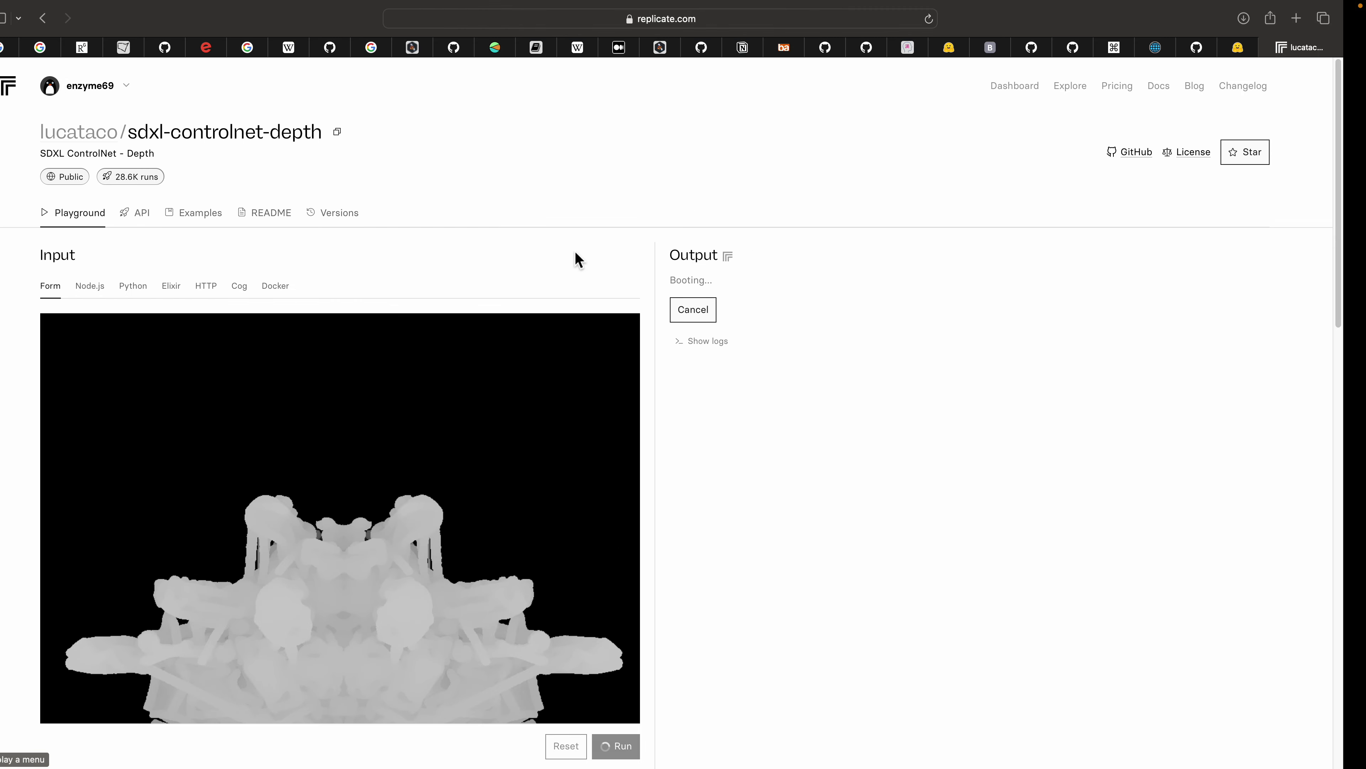
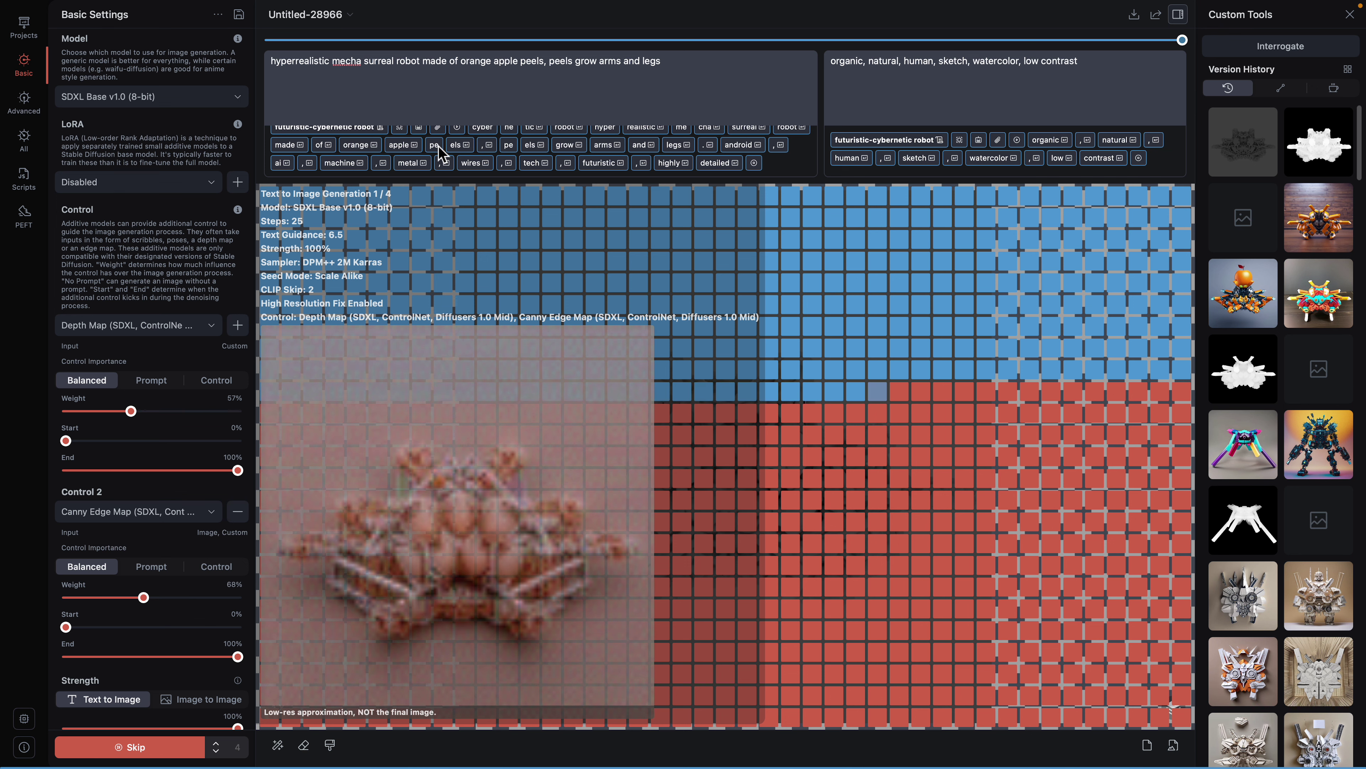
key(ctrl+Left)
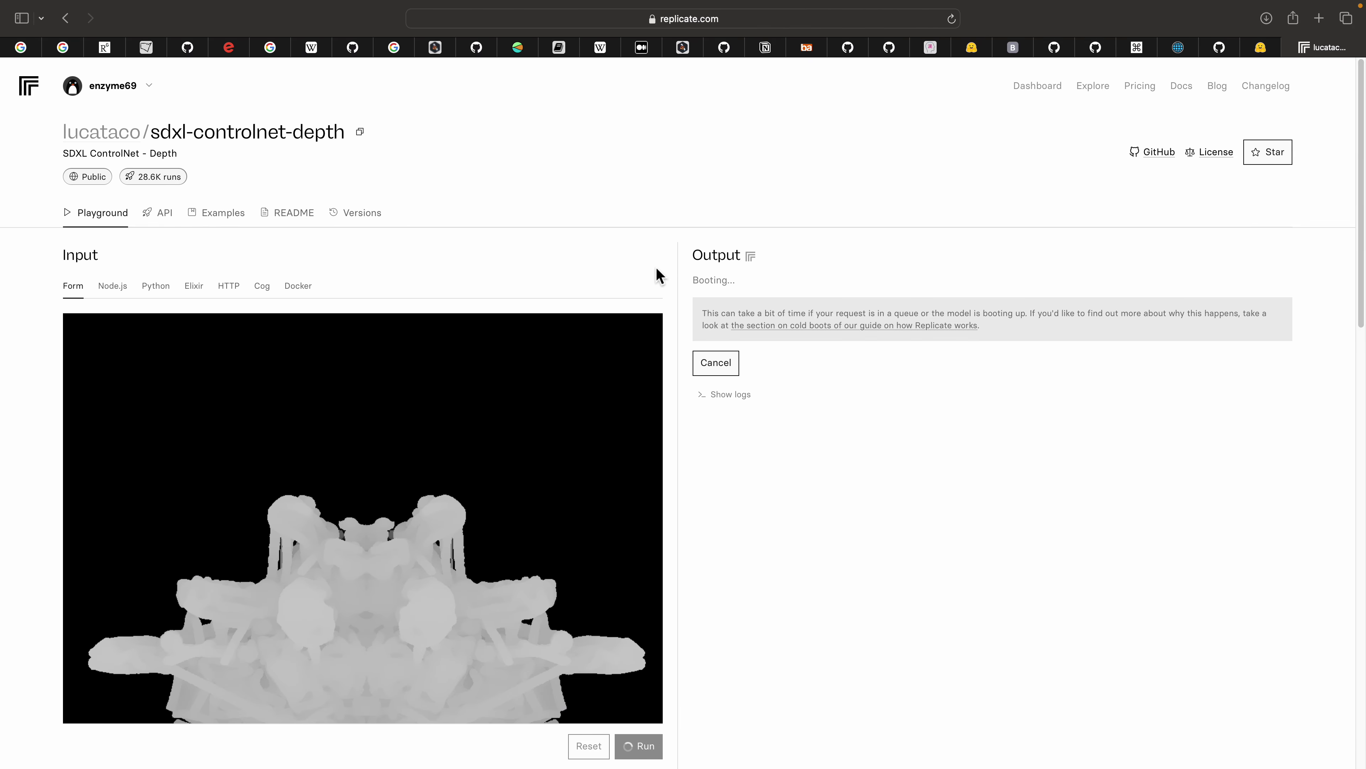
Switch back to Blender, close the floating render window and enlarge the 3D viewport by shrinking the compositor area
scroll(675, 284, down, 3)
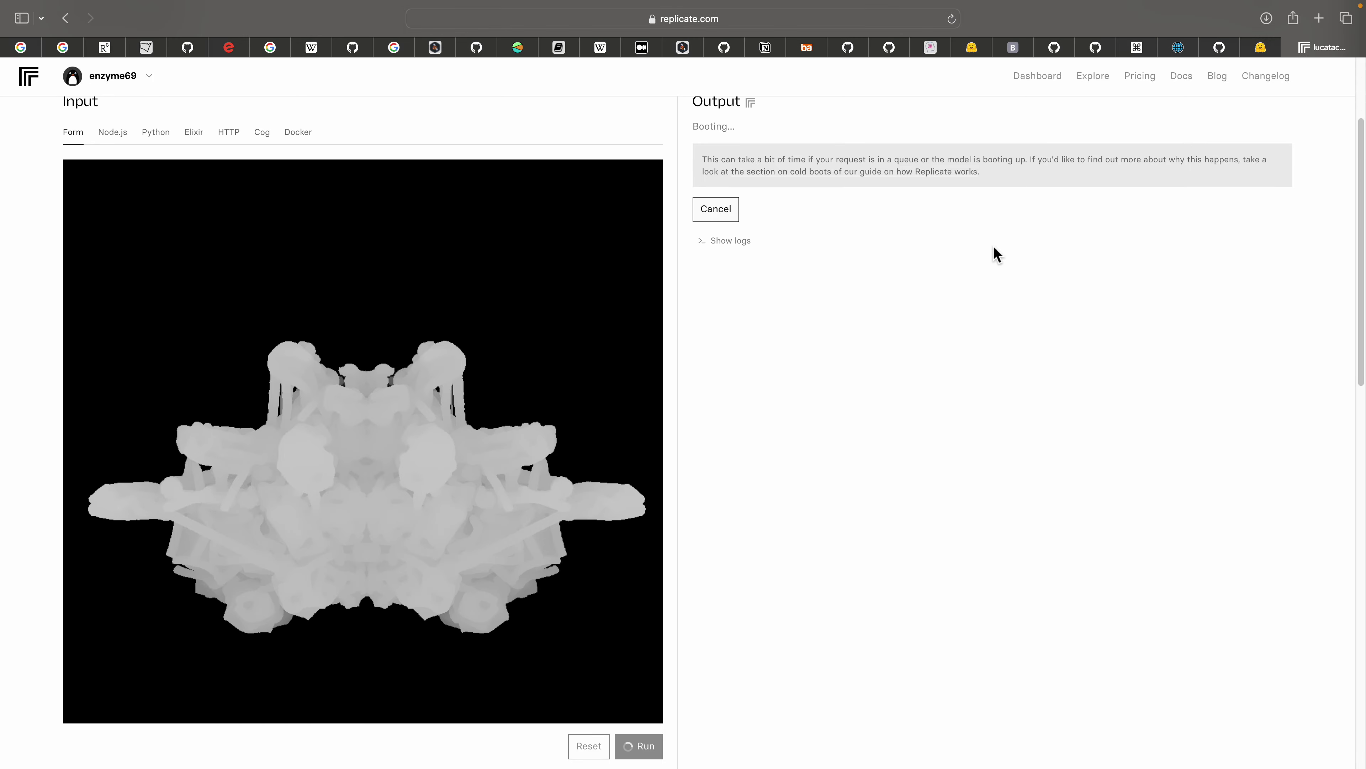
key(ctrl+Right)
key(ctrl+Left)
key(ctrl+Left)
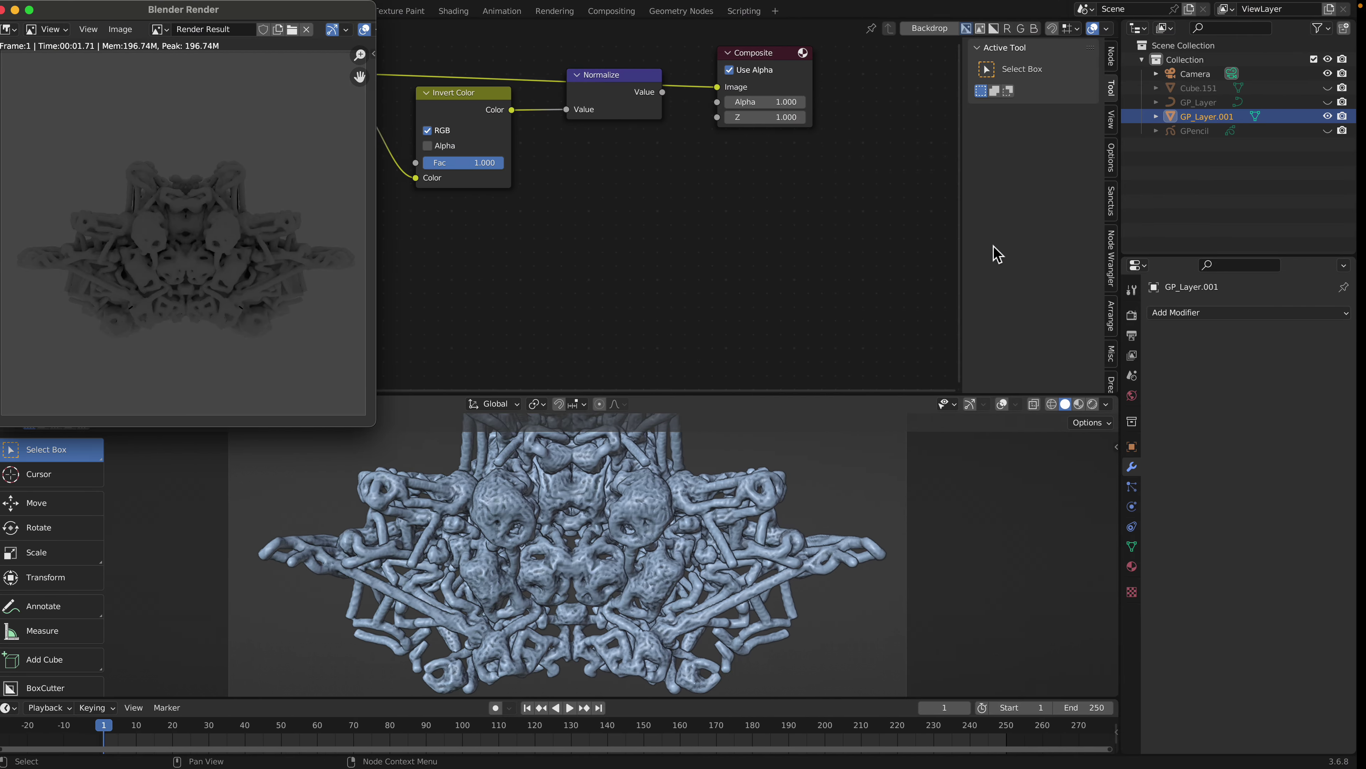
drag(738, 402, 726, 298)
click(10, 10)
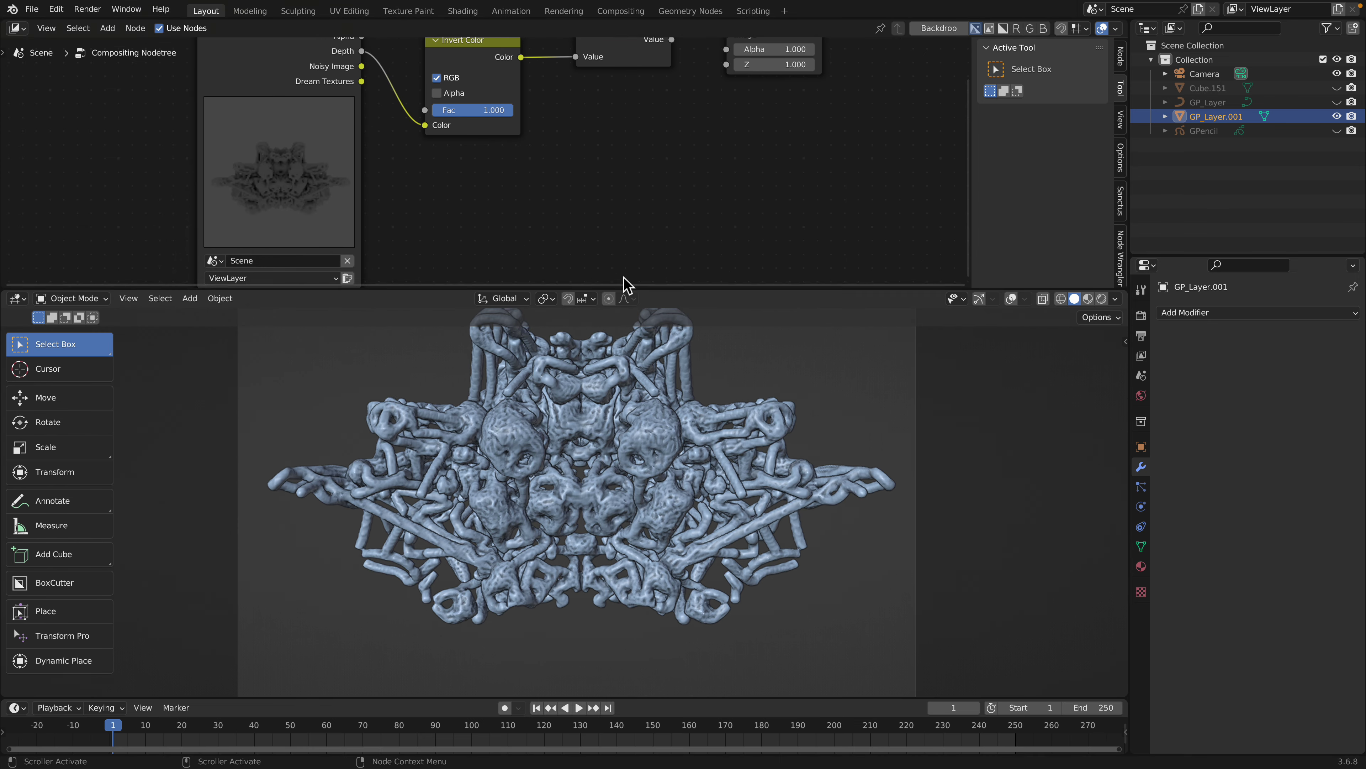
drag(640, 291, 635, 209)
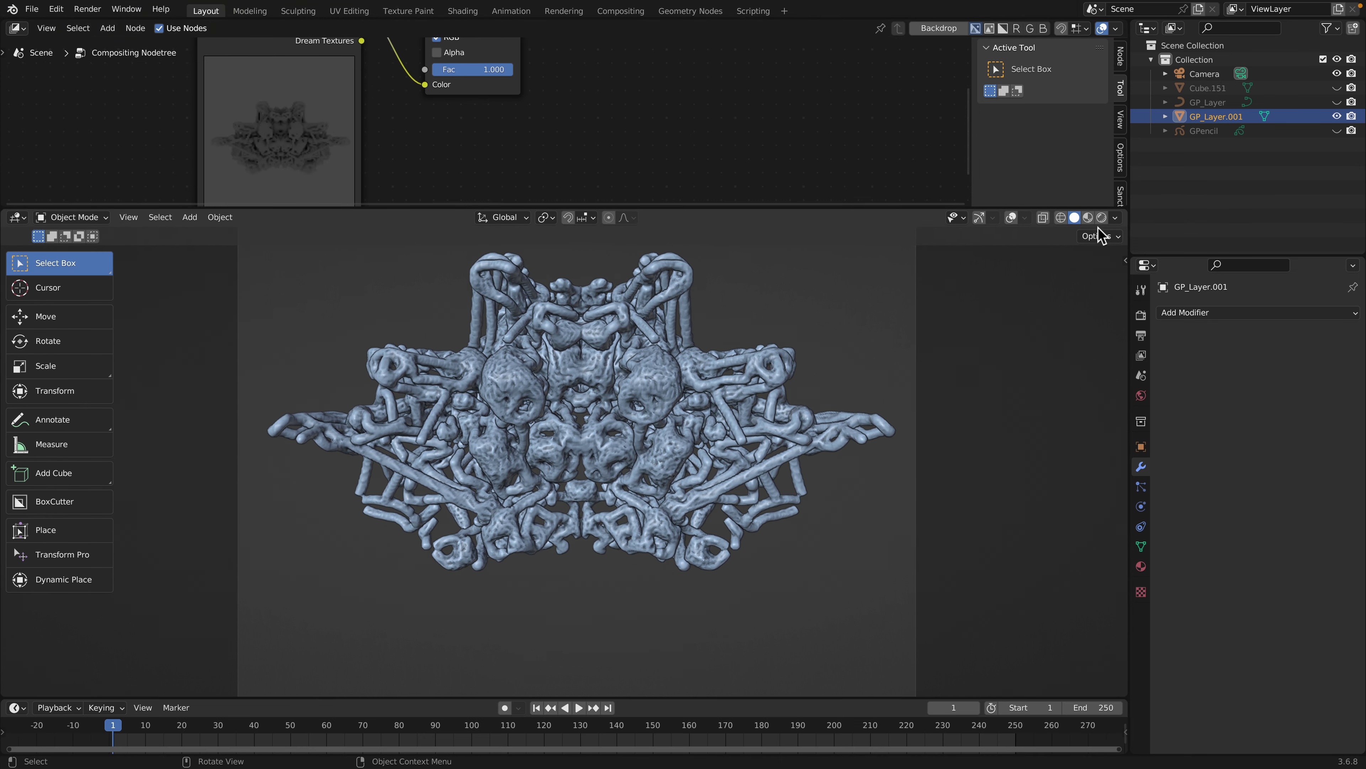
Set the solid viewport shading colour to Material and save the file
click(1115, 217)
click(1070, 410)
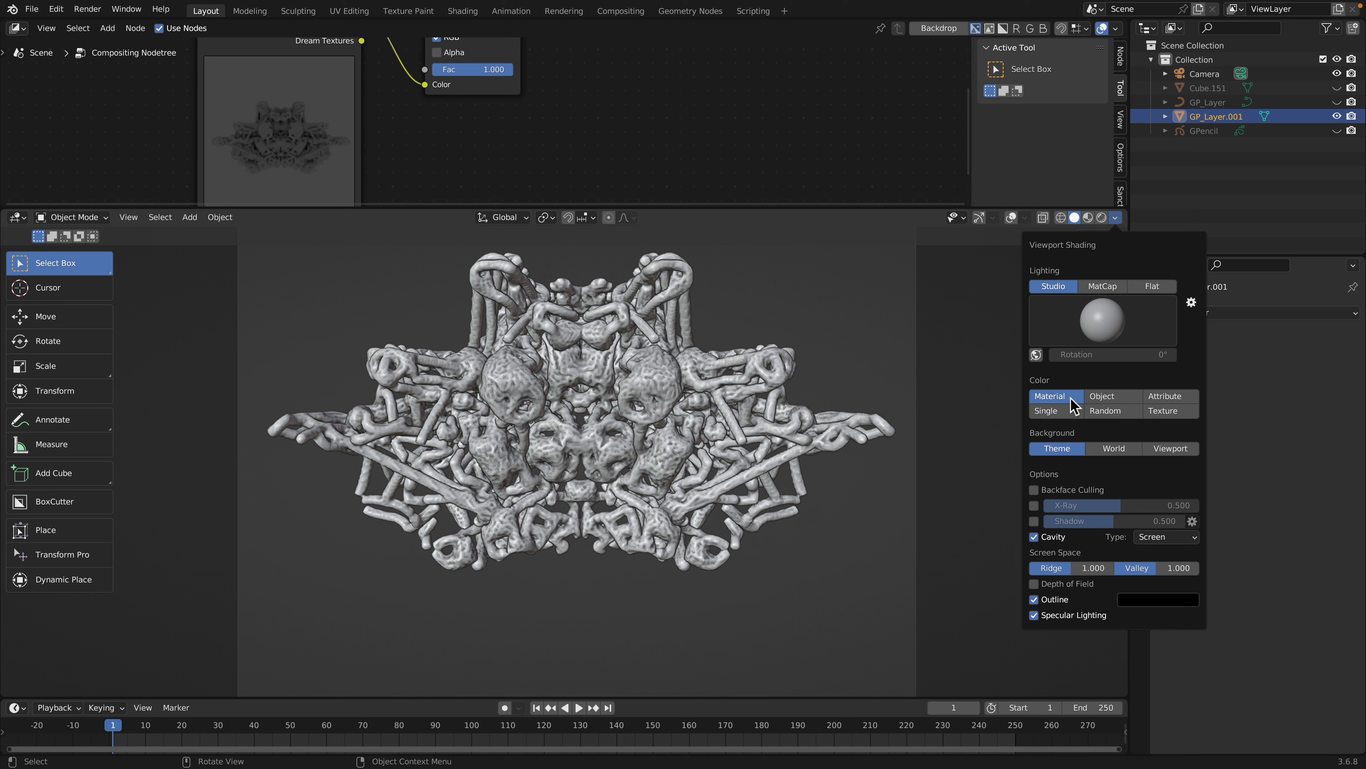
key(ctrl+s)
Put GP_Layer.001 into Sculpt Mode and activate the Paint brush
click(81, 217)
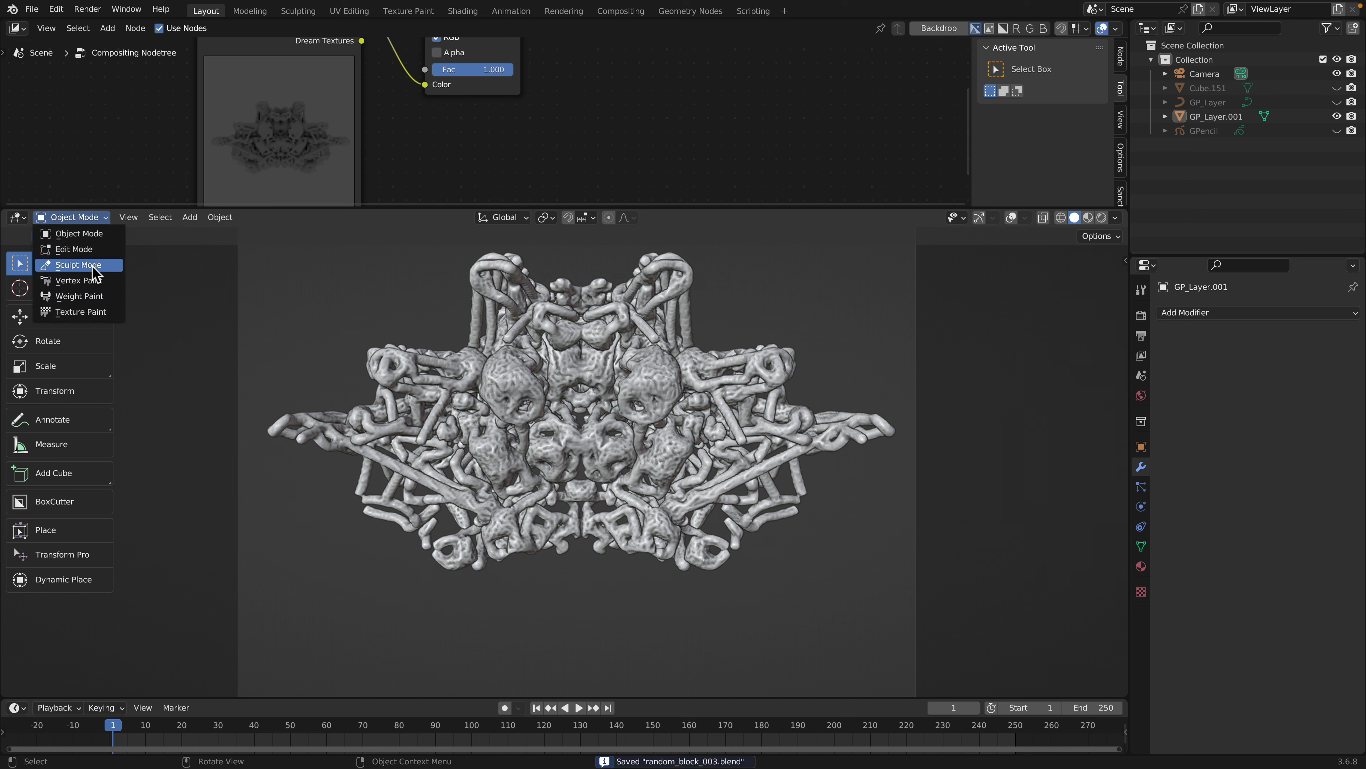
click(95, 264)
drag(119, 309, 180, 310)
scroll(125, 495, down, 10)
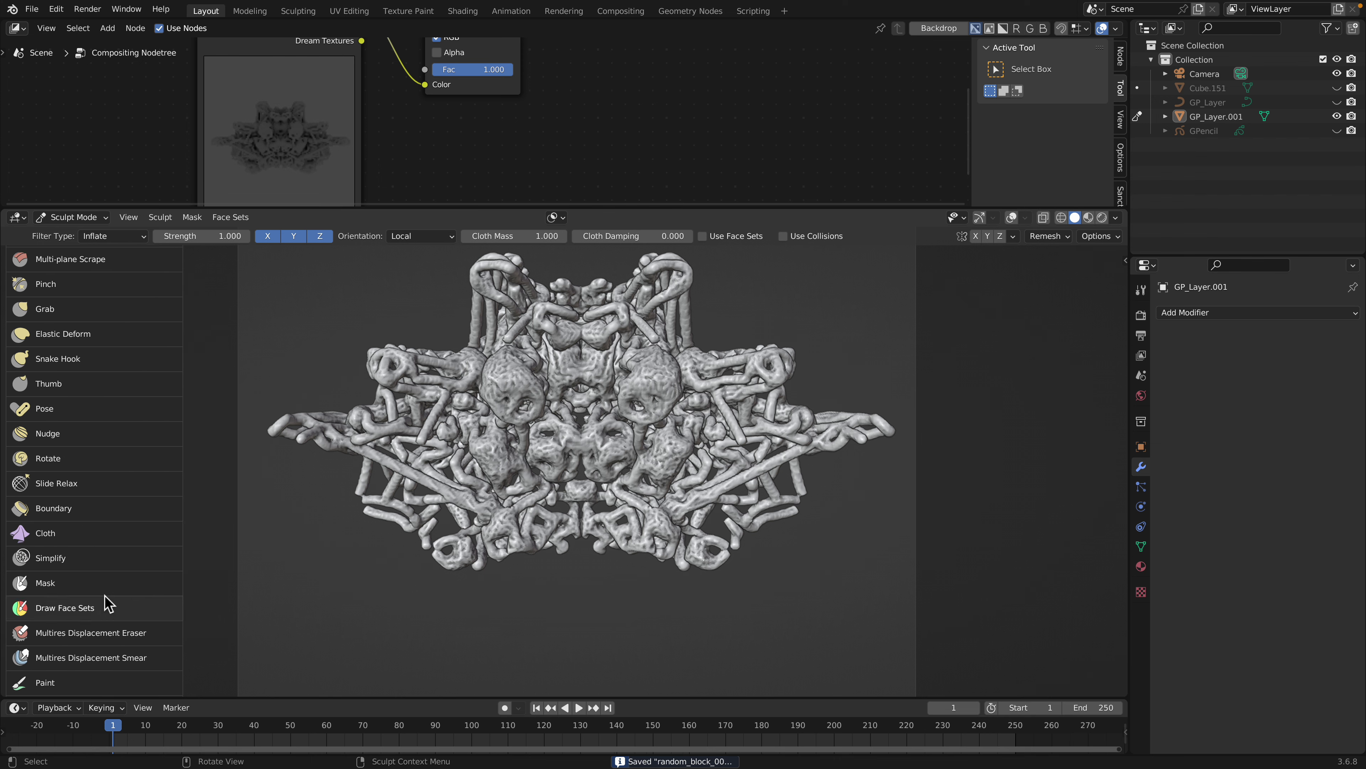
scroll(109, 511, down, 6)
click(94, 541)
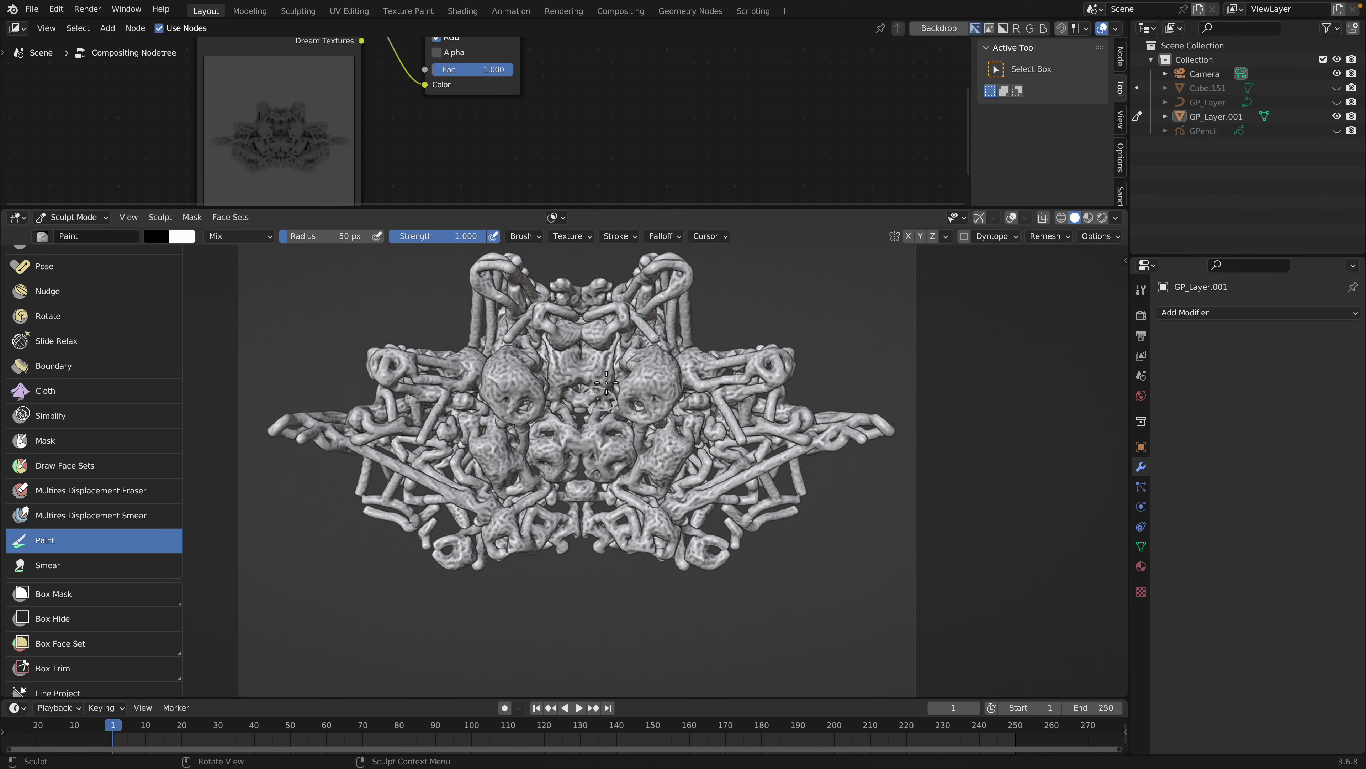
Paint the mecha's centre dark blue, then enable X symmetry and paint the inner side sections in the same colour
click(156, 236)
drag(263, 101, 232, 82)
mouse_move(612, 329)
mouse_down()
mouse_move(629, 385)
mouse_move(650, 371)
mouse_move(538, 326)
mouse_move(613, 377)
mouse_move(589, 407)
mouse_up()
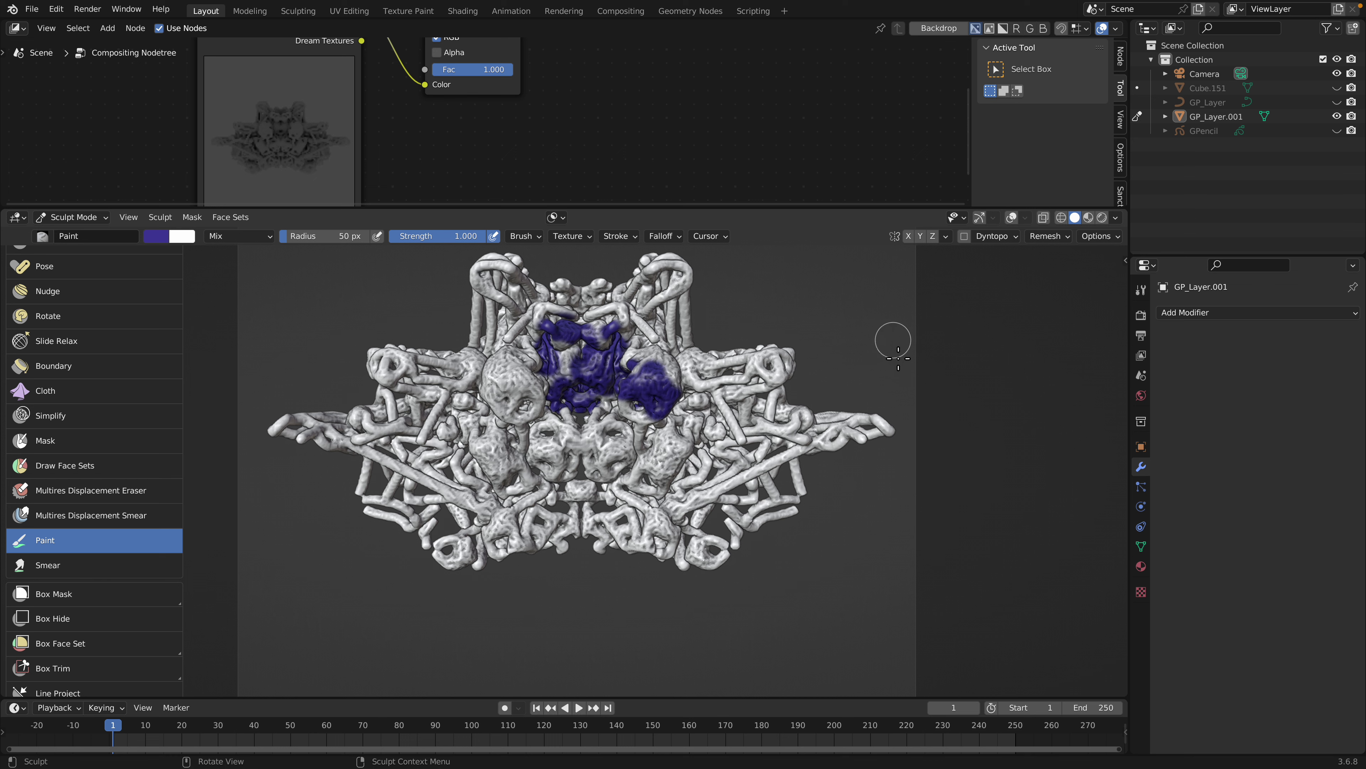
click(909, 235)
mouse_move(659, 371)
mouse_down()
mouse_move(693, 388)
mouse_move(683, 445)
mouse_move(761, 446)
mouse_up()
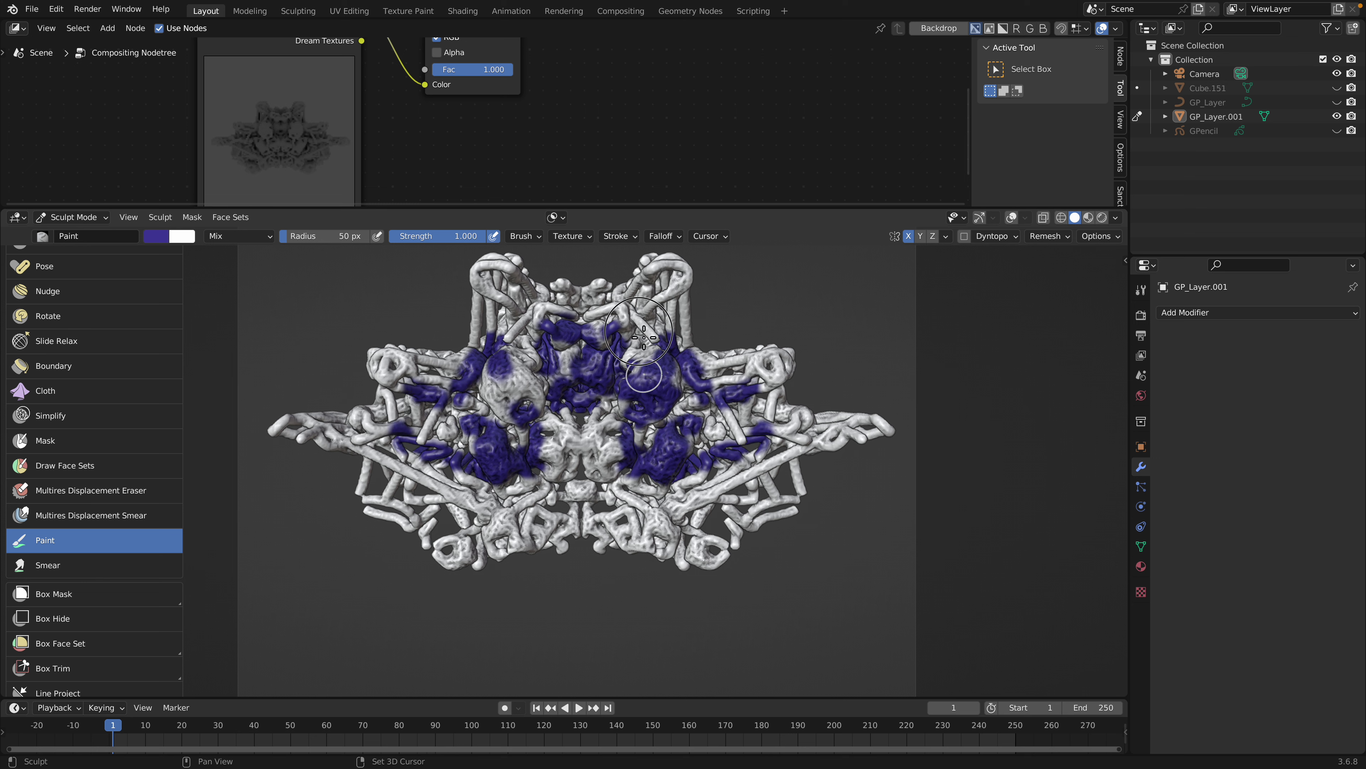
Paint crimson and olive areas symmetrically over the front of the mecha's body, arms and upper loops
mouse_move(644, 342)
shift+mouse_down()
mouse_move(575, 361)
mouse_move(685, 410)
mouse_move(754, 377)
mouse_move(661, 336)
mouse_move(593, 439)
mouse_move(667, 463)
mouse_move(823, 463)
mouse_move(823, 409)
mouse_move(651, 333)
mouse_move(663, 321)
mouse_move(646, 371)
mouse_move(764, 387)
mouse_move(807, 425)
mouse_move(654, 527)
mouse_move(694, 538)
mouse_move(597, 500)
mouse_move(671, 438)
shift+mouse_up()
right_click(630, 355)
Choose a brighter purple and paint the mecha's arm ends, lower limbs and upper loops
right_click(648, 372)
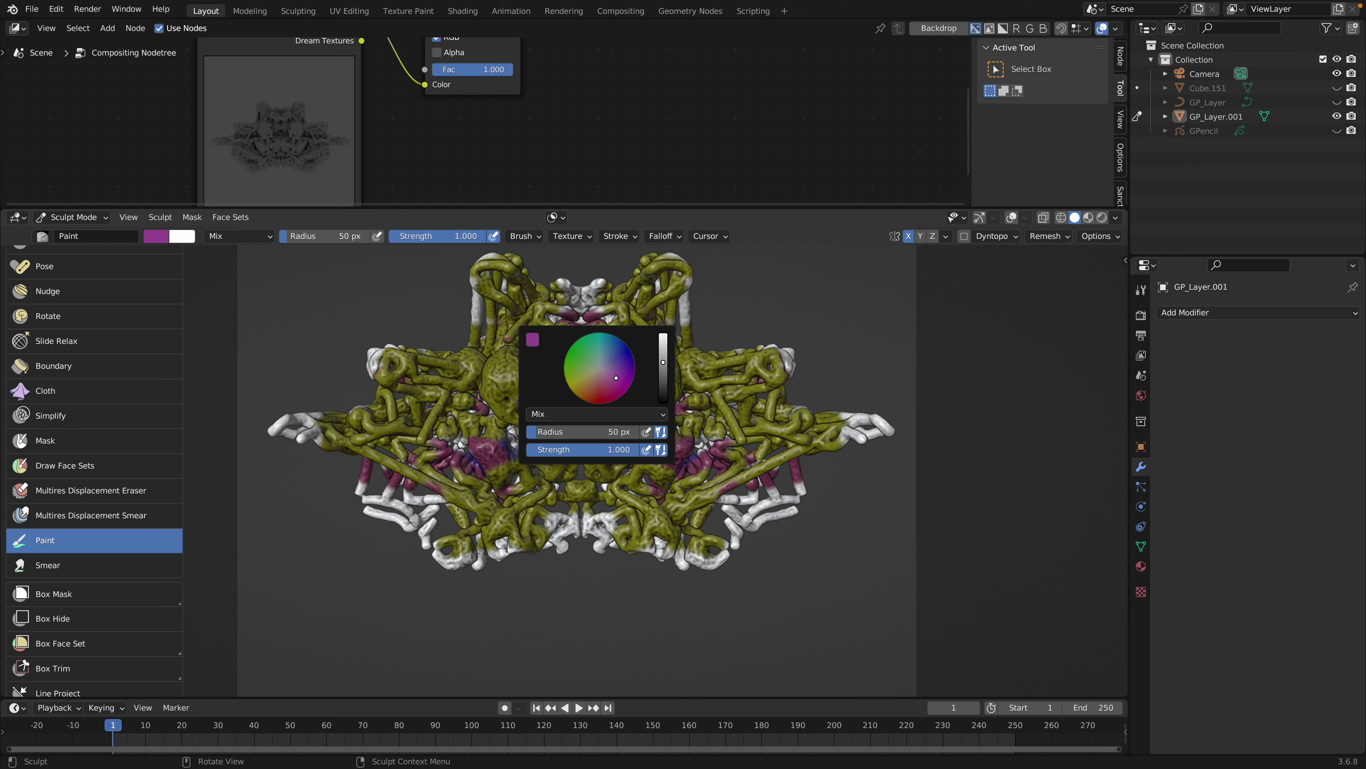
drag(663, 362, 664, 347)
mouse_move(673, 429)
mouse_down()
mouse_move(872, 430)
mouse_move(715, 497)
mouse_move(645, 557)
mouse_move(663, 554)
mouse_up()
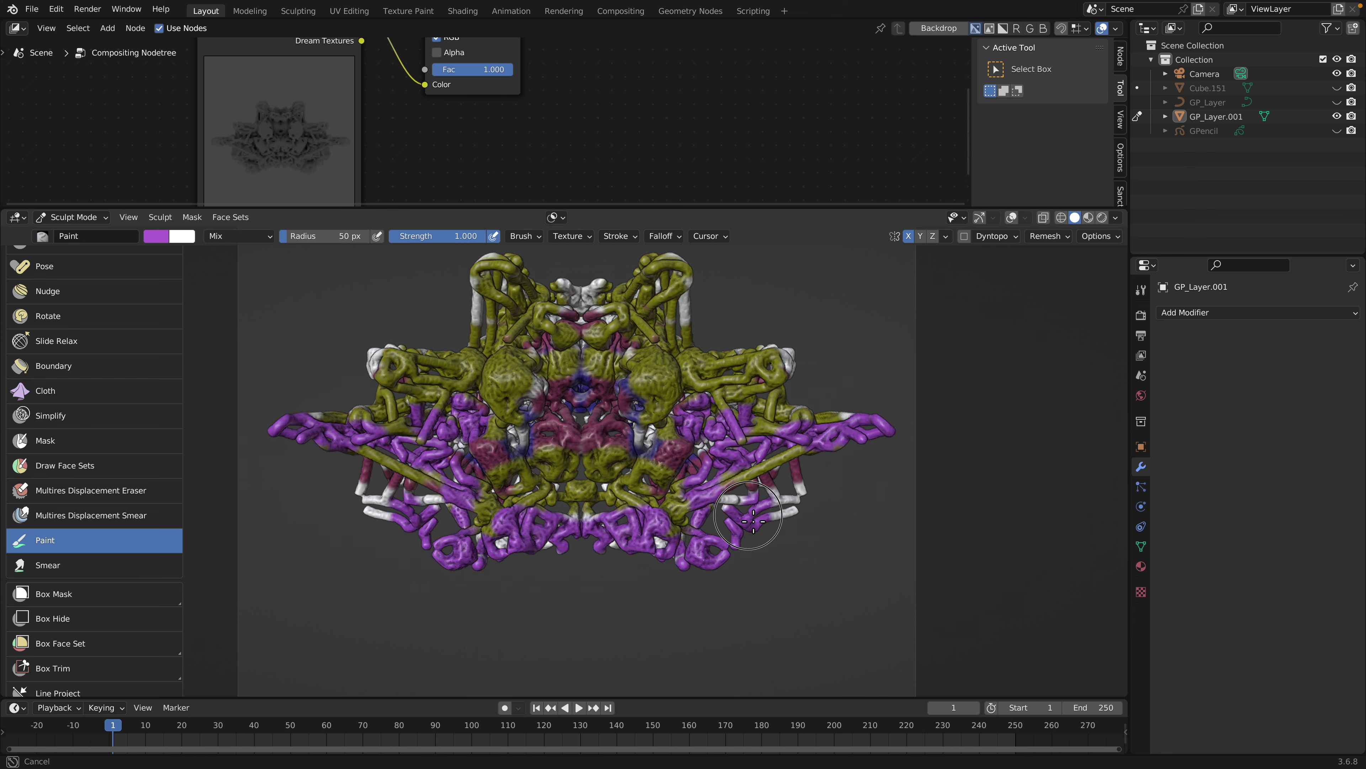
mouse_move(754, 521)
mouse_down()
mouse_move(693, 280)
mouse_move(617, 353)
mouse_up()
Choose a muted blue-grey and paint the tubes and shoulders across the mecha's front
right_click(617, 352)
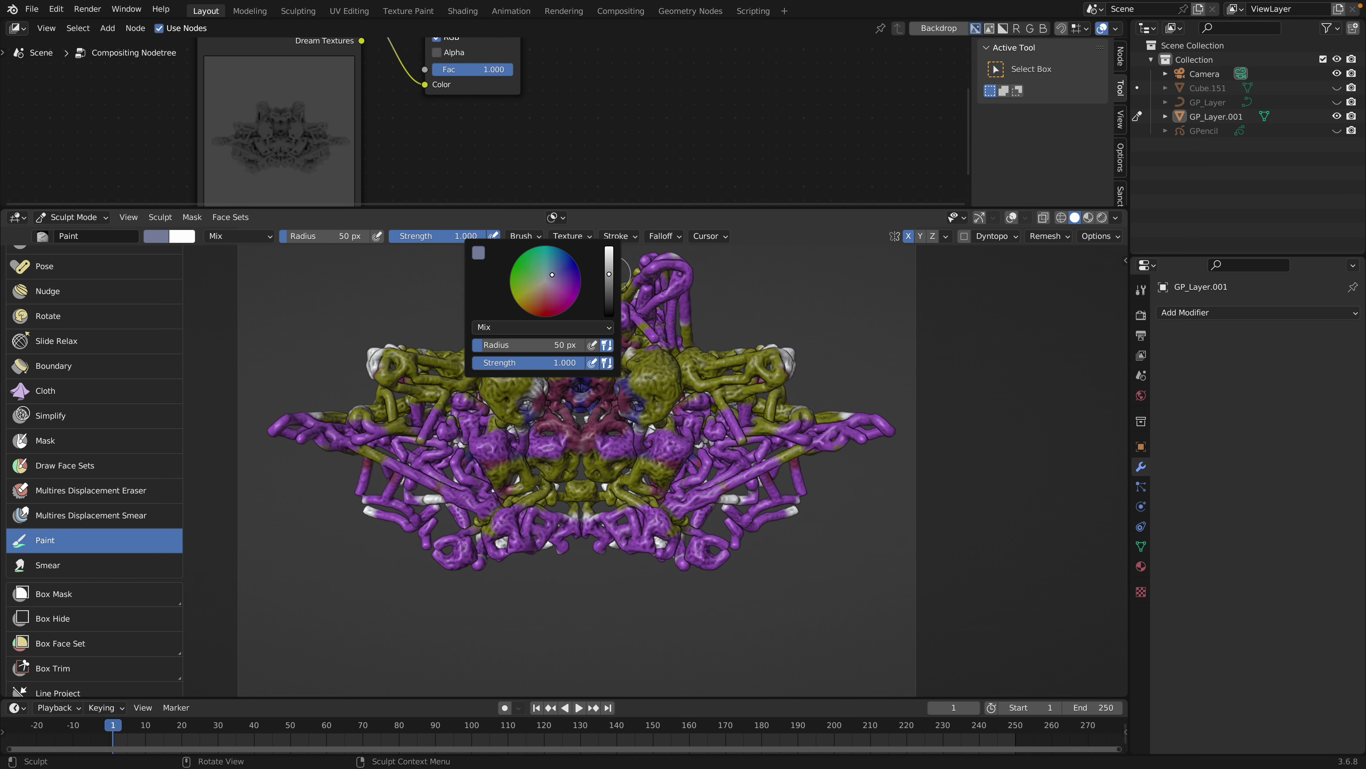
mouse_move(726, 356)
mouse_down()
mouse_move(763, 359)
mouse_move(721, 497)
mouse_move(651, 557)
mouse_move(636, 514)
mouse_move(647, 452)
mouse_up()
Lighten the blue-grey paint colour slightly and cover the mecha's rear and side tubes with it
right_click(647, 395)
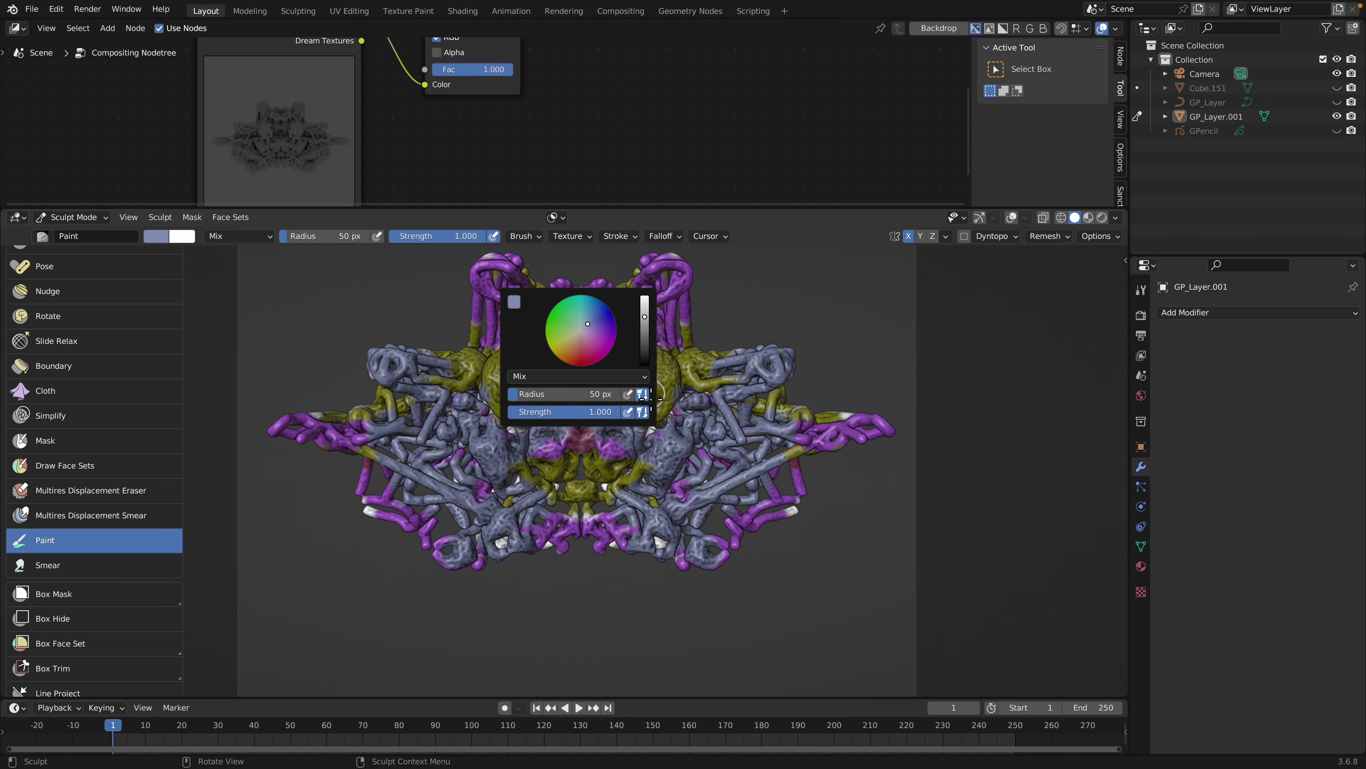
middle_drag(803, 403, 546, 467)
drag(607, 458, 532, 504)
middle_drag(635, 474, 581, 458)
mouse_move(602, 446)
mouse_down()
mouse_move(530, 498)
mouse_move(578, 520)
mouse_up()
middle_drag(635, 501, 602, 493)
mouse_move(600, 484)
mouse_down()
mouse_move(640, 551)
mouse_move(627, 396)
mouse_up()
scroll(640, 517, up, 2)
mouse_move(608, 382)
middle_down()
mouse_move(611, 419)
mouse_move(640, 441)
middle_up()
drag(581, 422, 573, 380)
drag(471, 444, 385, 487)
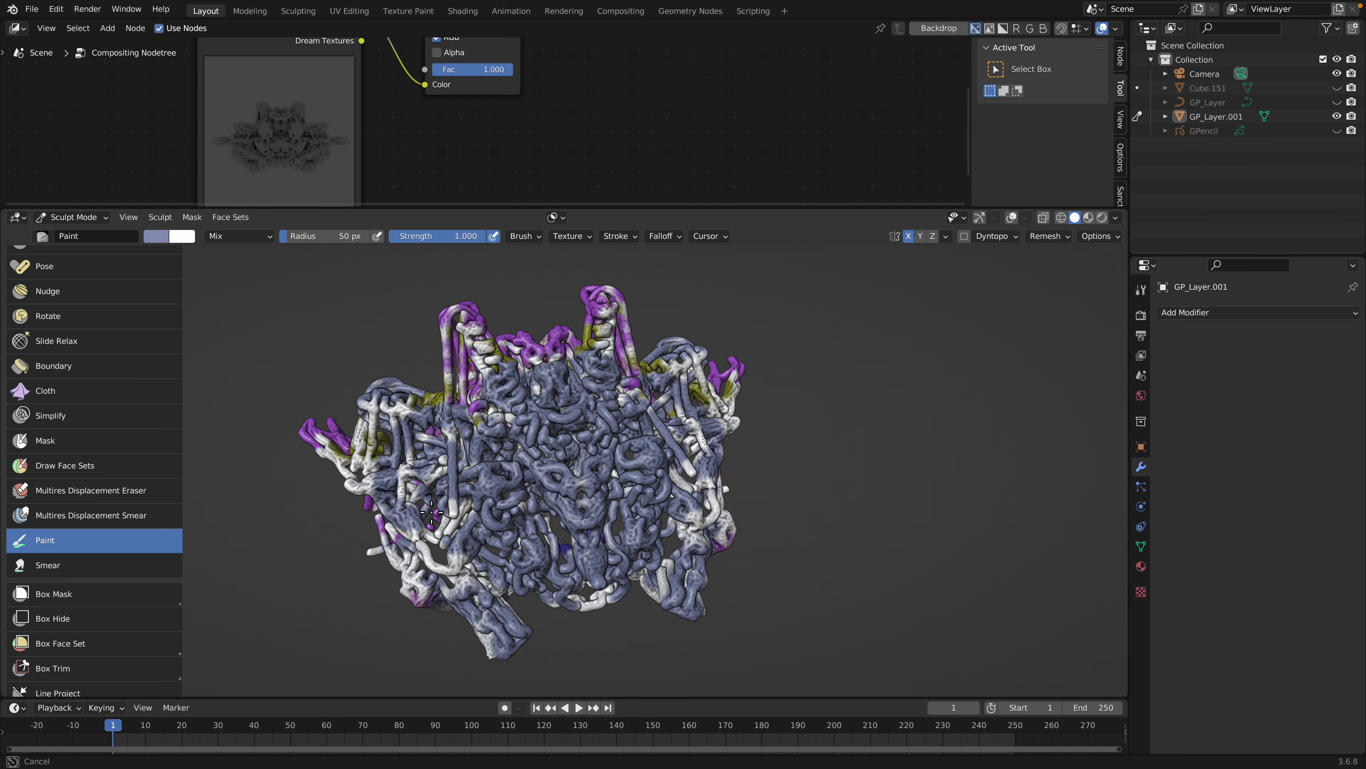
middle_drag(385, 487, 473, 519)
drag(466, 530, 431, 536)
scroll(411, 555, down, 2)
middle_drag(412, 554, 511, 528)
drag(516, 523, 602, 524)
middle_drag(602, 523, 621, 454)
scroll(621, 454, down, 3)
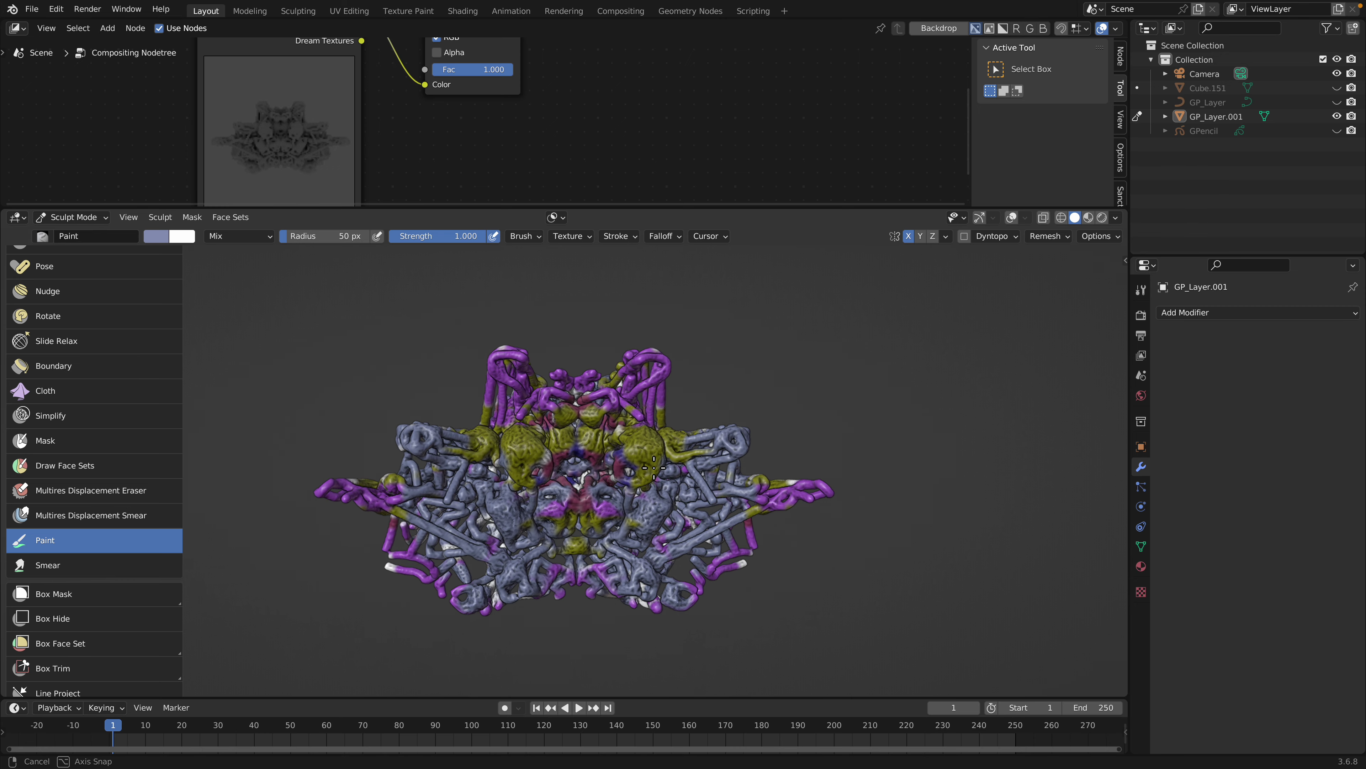
Paint the two round forms magenta and the surrounding body and limb tubes dusty pink
right_click(647, 461)
mouse_move(575, 397)
mouse_down()
mouse_move(676, 444)
mouse_move(651, 464)
mouse_up()
right_click(534, 371)
click(529, 374)
scroll(641, 411, up, 3)
right_click(655, 455)
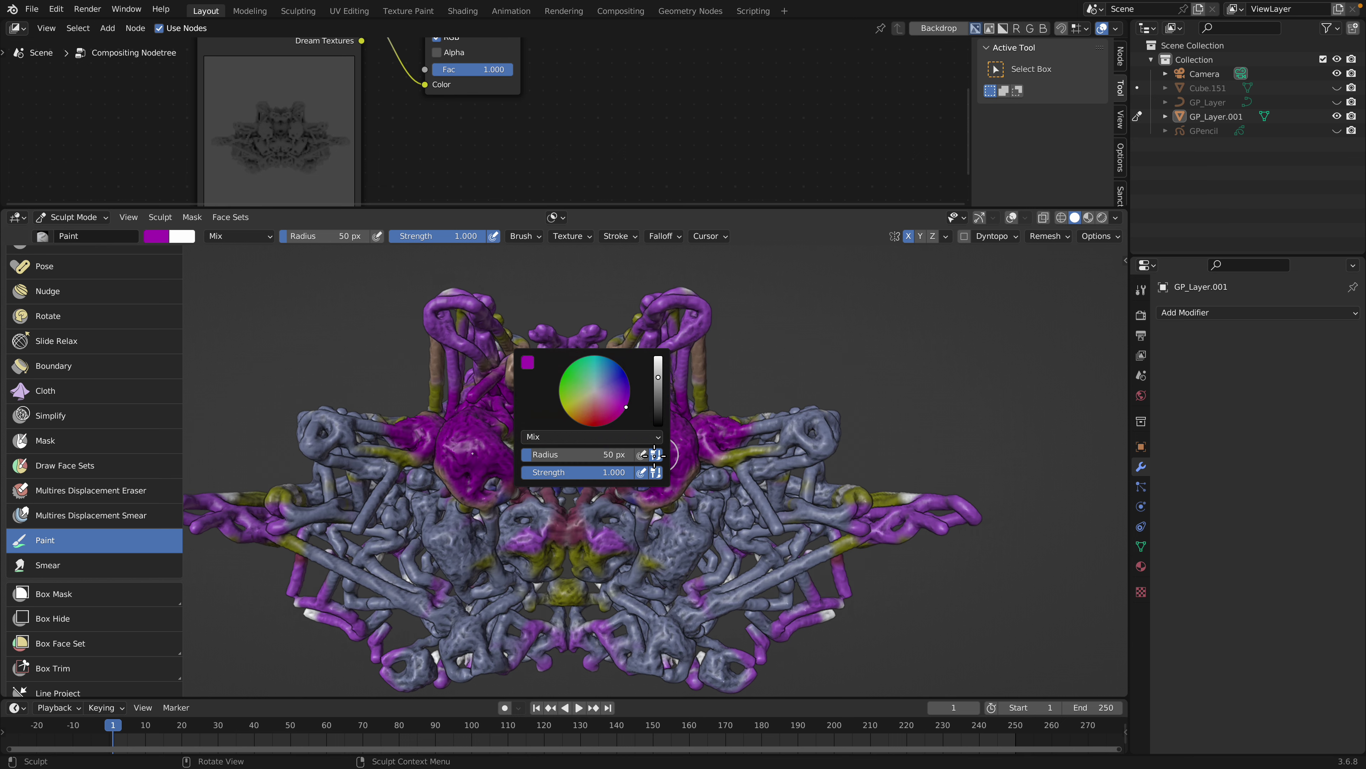
scroll(733, 482, down, 2)
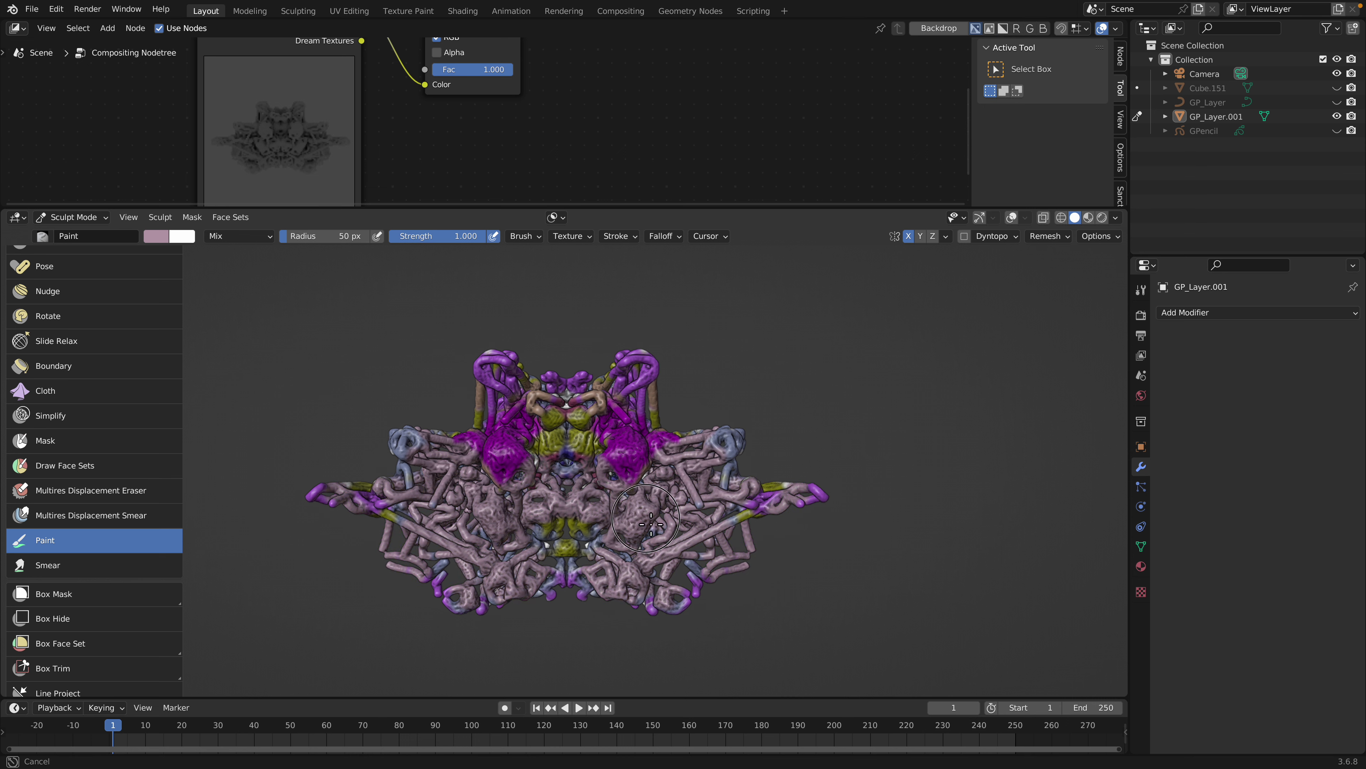
Paint orange-brown over the mecha's front and rear tubes, then return to Object Mode
right_click(530, 484)
drag(463, 424, 449, 430)
mouse_move(643, 484)
mouse_down()
mouse_move(648, 516)
mouse_move(723, 514)
mouse_move(704, 572)
mouse_move(592, 501)
mouse_up()
mouse_move(592, 500)
middle_down()
mouse_move(612, 446)
mouse_move(595, 492)
middle_up()
mouse_move(595, 503)
mouse_down()
mouse_move(618, 545)
mouse_move(584, 539)
mouse_move(627, 541)
mouse_move(633, 472)
mouse_up()
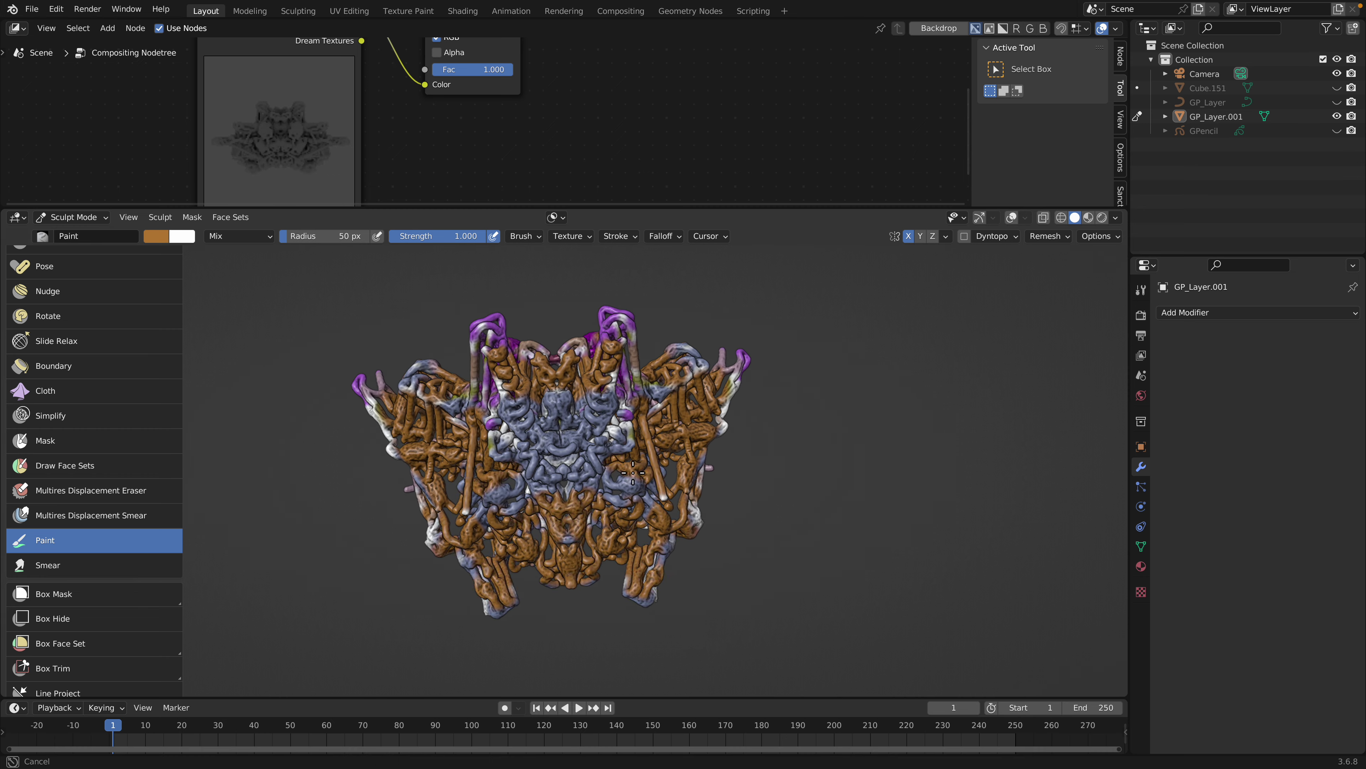
mouse_move(633, 473)
middle_down()
mouse_move(640, 441)
mouse_move(559, 453)
mouse_move(645, 431)
mouse_move(597, 428)
middle_up()
click(75, 217)
click(59, 232)
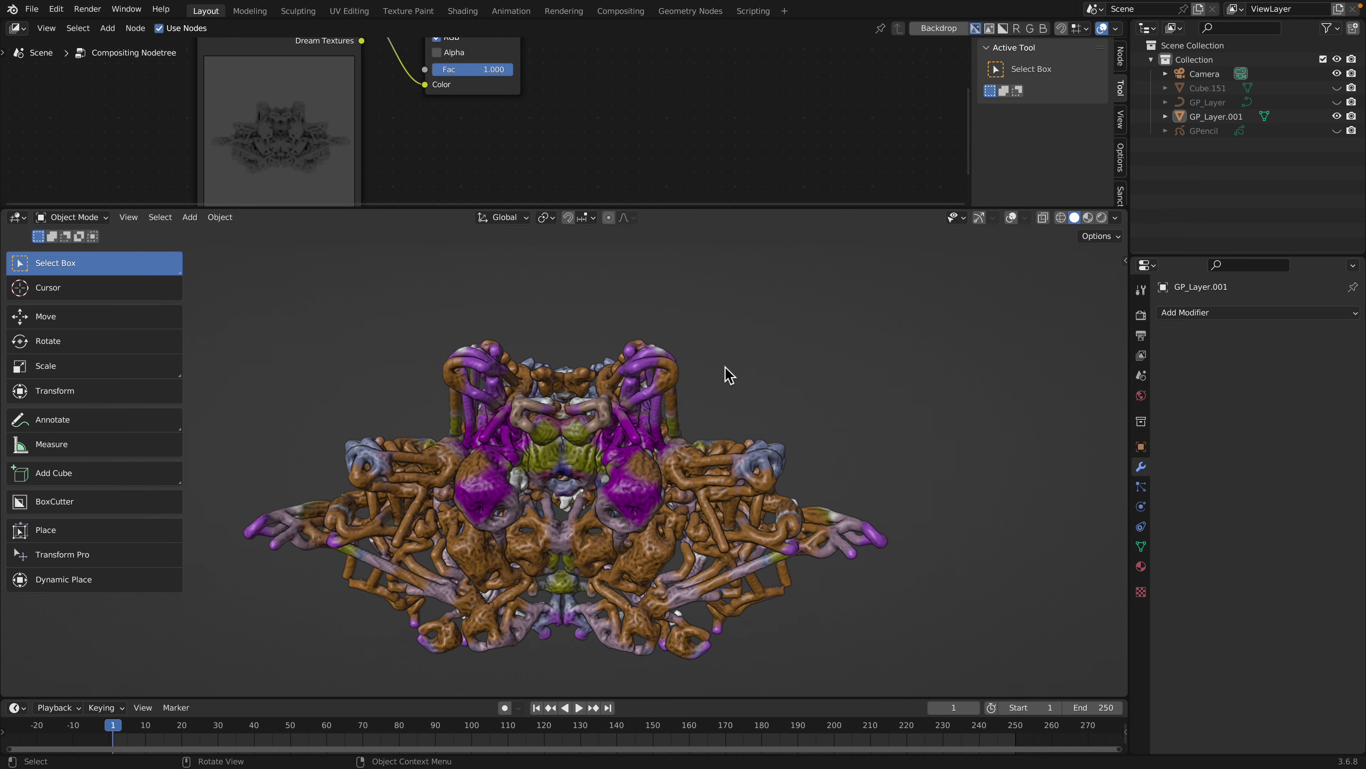
middle_drag(729, 374, 688, 394)
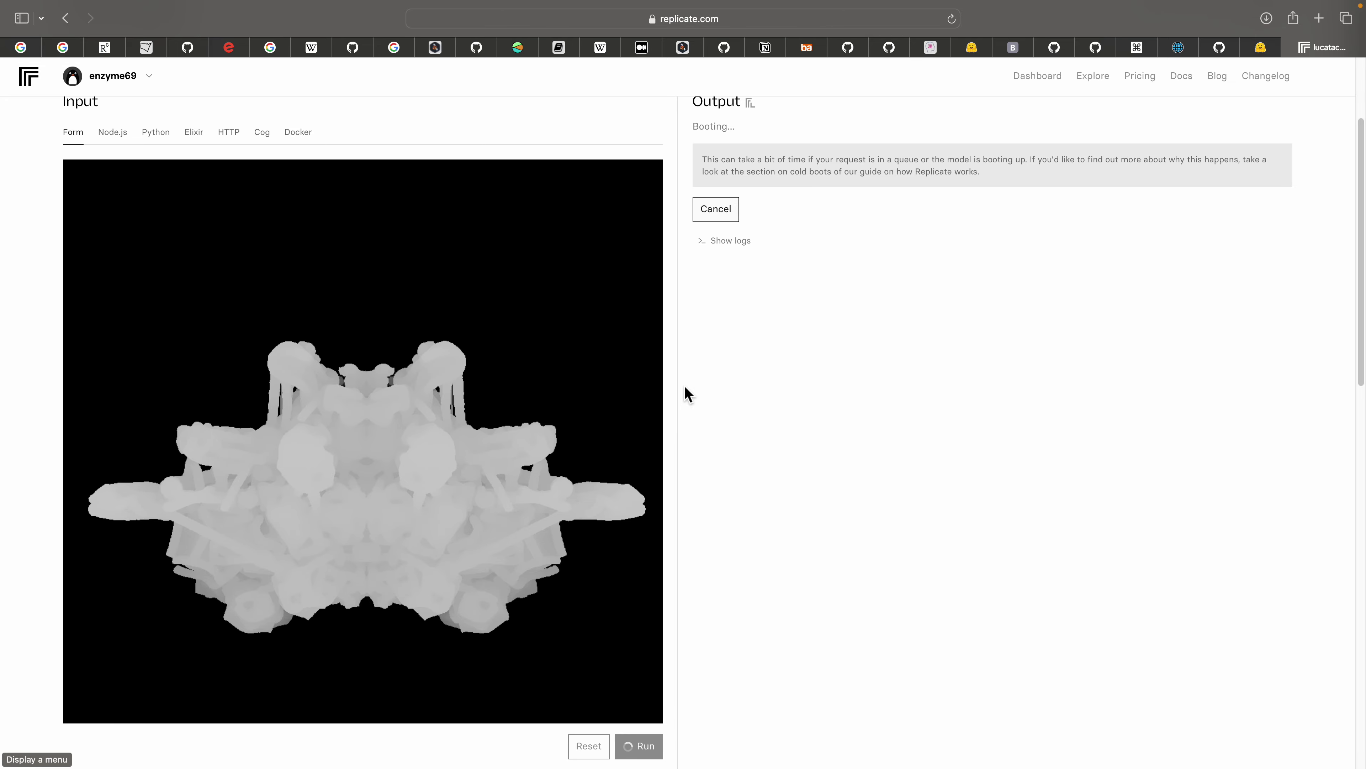
Save the newly generated apple robot image from the Replicate output
scroll(775, 385, up, 5)
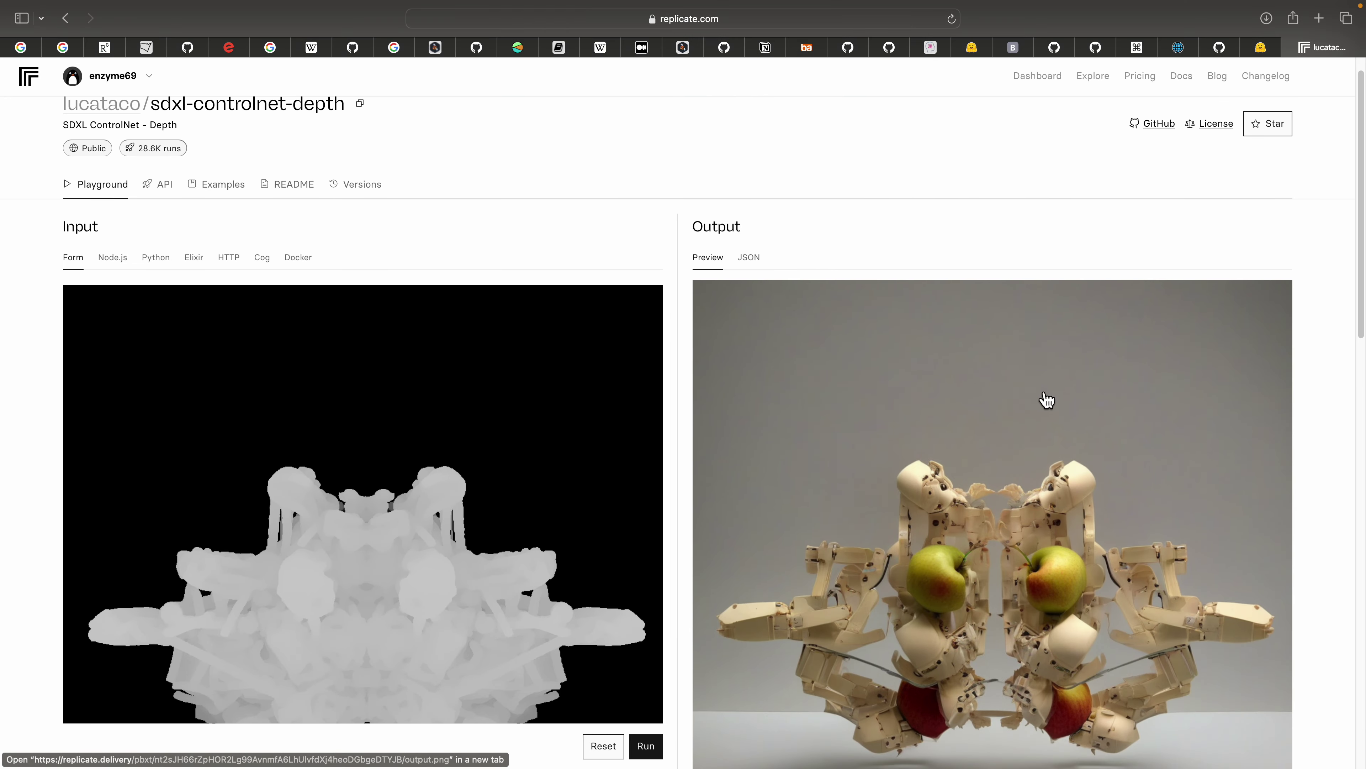
right_click(1043, 390)
click(1103, 457)
scroll(1001, 438, down, 1)
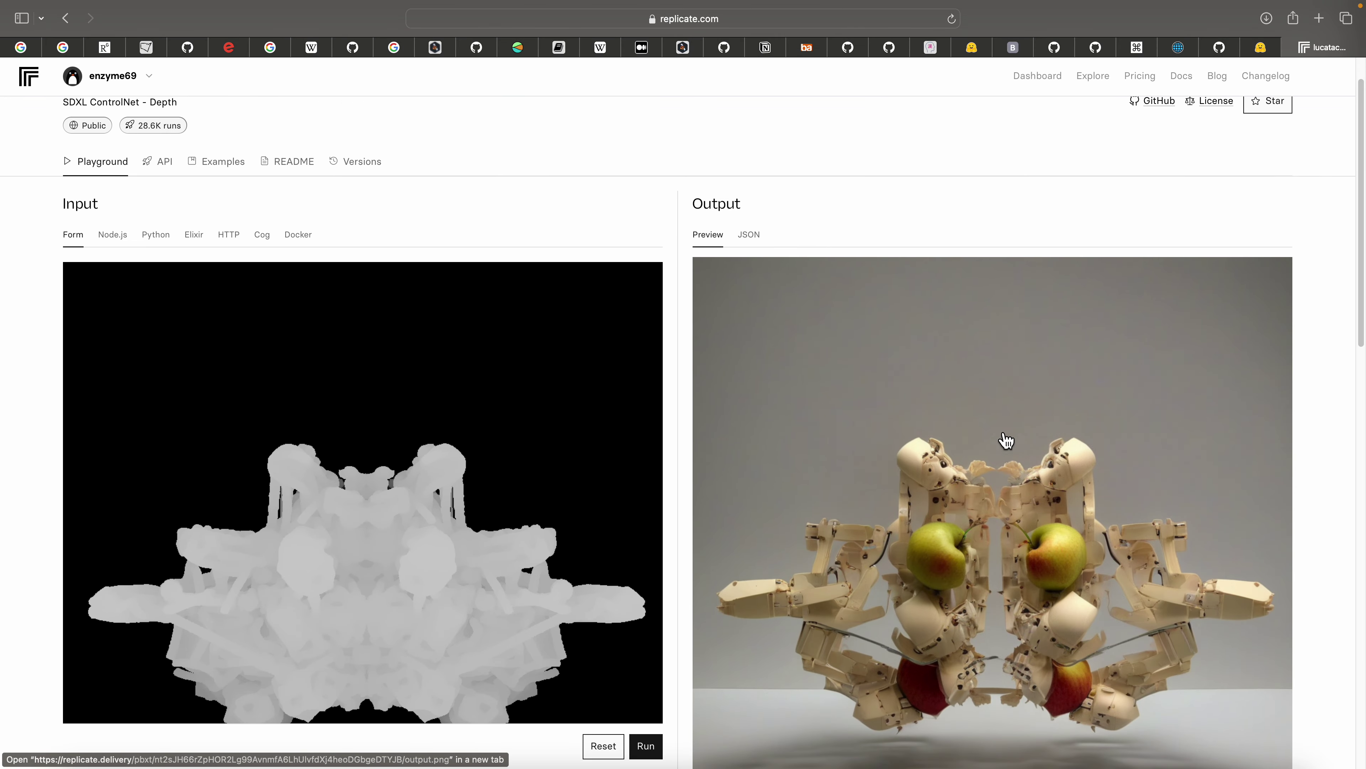
Check the generation in Draw Things, then switch to Finder and preview the newest cybernetic robot images in _DRAWTHINGS_ARTS
key(ctrl+Right)
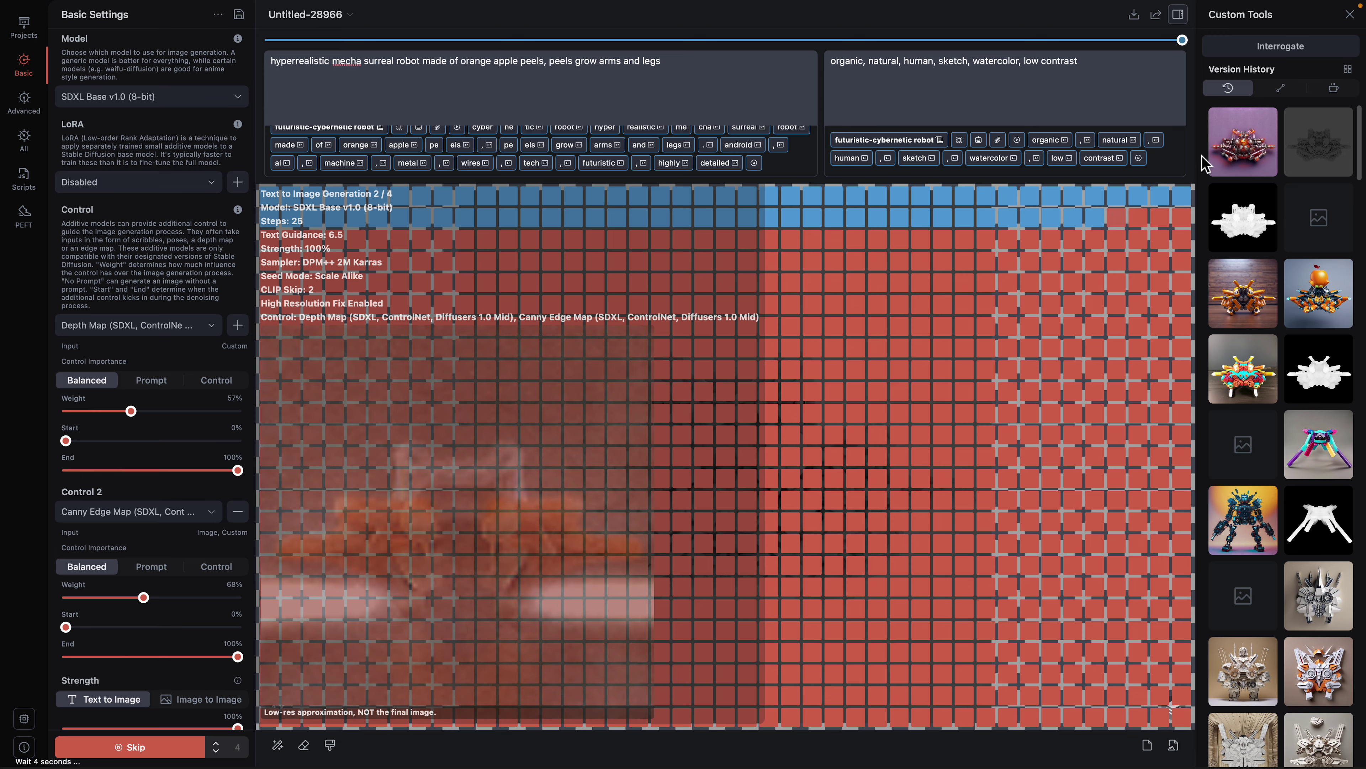
key(ctrl+Left)
key(ctrl+Left)
key(ctrl+Left)
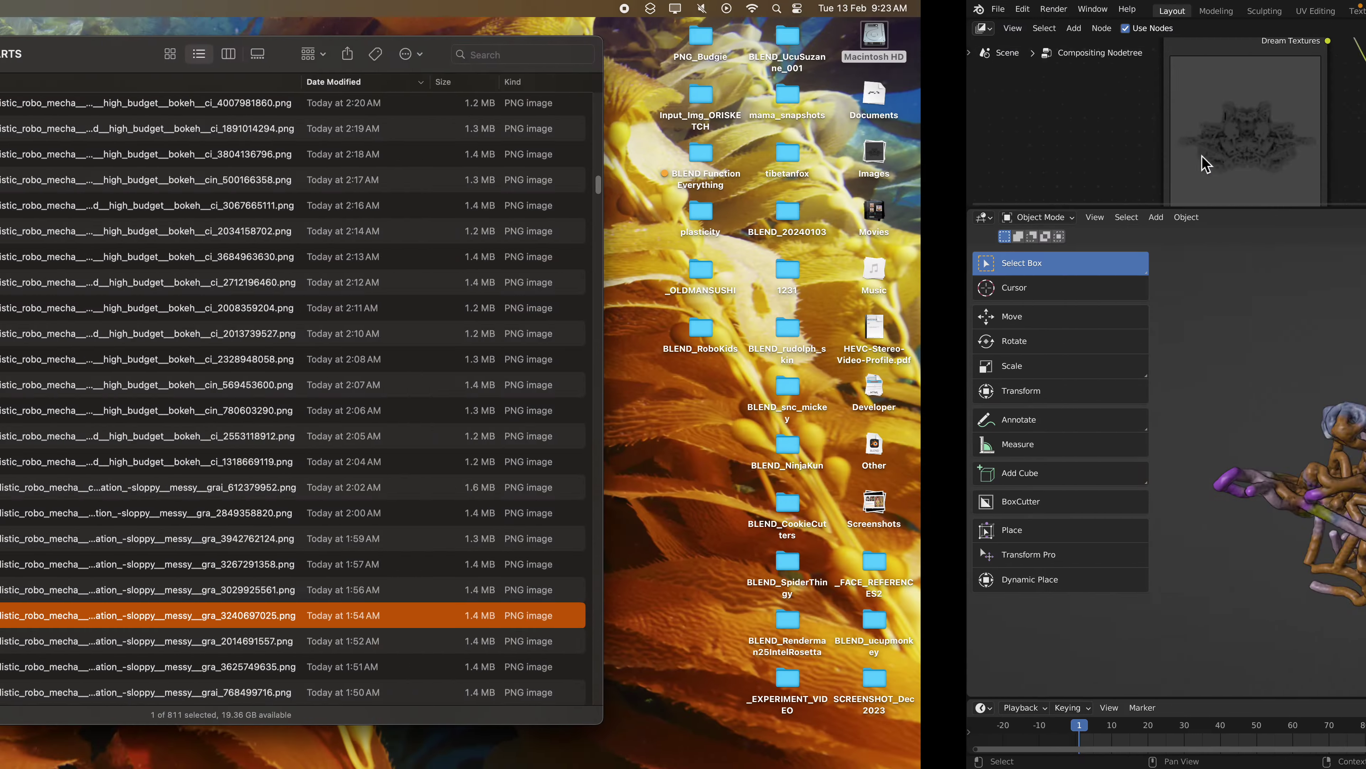
scroll(665, 174, up, 15)
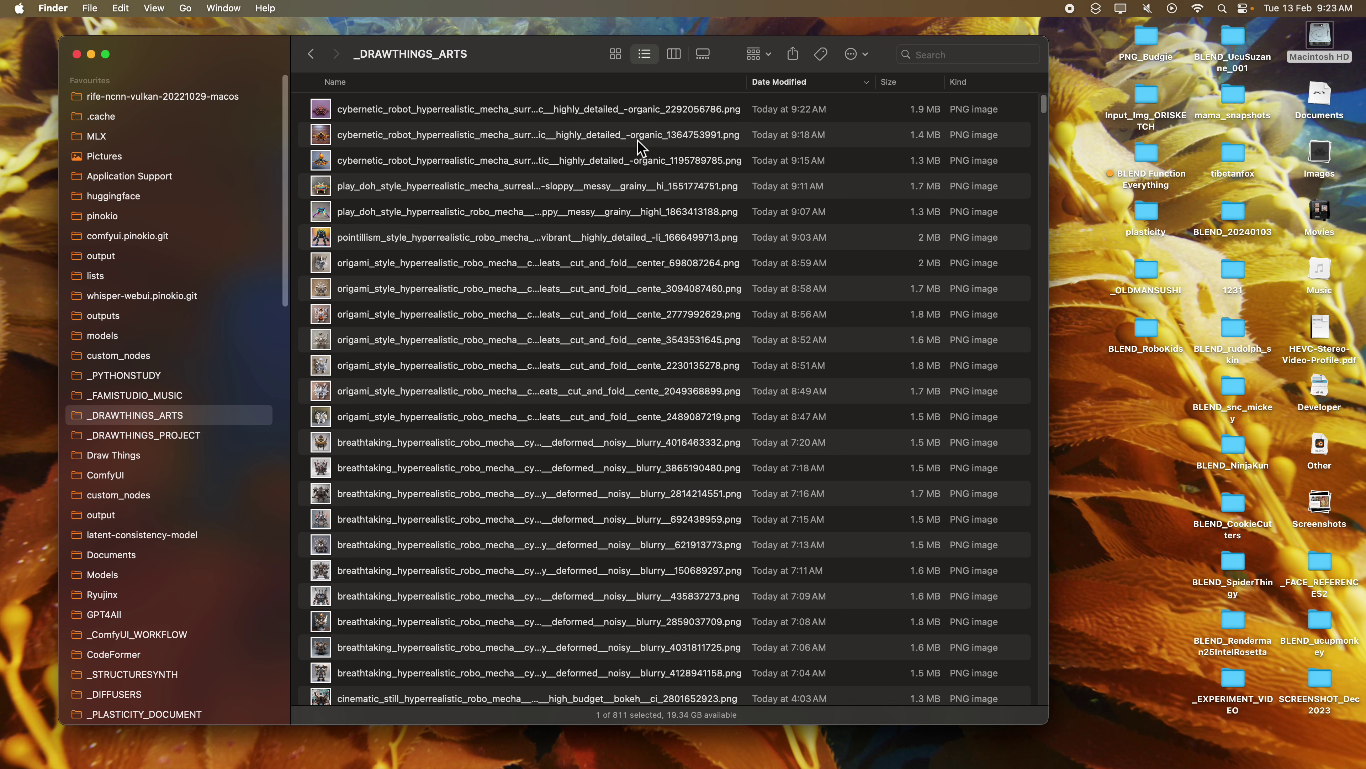
click(638, 133)
key(space)
key(Up)
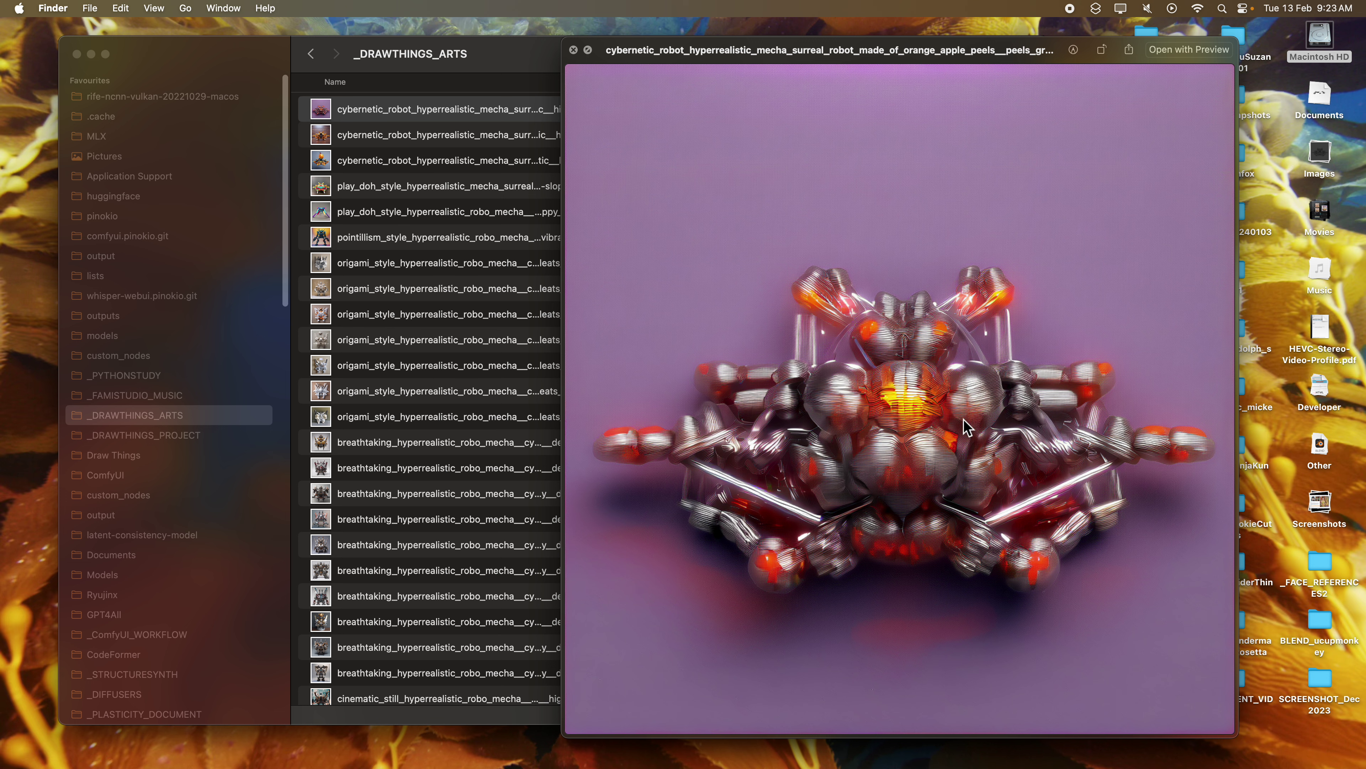
Browse the previews of the earlier cybernetic, play-doh, pointillism and origami style robot images
key(Down)
key(Down)
key(Down)
key(Down)
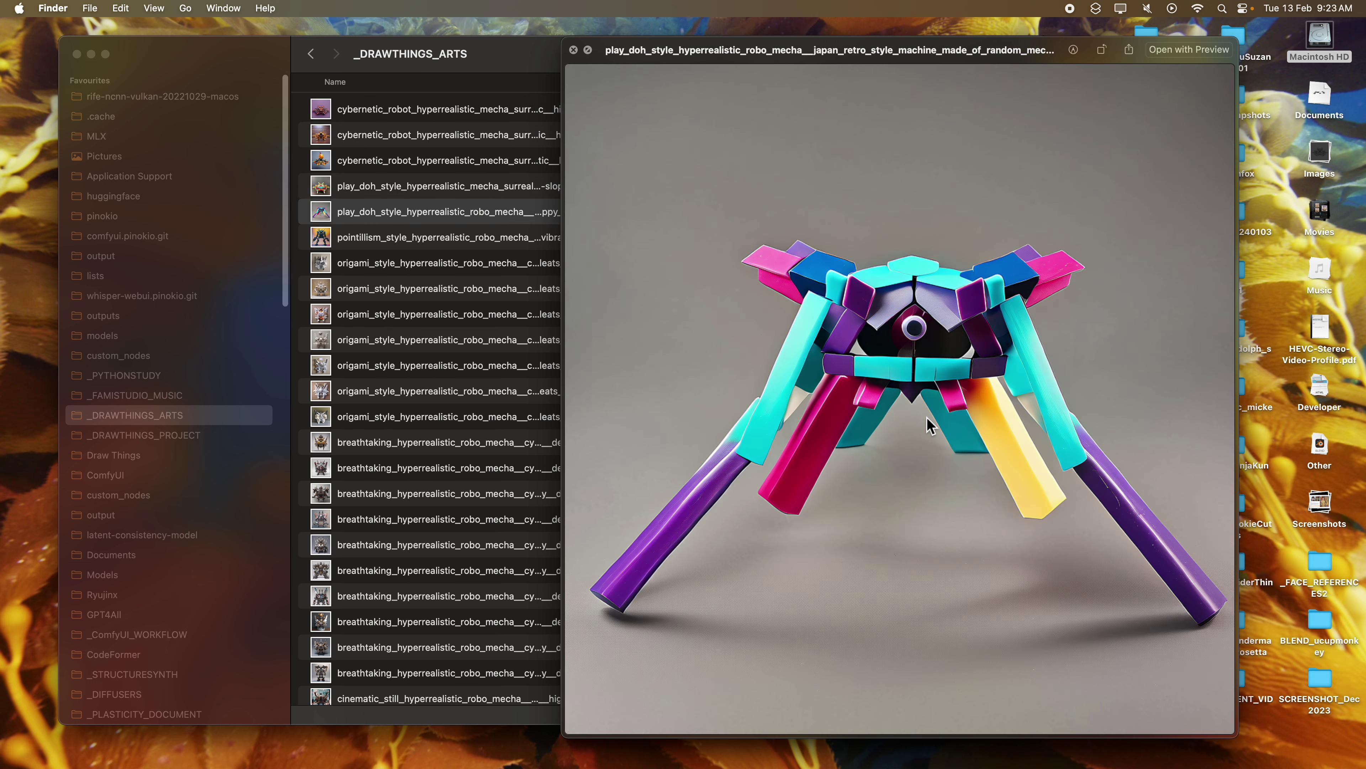
key(Down)
key(Down)
key(Down)
key(Down)
key(Down)
key(Down)
key(Down)
key(Down)
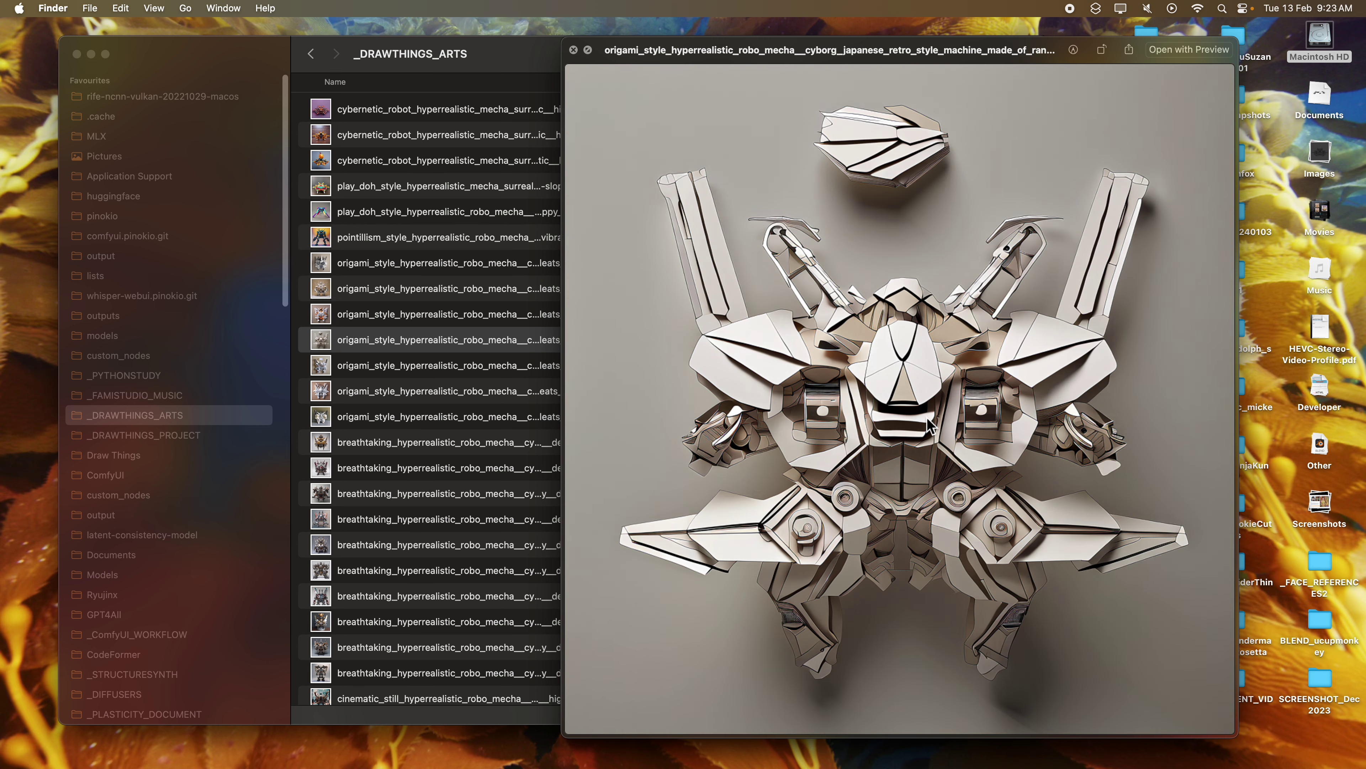
key(Down)
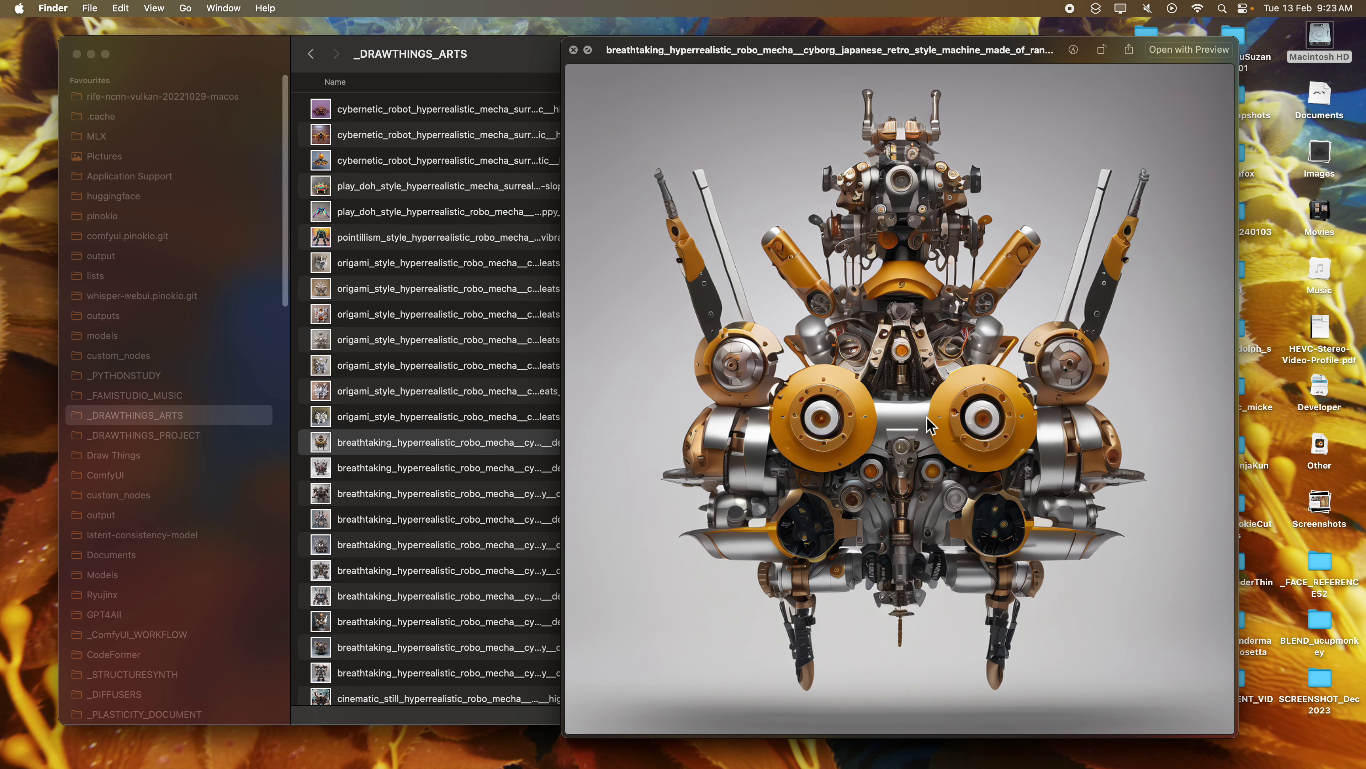
Compare the previews of the breathtaking hyperrealistic robo mecha images, going back and forth through the series
key(Down)
key(Down)
key(Down)
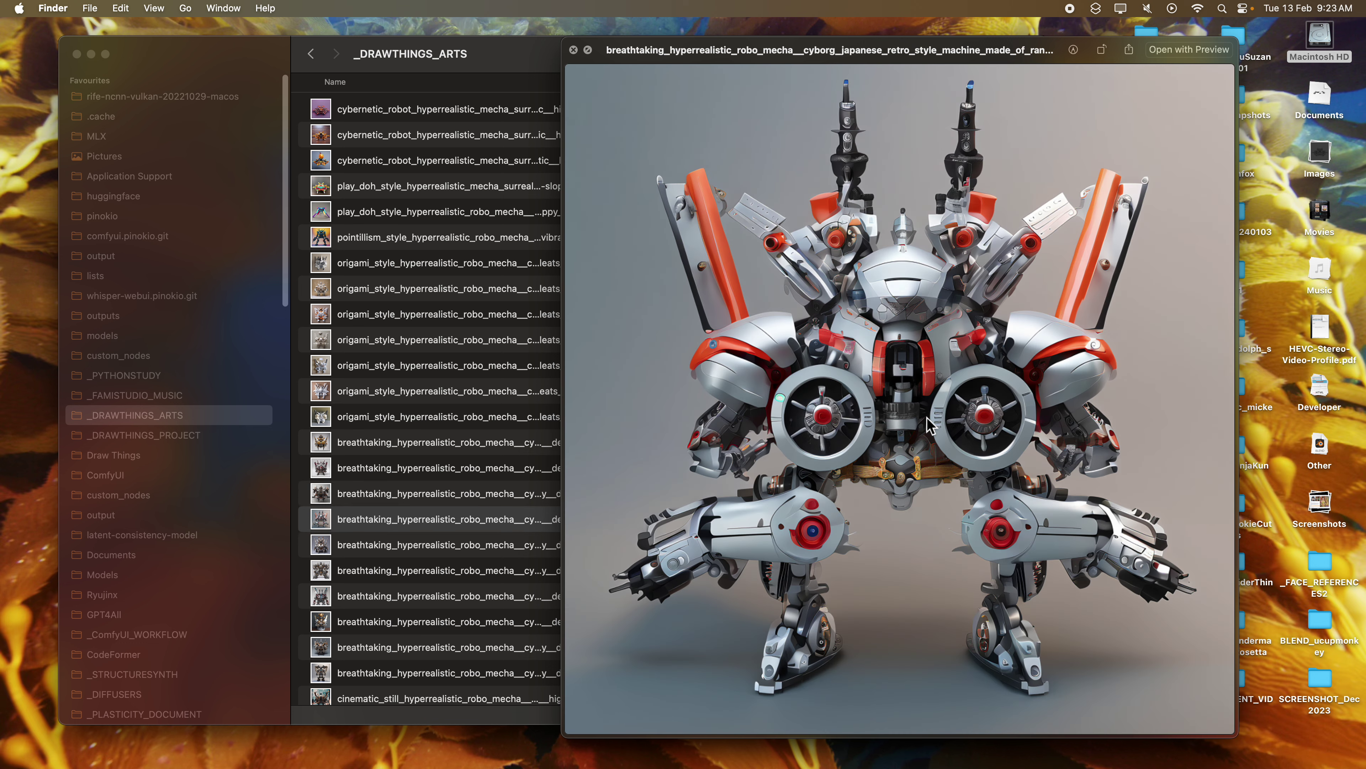
key(Up)
key(Up)
key(Down)
key(Down)
key(Down)
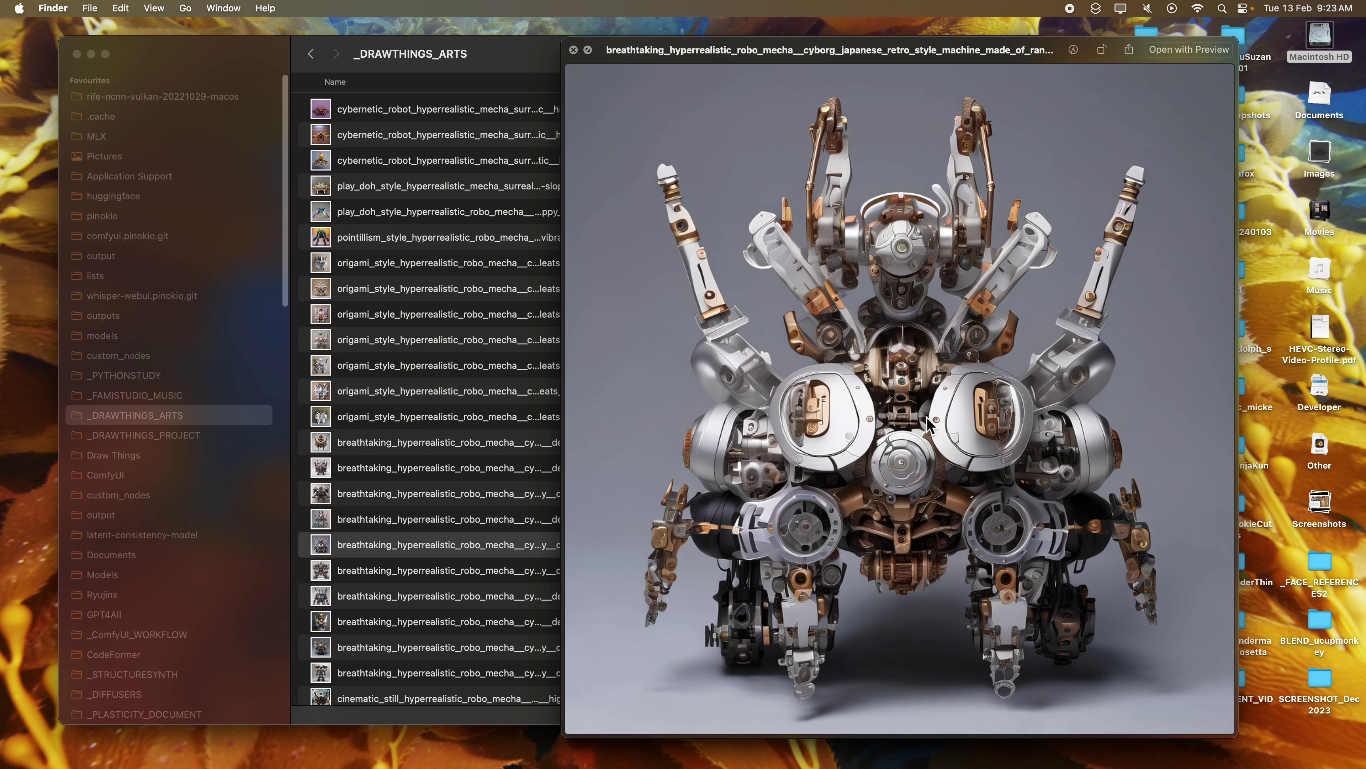
key(Down)
key(Down)
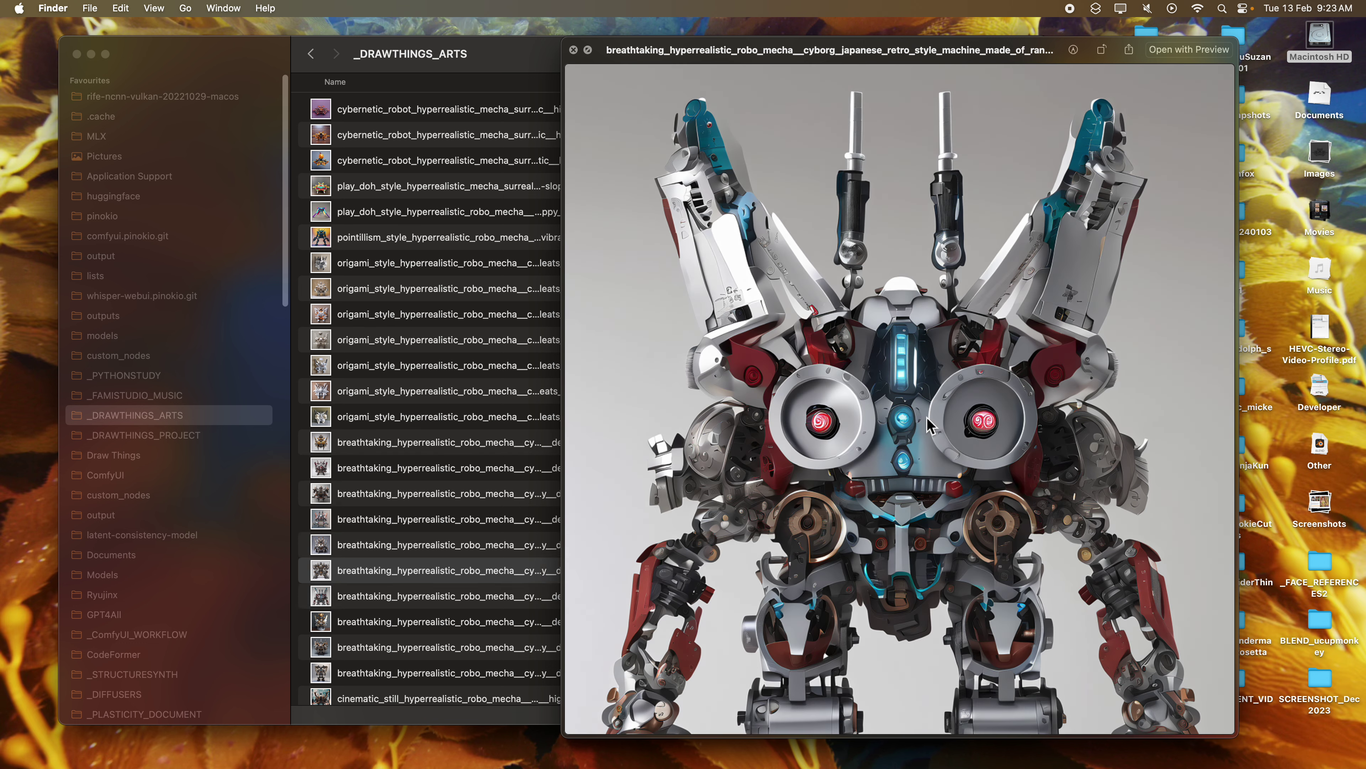
key(Down)
key(Down)
key(Up)
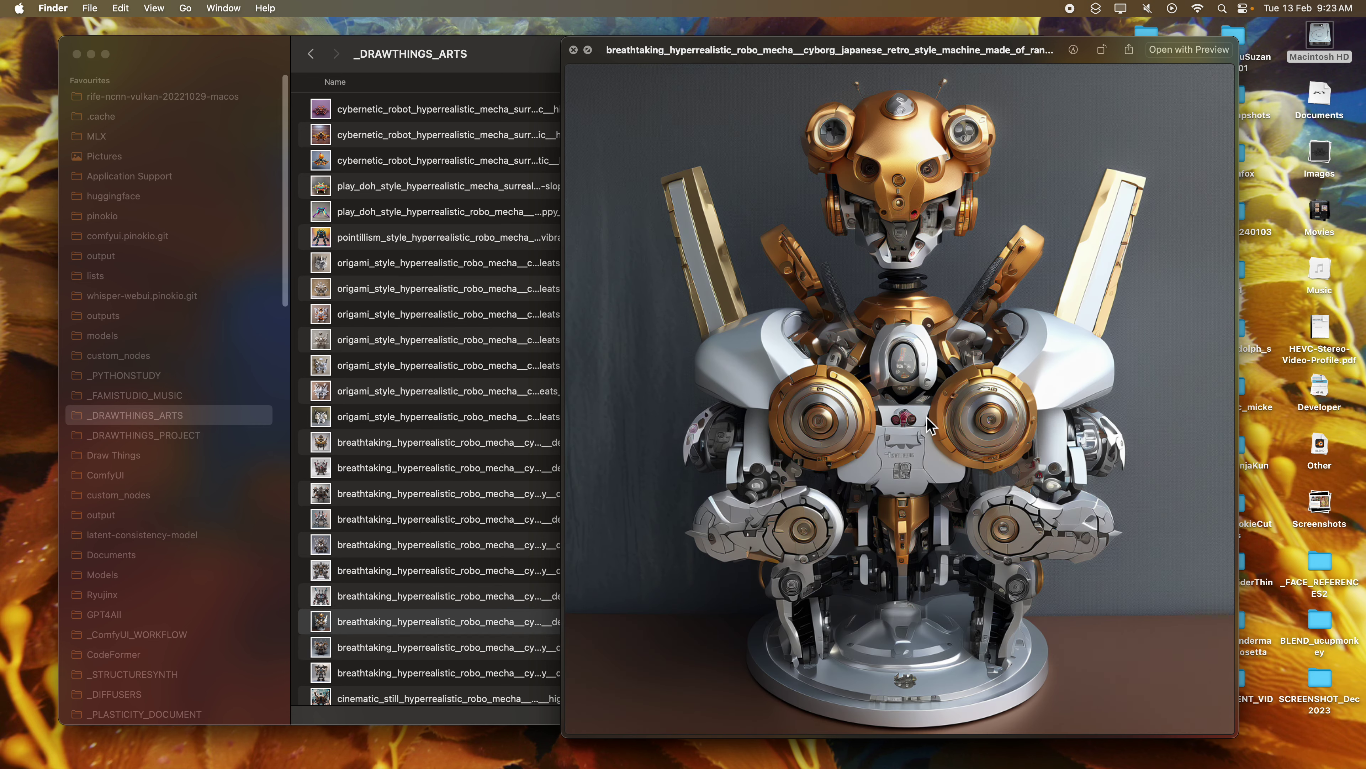
key(Up)
key(Up)
key(Up)
key(Up)
key(Up)
key(Up)
key(Up)
key(Up)
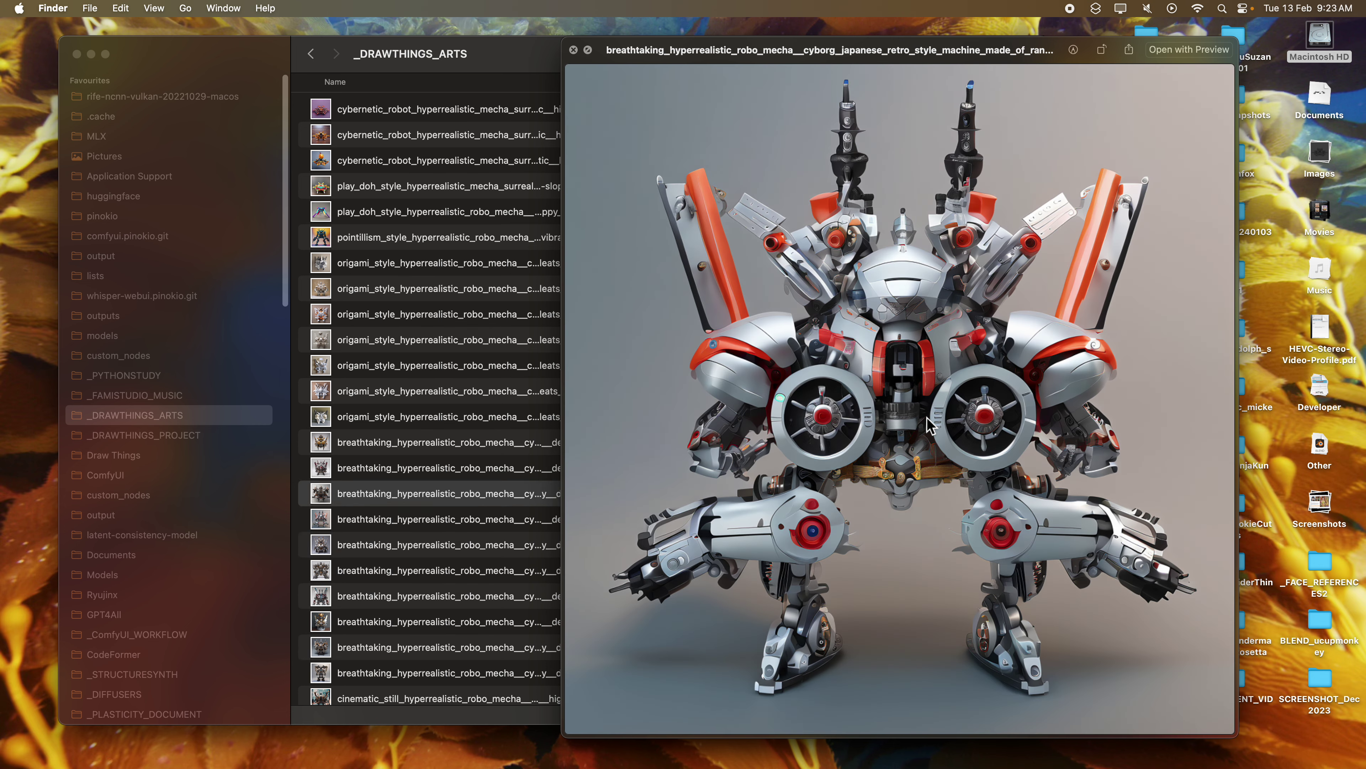
Review the robot image previews backwards from the breathtaking hyperrealistic series through the origami and pointillism styles to the play-doh robots
key(Up)
key(Up)
key(Up)
key(Up)
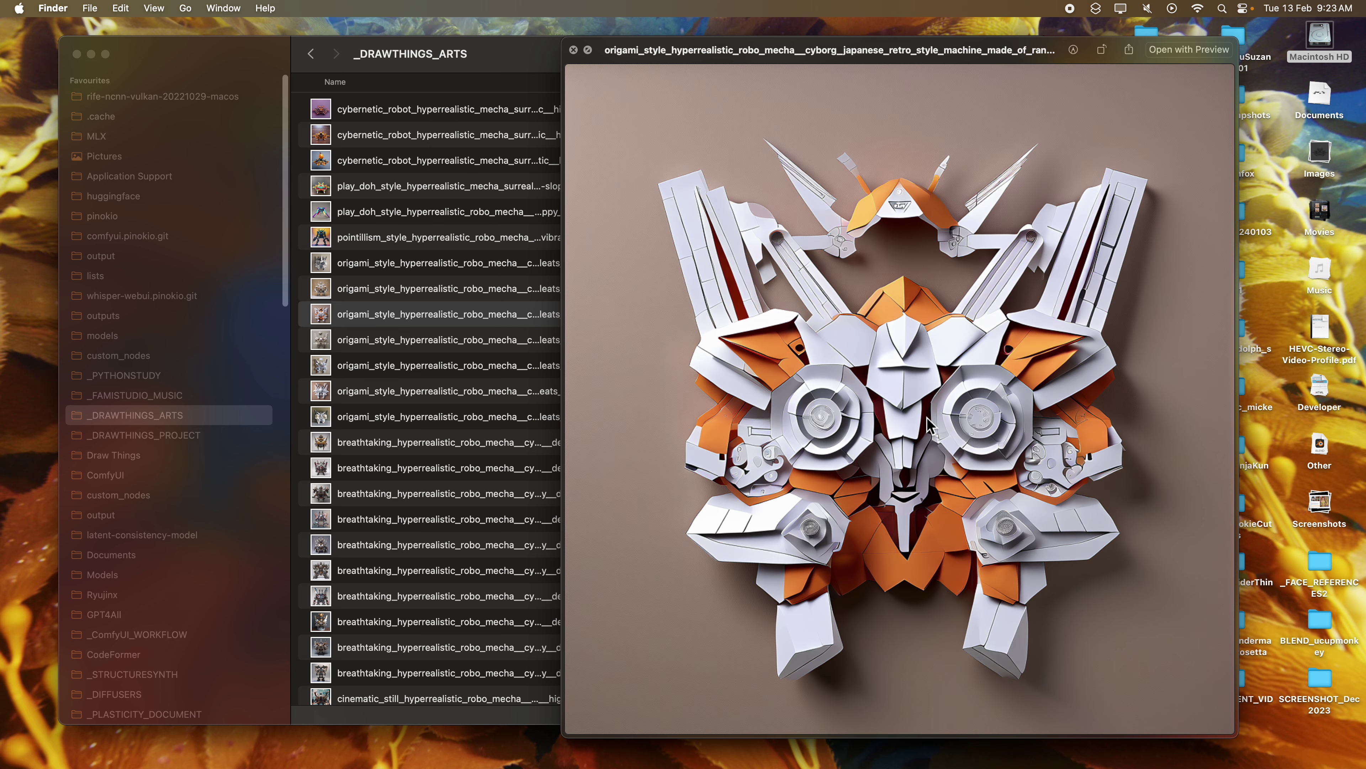
key(Up)
key(Up)
key(Up)
key(Up)
key(Up)
key(Up)
key(Up)
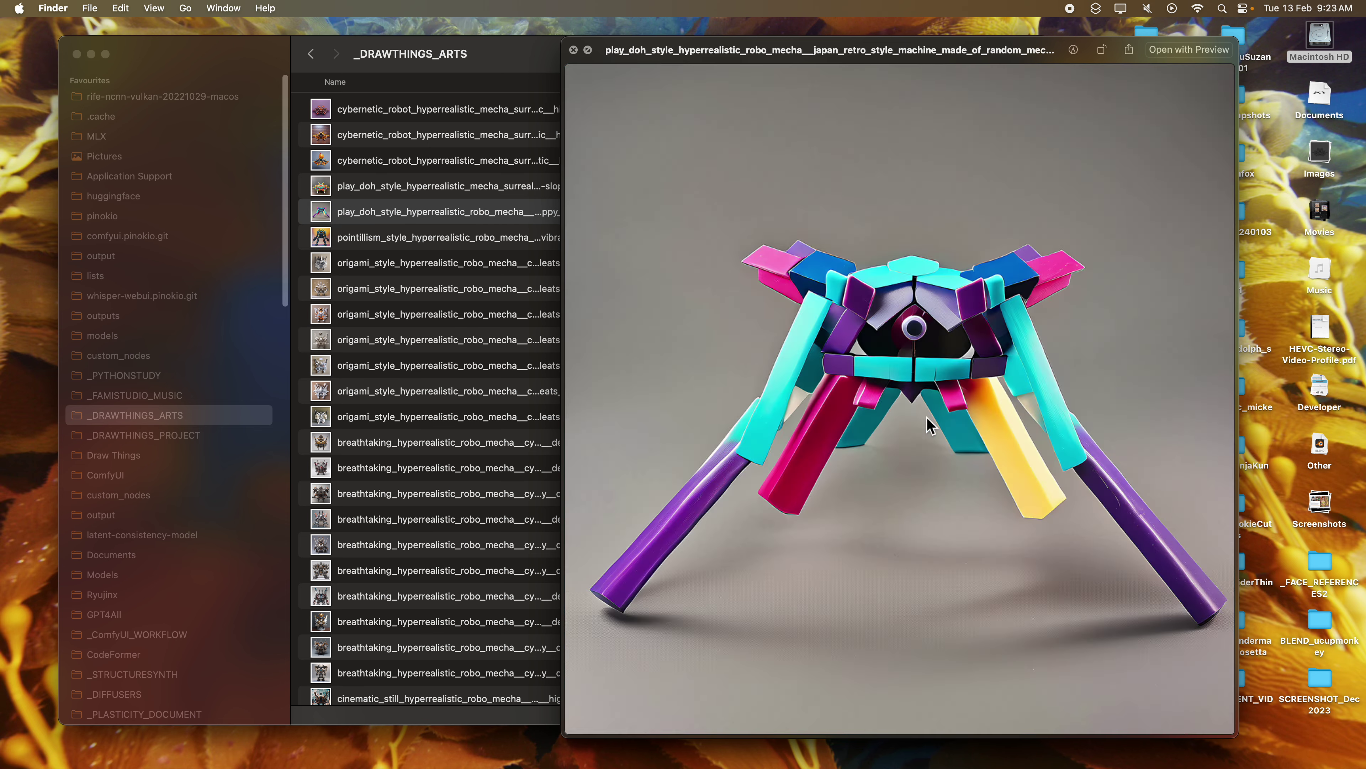
Compare the previews of the cybernetic apple-peel robots with the play-doh style versions, going back and forth between them
key(Up)
key(Down)
key(Down)
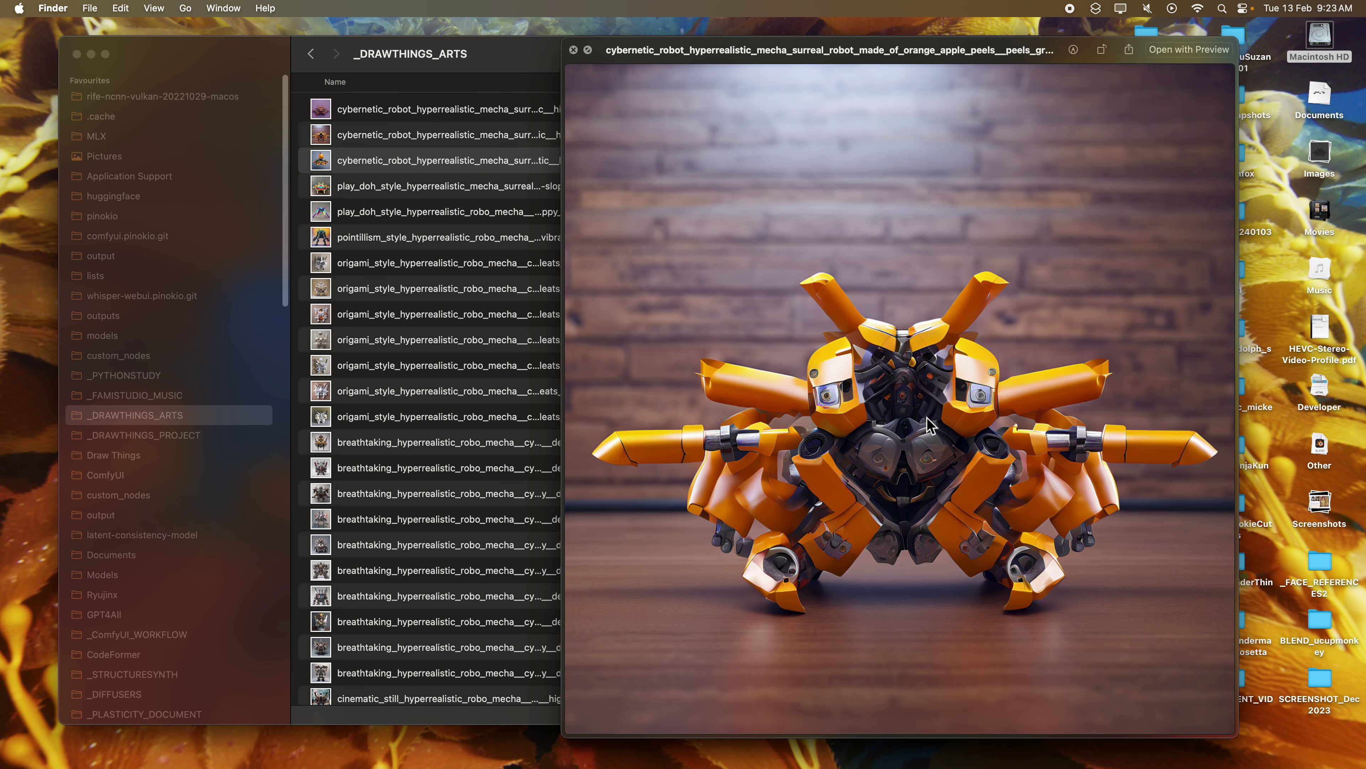
key(Down)
key(Down)
key(Up)
key(Up)
key(Up)
key(Up)
key(Down)
key(Down)
key(Down)
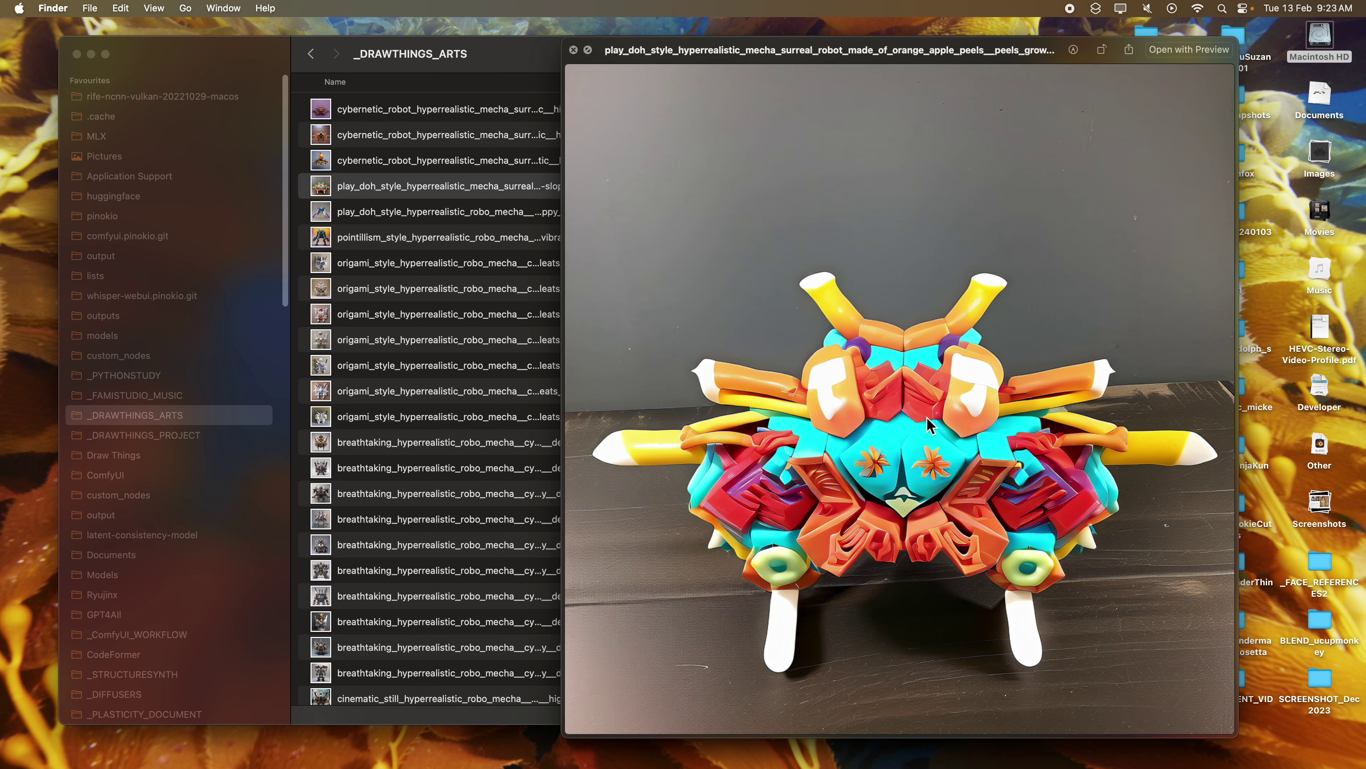
Examine the pointillism robot and the full origami style series again in the image previews
key(Down)
key(Down)
key(Down)
key(Down)
key(Down)
key(Down)
key(Down)
key(Down)
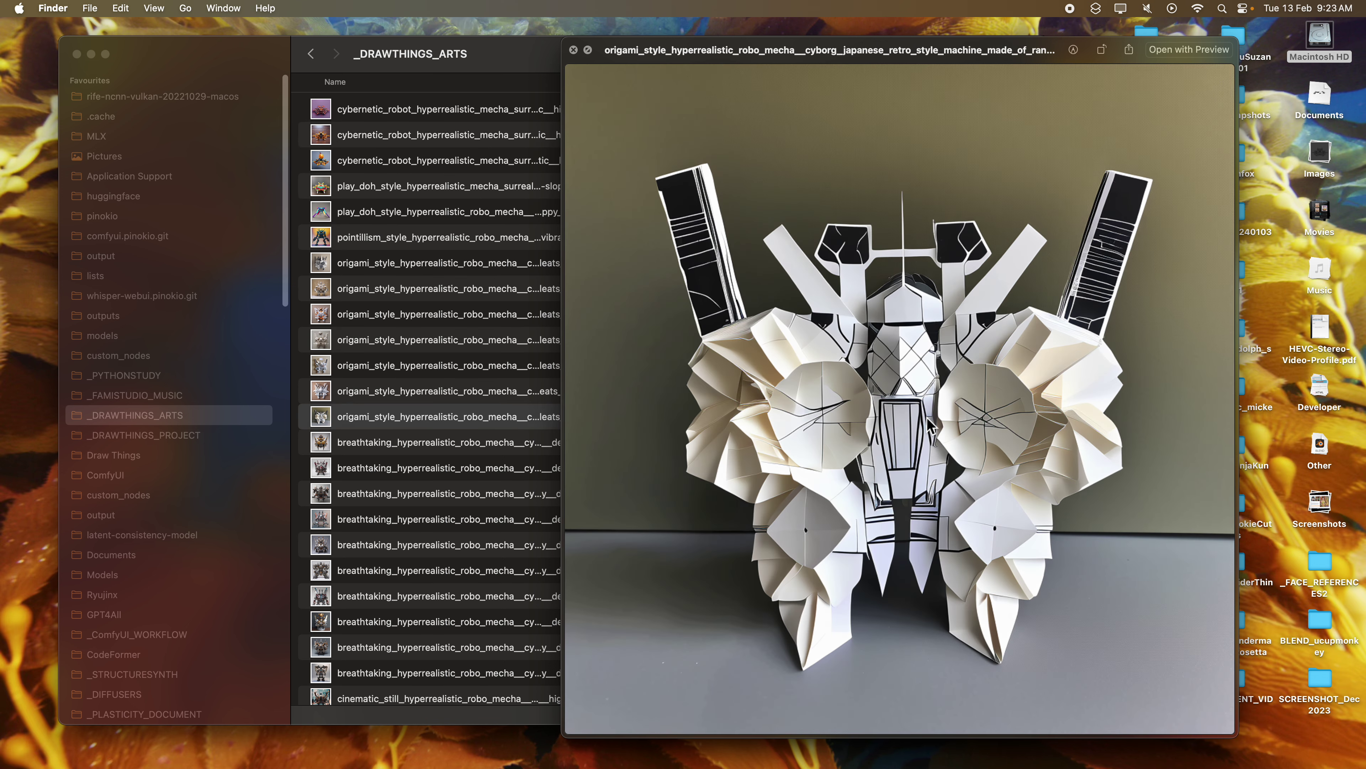
Switch to Blender, inspect the vertex-painted mecha from a slightly different angle and save the file random_block_003.blend
key(ctrl+Right)
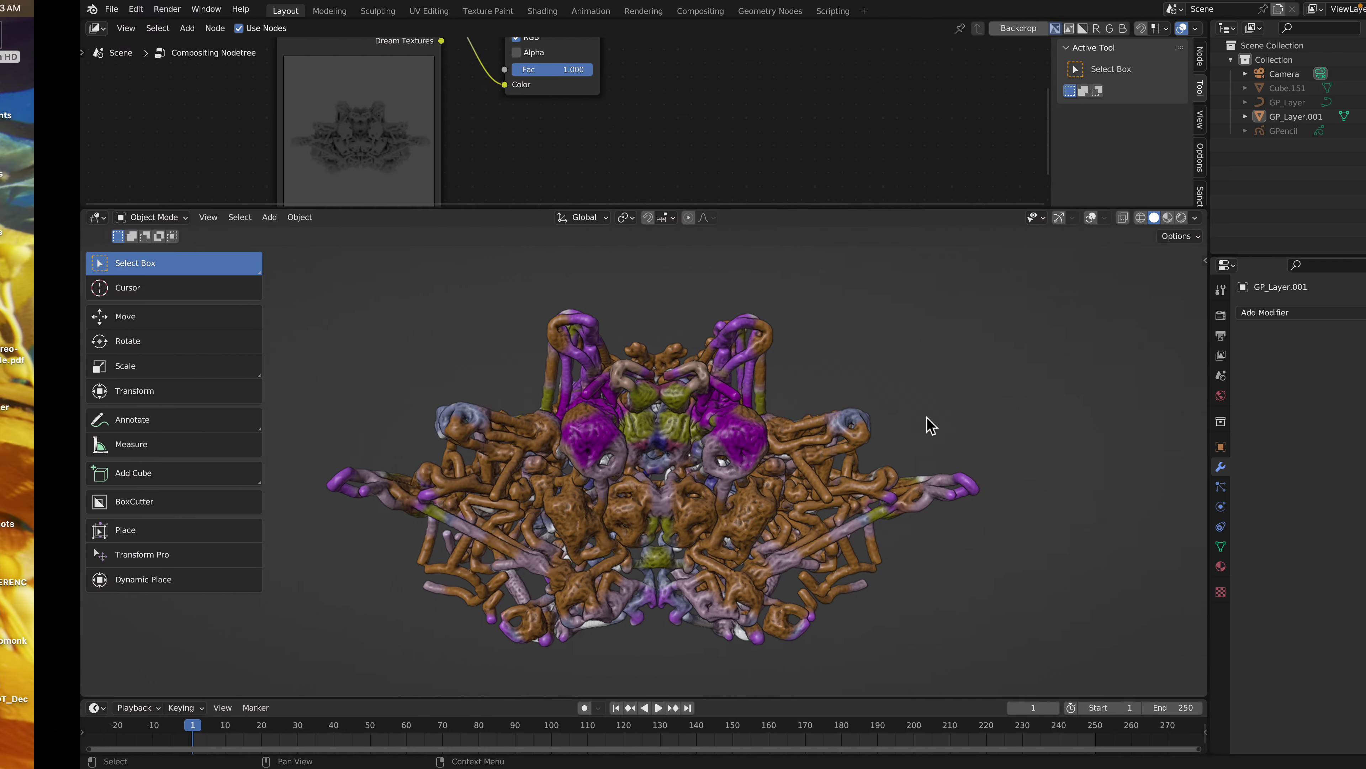
mouse_move(665, 450)
middle_down()
mouse_move(665, 505)
mouse_move(449, 459)
mouse_move(463, 498)
mouse_move(662, 474)
mouse_move(658, 454)
middle_up()
key(super+s)
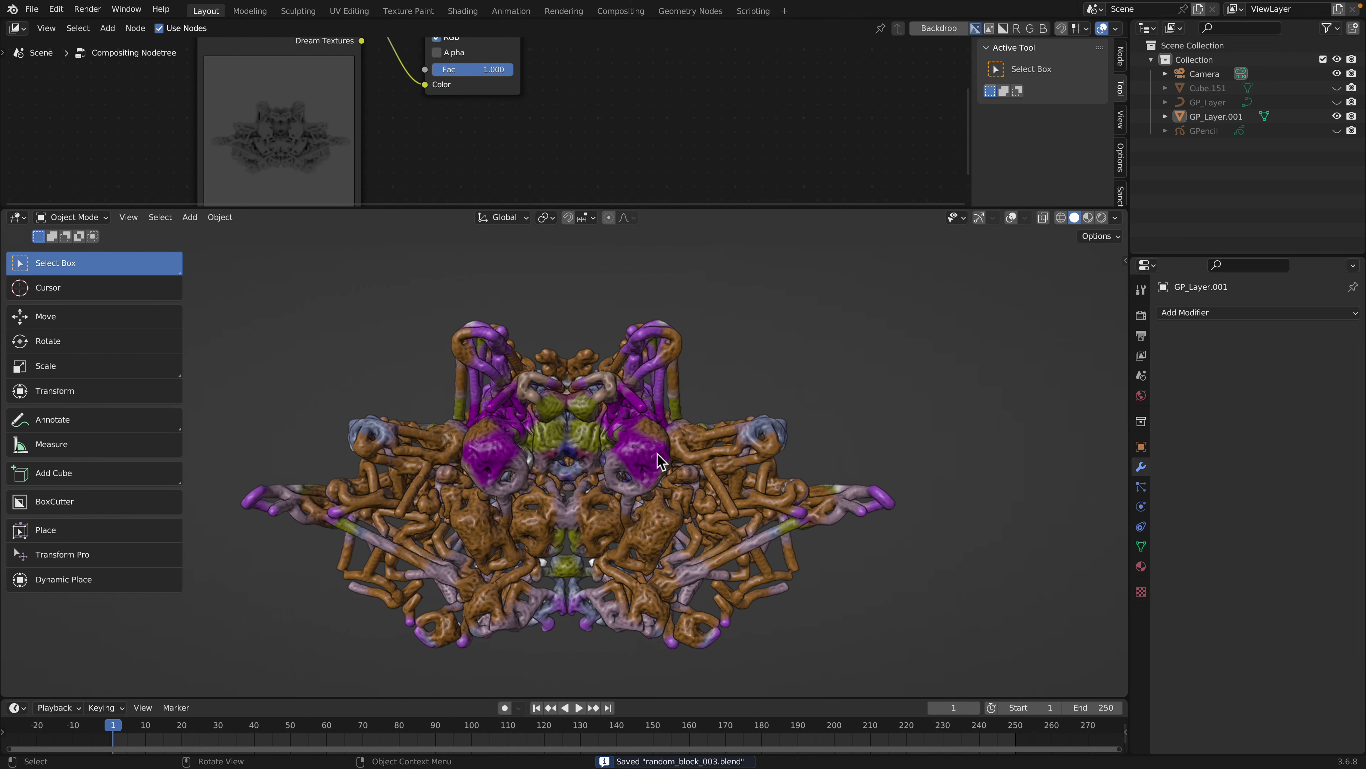